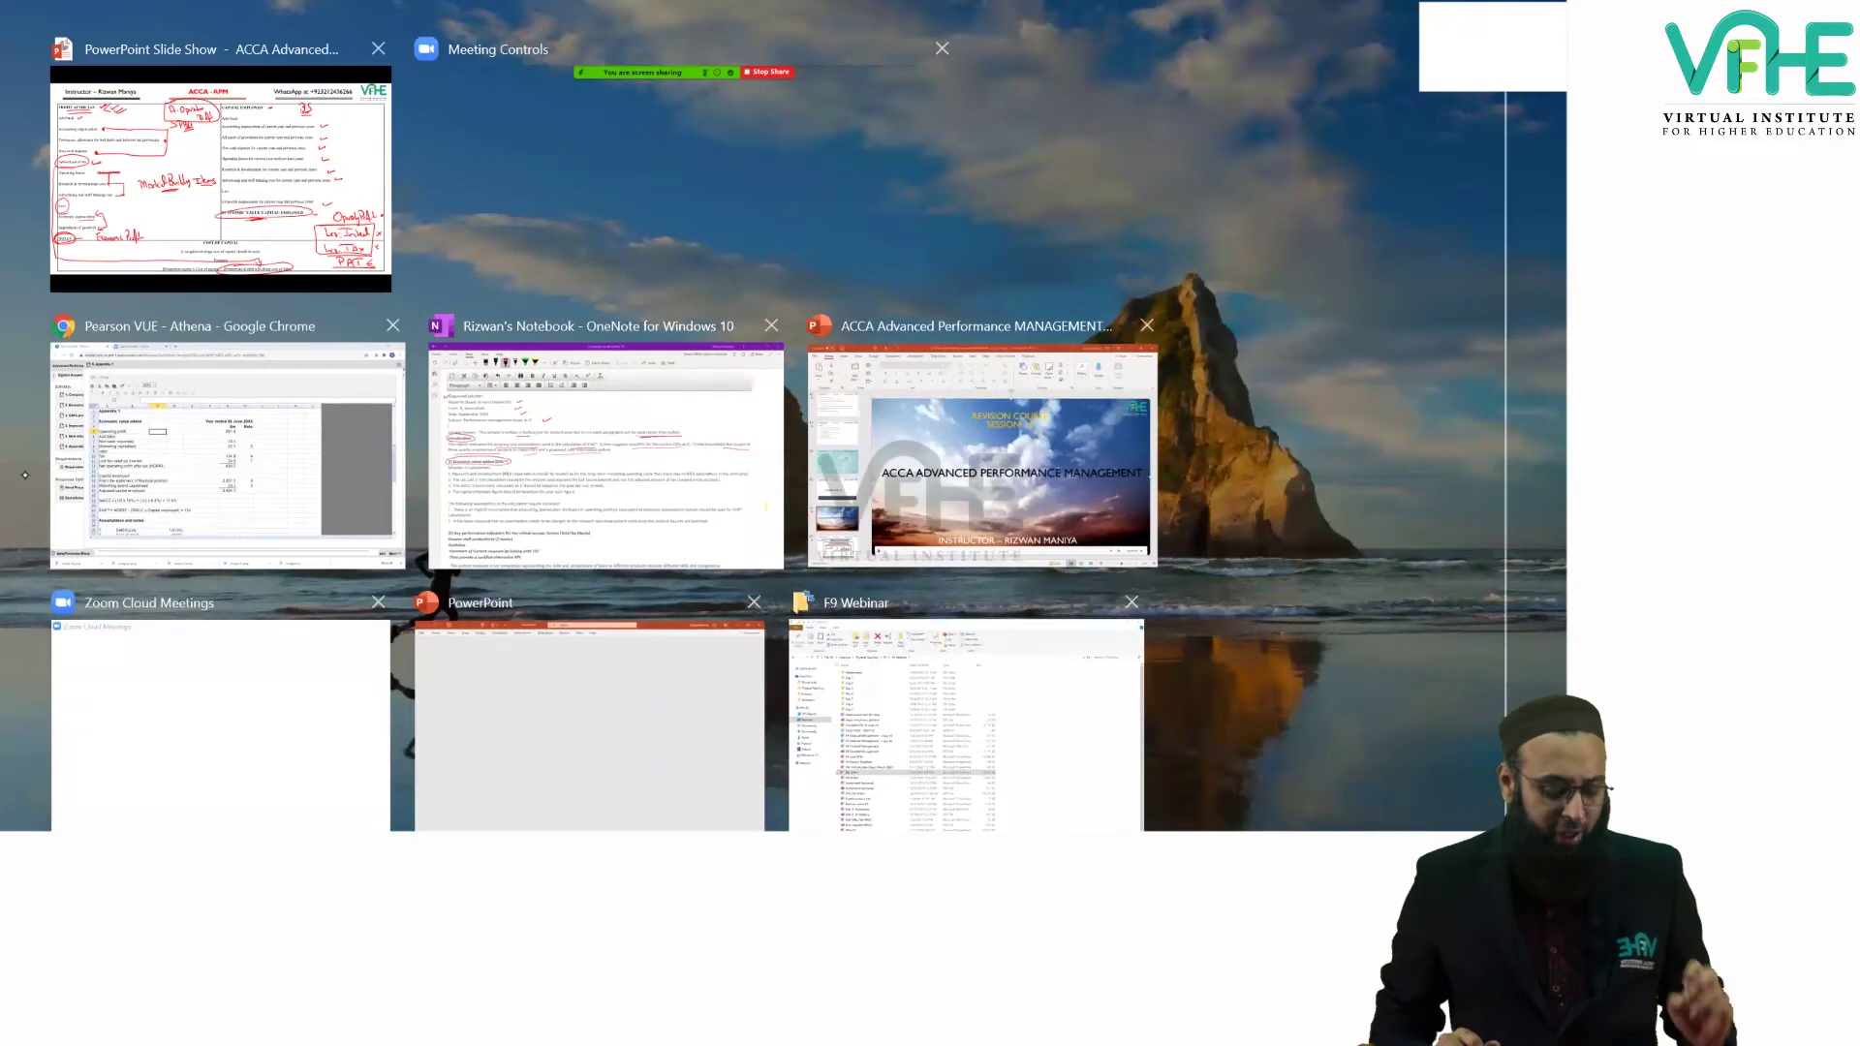
# Switch to the Pearson VUE exam window in Chrome and look over the Appendix 1 economic value added calculation and its notes.
pyautogui.hotkey('alt', 'Tab')
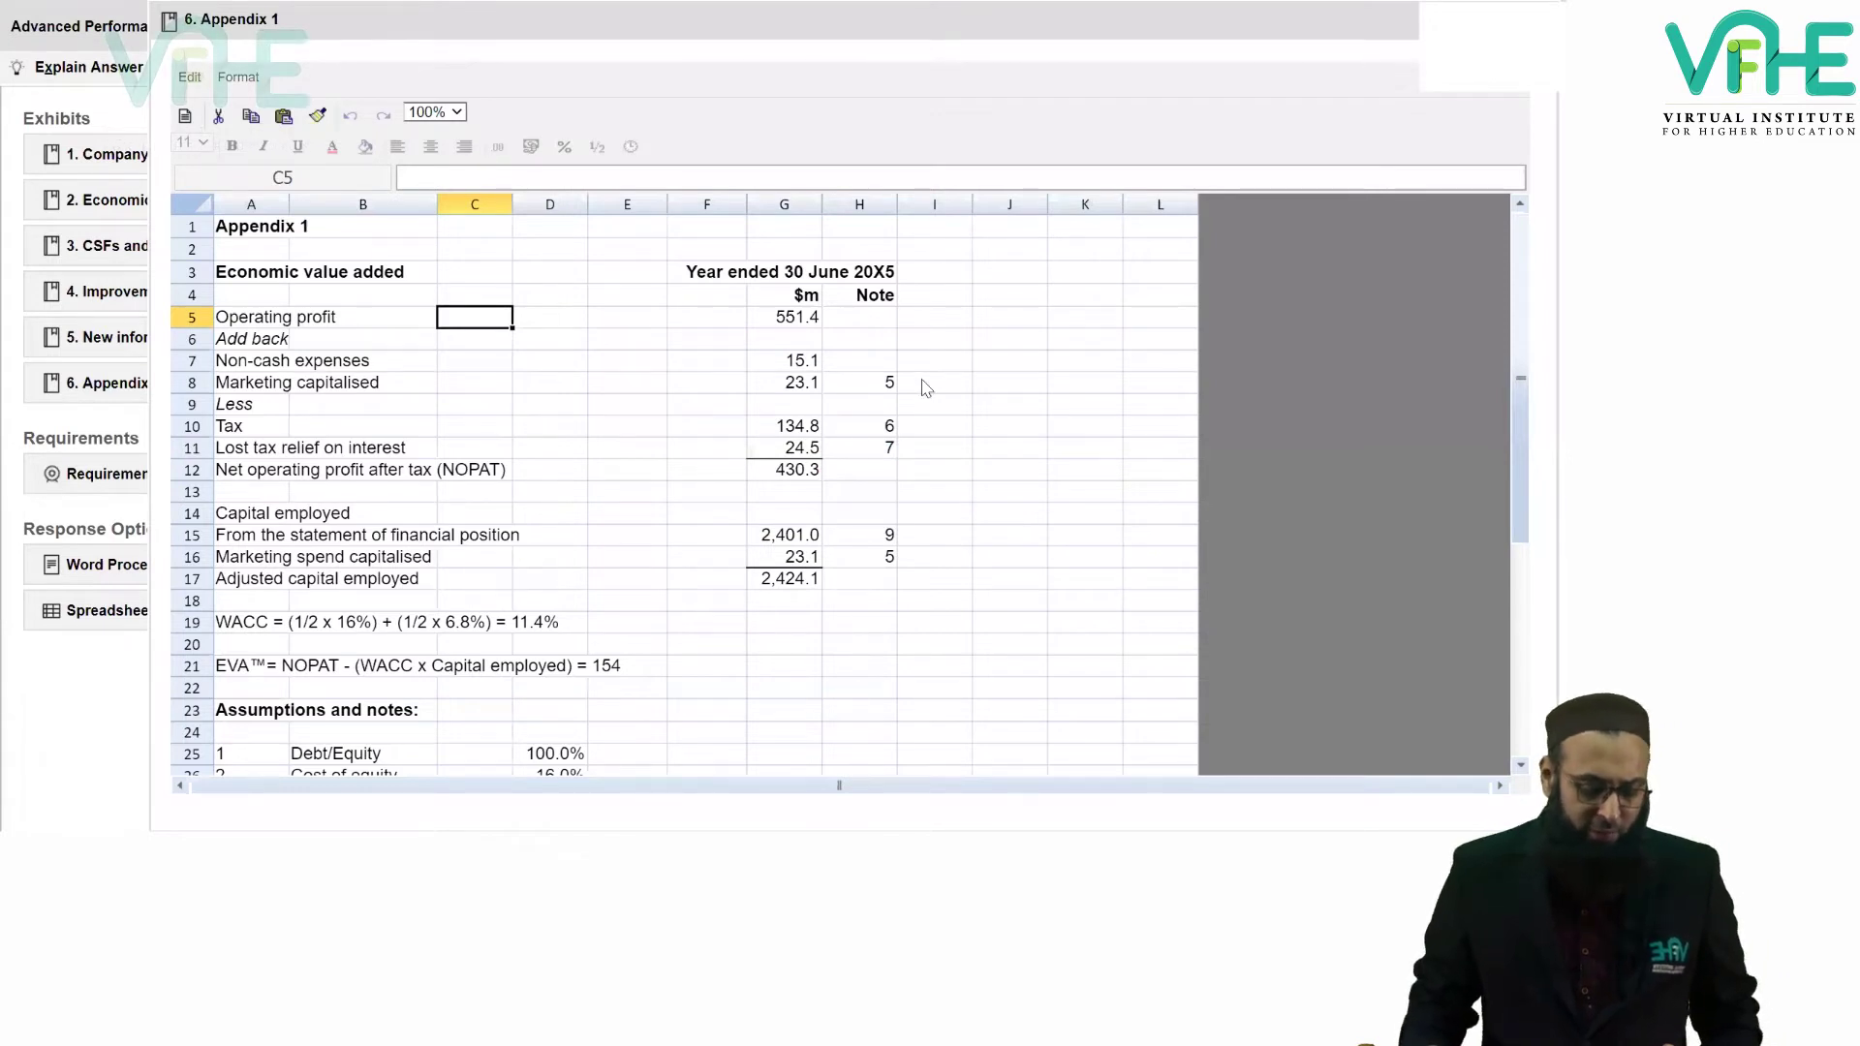
pyautogui.click(790, 361)
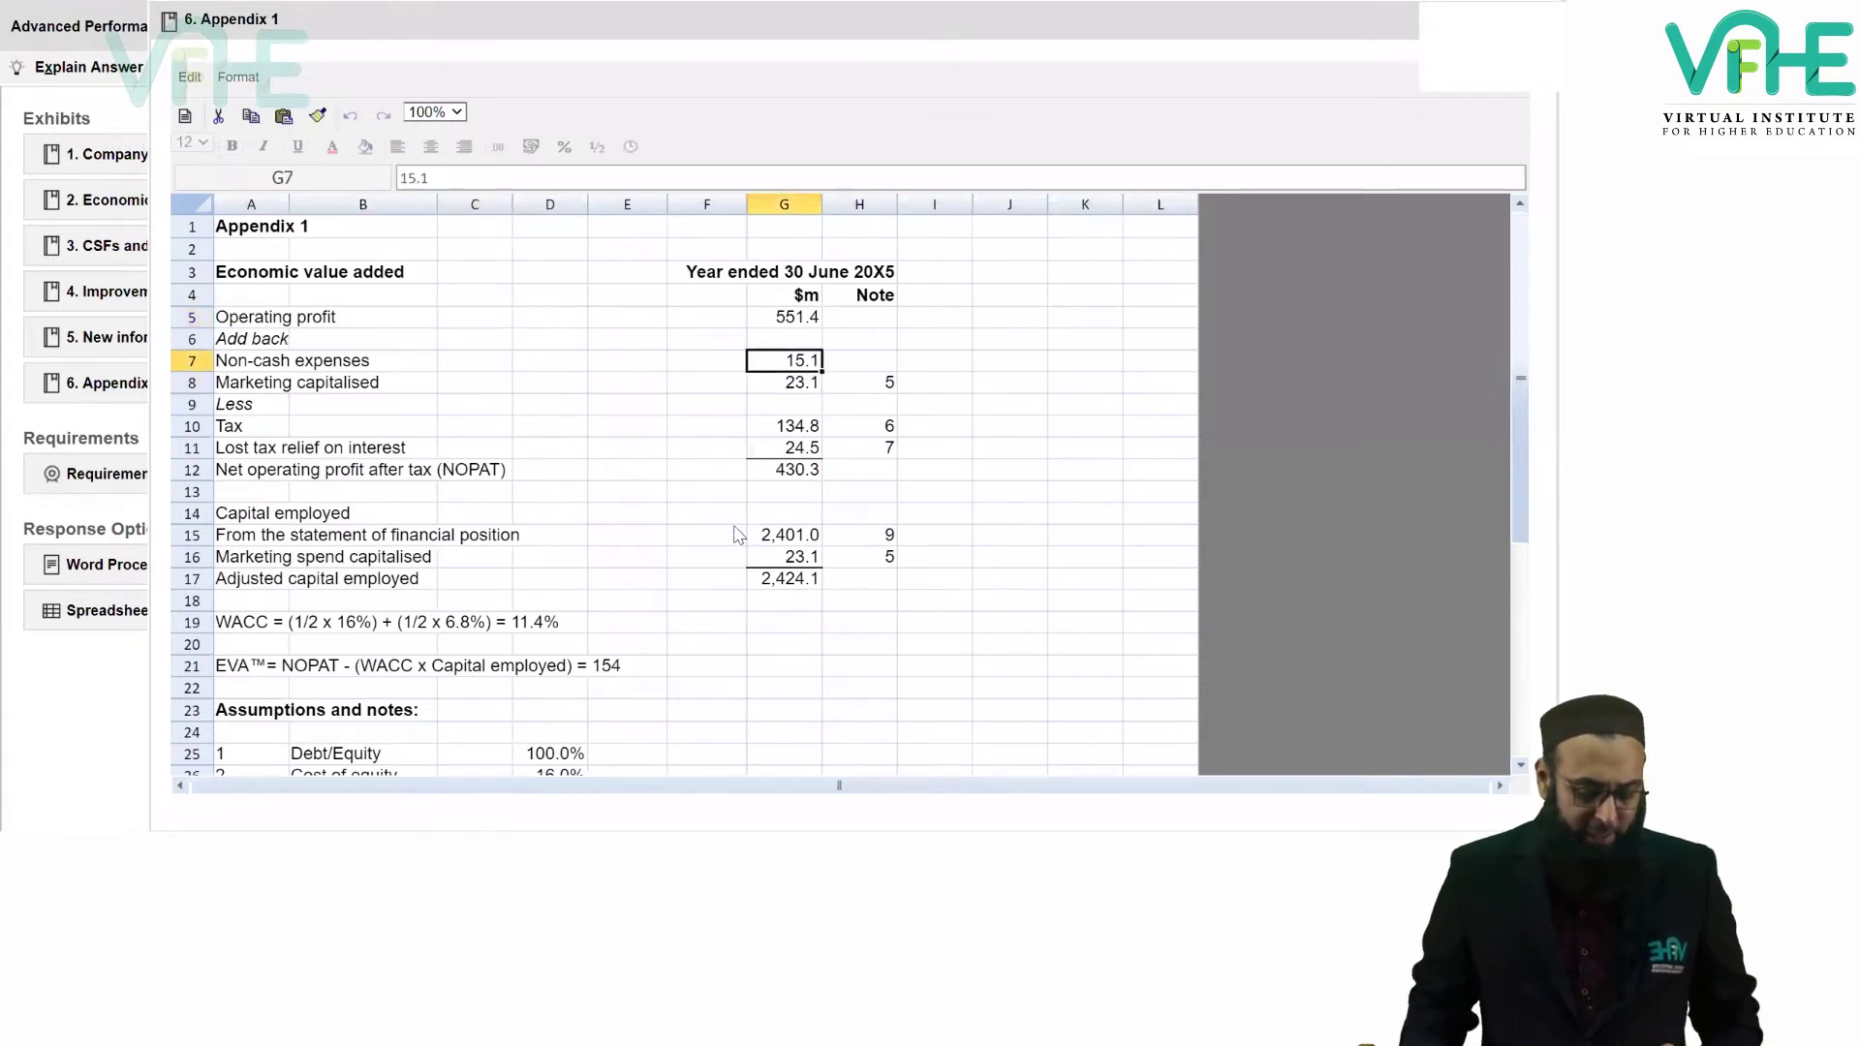
pyautogui.scroll(-2, 739, 528)
pyautogui.scroll(-4, 739, 528)
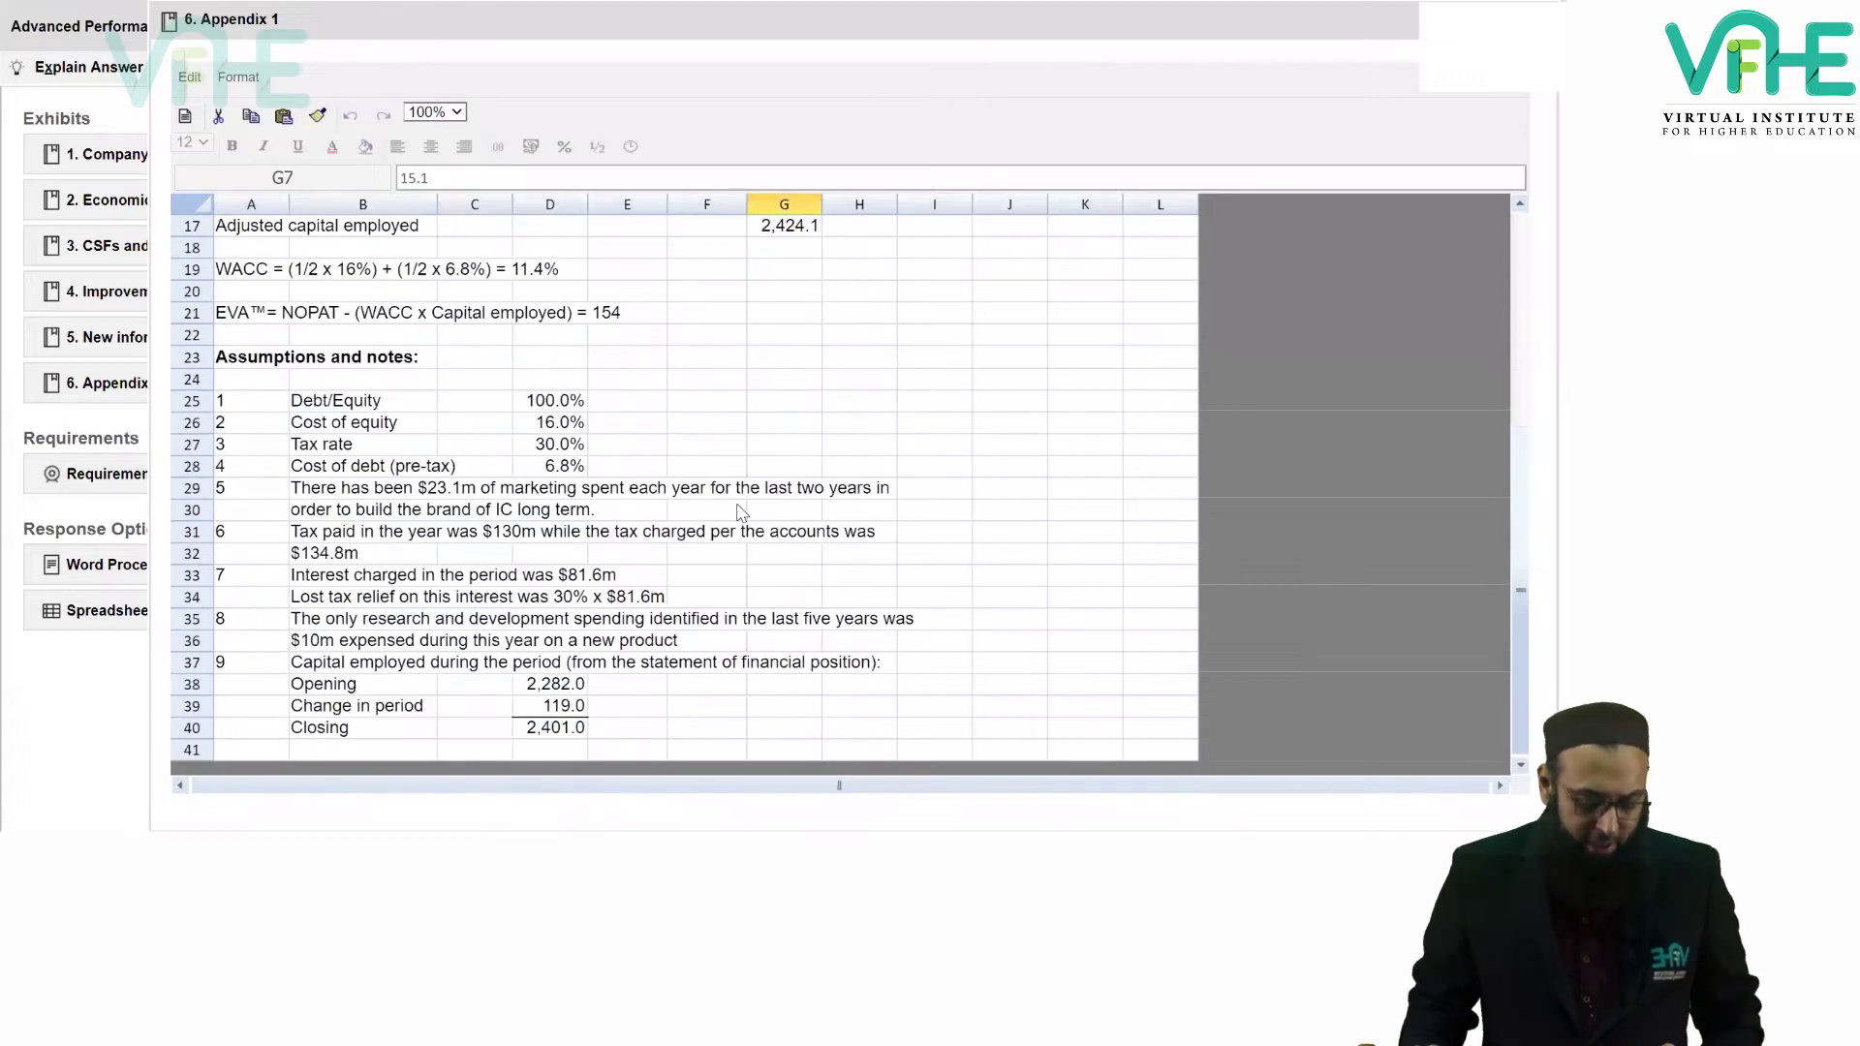
pyautogui.scroll(5, 742, 512)
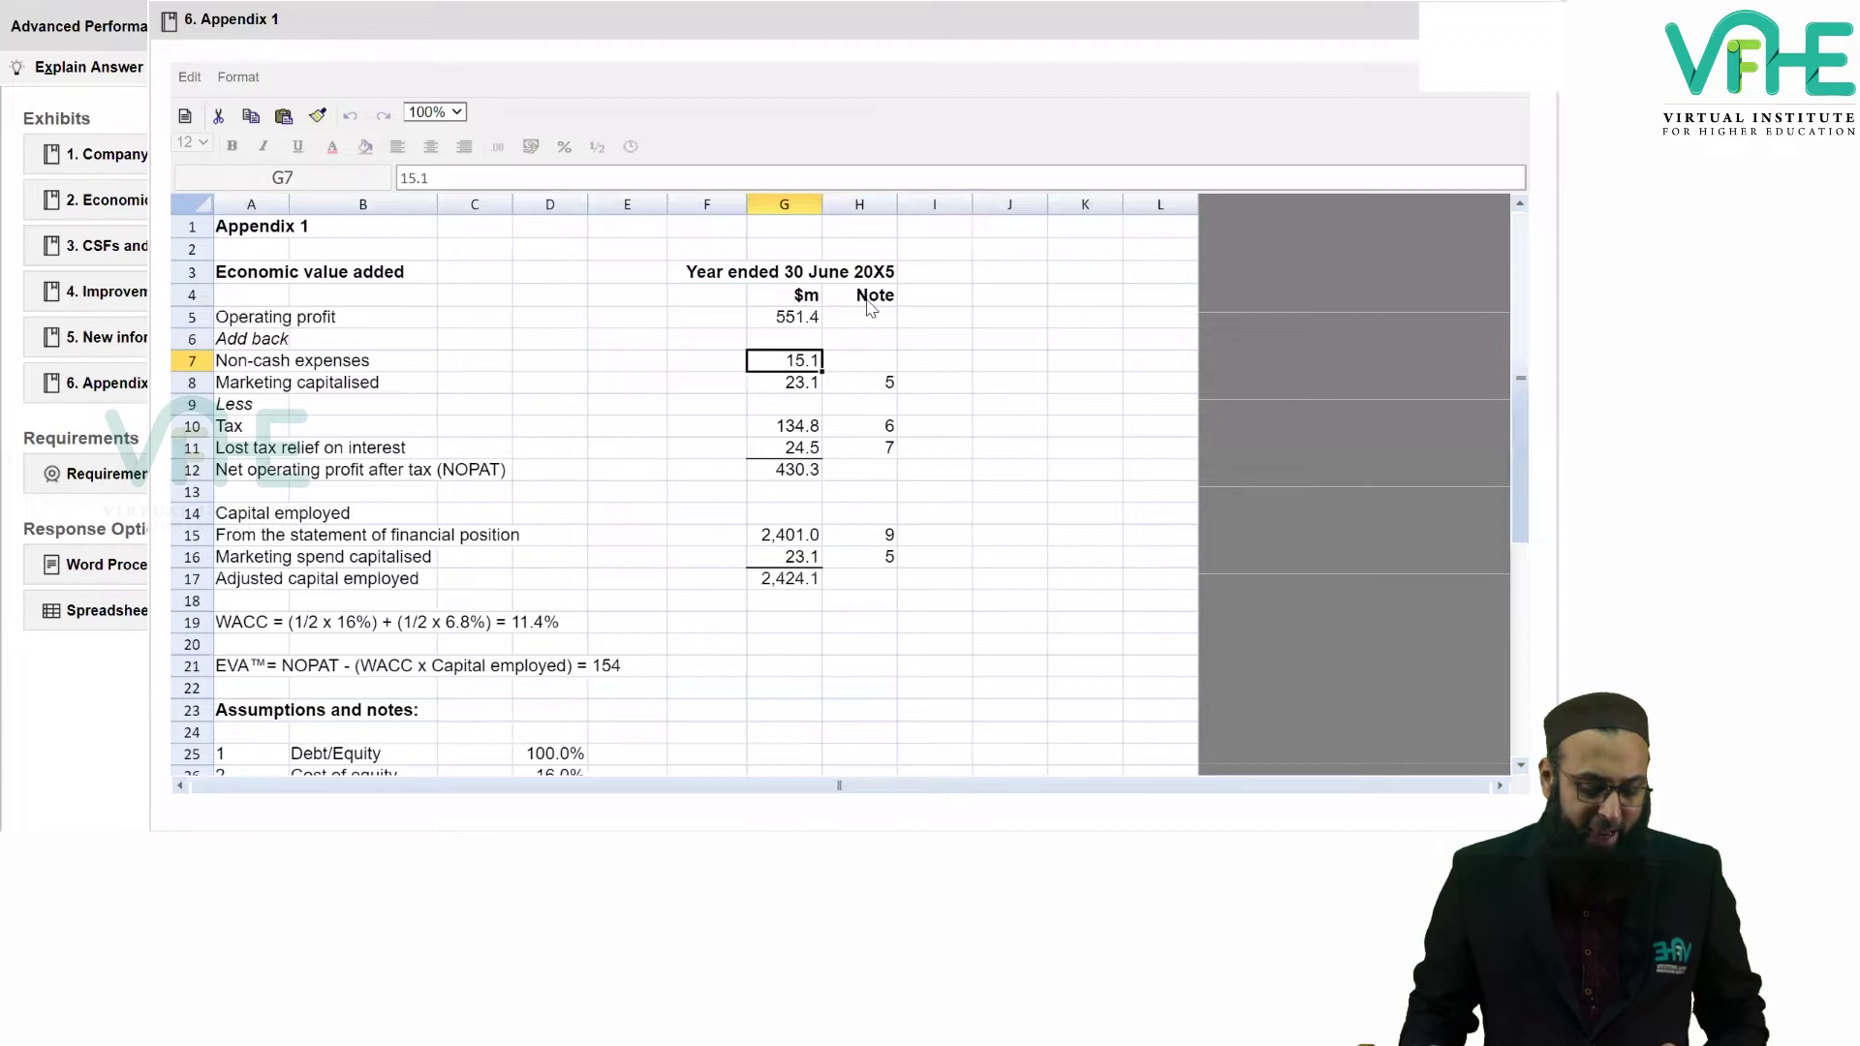
# Check the marketing capitalised add-back in row 8 against note 5, highlighting the full note text in rows 29 and 30.
pyautogui.click(401, 387)
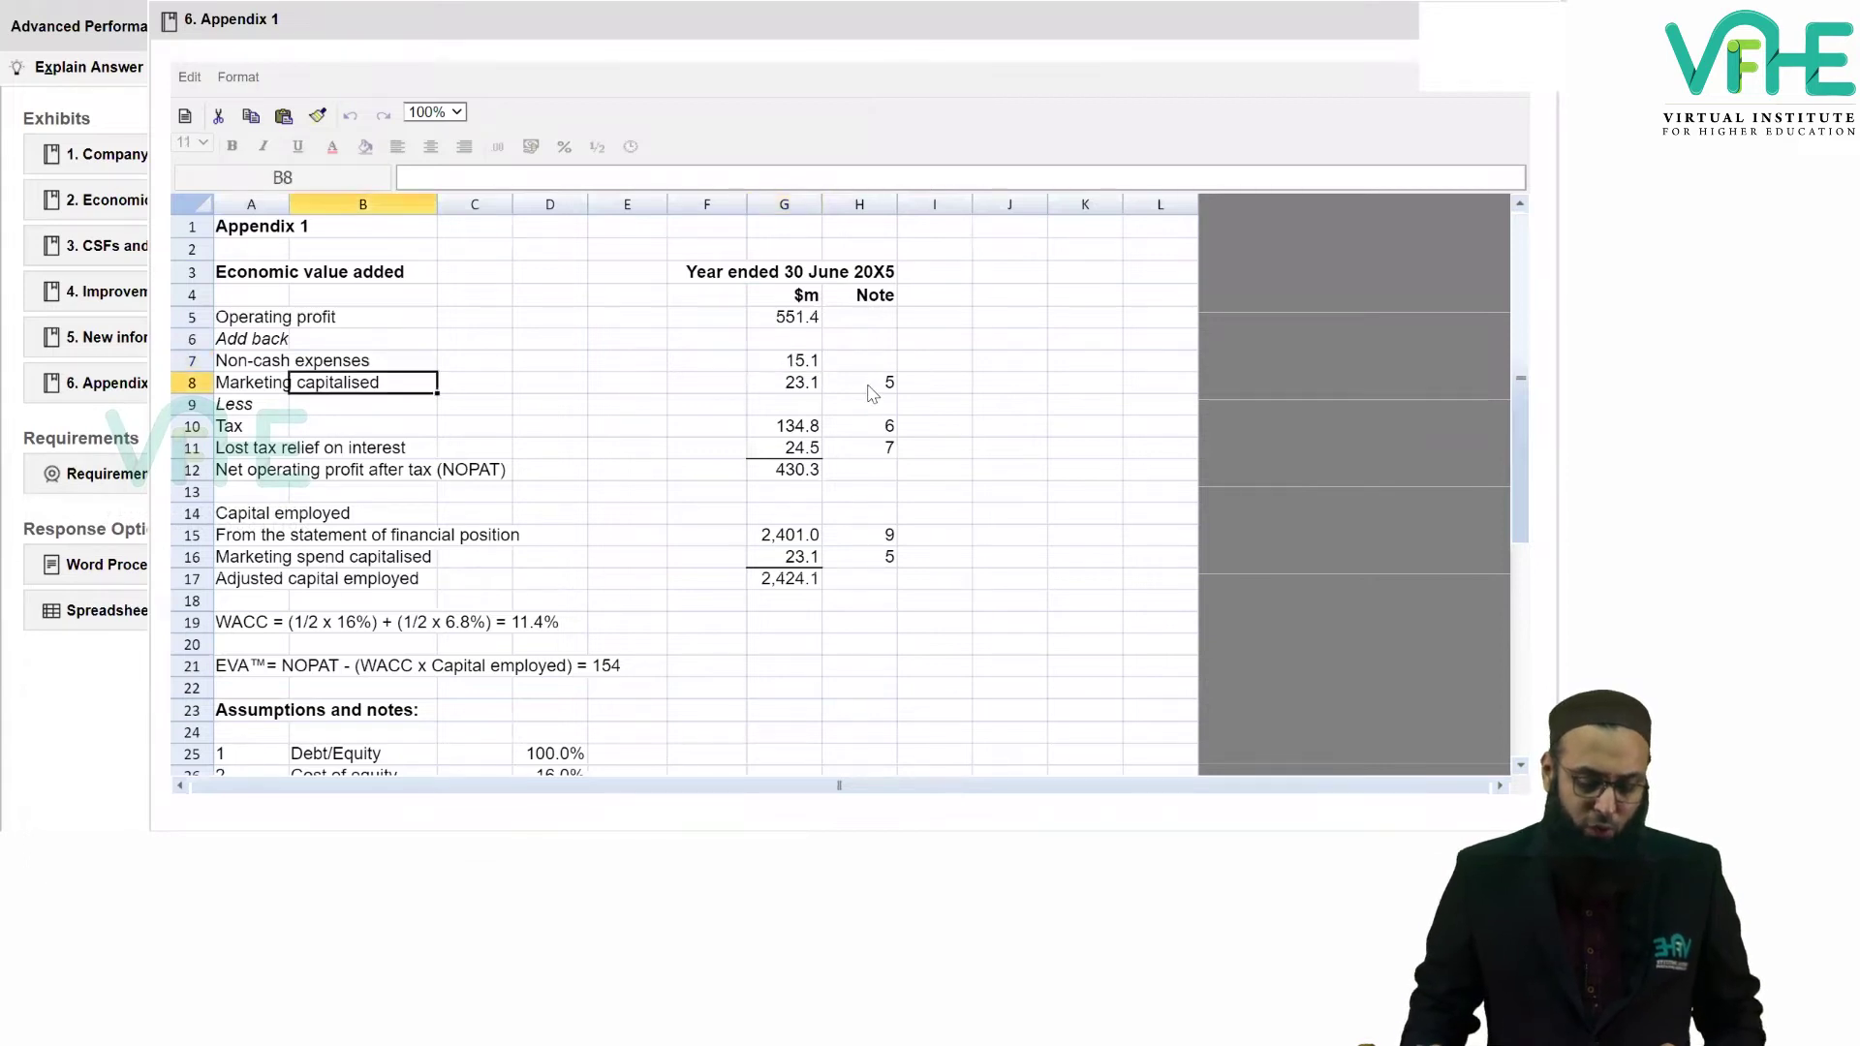
pyautogui.click(781, 385)
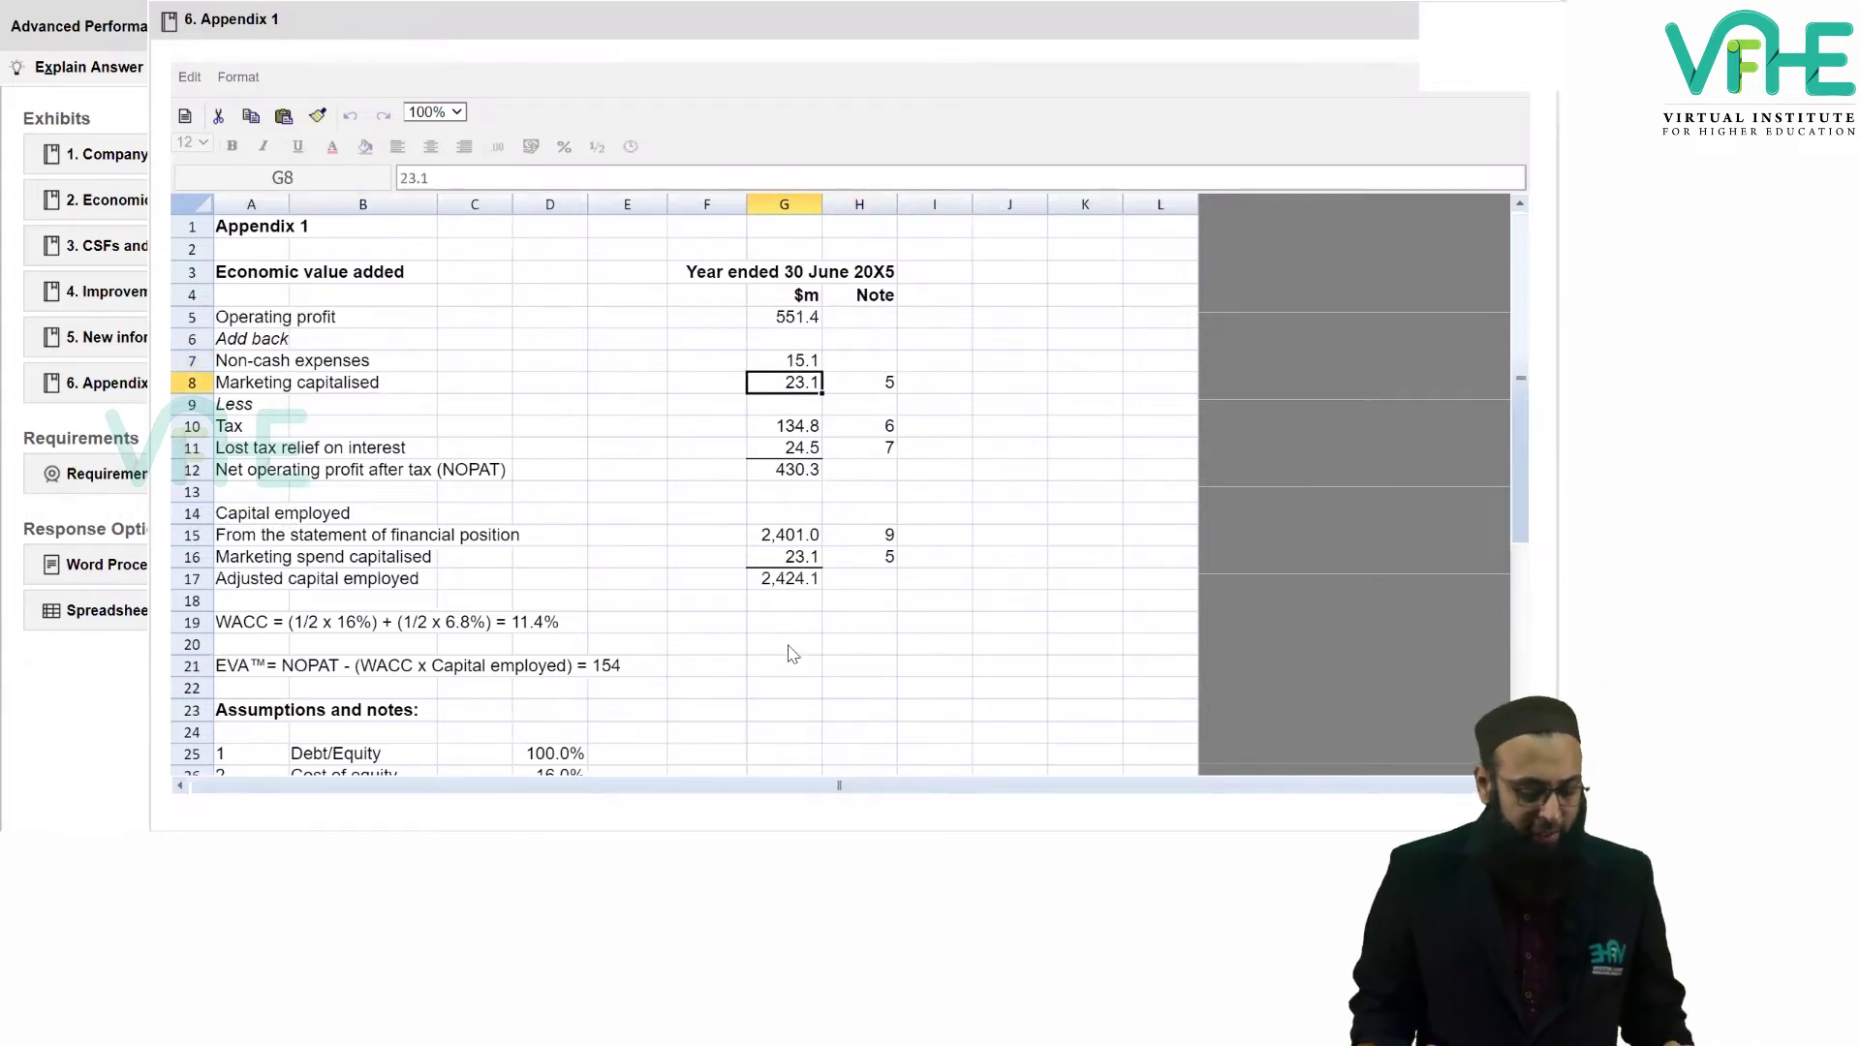
pyautogui.scroll(-5, 787, 654)
pyautogui.click(334, 489)
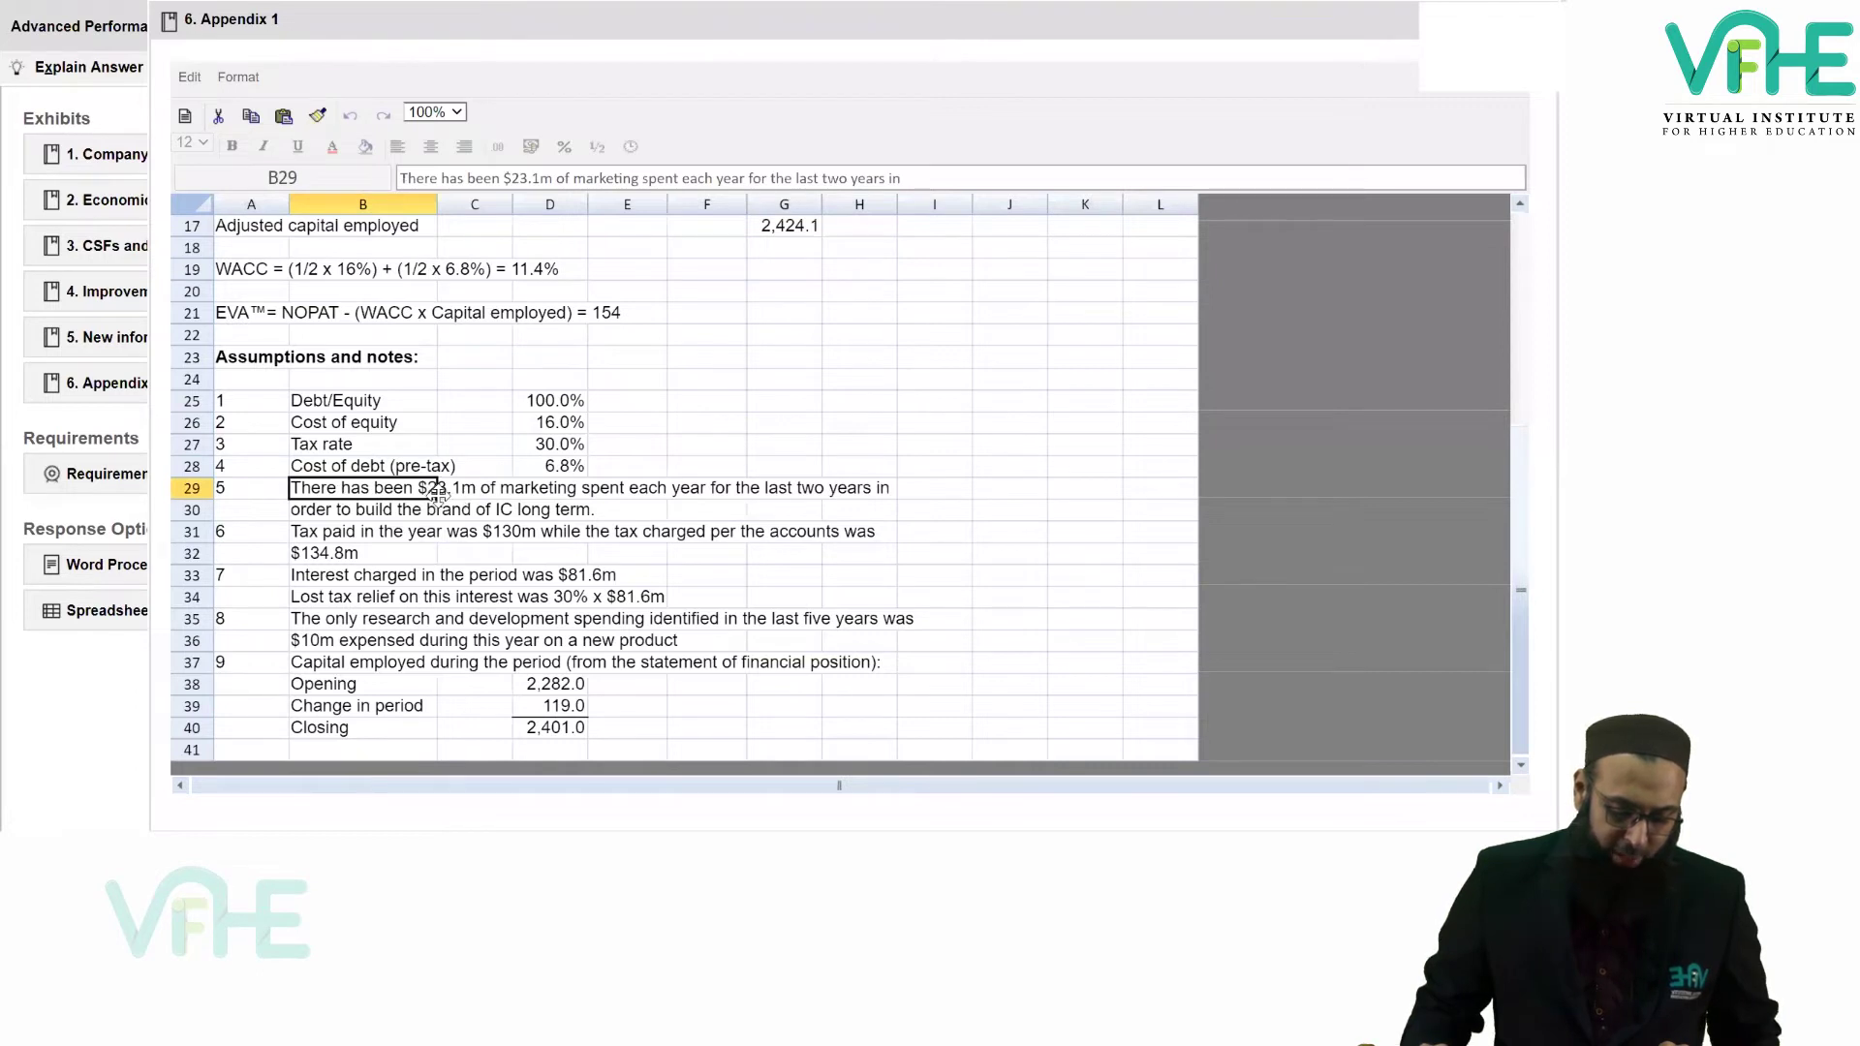
pyautogui.moveTo(366, 496); pyautogui.dragTo(856, 496)
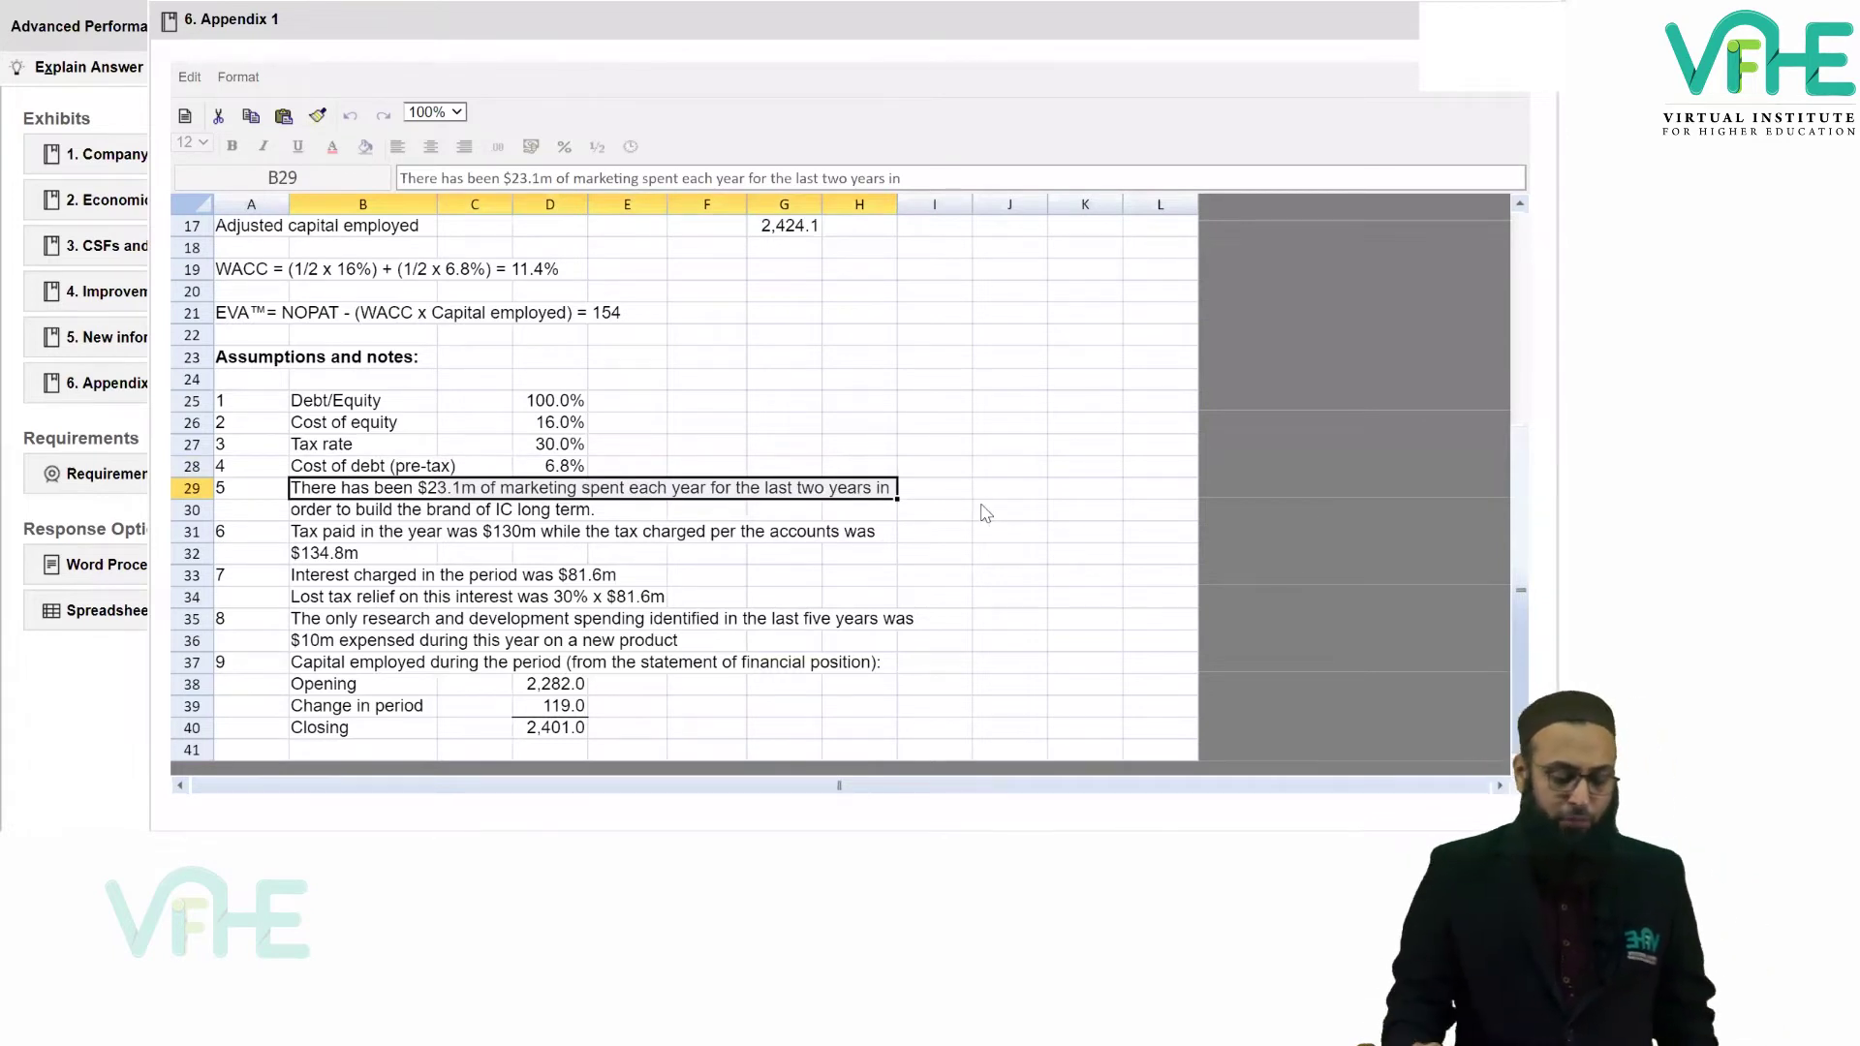
pyautogui.moveTo(306, 496); pyautogui.dragTo(368, 518)
pyautogui.moveTo(505, 513); pyautogui.dragTo(877, 515)
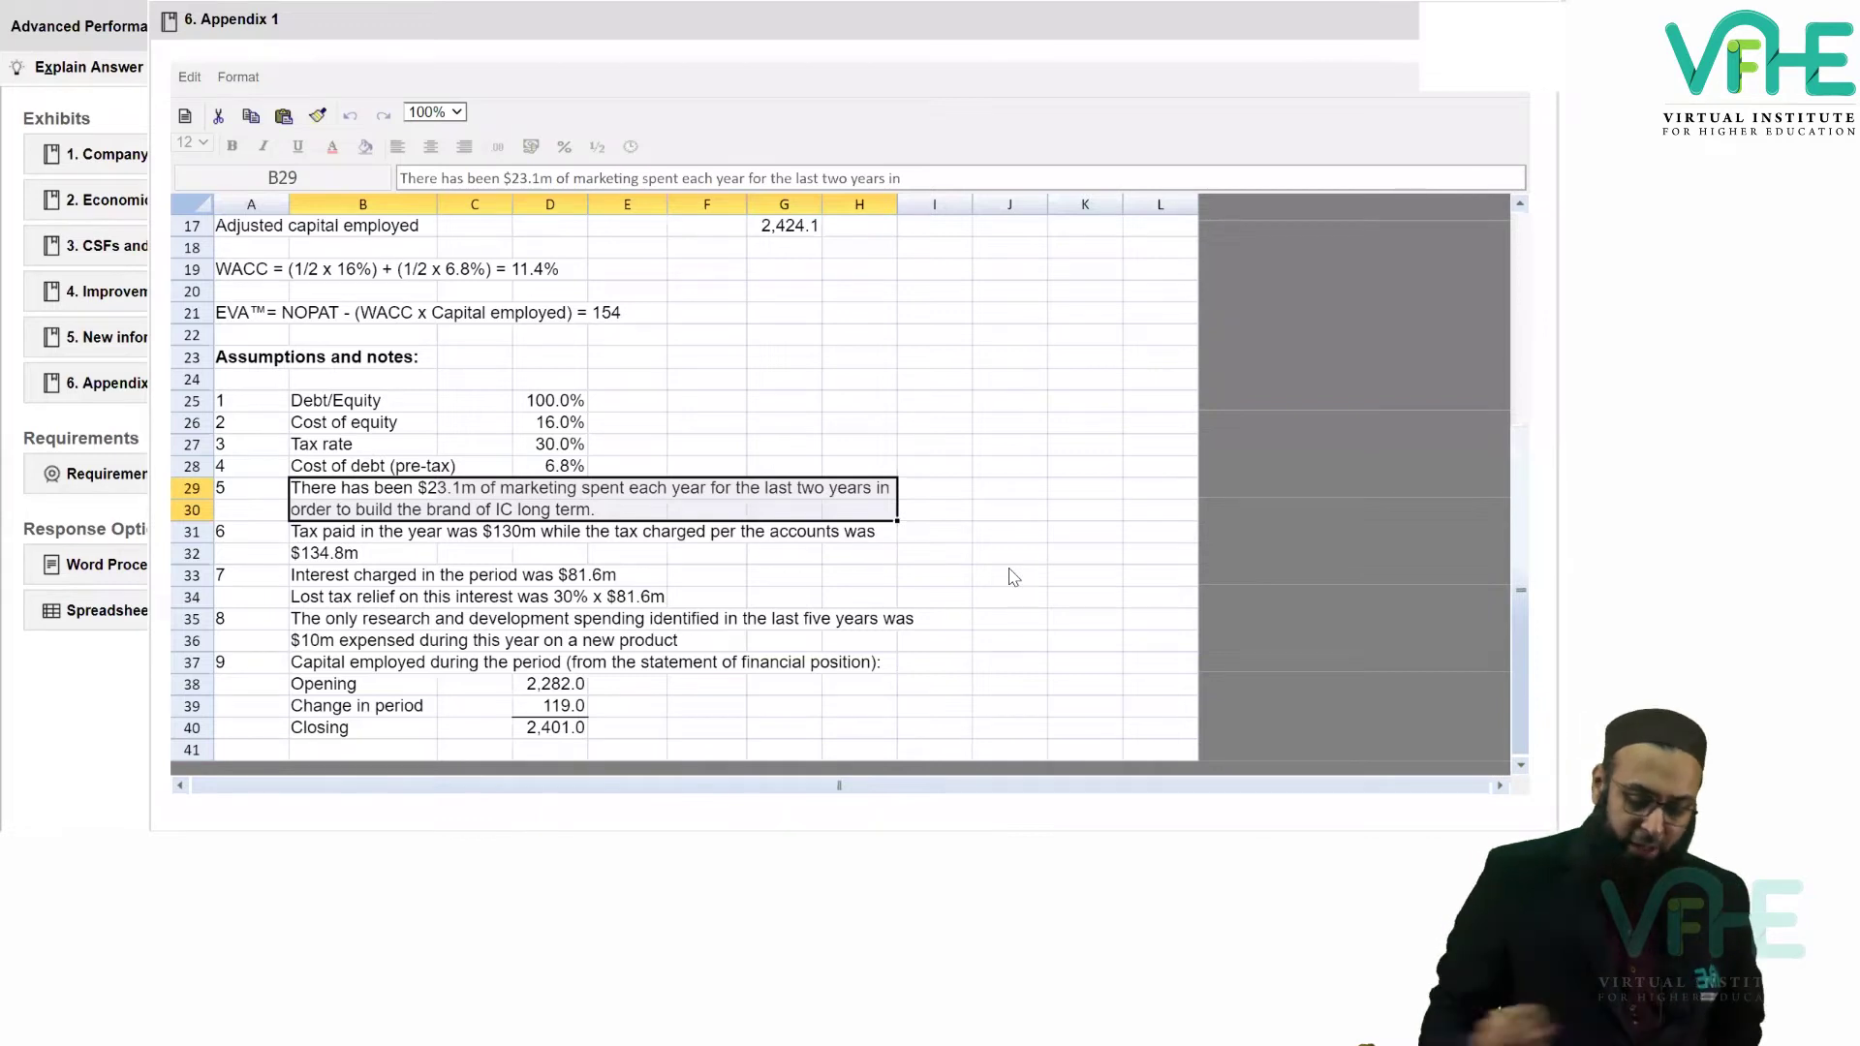
pyautogui.scroll(5, 863, 470)
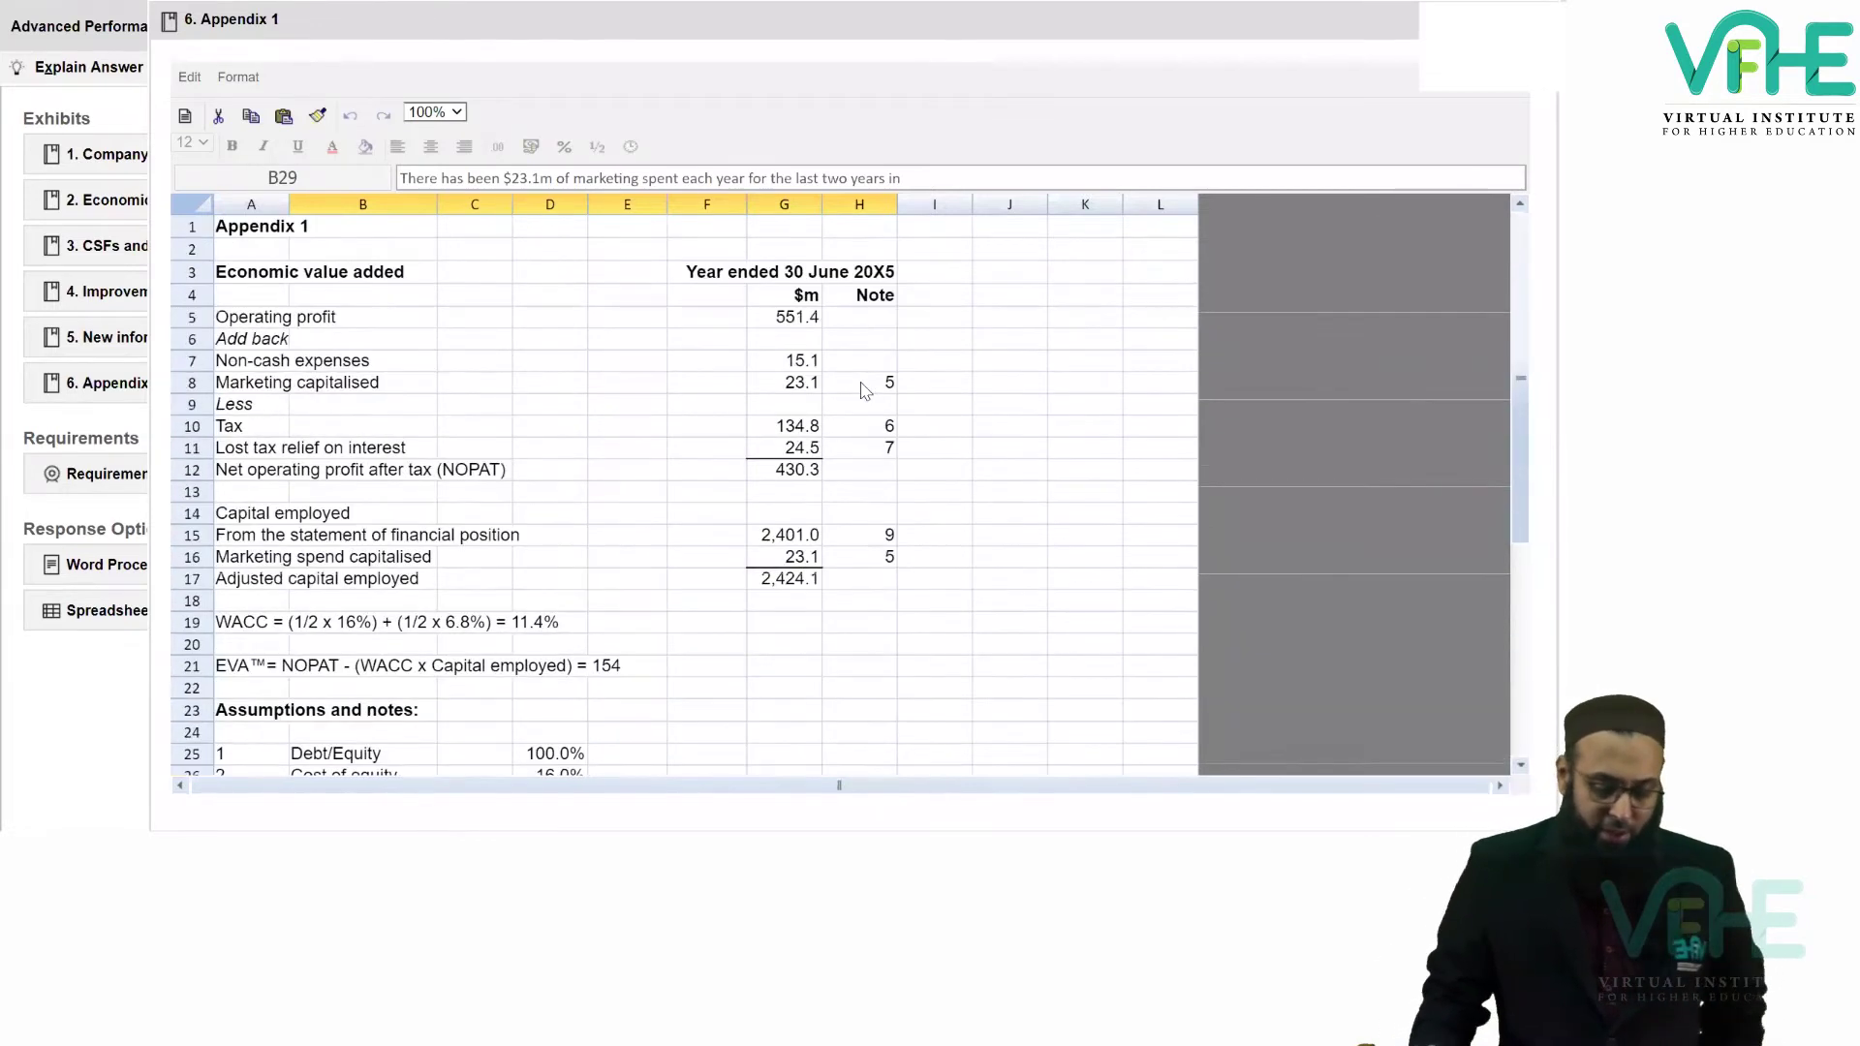
# Review the non-cash expenses figure and highlight the two add-back labels, non-cash expenses and marketing capitalised.
pyautogui.click(799, 366)
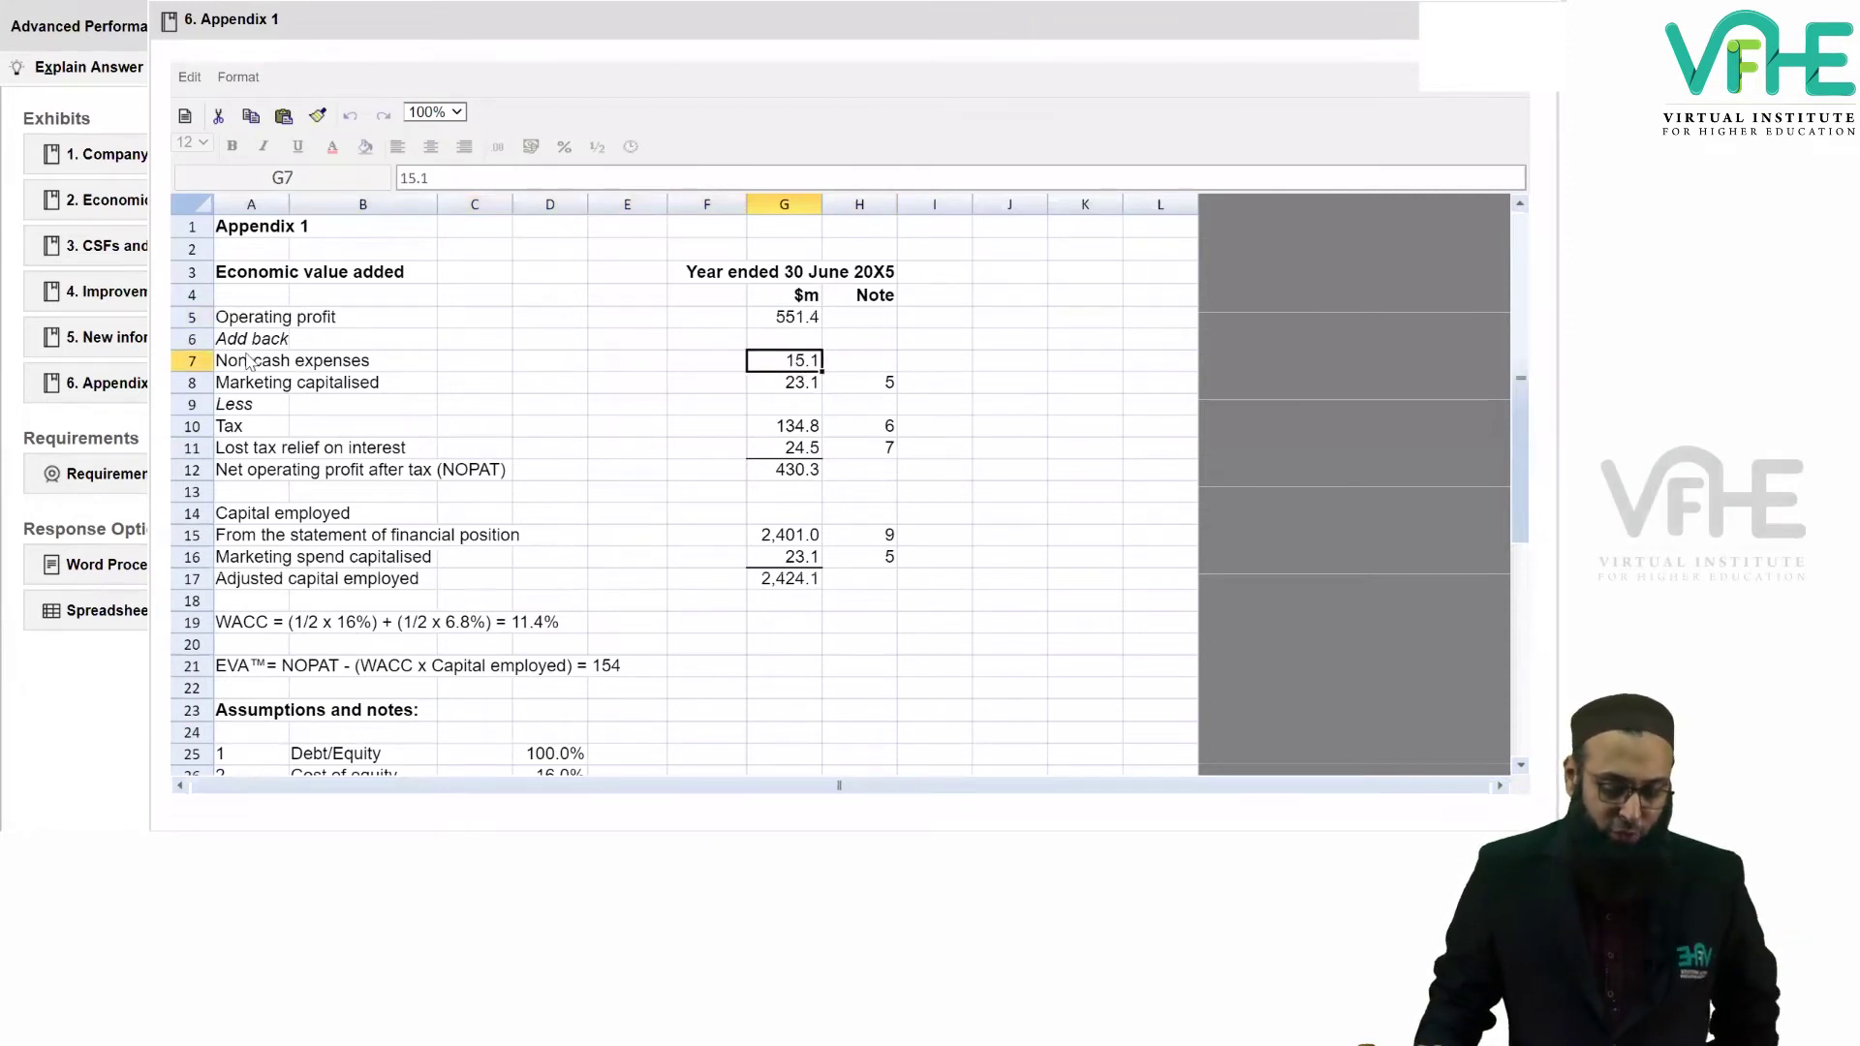
pyautogui.click(331, 366)
pyautogui.moveTo(331, 372); pyautogui.dragTo(418, 386)
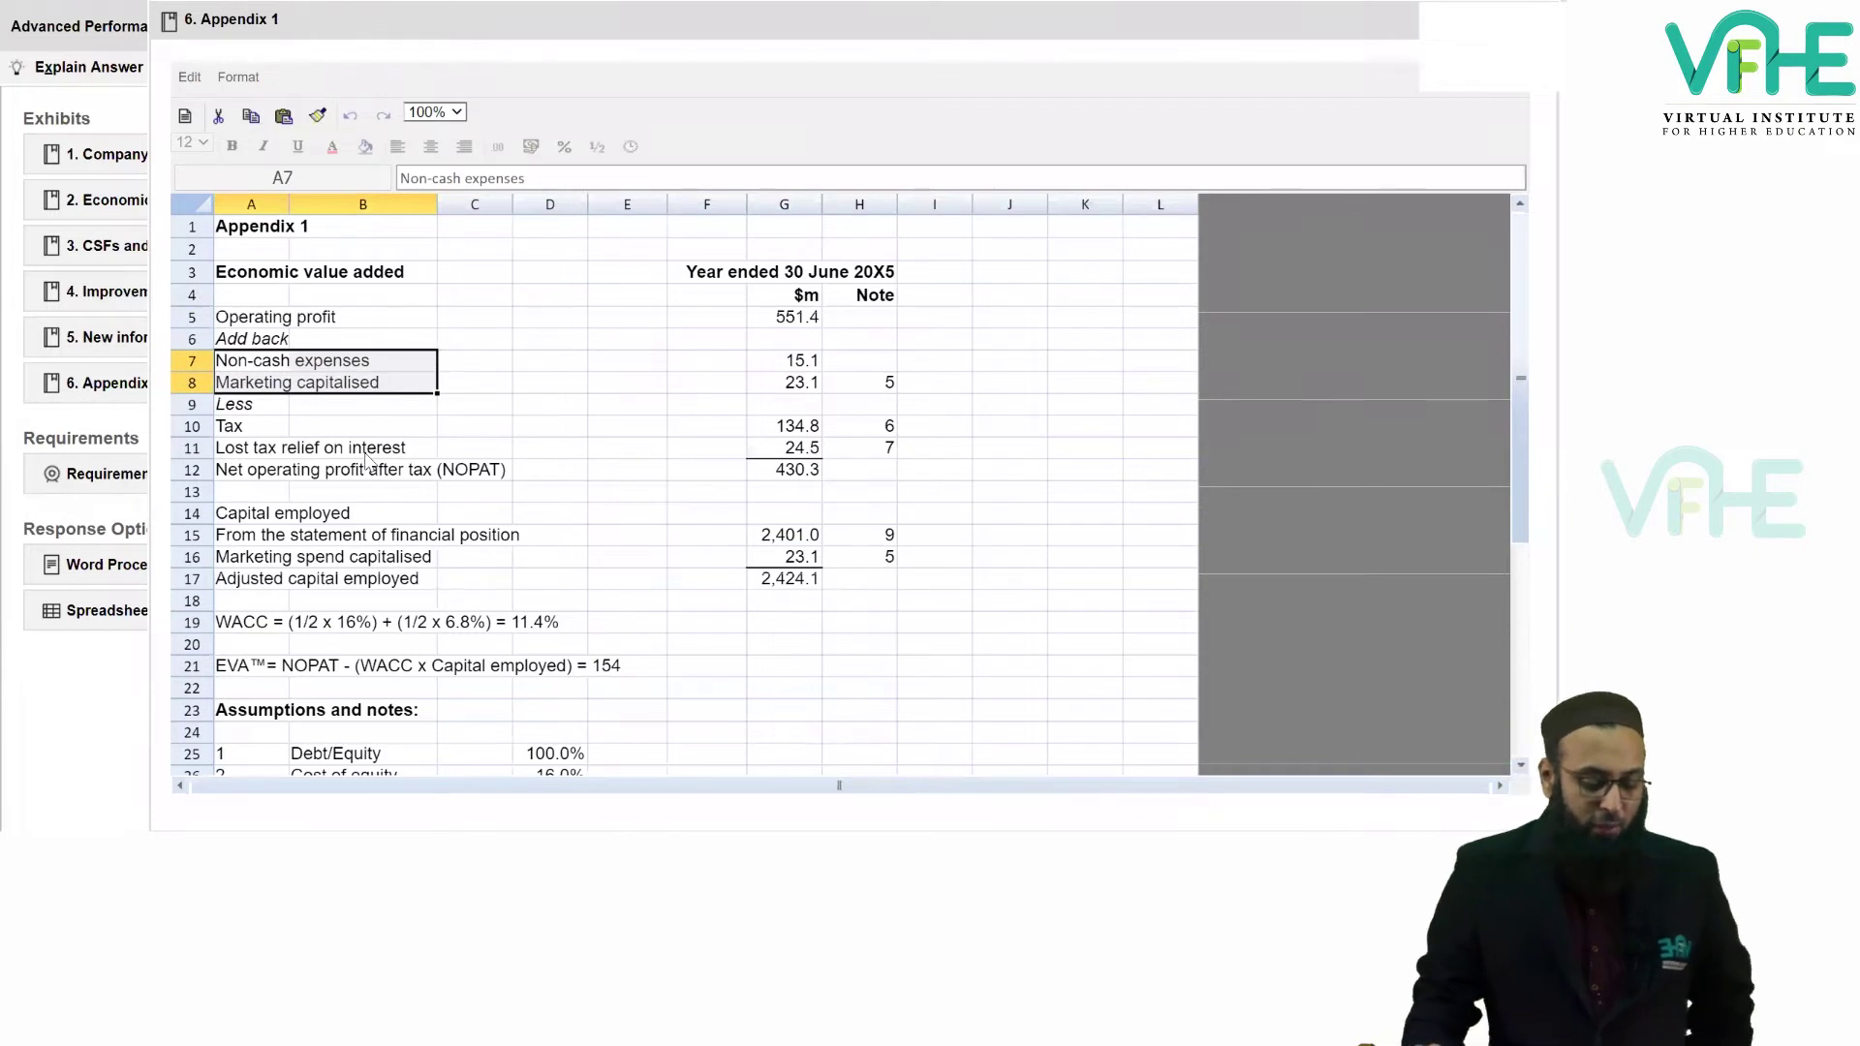
# Examine assumptions 1 to 4 in turn: debt/equity, cost of equity, tax rate and pre-tax cost of debt.
pyautogui.scroll(-3, 442, 504)
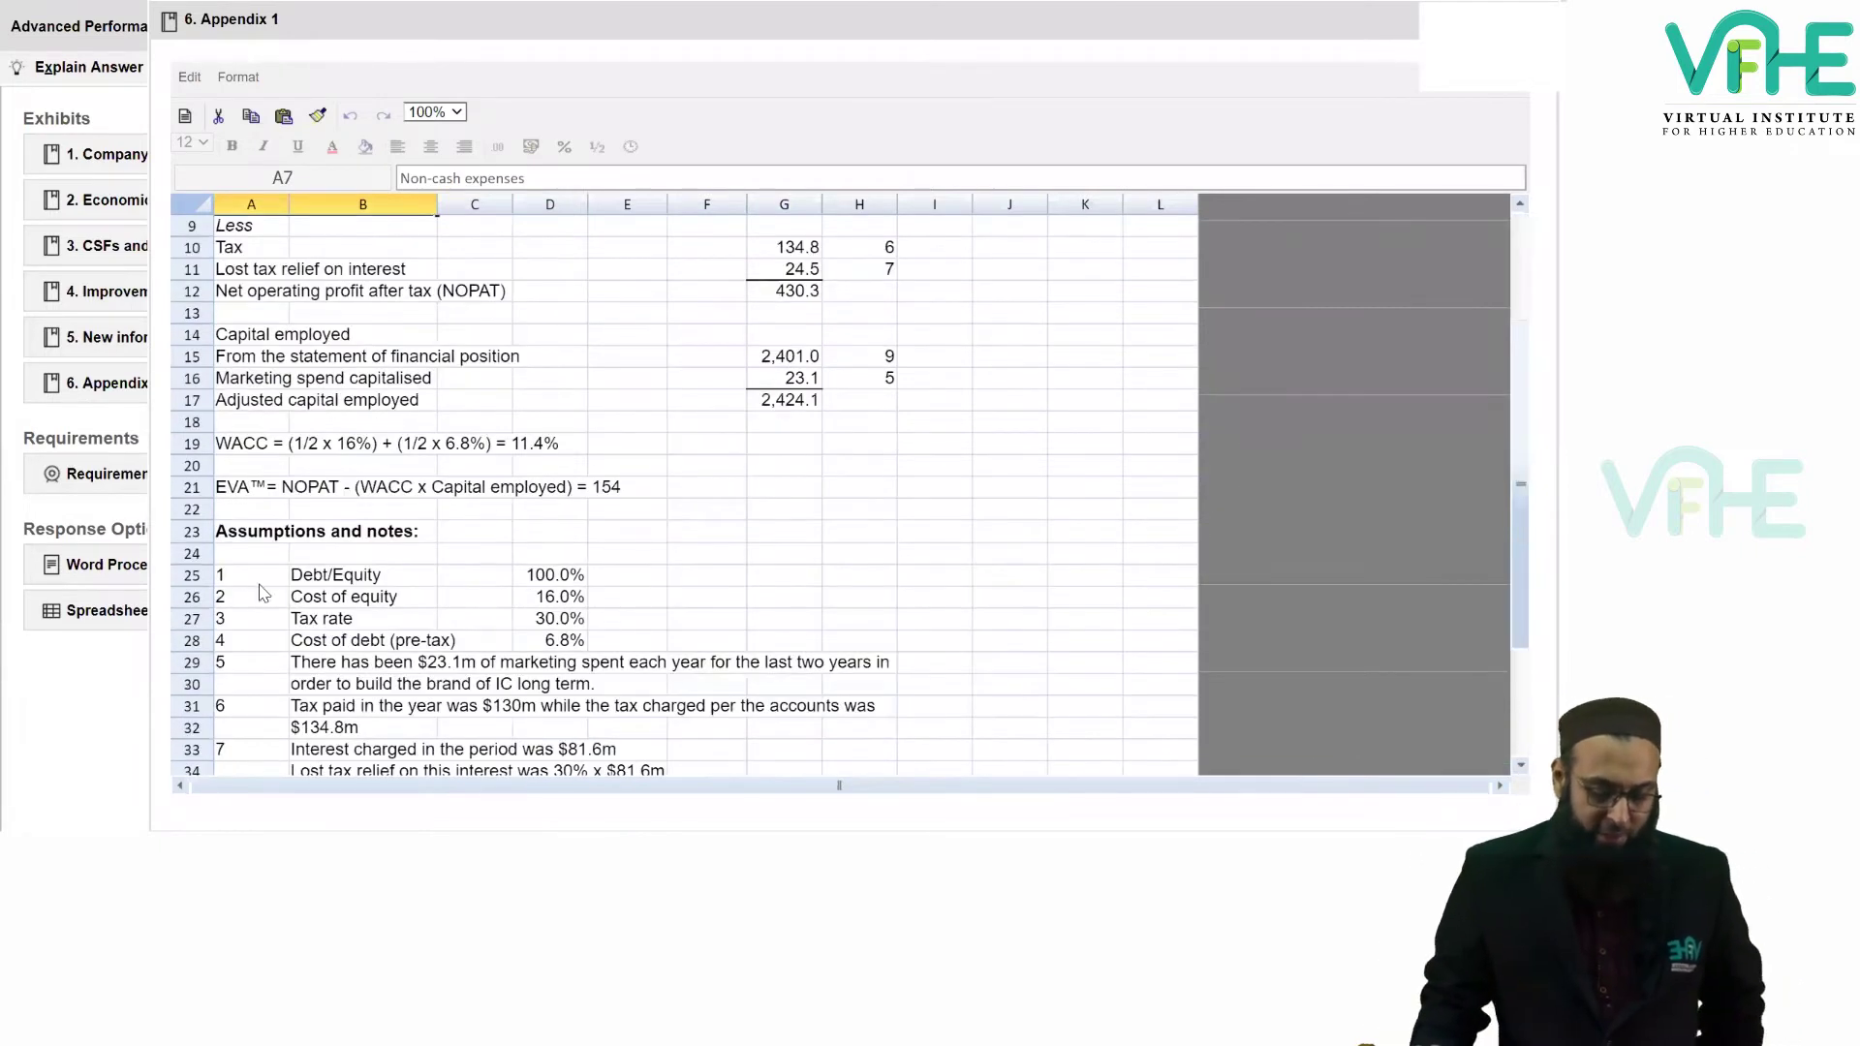
pyautogui.click(310, 579)
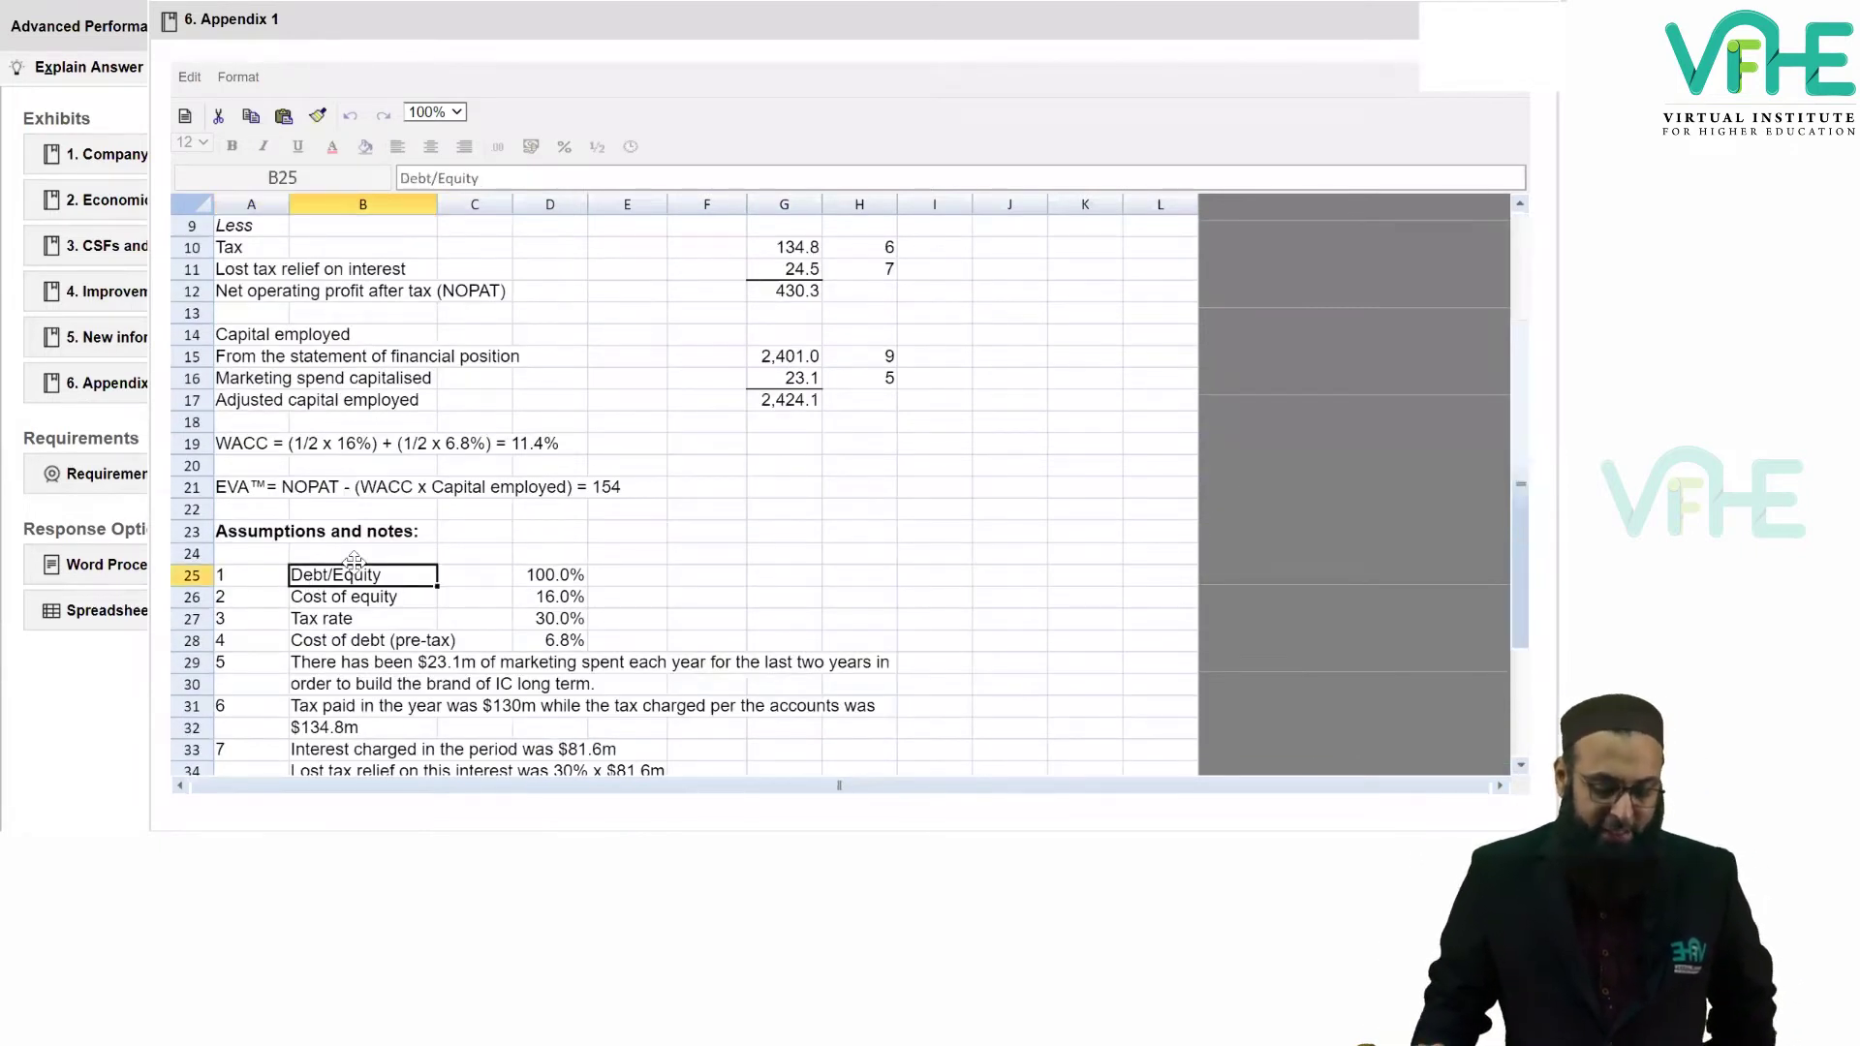
pyautogui.click(516, 574)
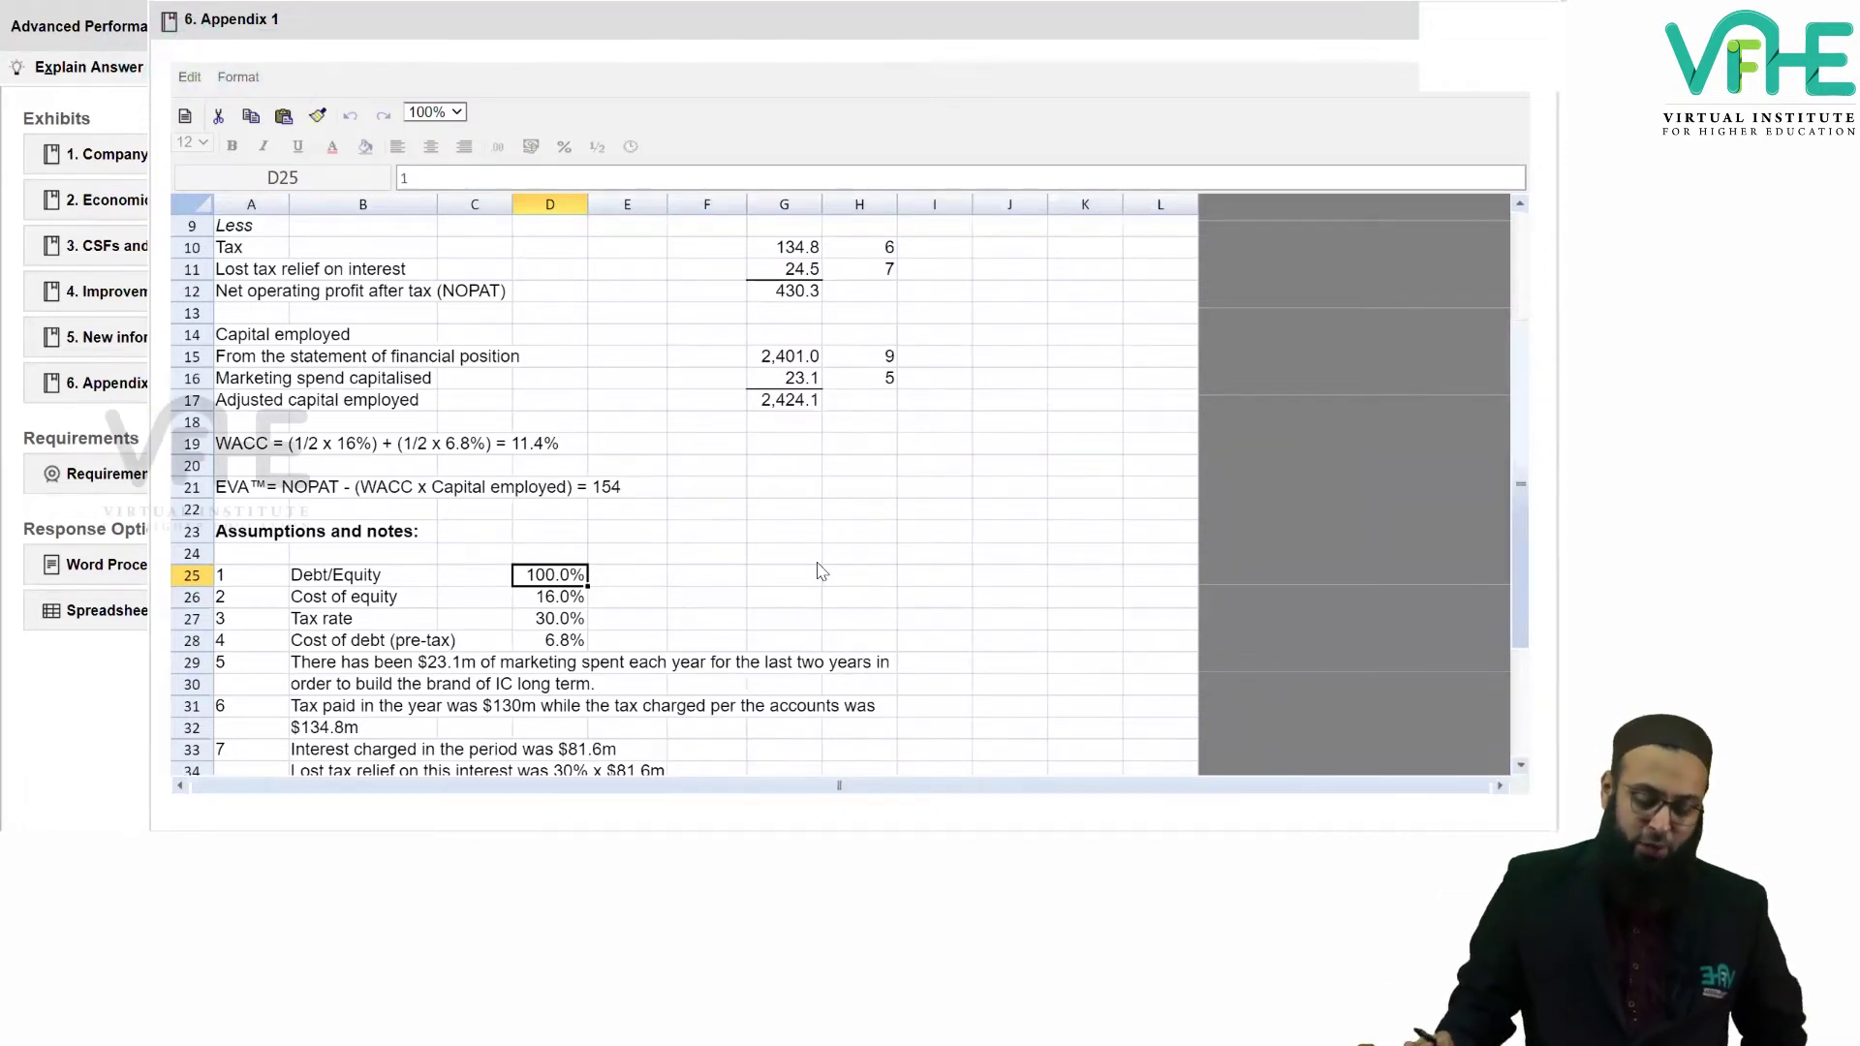
pyautogui.click(558, 603)
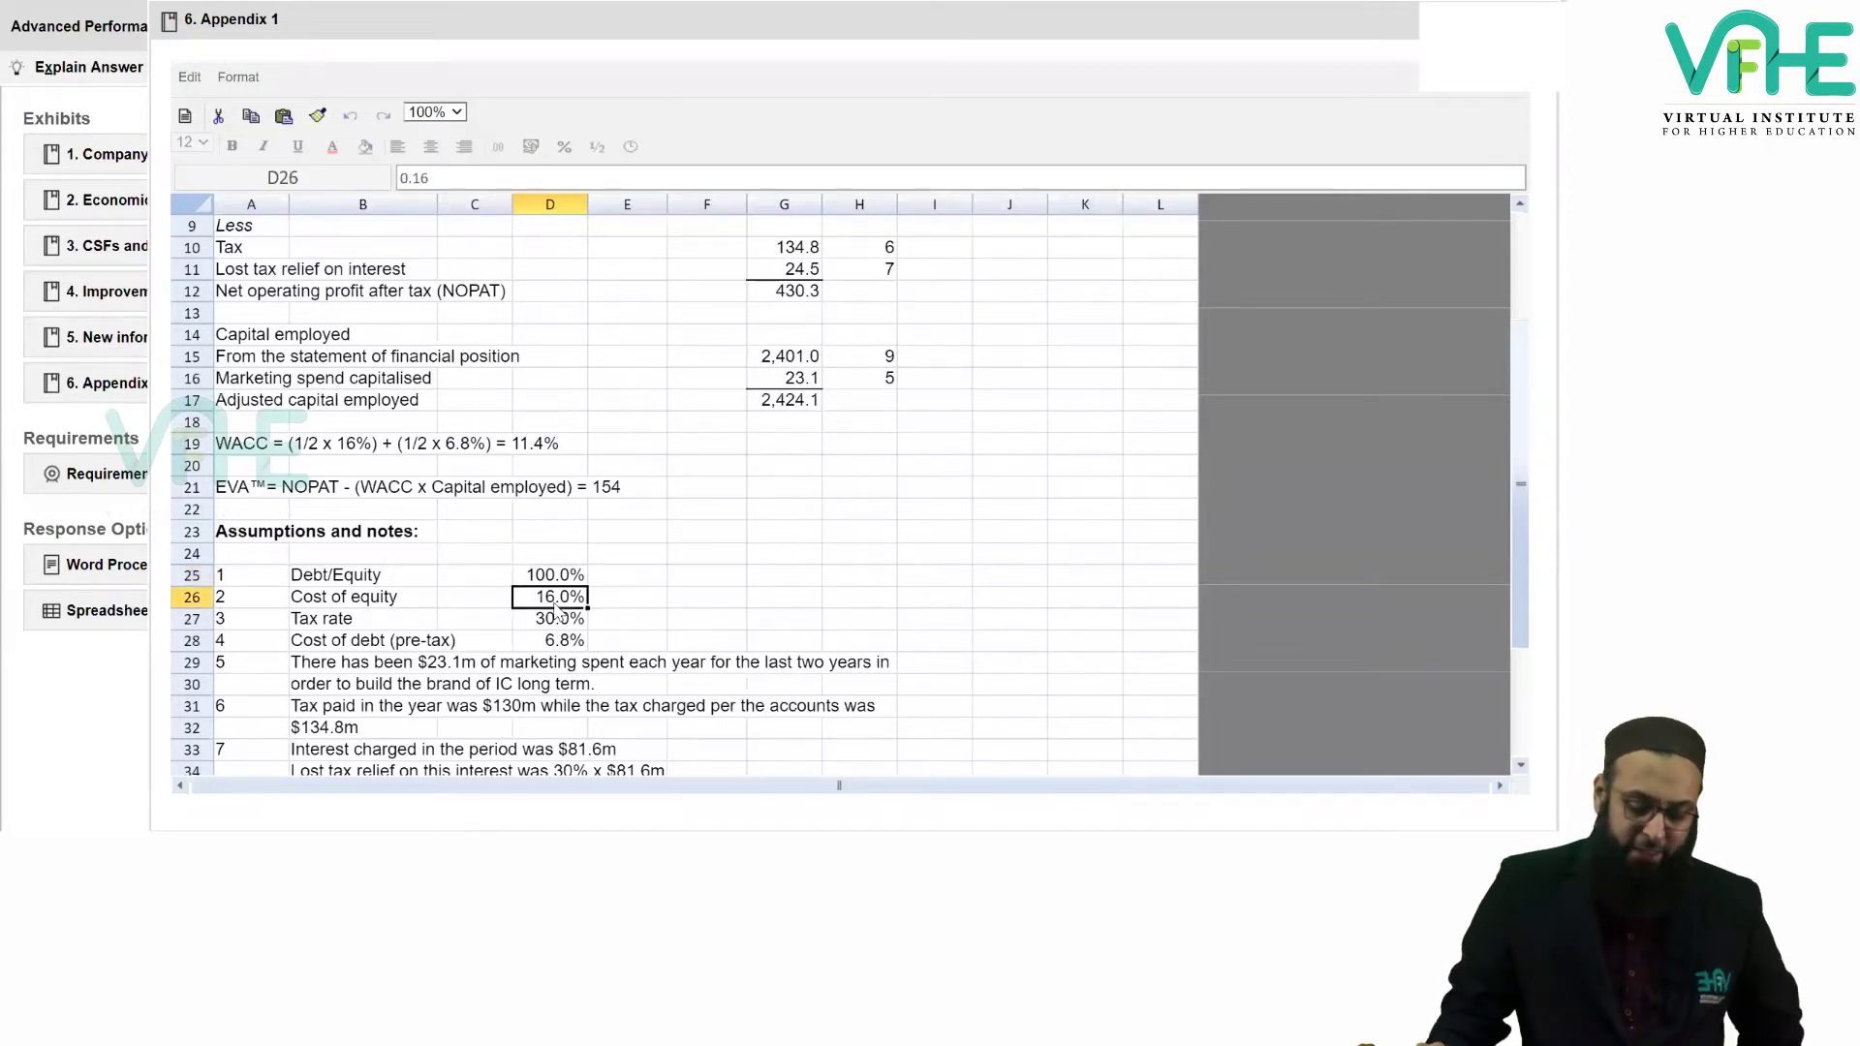
pyautogui.click(559, 616)
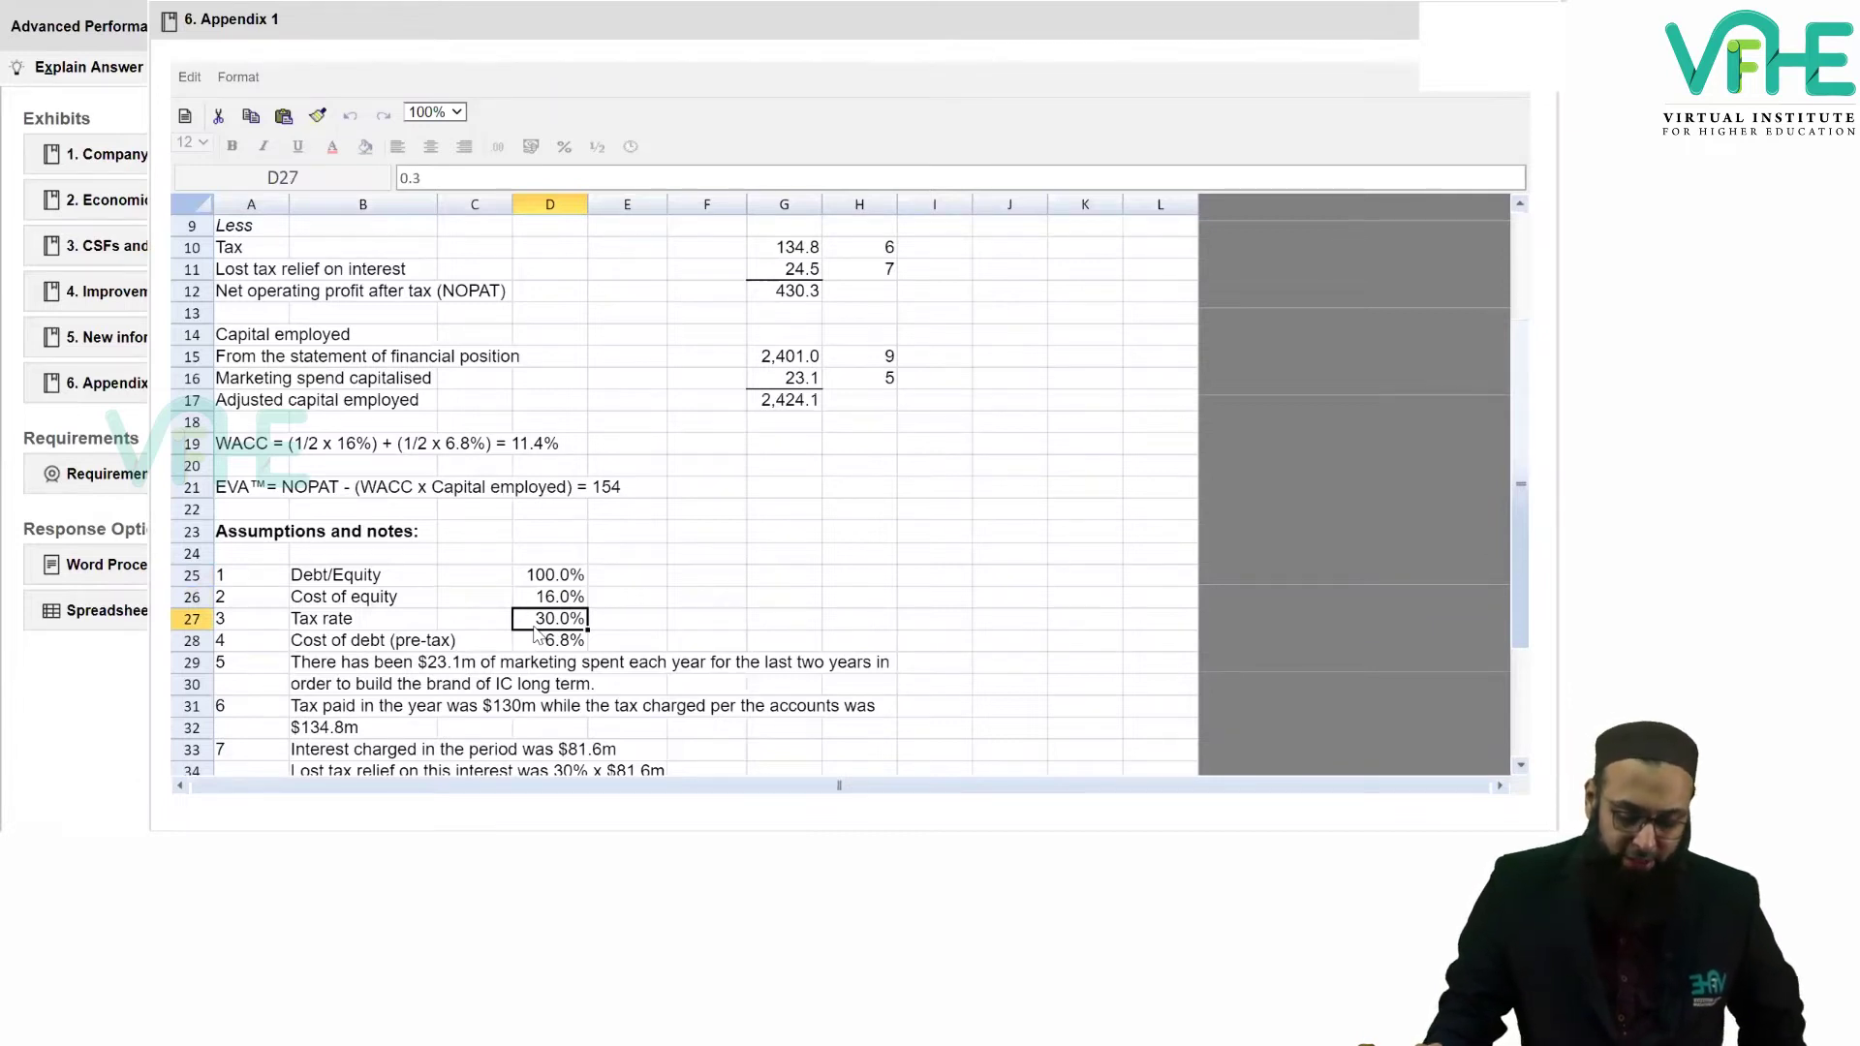
pyautogui.click(537, 637)
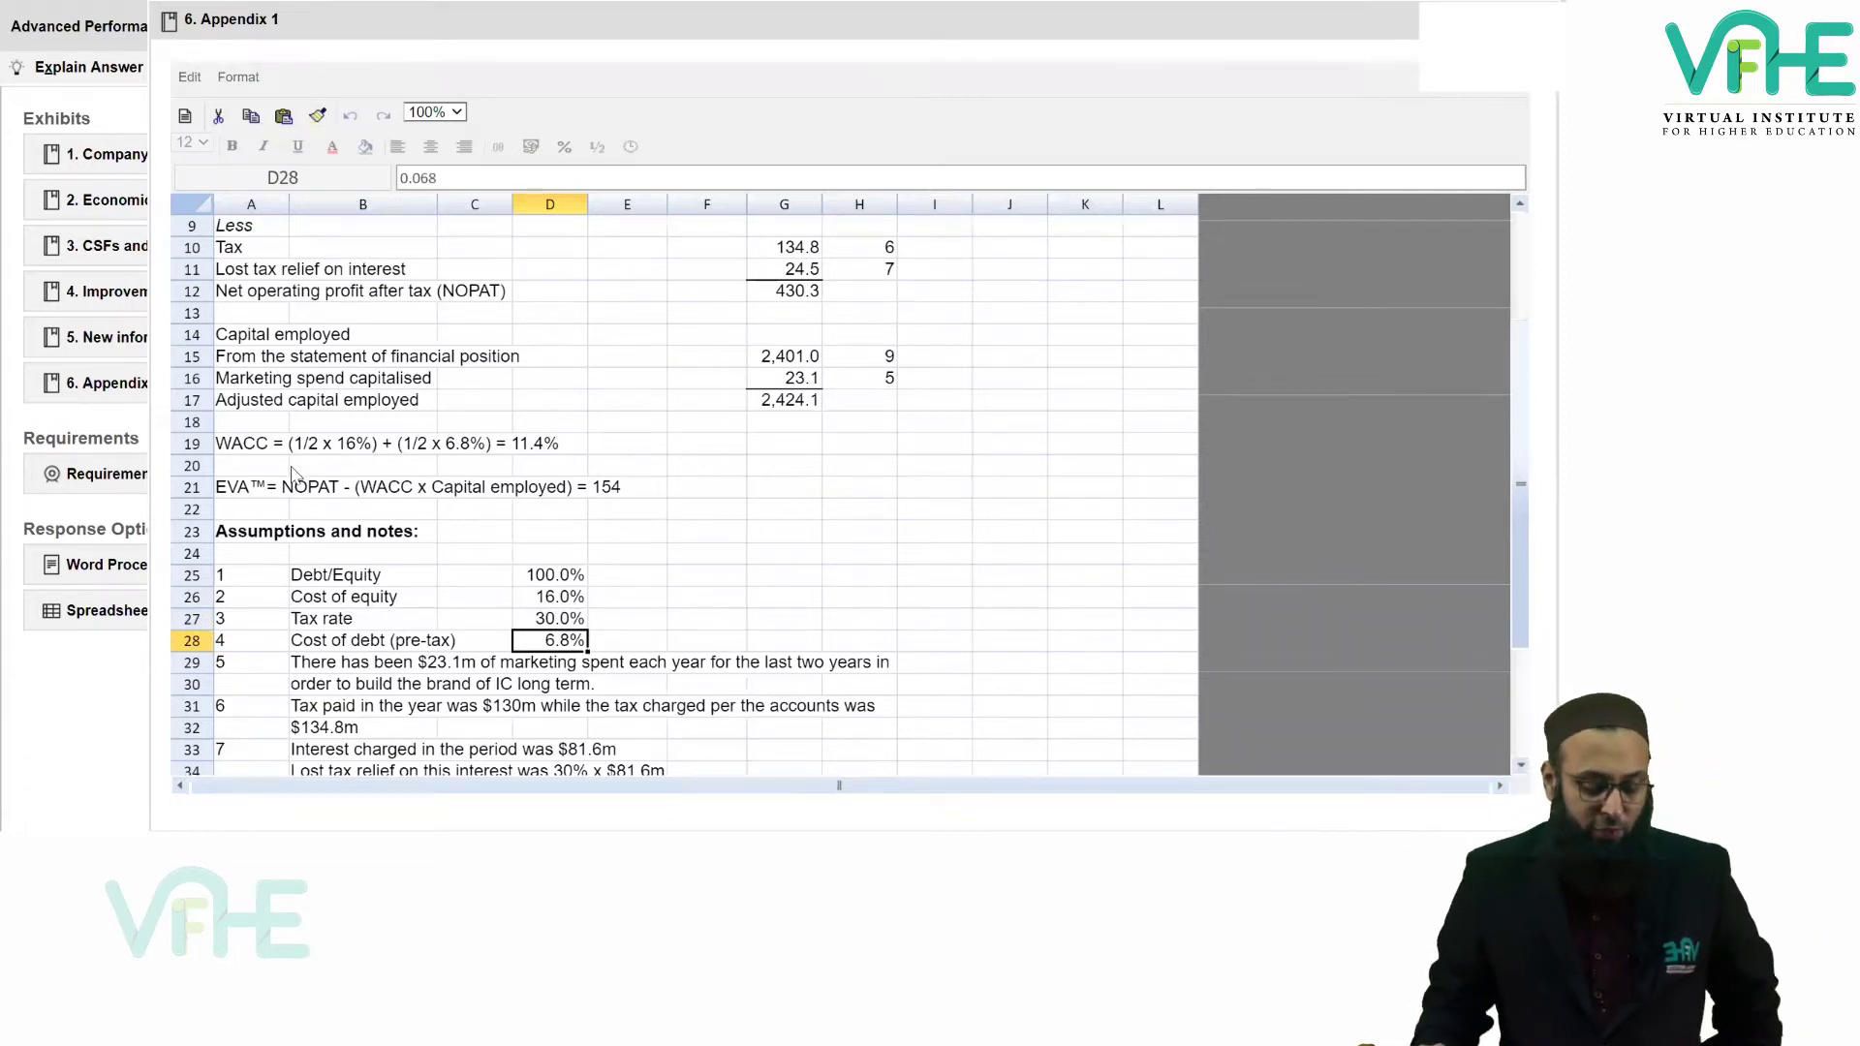
# Examine the WACC calculation in row 19, highlighting its formula and singling out the cost of debt component.
pyautogui.click(248, 465)
pyautogui.click(253, 429)
pyautogui.click(257, 448)
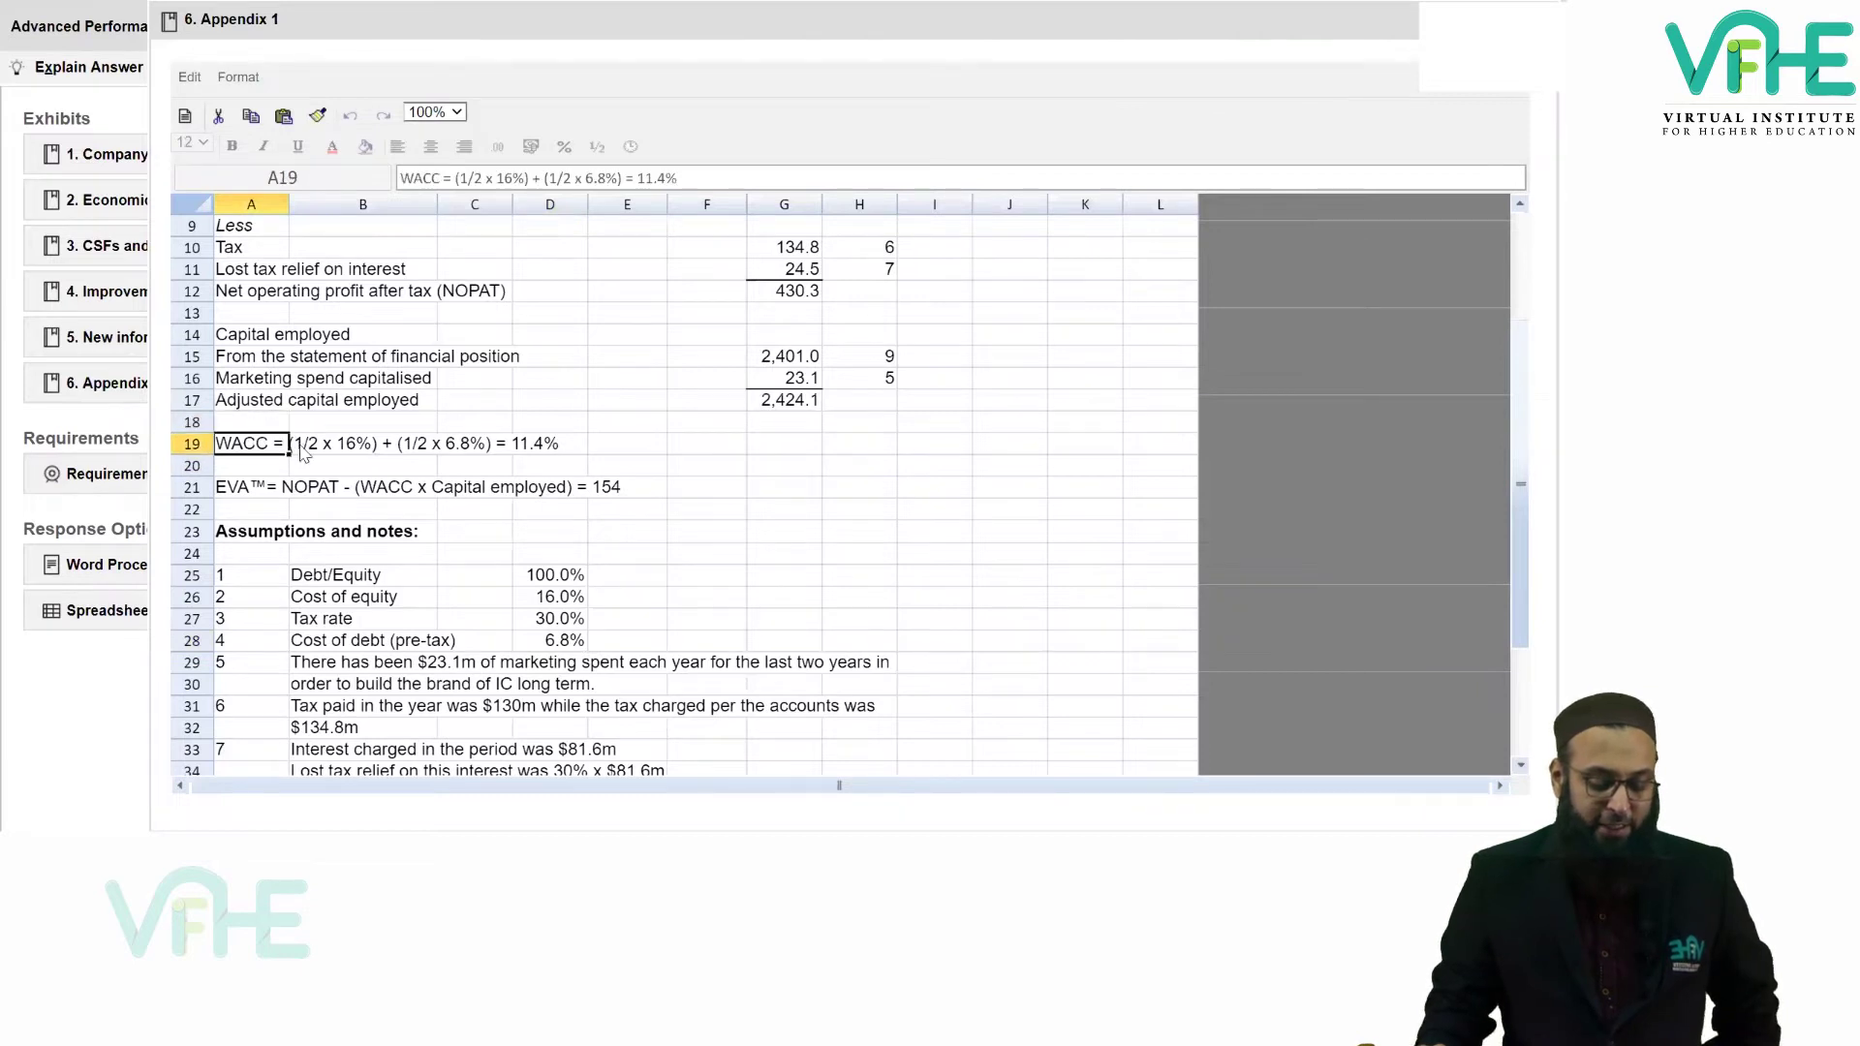
pyautogui.moveTo(320, 451); pyautogui.dragTo(552, 445)
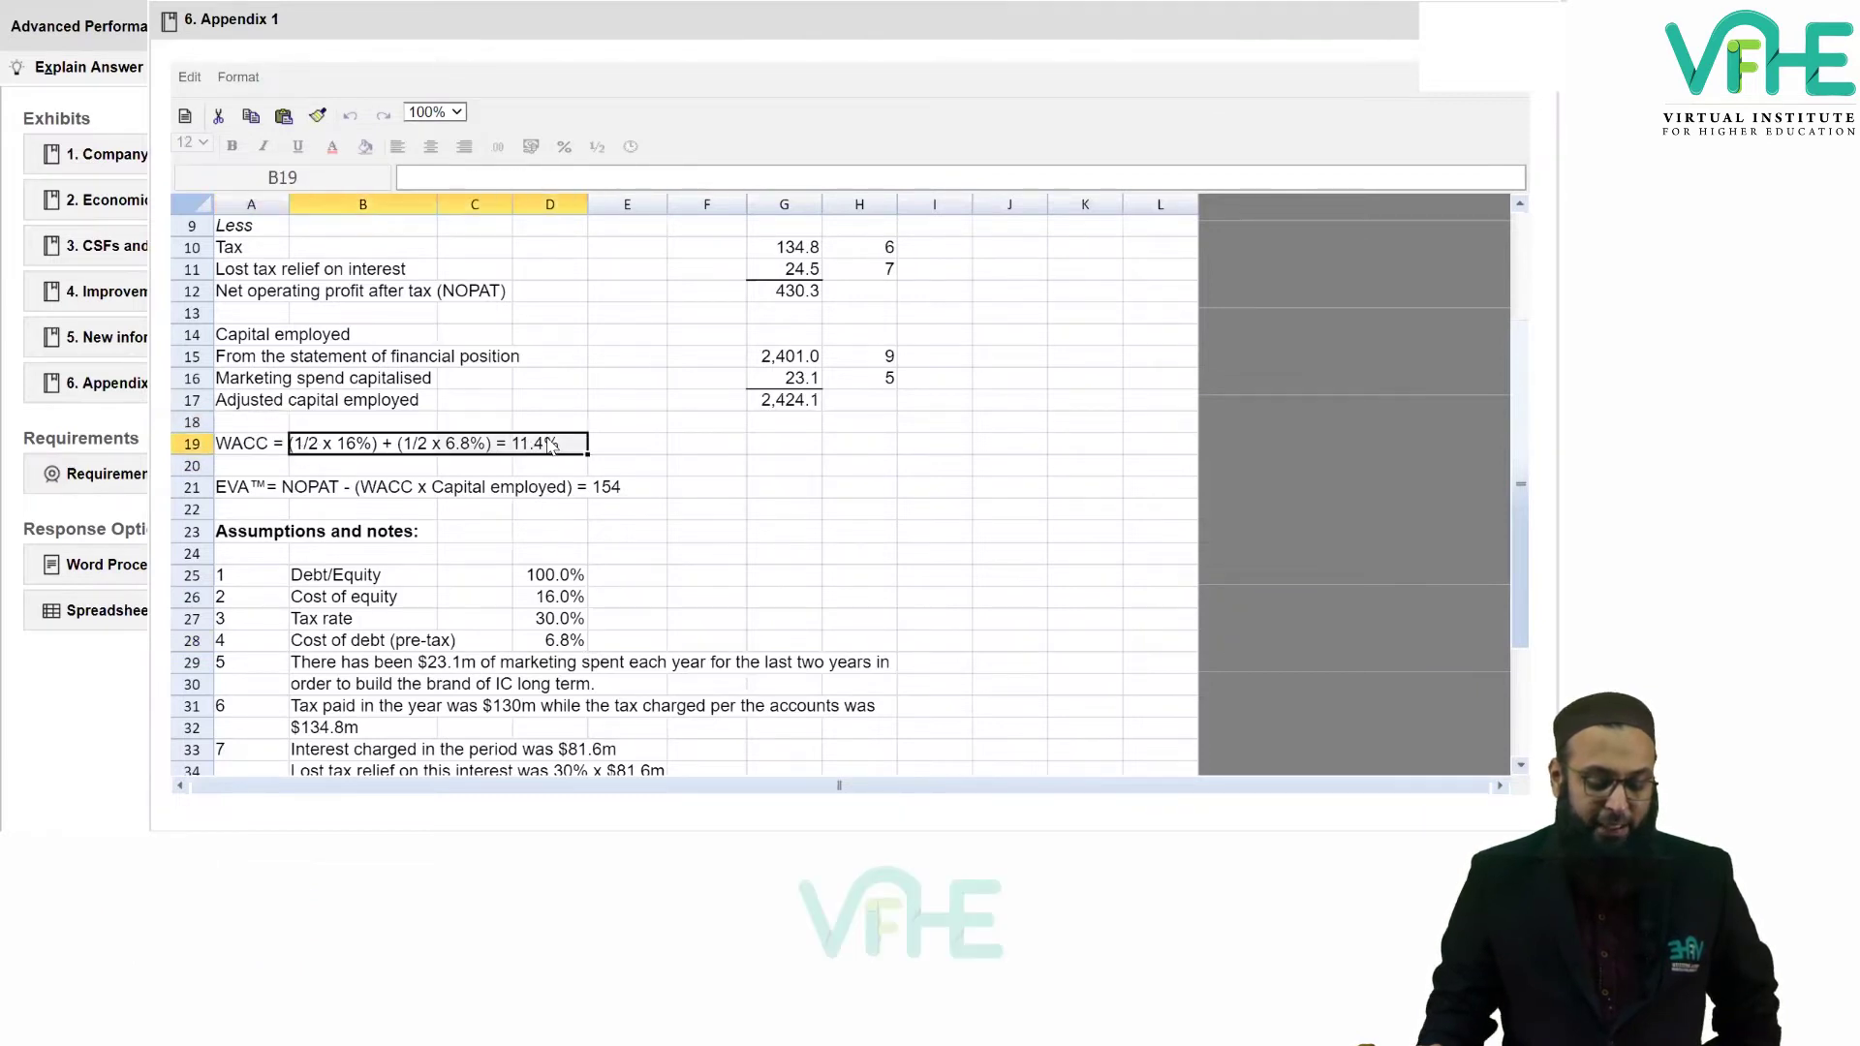
pyautogui.click(448, 448)
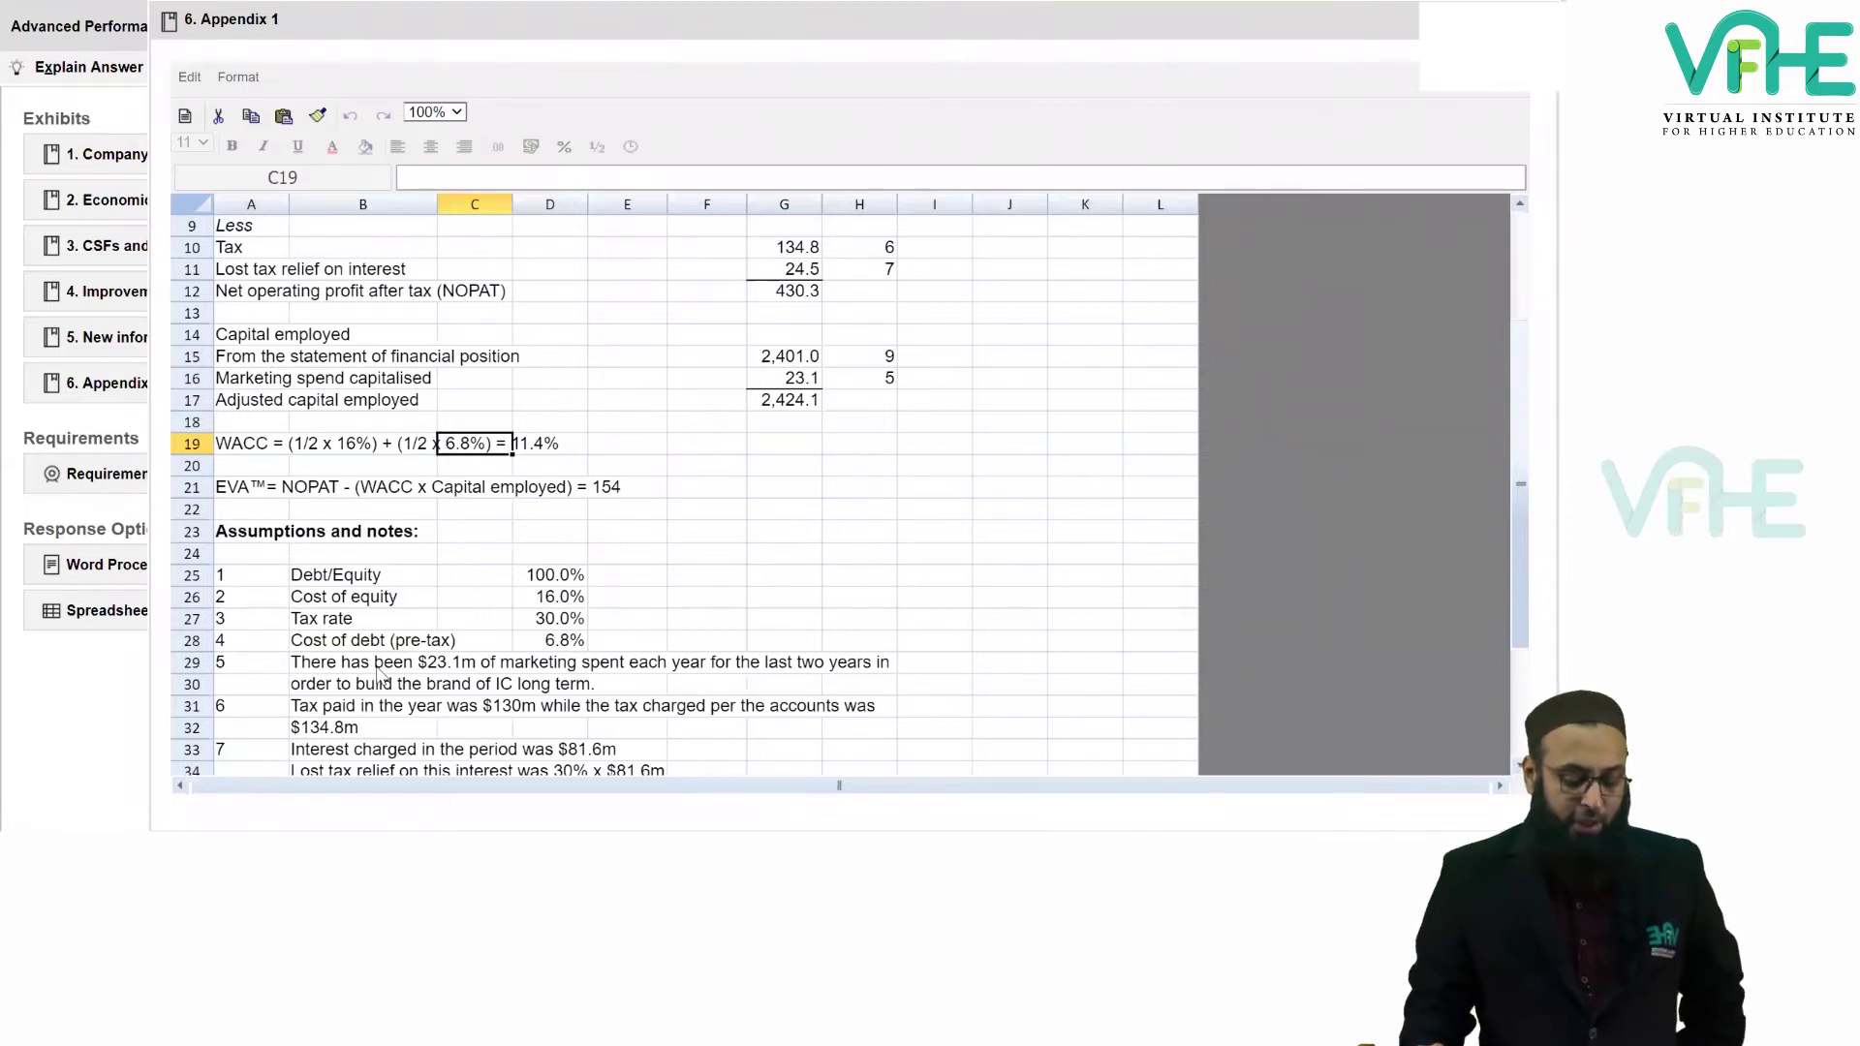
# Read note 6 on tax paid versus tax charged and compare it with the tax deduction in the NOPAT calculation.
pyautogui.click(324, 665)
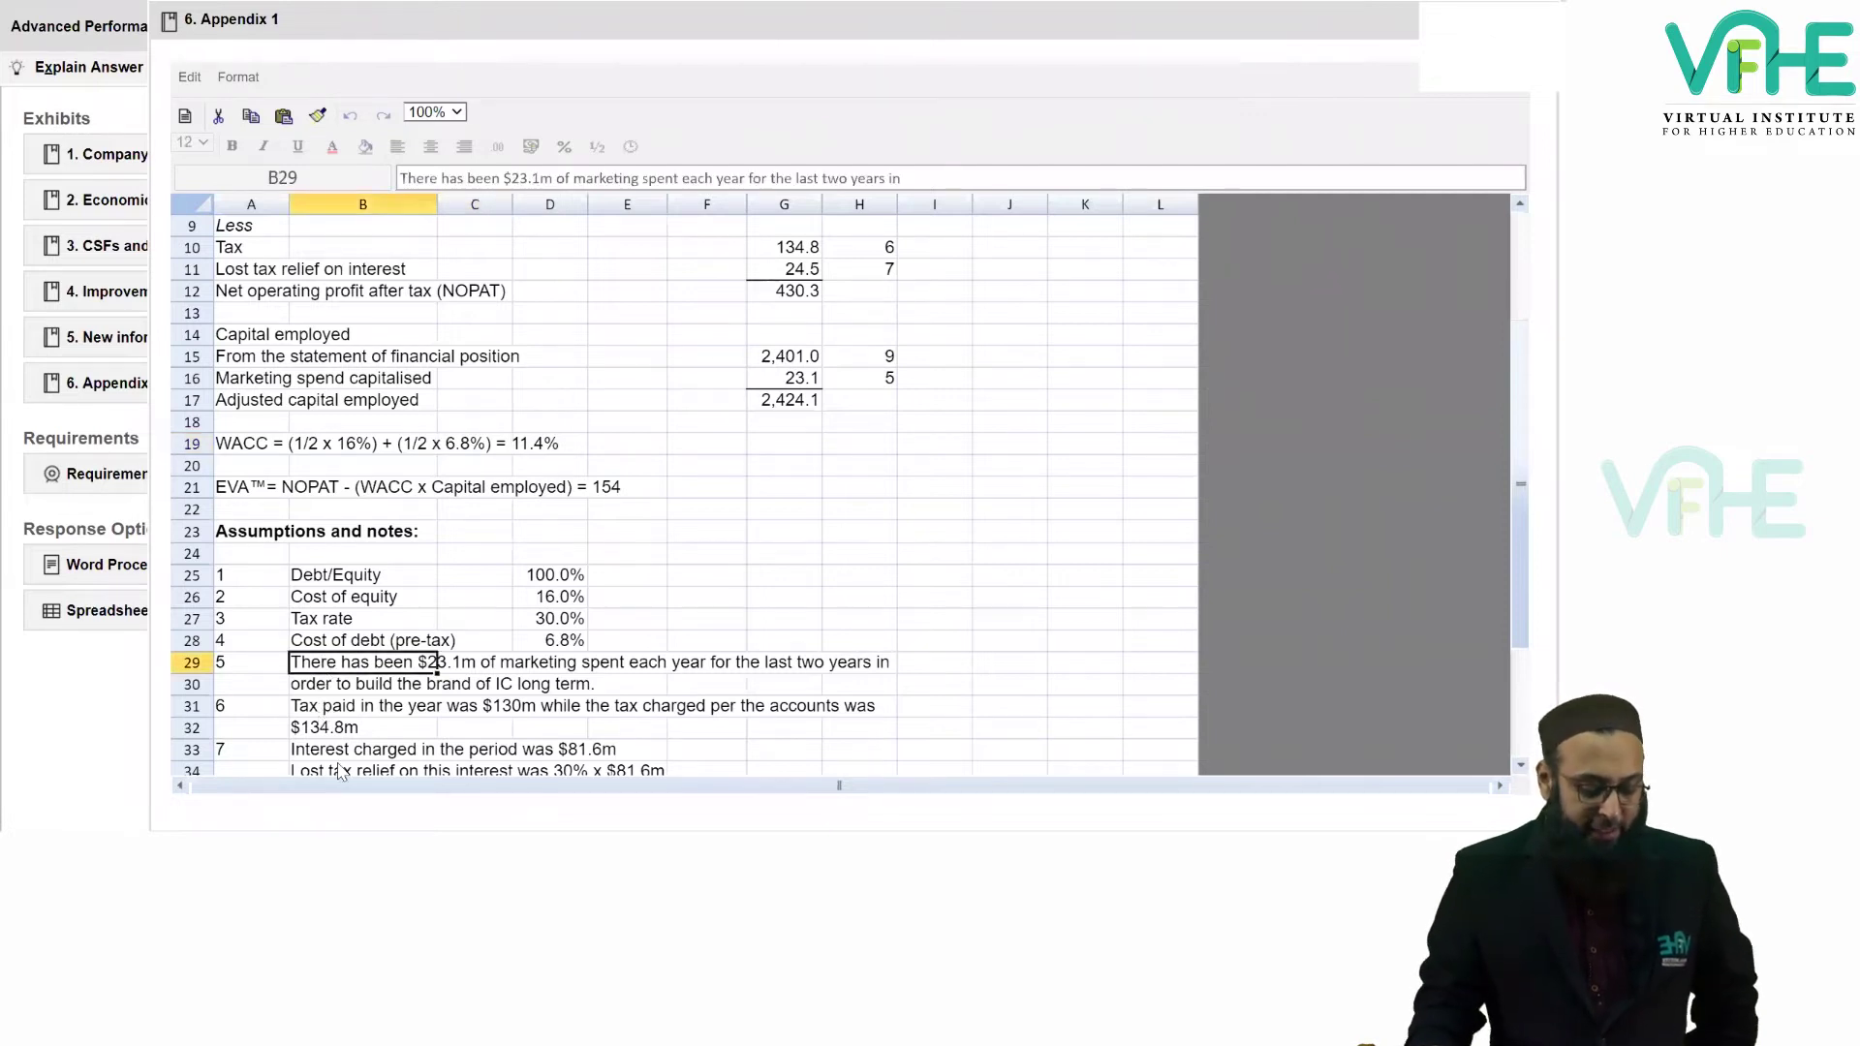
pyautogui.scroll(-2, 339, 772)
pyautogui.click(335, 623)
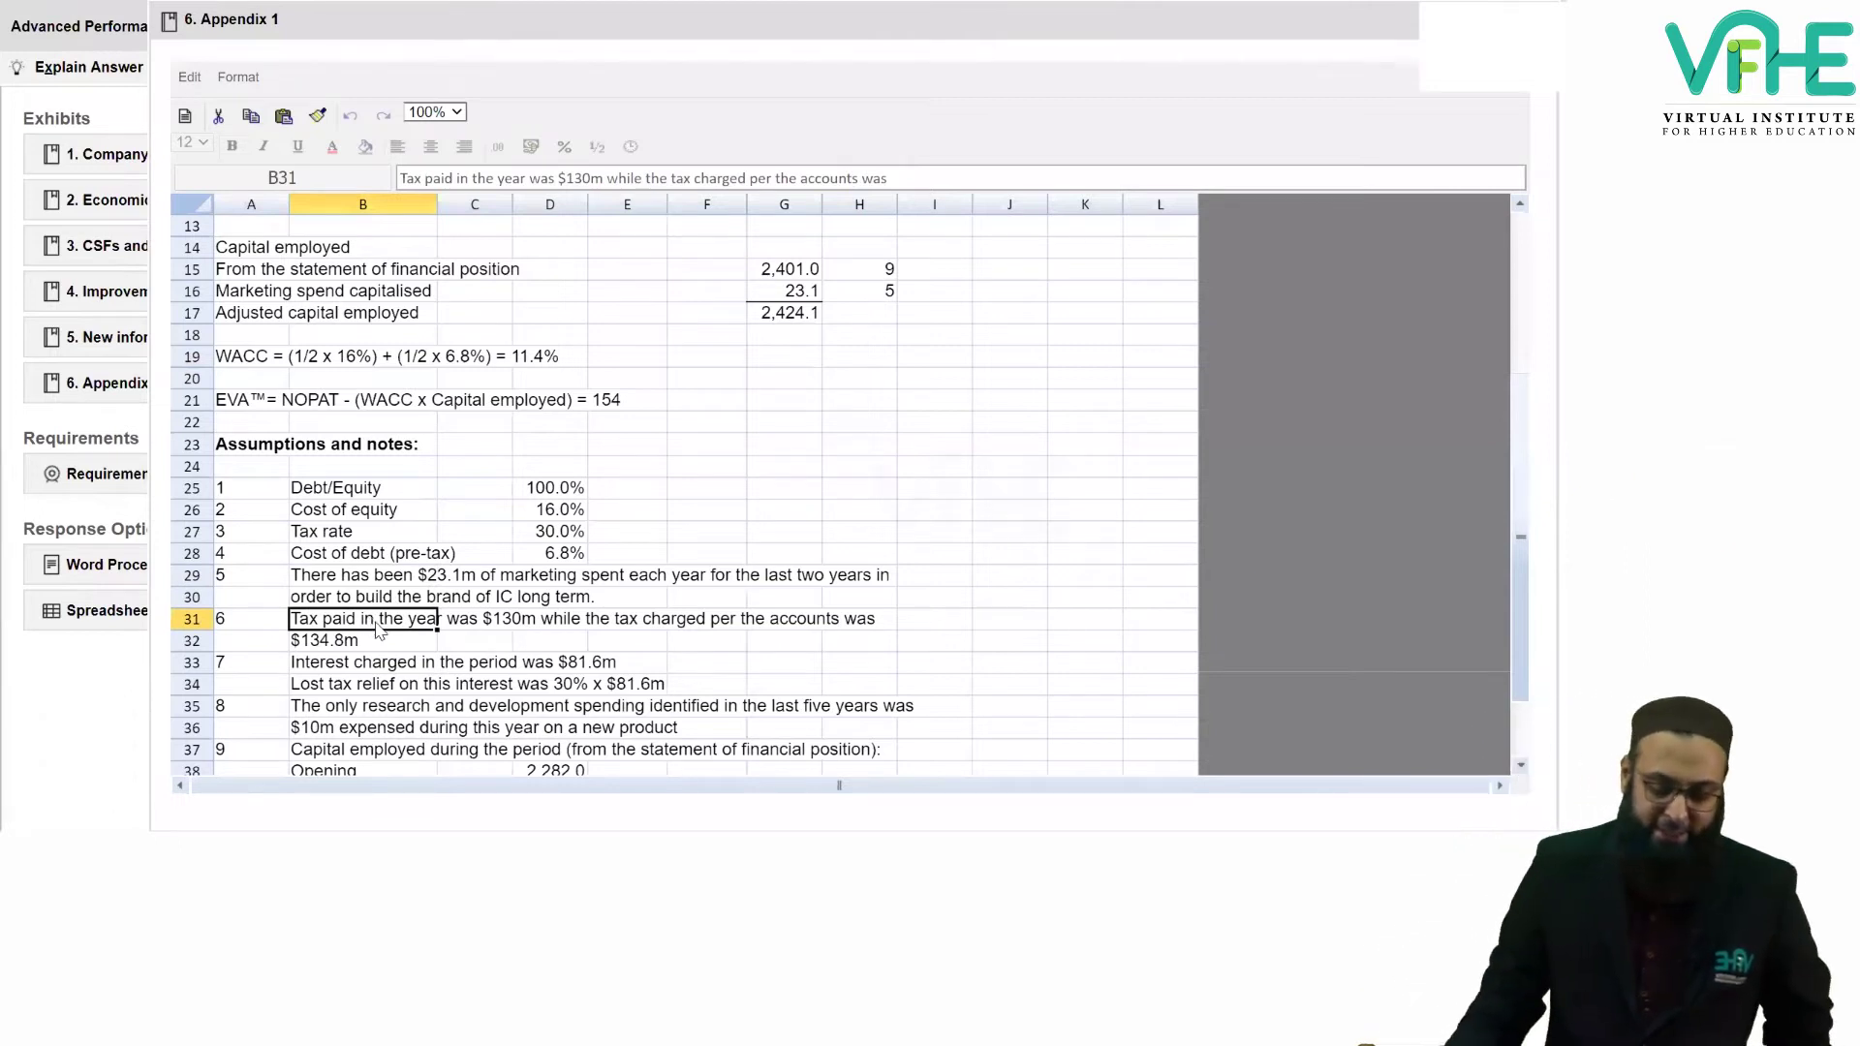
pyautogui.click(498, 625)
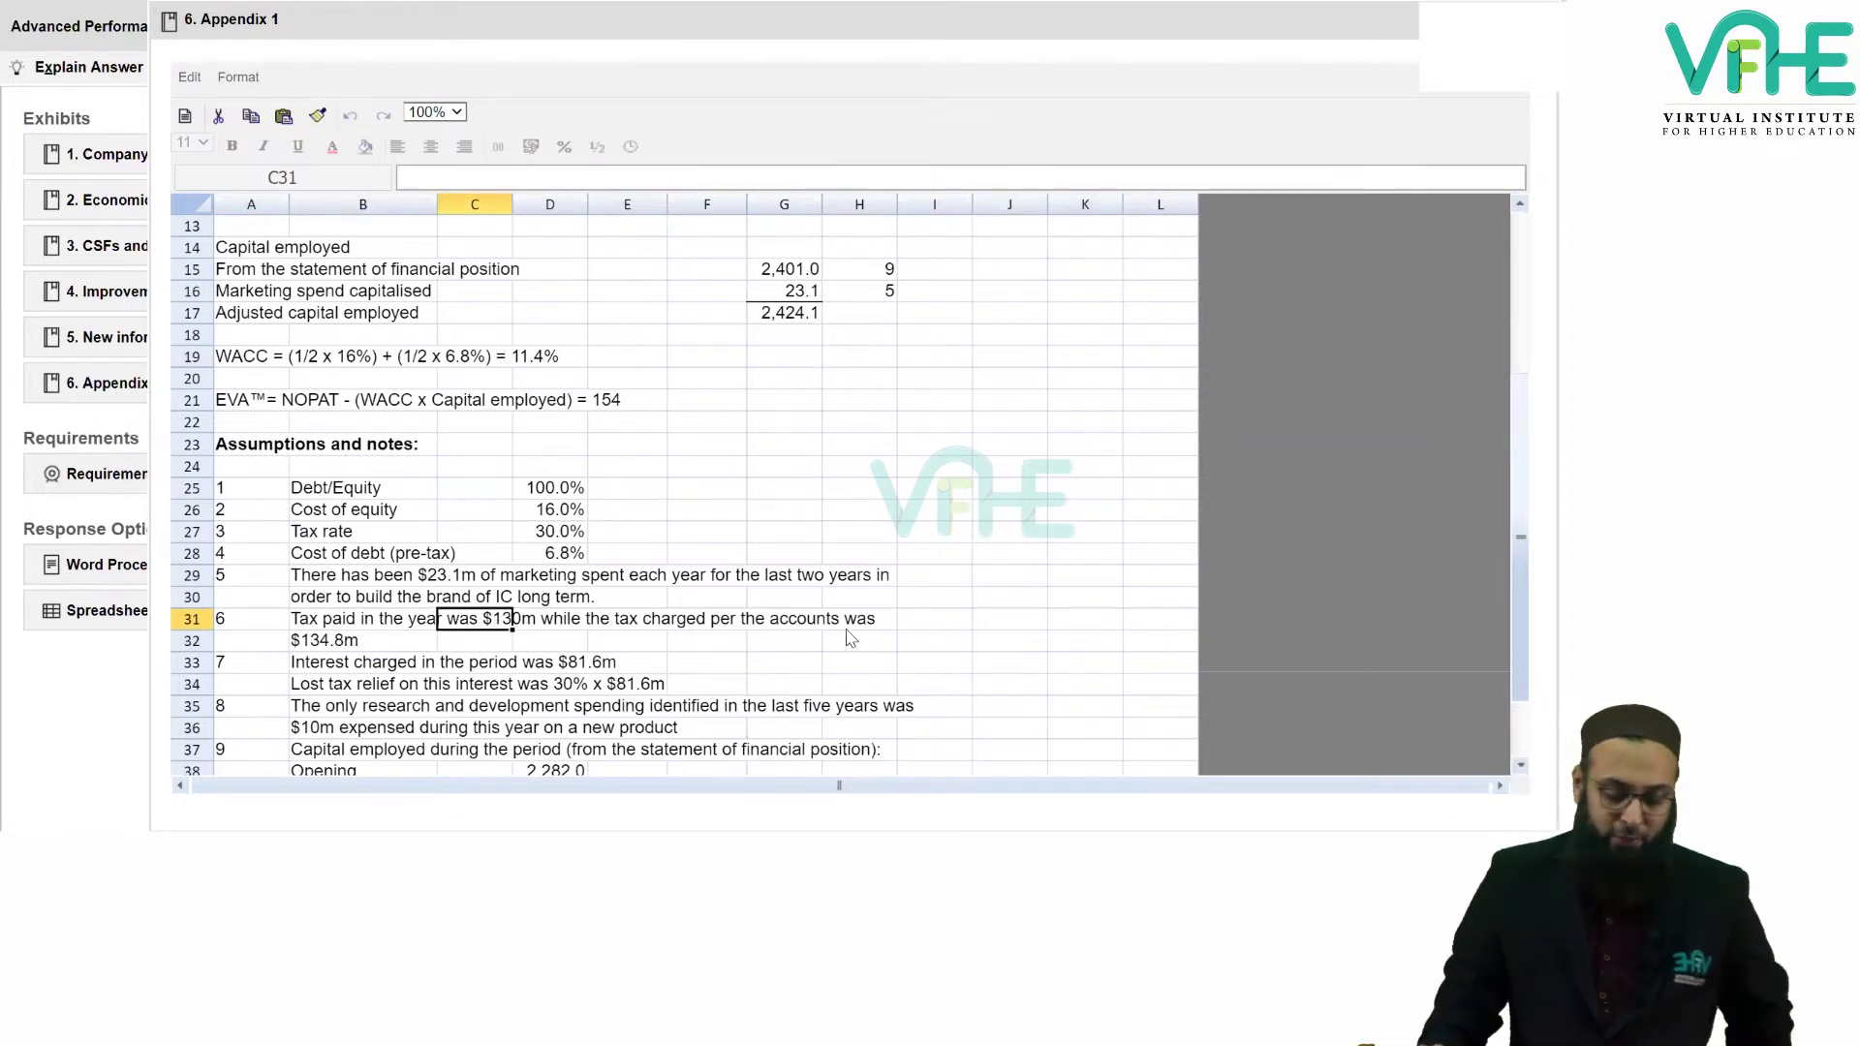
pyautogui.click(316, 645)
pyautogui.scroll(3, 521, 548)
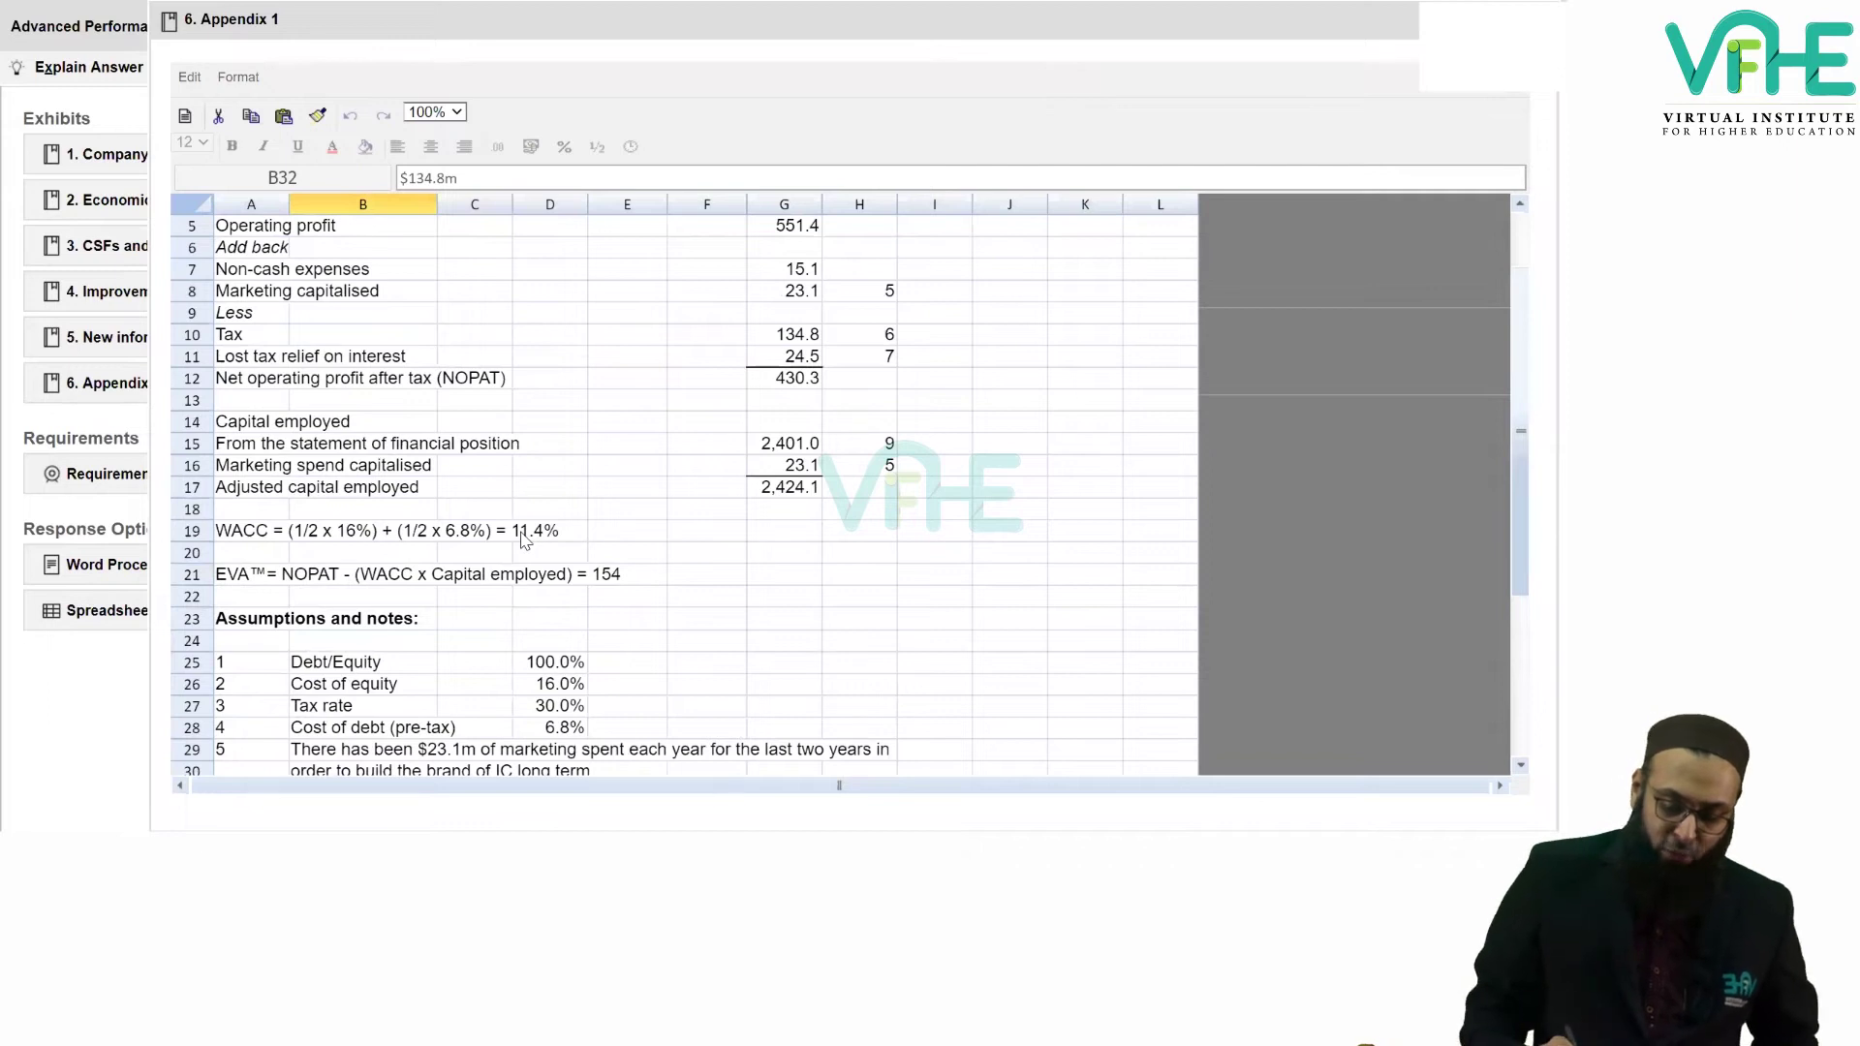
pyautogui.click(784, 335)
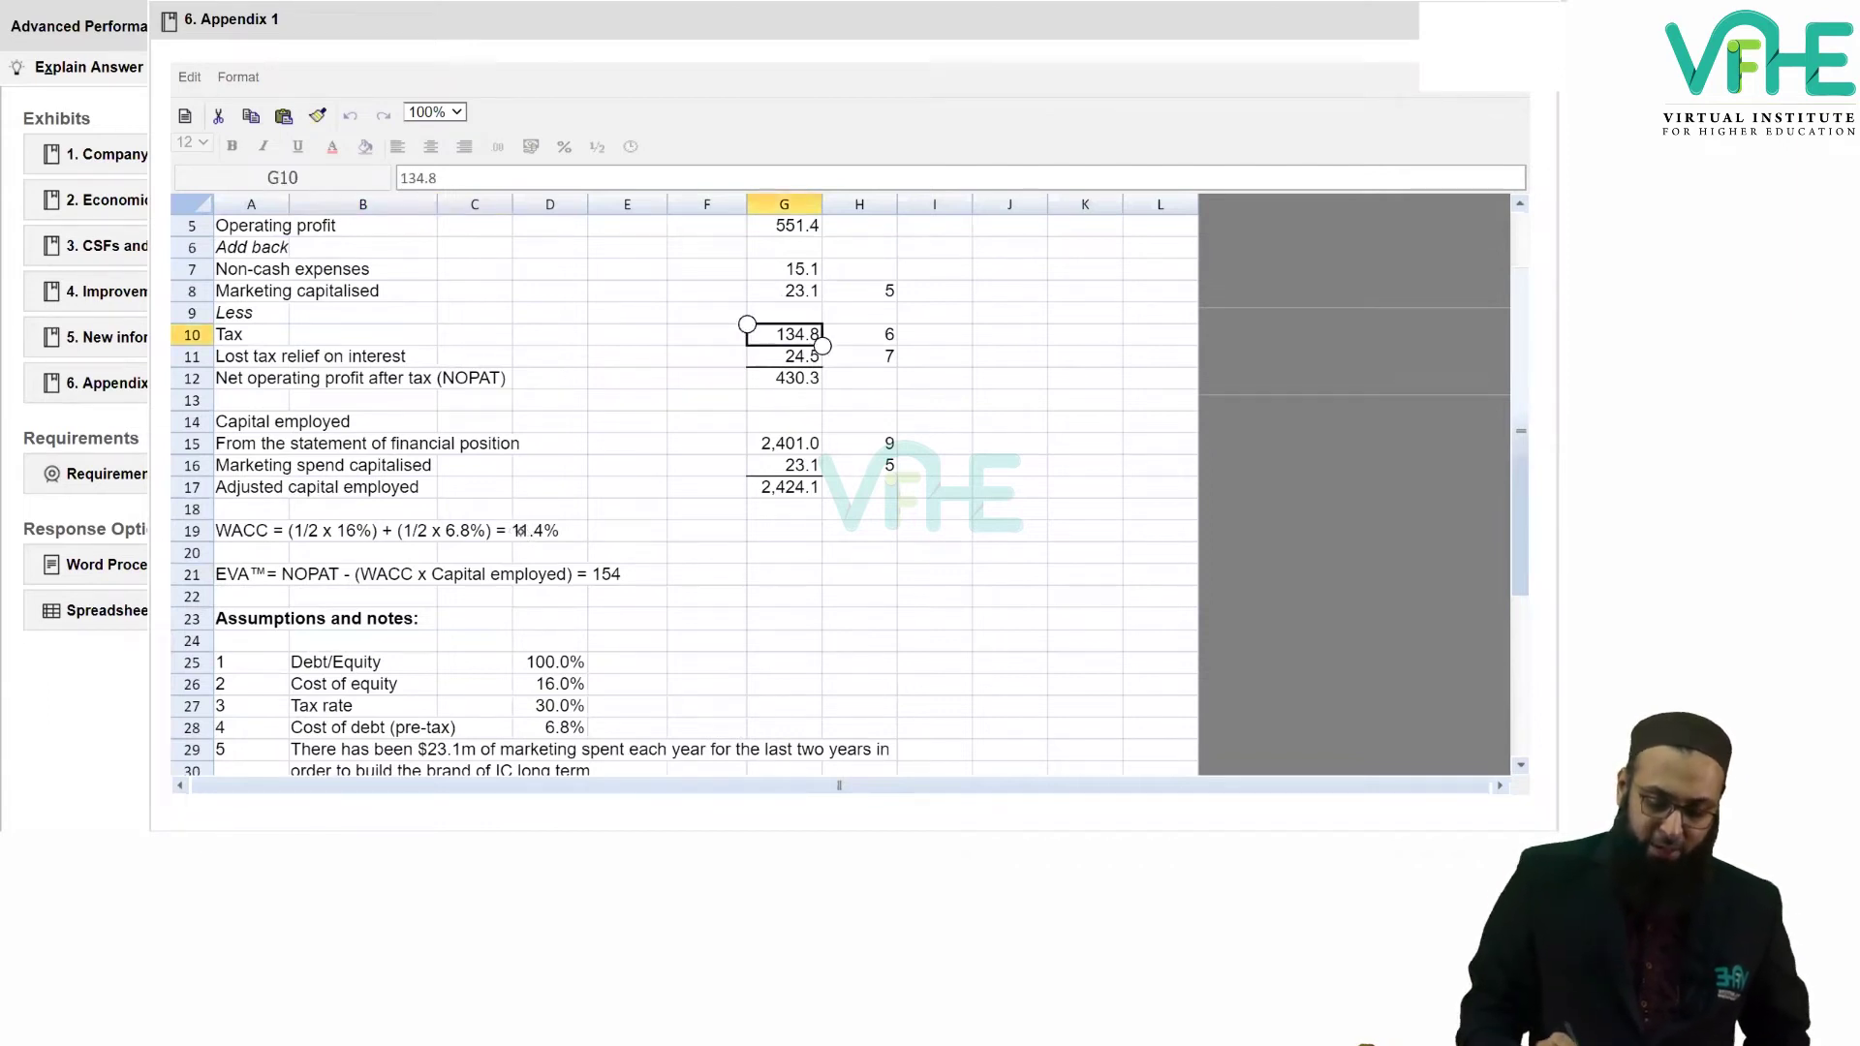
pyautogui.scroll(-2, 648, 477)
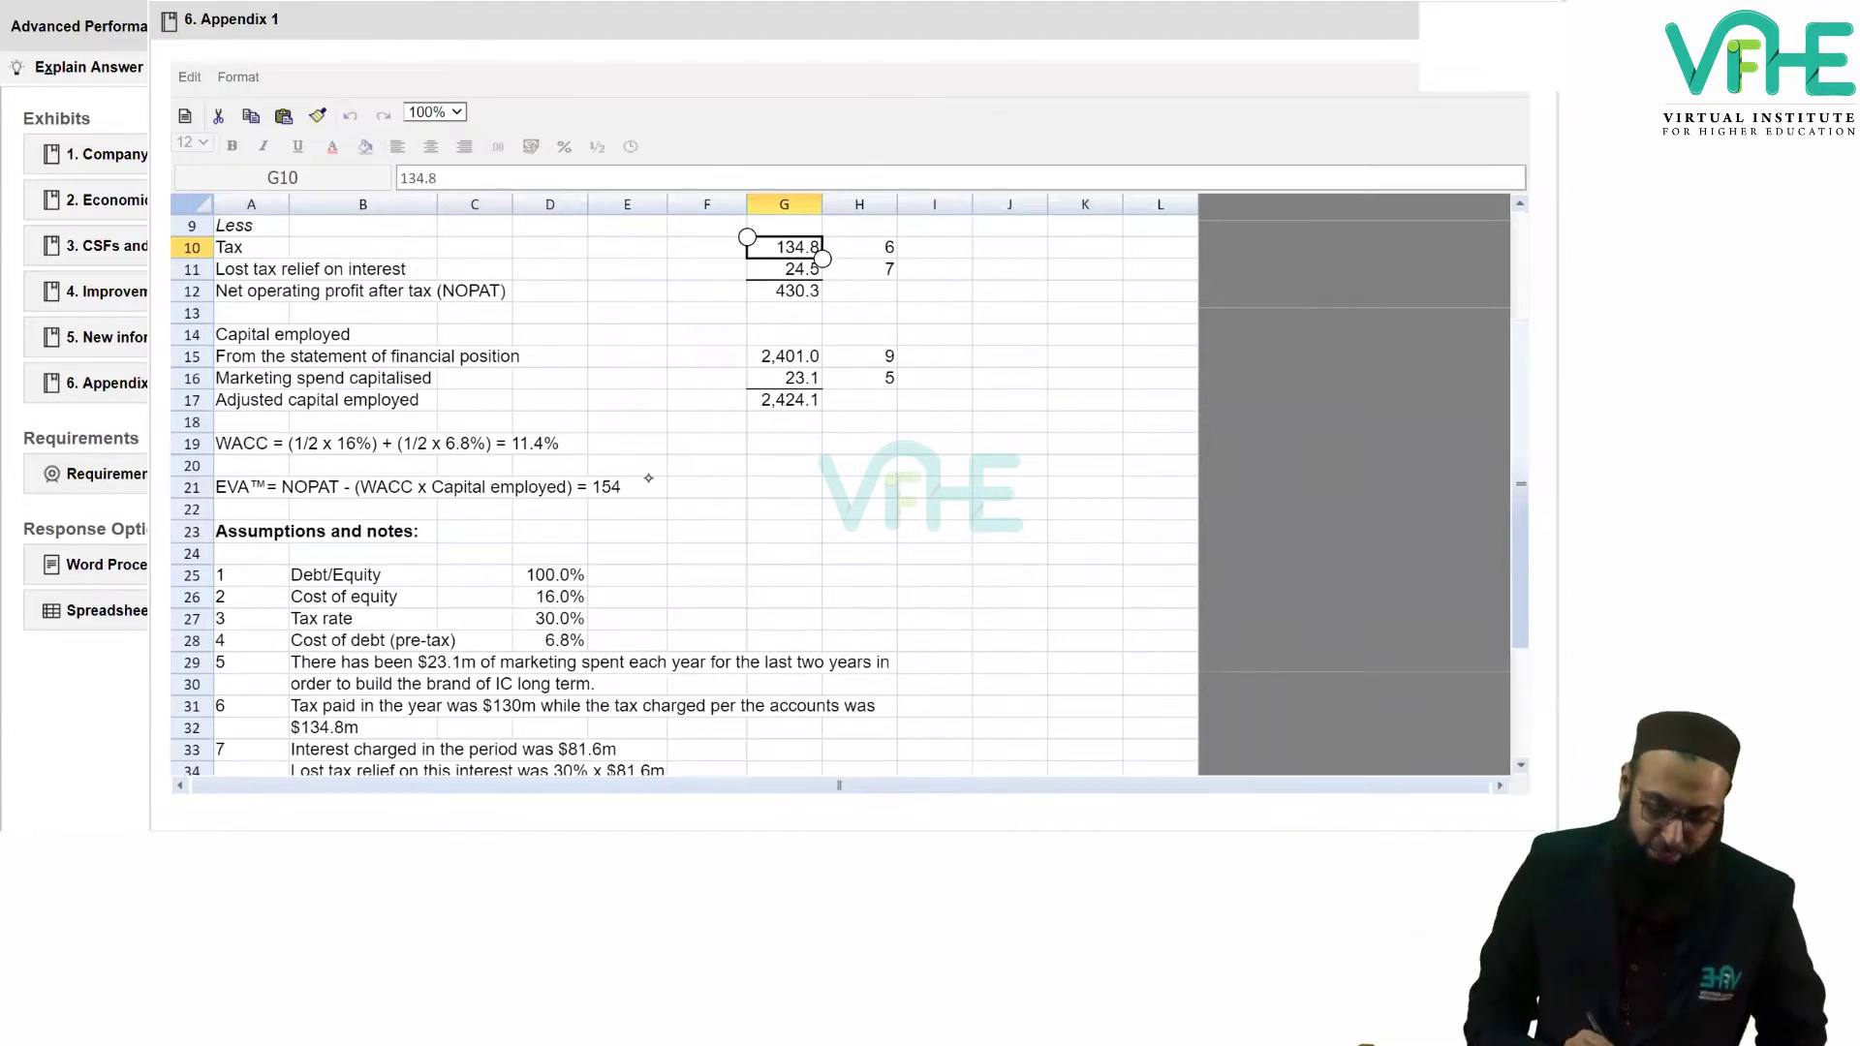
pyautogui.click(364, 727)
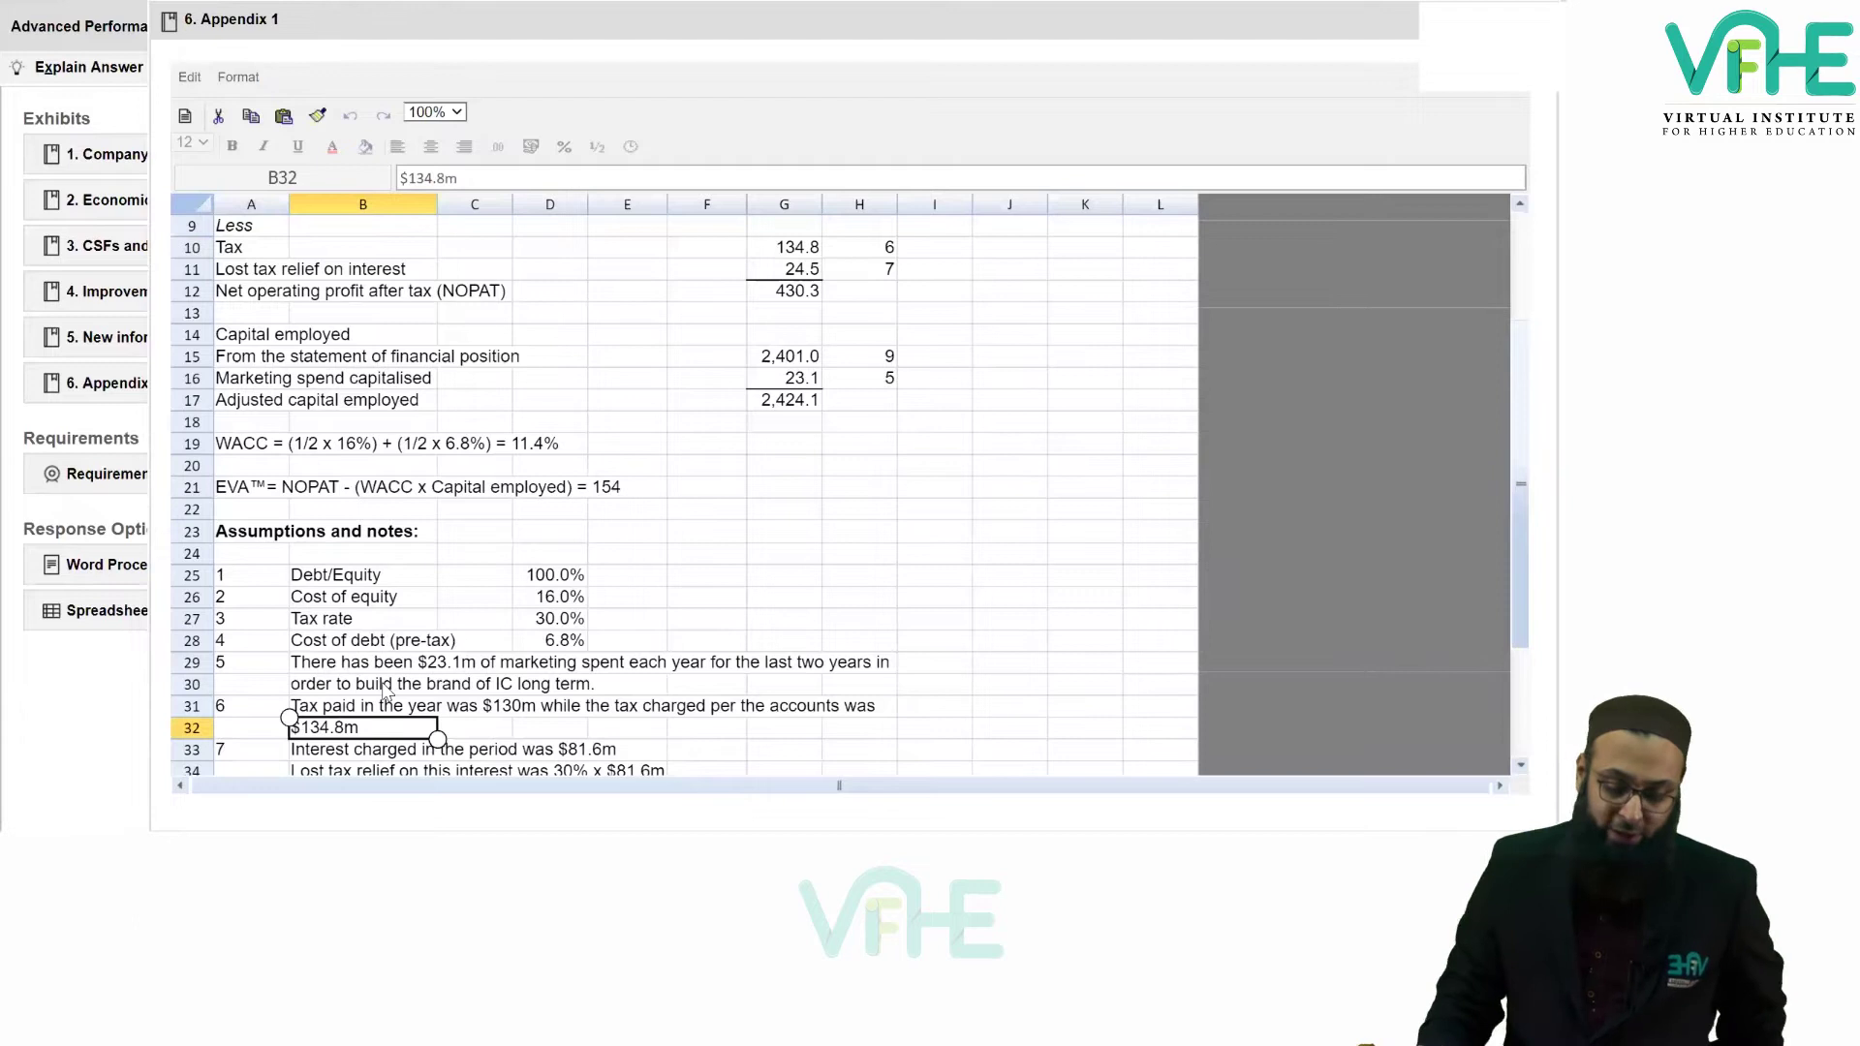
# Read note 7 on the interest charged in the period and the lost tax relief on that interest.
pyautogui.scroll(-3, 405, 670)
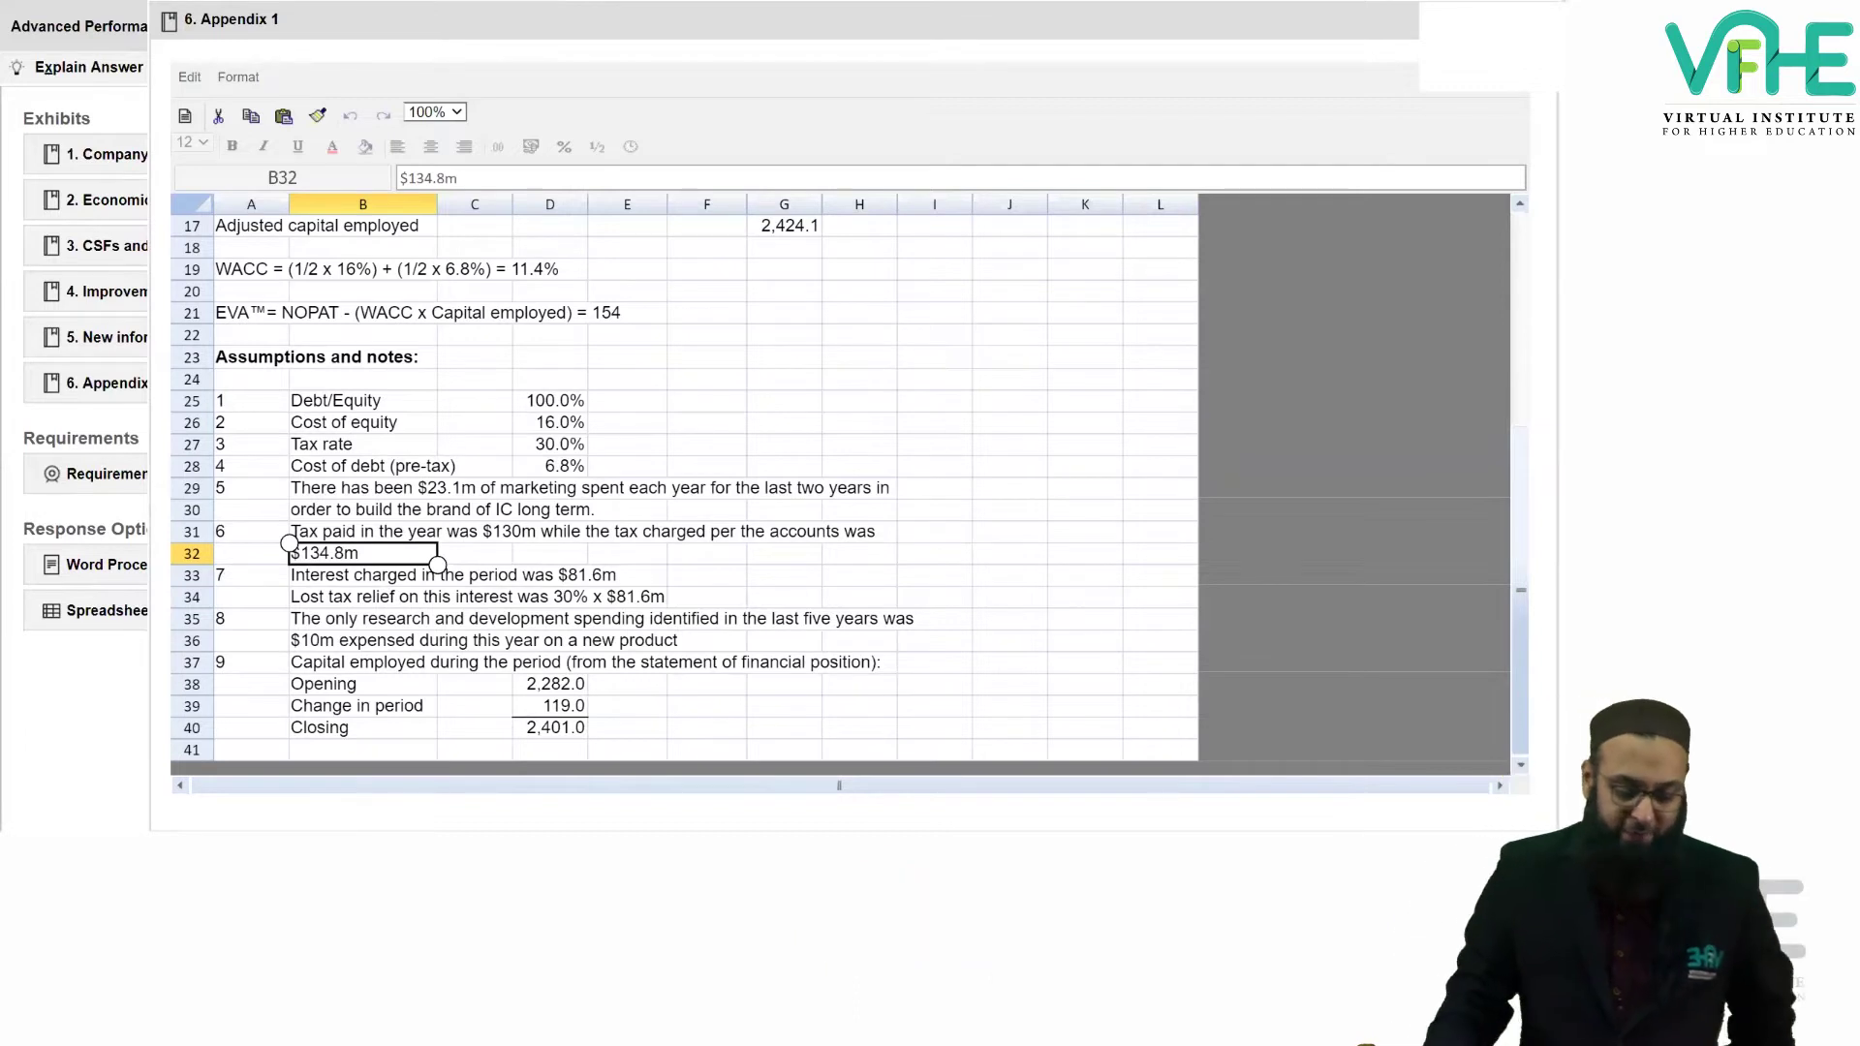
pyautogui.click(411, 583)
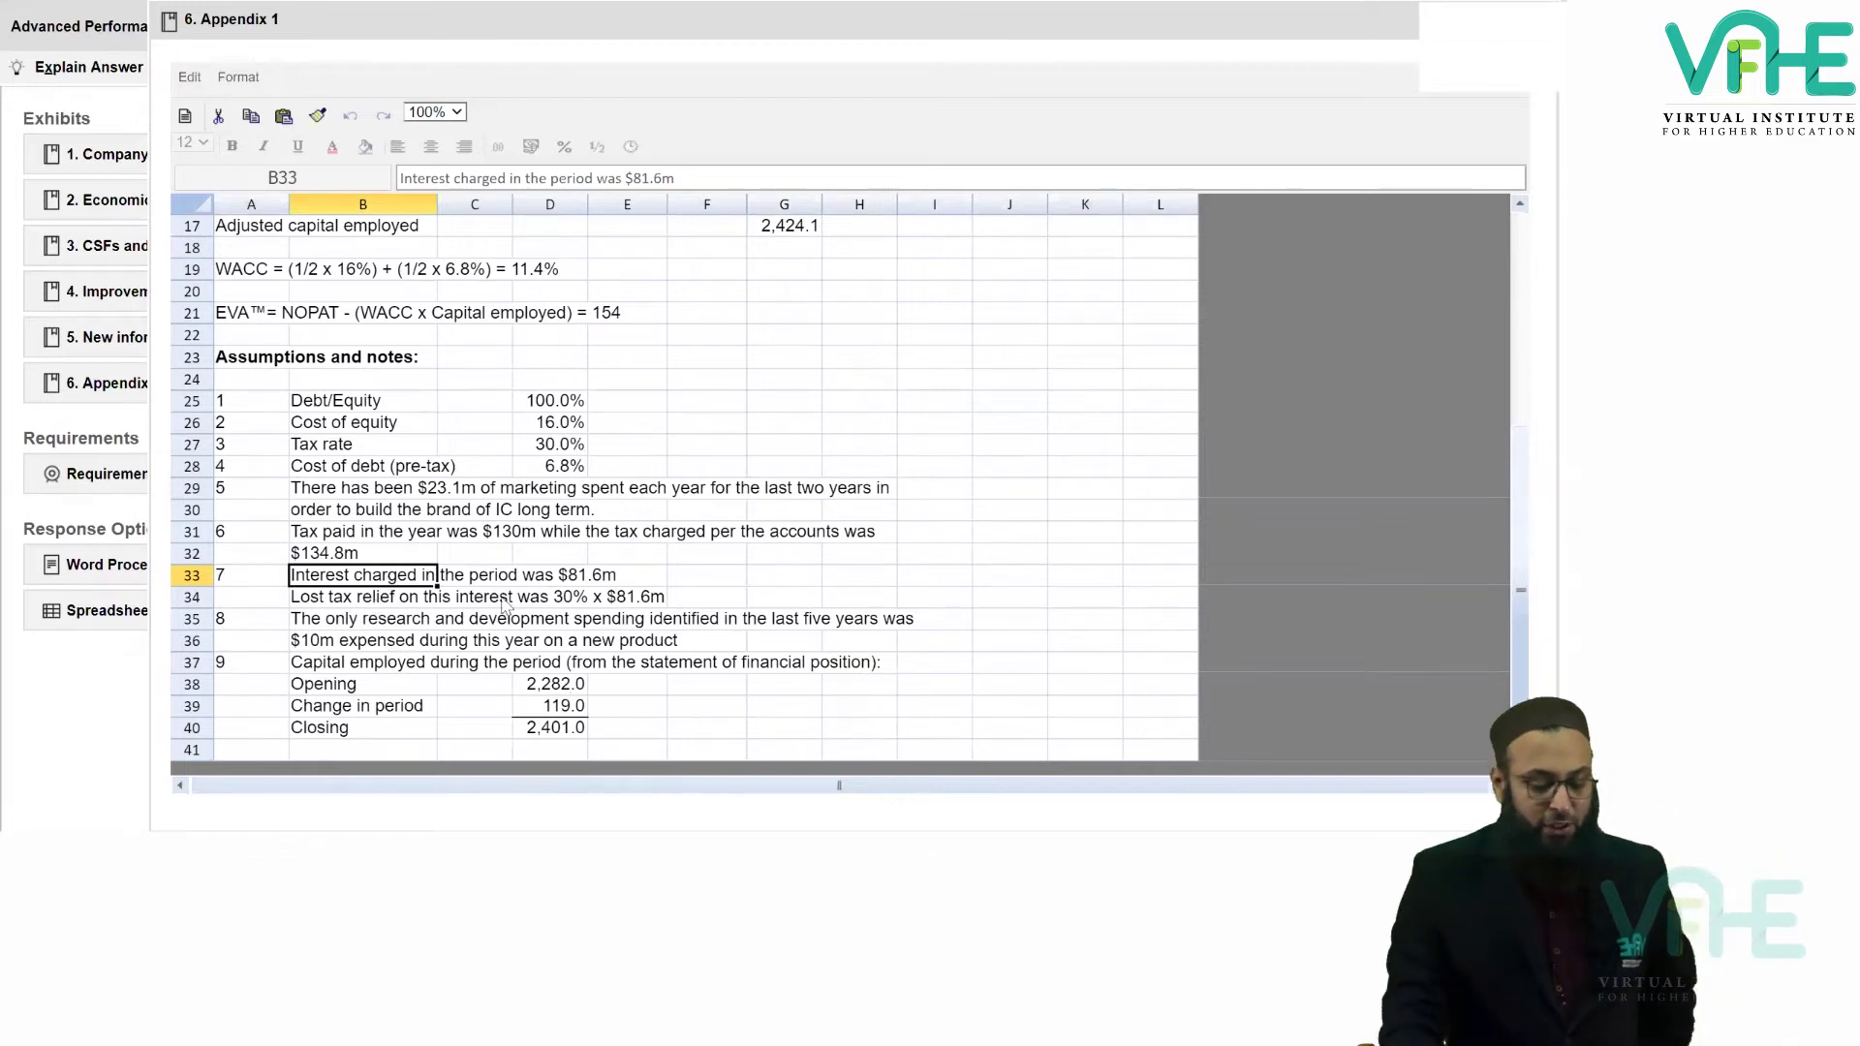
pyautogui.click(569, 608)
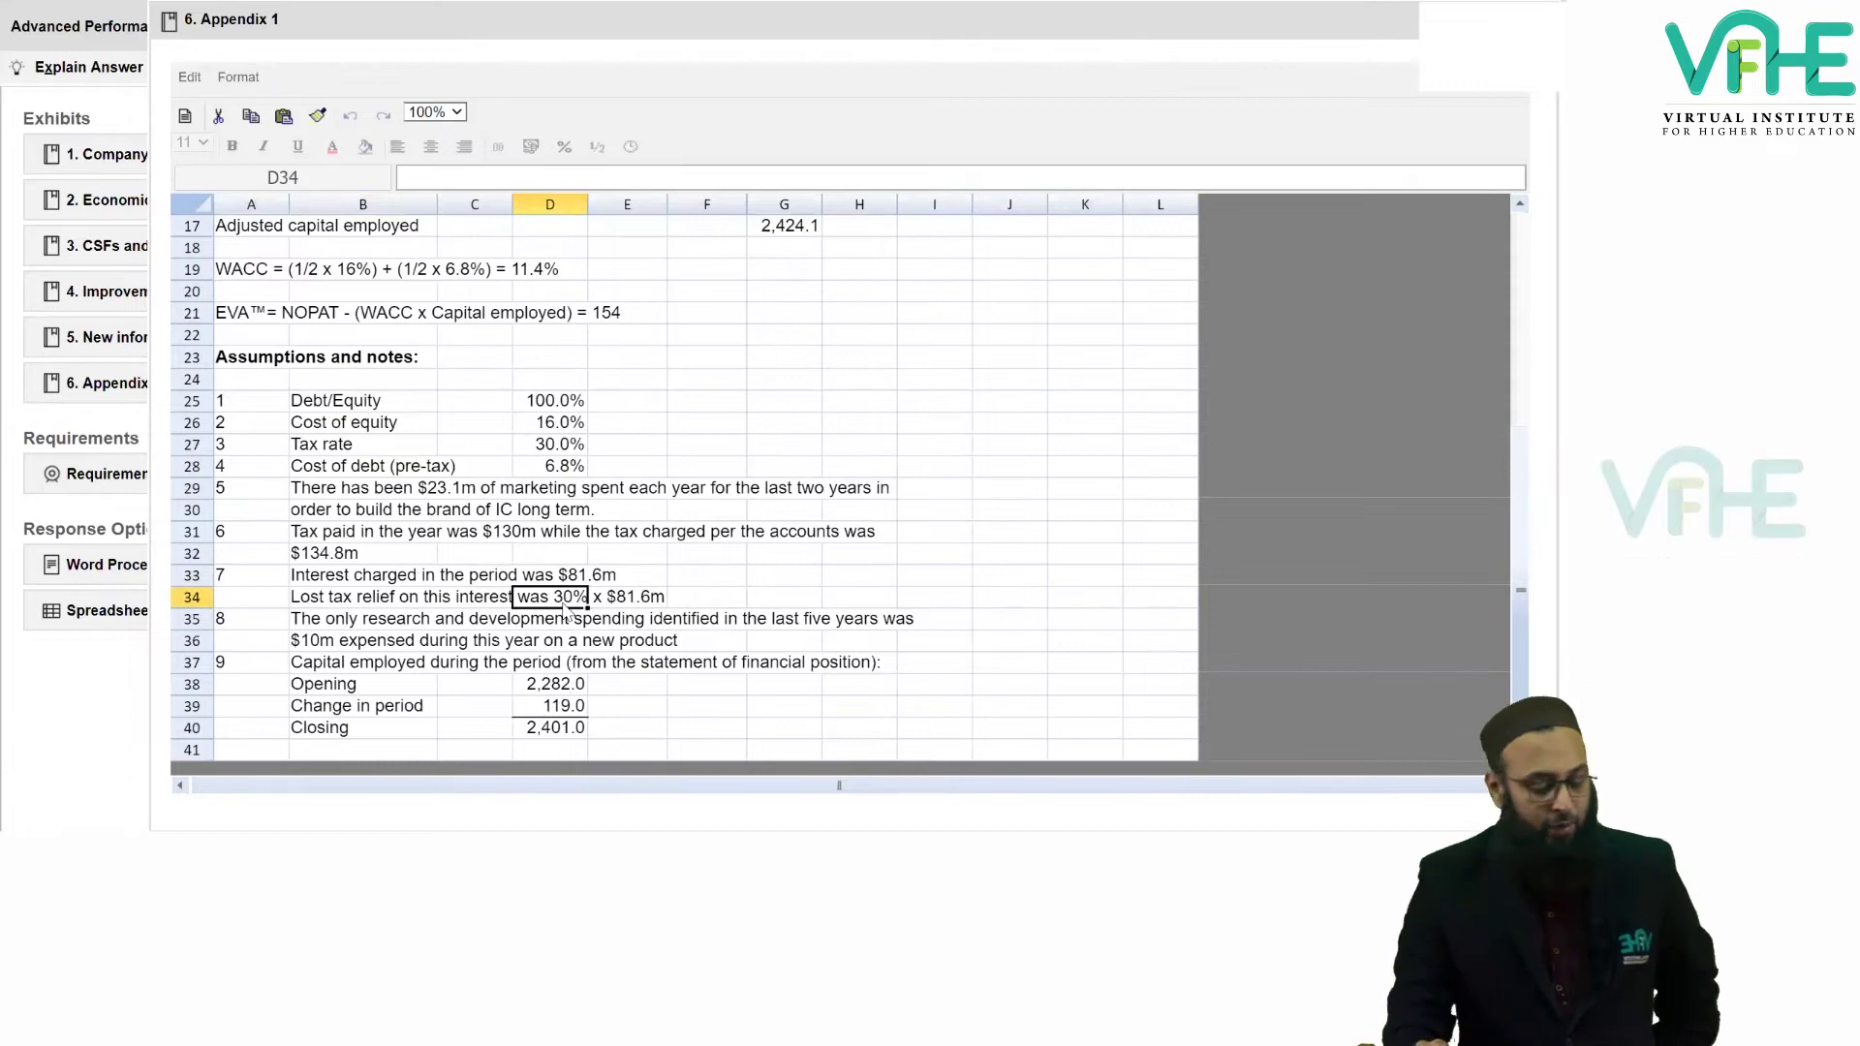
pyautogui.click(365, 598)
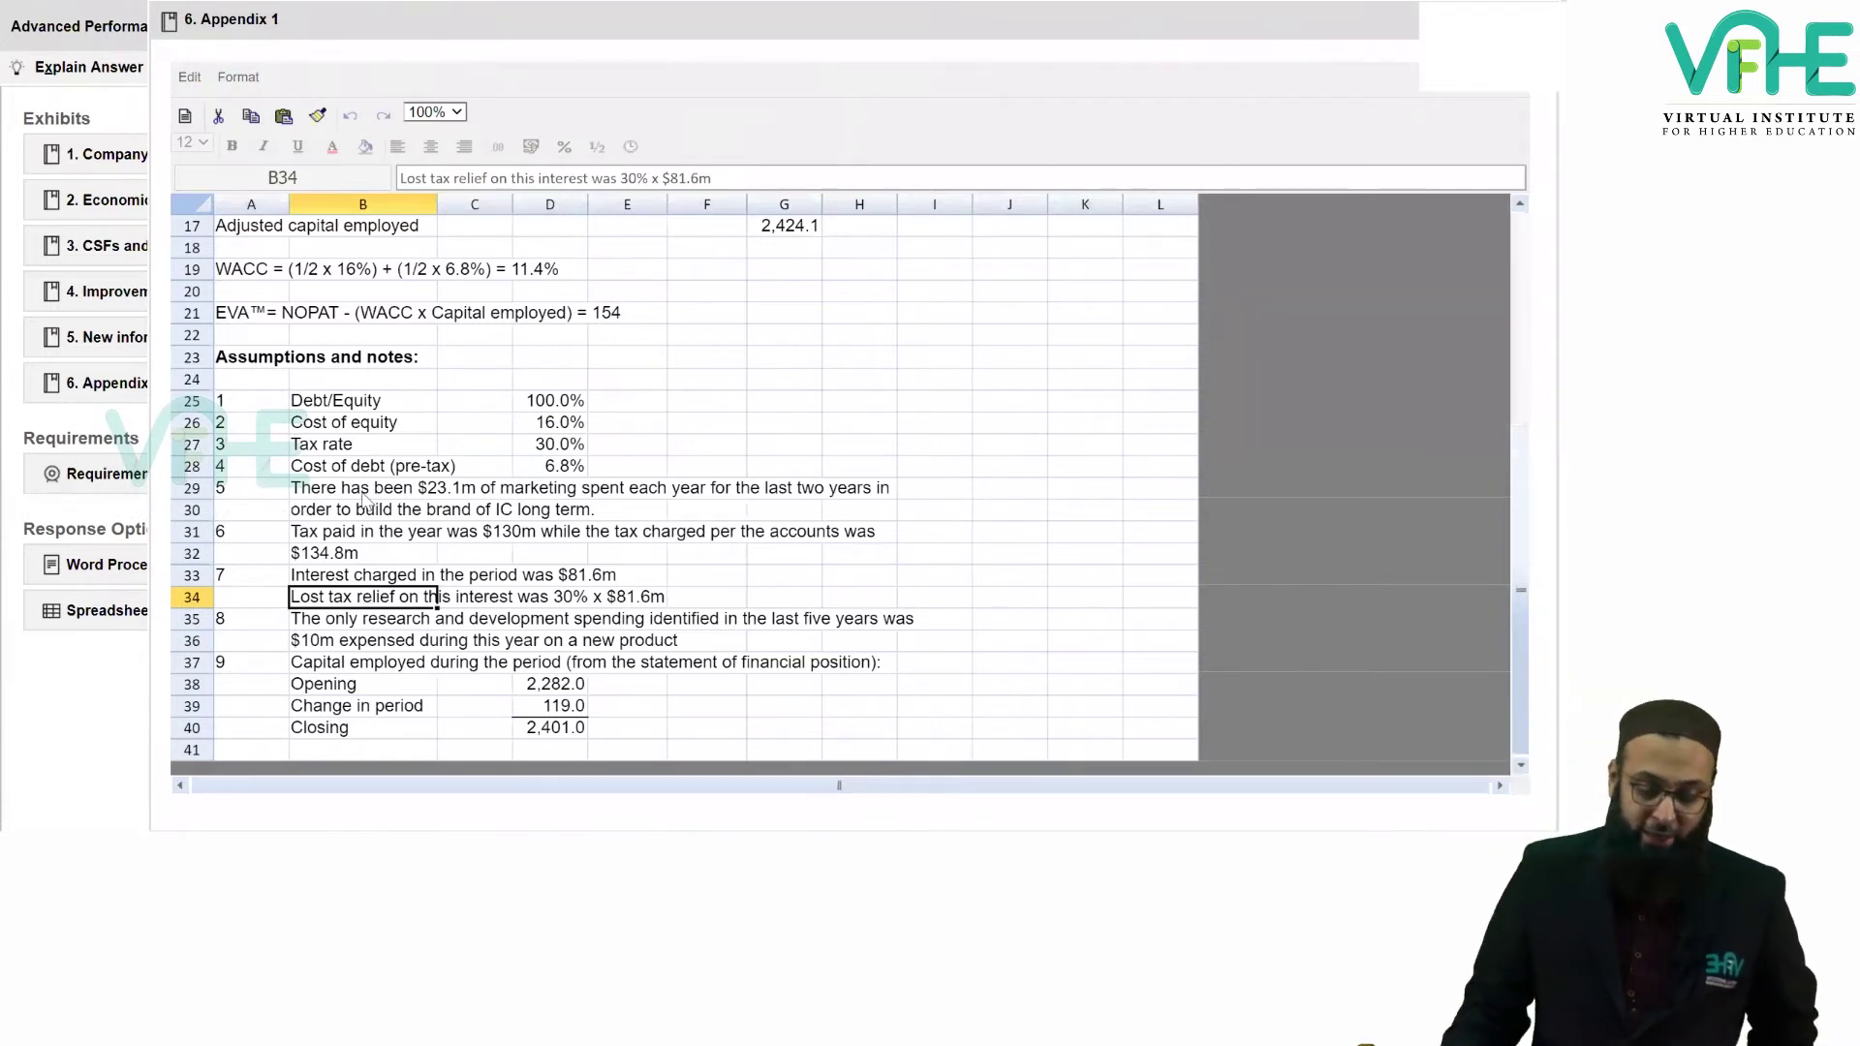
# Recheck the debt component of the WACC formula and highlight the whole calculation in row 19.
pyautogui.click(454, 275)
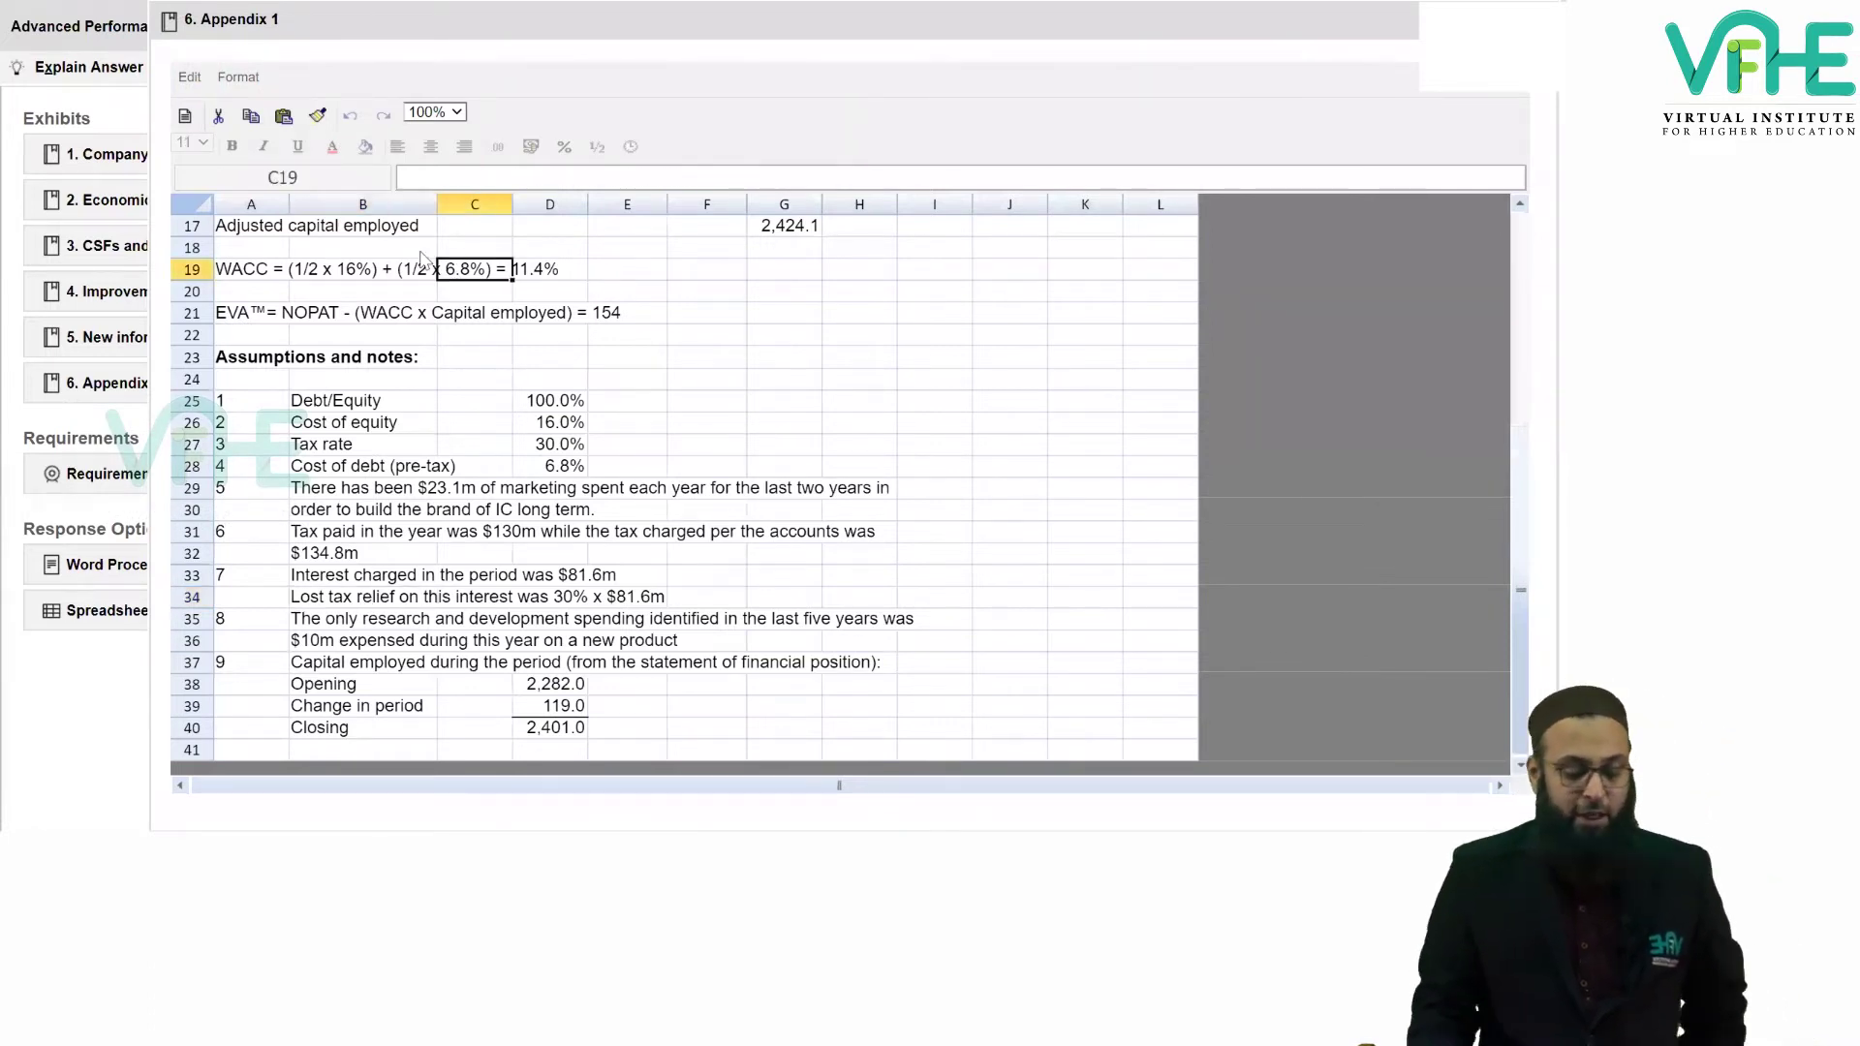
pyautogui.click(385, 275)
pyautogui.moveTo(440, 276); pyautogui.dragTo(552, 283)
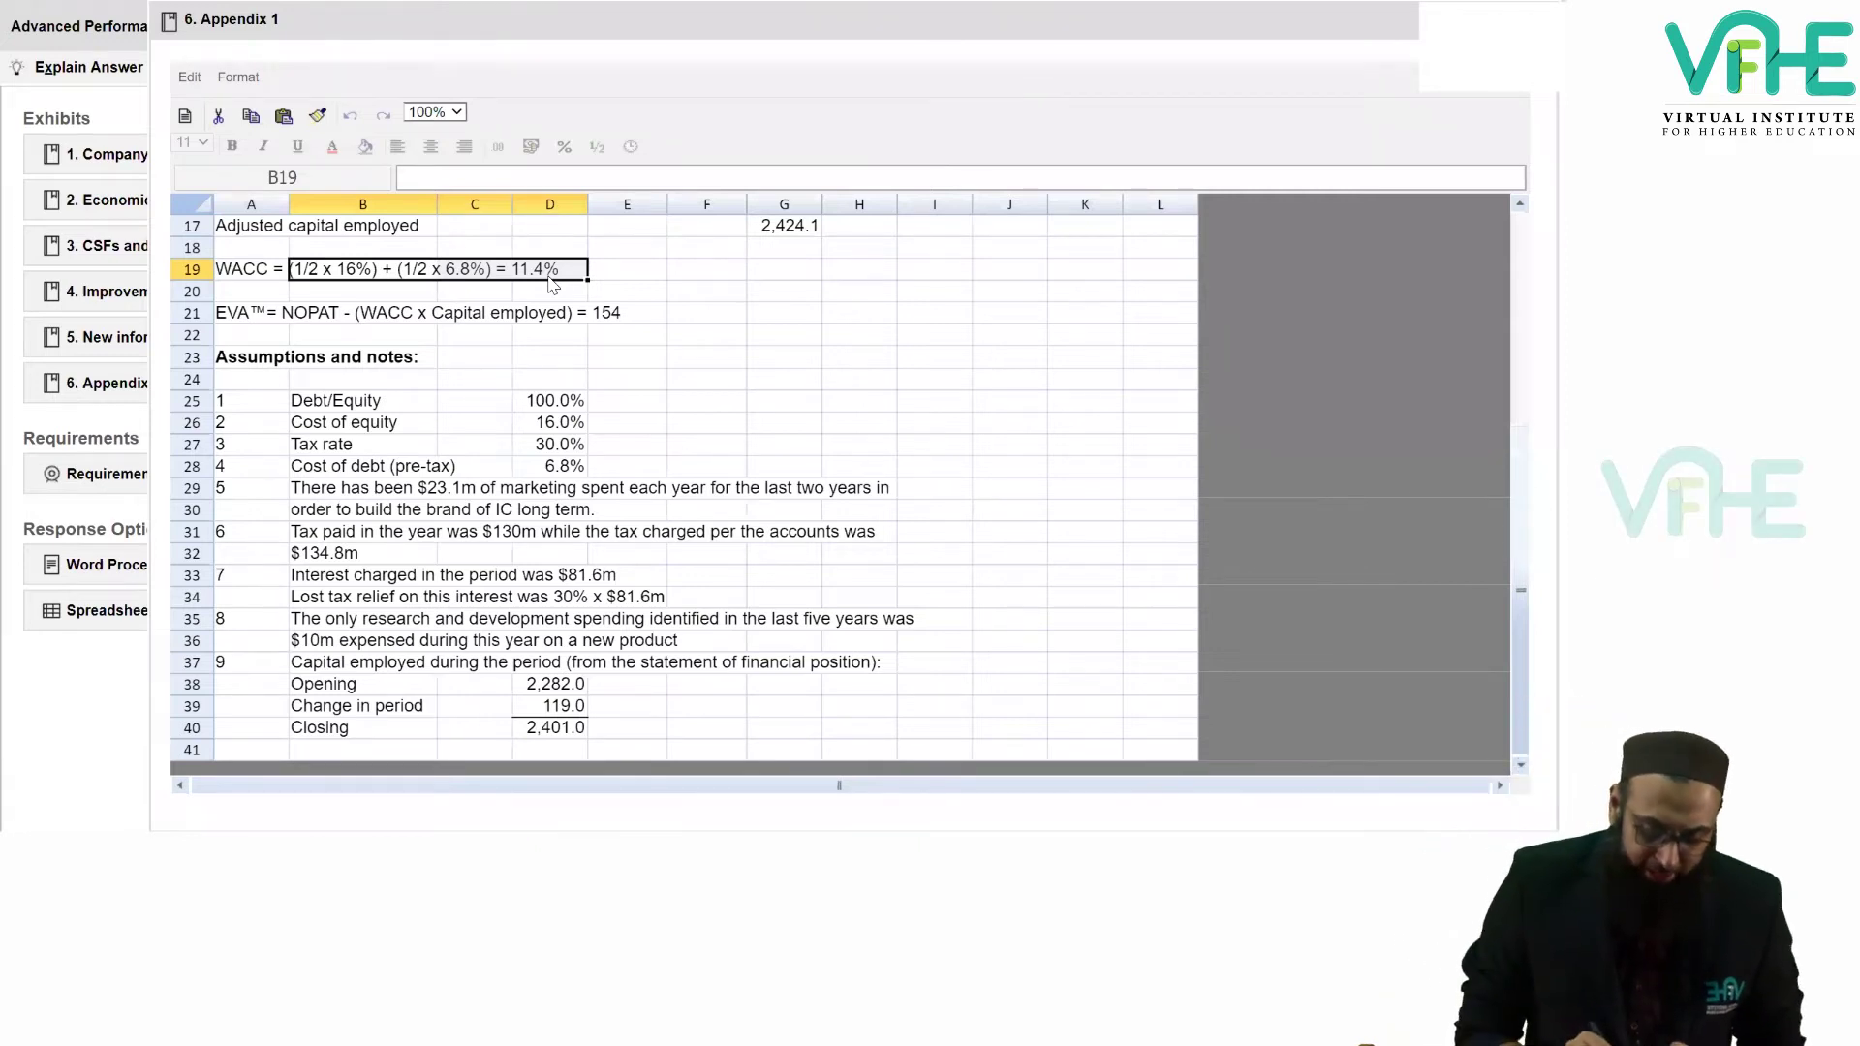
# Read note 8 on research and development spending and compare it with the non-cash expenses and marketing add-backs in the NOPAT calculation.
pyautogui.click(363, 640)
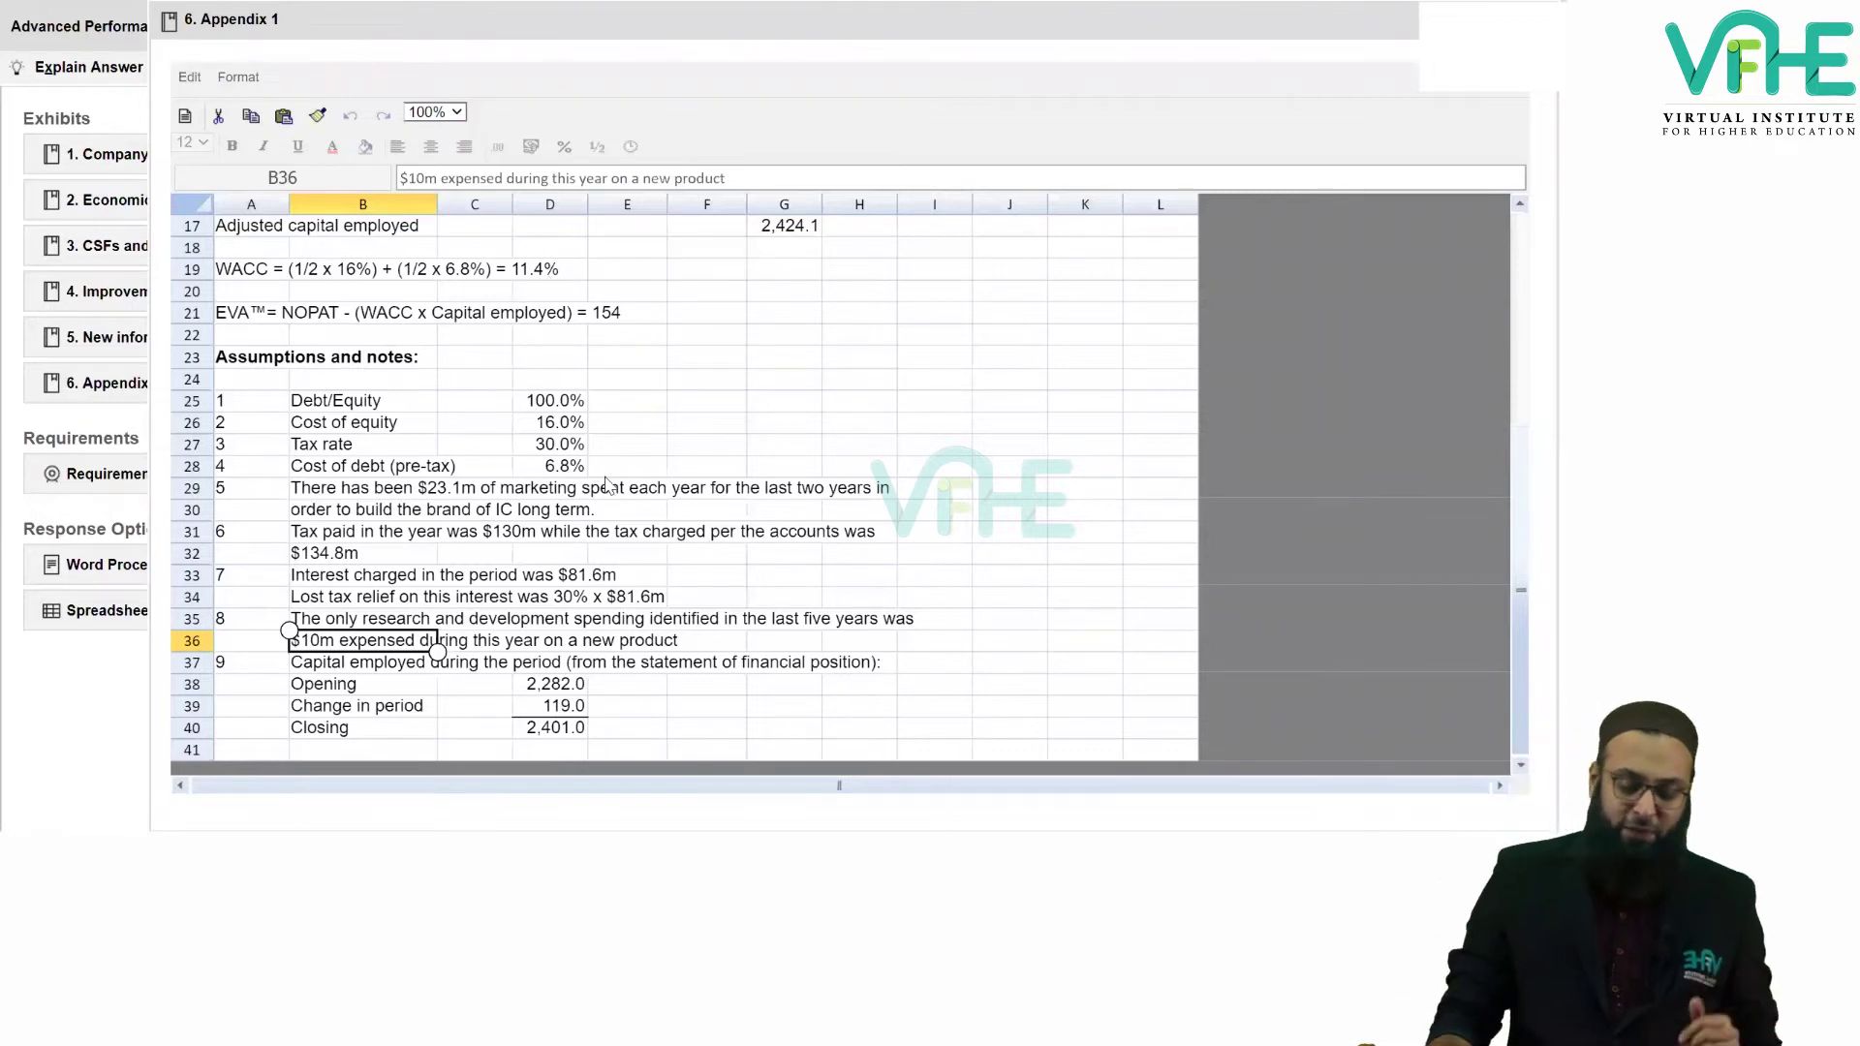
pyautogui.scroll(2, 621, 487)
pyautogui.scroll(3, 623, 486)
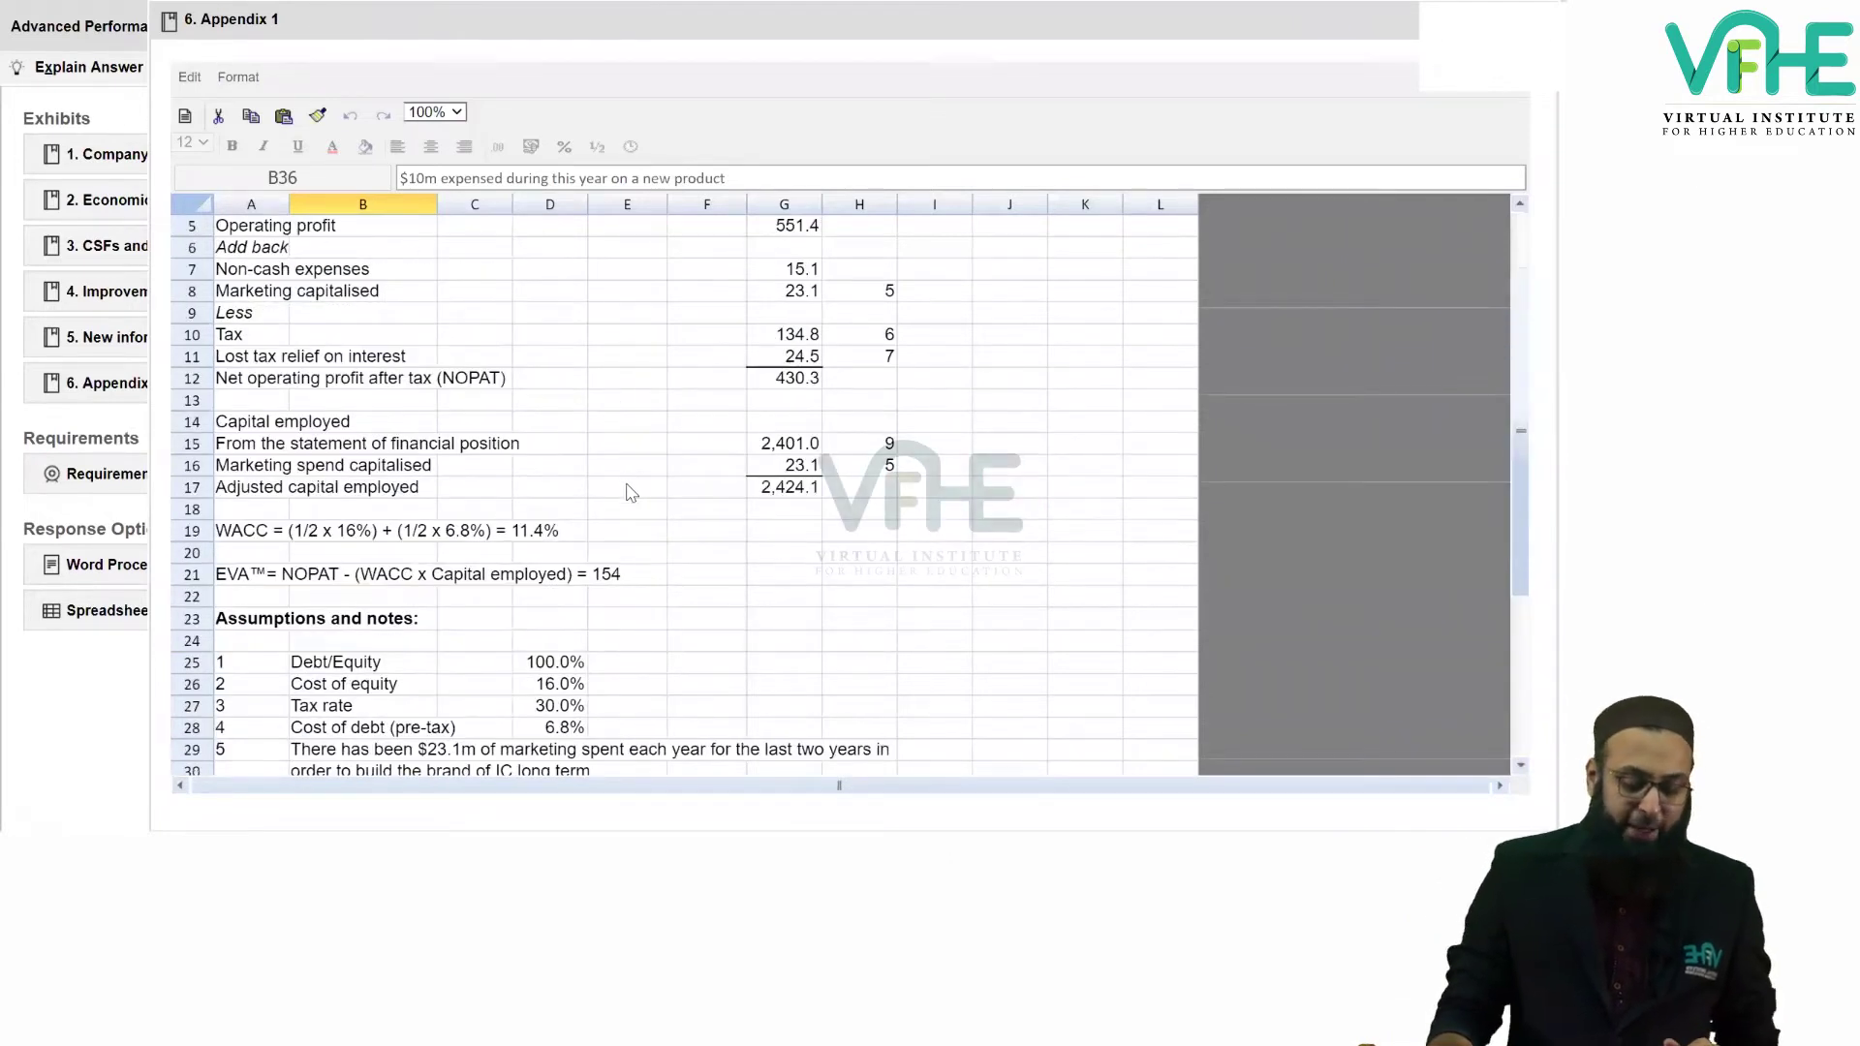
pyautogui.scroll(2, 622, 493)
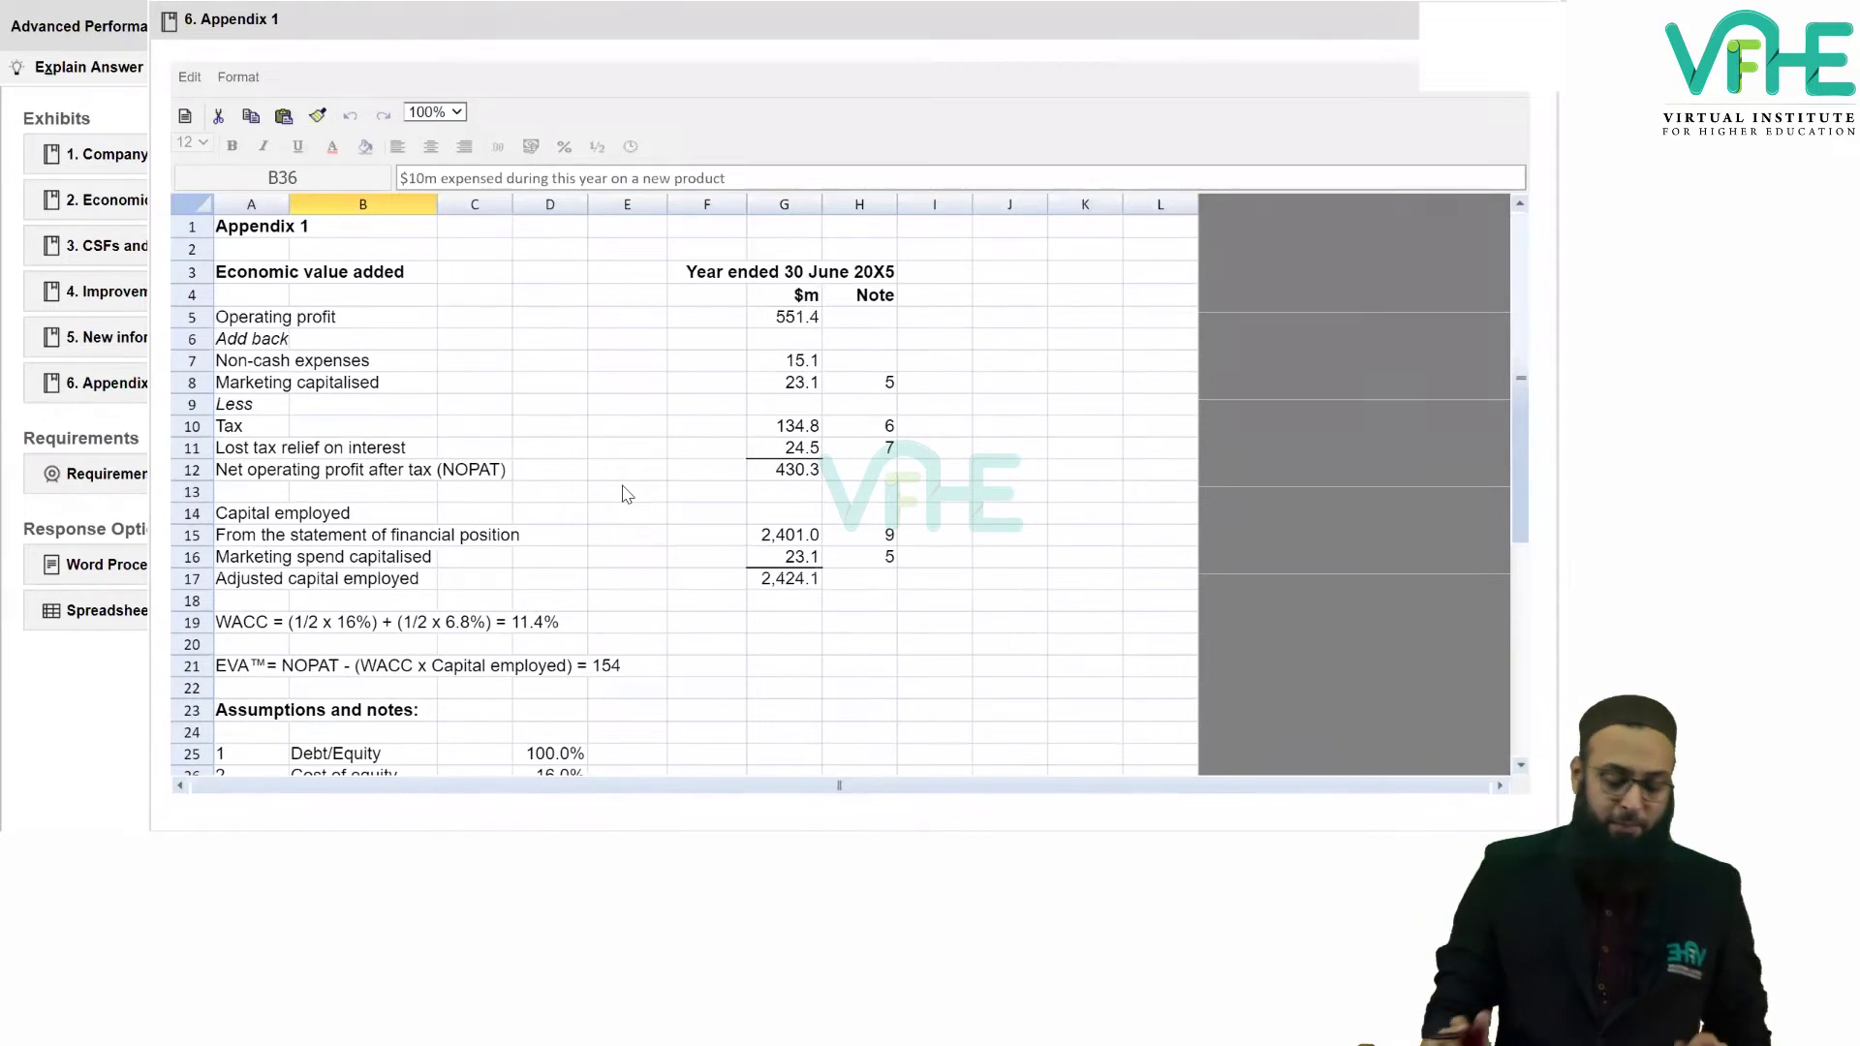
pyautogui.click(251, 360)
pyautogui.click(251, 383)
pyautogui.click(362, 361)
pyautogui.click(363, 383)
pyautogui.click(784, 360)
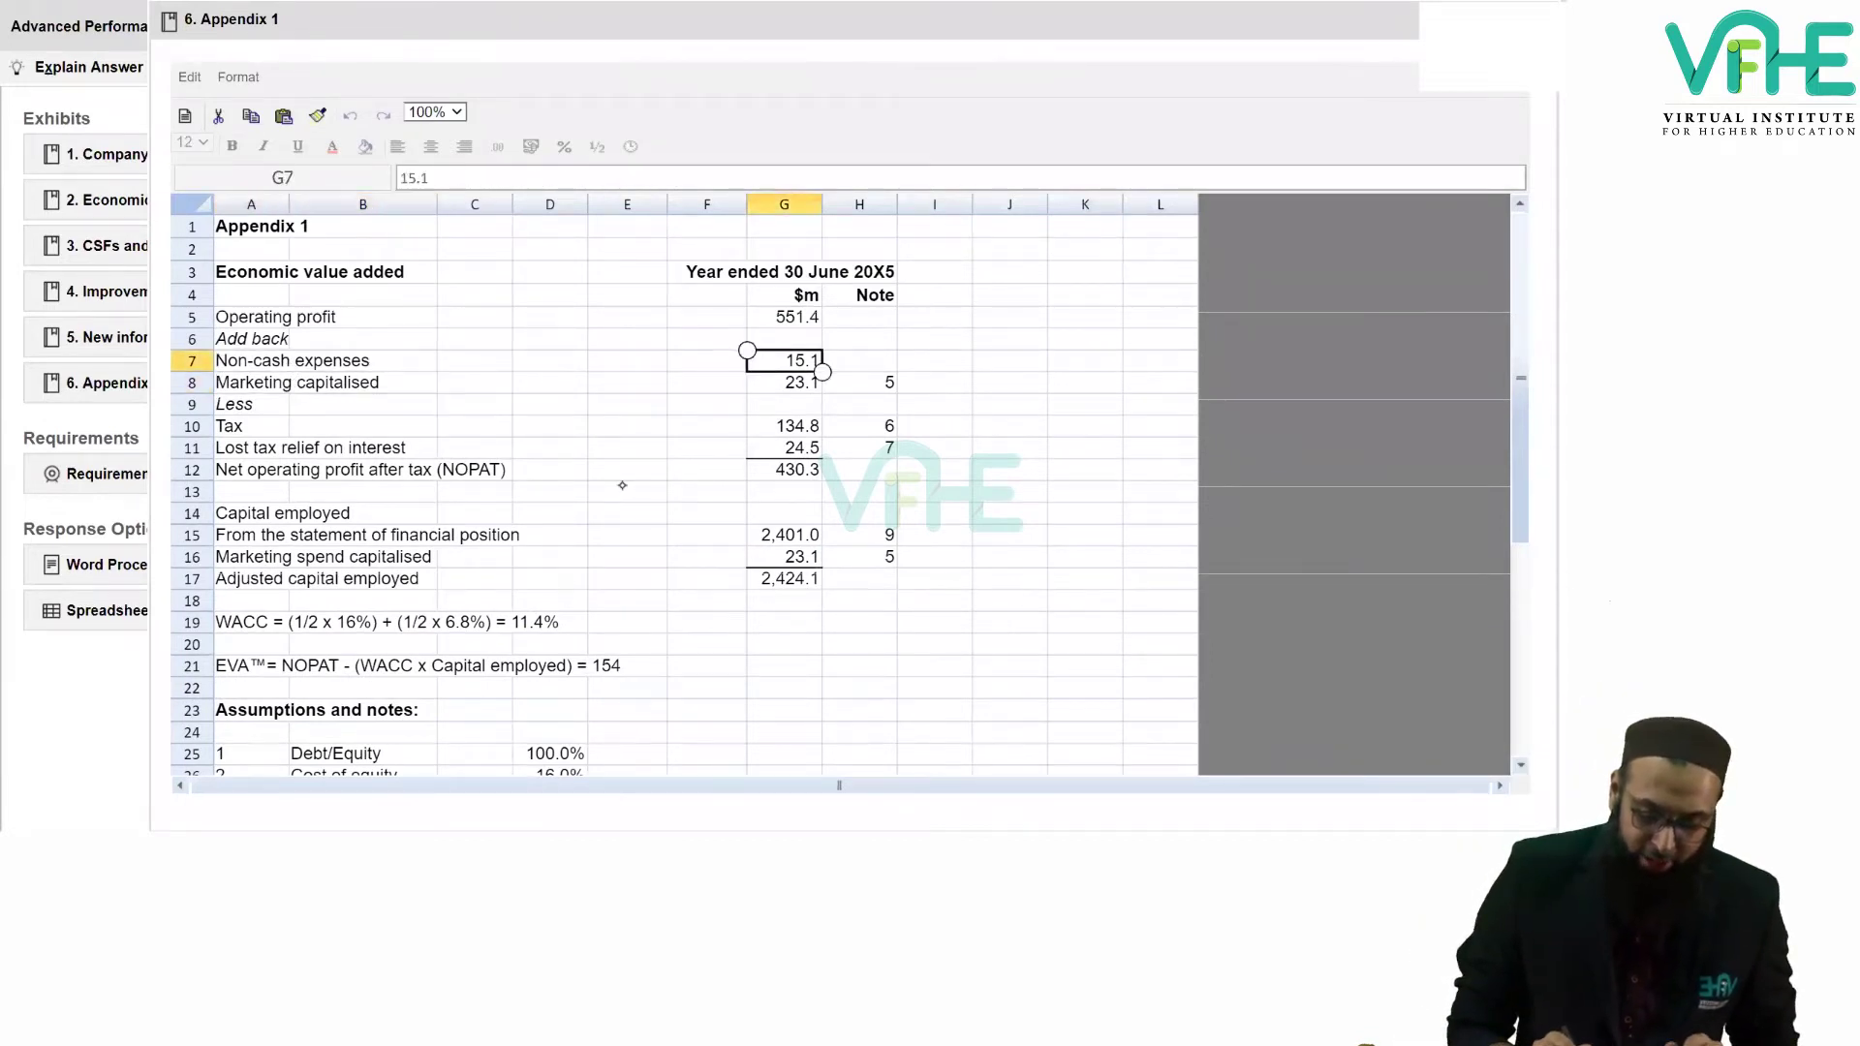
pyautogui.click(784, 383)
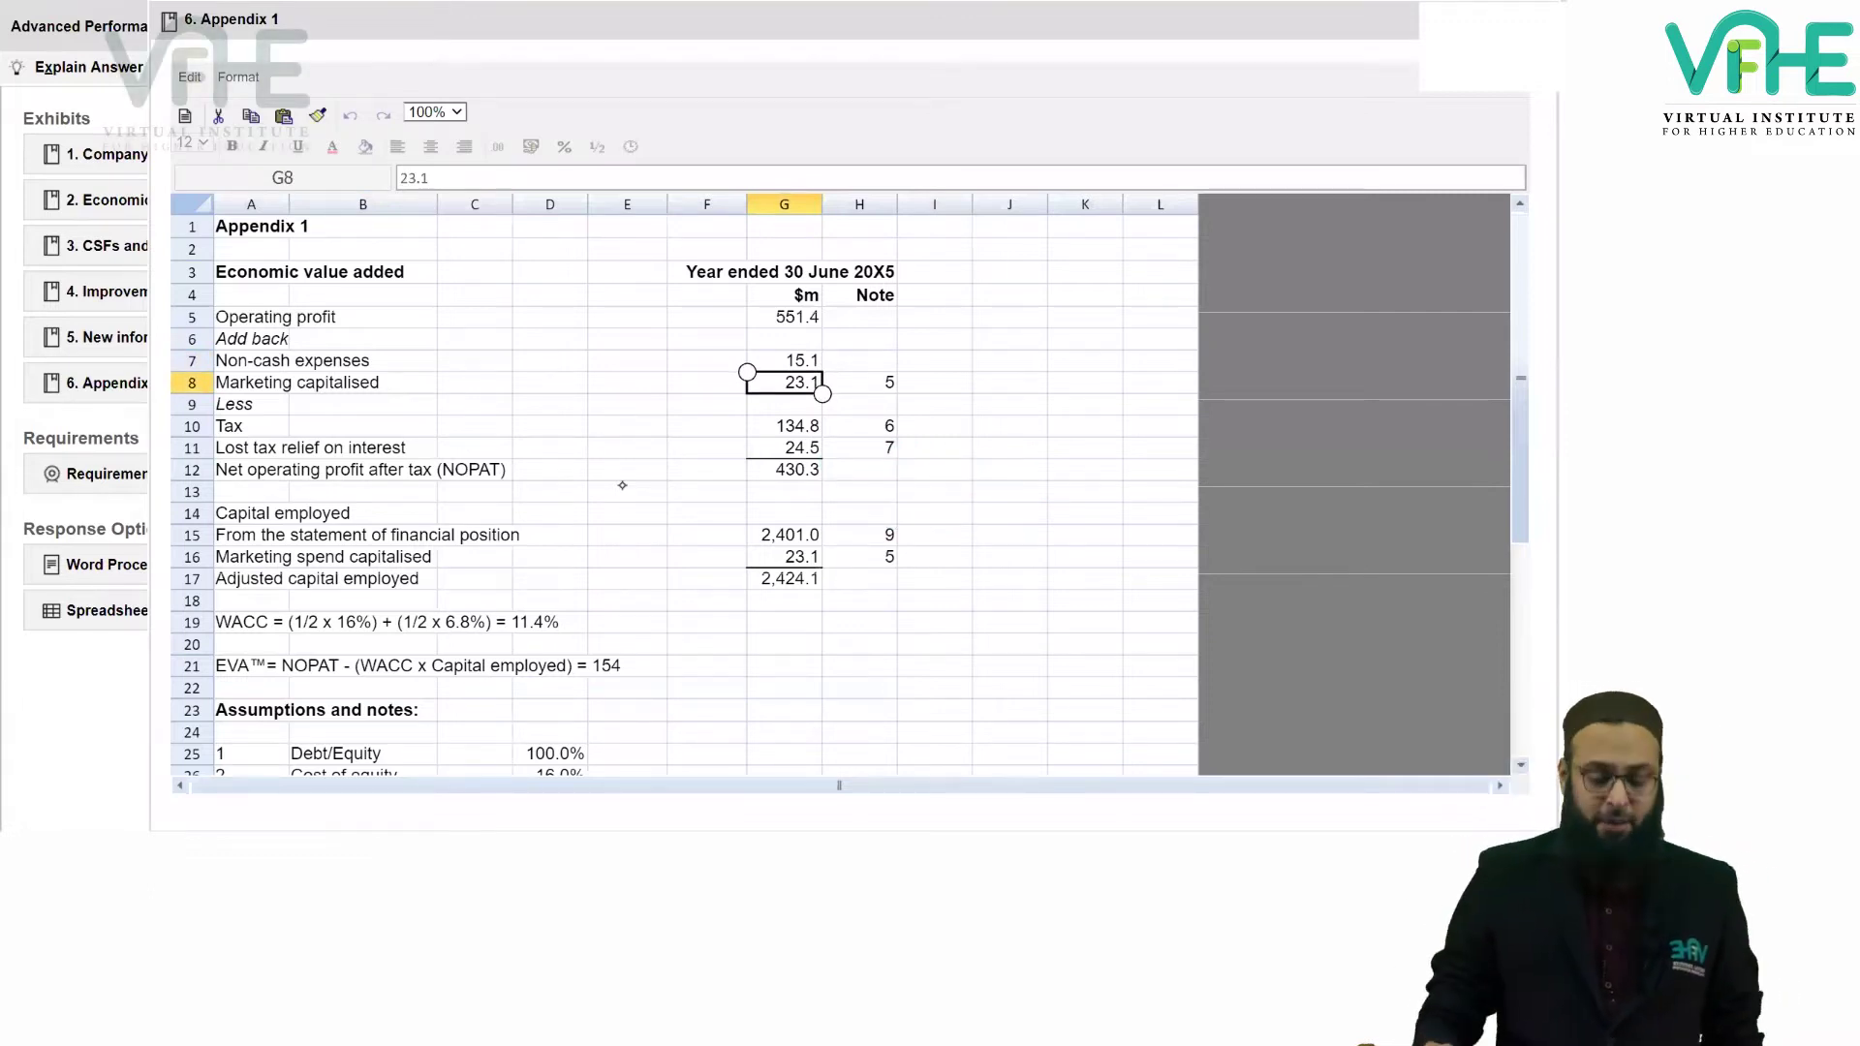
# Check the opening, change and closing capital employed in note 9 against the statement of financial position figure used in row 15.
pyautogui.scroll(-2, 452, 526)
pyautogui.scroll(-2, 453, 526)
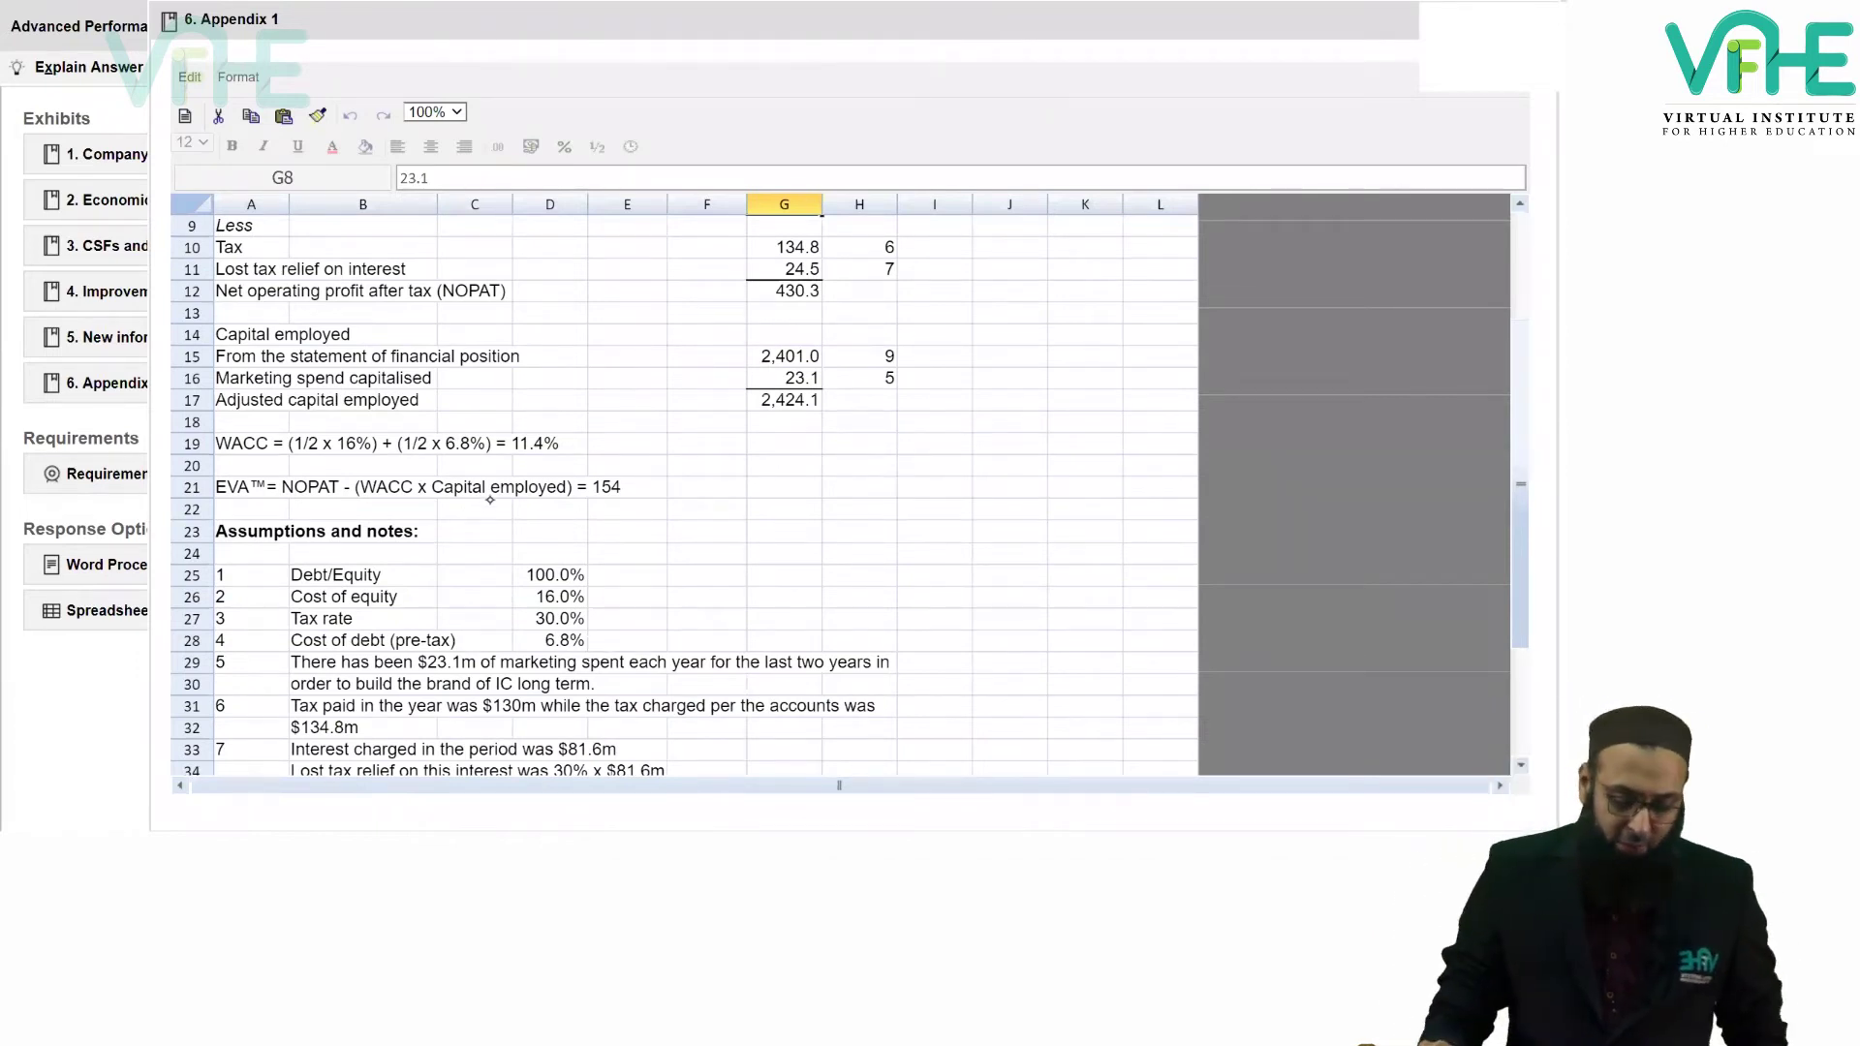
pyautogui.scroll(-4, 490, 500)
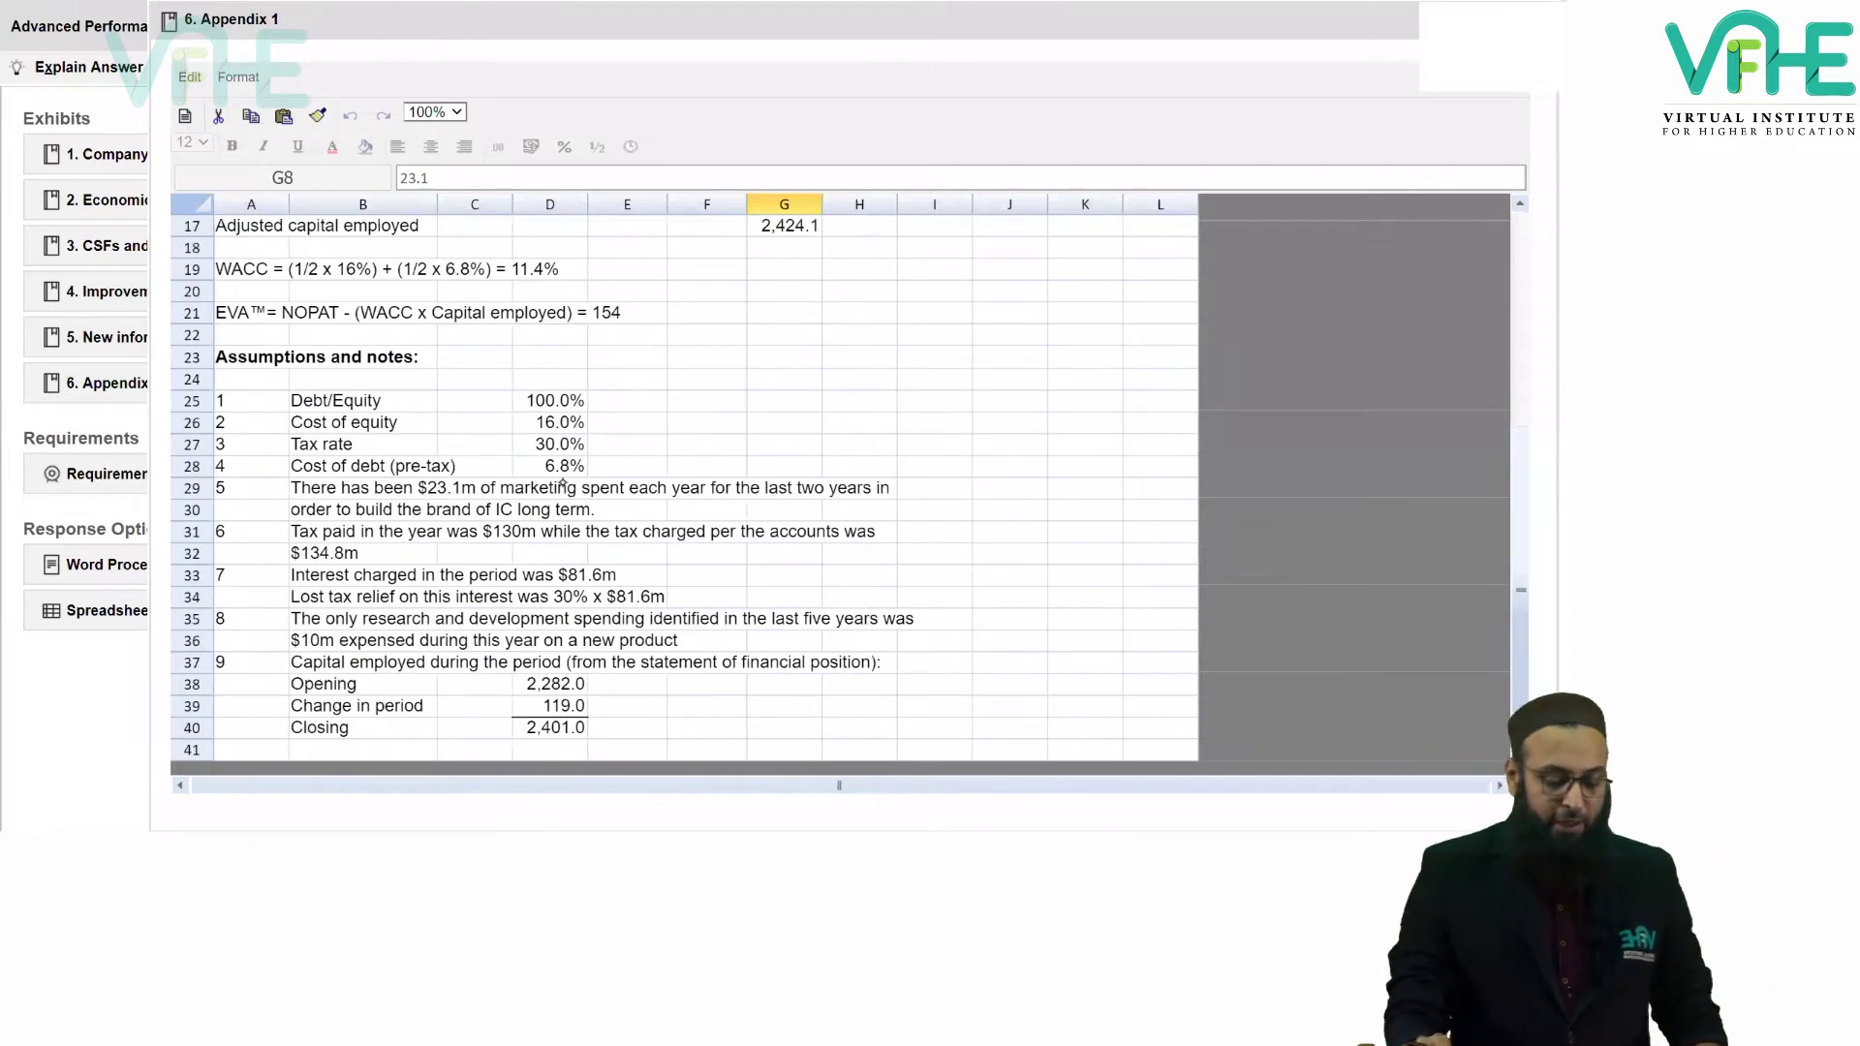
pyautogui.click(549, 684)
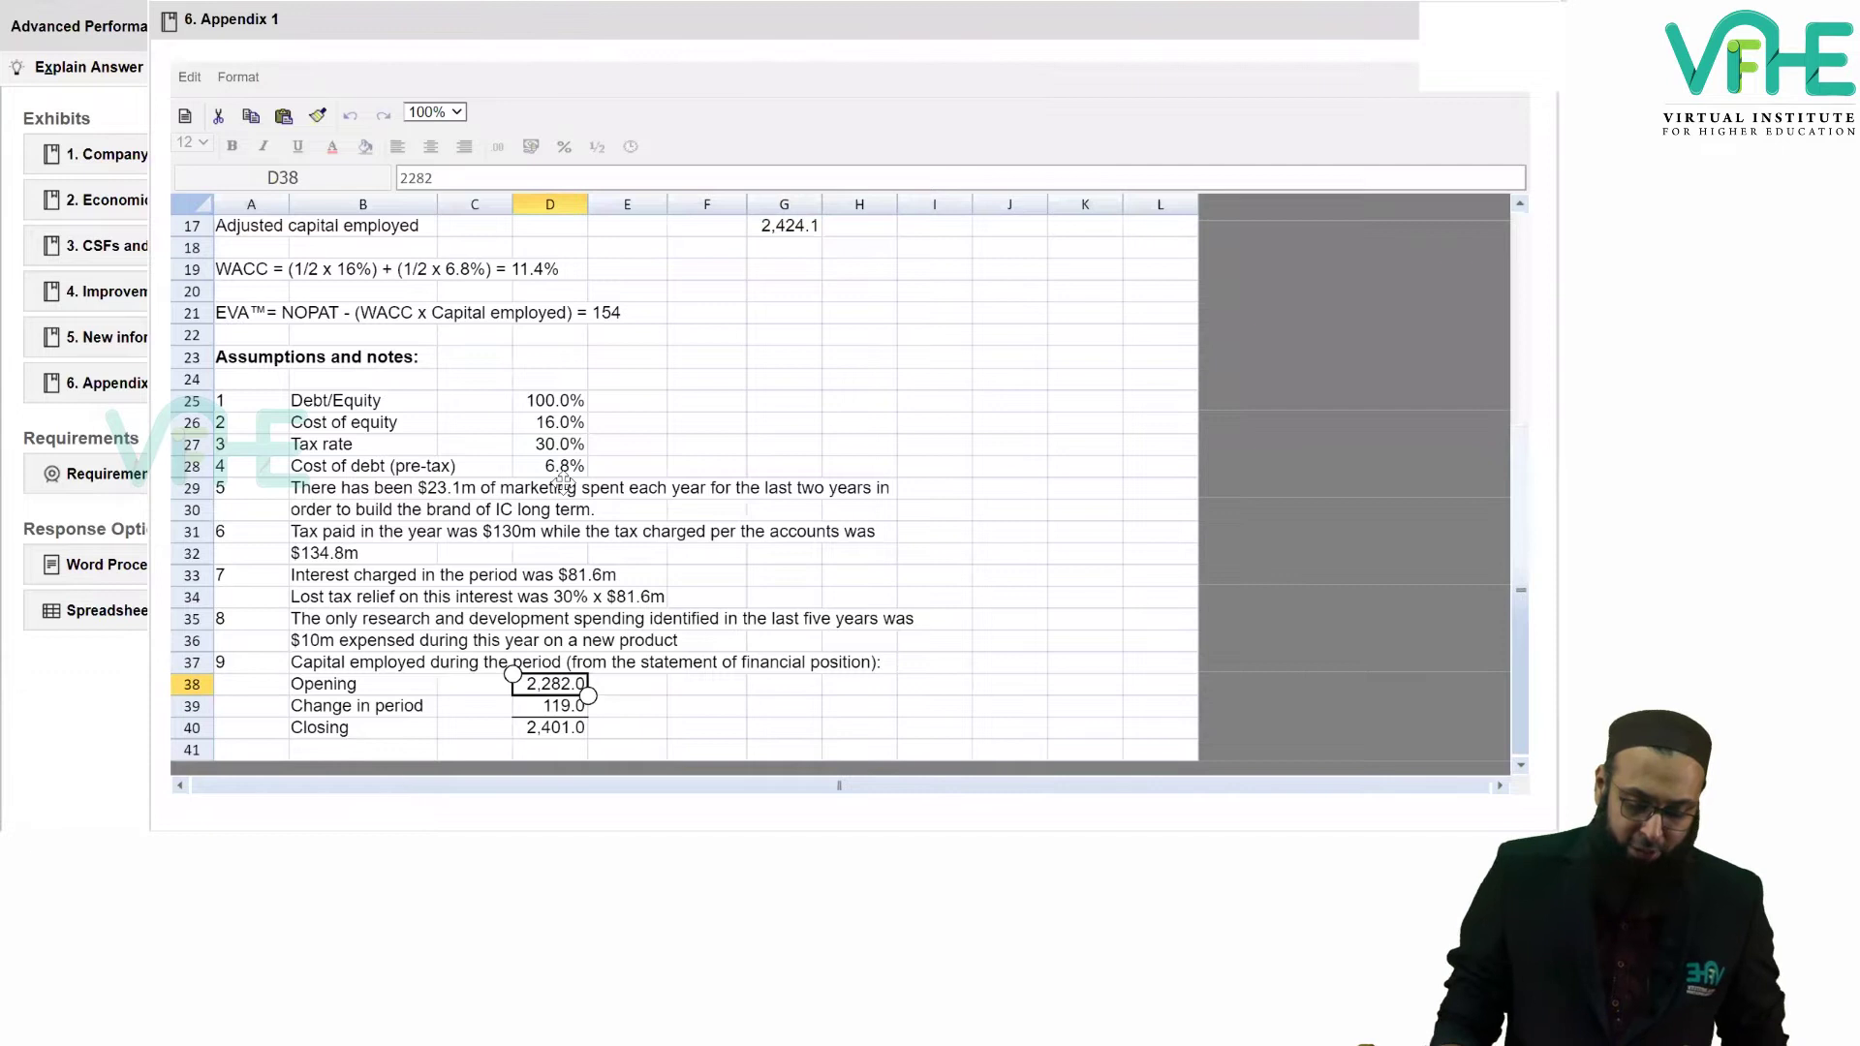
pyautogui.press('Down')
pyautogui.press('Down')
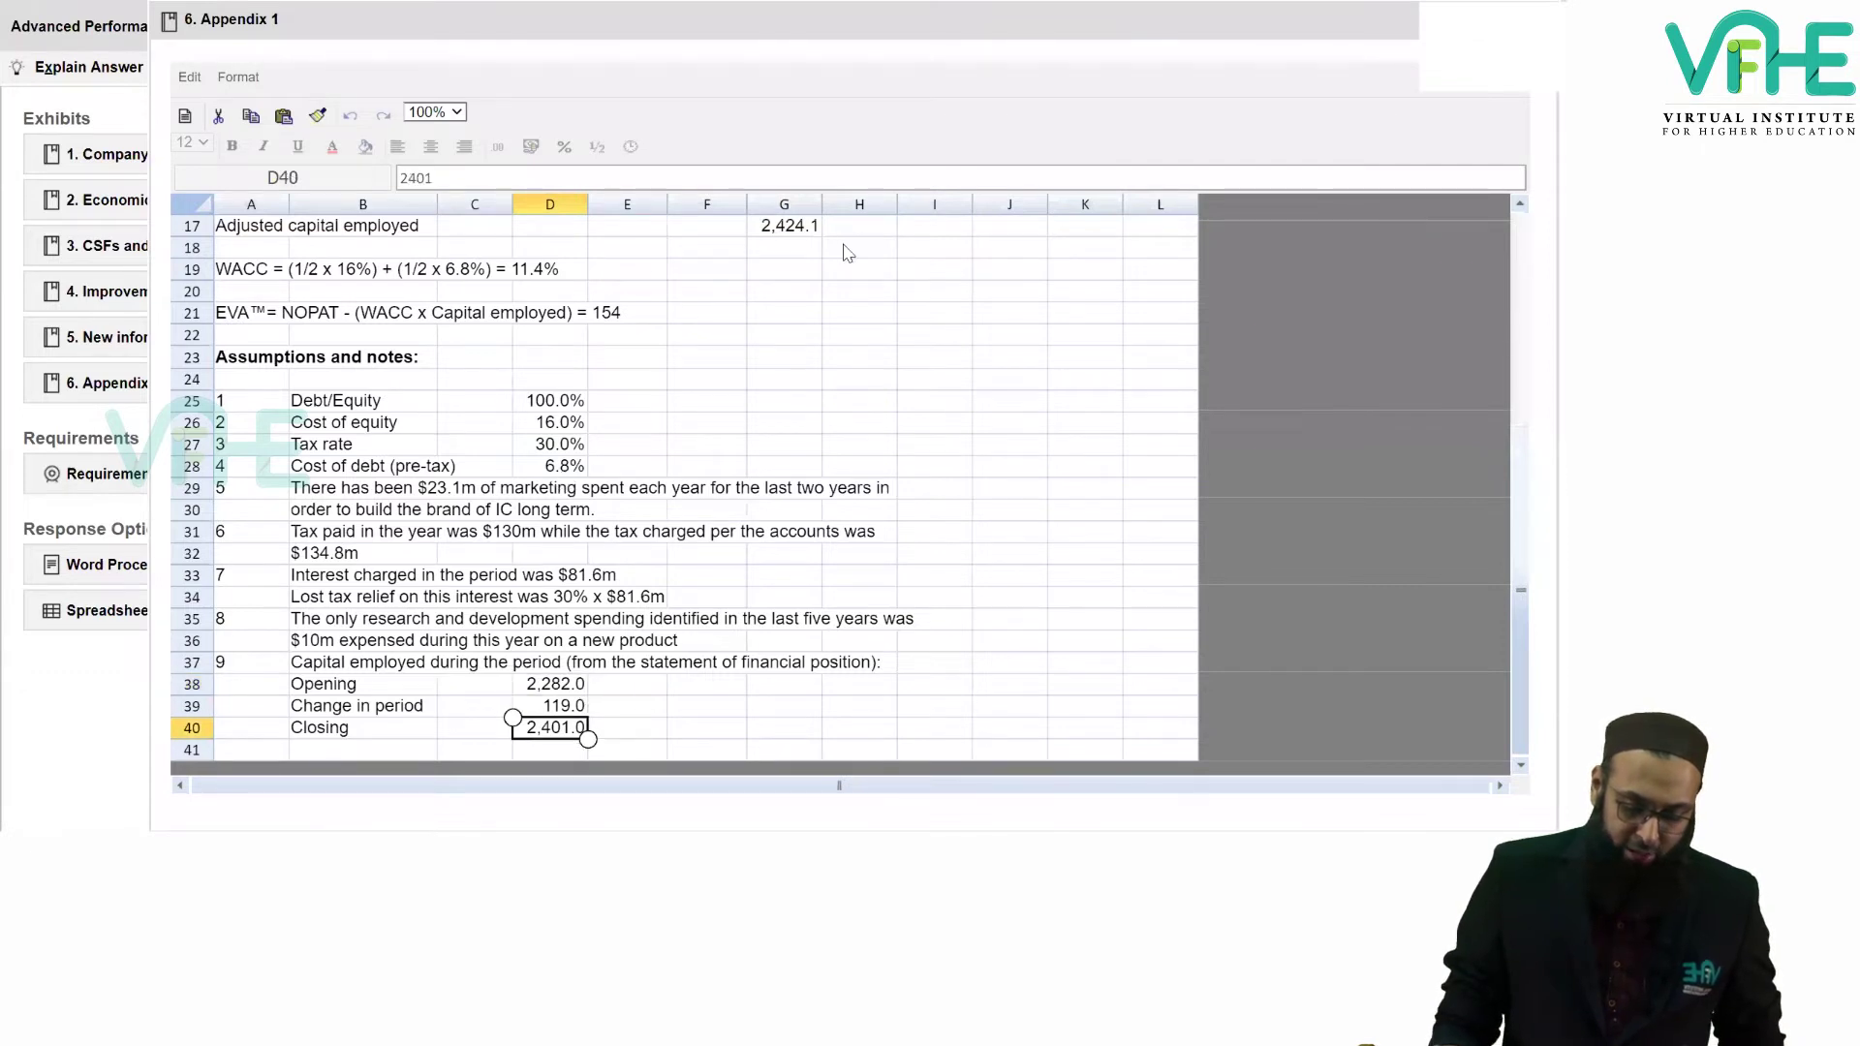
pyautogui.scroll(2, 853, 253)
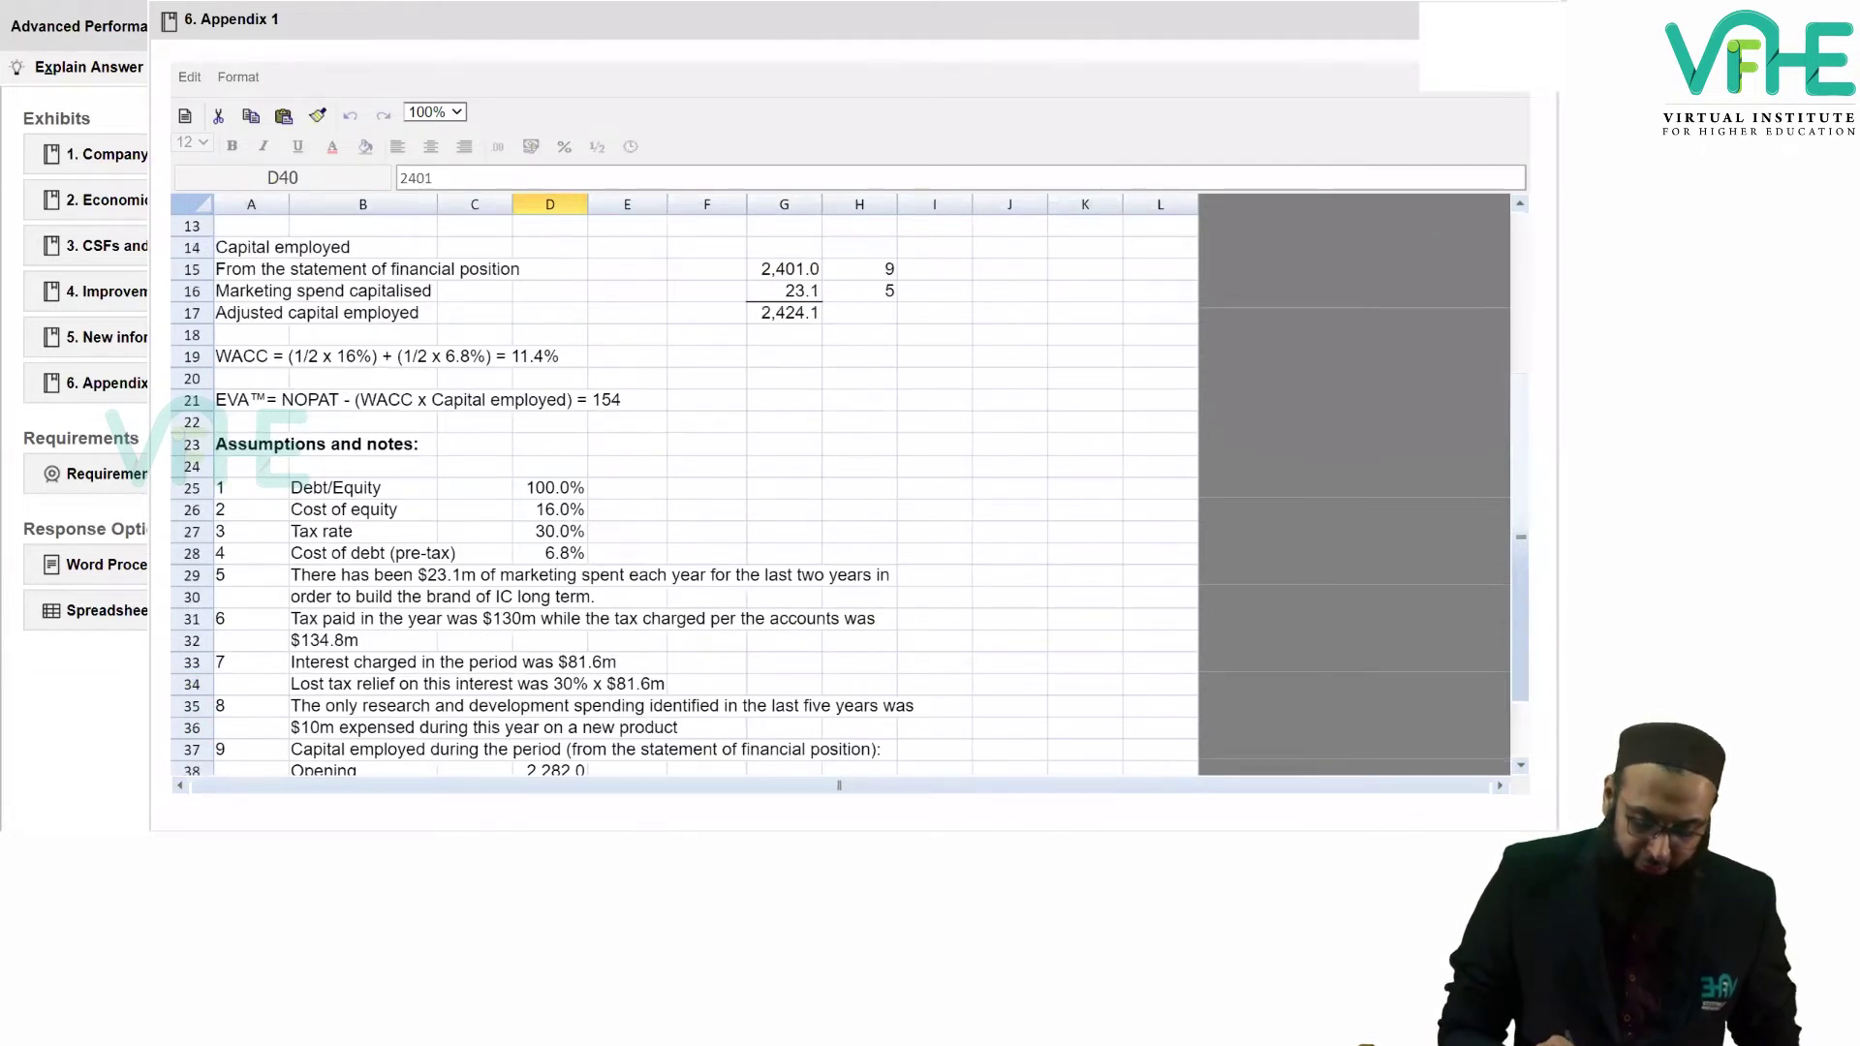
pyautogui.moveTo(746, 259); pyautogui.dragTo(823, 281)
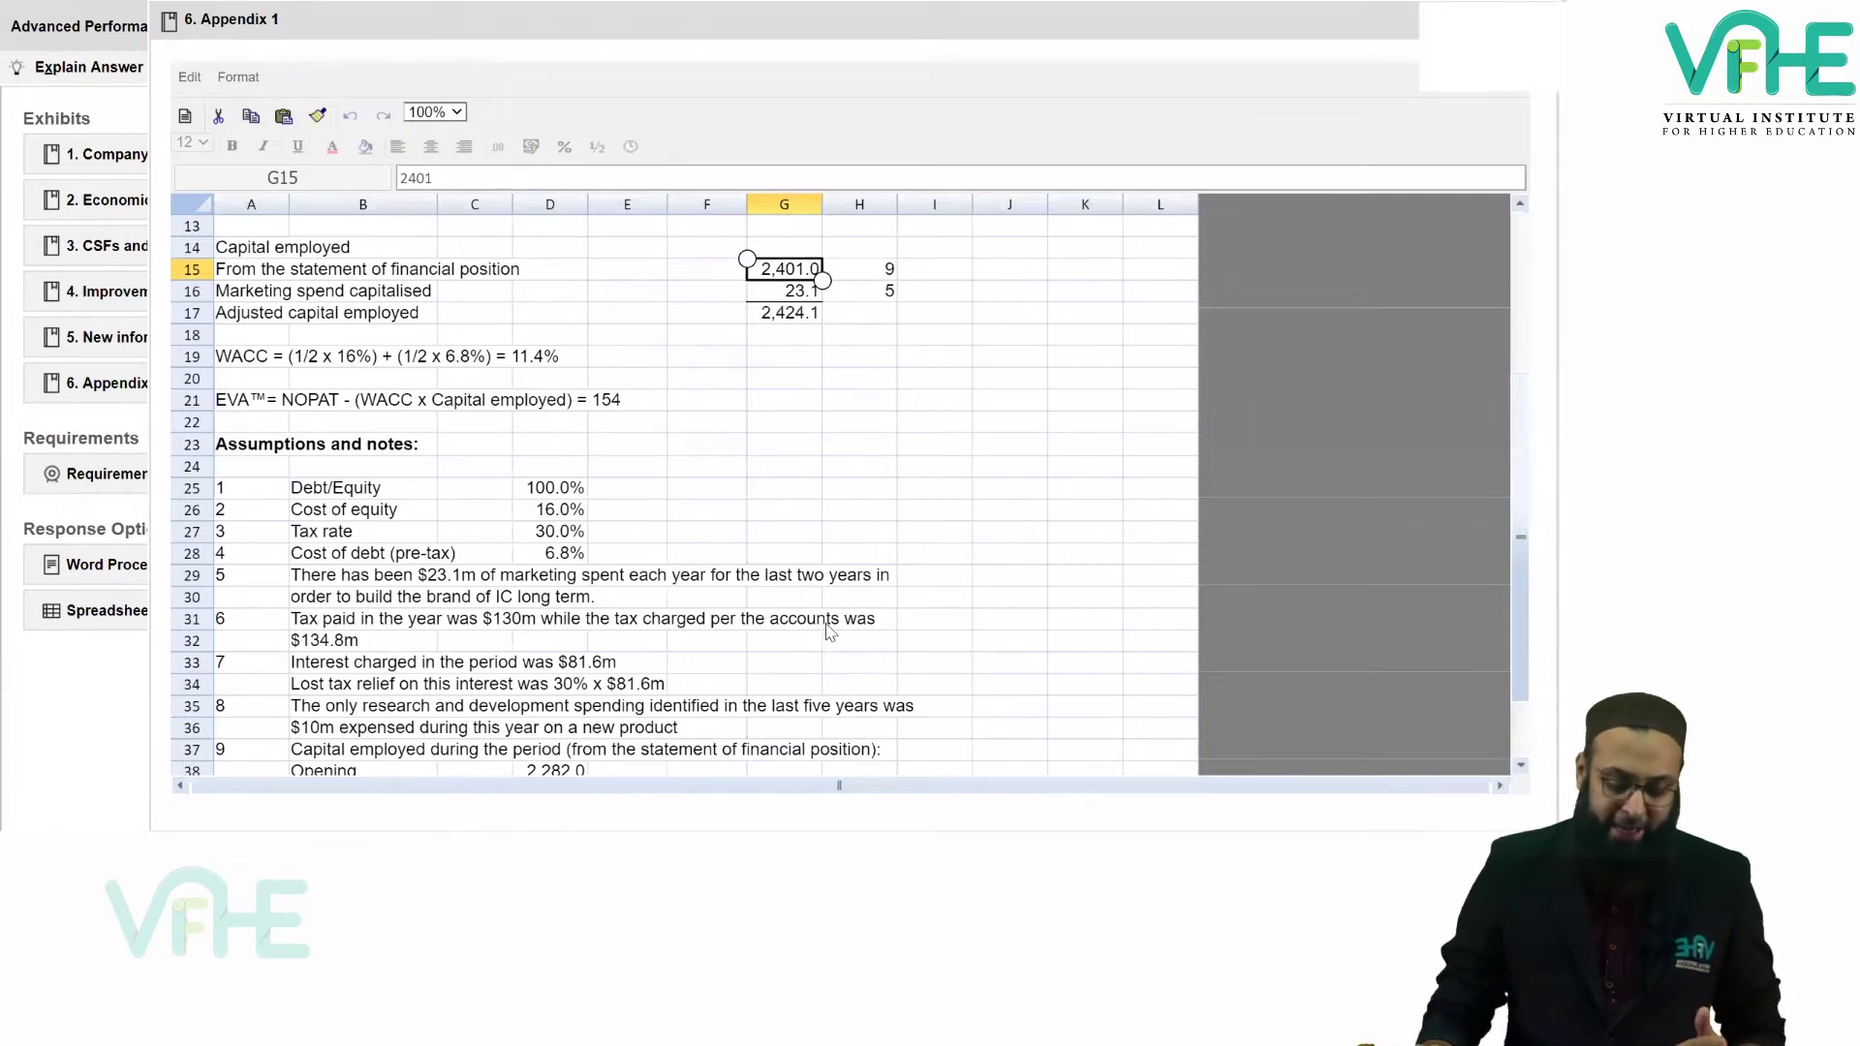
# Recheck note 9, singling out the closing and the opening capital employed figures.
pyautogui.click(707, 596)
pyautogui.scroll(-2, 733, 606)
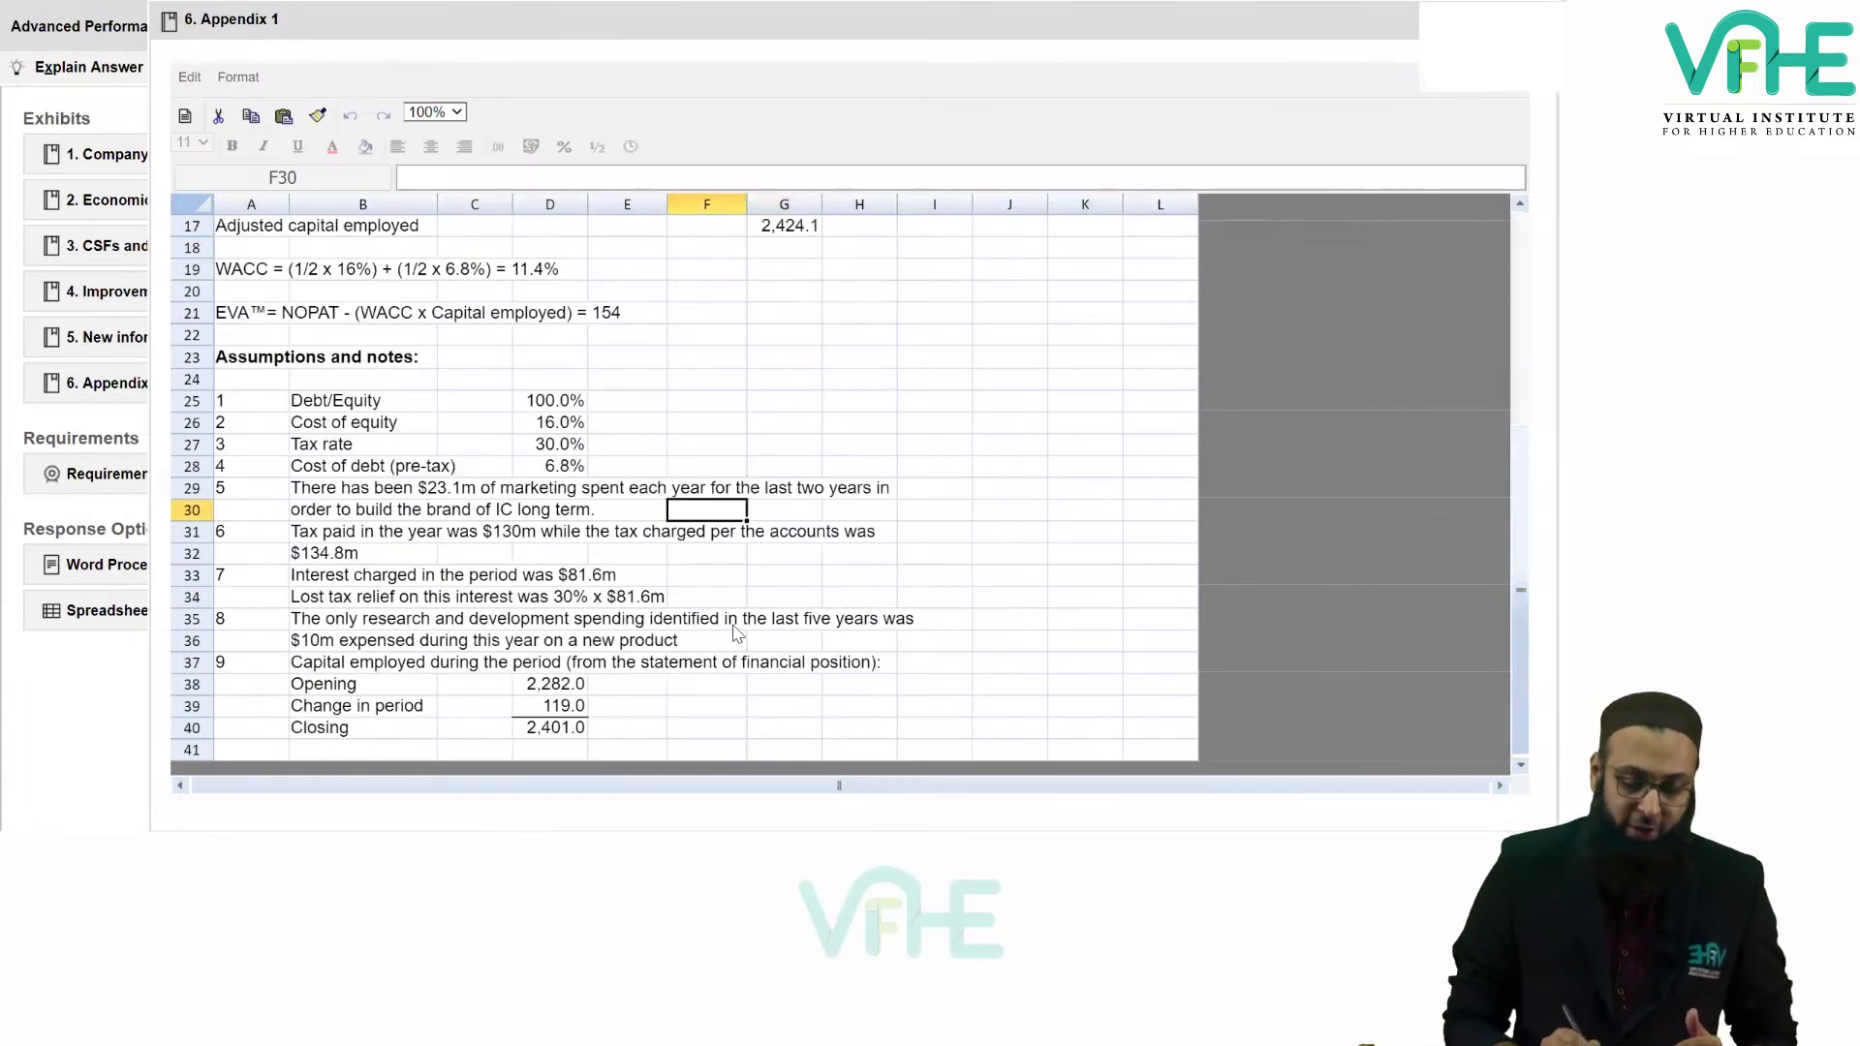
pyautogui.click(550, 728)
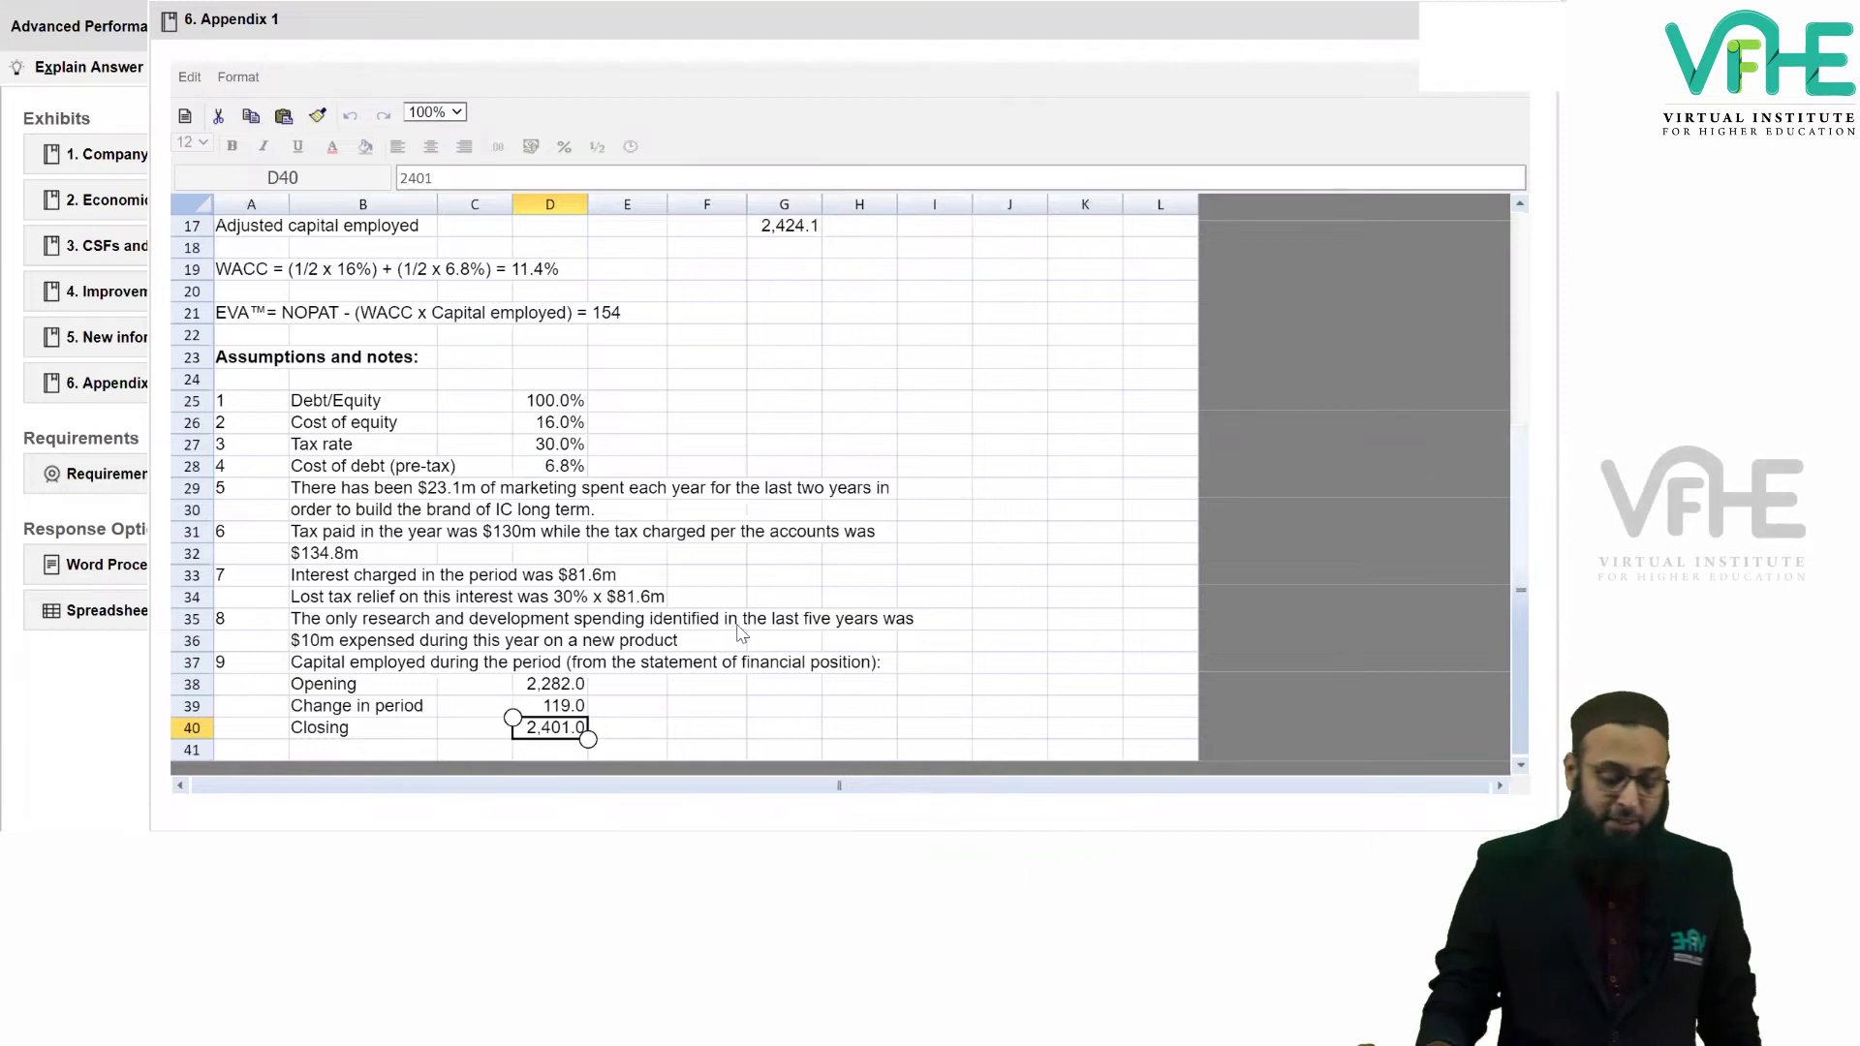
pyautogui.click(539, 690)
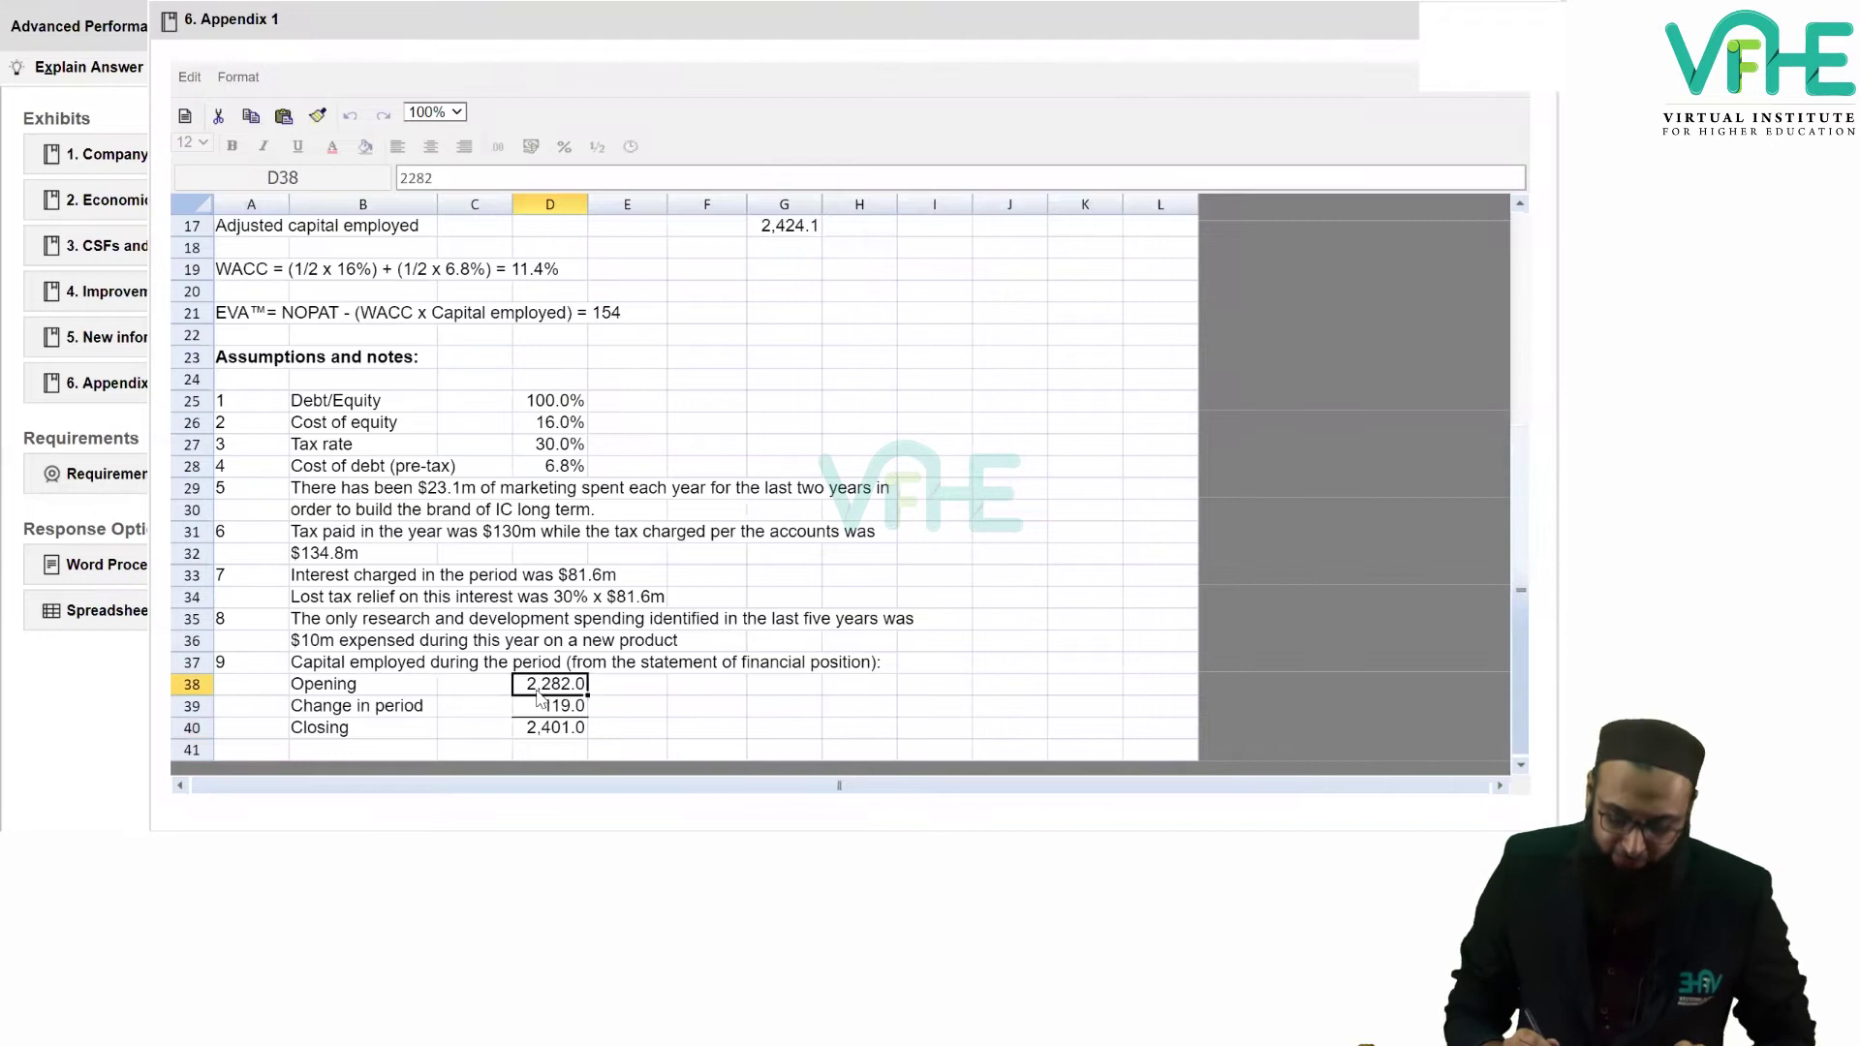
# Switch to the suggested solution in OneNote, tick the "Economic value added (EVA™)" heading and underline "Mistakes in calculations" in red ink.
pyautogui.click(876, 790)
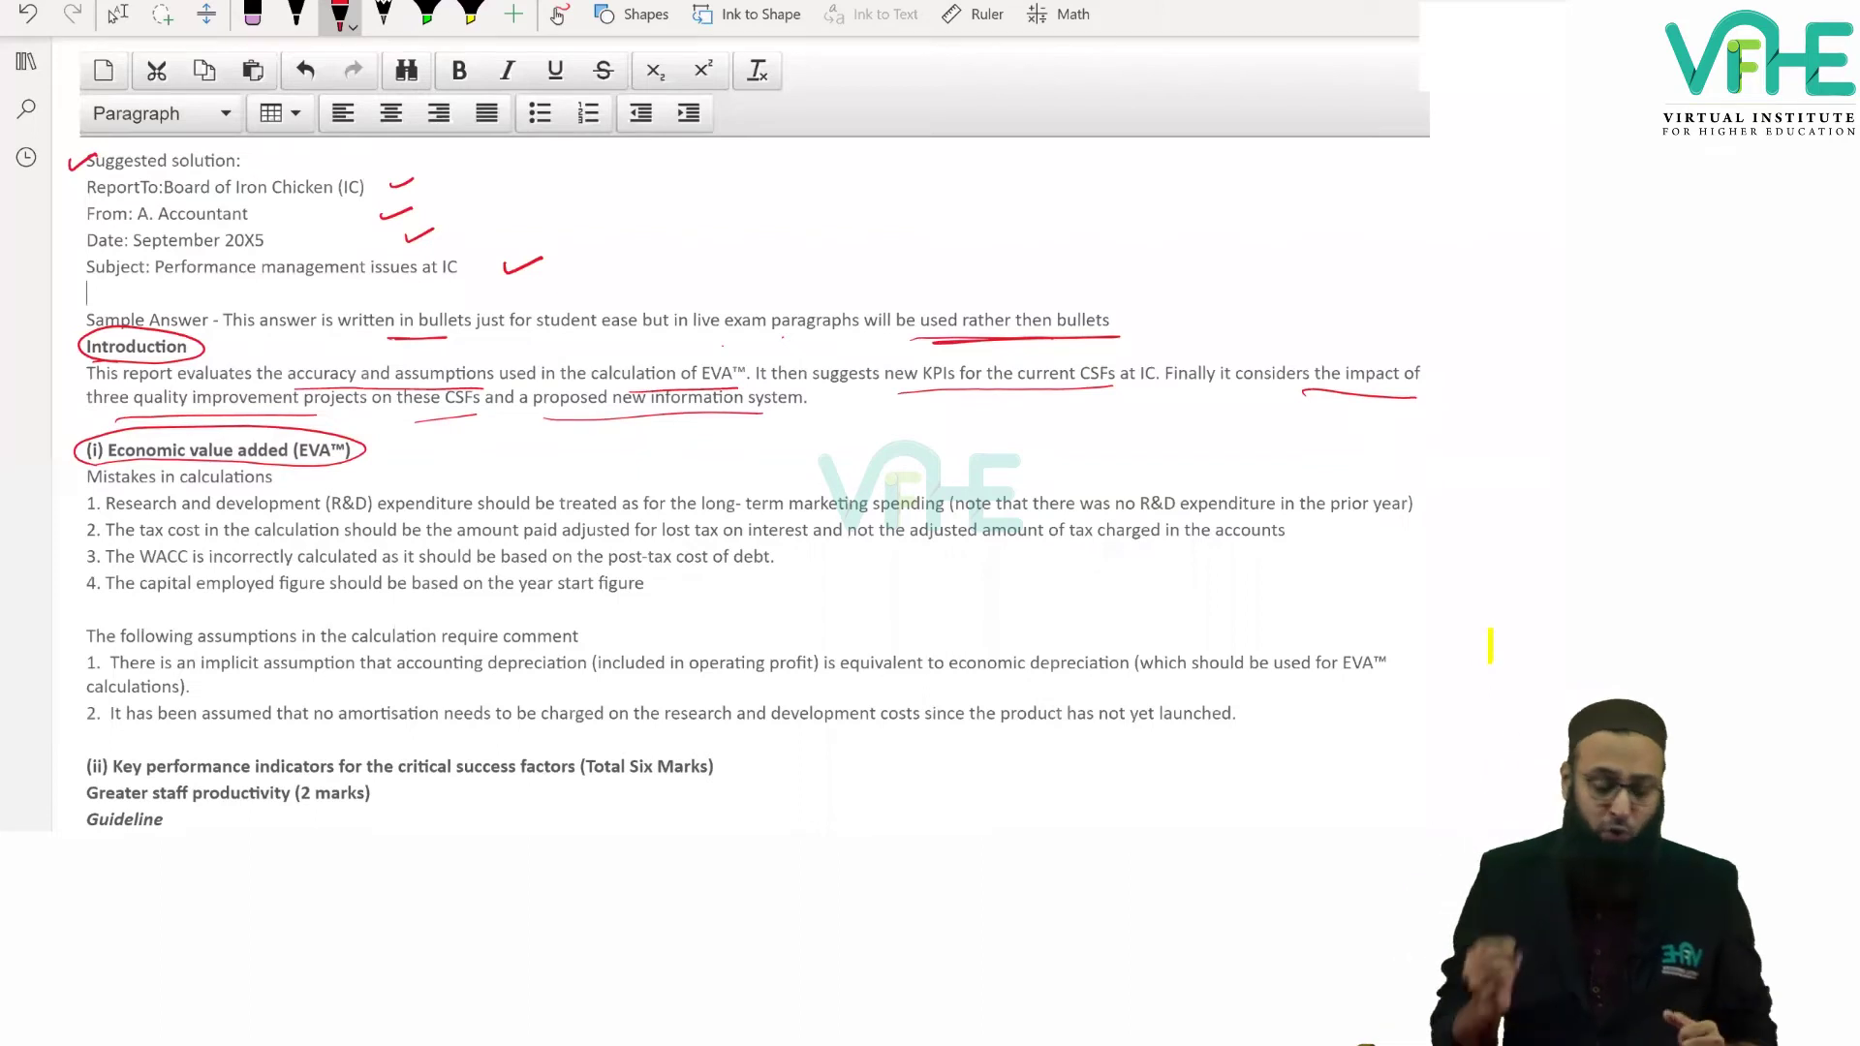
pyautogui.moveTo(389, 446); pyautogui.dragTo(436, 441)
pyautogui.moveTo(113, 493); pyautogui.dragTo(241, 486)
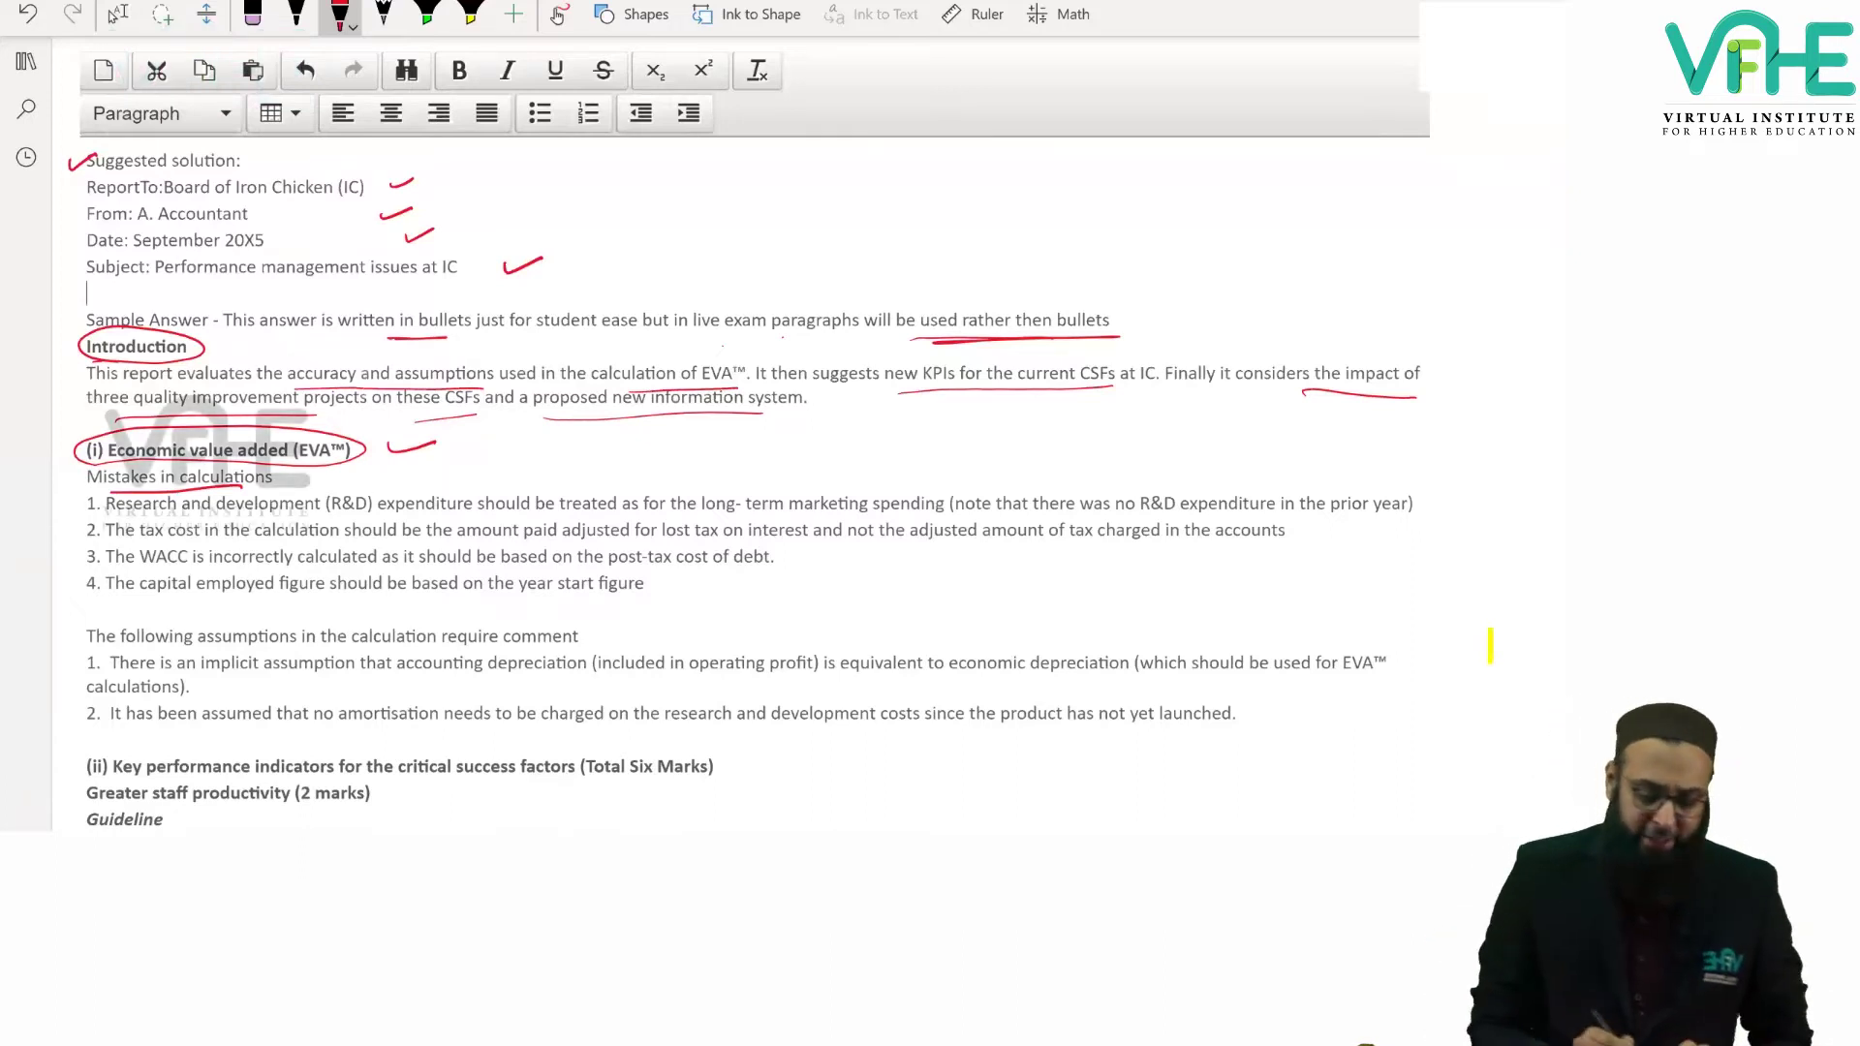
# Underline key phrases in the four listed calculation mistakes, covering R&D, tax paid, WACC and the year start capital employed.
pyautogui.moveTo(215, 524); pyautogui.dragTo(301, 522)
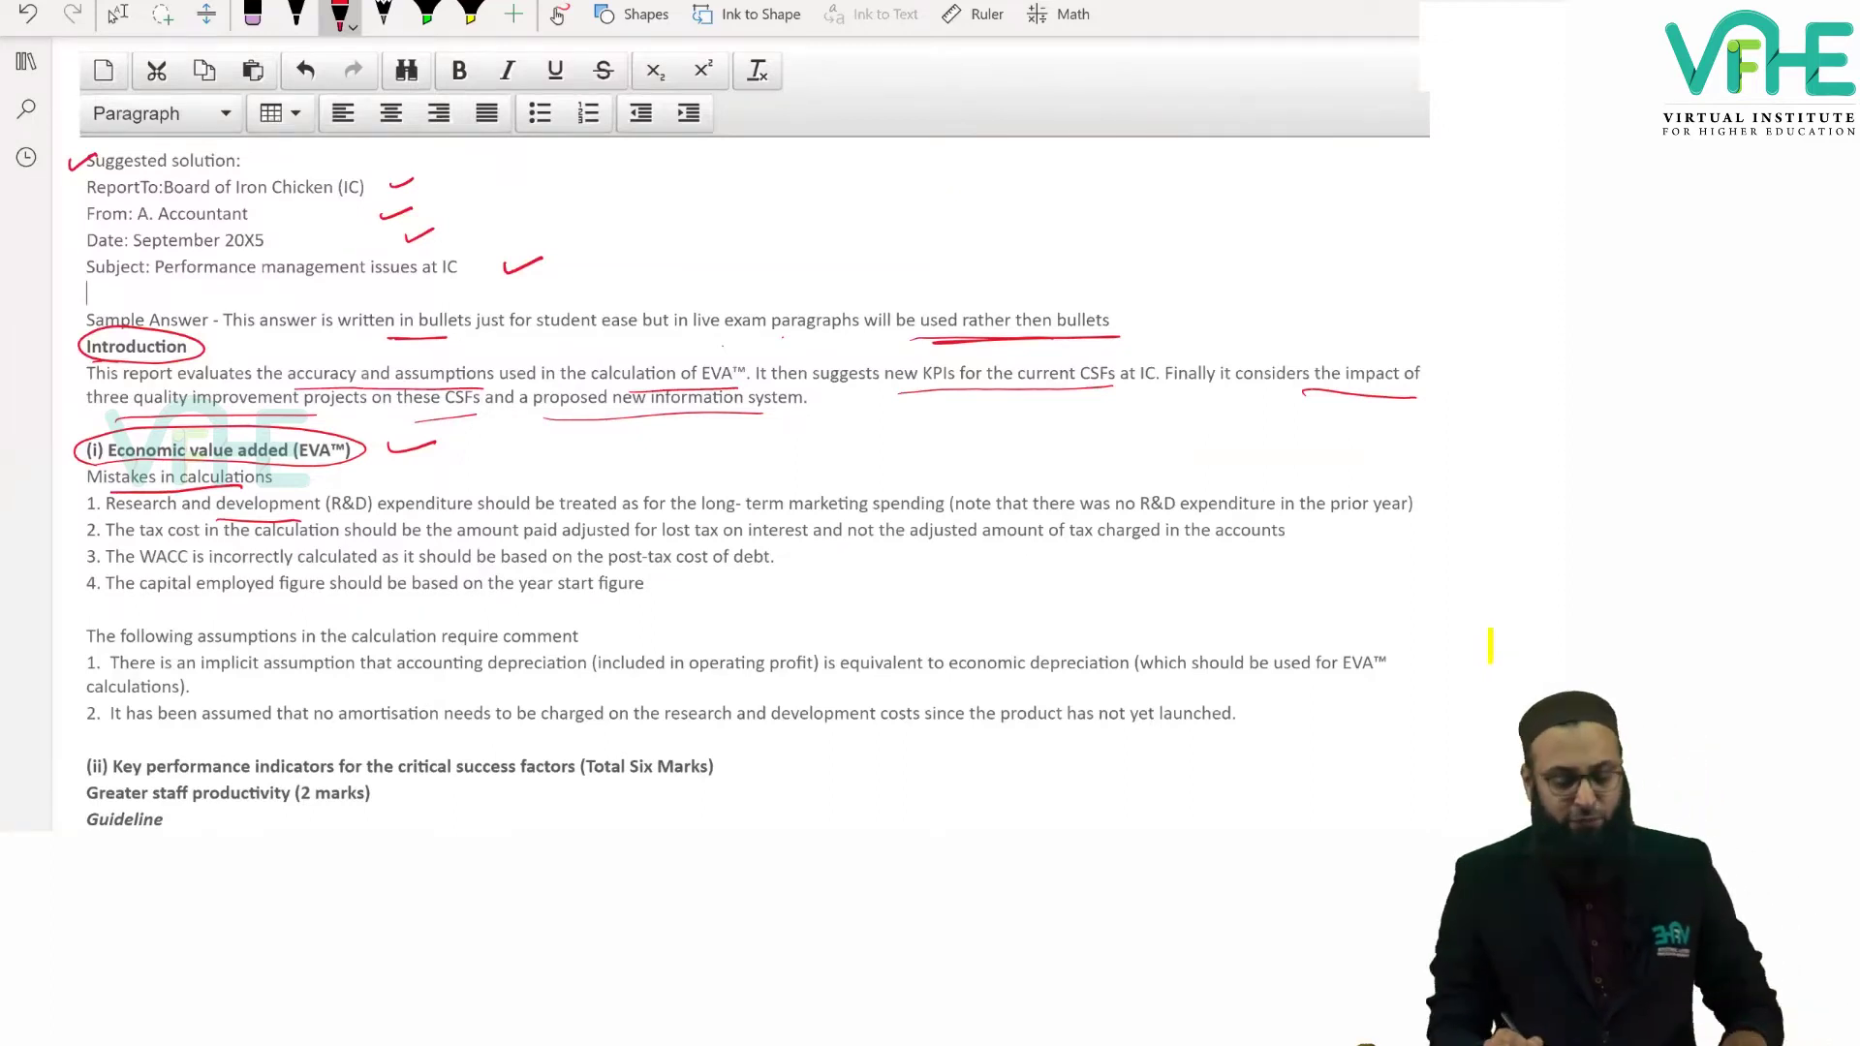
pyautogui.moveTo(904, 524); pyautogui.dragTo(991, 519)
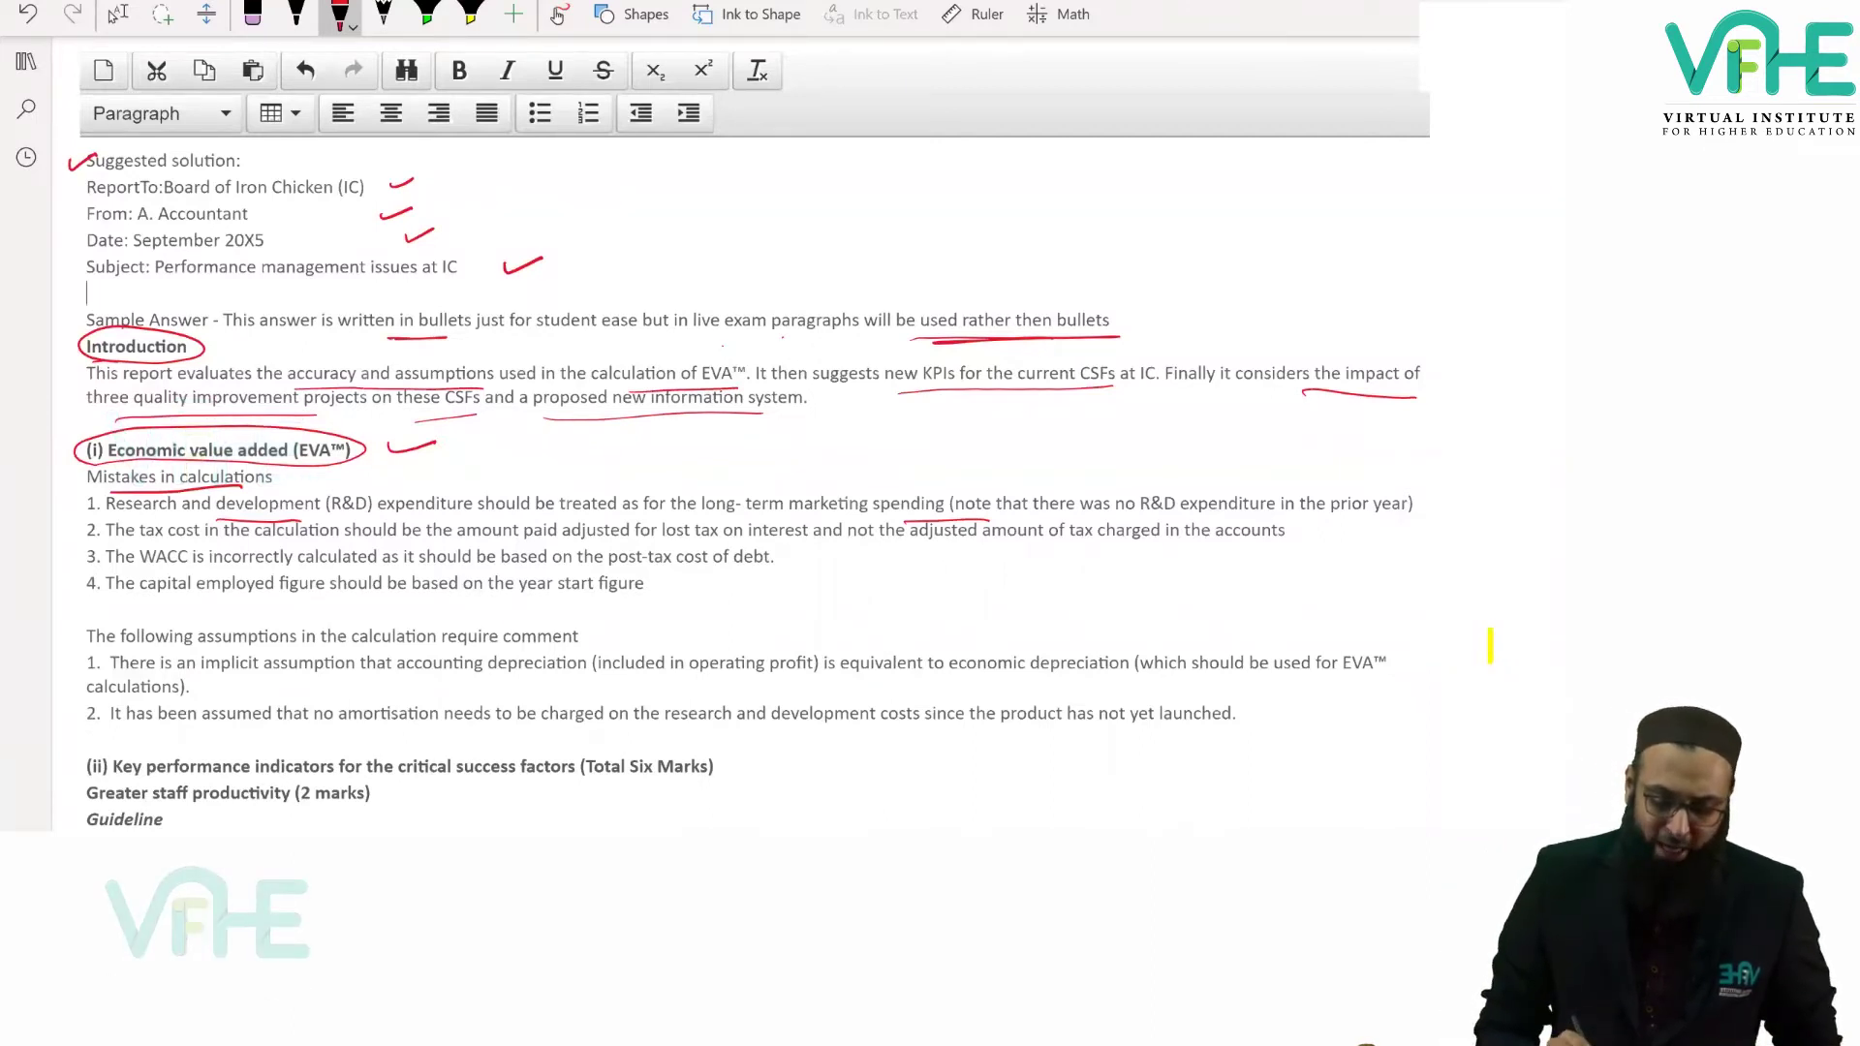
pyautogui.moveTo(662, 547); pyautogui.dragTo(1003, 548)
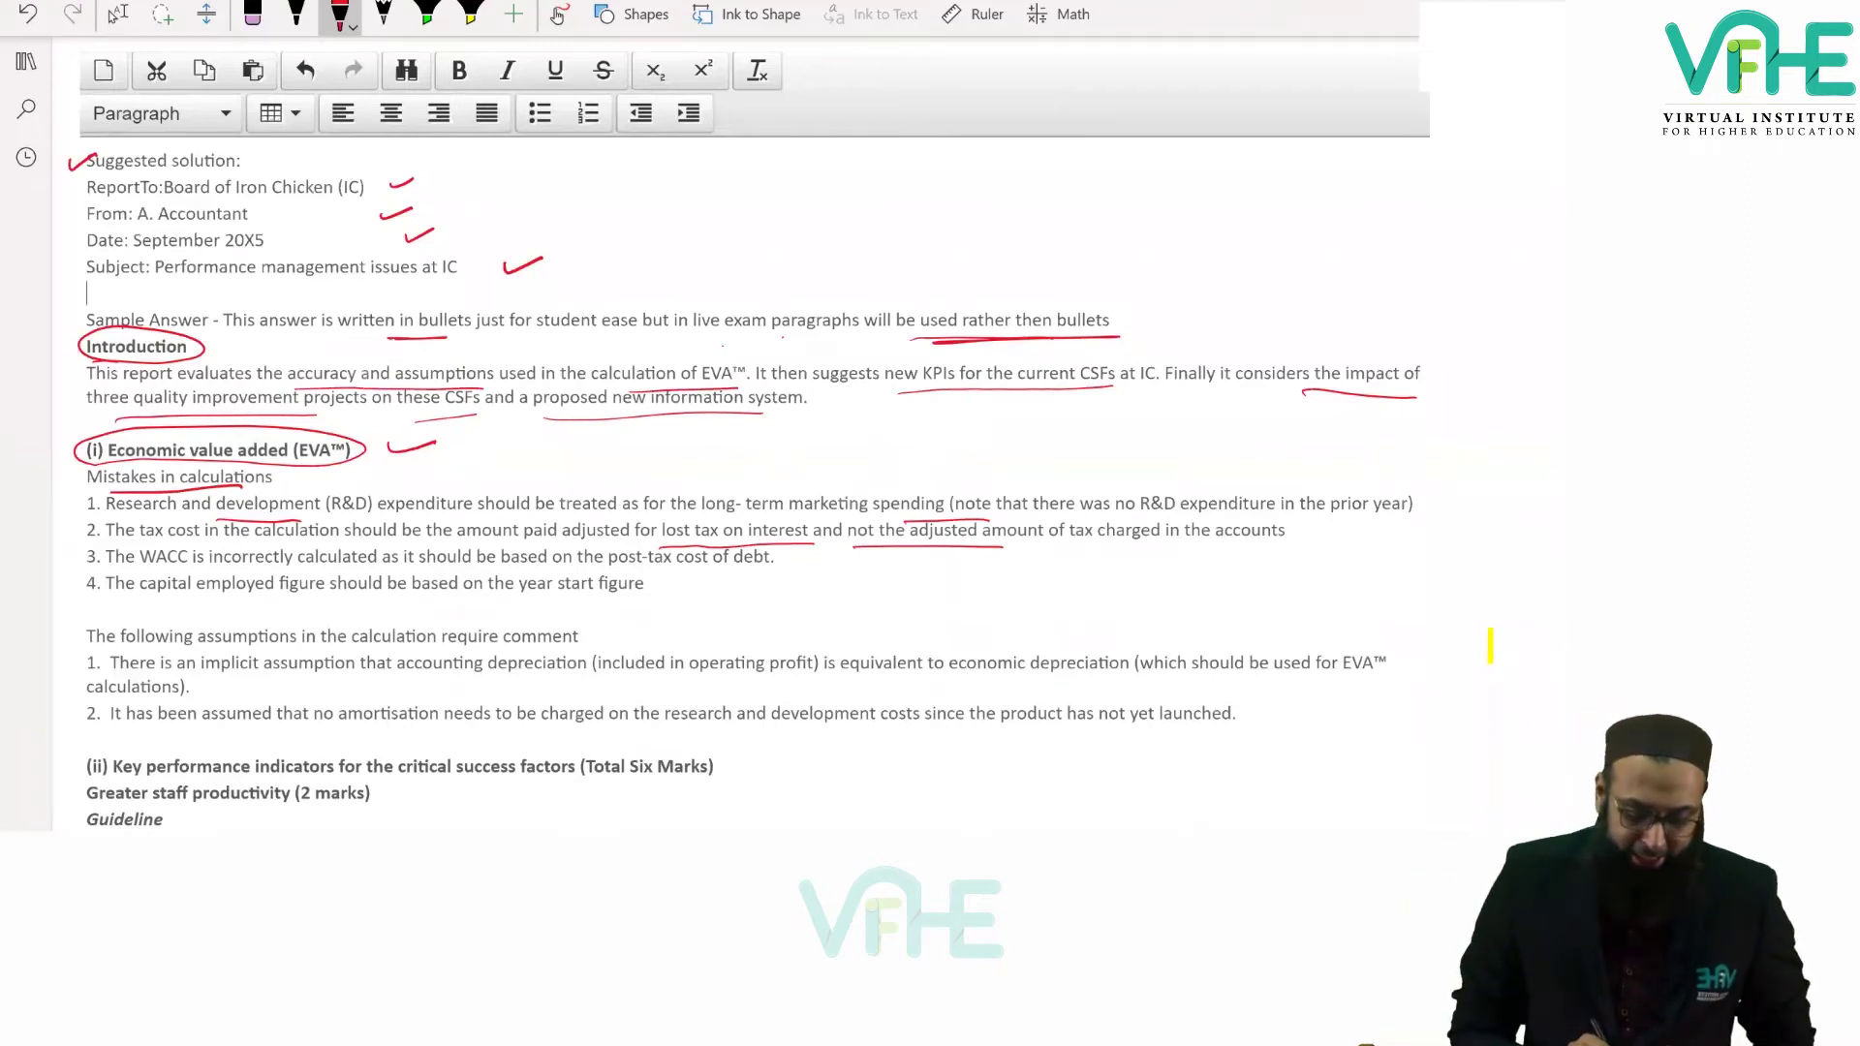
pyautogui.moveTo(358, 572); pyautogui.dragTo(453, 568)
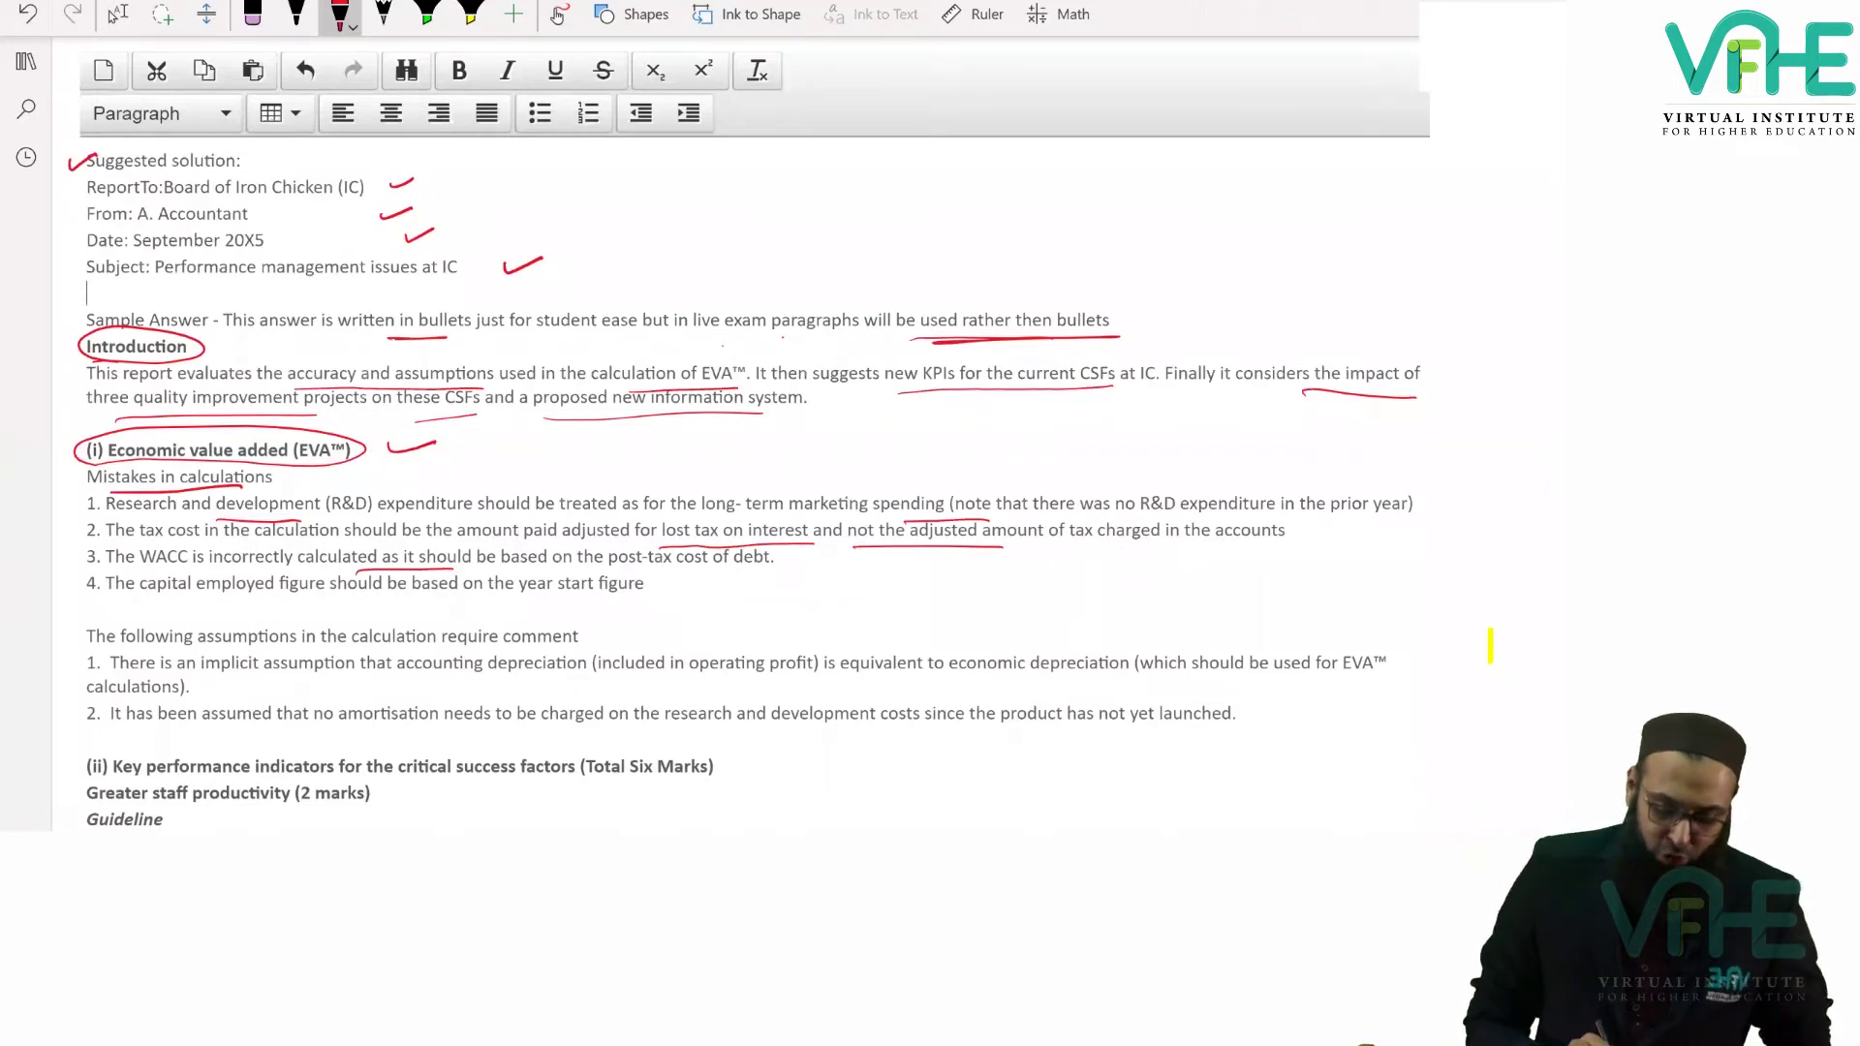
pyautogui.moveTo(472, 600); pyautogui.dragTo(629, 601)
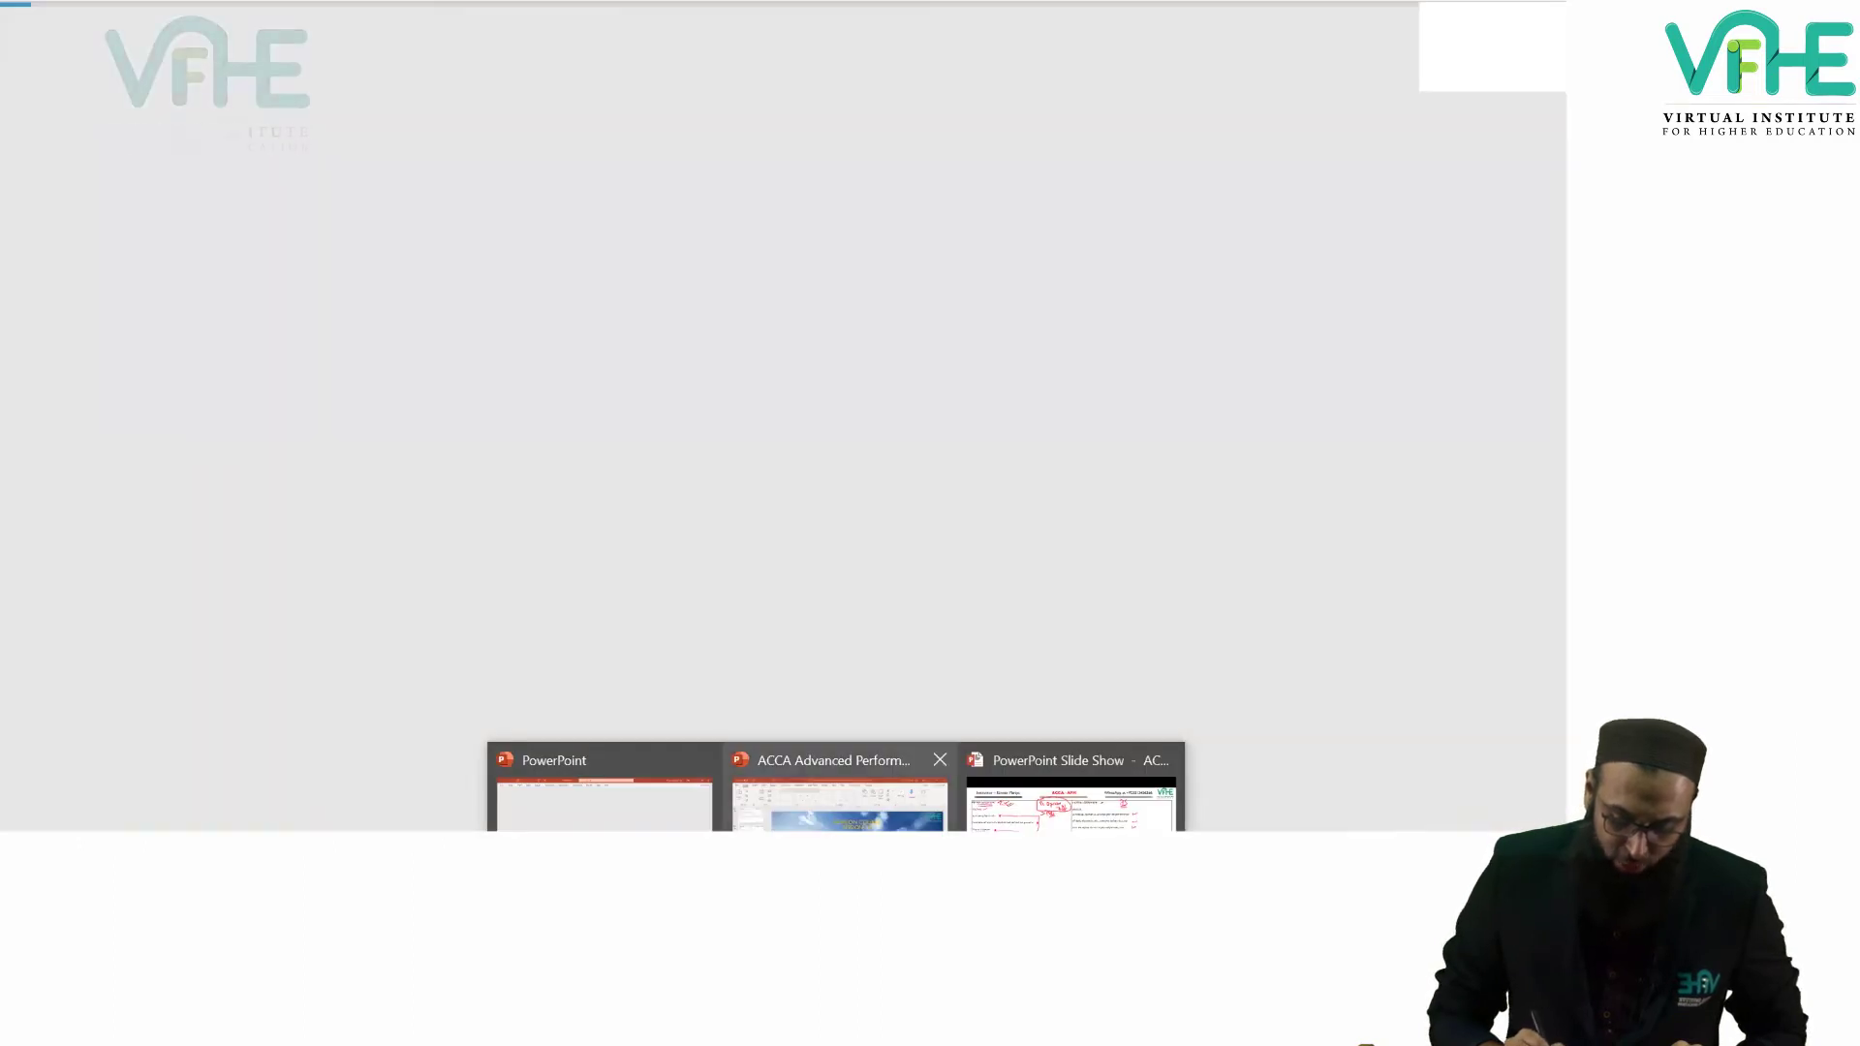
# Consult the NOPAT and capital employed adjustments slide in the PowerPoint slide show and return to the Pearson VUE exam in Chrome.
pyautogui.click(1075, 788)
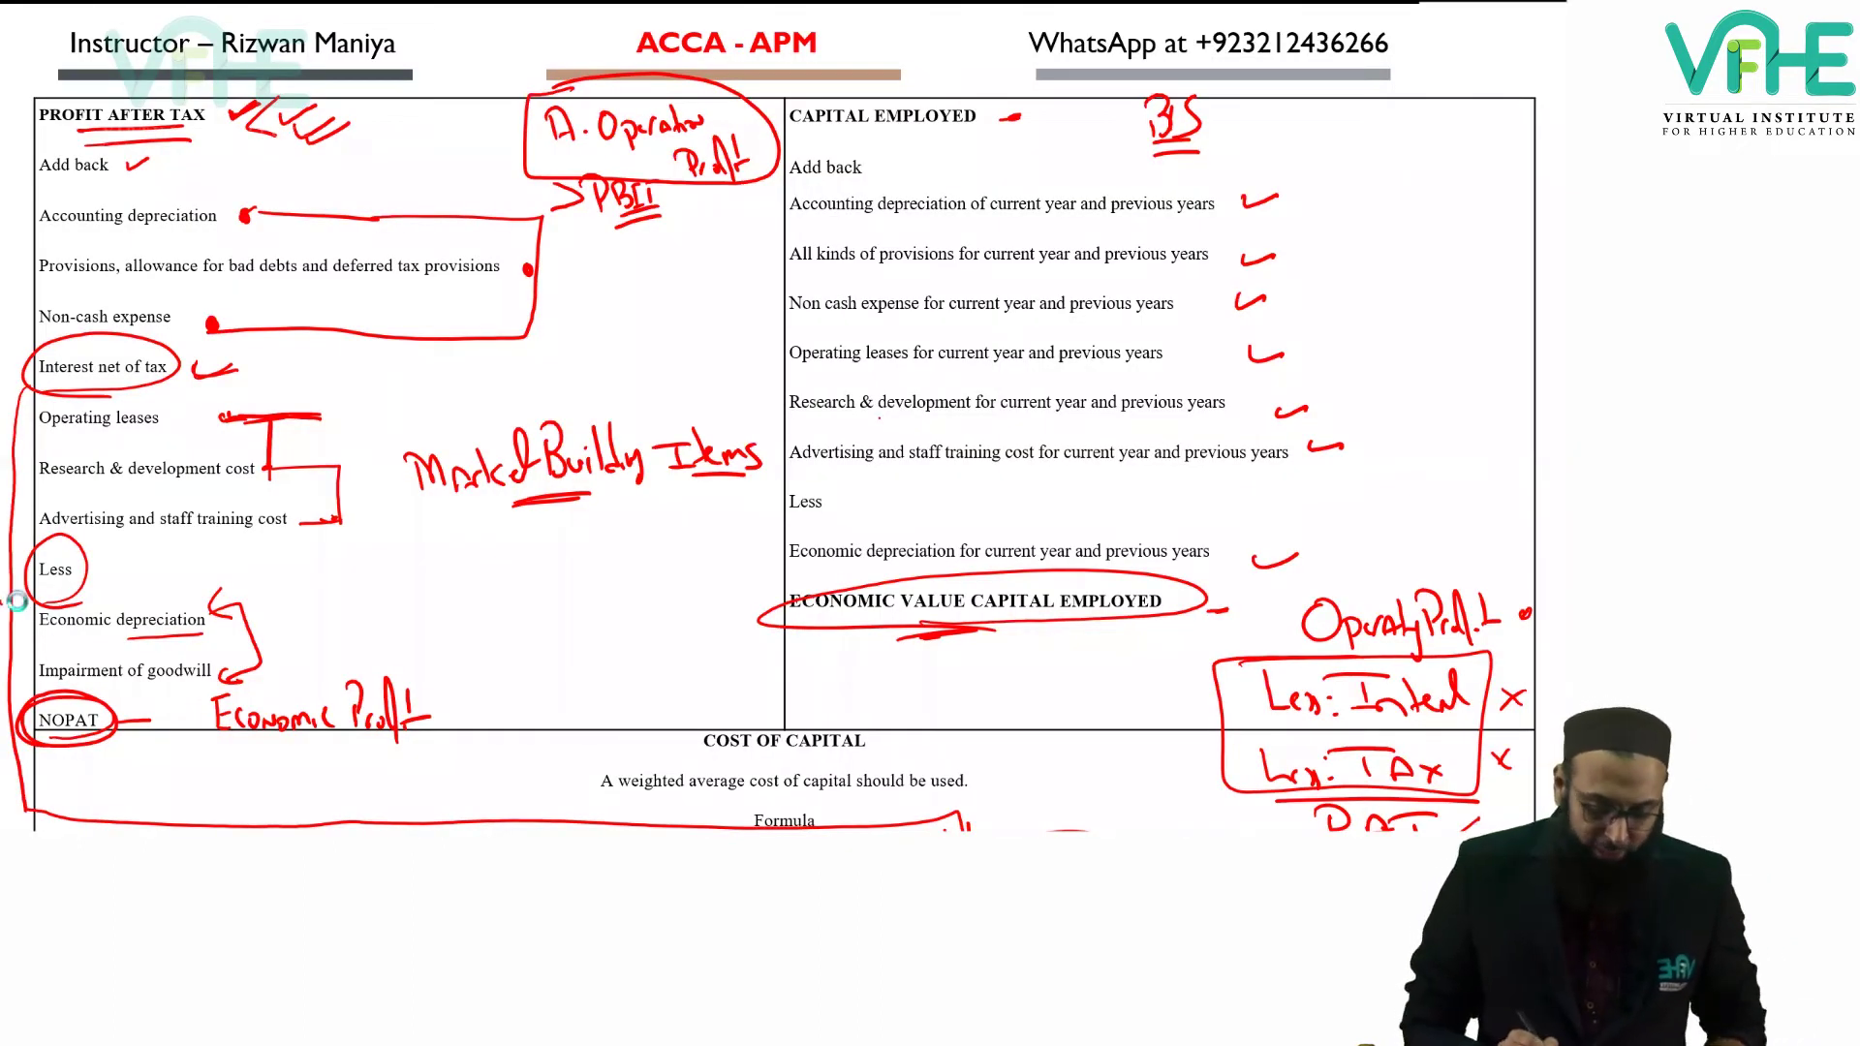
pyautogui.press('super+Tab')
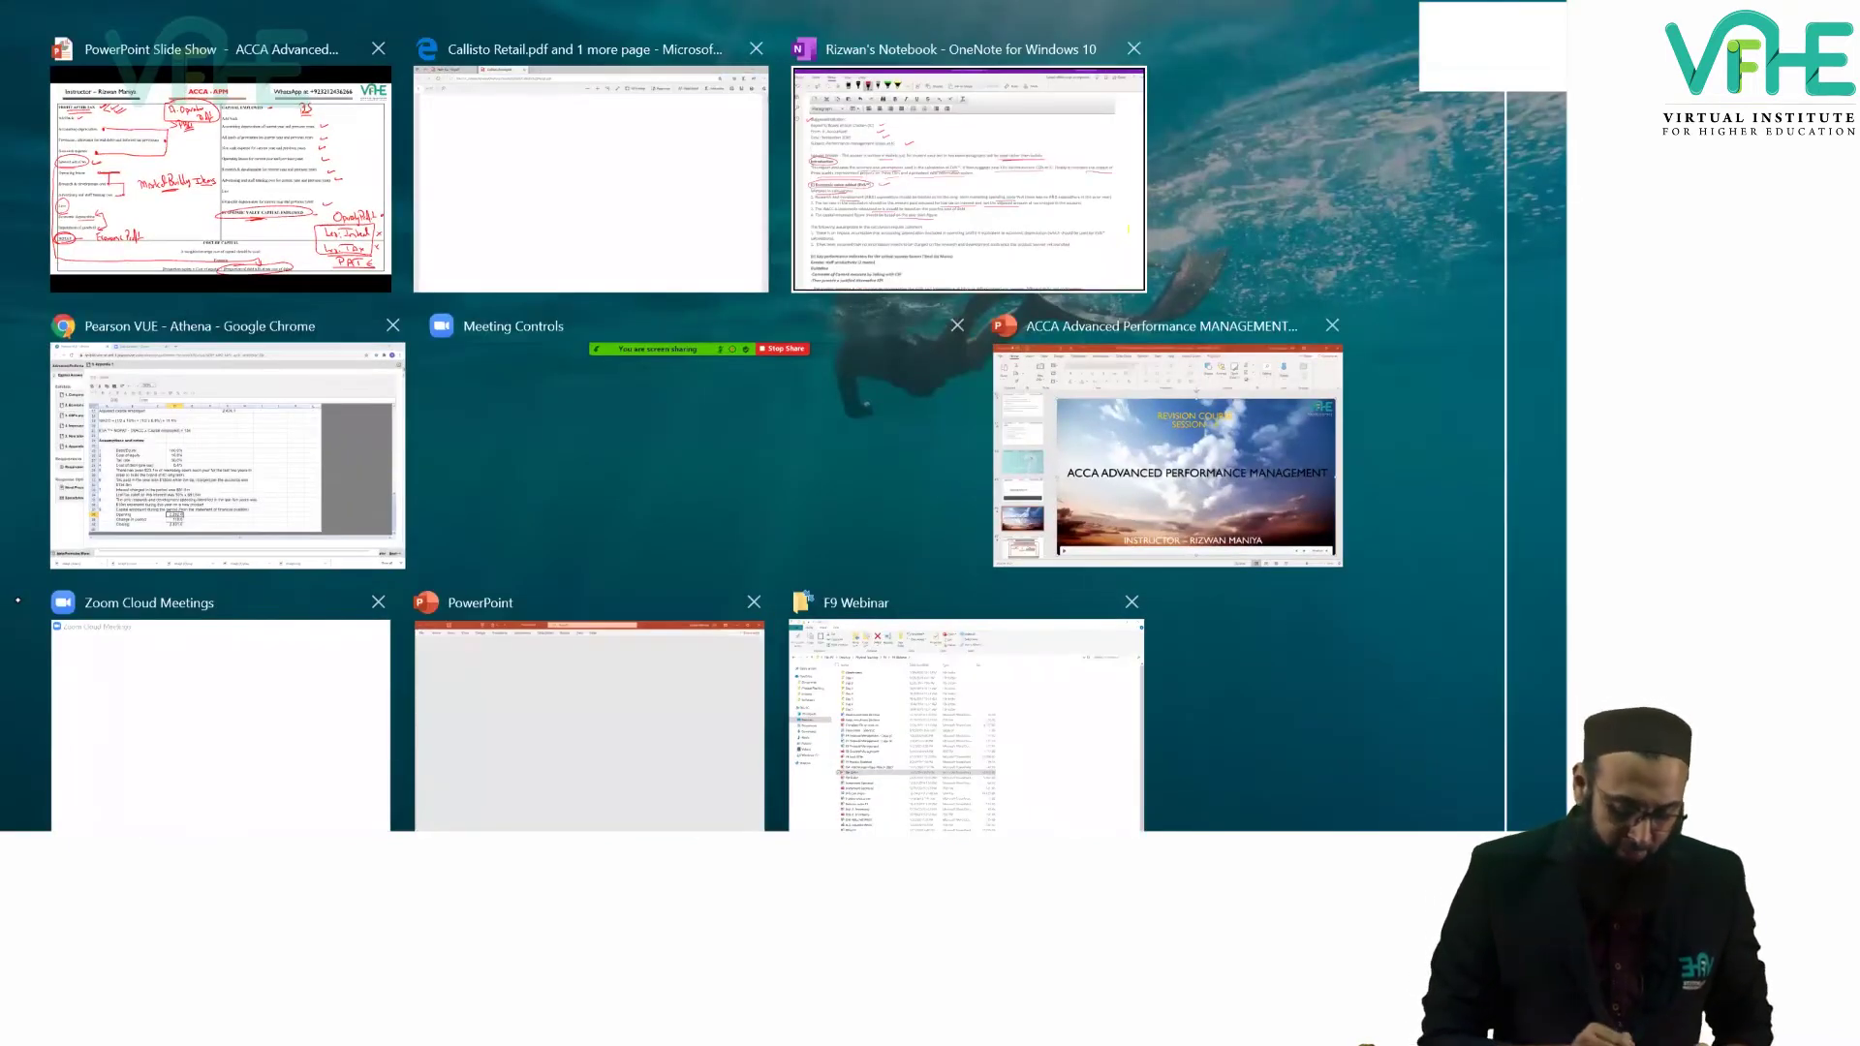
pyautogui.press('Down')
pyautogui.press('Return')
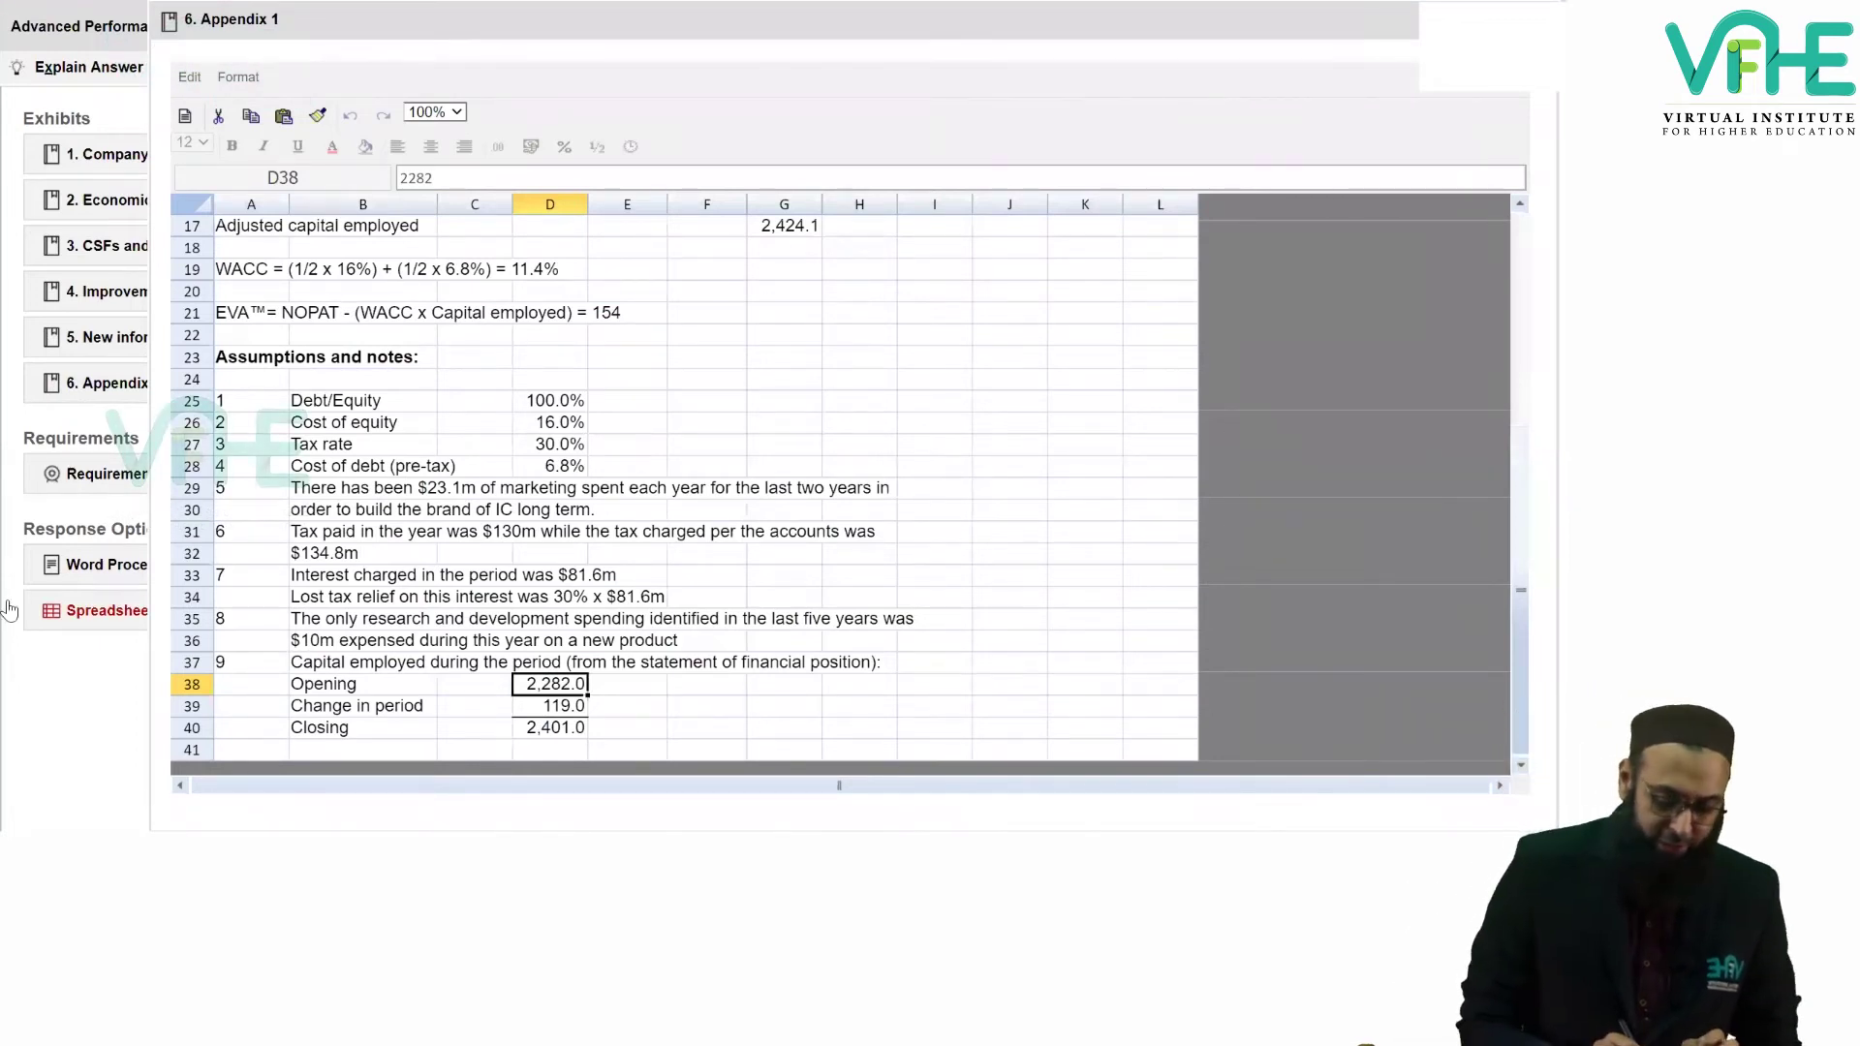
# Open the blank response spreadsheet and enter the heading "Part A" in cell A1.
pyautogui.click(12, 611)
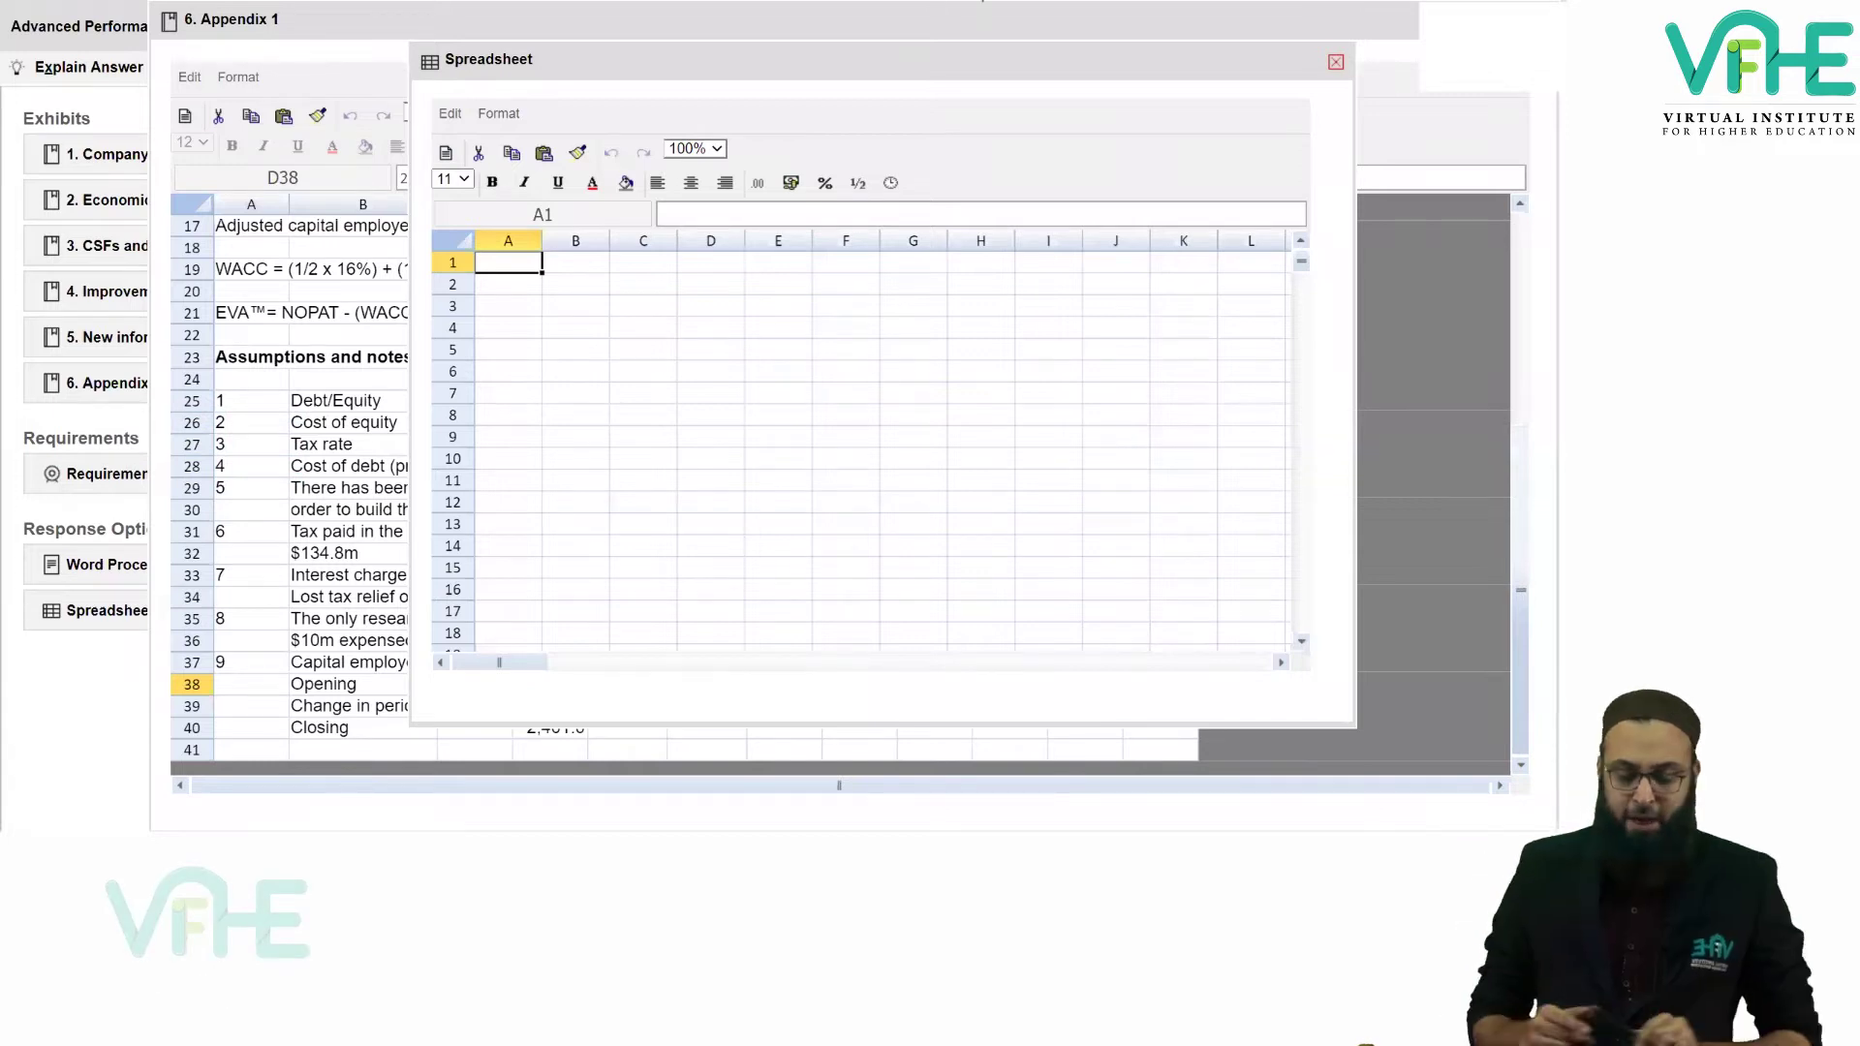
pyautogui.click(861, 233)
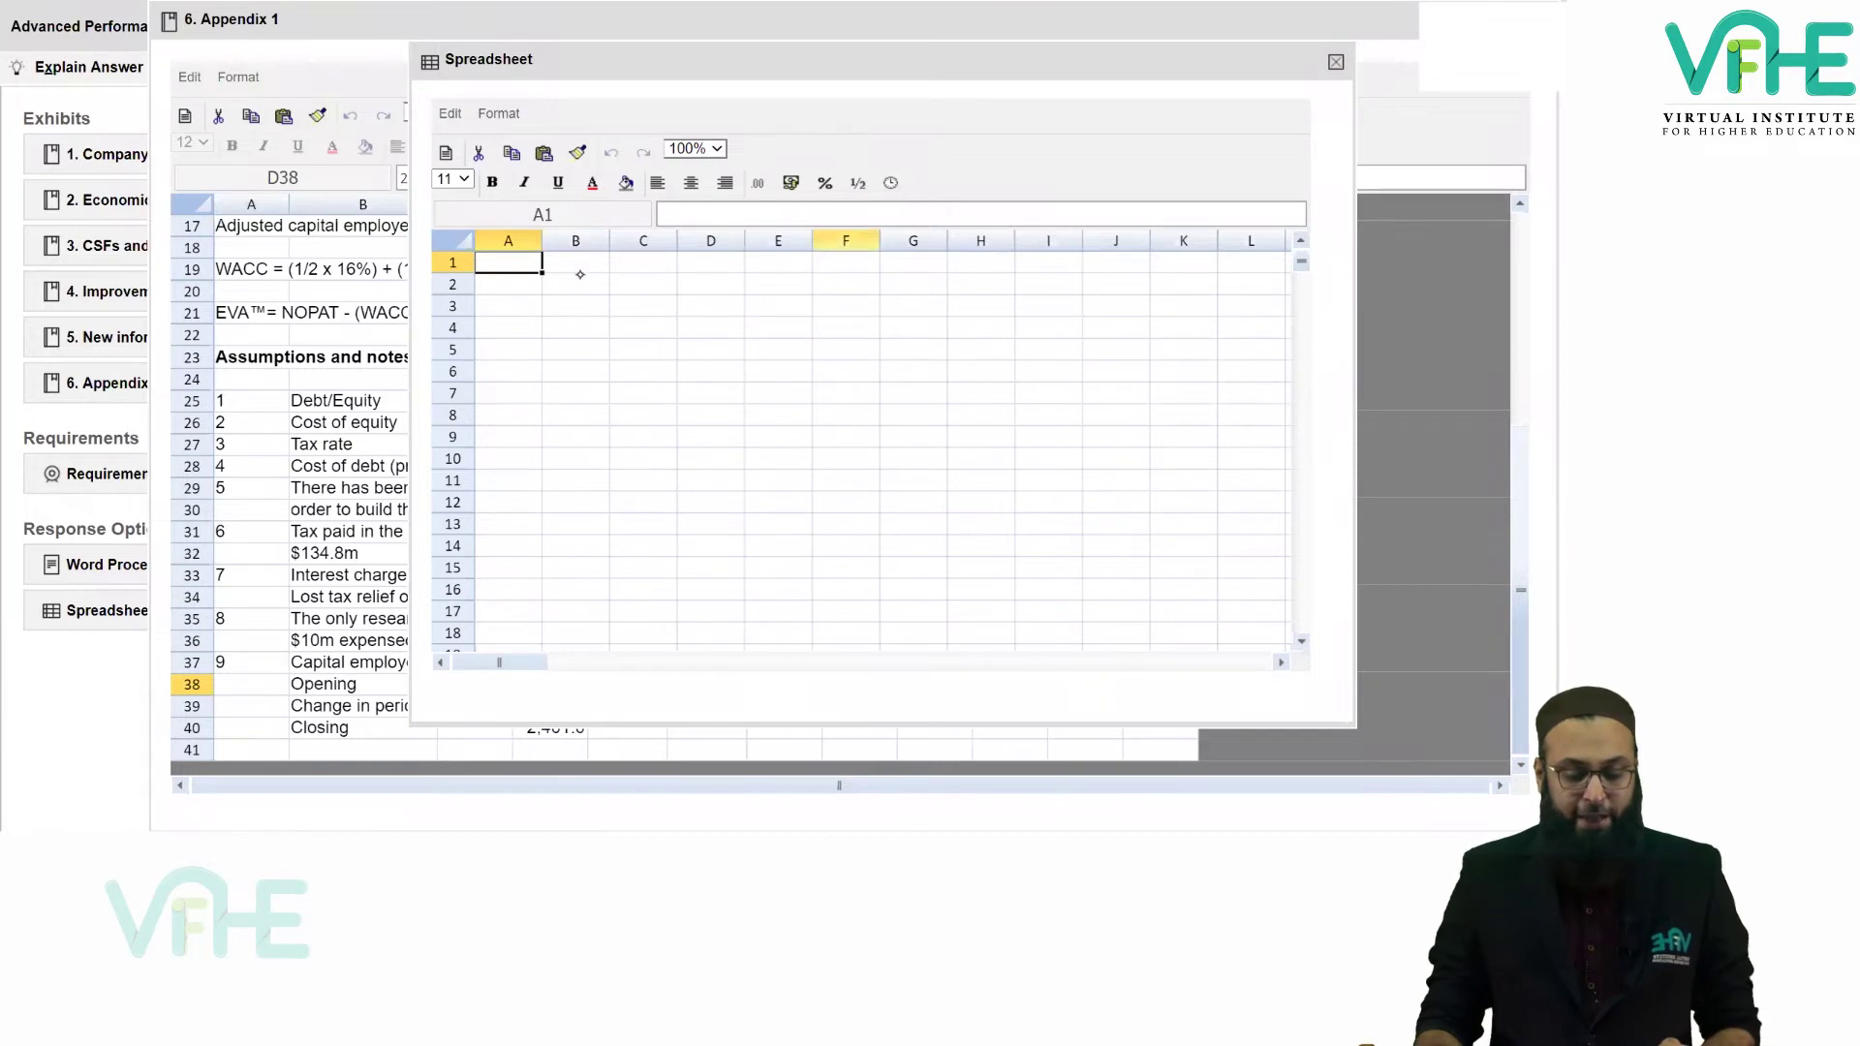
pyautogui.click(511, 263)
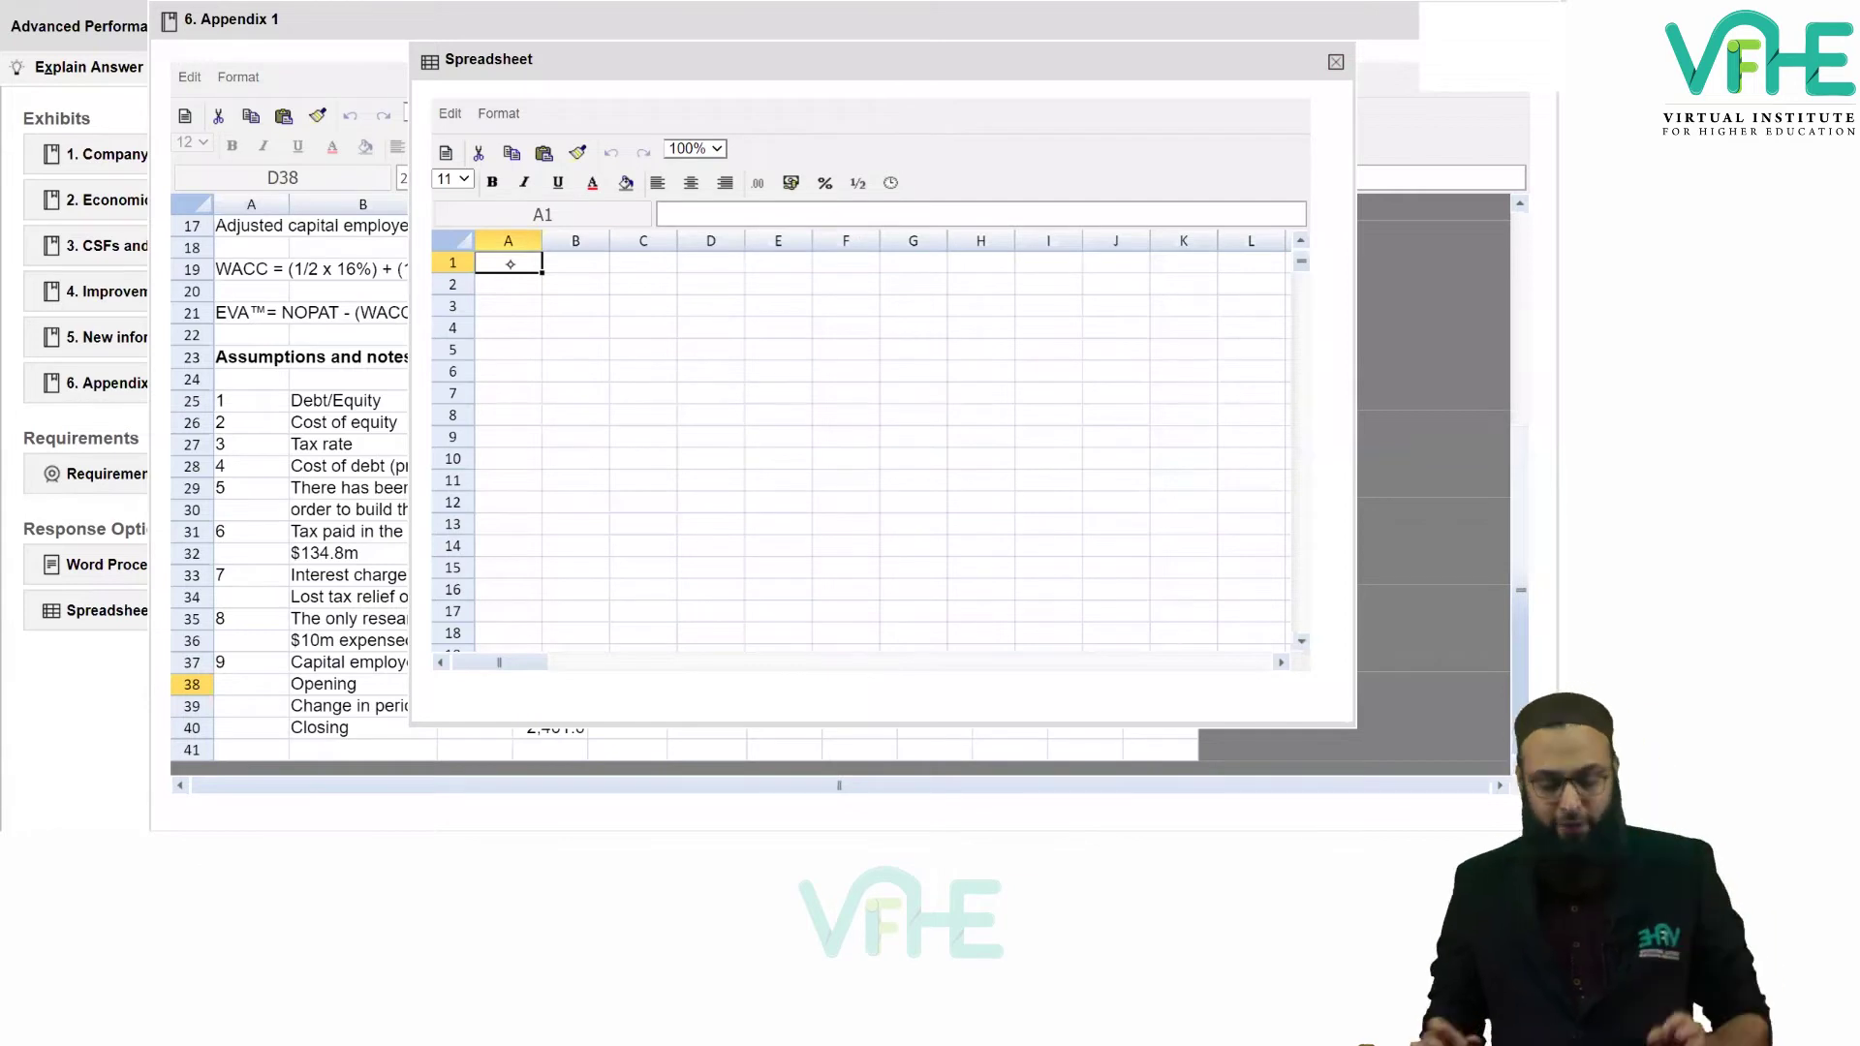
pyautogui.write('pAR')
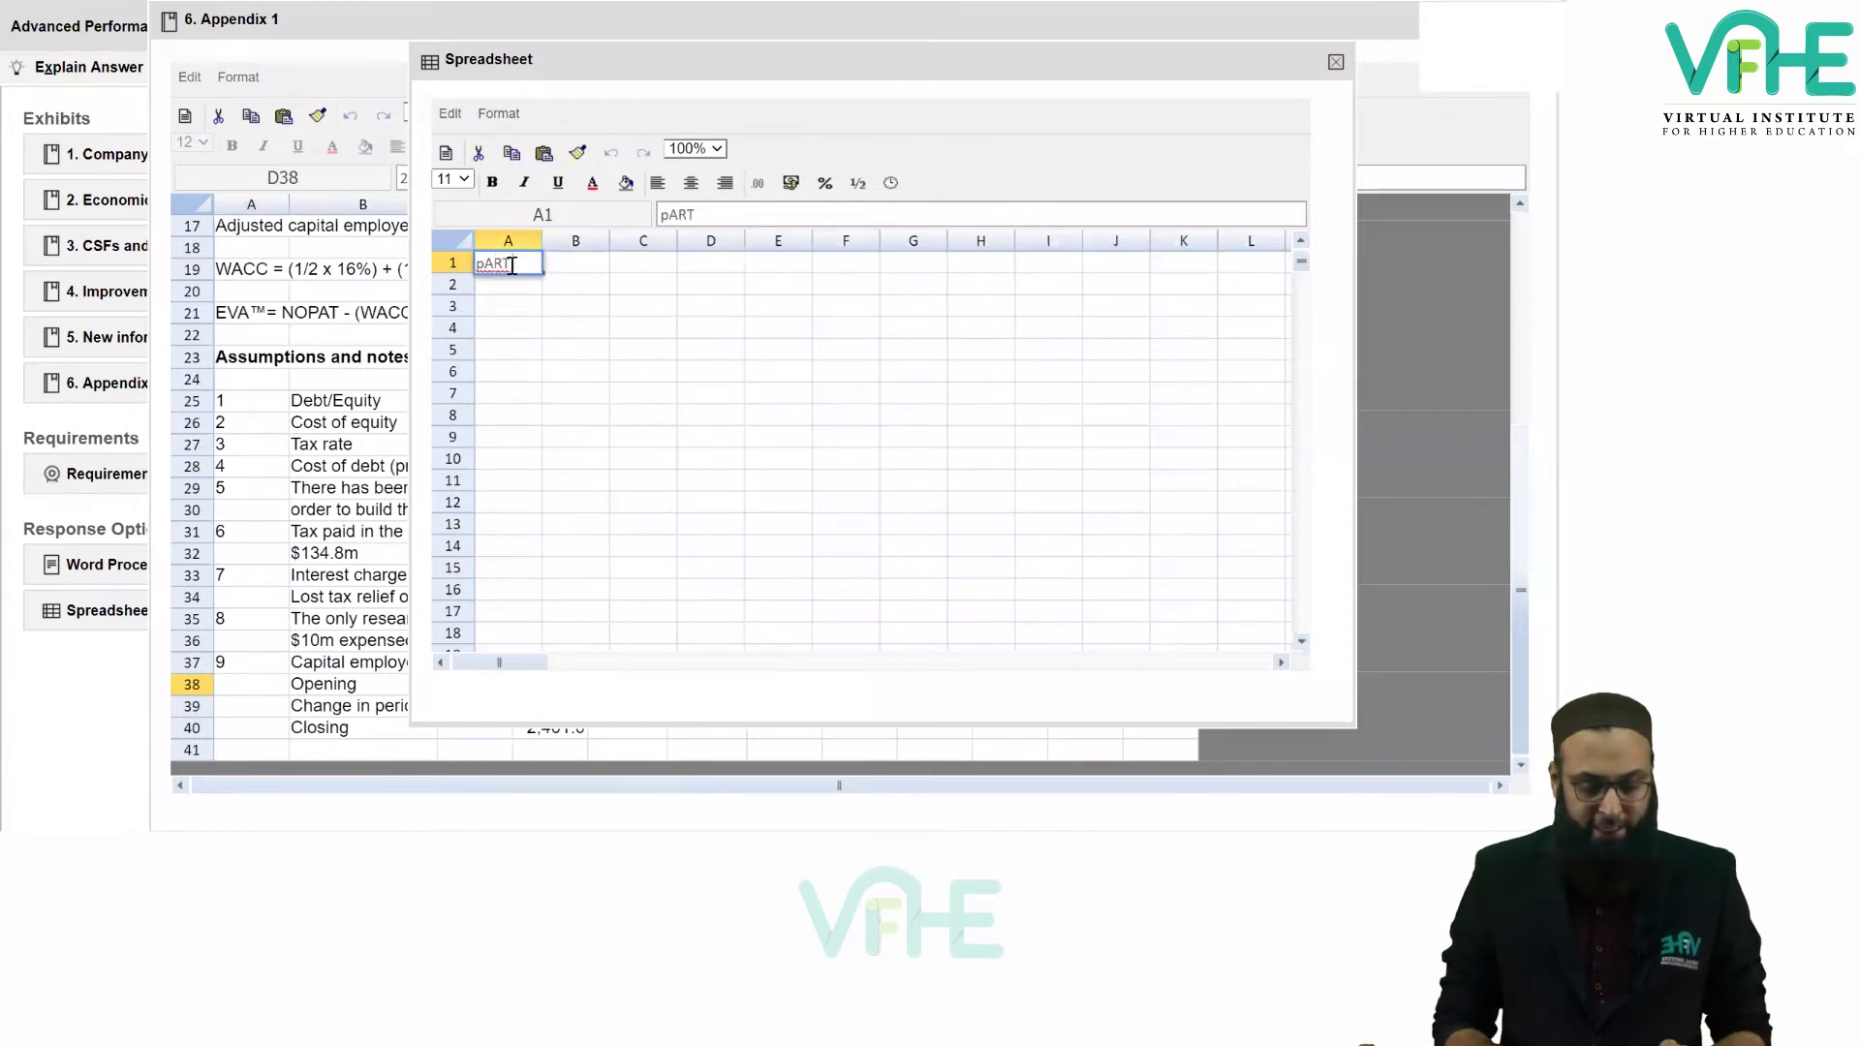
pyautogui.press('BackSpace')
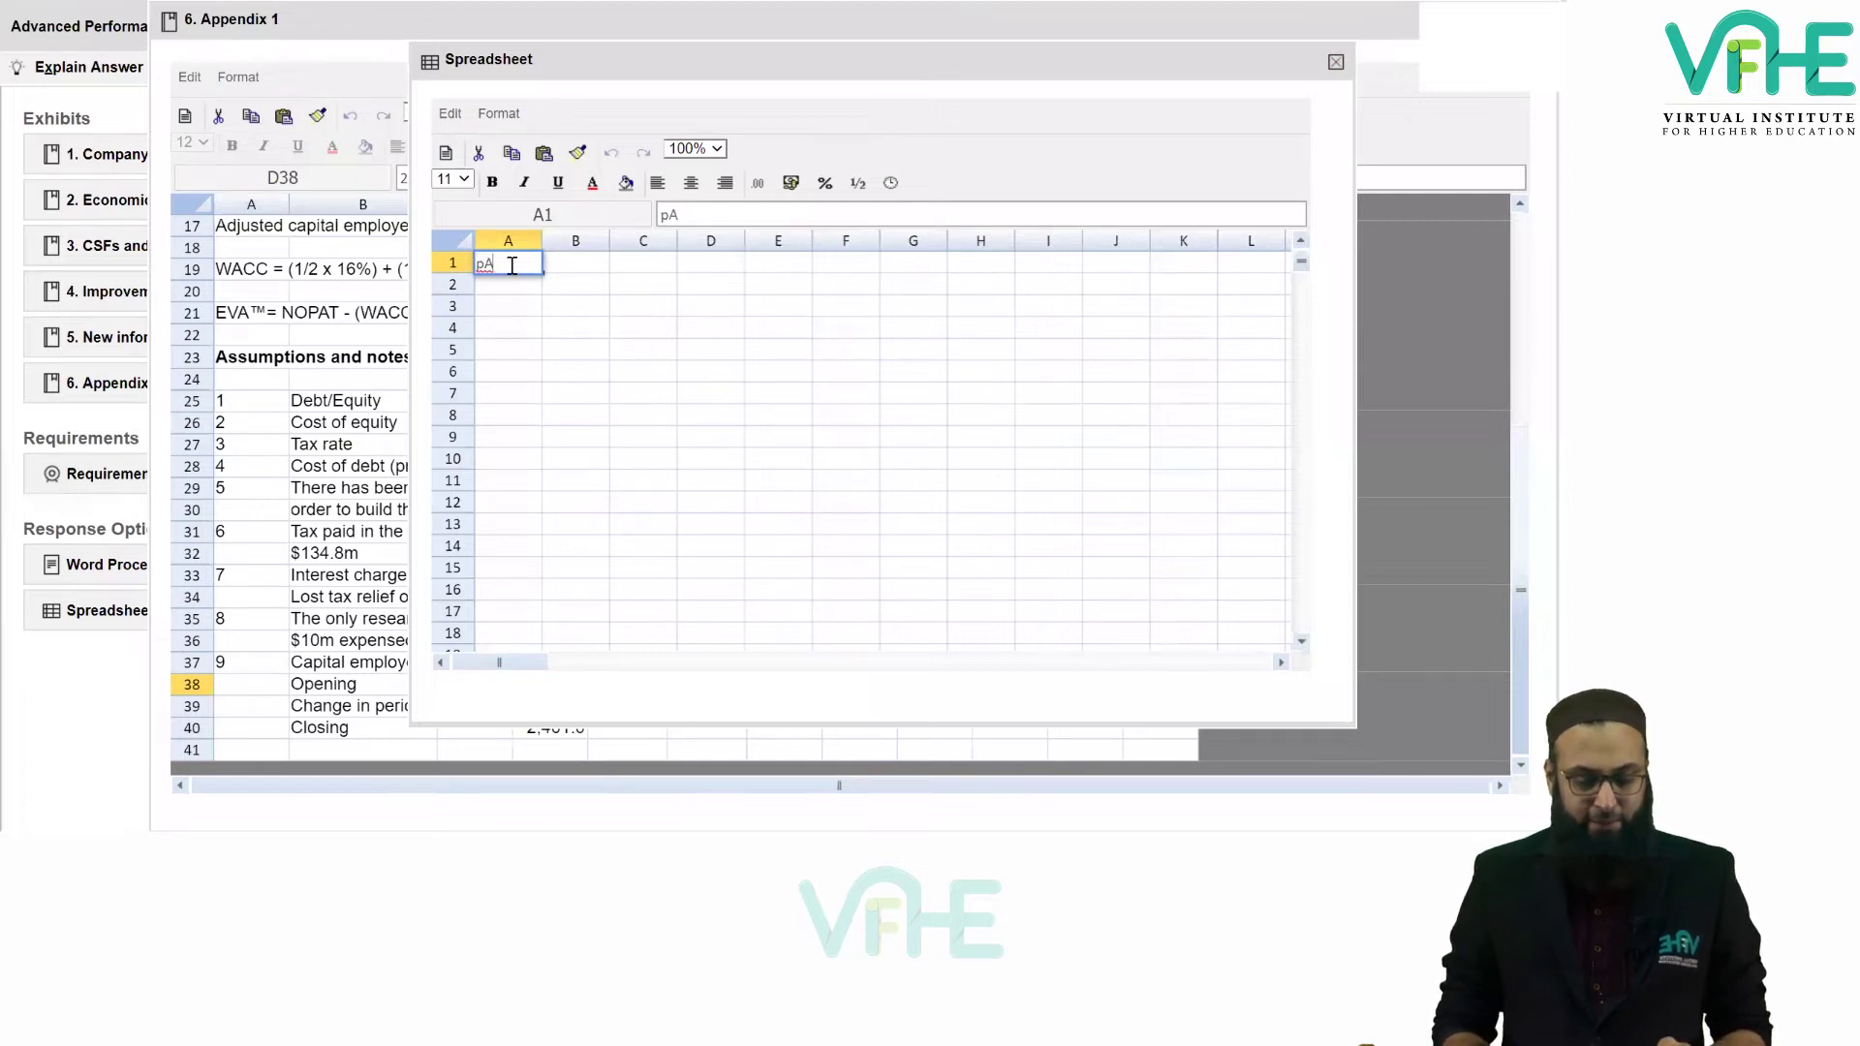
pyautogui.press('BackSpace')
pyautogui.press('BackSpace')
pyautogui.write('Part A')
pyautogui.press('Return')
pyautogui.press('Return')
# Enter the title "Revised Calculation of EVA" in cell B3.
pyautogui.press('Tab')
pyautogui.write('Re')
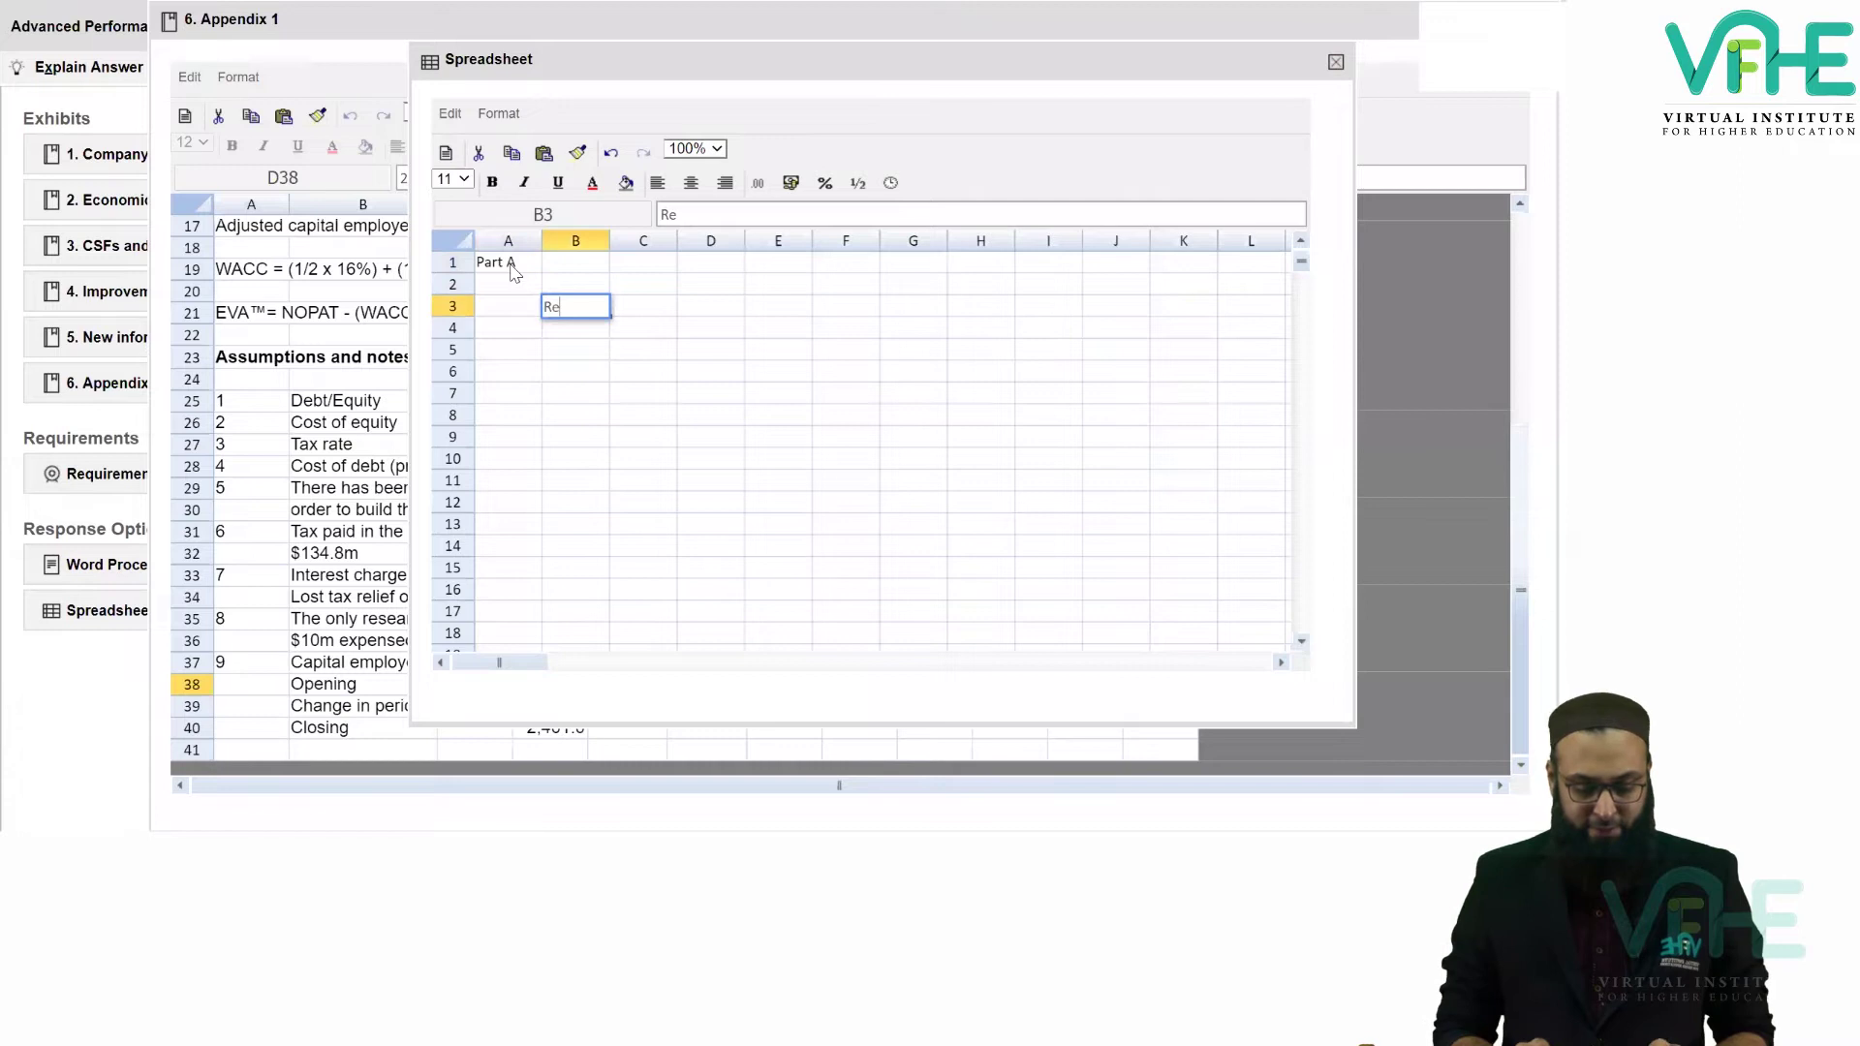
pyautogui.write('vised Cal')
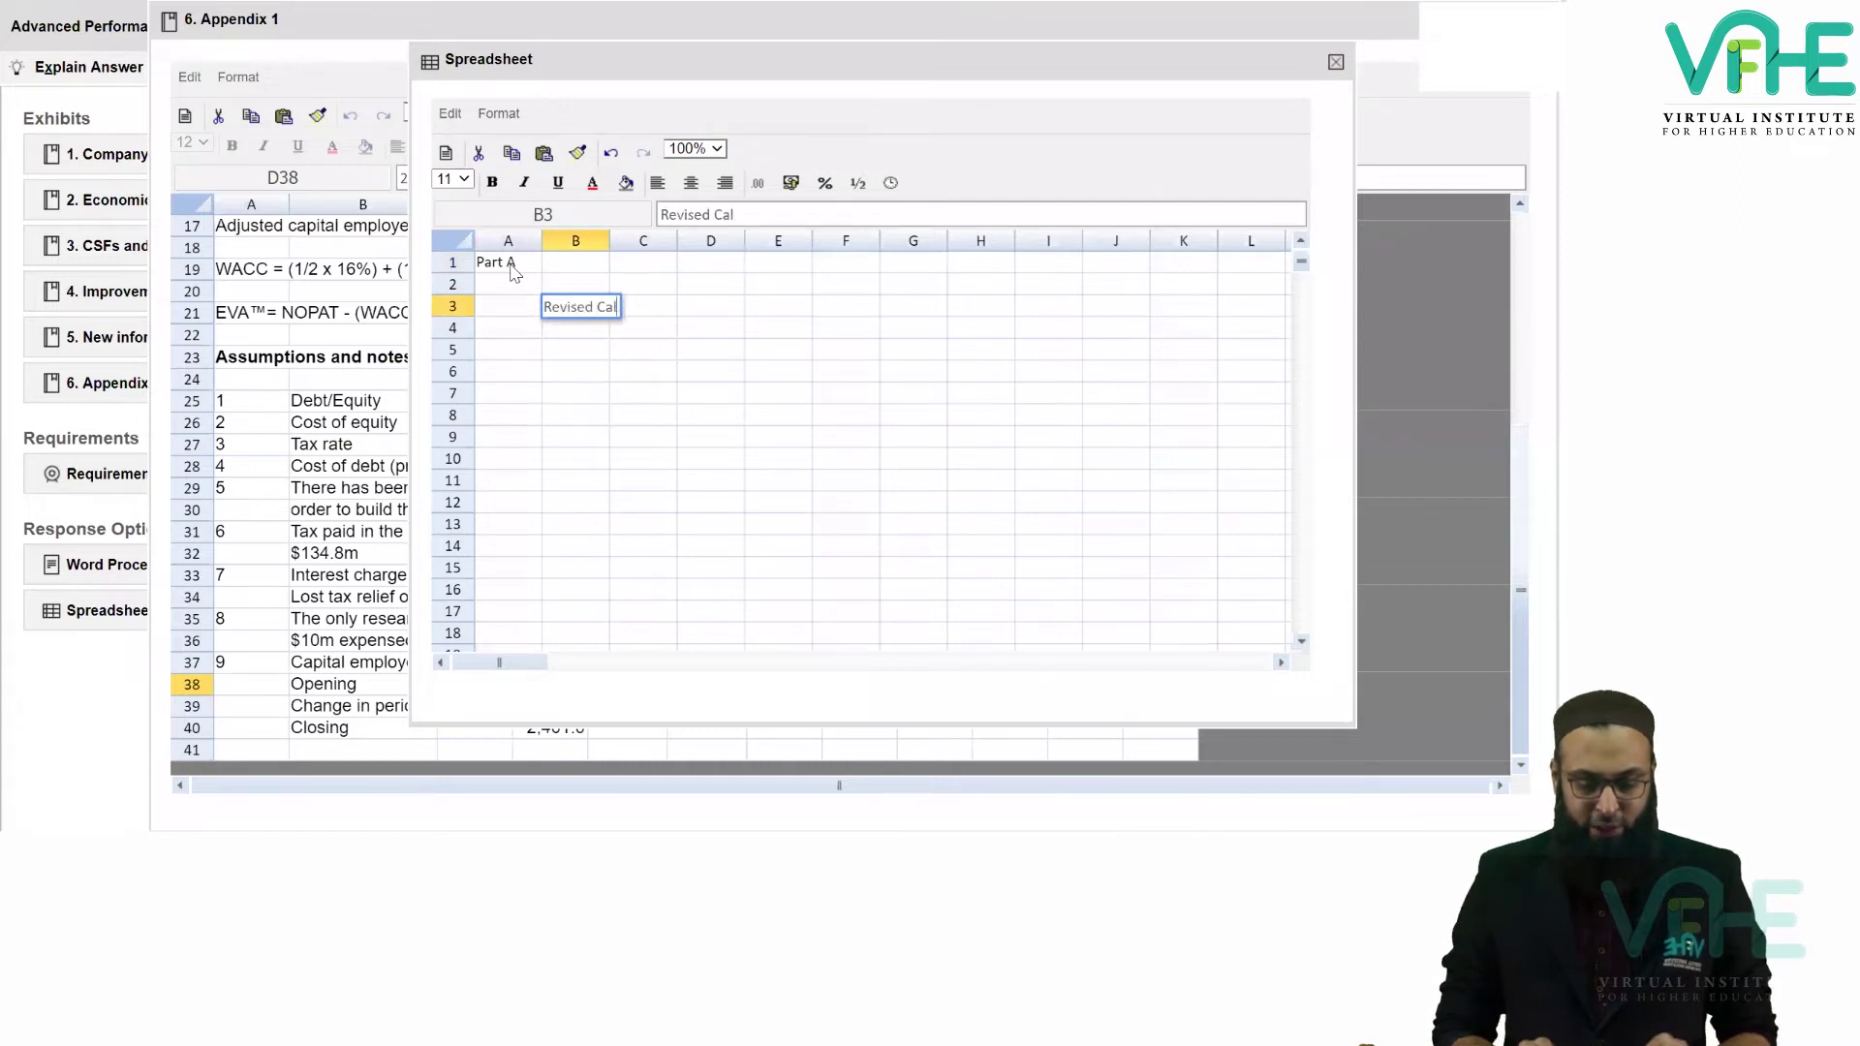
pyautogui.write('culation')
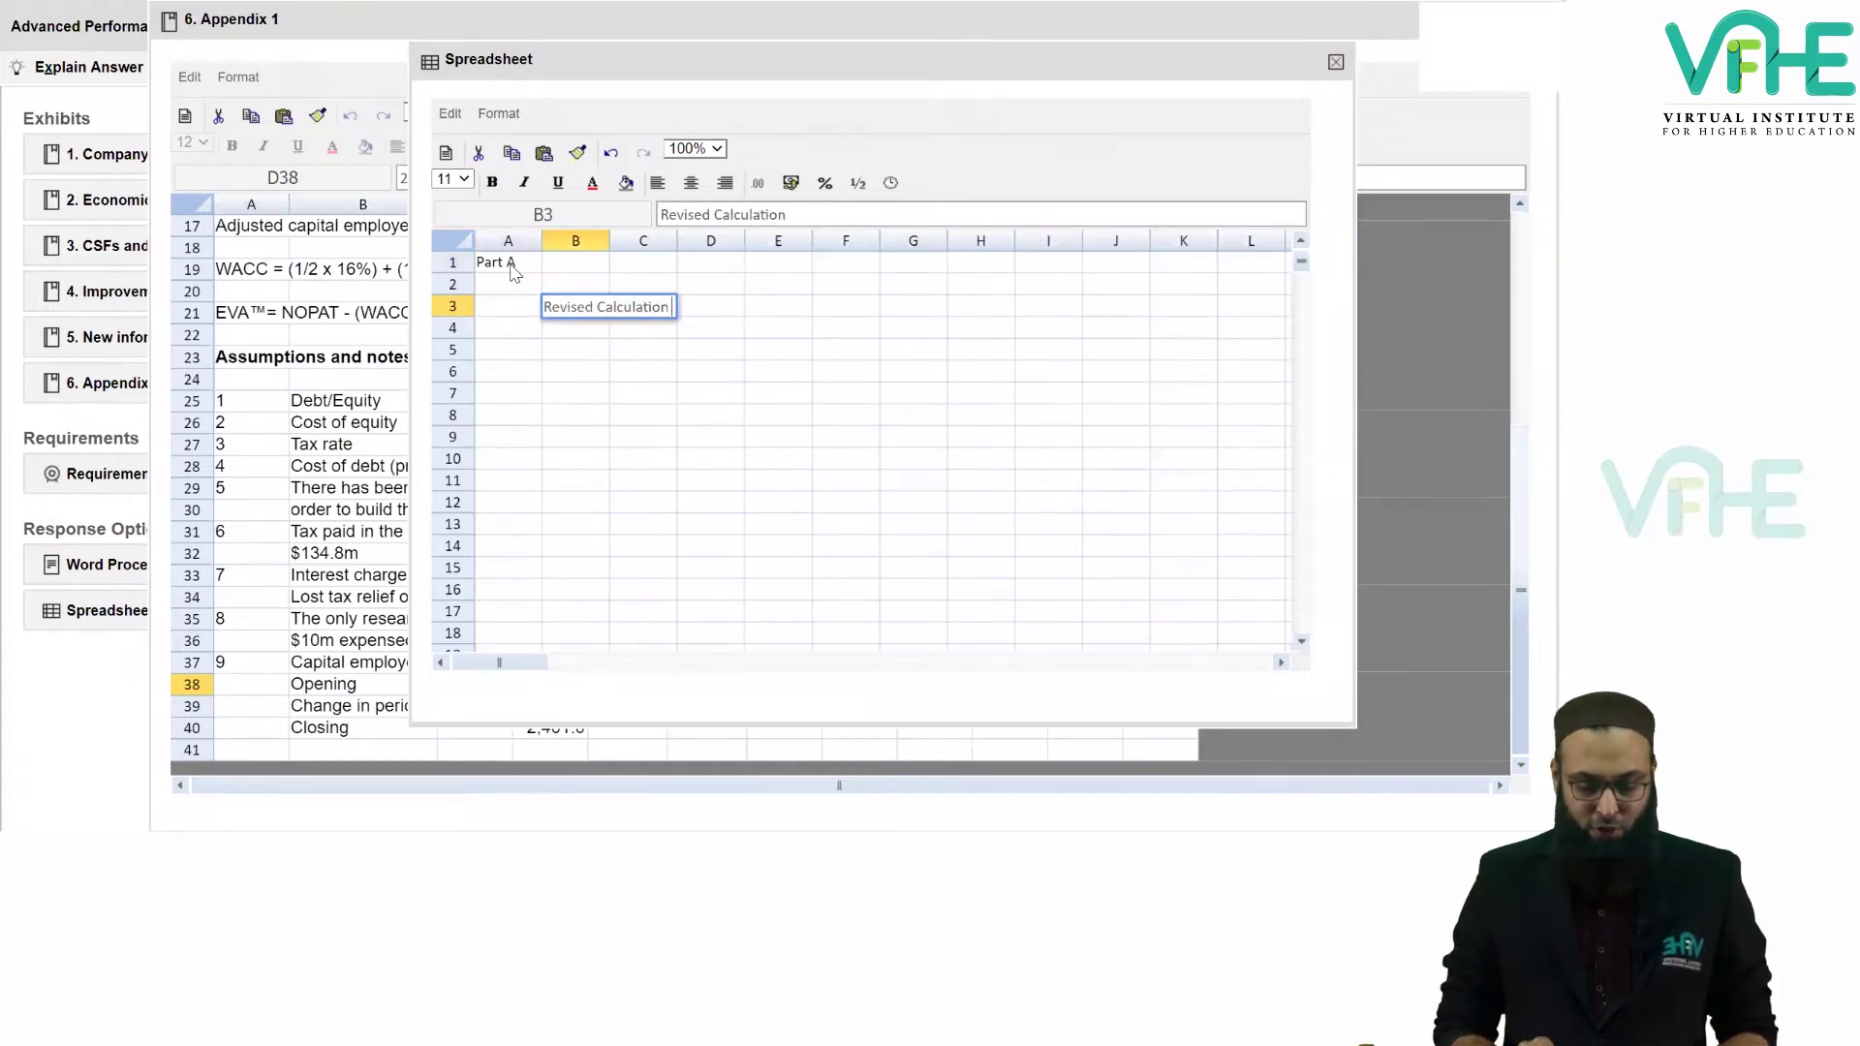
pyautogui.write(' of EVA')
pyautogui.press('Return')
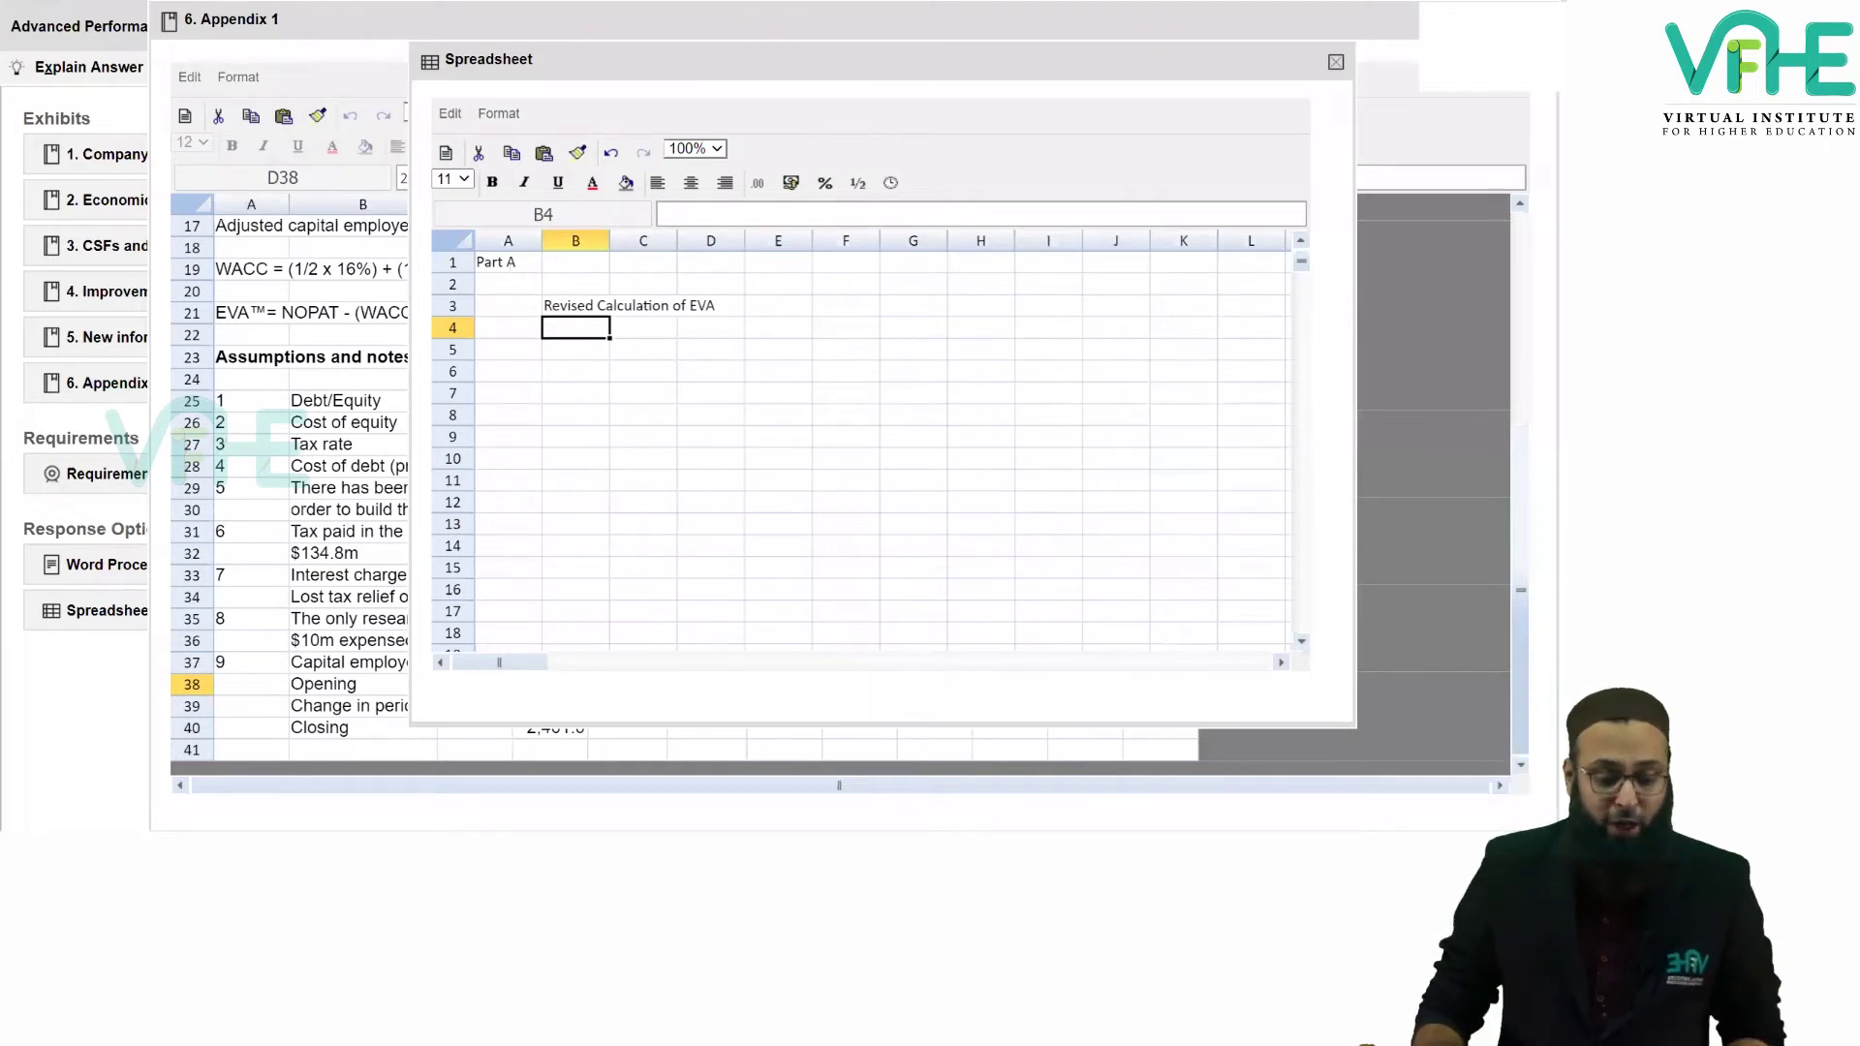
# Copy the economic value added calculation in range A1:H18 of the Appendix 1 exhibit.
pyautogui.click(306, 27)
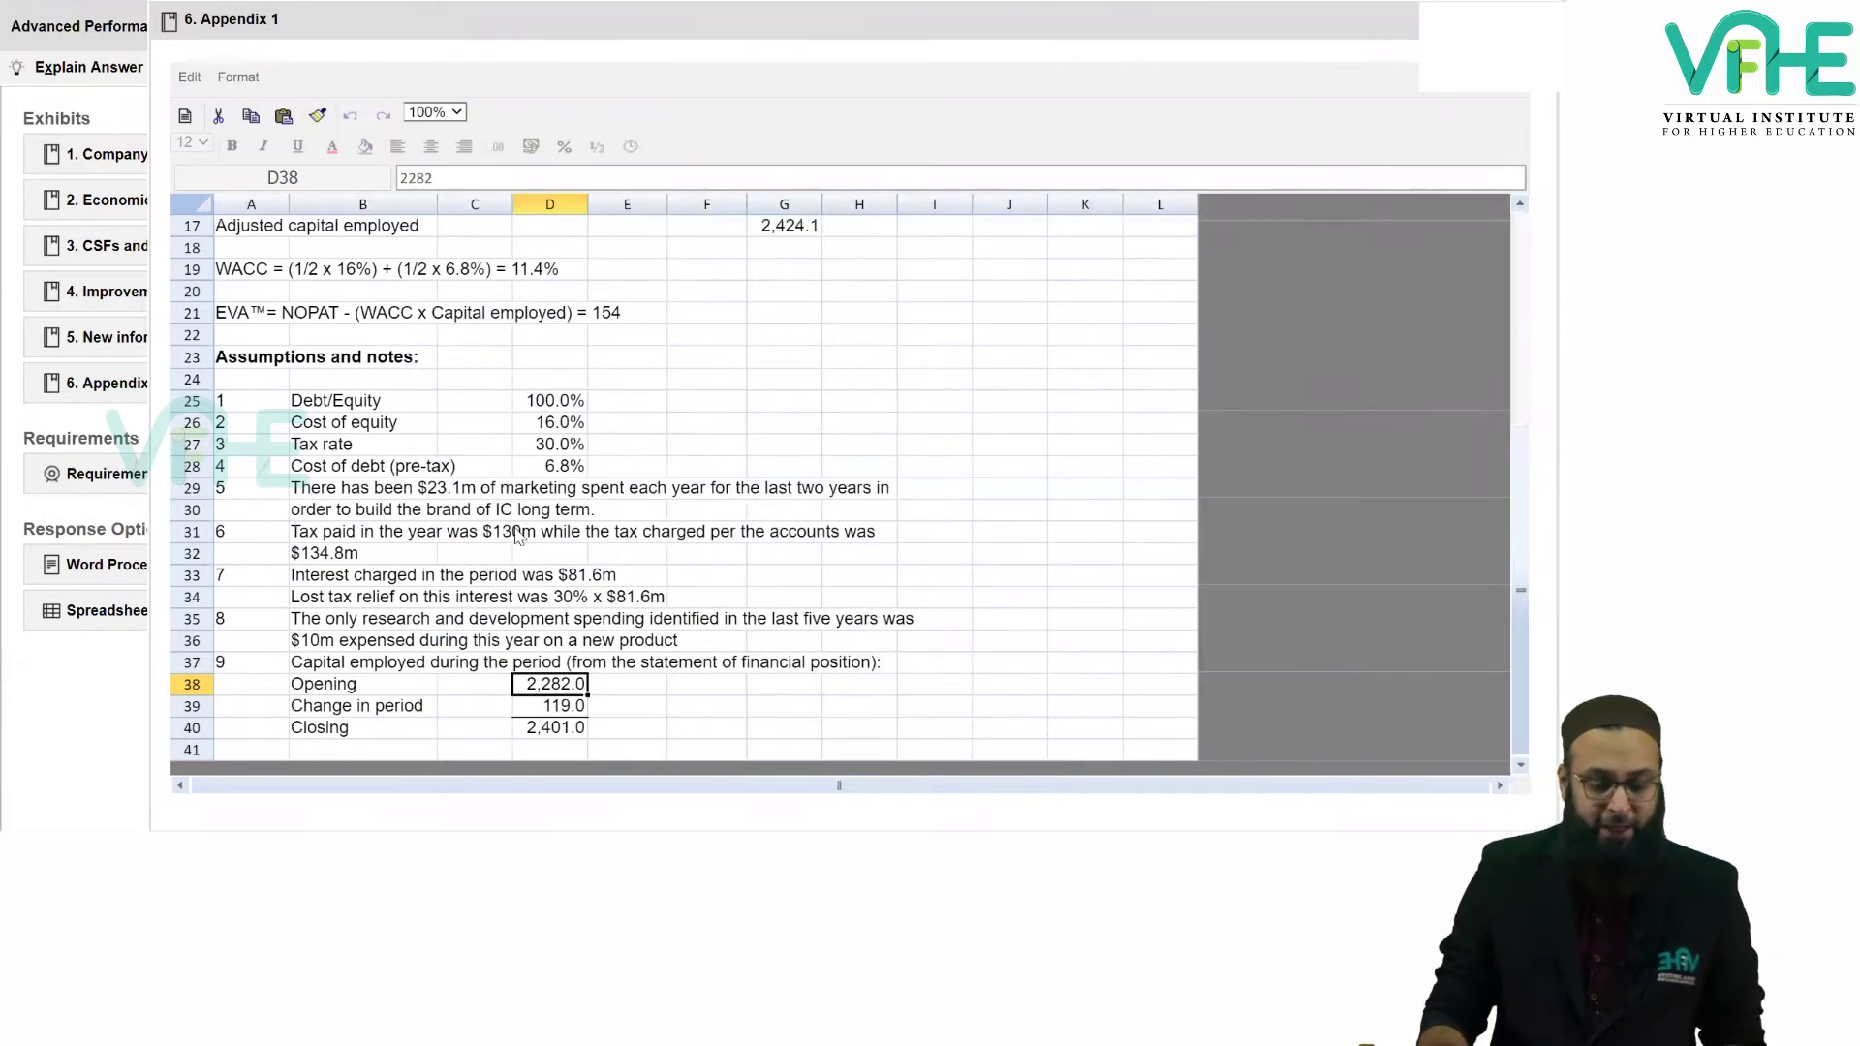
pyautogui.scroll(5, 339, 268)
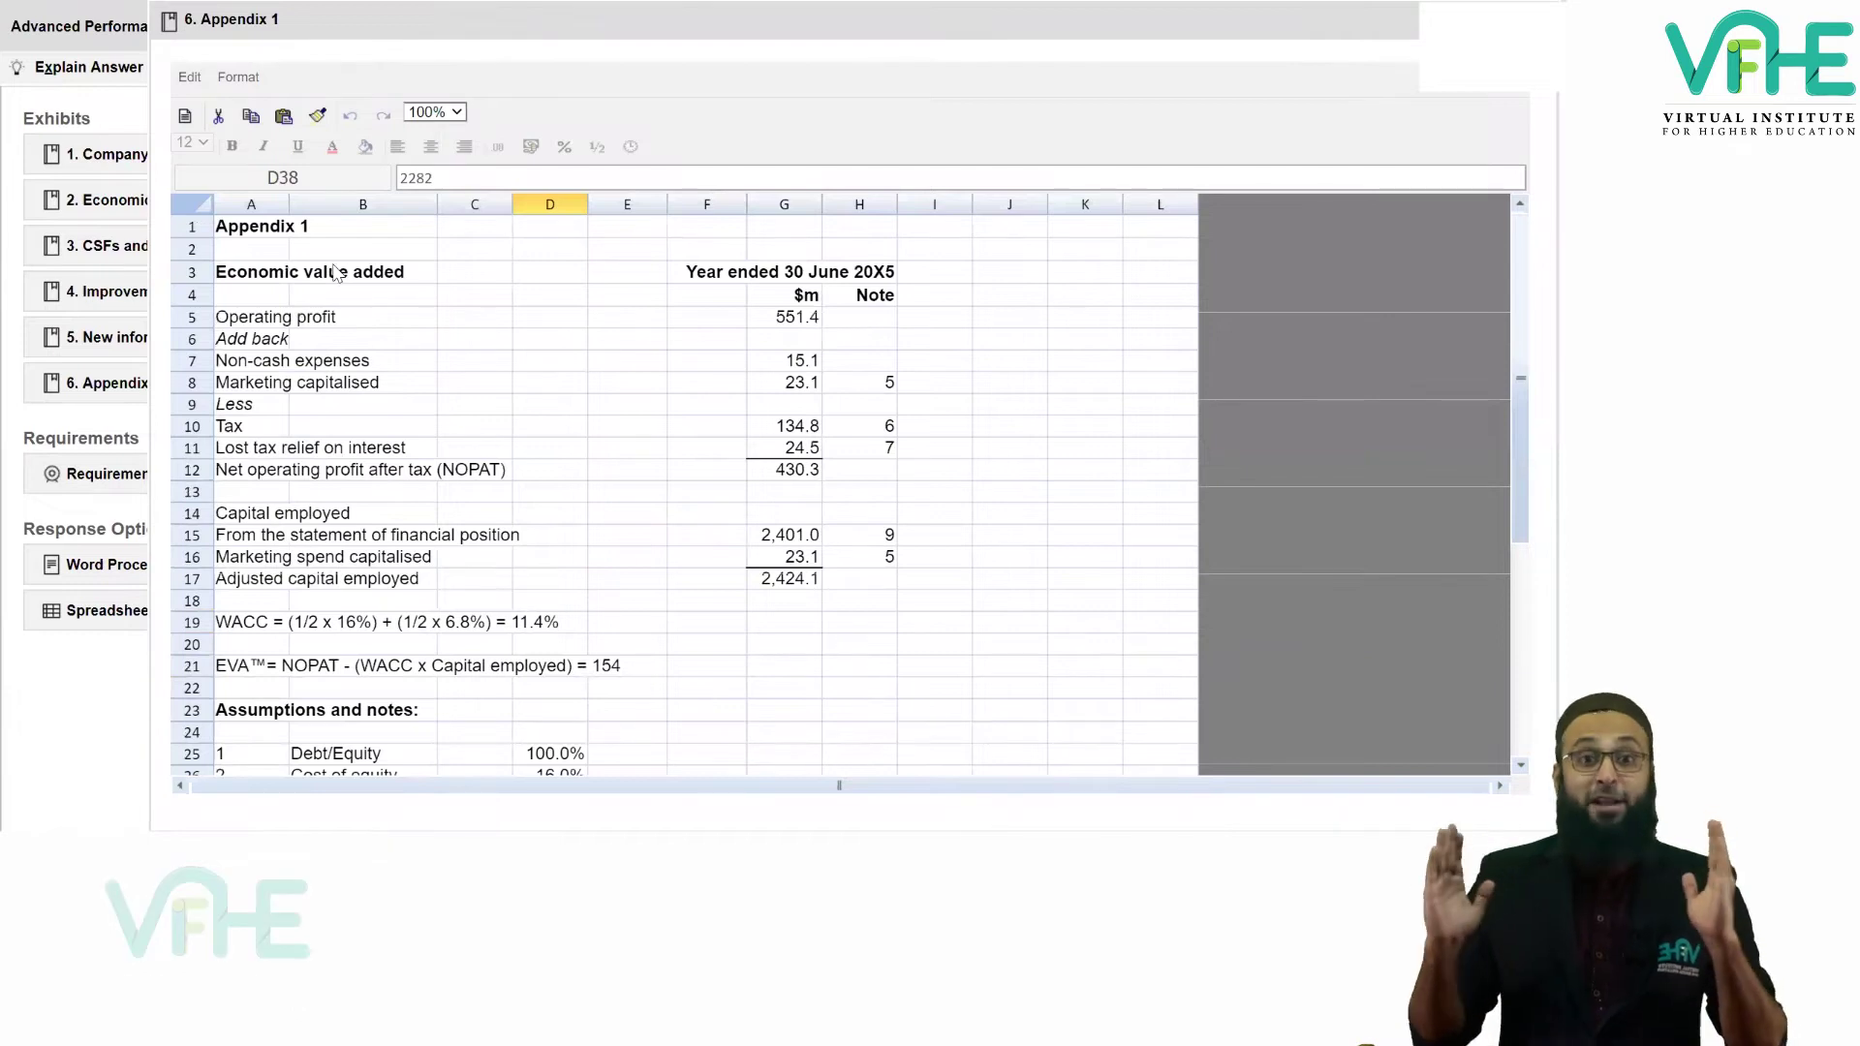
pyautogui.click(228, 230)
pyautogui.hotkey('shift', 'Right')
pyautogui.hotkey('shift', 'Right')
pyautogui.hotkey('shift', 'Right')
pyautogui.hotkey('shift', 'Right')
pyautogui.hotkey('shift', 'Right')
pyautogui.hotkey('shift', 'Right')
pyautogui.hotkey('shift', 'Right')
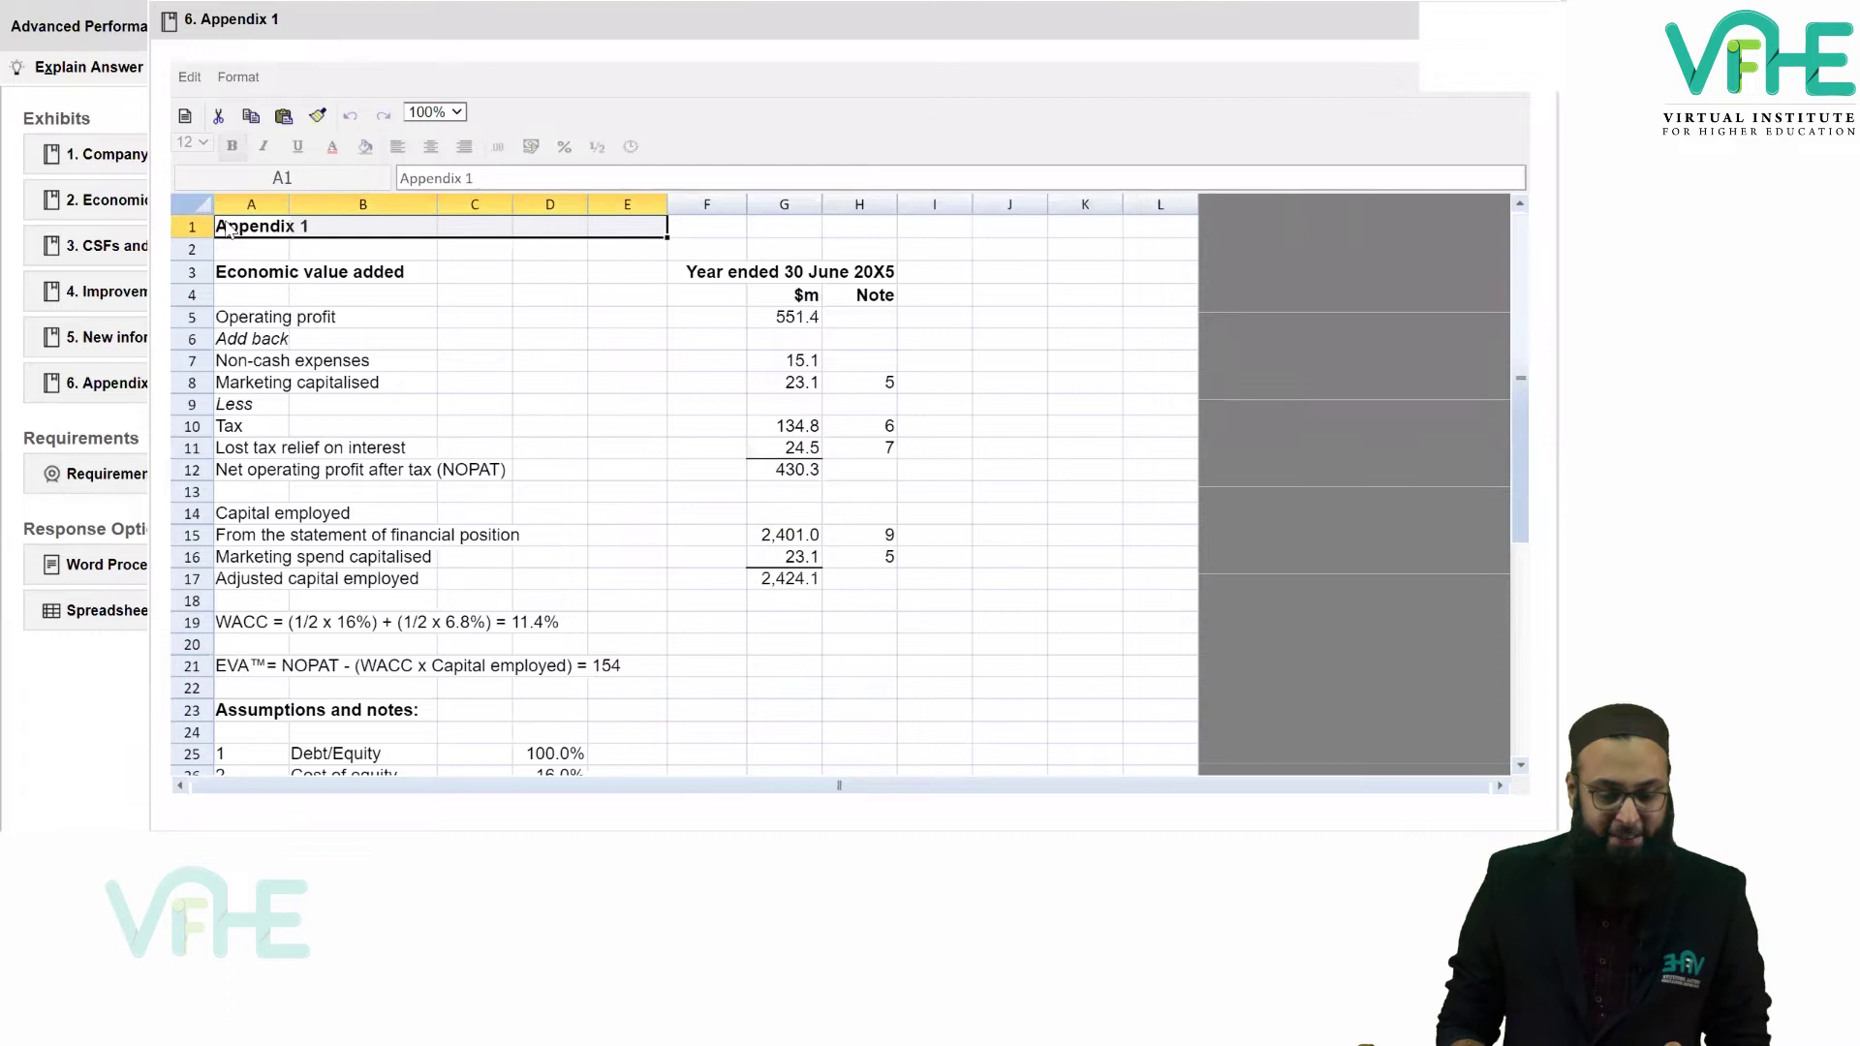
pyautogui.hotkey('shift', 'Right')
pyautogui.hotkey('shift', 'Down')
pyautogui.hotkey('shift', 'Down')
pyautogui.hotkey('shift', 'Left')
pyautogui.hotkey('shift', 'Down')
pyautogui.hotkey('shift', 'Down')
pyautogui.hotkey('shift', 'Down')
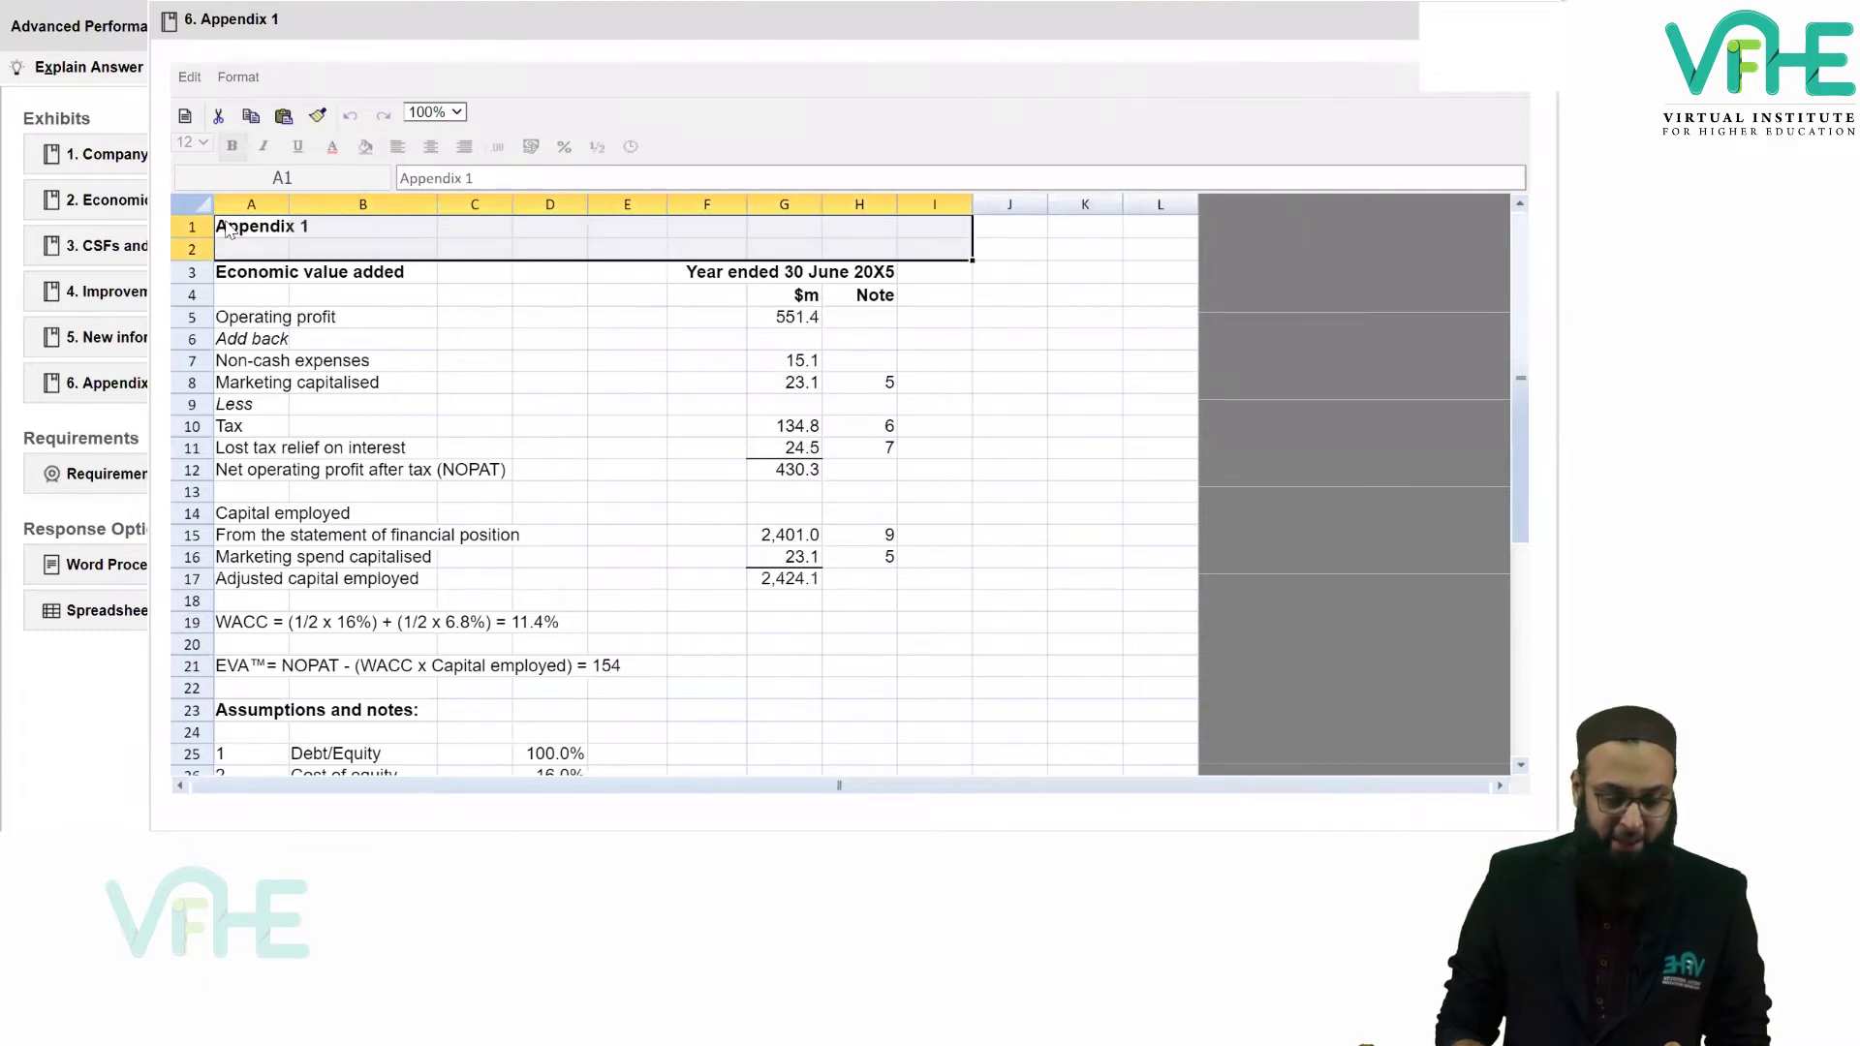
pyautogui.hotkey('shift', 'Down')
pyautogui.hotkey('shift', 'Down')
pyautogui.hotkey('shift', 'Down')
pyautogui.hotkey('shift', 'Down')
pyautogui.hotkey('shift', 'Down')
pyautogui.hotkey('shift', 'Down')
pyautogui.hotkey('shift', 'Down')
pyautogui.hotkey('shift', 'Down')
pyautogui.hotkey('shift', 'Down')
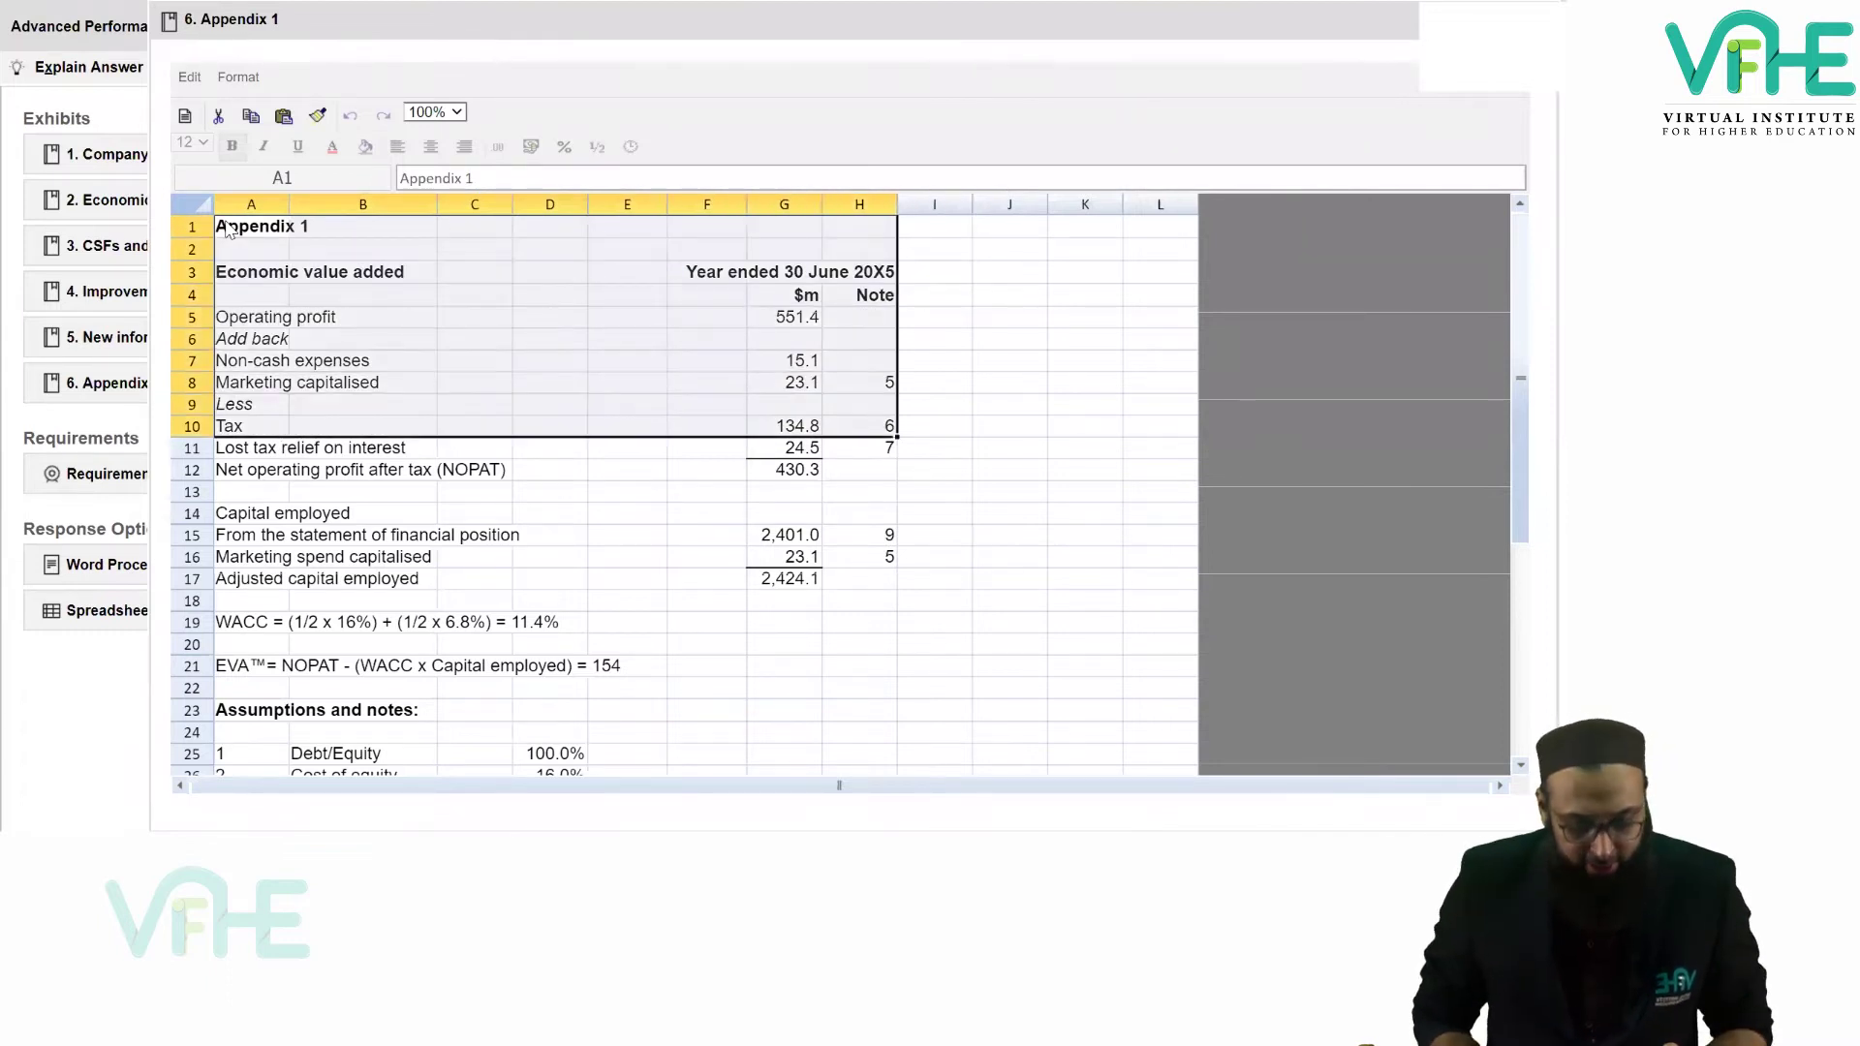
pyautogui.hotkey('shift', 'Down')
pyautogui.hotkey('shift', 'Down')
pyautogui.hotkey('shift', 'Down')
pyautogui.hotkey('ctrl', 'c')
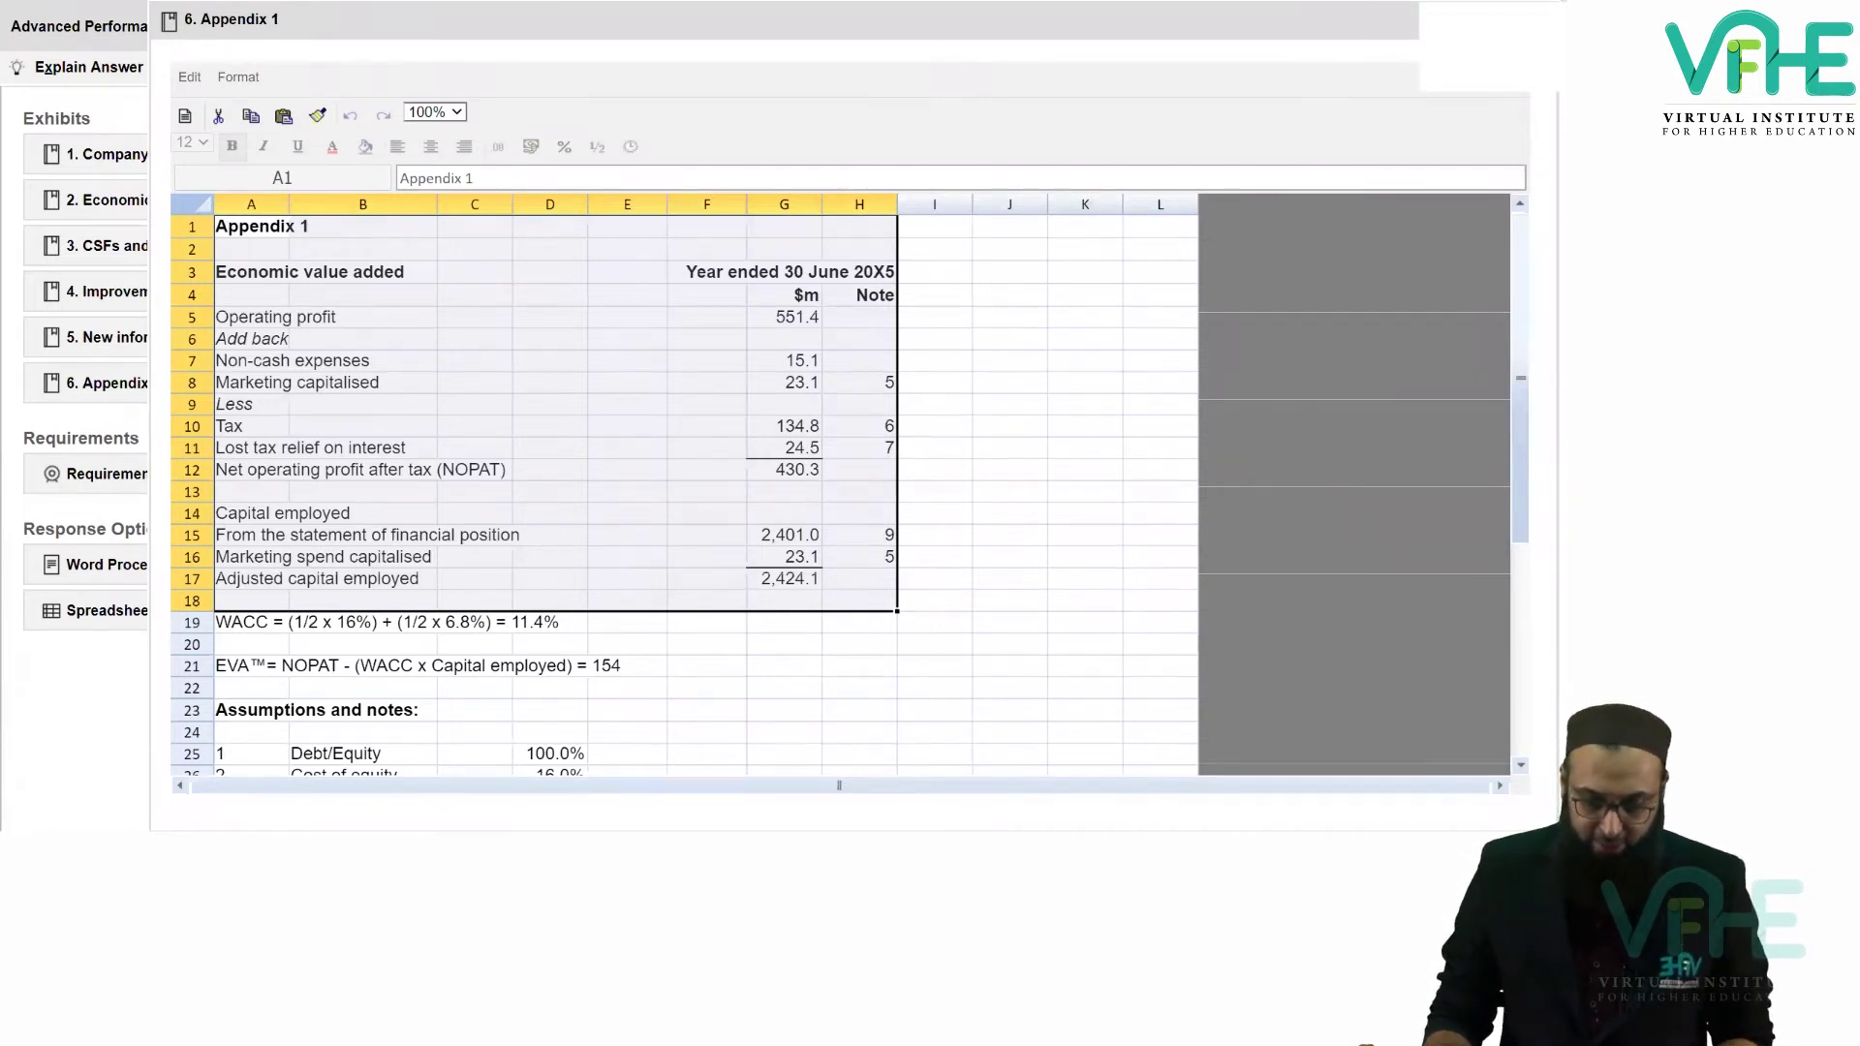
# Bring up and enlarge the response spreadsheet, and paste the copied Appendix 1 calculation starting at cell B5.
pyautogui.moveTo(1401, 31); pyautogui.dragTo(1305, 31)
pyautogui.click(1400, 19)
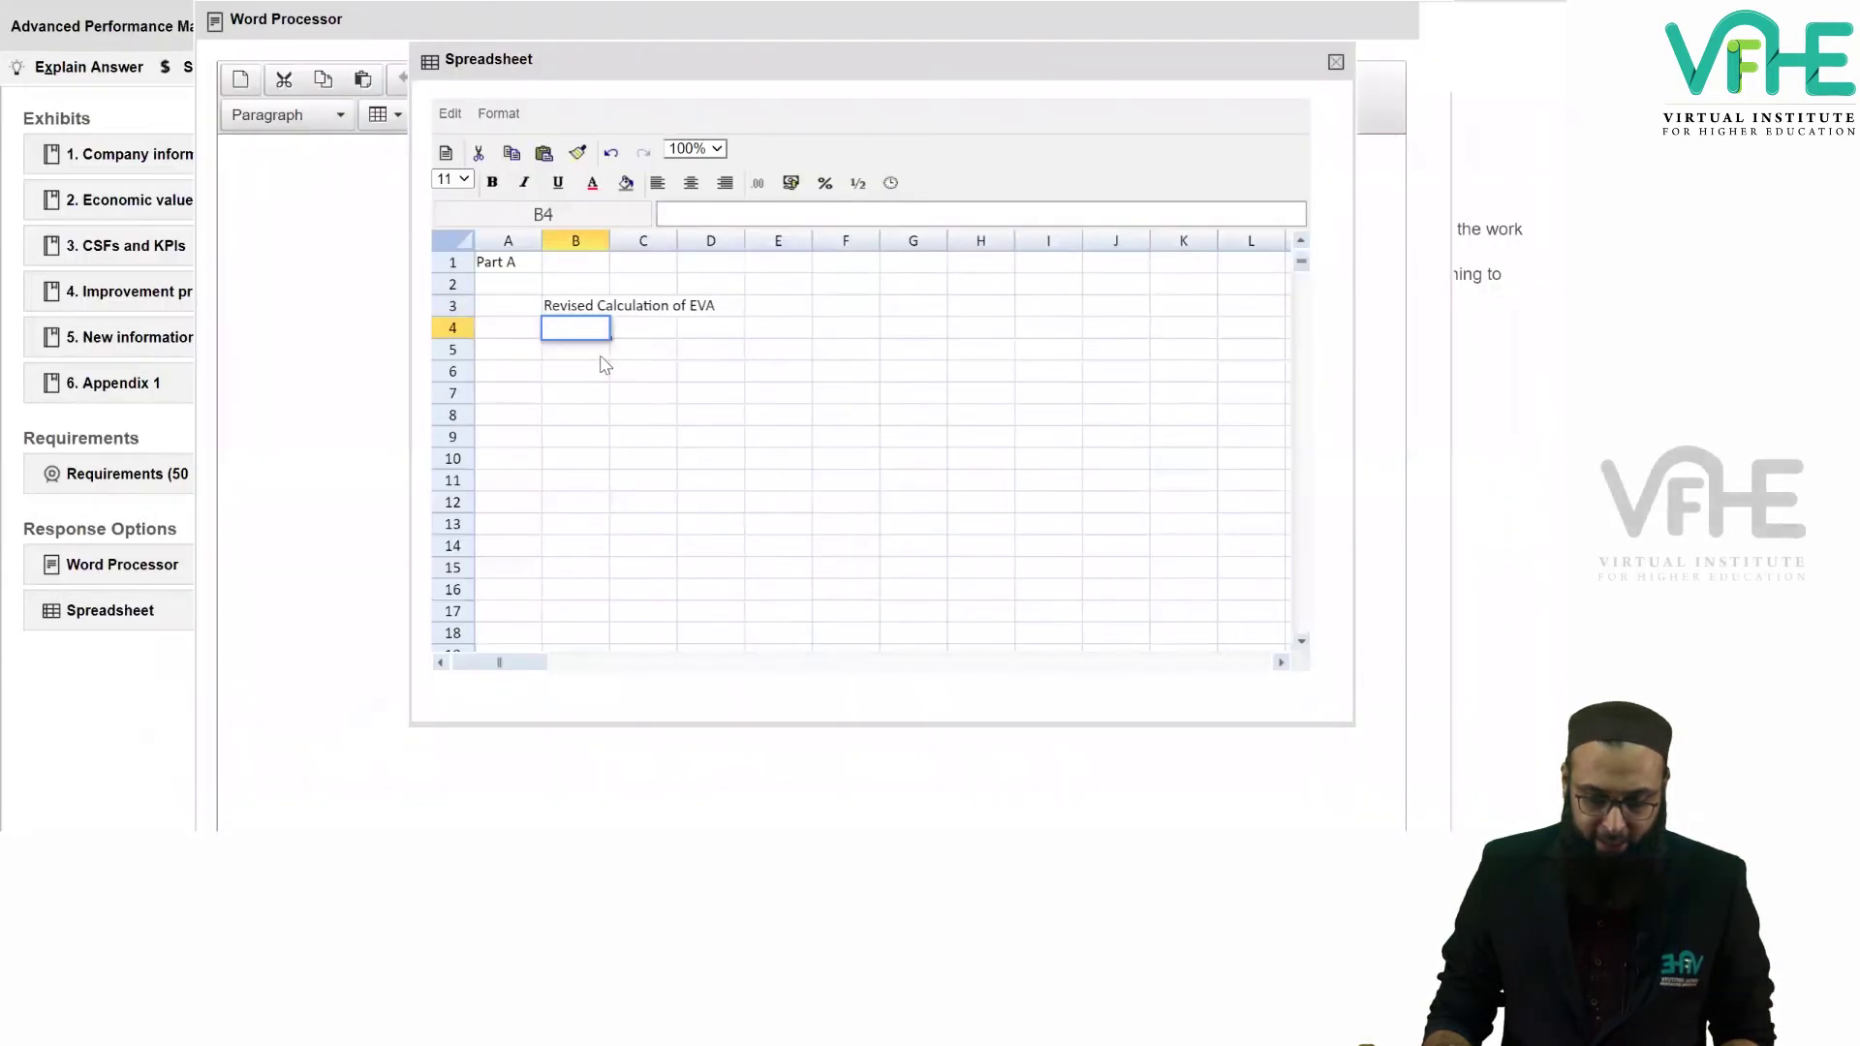
pyautogui.moveTo(1050, 63); pyautogui.dragTo(841, 24)
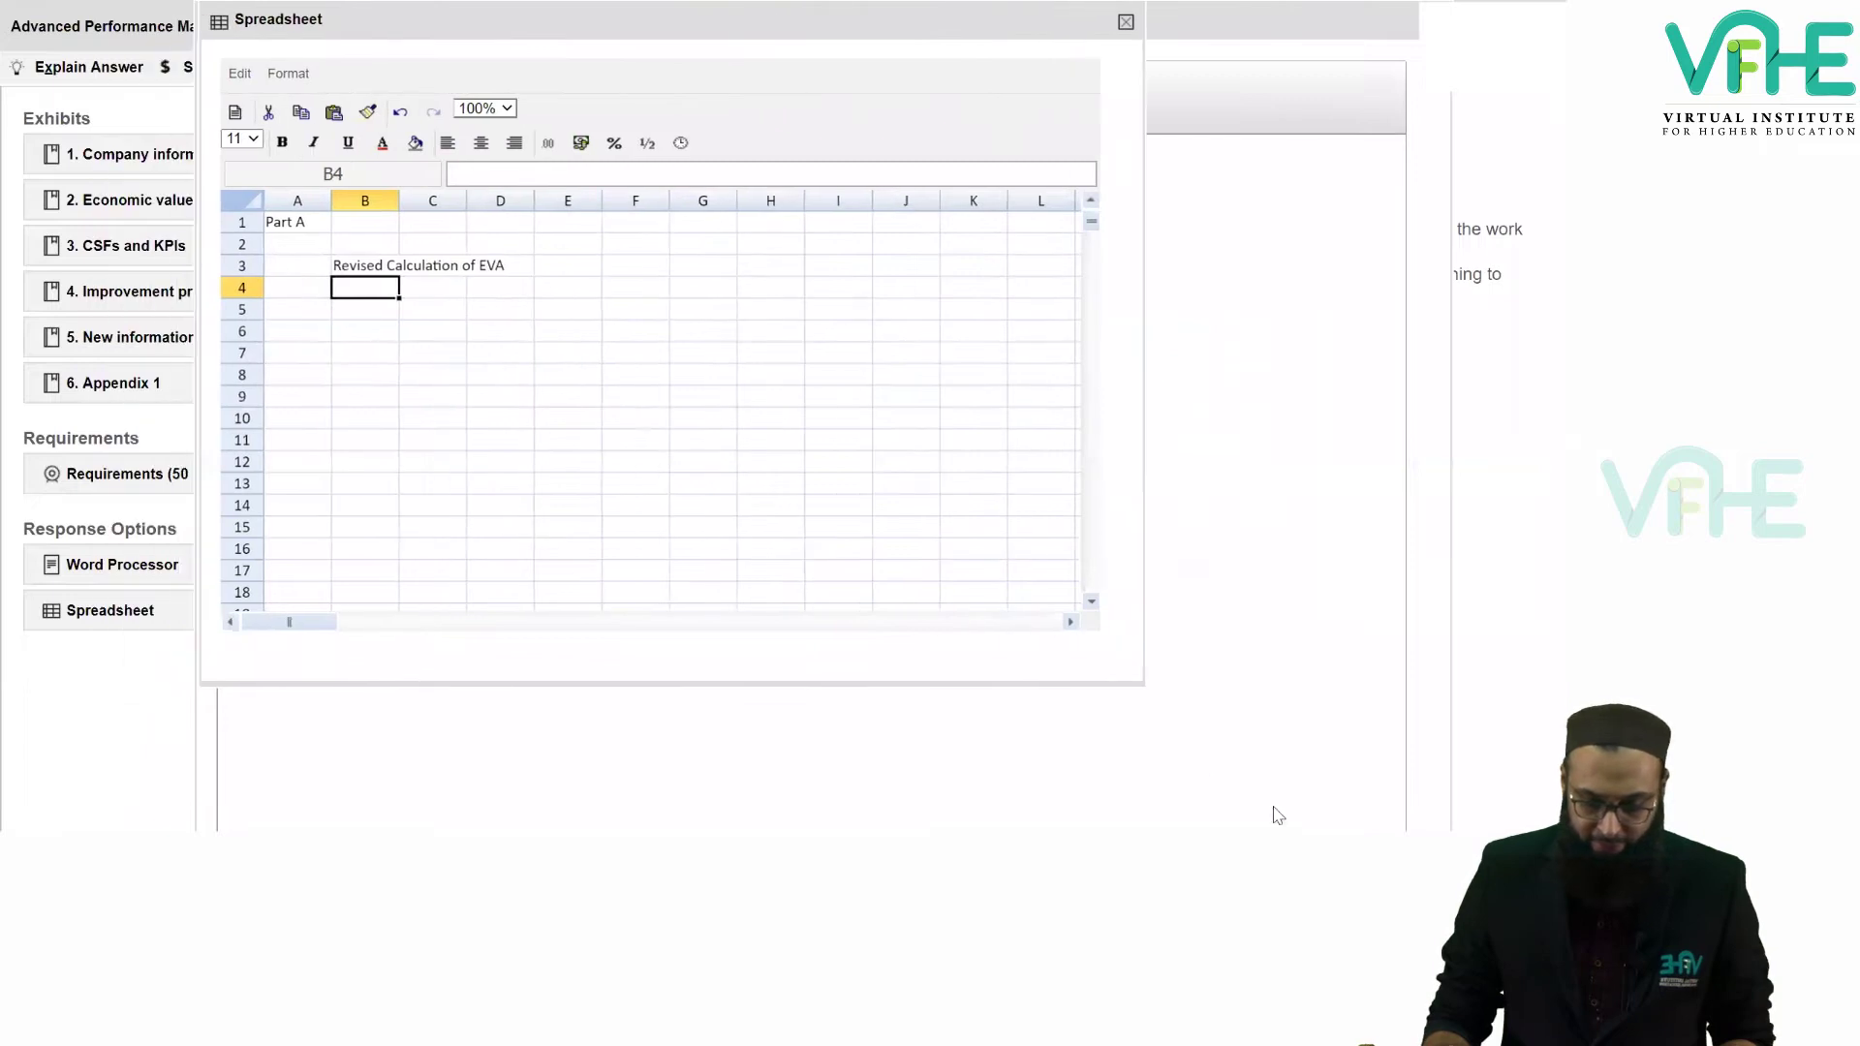
pyautogui.moveTo(1148, 700); pyautogui.dragTo(1375, 828)
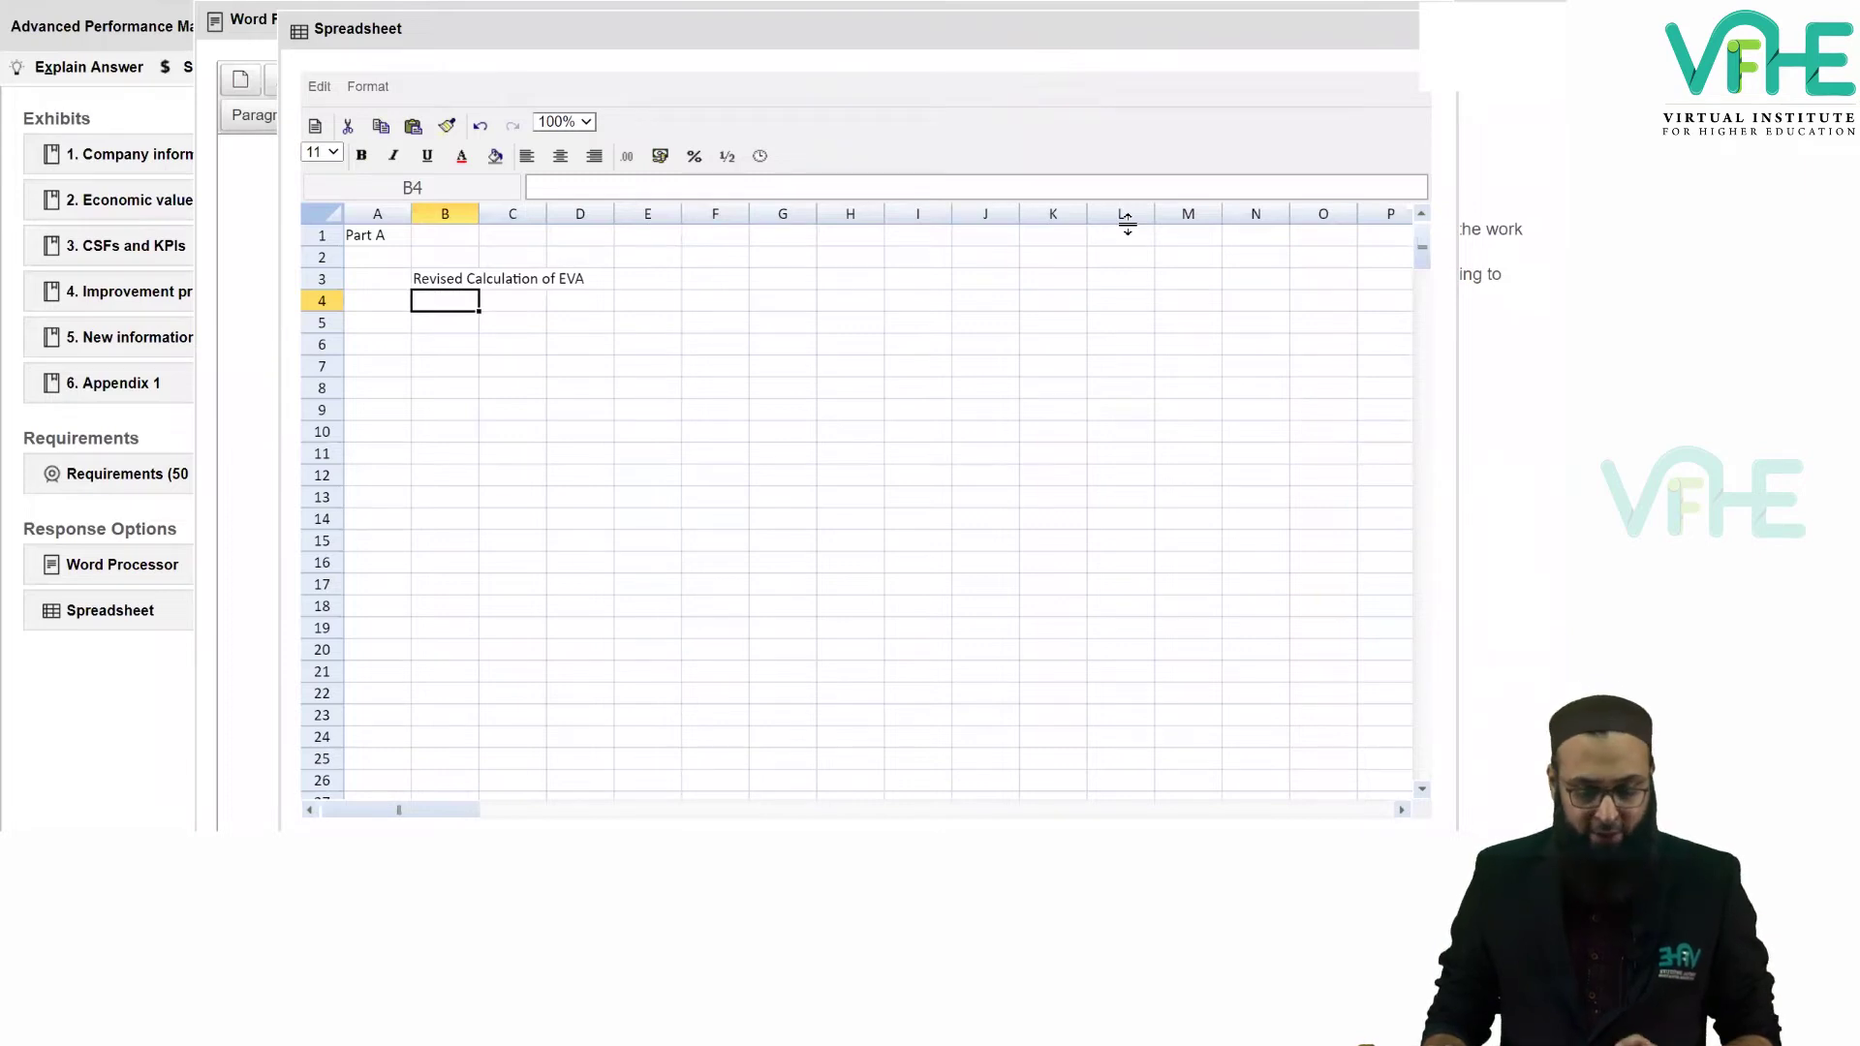
pyautogui.click(451, 327)
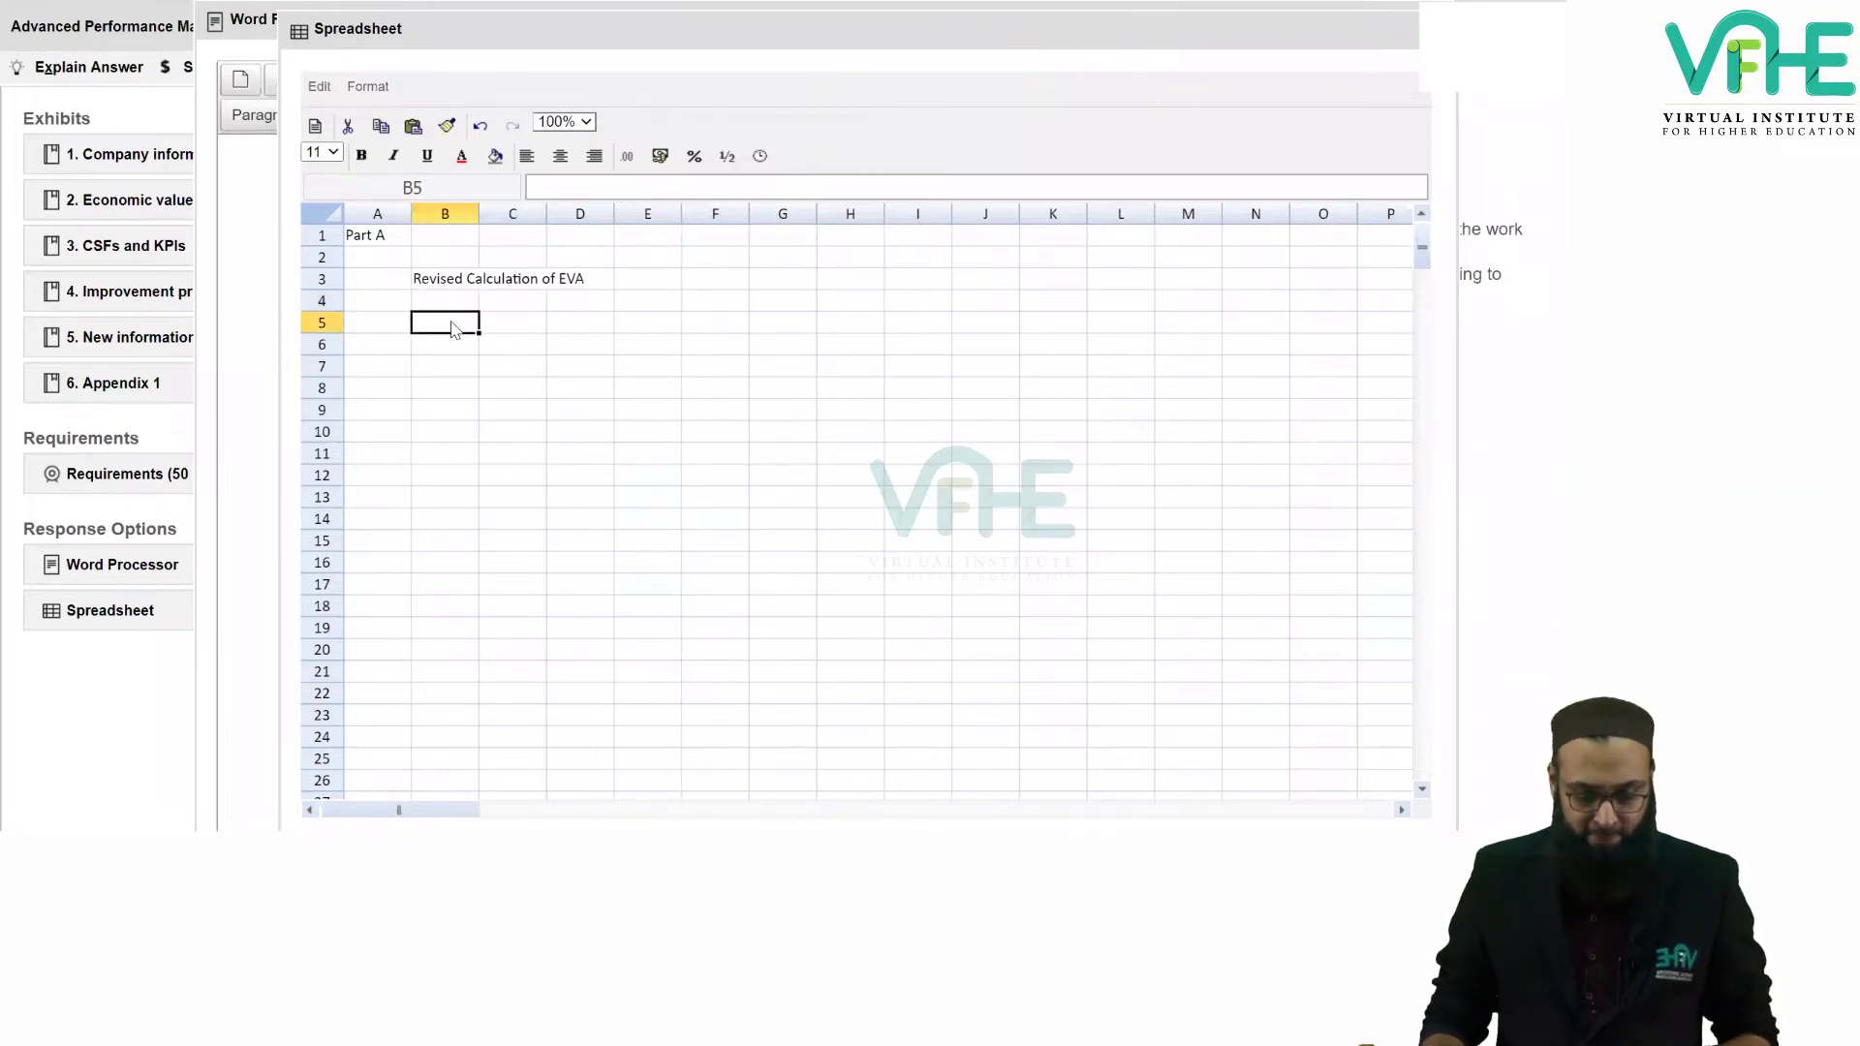
pyautogui.hotkey('ctrl', 'v')
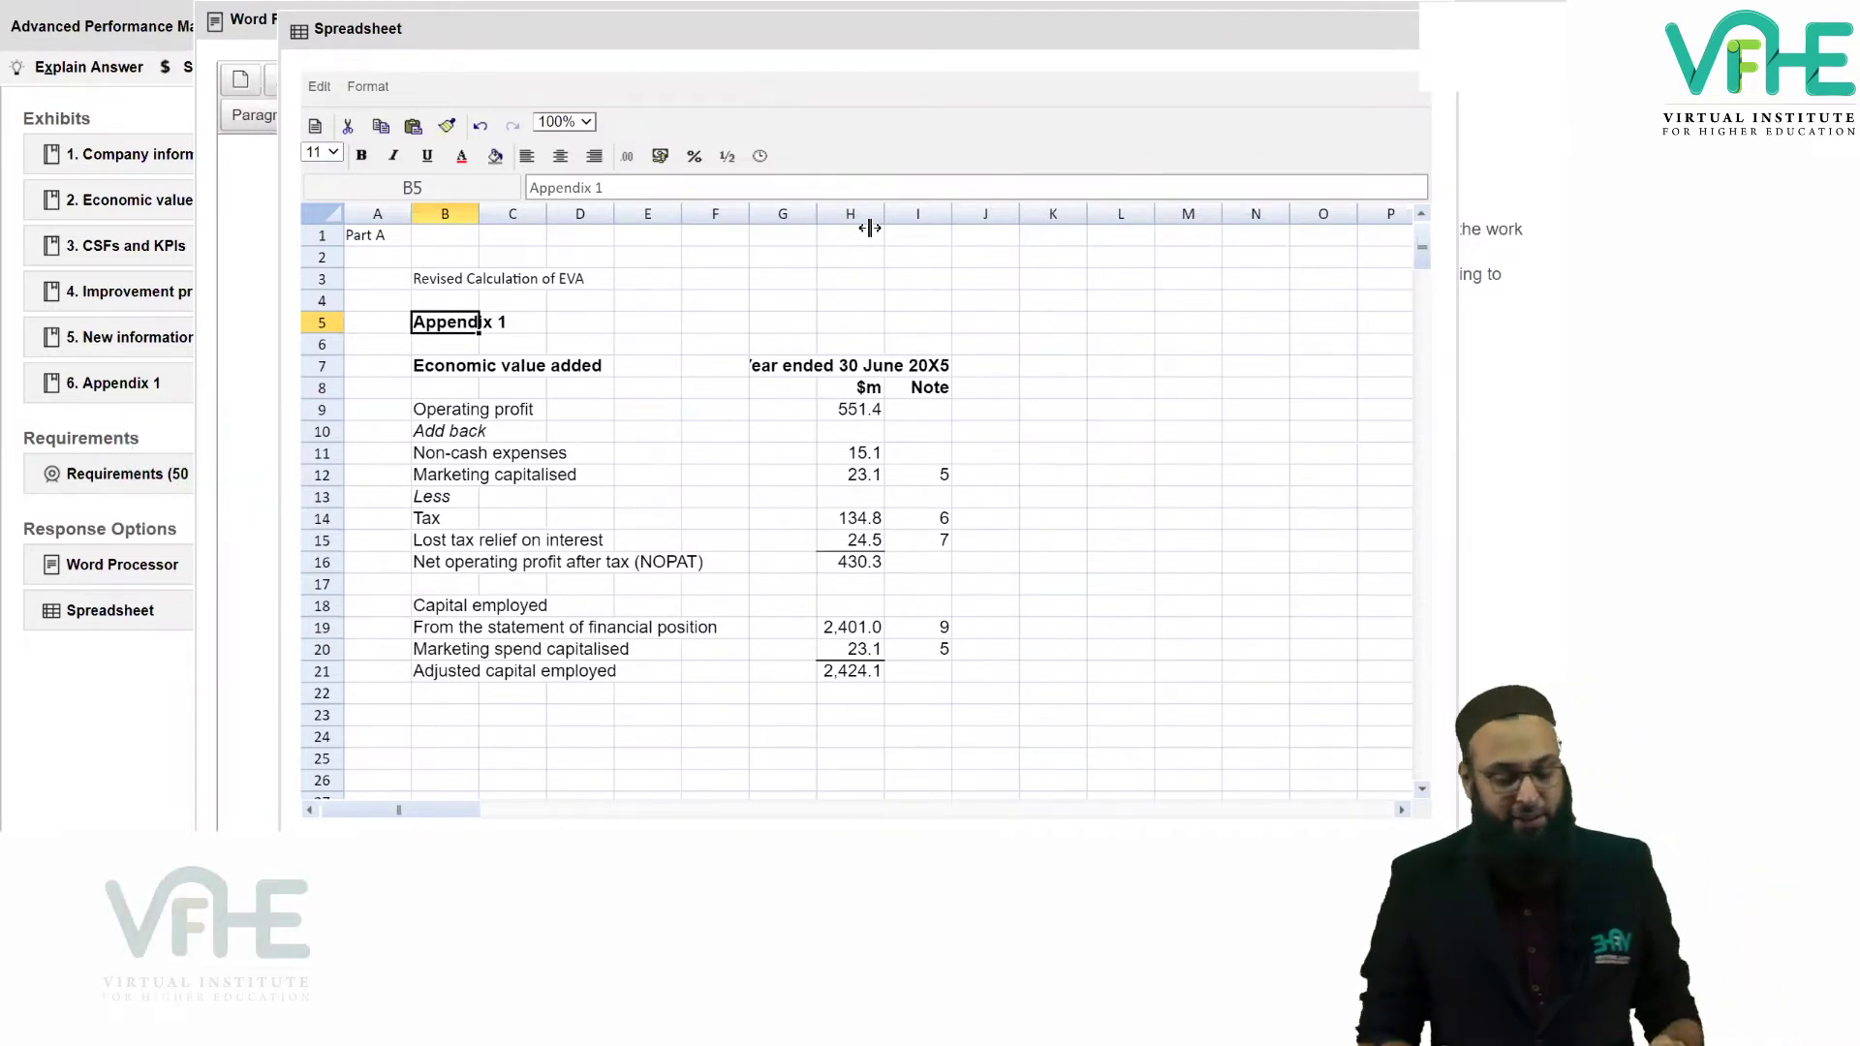
# Clear the figures and note numbers from the non-cash expenses row down to adjusted capital employed, keeping the row labels.
pyautogui.click(847, 414)
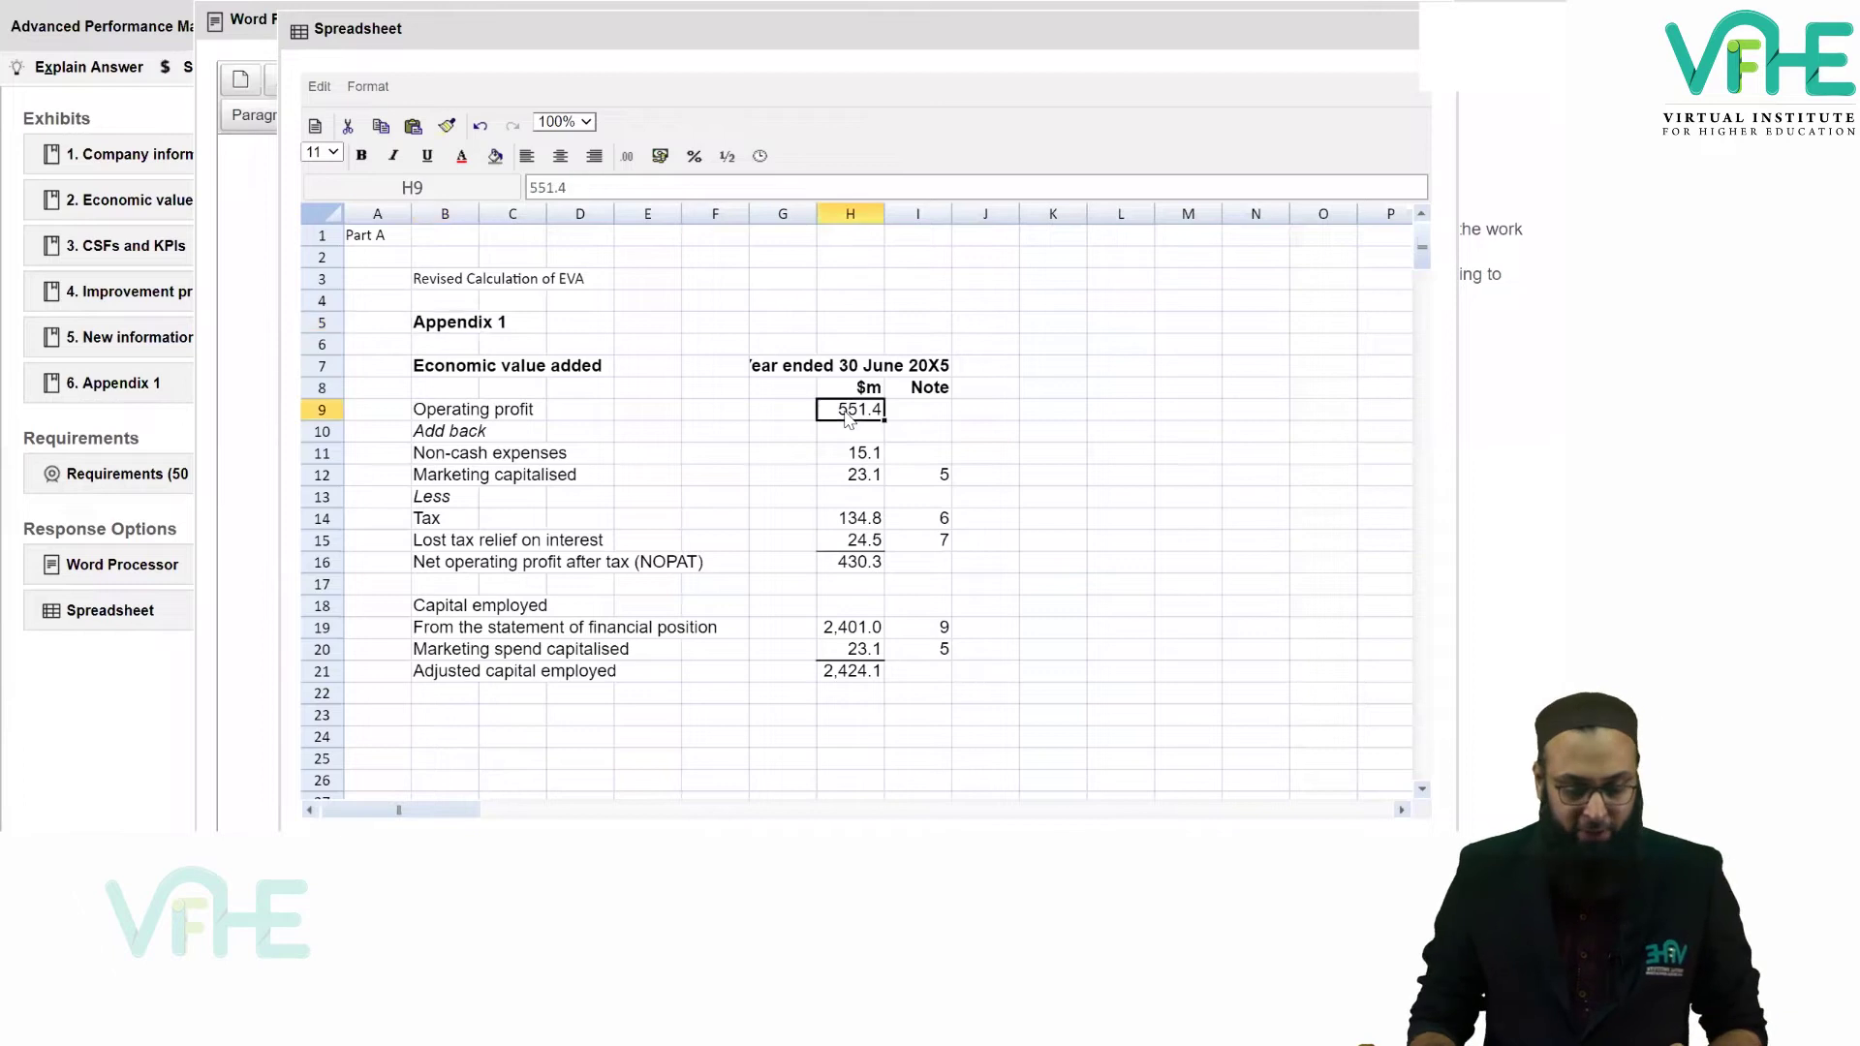
pyautogui.click(845, 458)
pyautogui.hotkey('shift', 'Right')
pyautogui.hotkey('shift', 'Down')
pyautogui.hotkey('shift', 'Down')
pyautogui.hotkey('shift', 'Down')
pyautogui.hotkey('shift', 'Down')
pyautogui.hotkey('shift', 'Down')
pyautogui.hotkey('shift', 'Down')
pyautogui.hotkey('shift', 'Down')
pyautogui.hotkey('shift', 'Down')
pyautogui.hotkey('shift', 'Down')
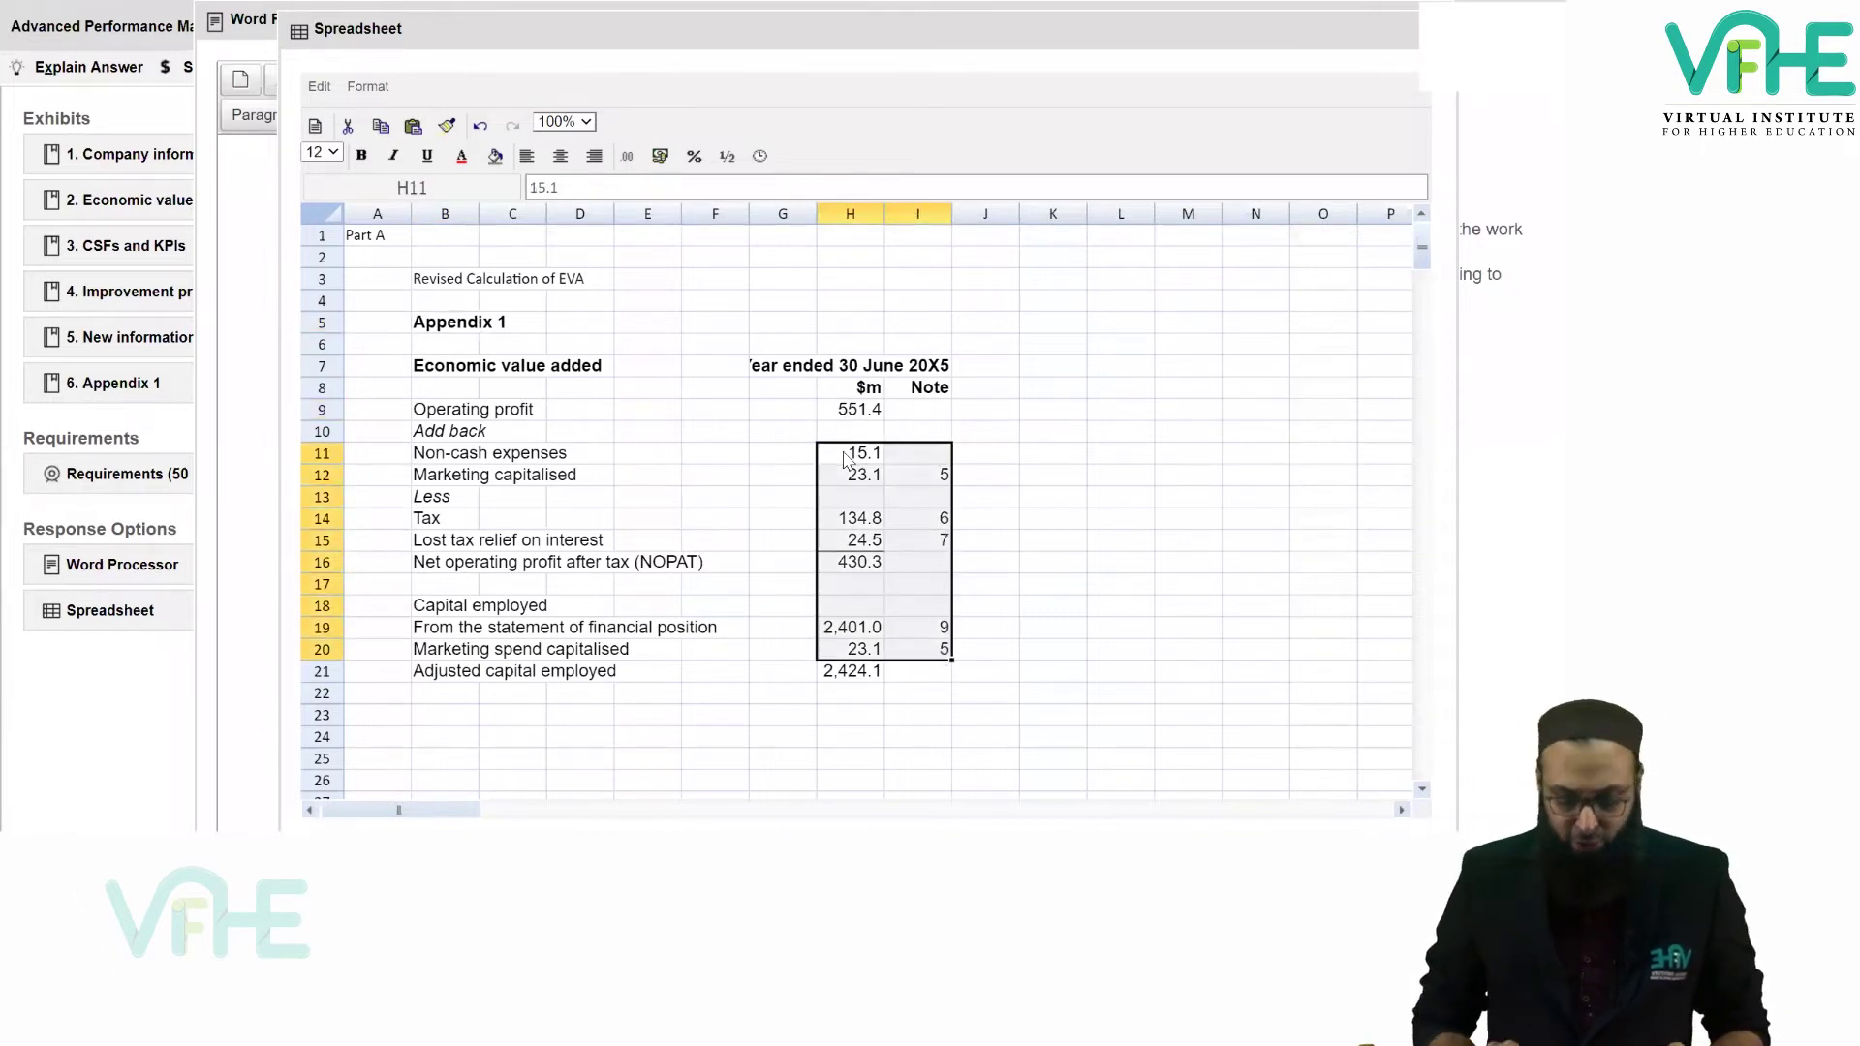
pyautogui.press('Delete')
# Move the block B13:H21, from Less to Adjusted capital employed, down one row to free row 13.
pyautogui.press('Left')
pyautogui.press('Left')
pyautogui.press('Left')
pyautogui.press('Left')
pyautogui.press('Left')
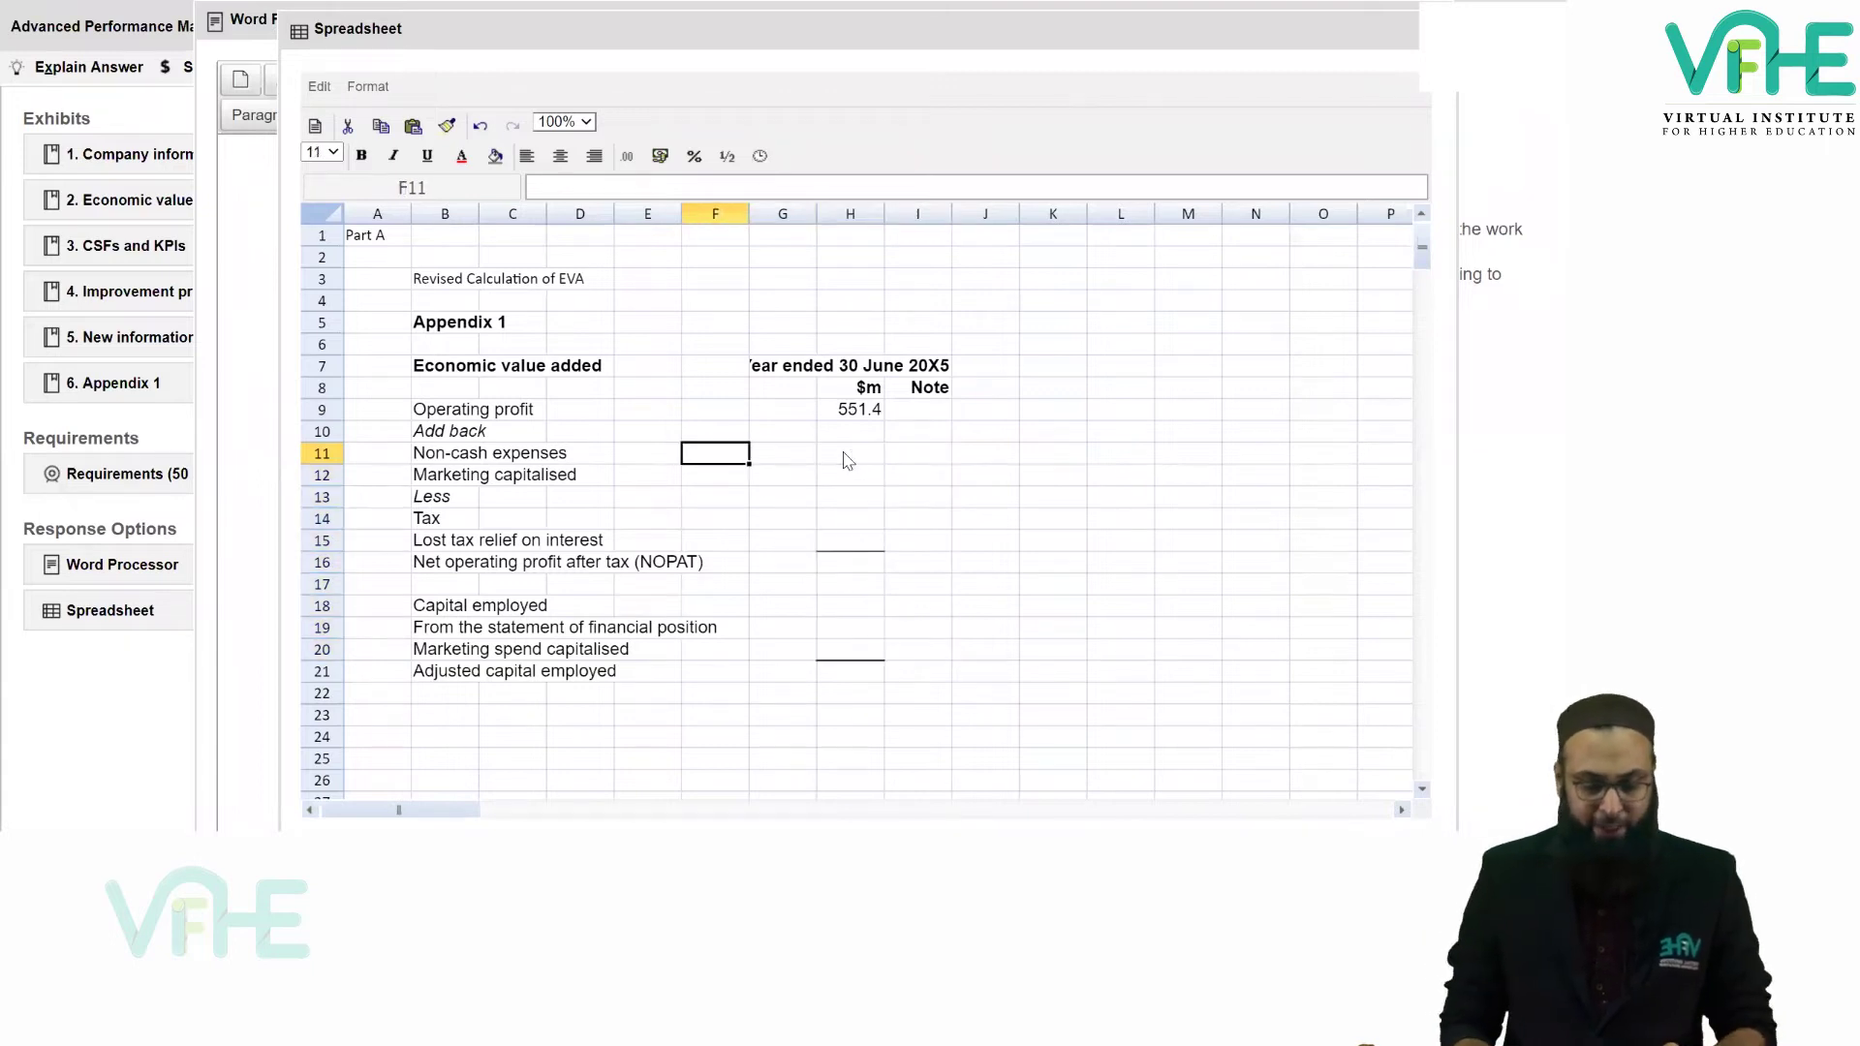
pyautogui.press('Down')
pyautogui.press('Left')
pyautogui.press('Down')
pyautogui.hotkey('shift', 'Right')
pyautogui.hotkey('shift', 'Right')
pyautogui.hotkey('shift', 'Right')
pyautogui.hotkey('shift', 'Right')
pyautogui.hotkey('shift', 'Right')
pyautogui.hotkey('shift', 'Right')
pyautogui.hotkey('shift', 'Down')
pyautogui.hotkey('shift', 'Down')
pyautogui.hotkey('shift', 'Down')
pyautogui.hotkey('shift', 'Down')
pyautogui.hotkey('shift', 'Down')
pyautogui.hotkey('shift', 'Down')
pyautogui.hotkey('shift', 'Down')
pyautogui.hotkey('shift', 'Down')
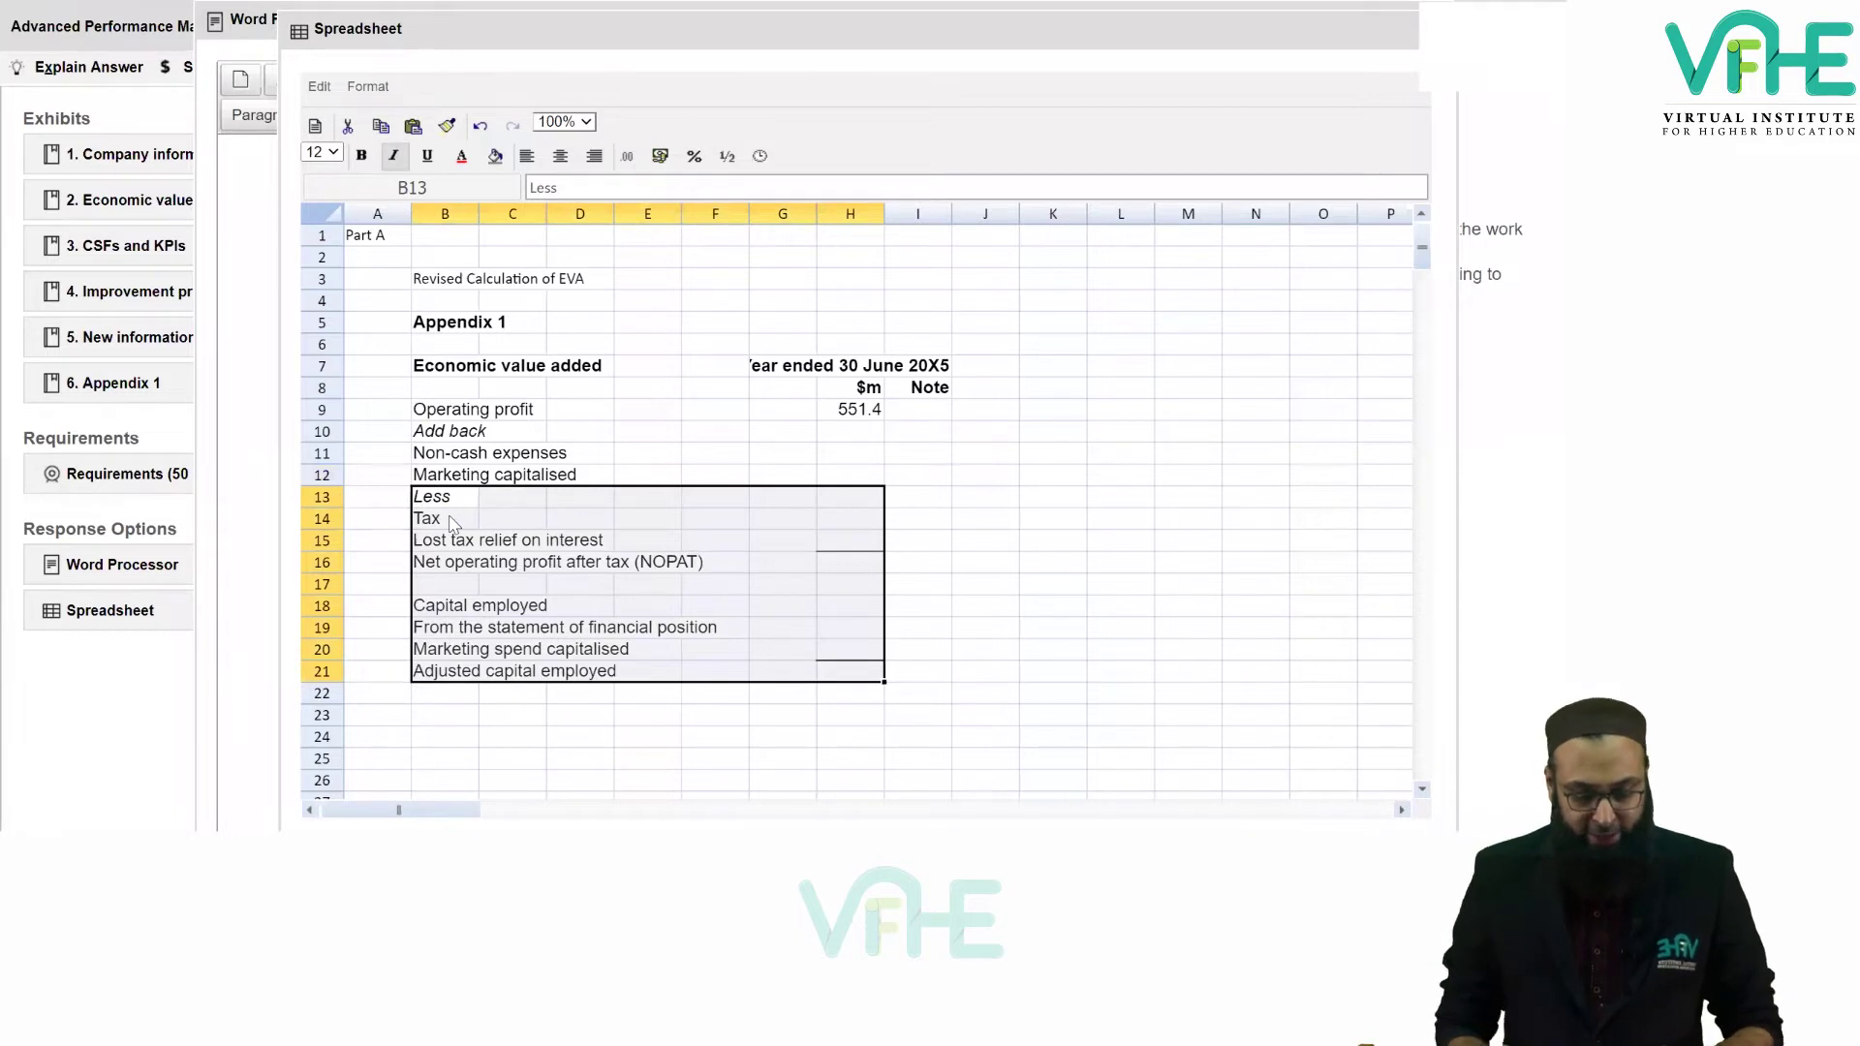
pyautogui.moveTo(463, 506); pyautogui.dragTo(463, 528)
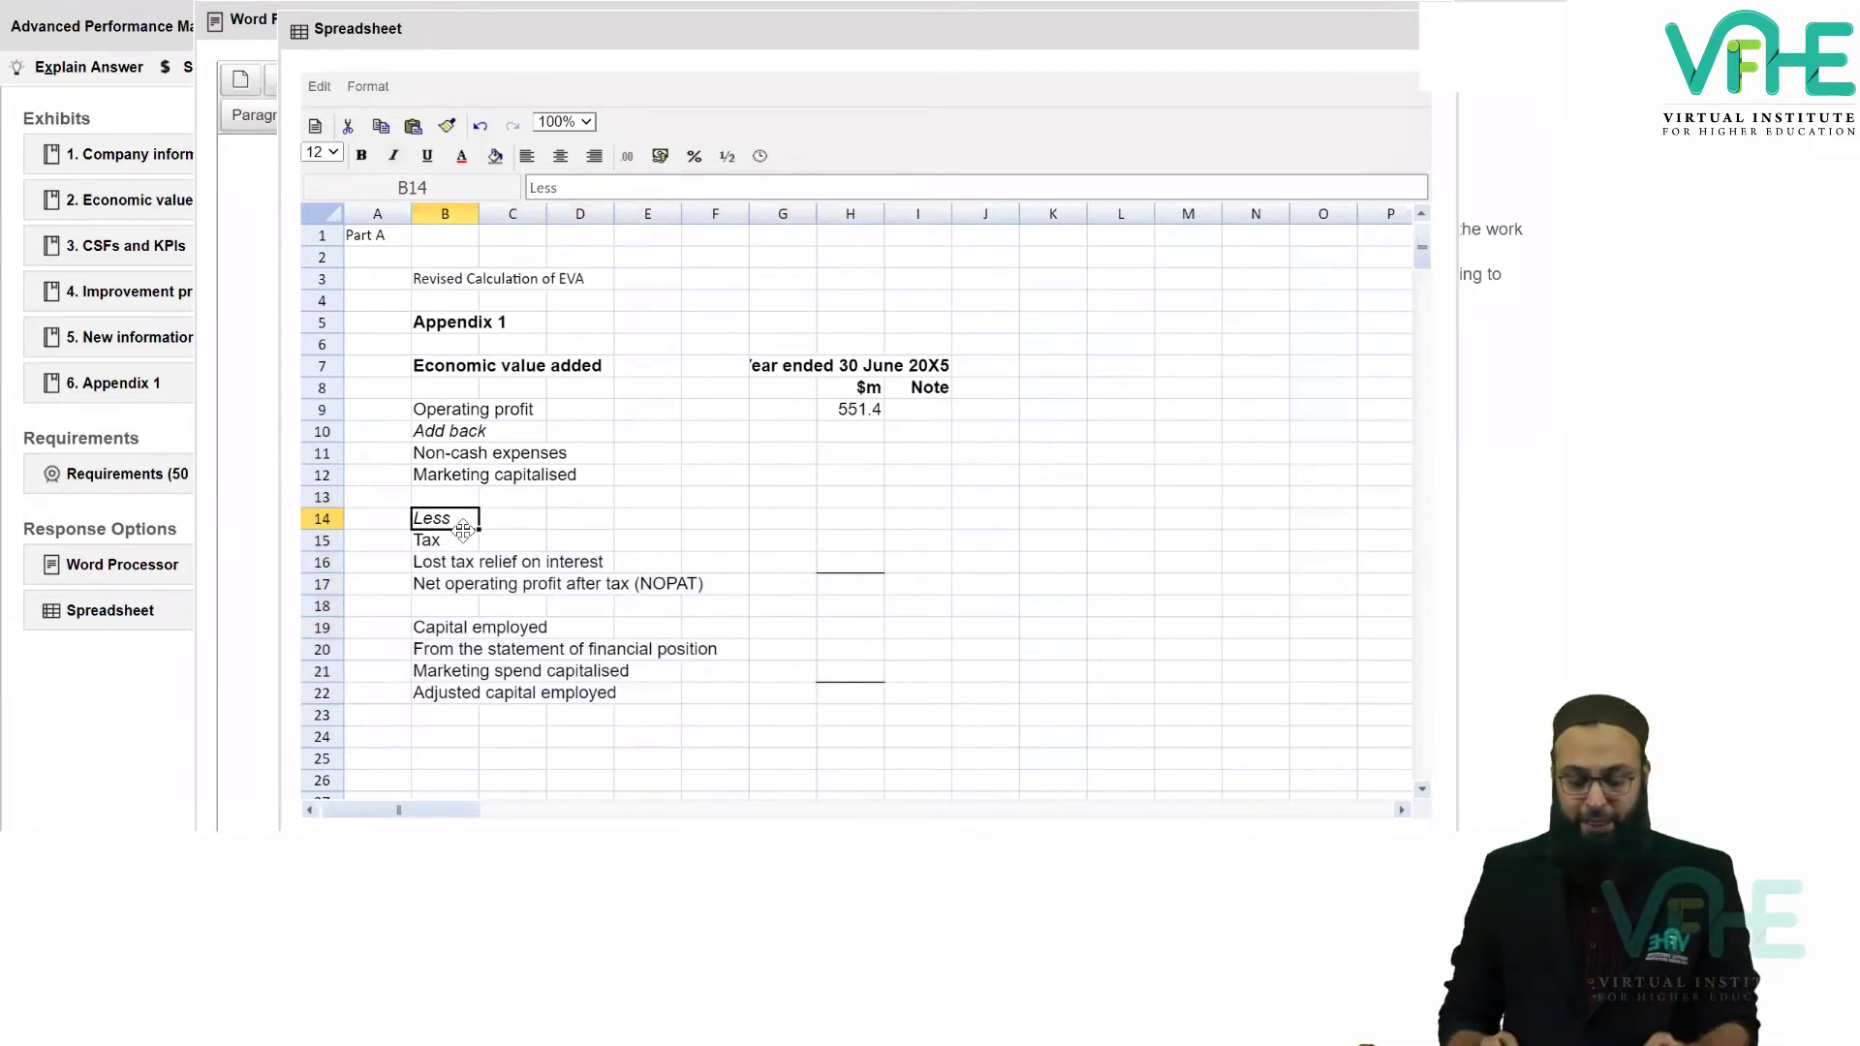
# Enter the label "R& D Cost" in cell B13 below Marketing capitalised.
pyautogui.press('Up')
pyautogui.write('R')
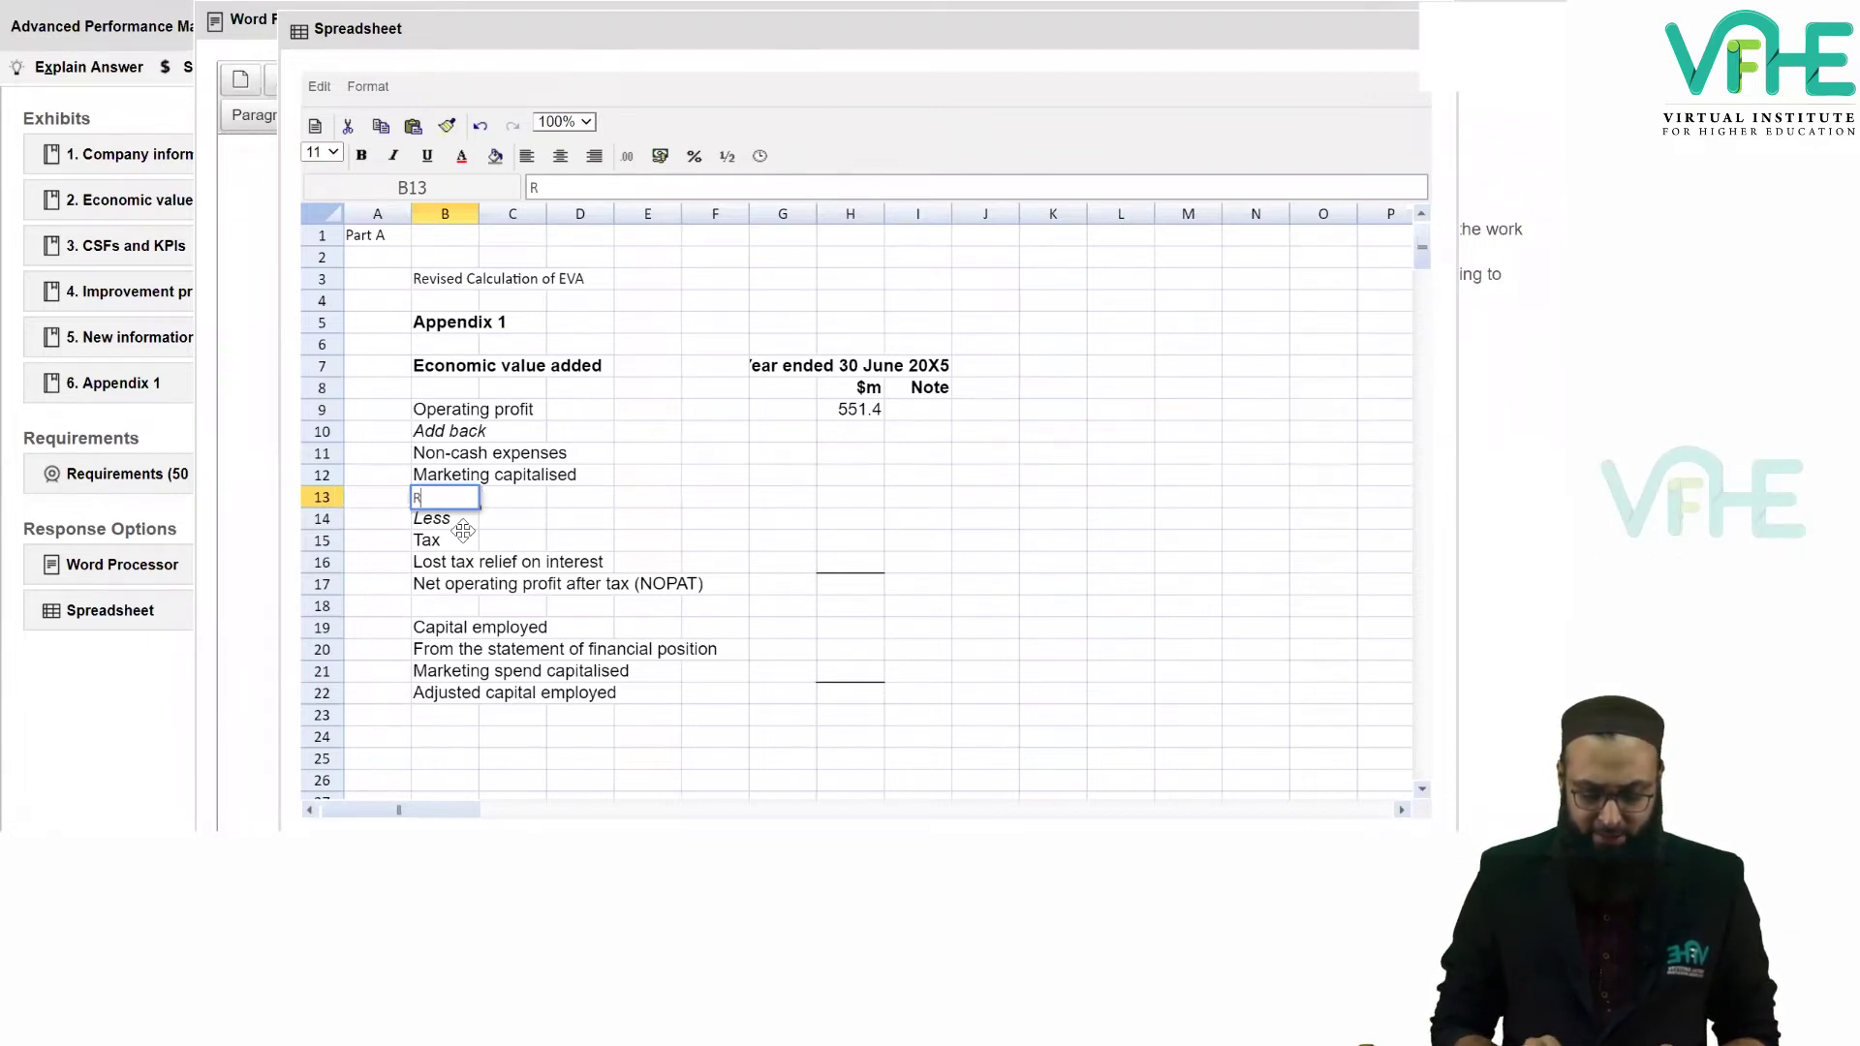
pyautogui.write('& D Cost')
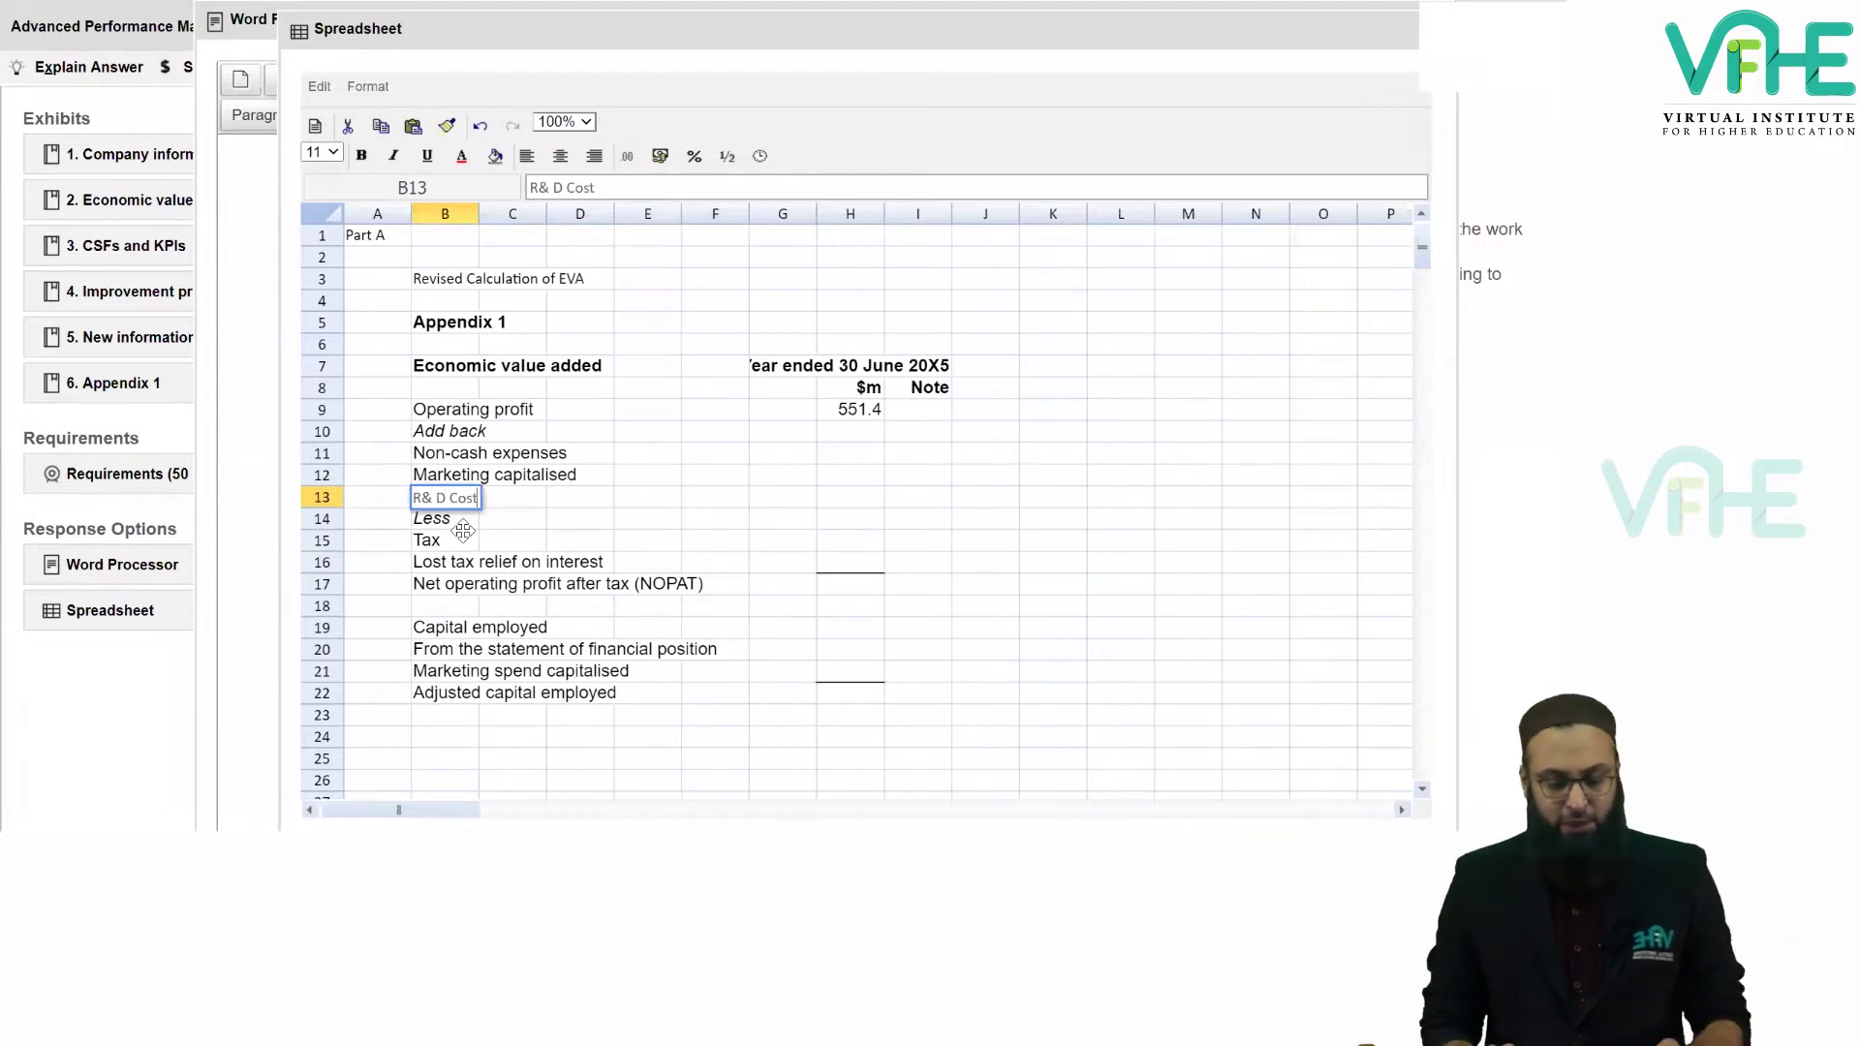
pyautogui.press('Up')
# Select cell H11 for non-cash expenses, reopen the Appendix 1 exhibit and arrange it, reduced in size, beside the response spreadsheet.
pyautogui.press('Up')
pyautogui.press('Up')
pyautogui.press('Right')
pyautogui.press('Right')
pyautogui.press('Right')
pyautogui.press('Right')
pyautogui.press('Right')
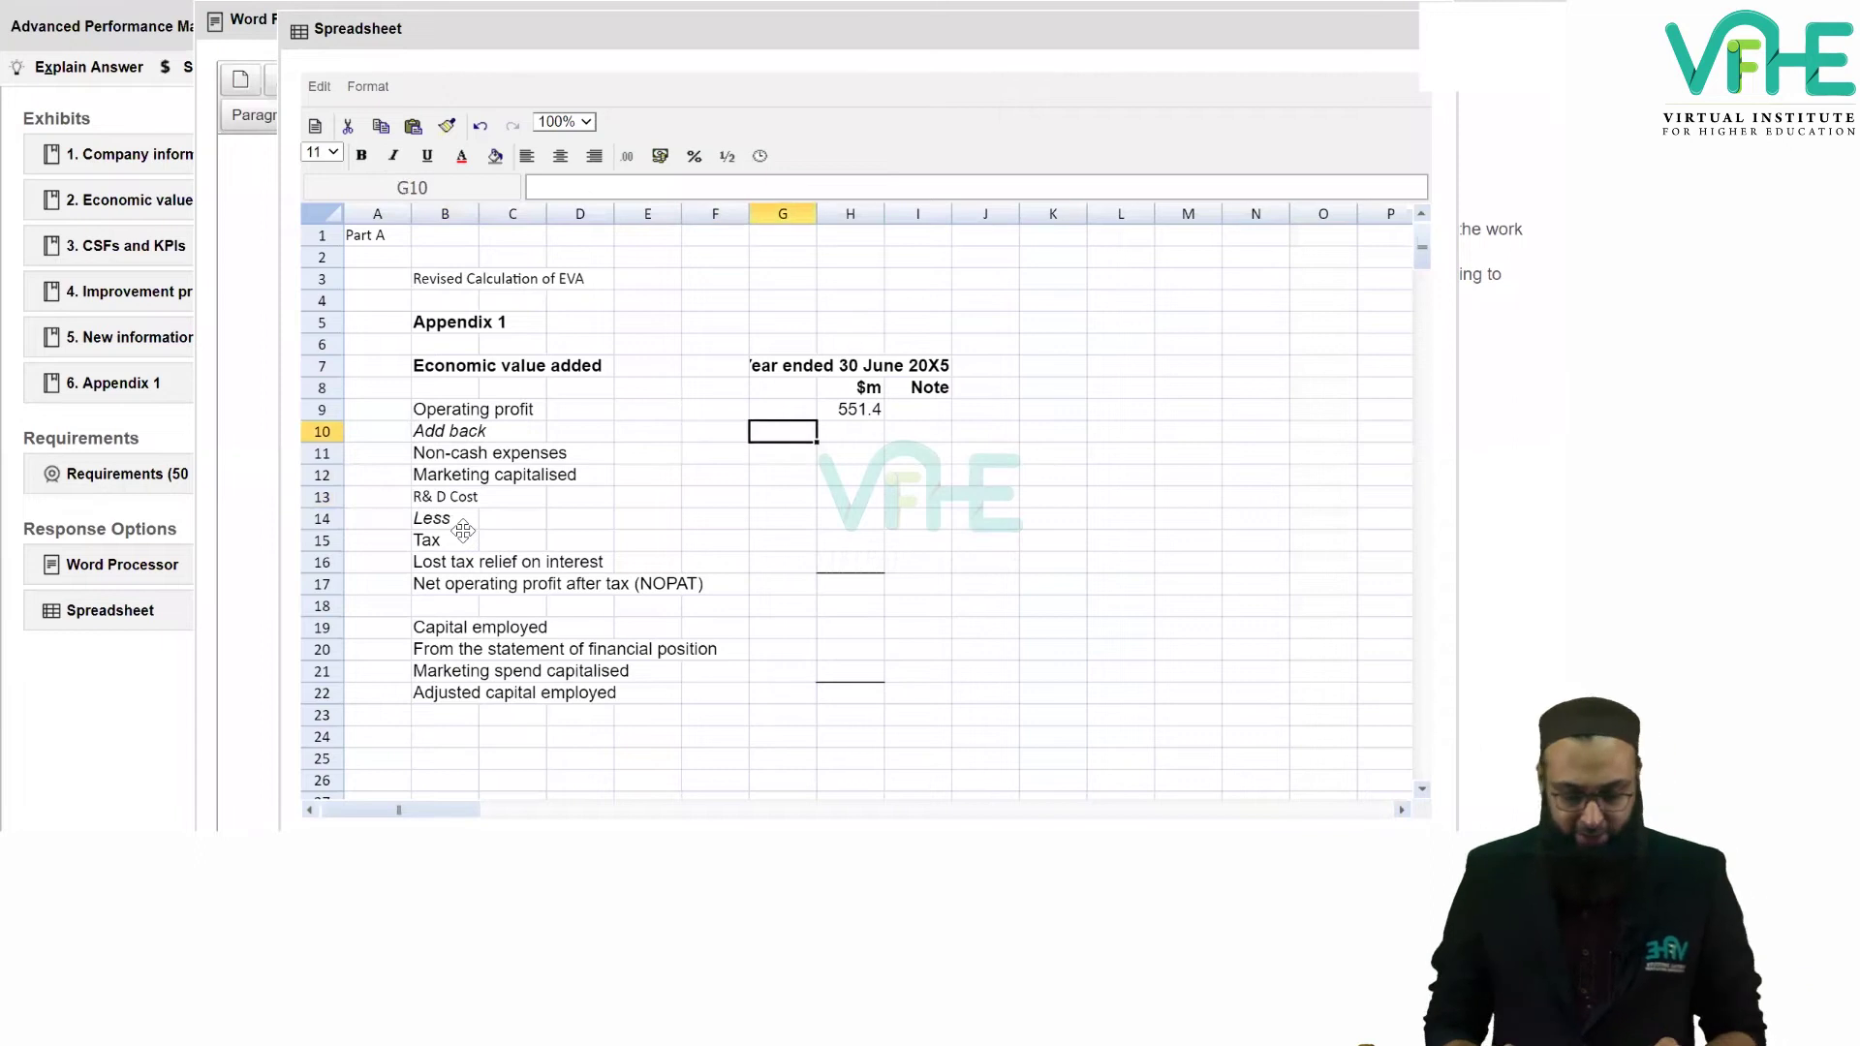
pyautogui.press('Right')
pyautogui.press('Down')
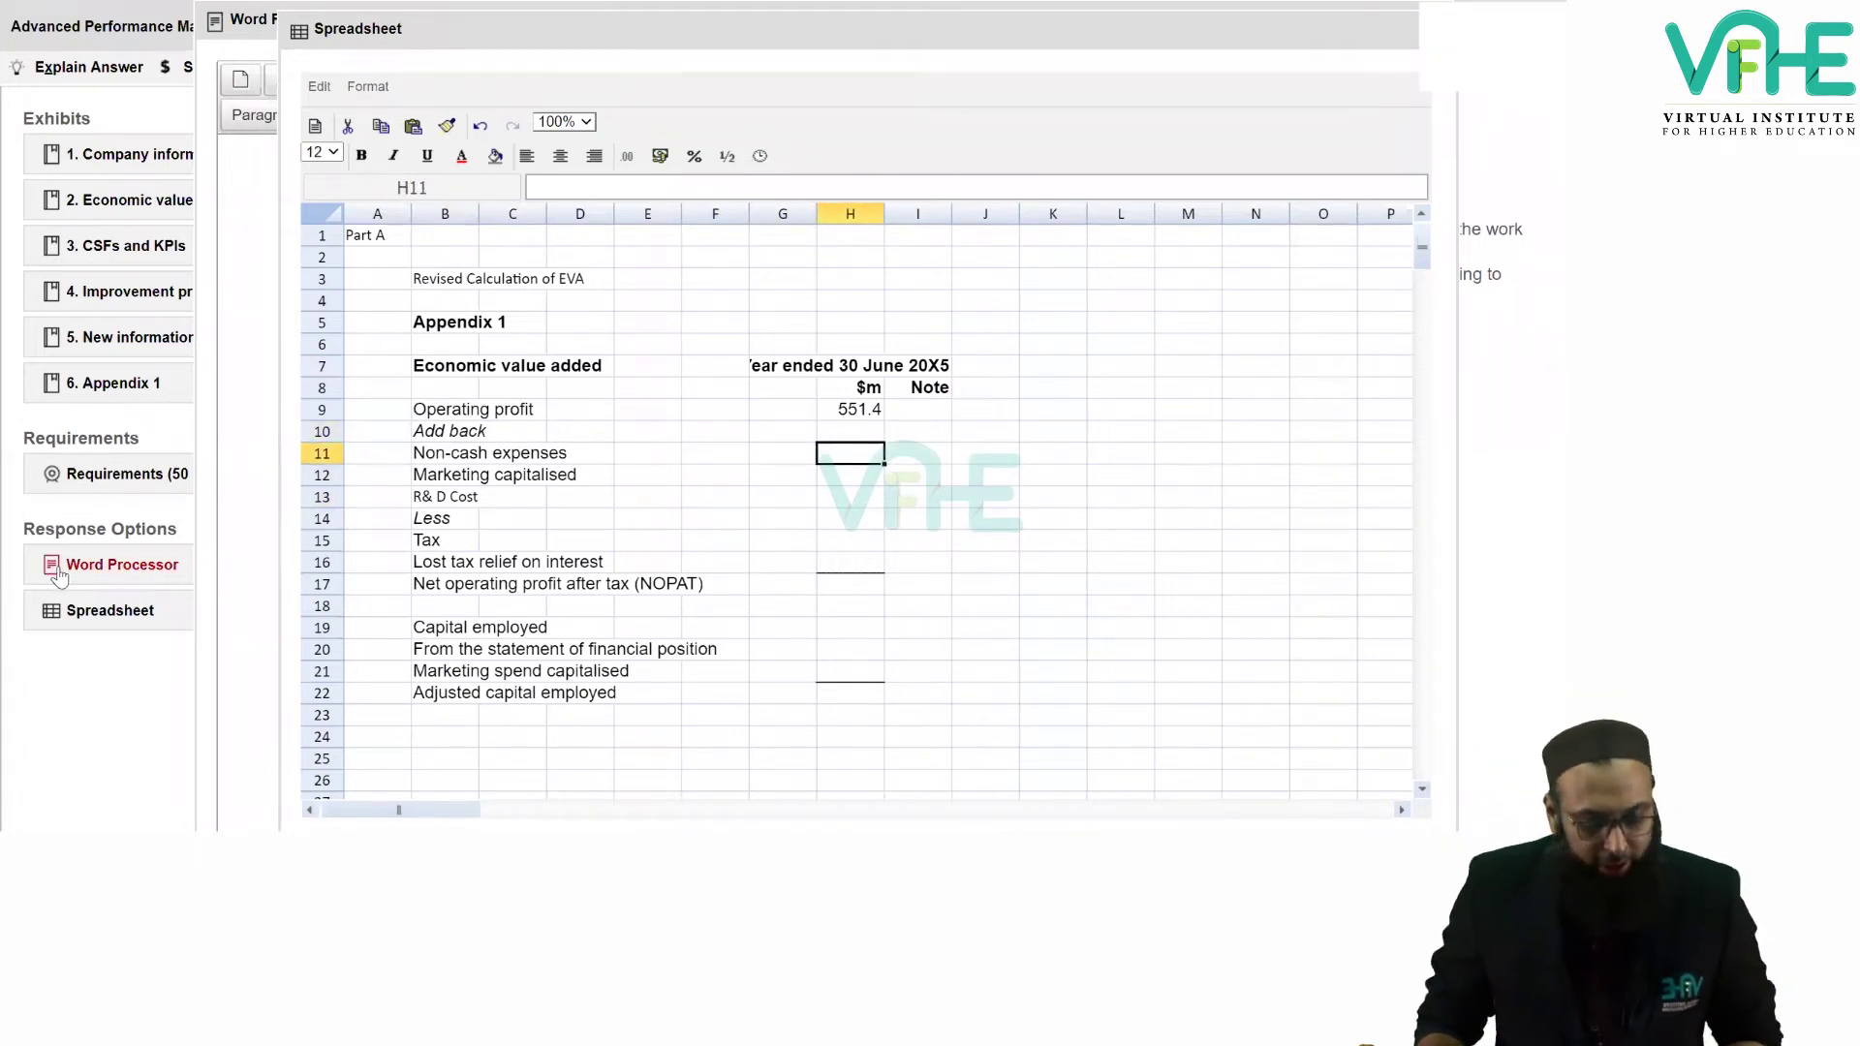
pyautogui.click(119, 388)
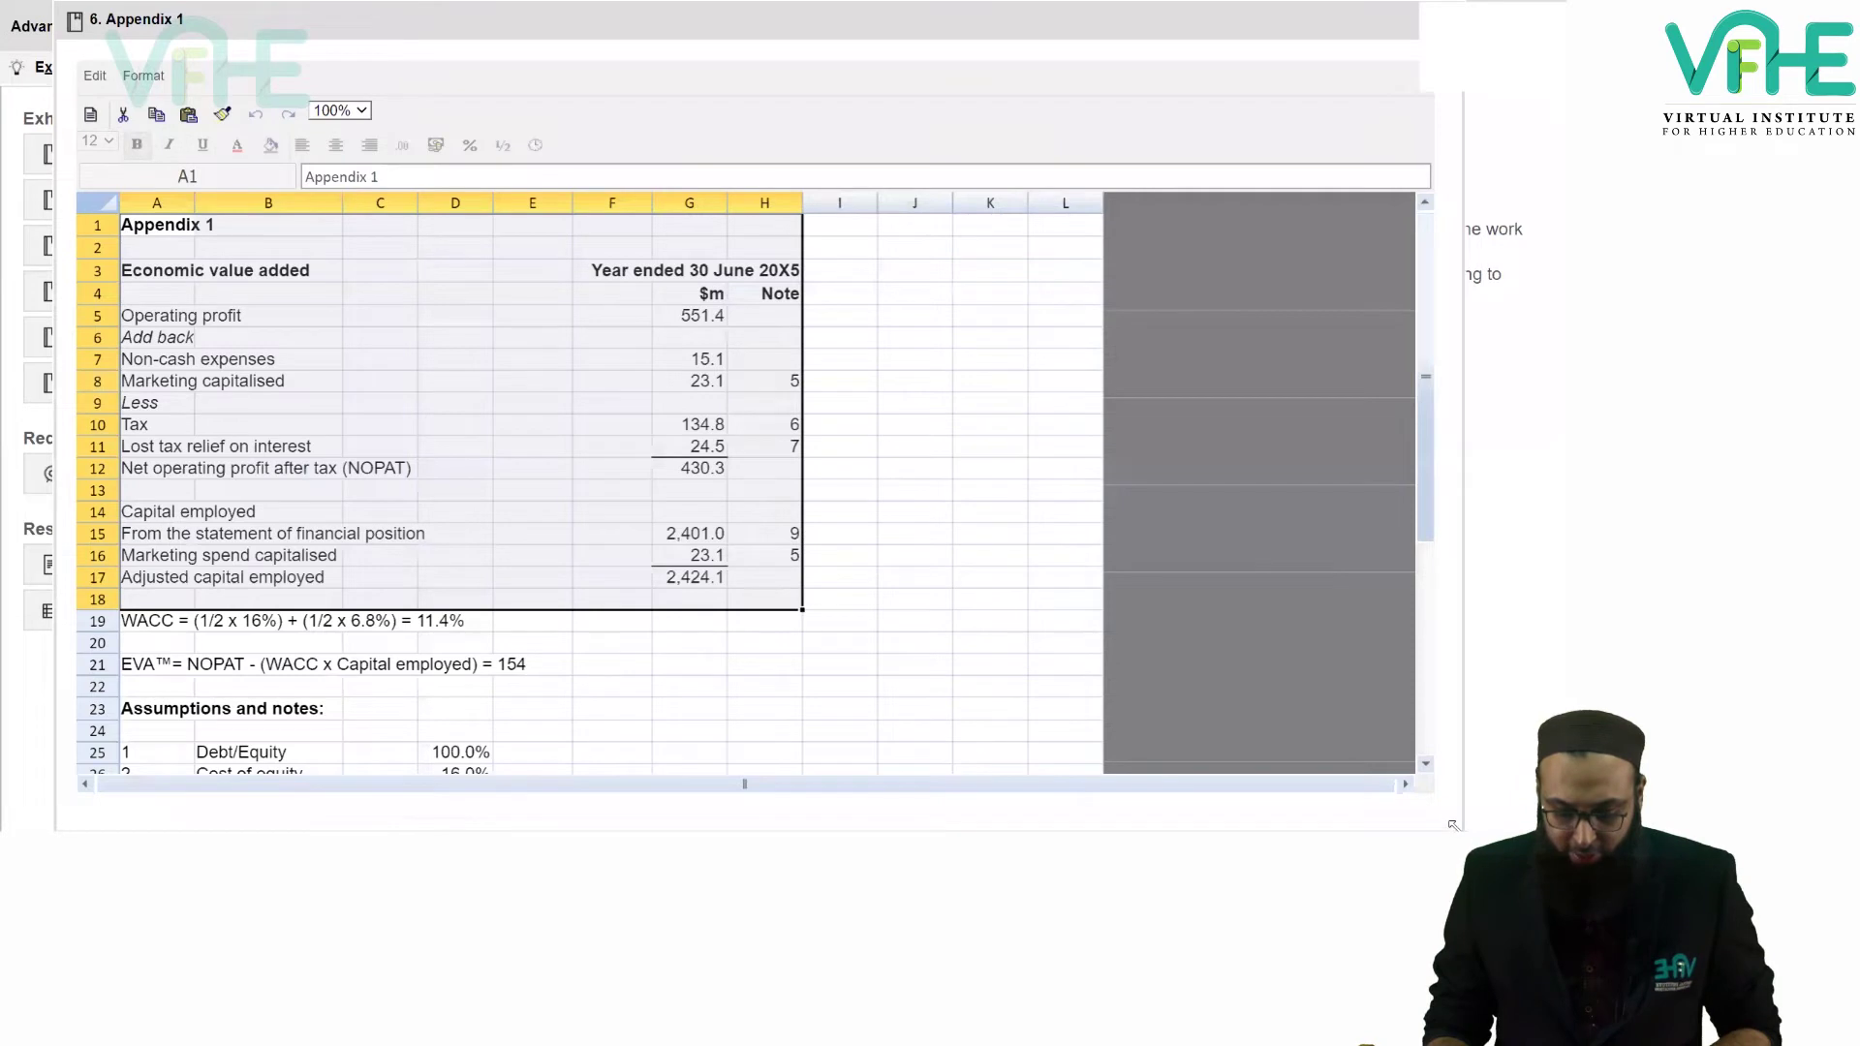
pyautogui.moveTo(1222, 722); pyautogui.dragTo(899, 575)
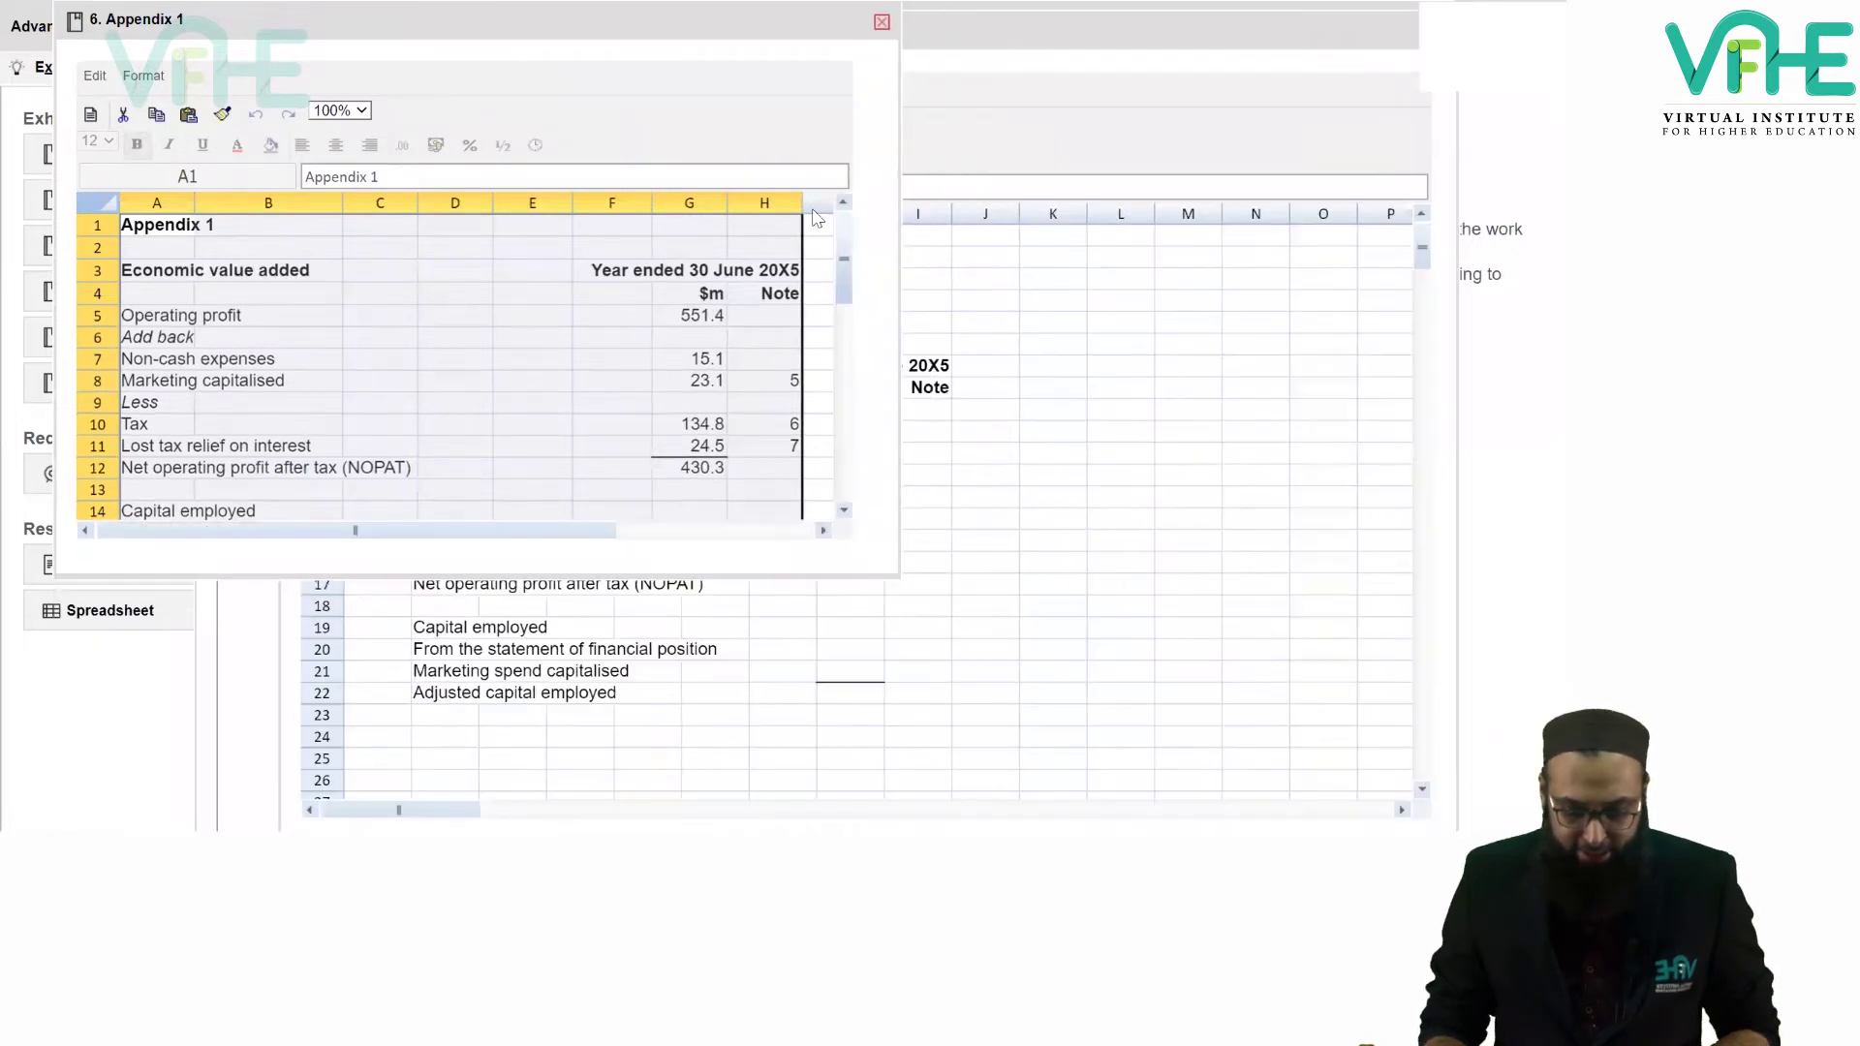
pyautogui.click(695, 319)
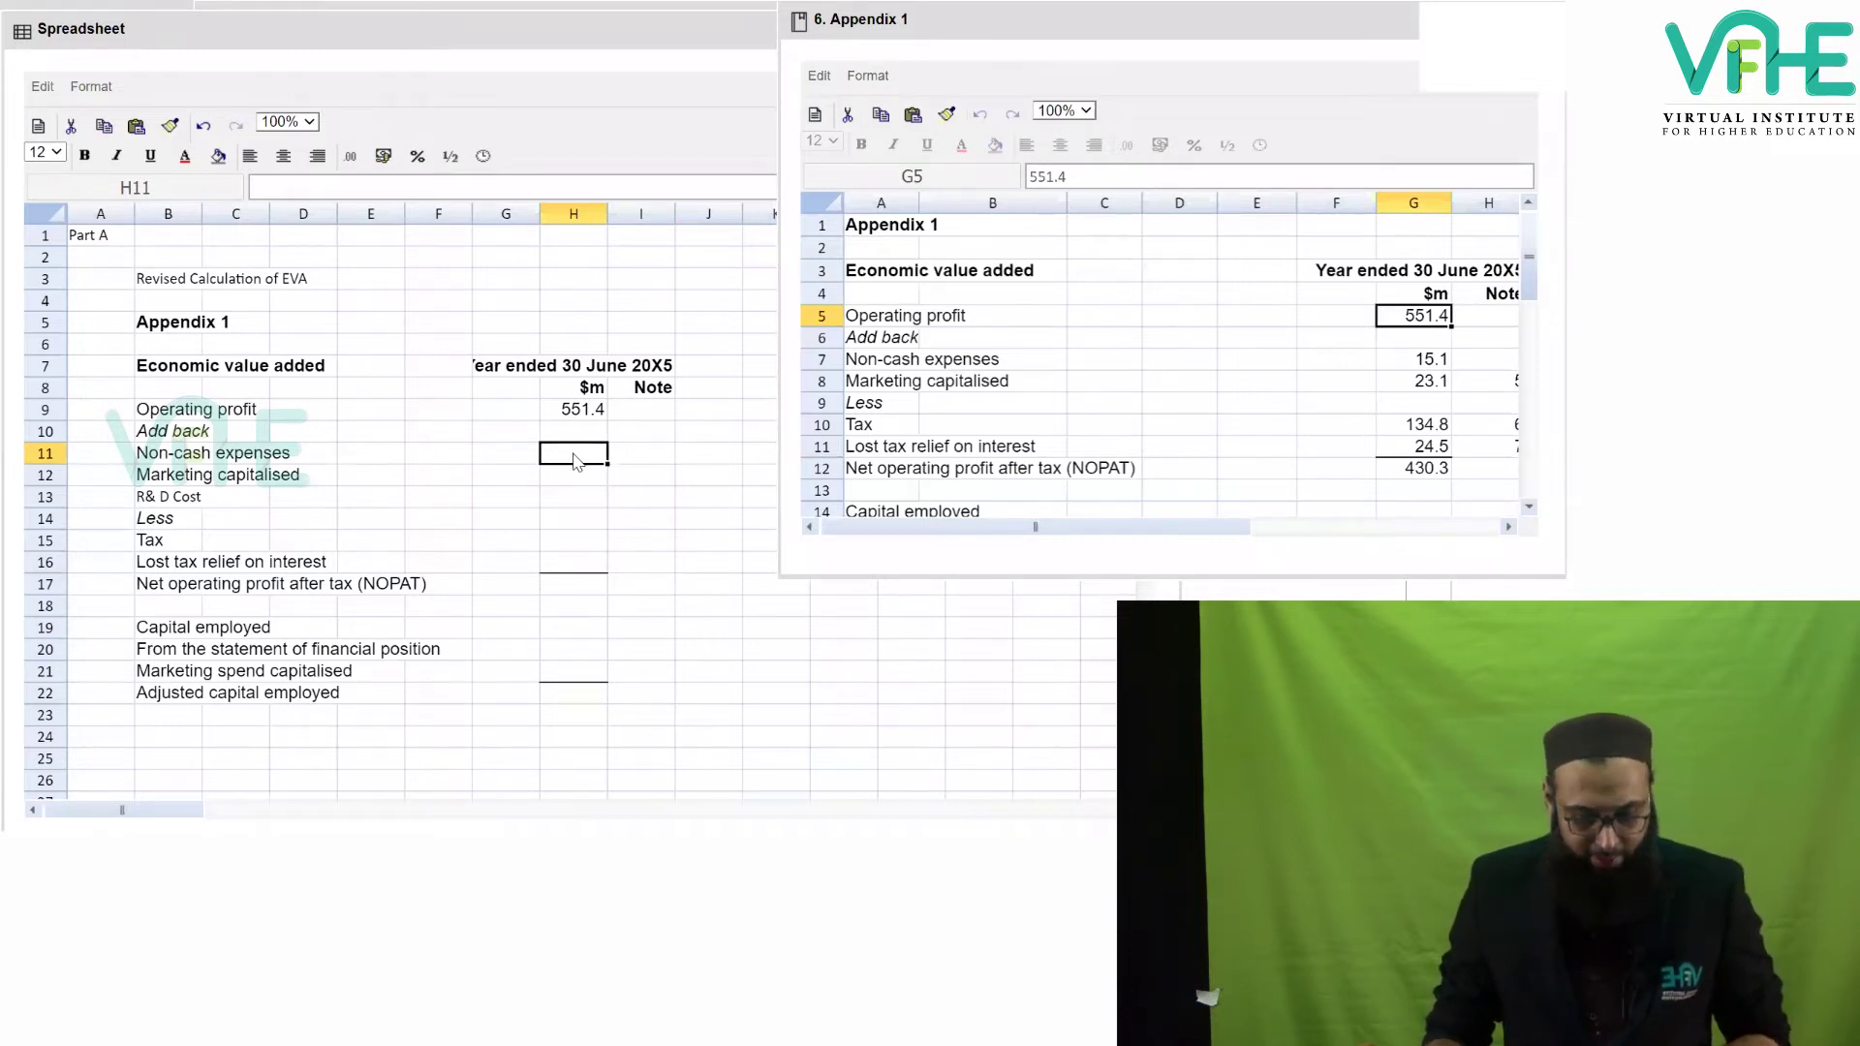
# Enter 15.1 for non-cash expenses in H11 and 23.1 for marketing capitalised in H12.
pyautogui.write('15.1')
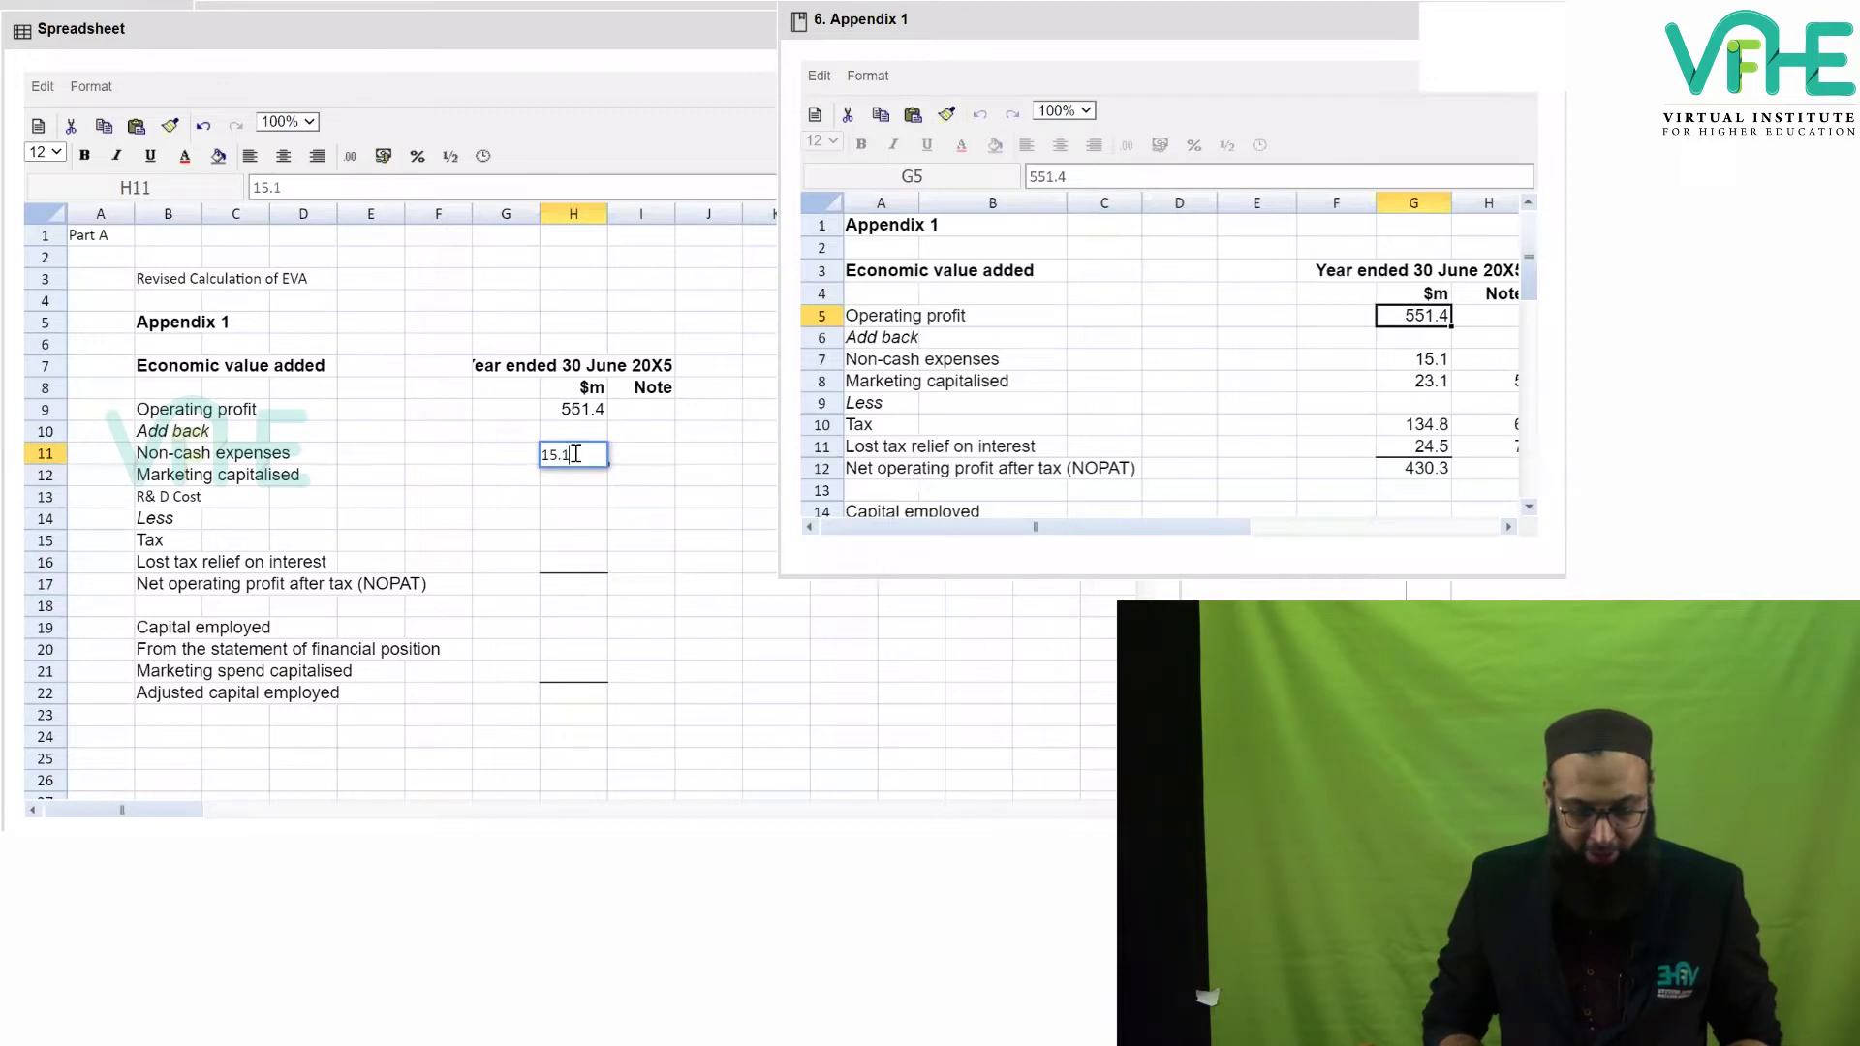
pyautogui.press('Return')
pyautogui.write('23.1')
pyautogui.press('Return')
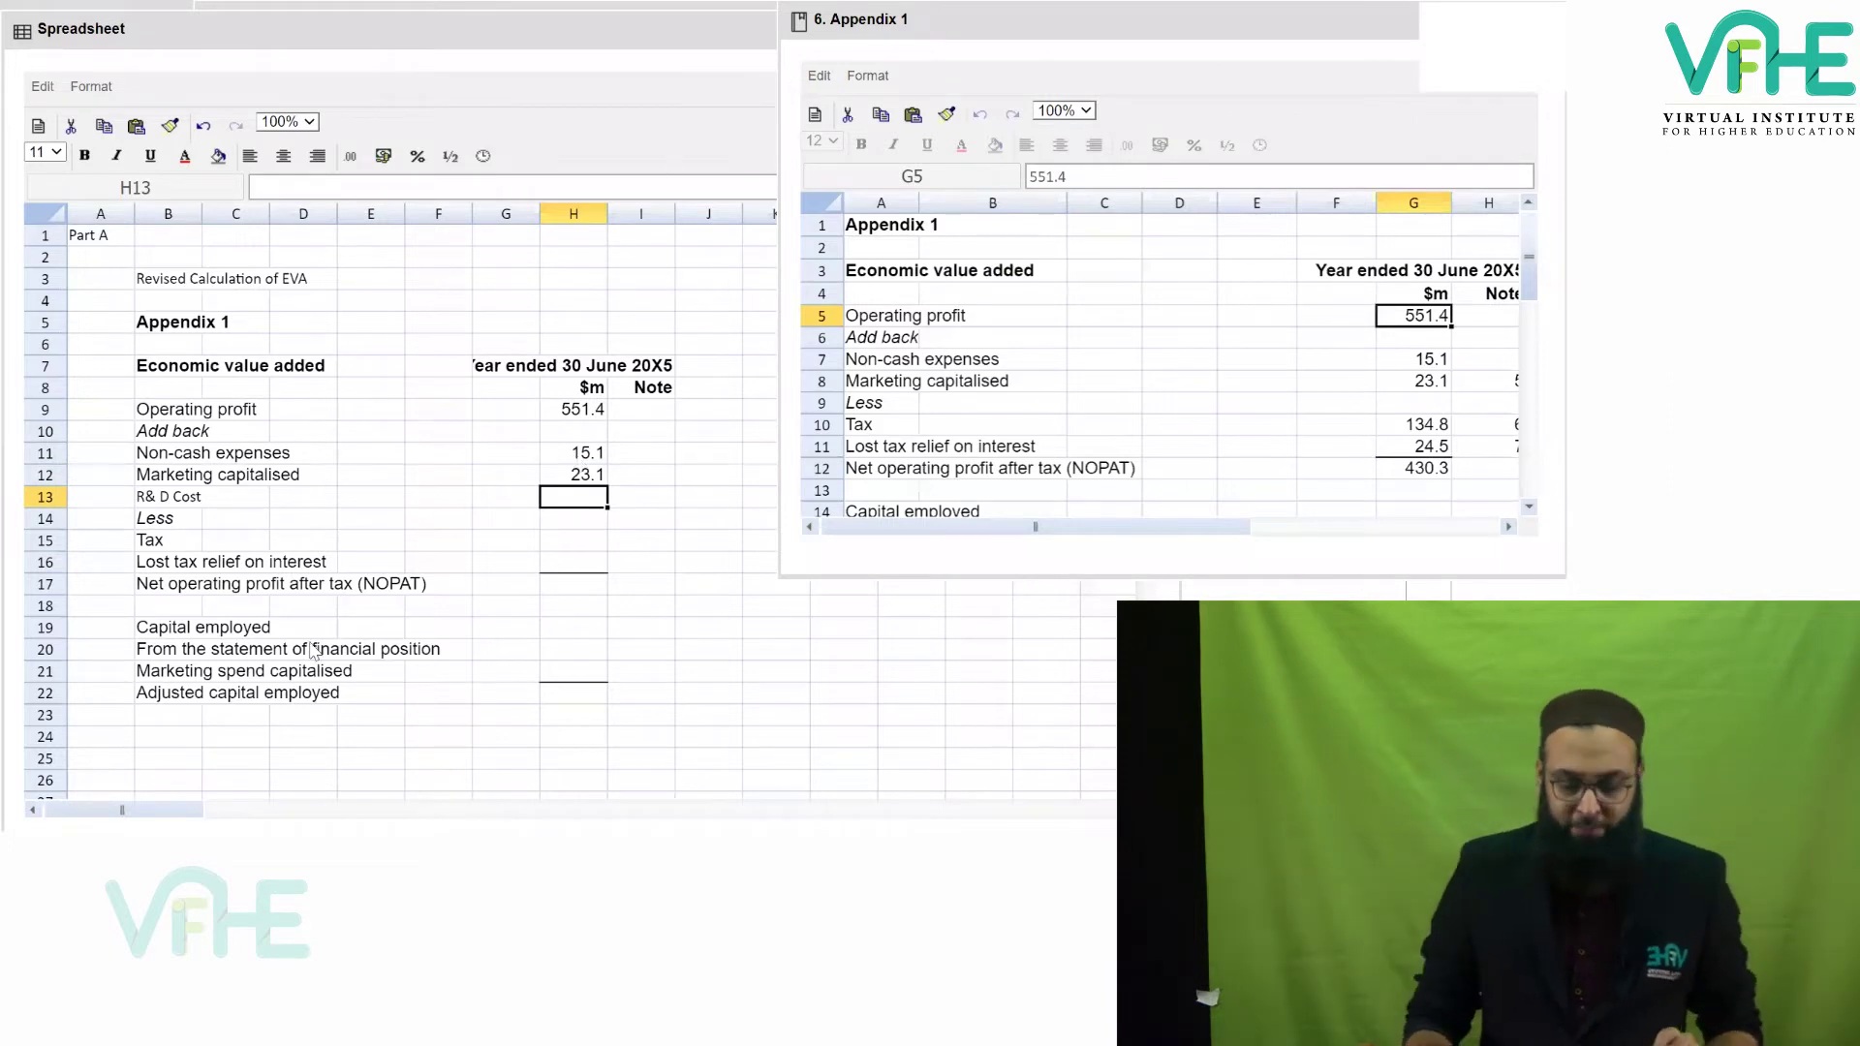
# Find the research and development note in the Appendix 1 assumptions and enter 10 as the R&D cost in H13.
pyautogui.scroll(-5, 1085, 479)
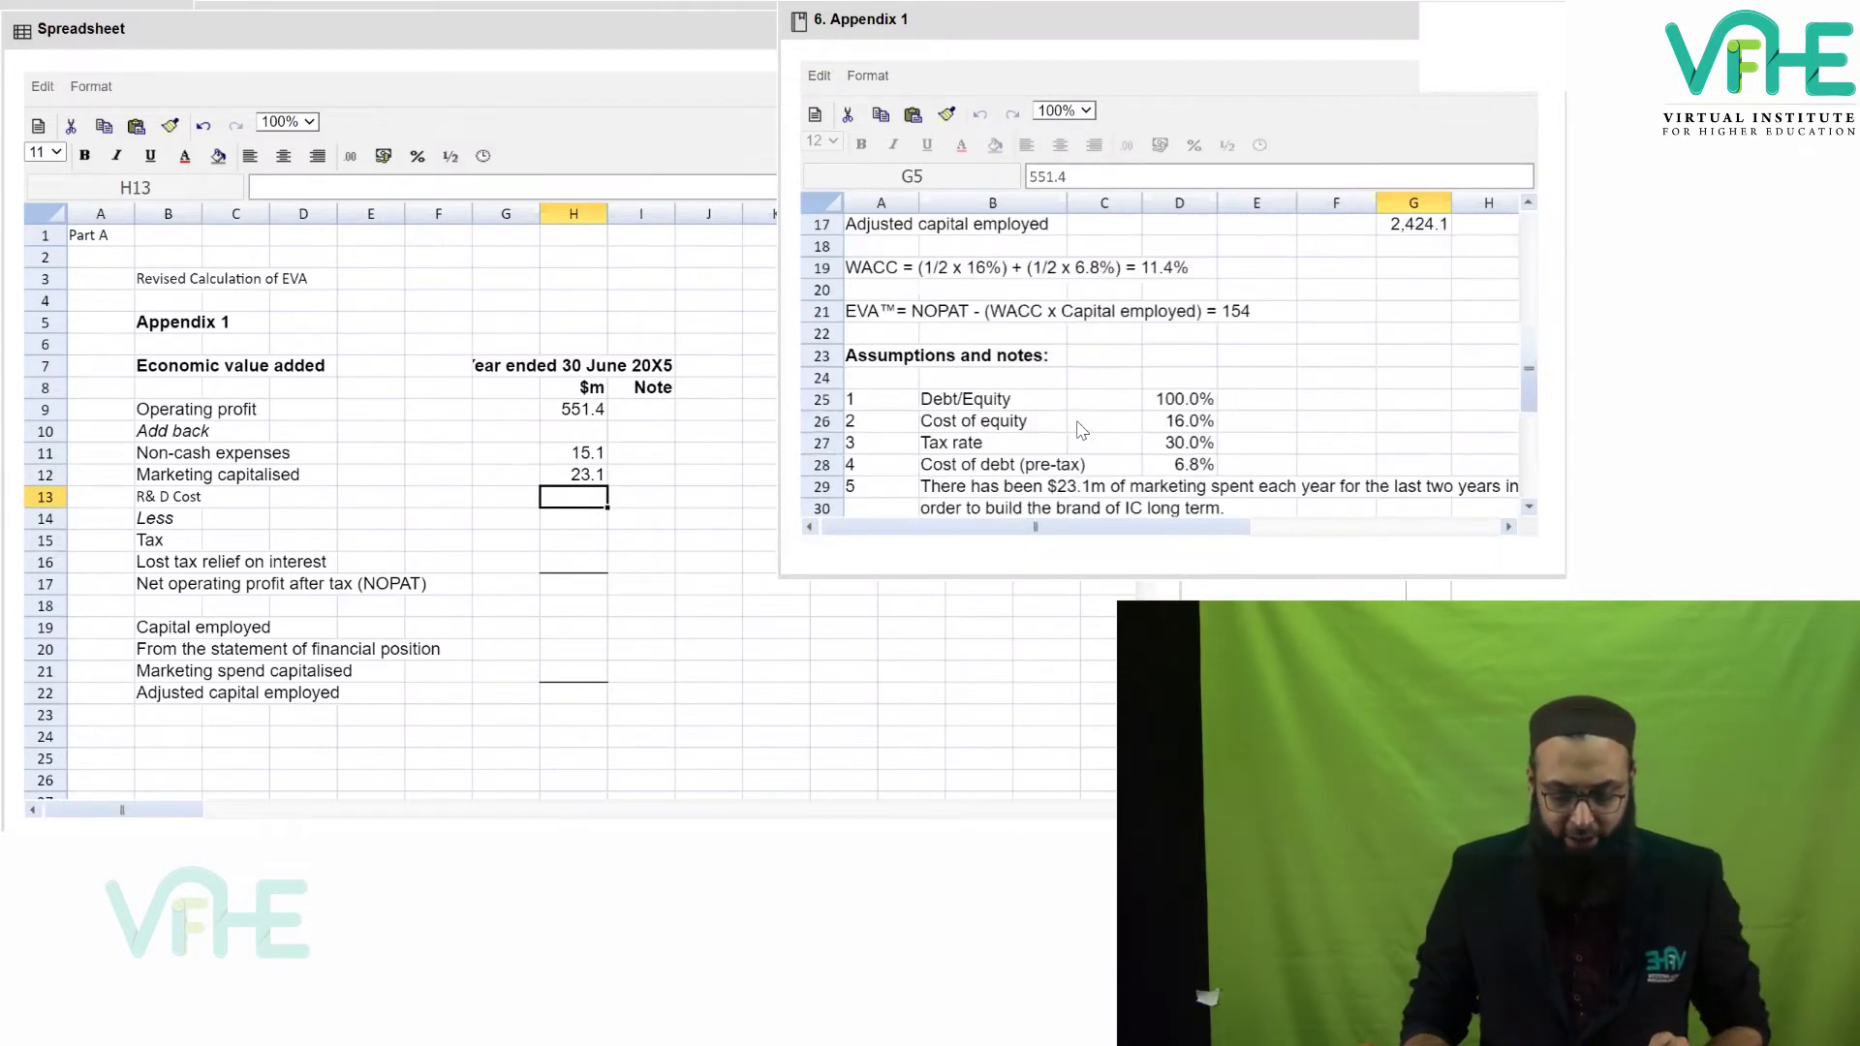
pyautogui.scroll(-3, 1082, 430)
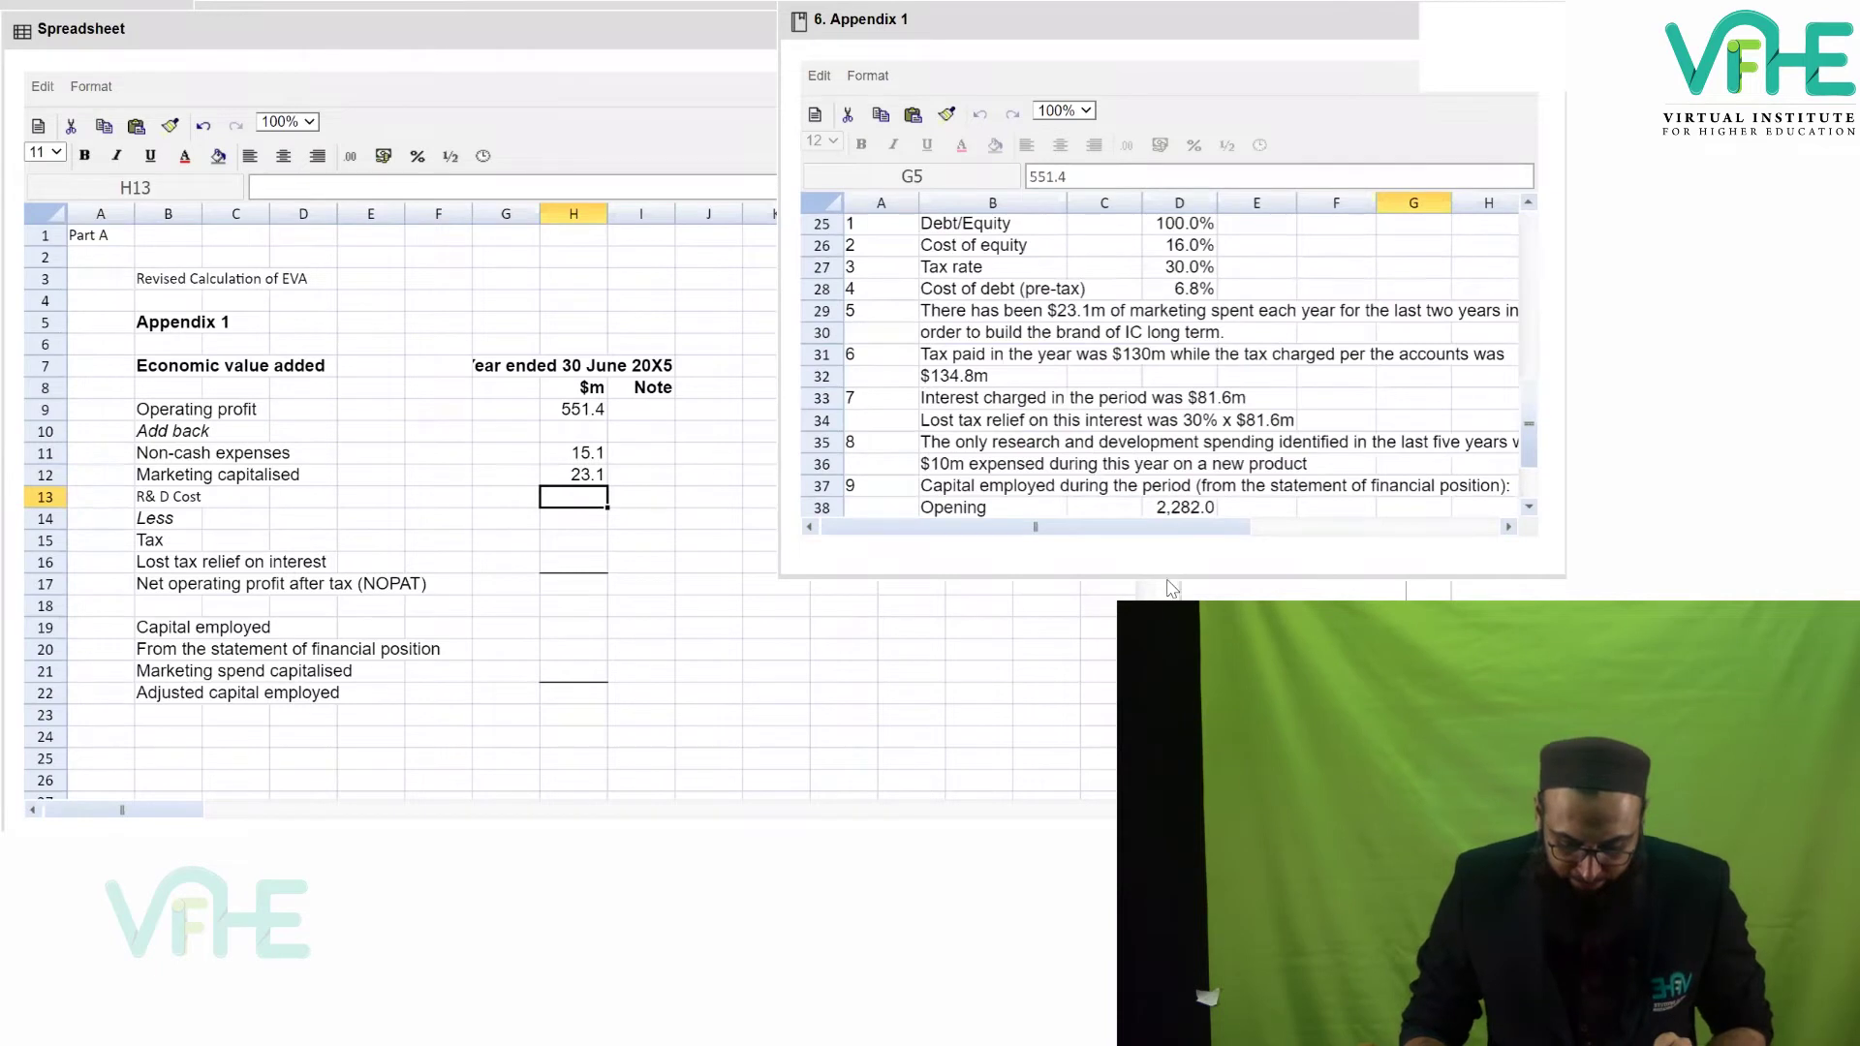
pyautogui.moveTo(1162, 577); pyautogui.dragTo(1163, 765)
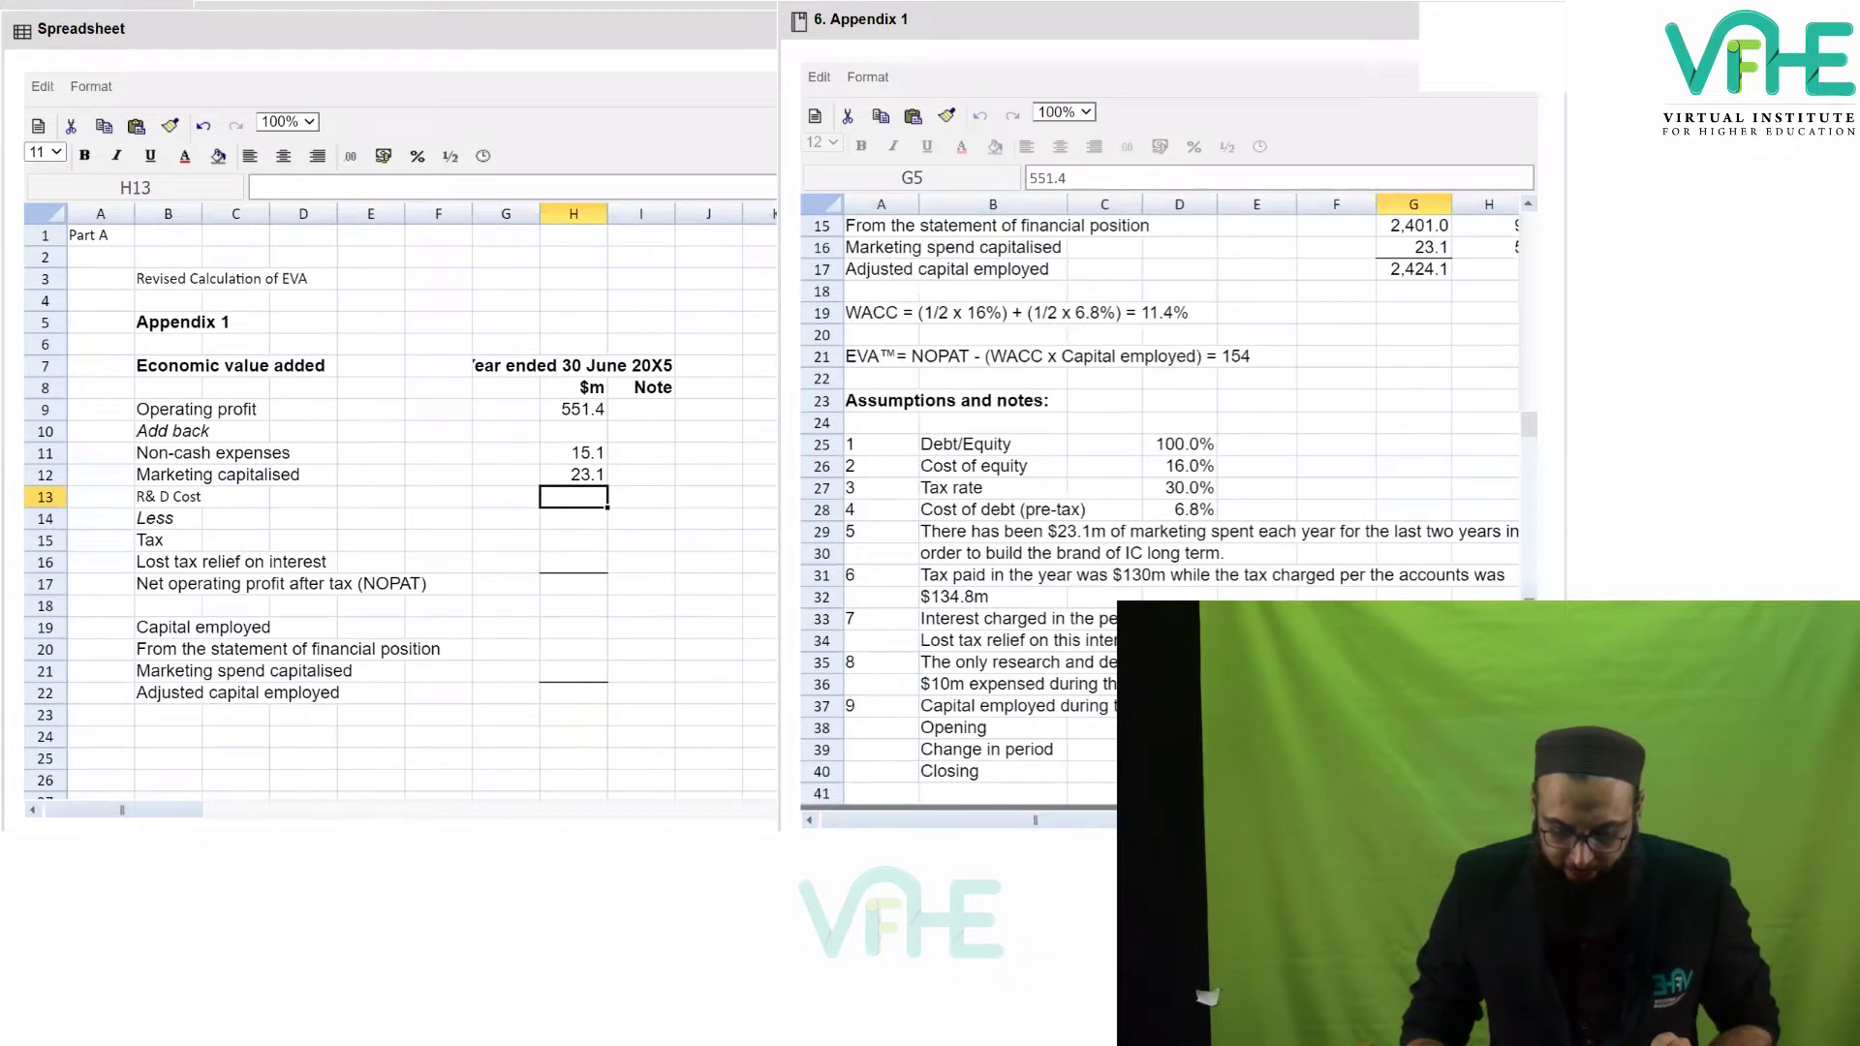
pyautogui.click(962, 684)
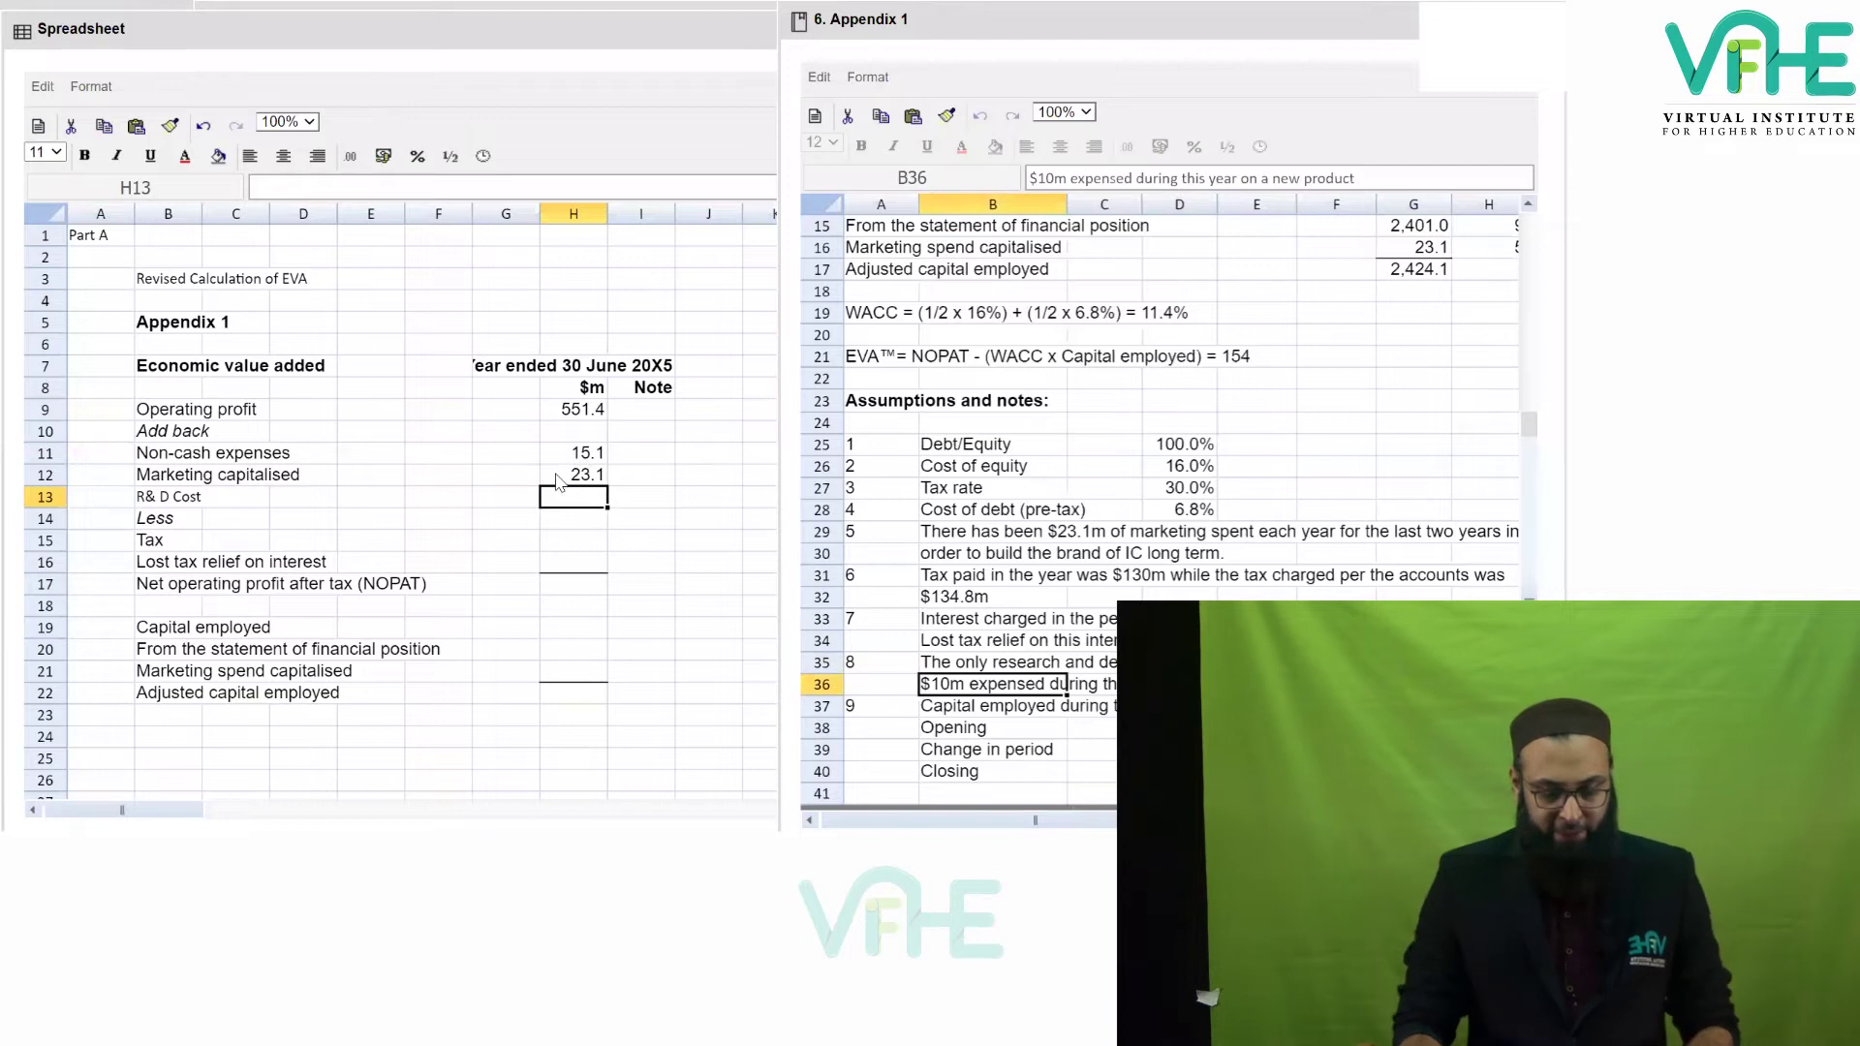
pyautogui.write('10')
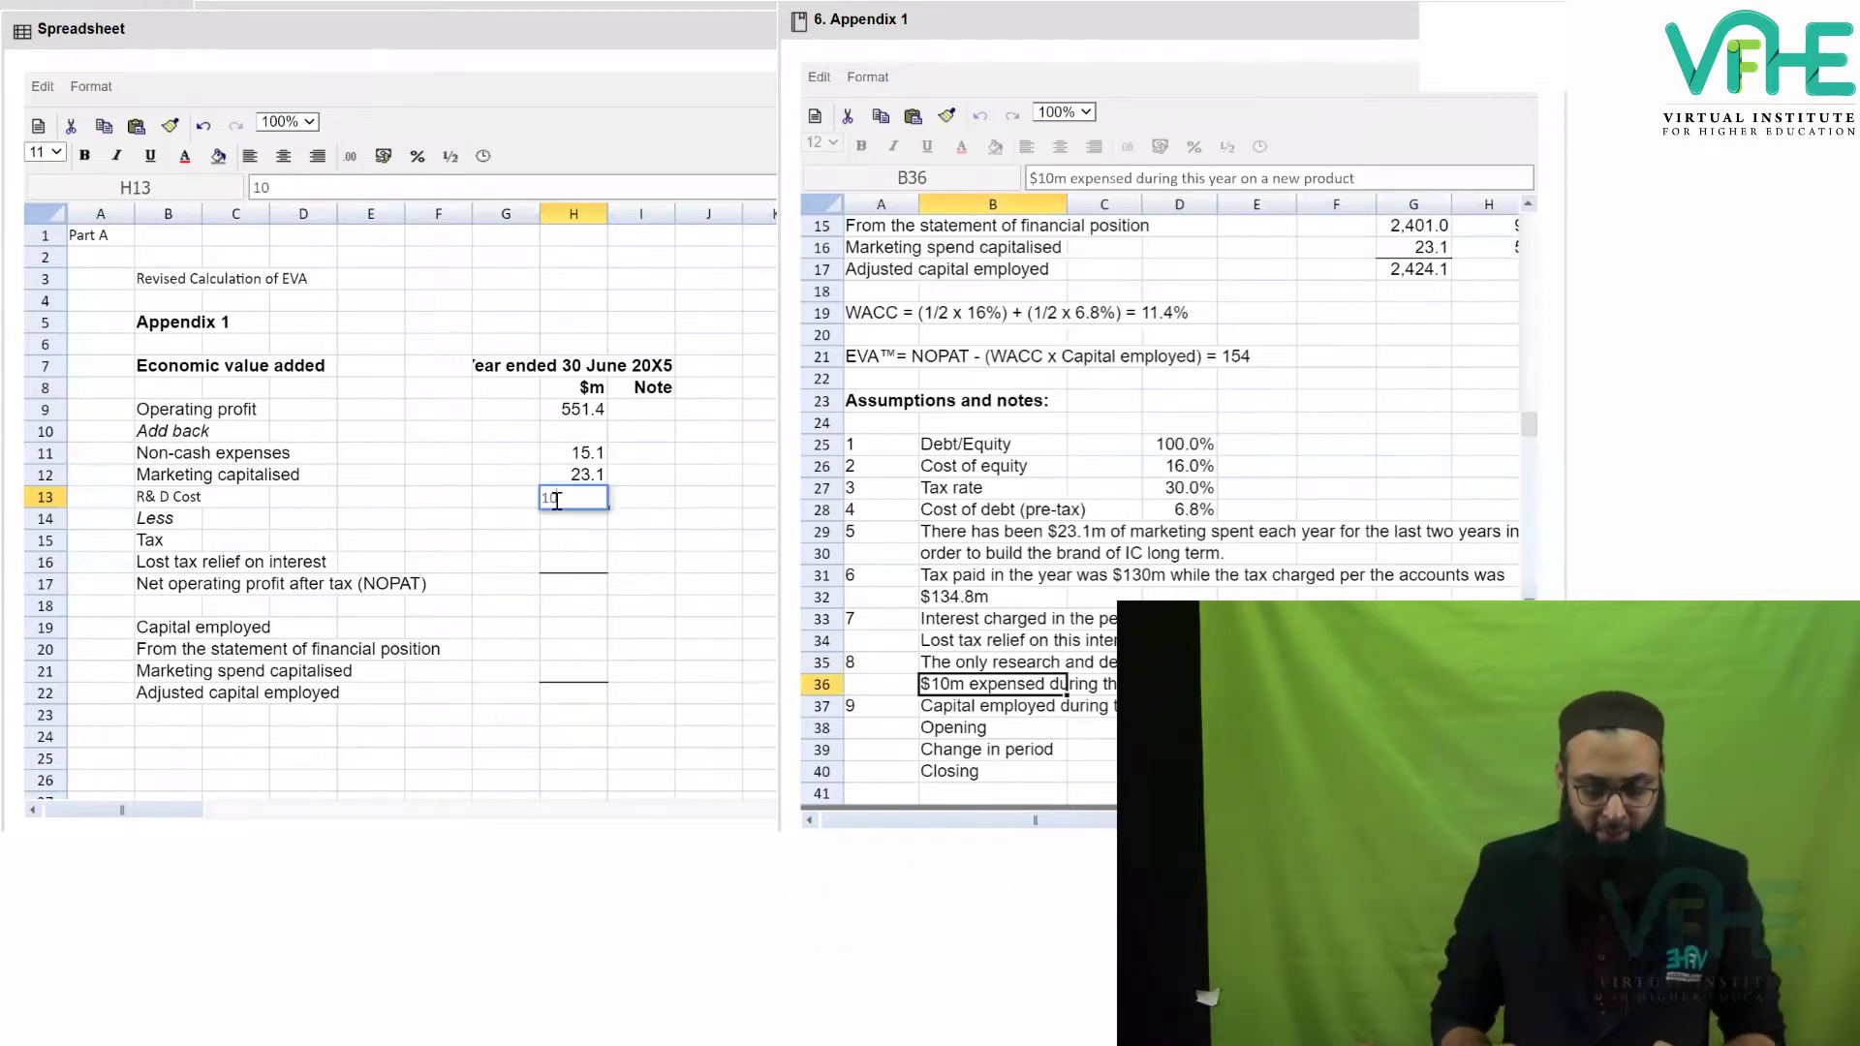
pyautogui.press('Return')
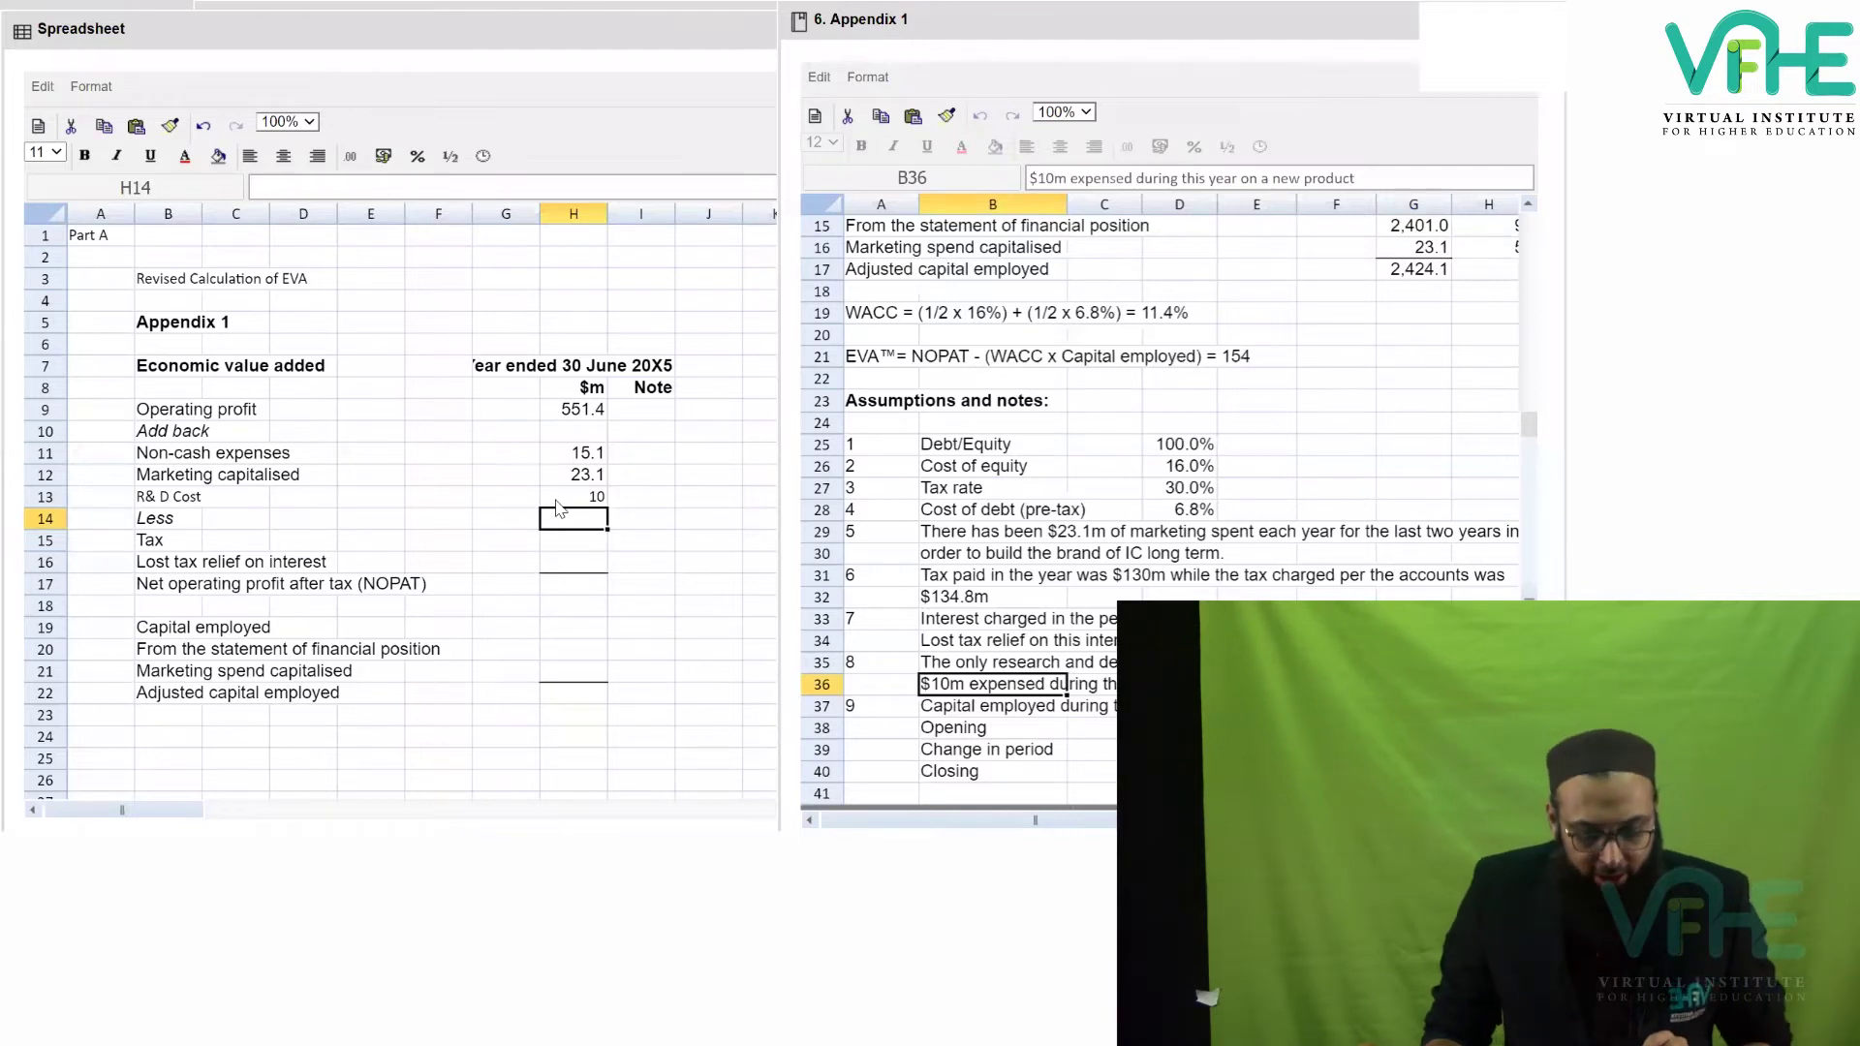
# Take the tax paid from note 6 of Appendix 1 and enter 130 for tax in H15.
pyautogui.click(566, 542)
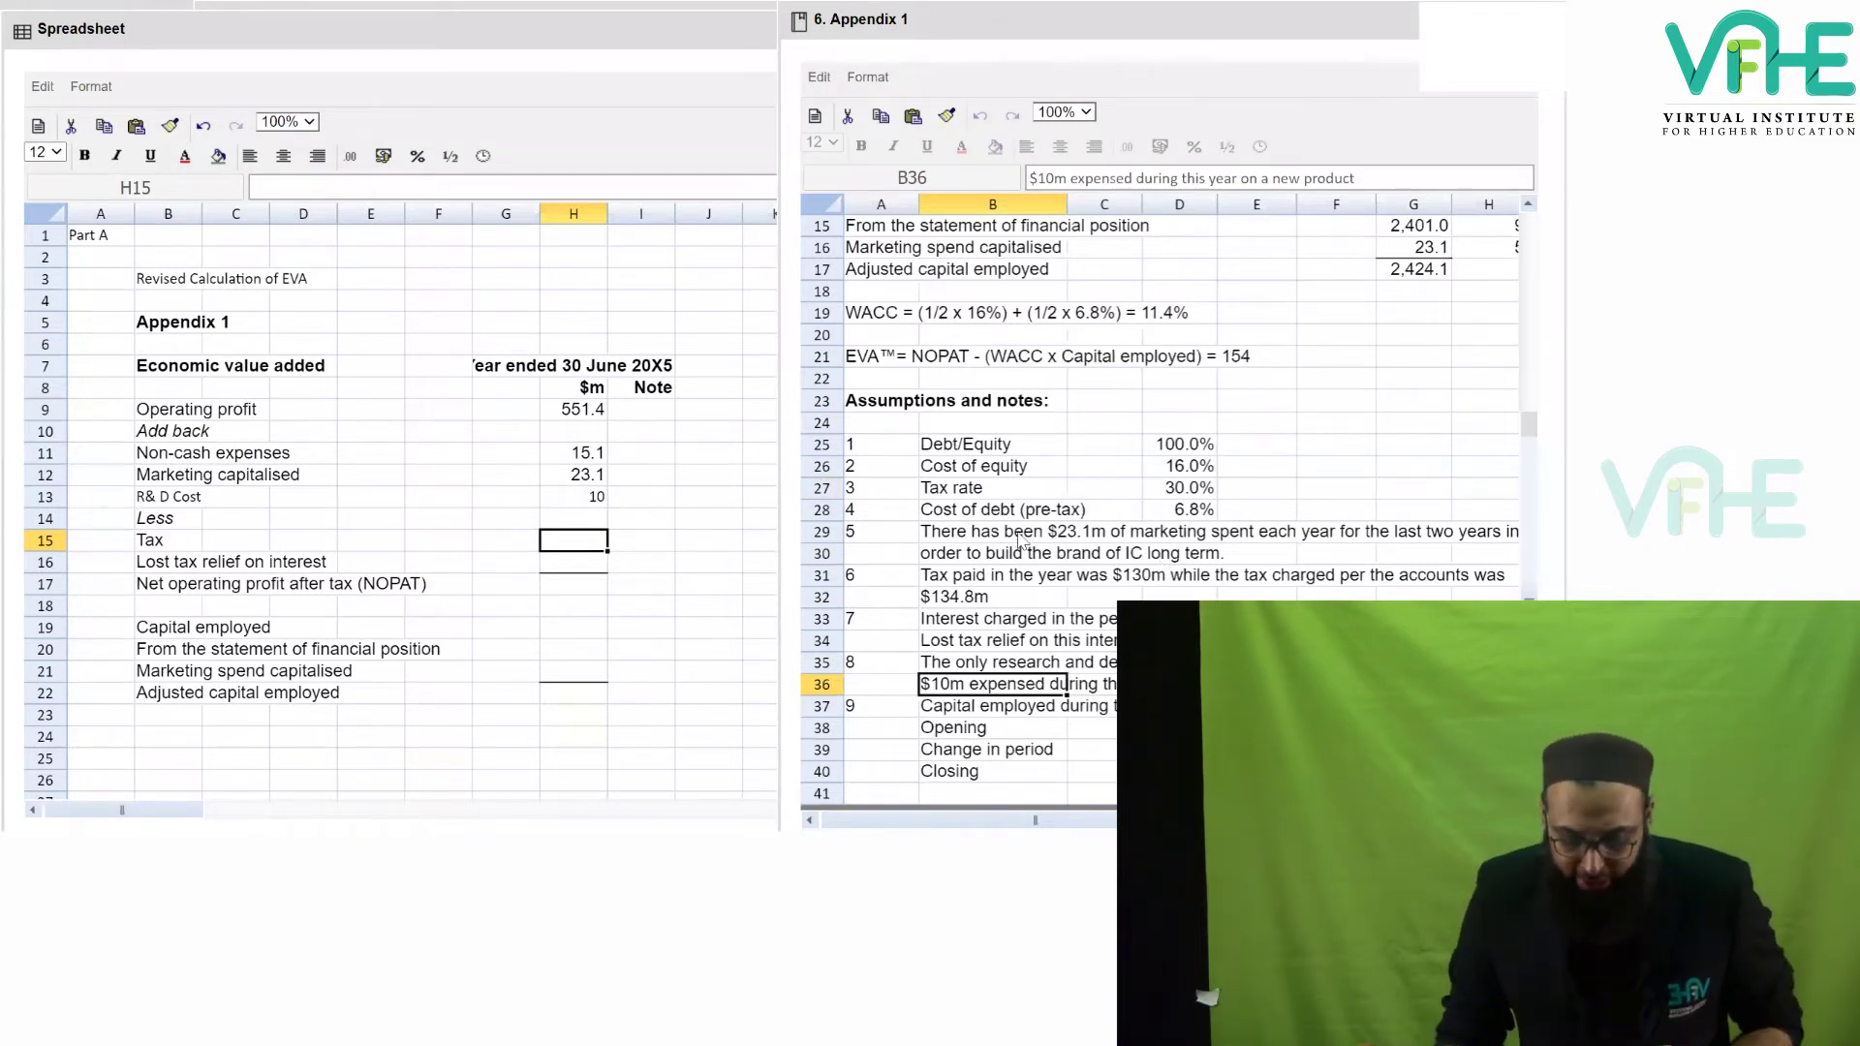
pyautogui.click(1140, 579)
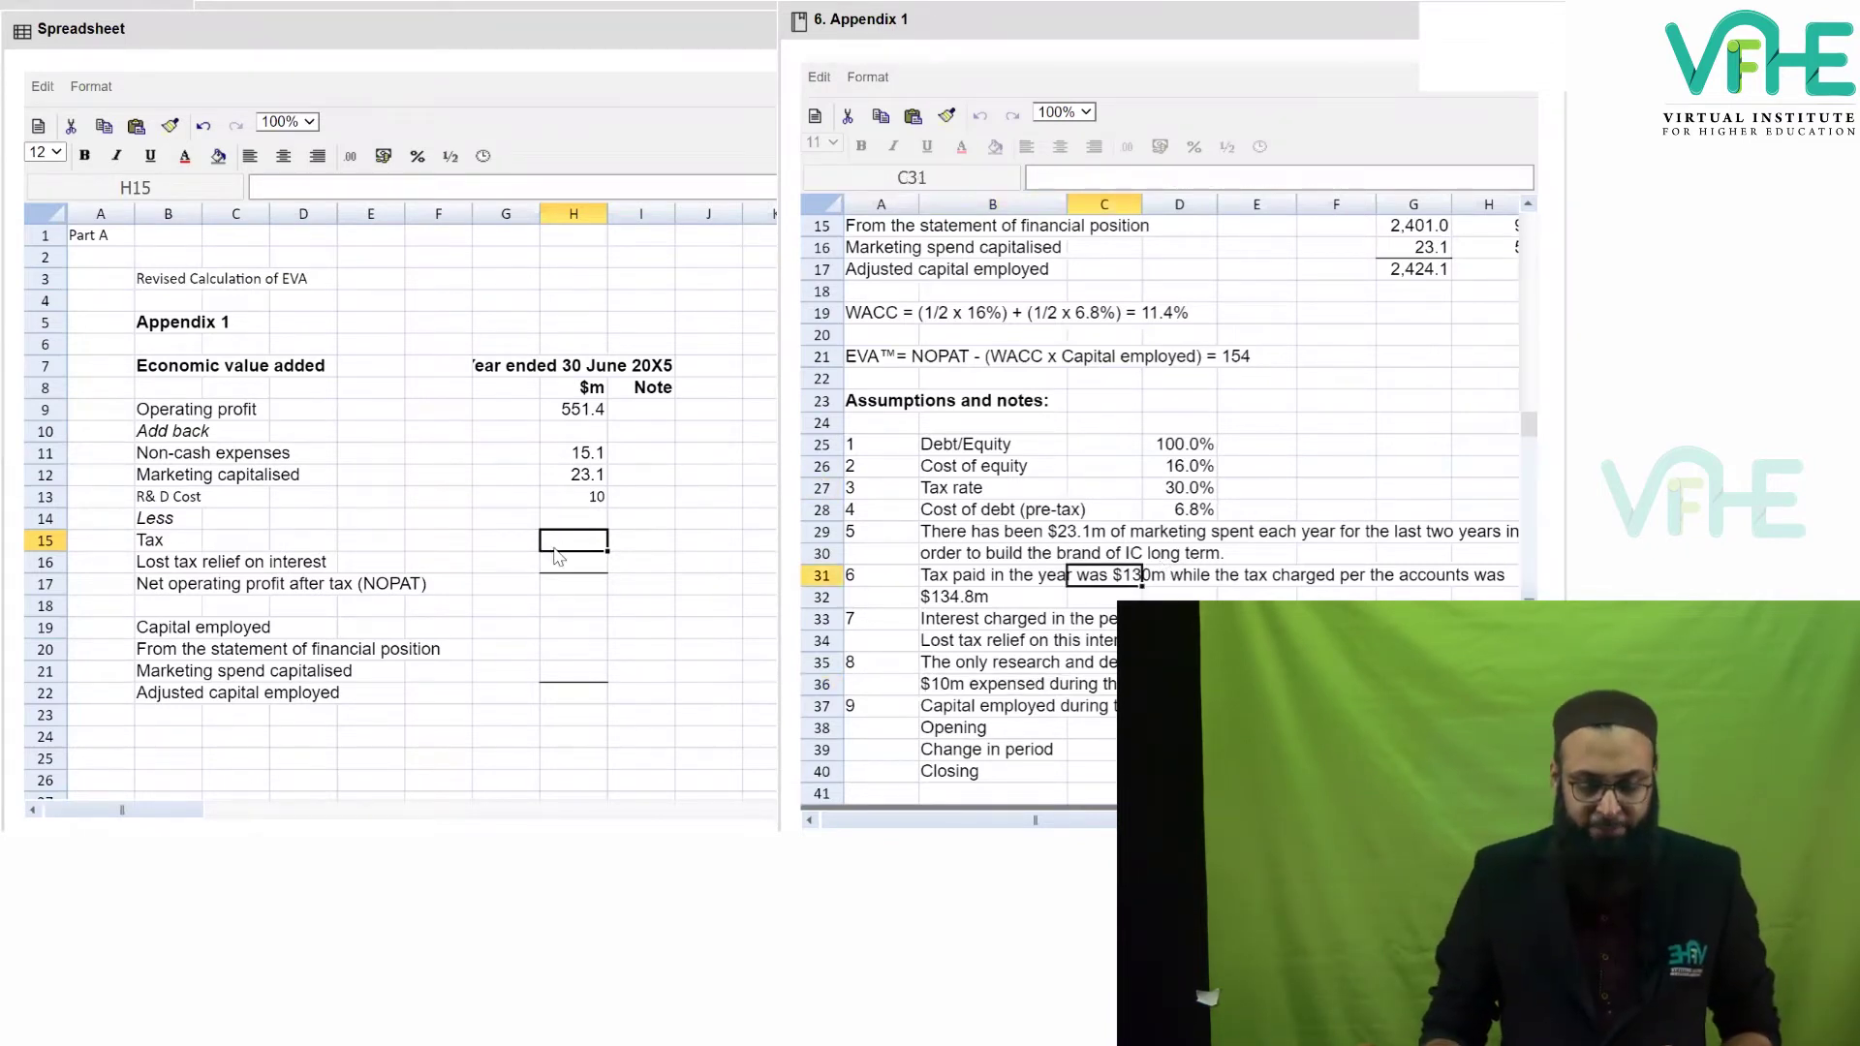
pyautogui.write('130')
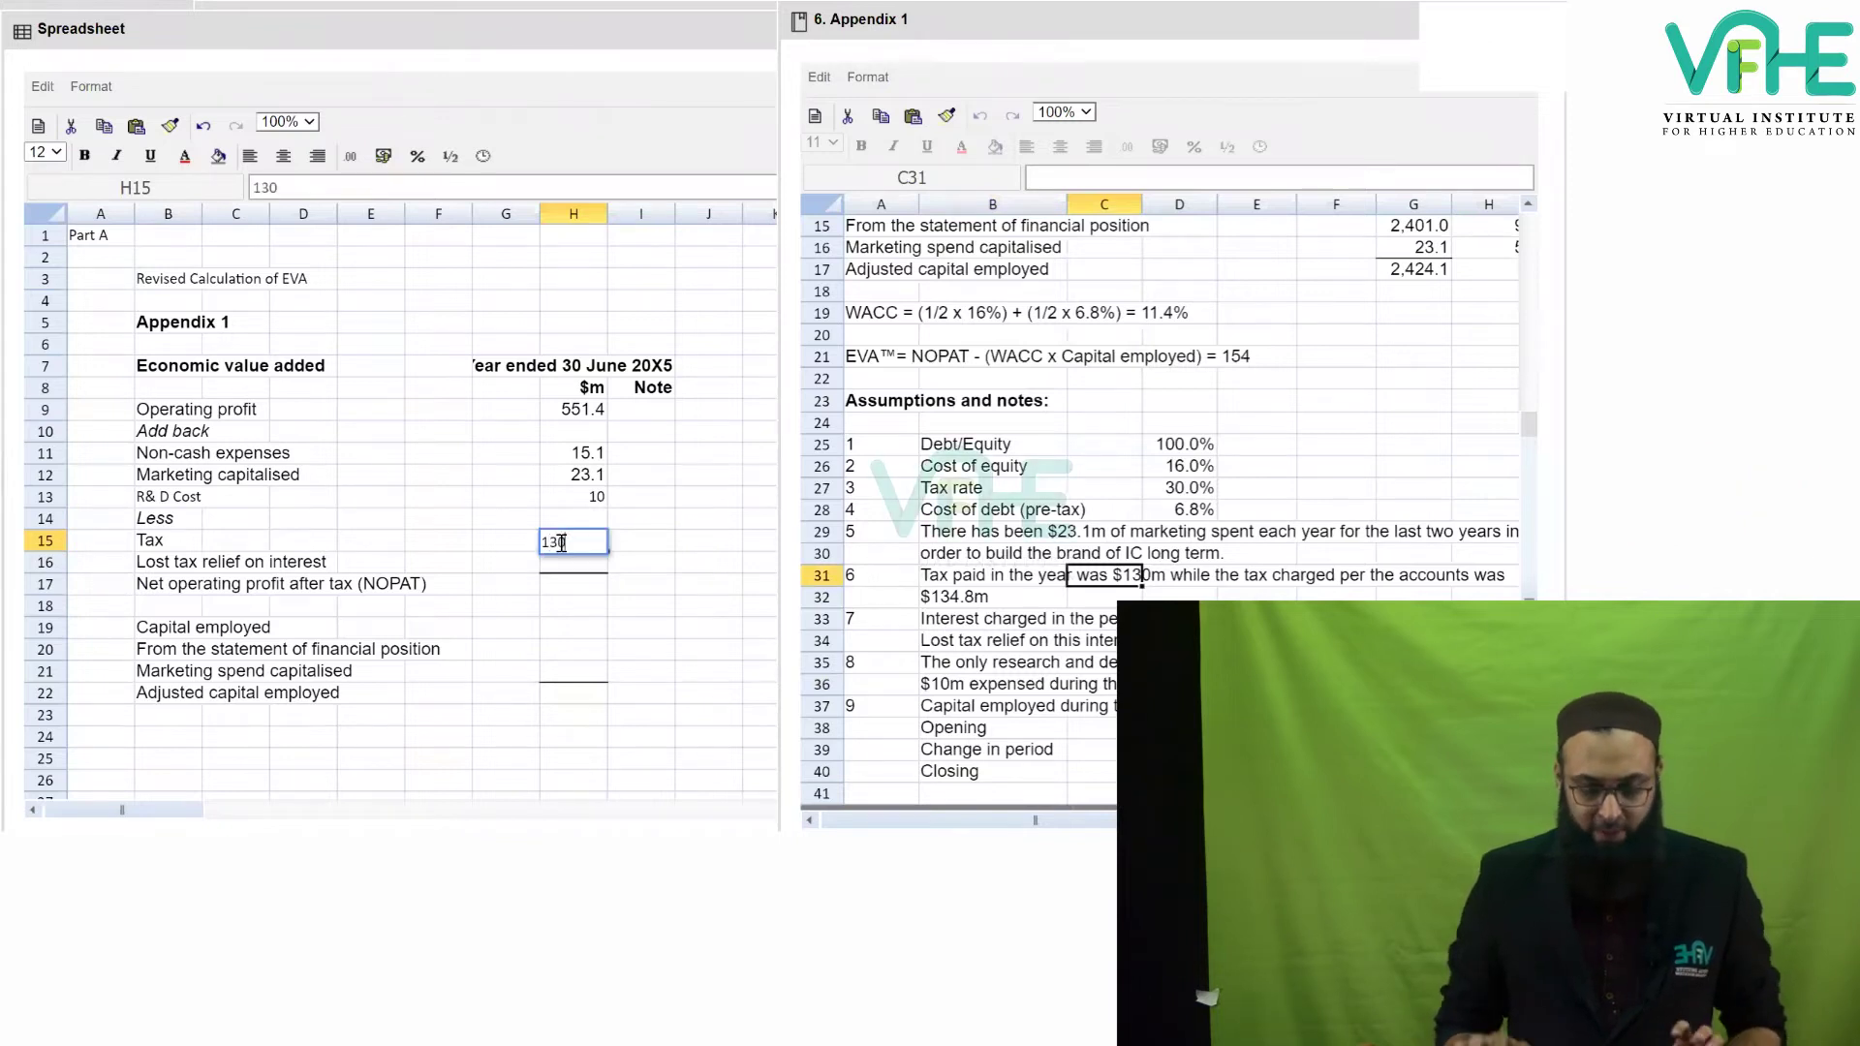
pyautogui.press('Return')
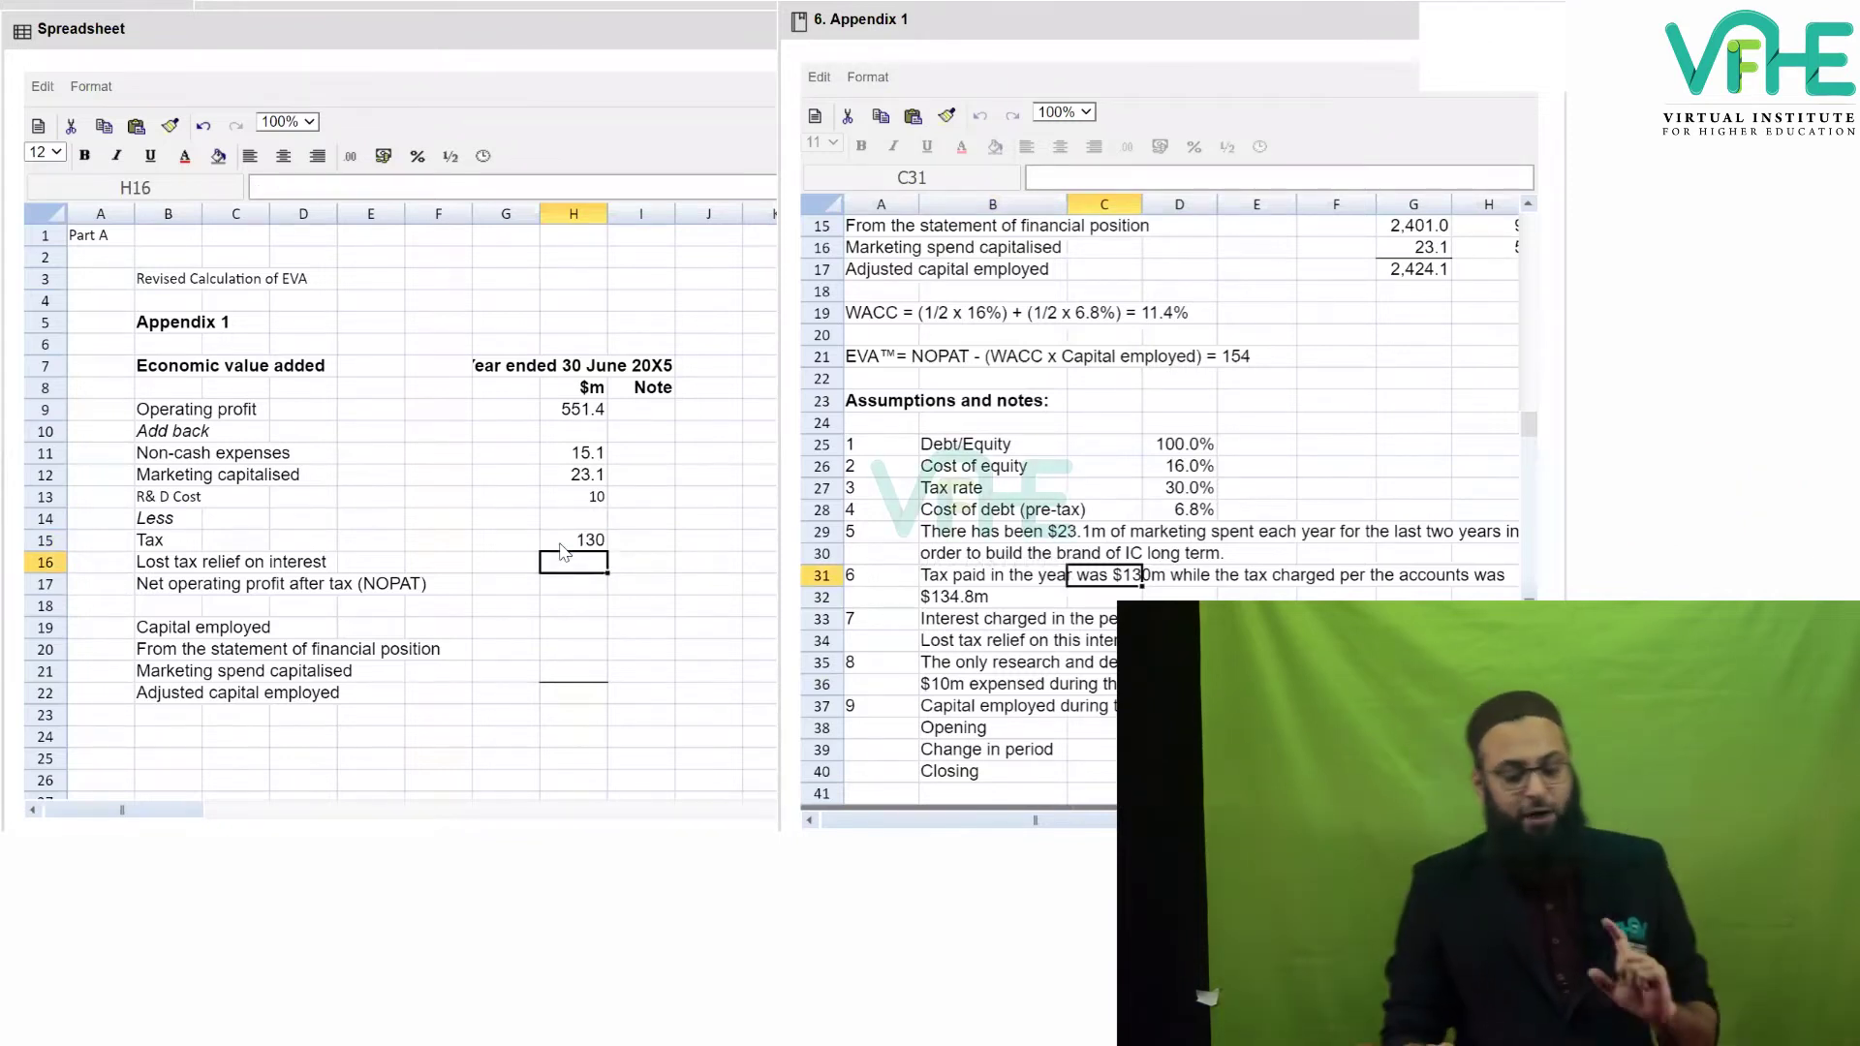
# Compare the tax figure in the Appendix 1 calculation with the tax entered in H15 of the response spreadsheet.
pyautogui.scroll(4, 1135, 459)
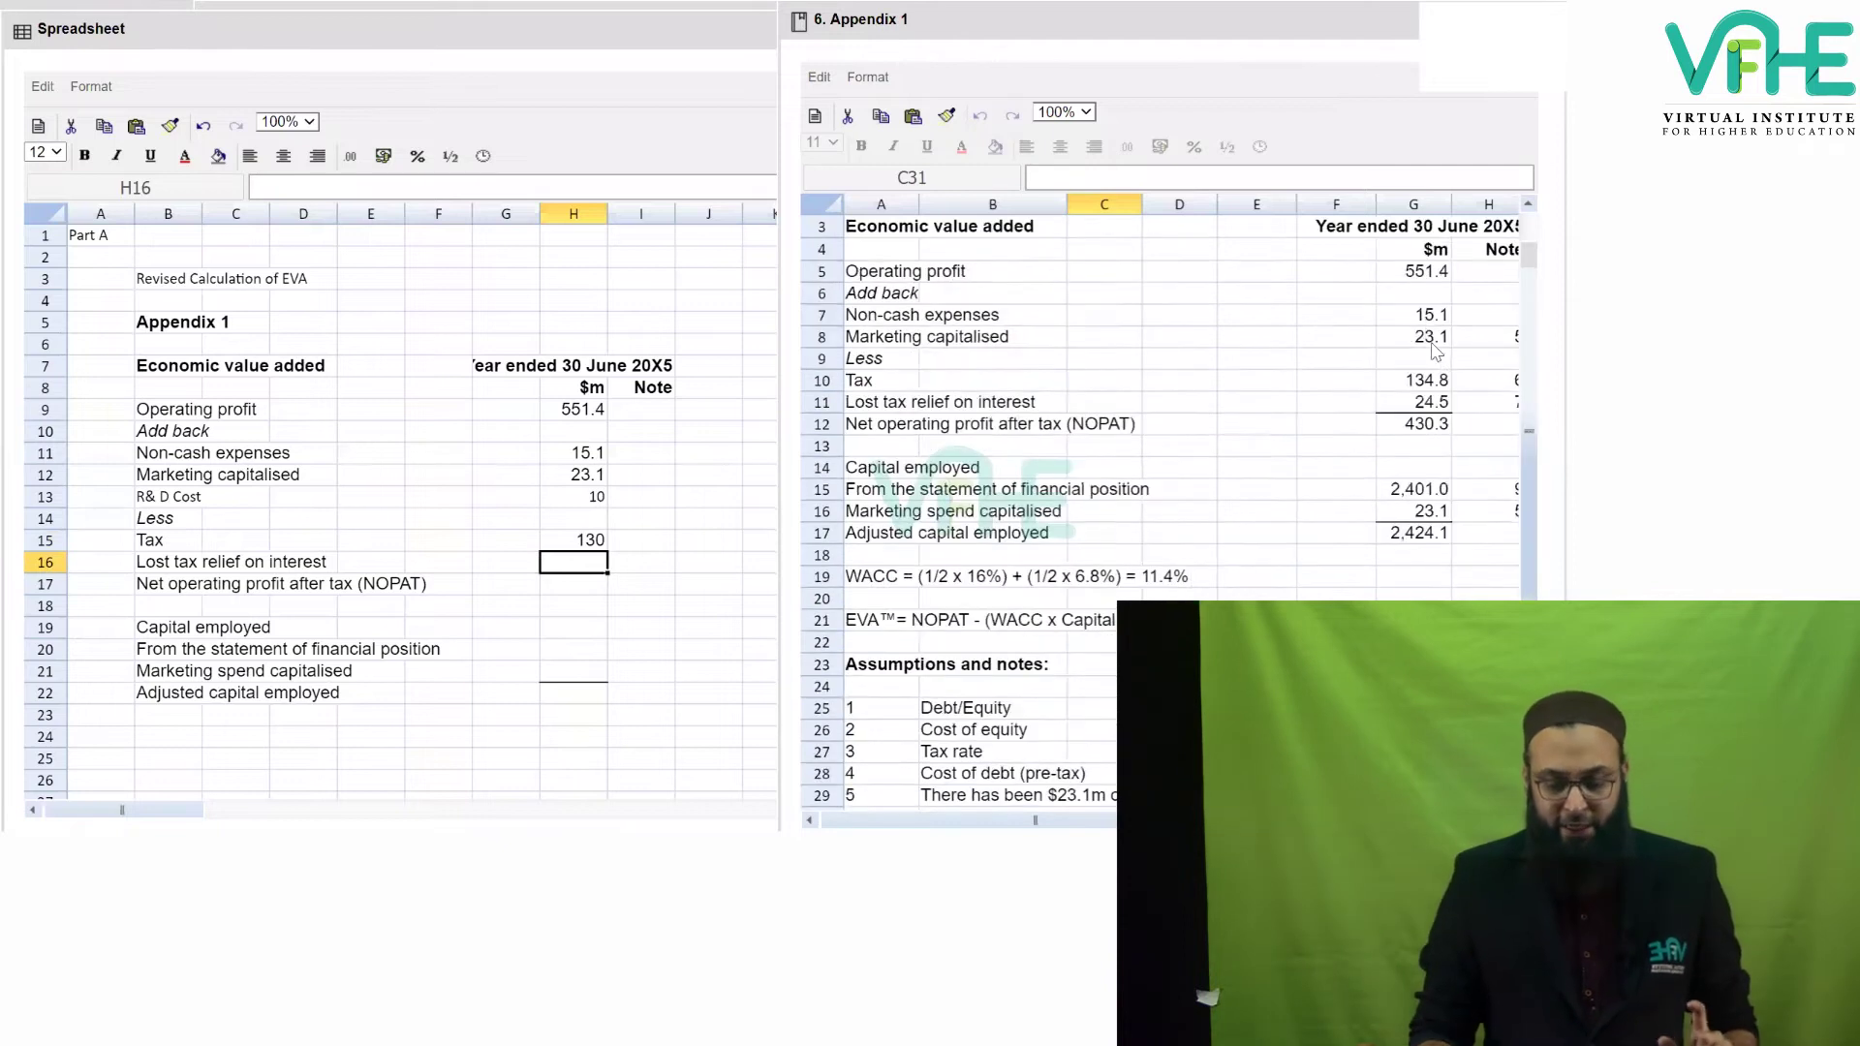
pyautogui.click(1396, 386)
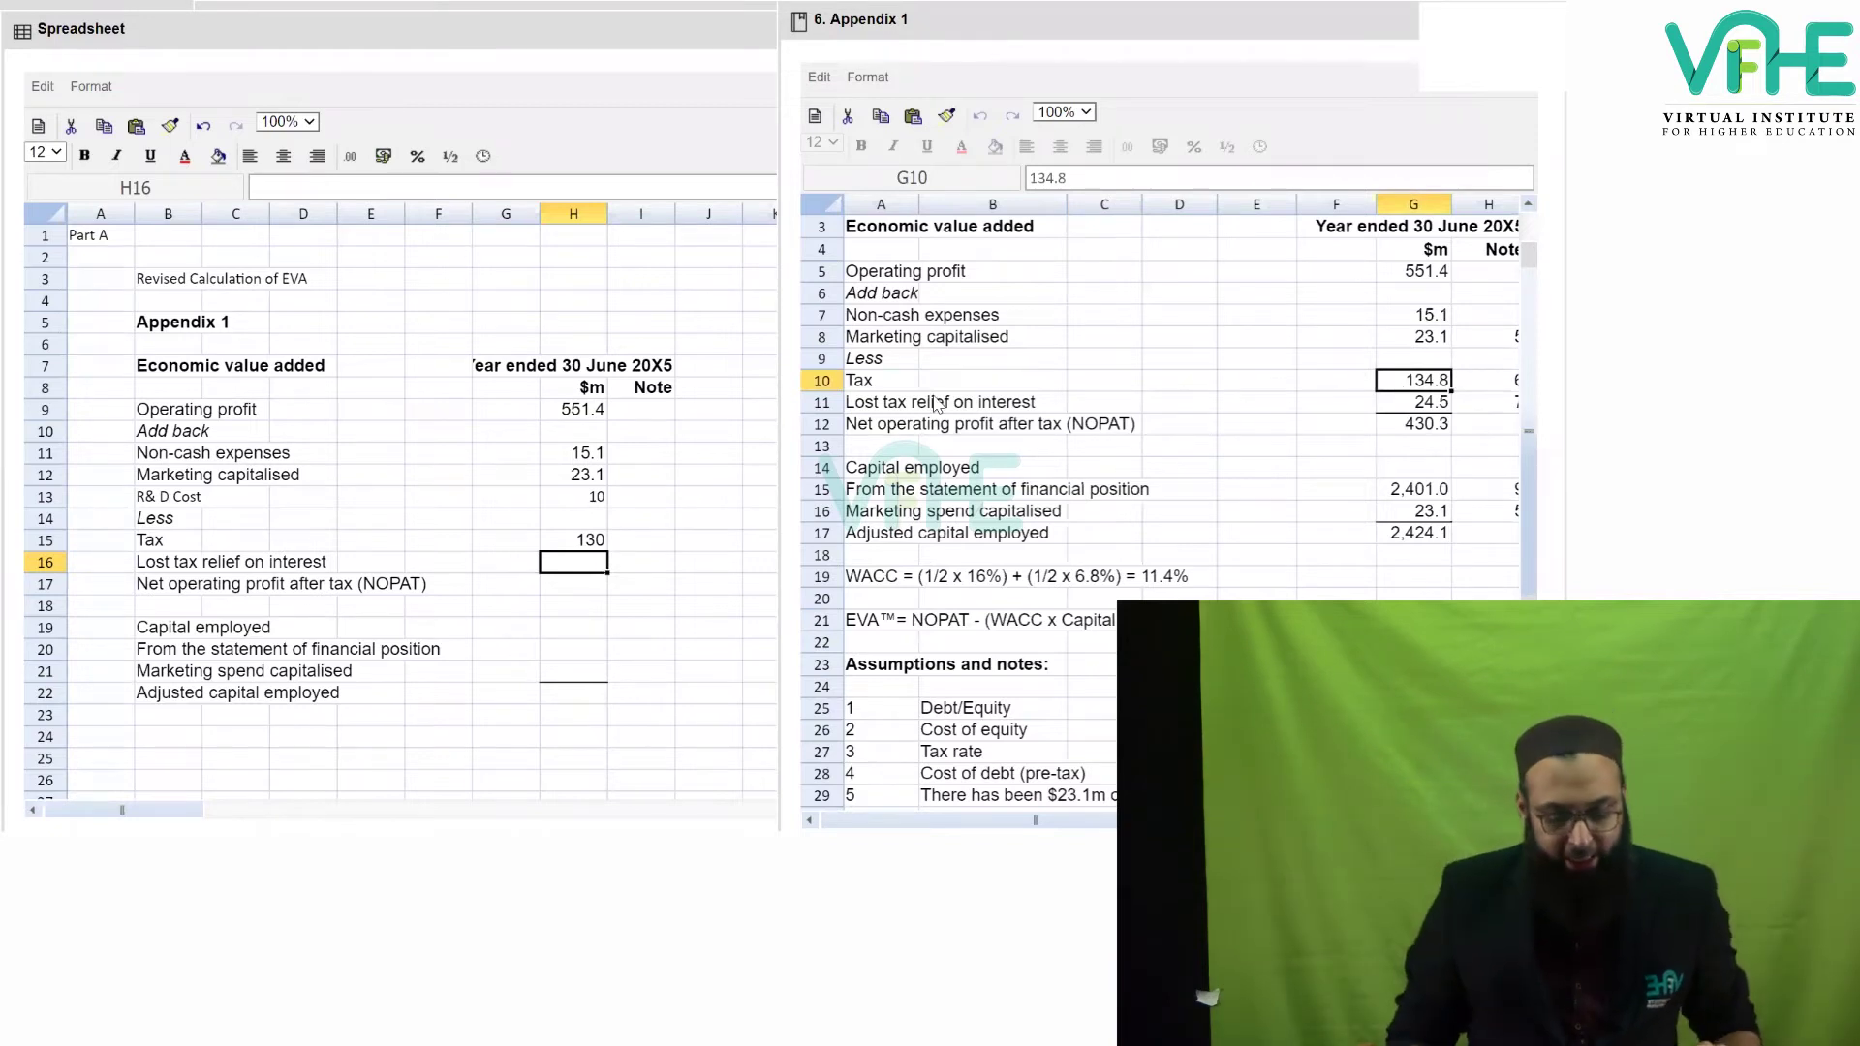
pyautogui.click(561, 541)
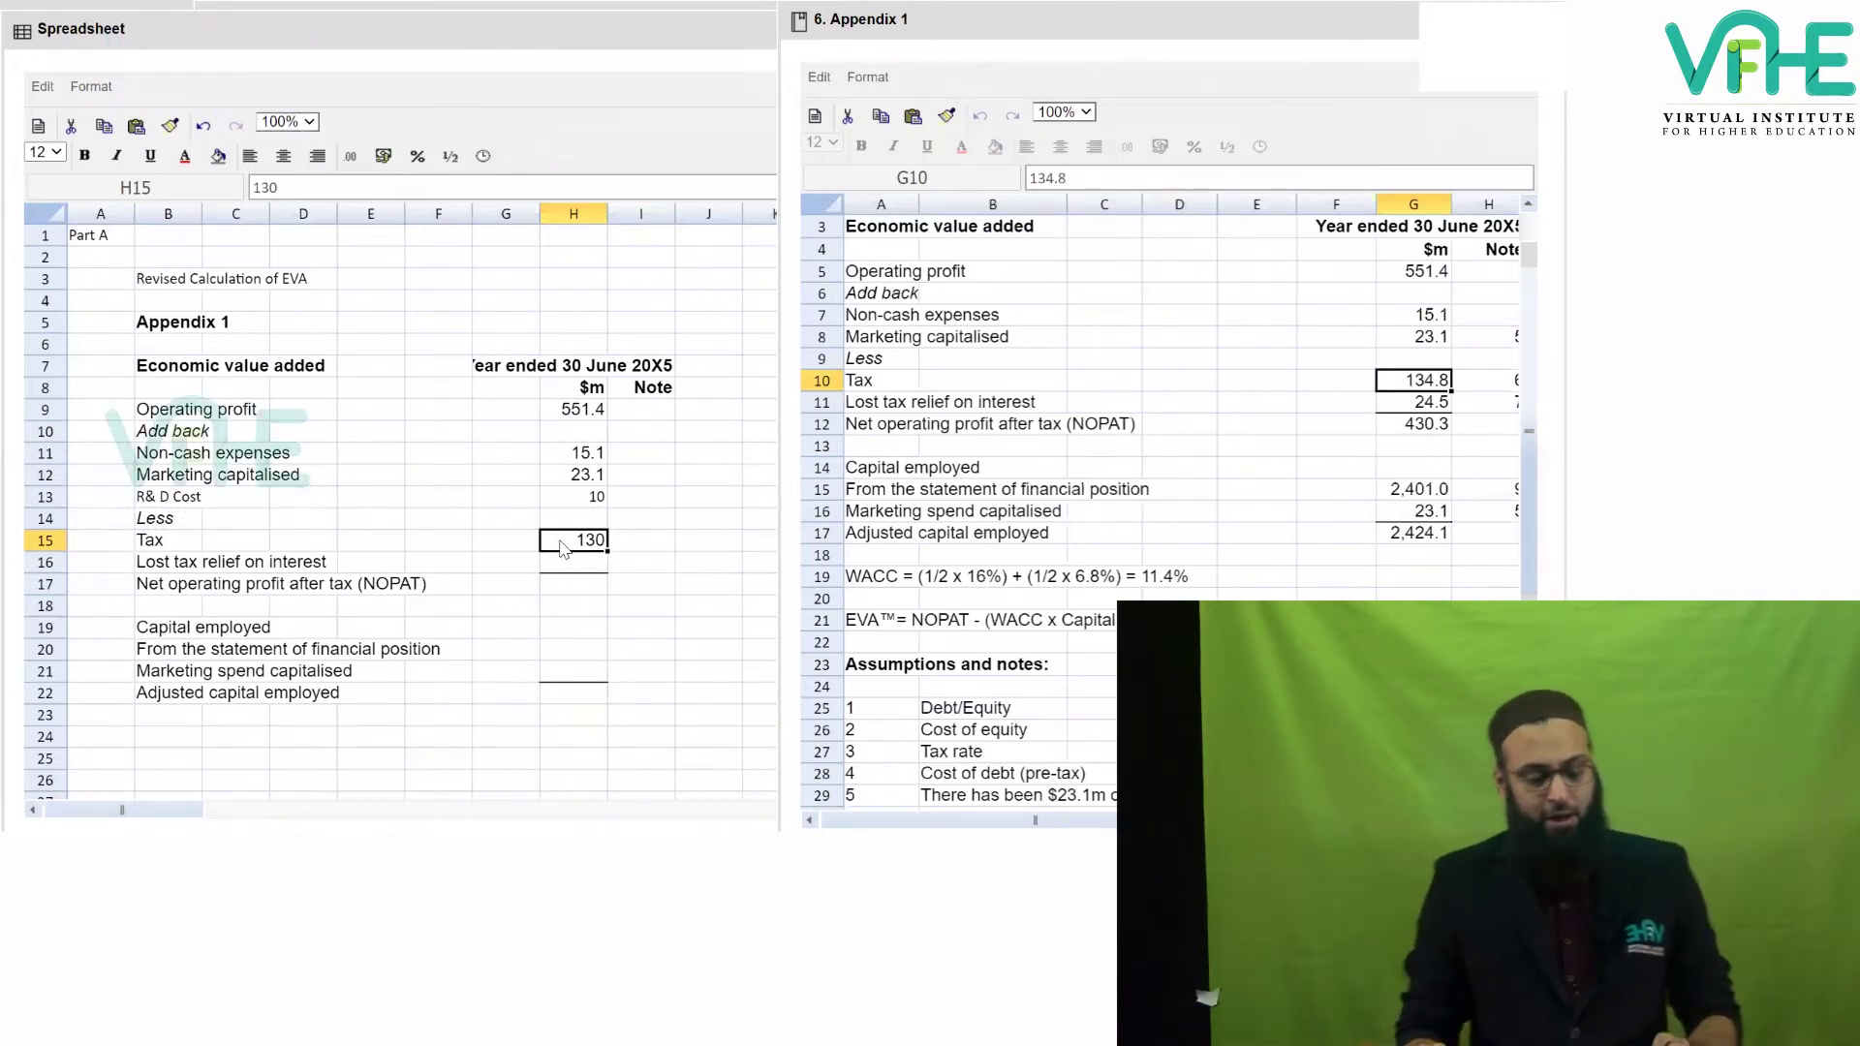
pyautogui.click(582, 558)
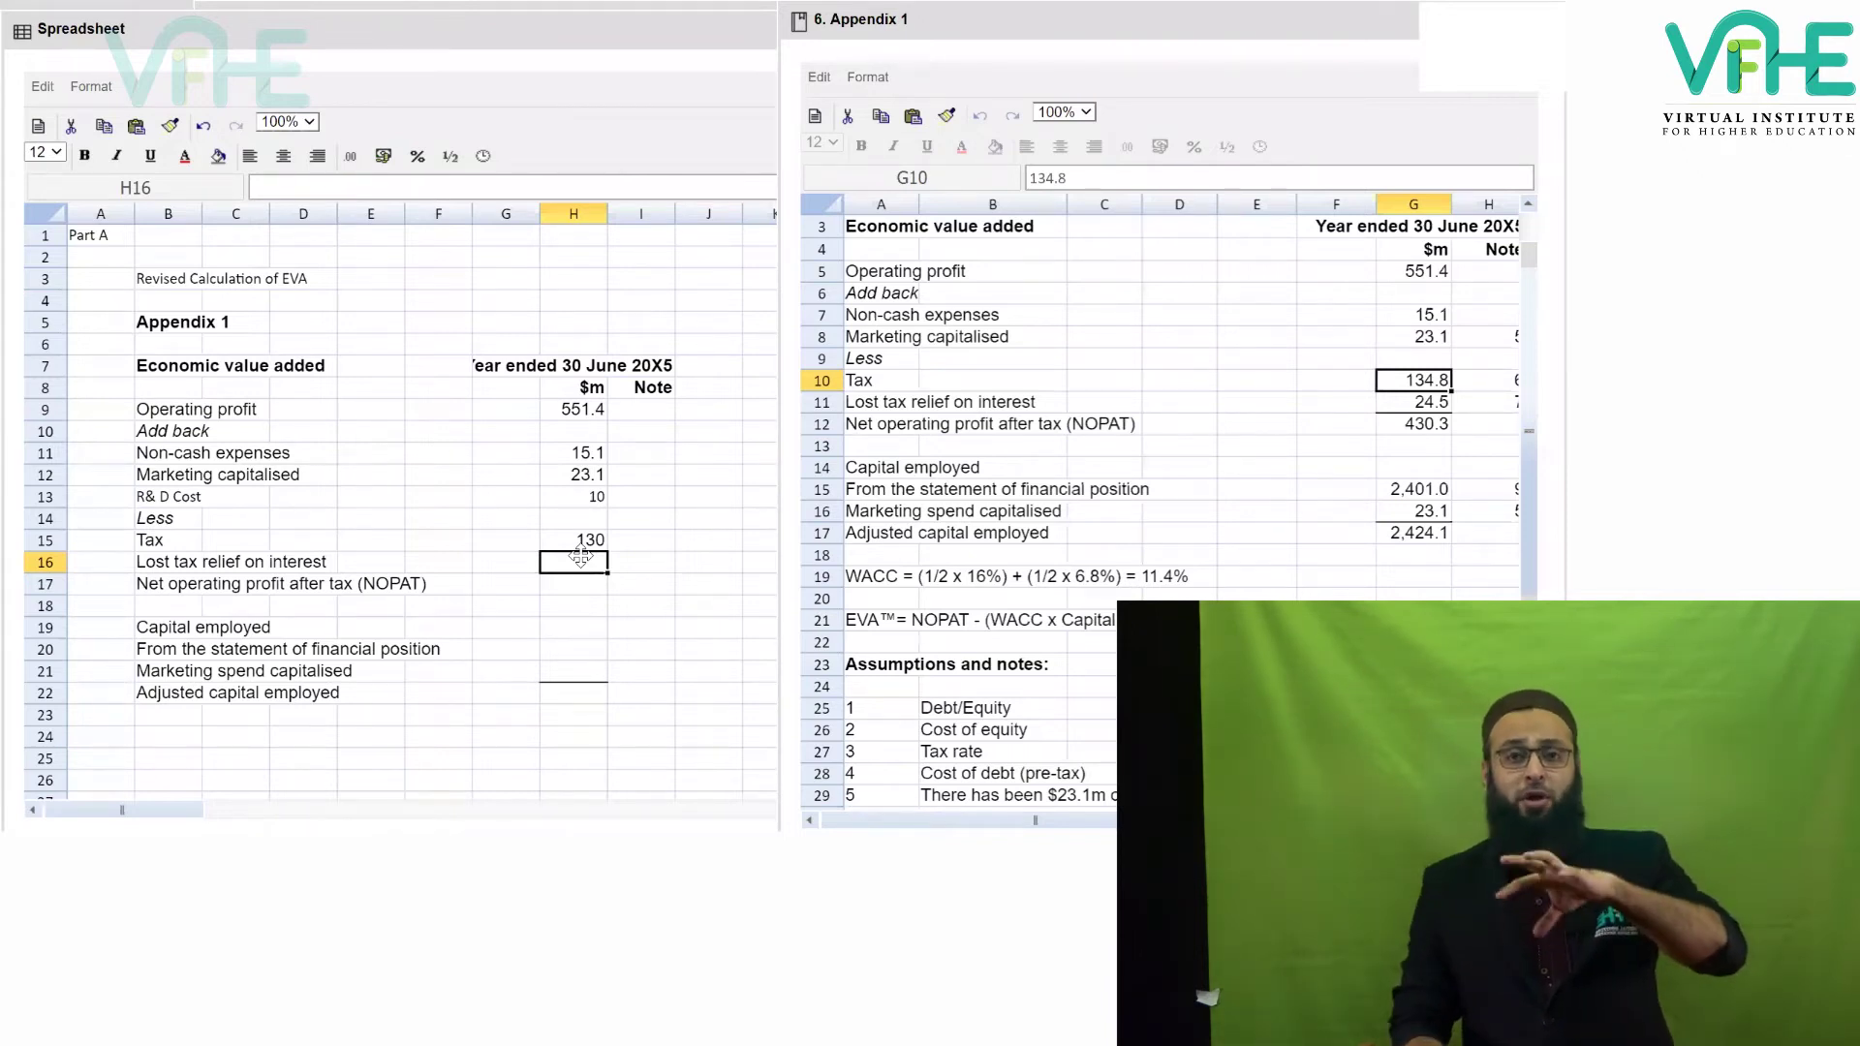
# Look up the interest note and tax rate in Appendix 1 and enter =81.6*0.30 for lost tax relief on interest in H16.
pyautogui.press('Right')
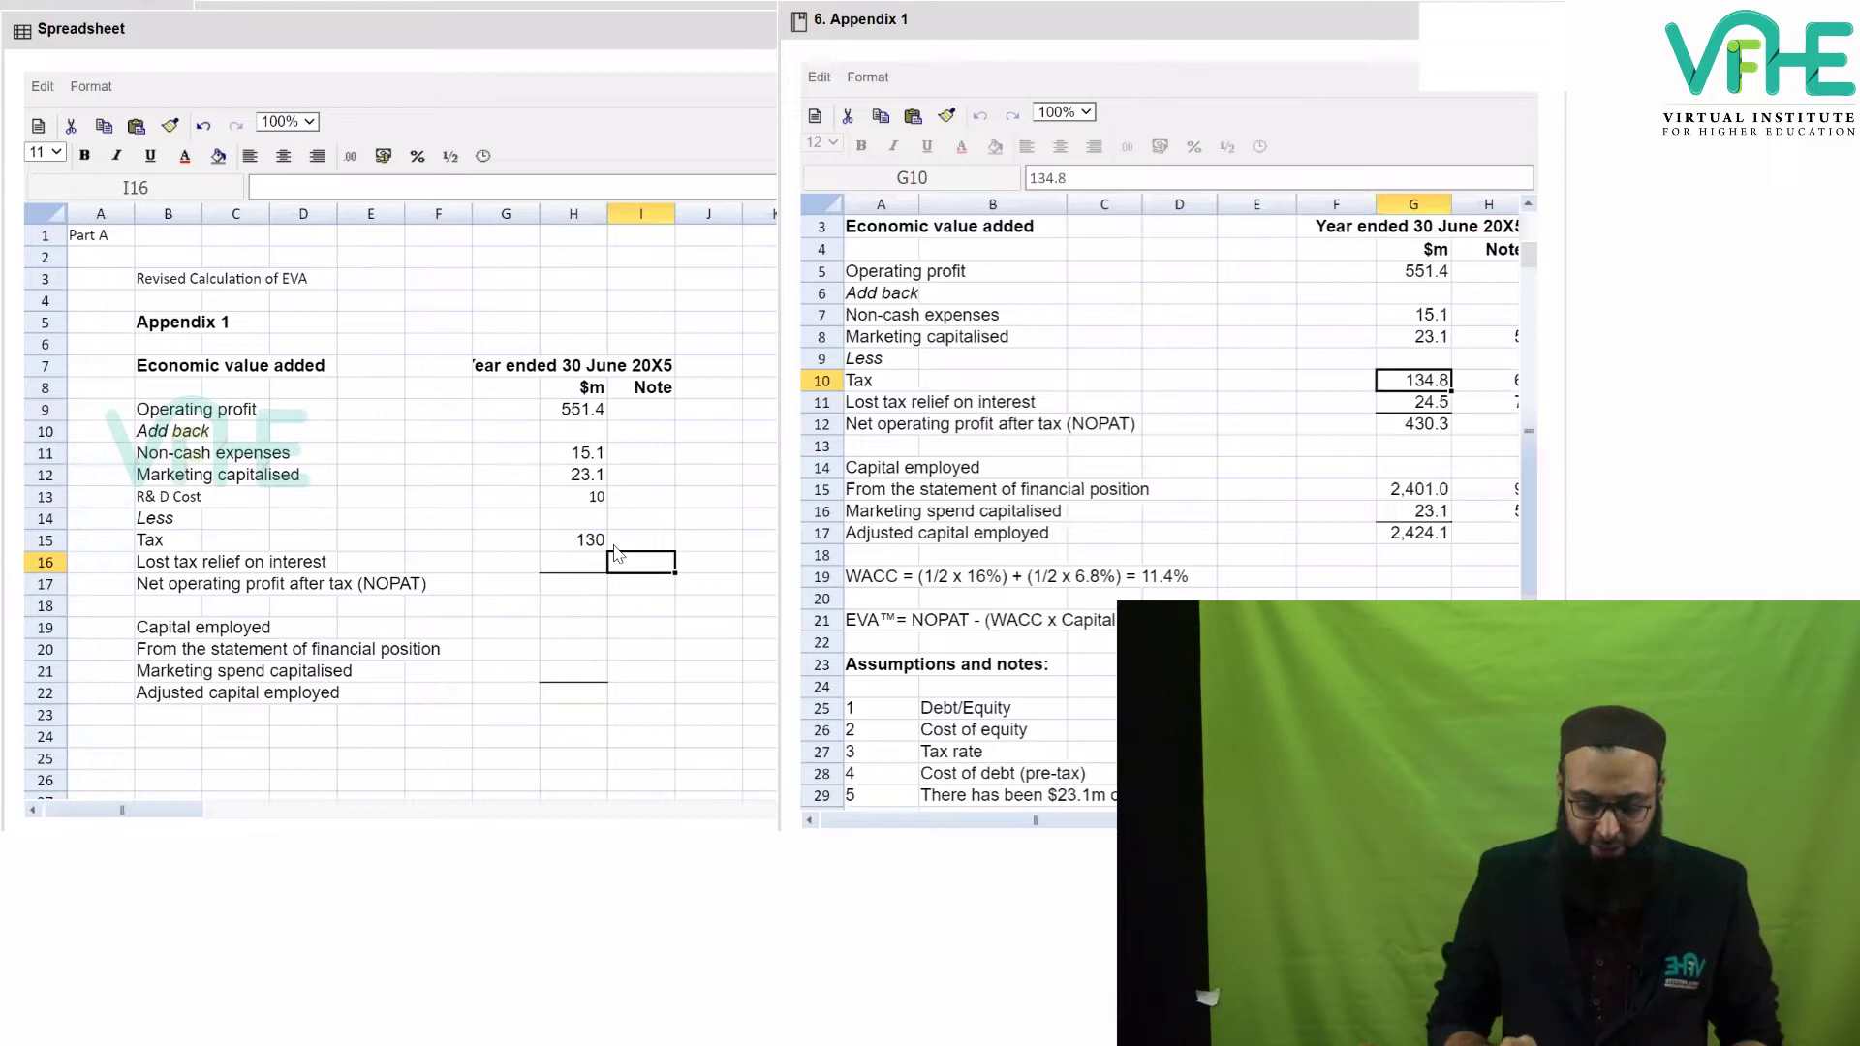
pyautogui.scroll(-4, 1068, 611)
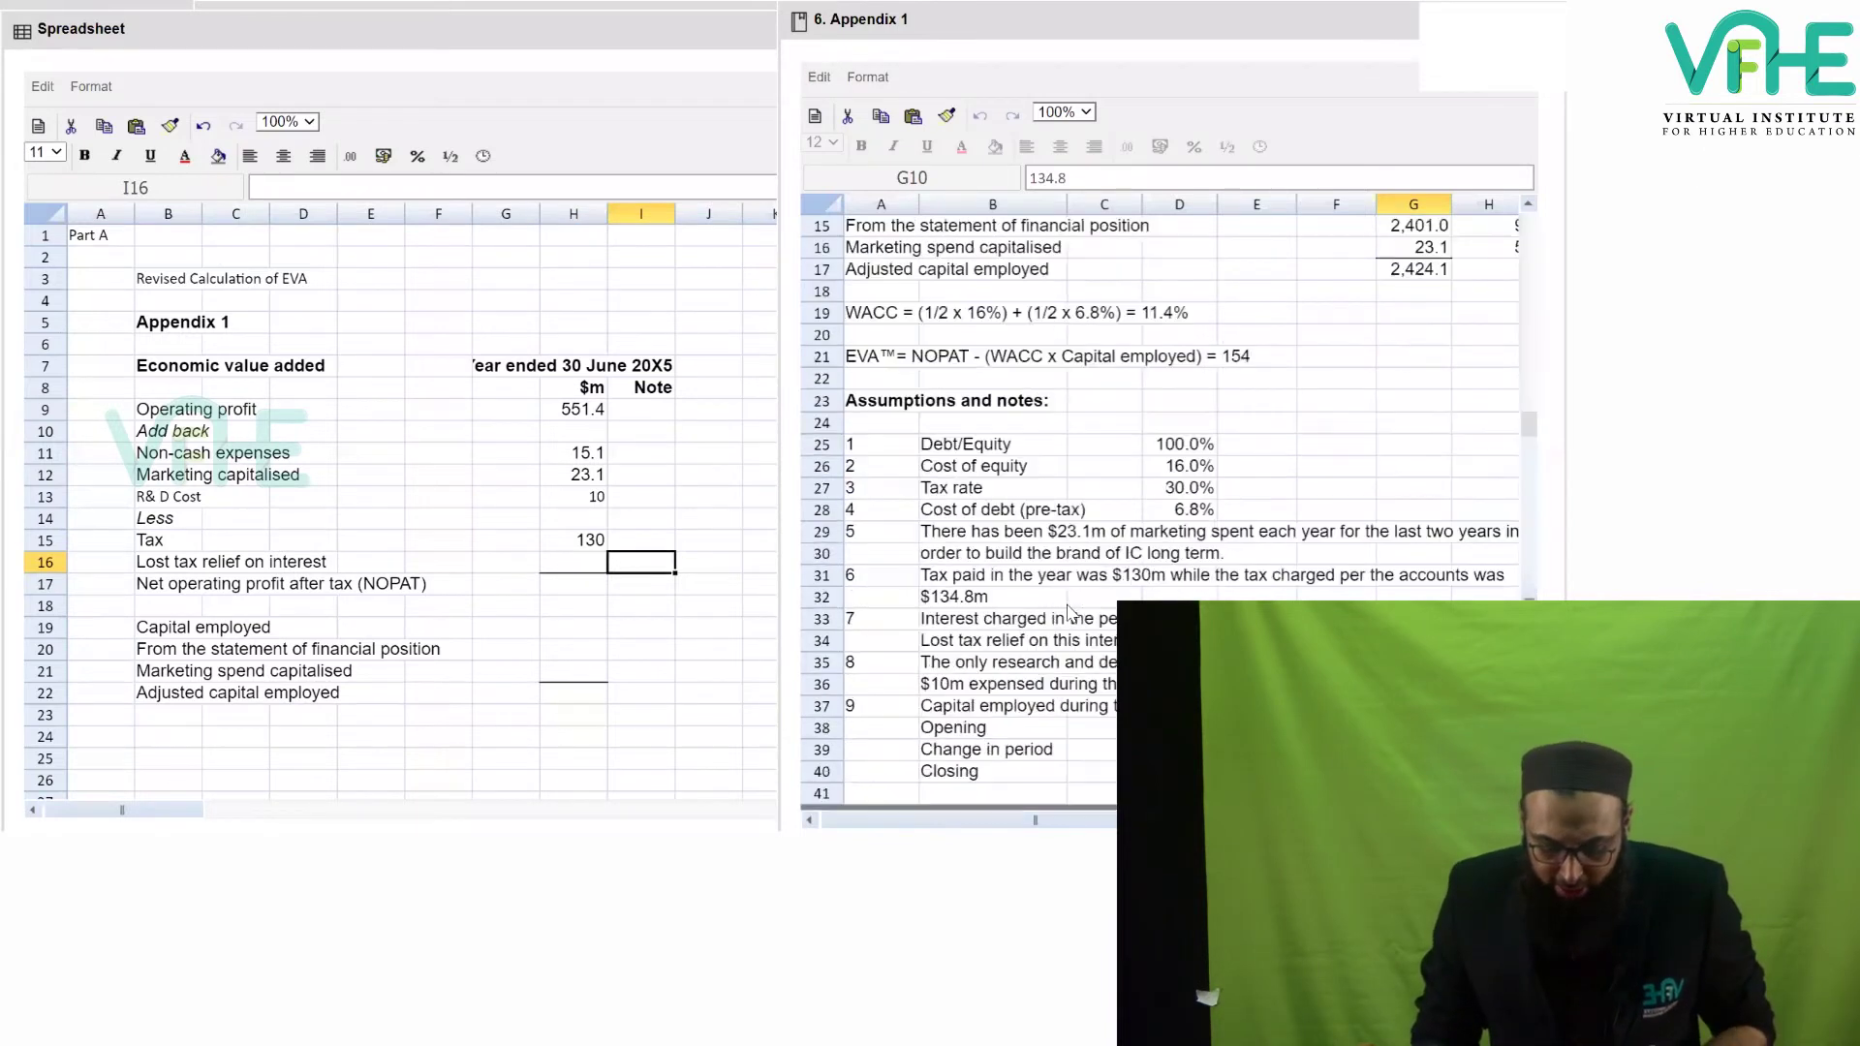
pyautogui.click(1179, 640)
pyautogui.click(1257, 640)
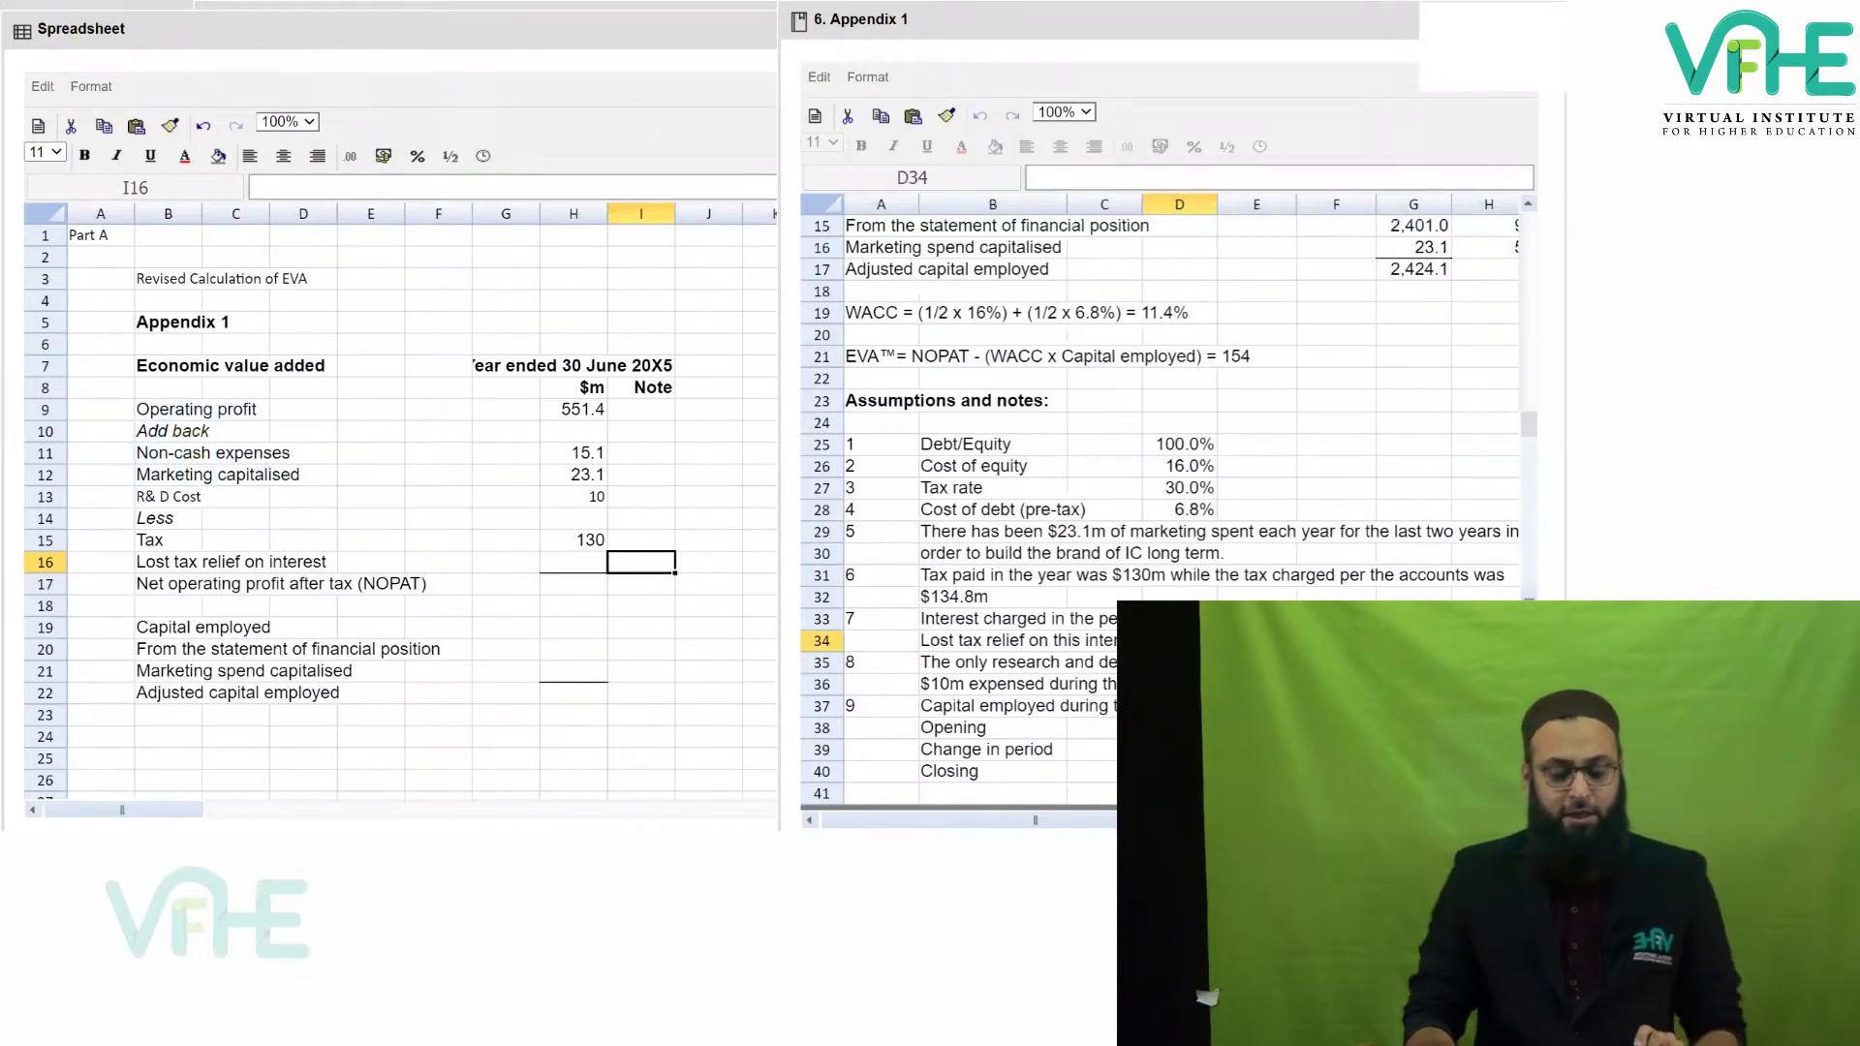
pyautogui.click(1179, 640)
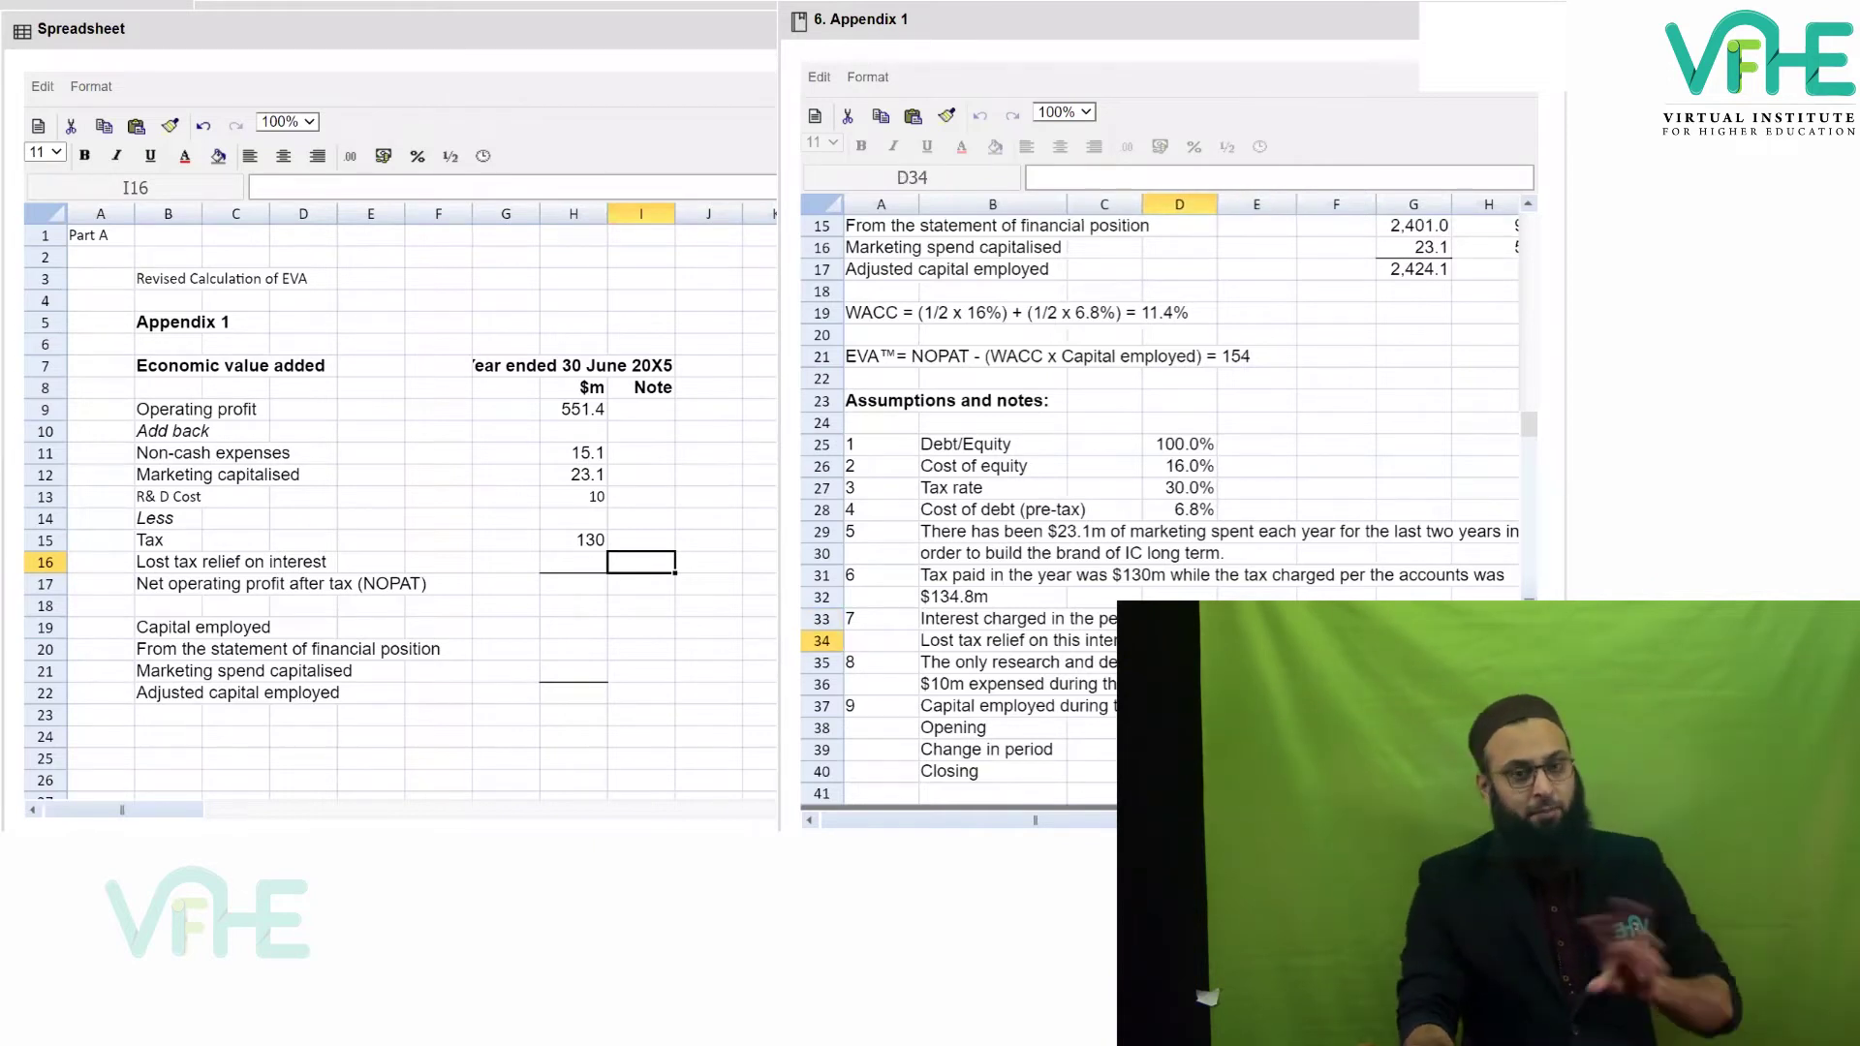
pyautogui.click(1188, 488)
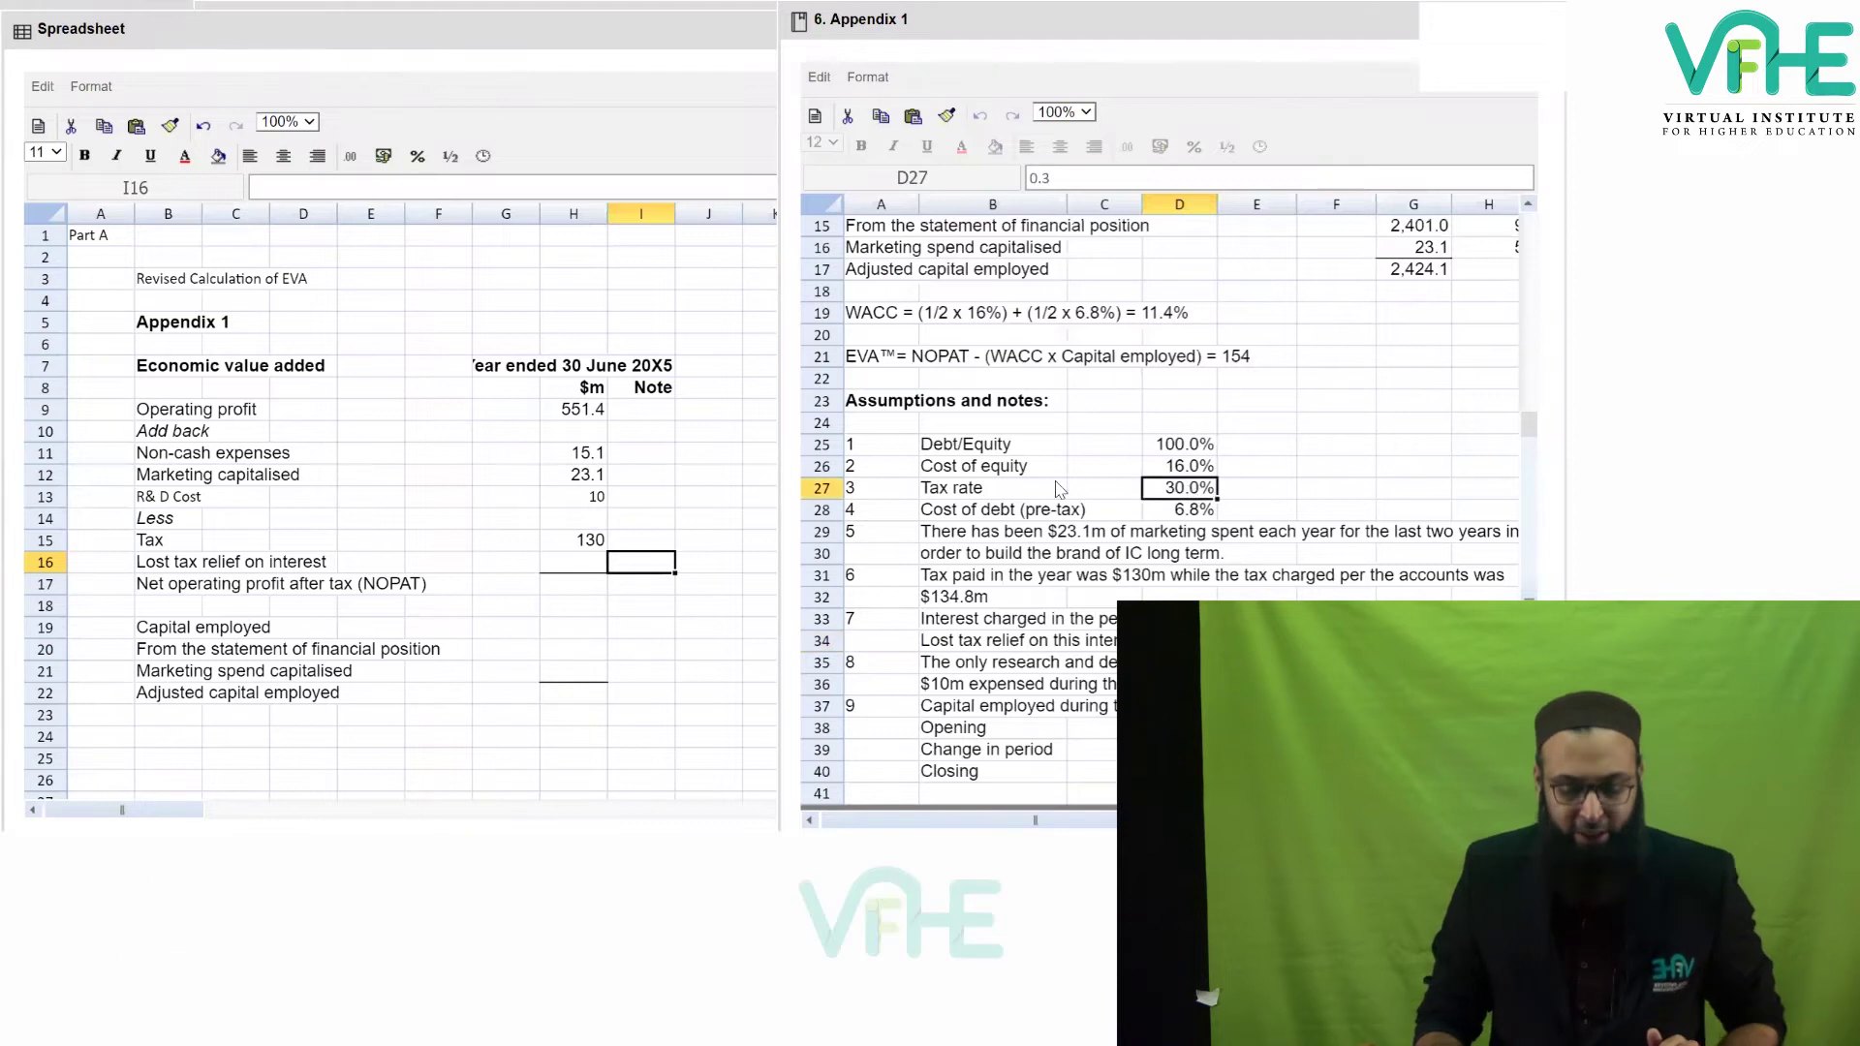
pyautogui.click(557, 564)
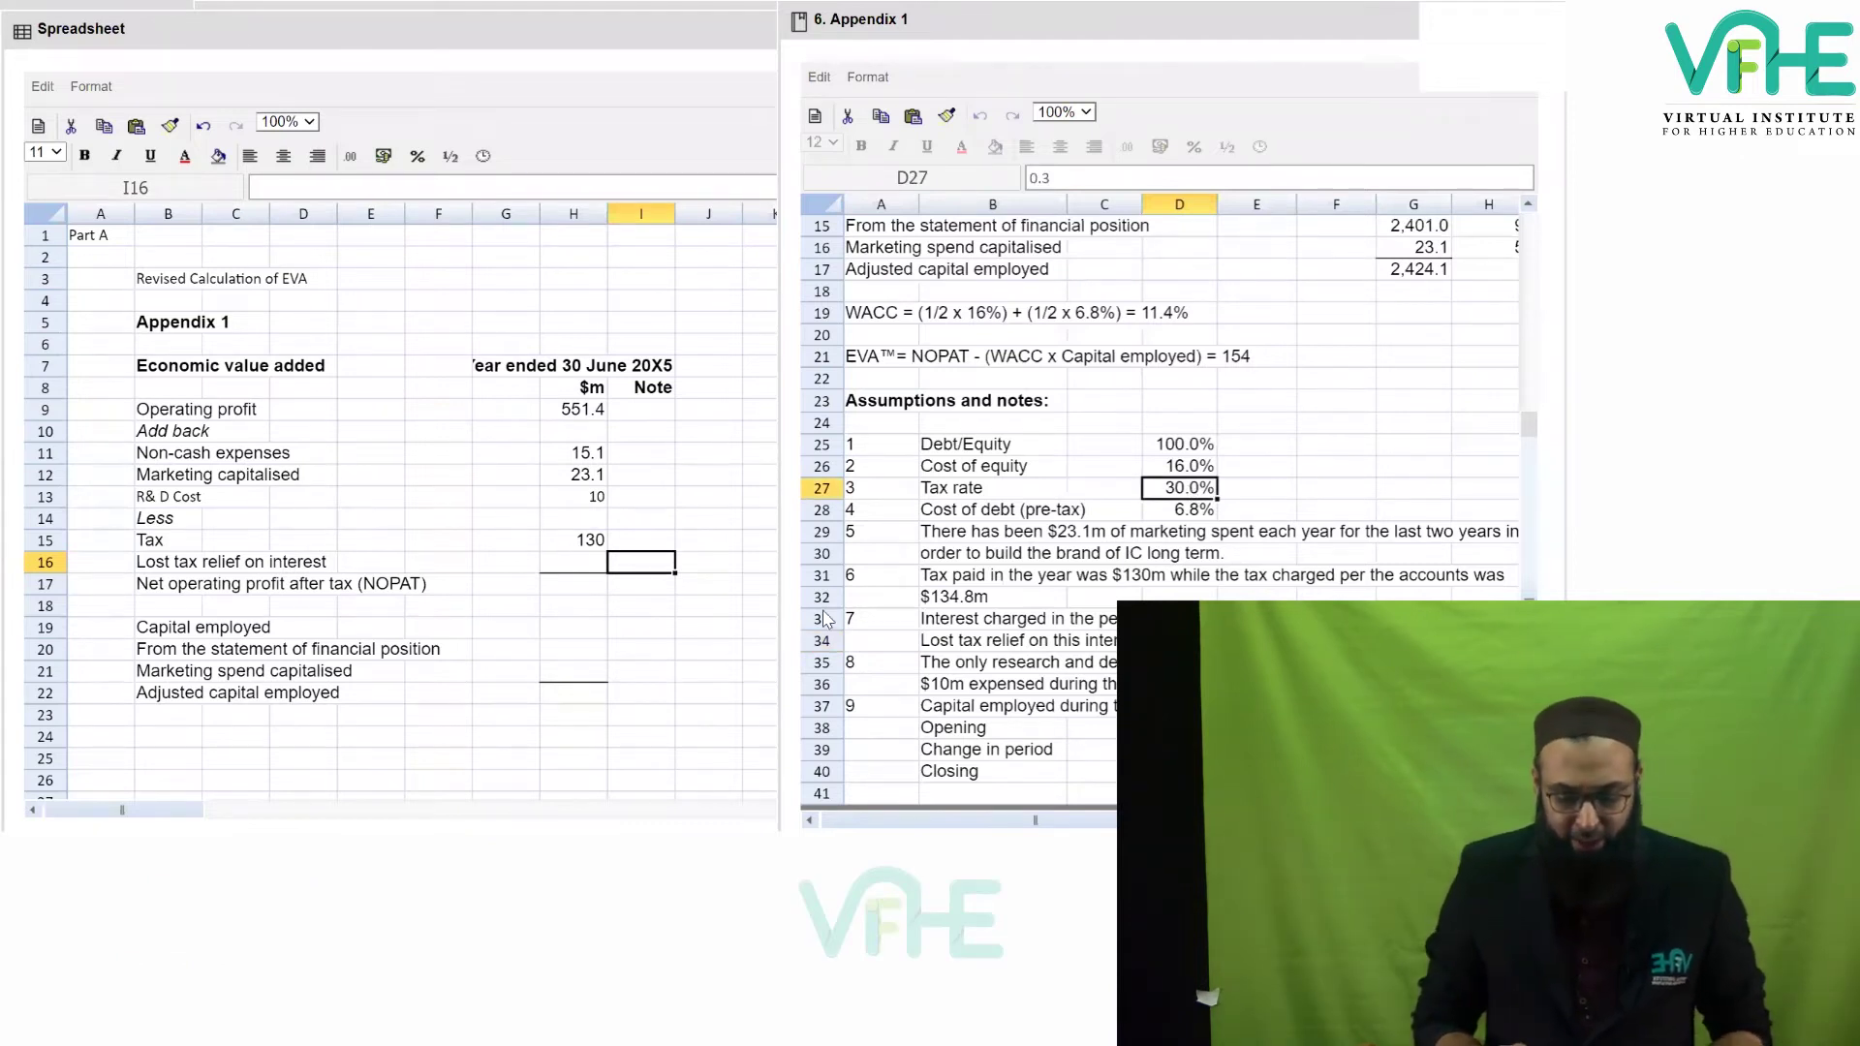
pyautogui.write('=')
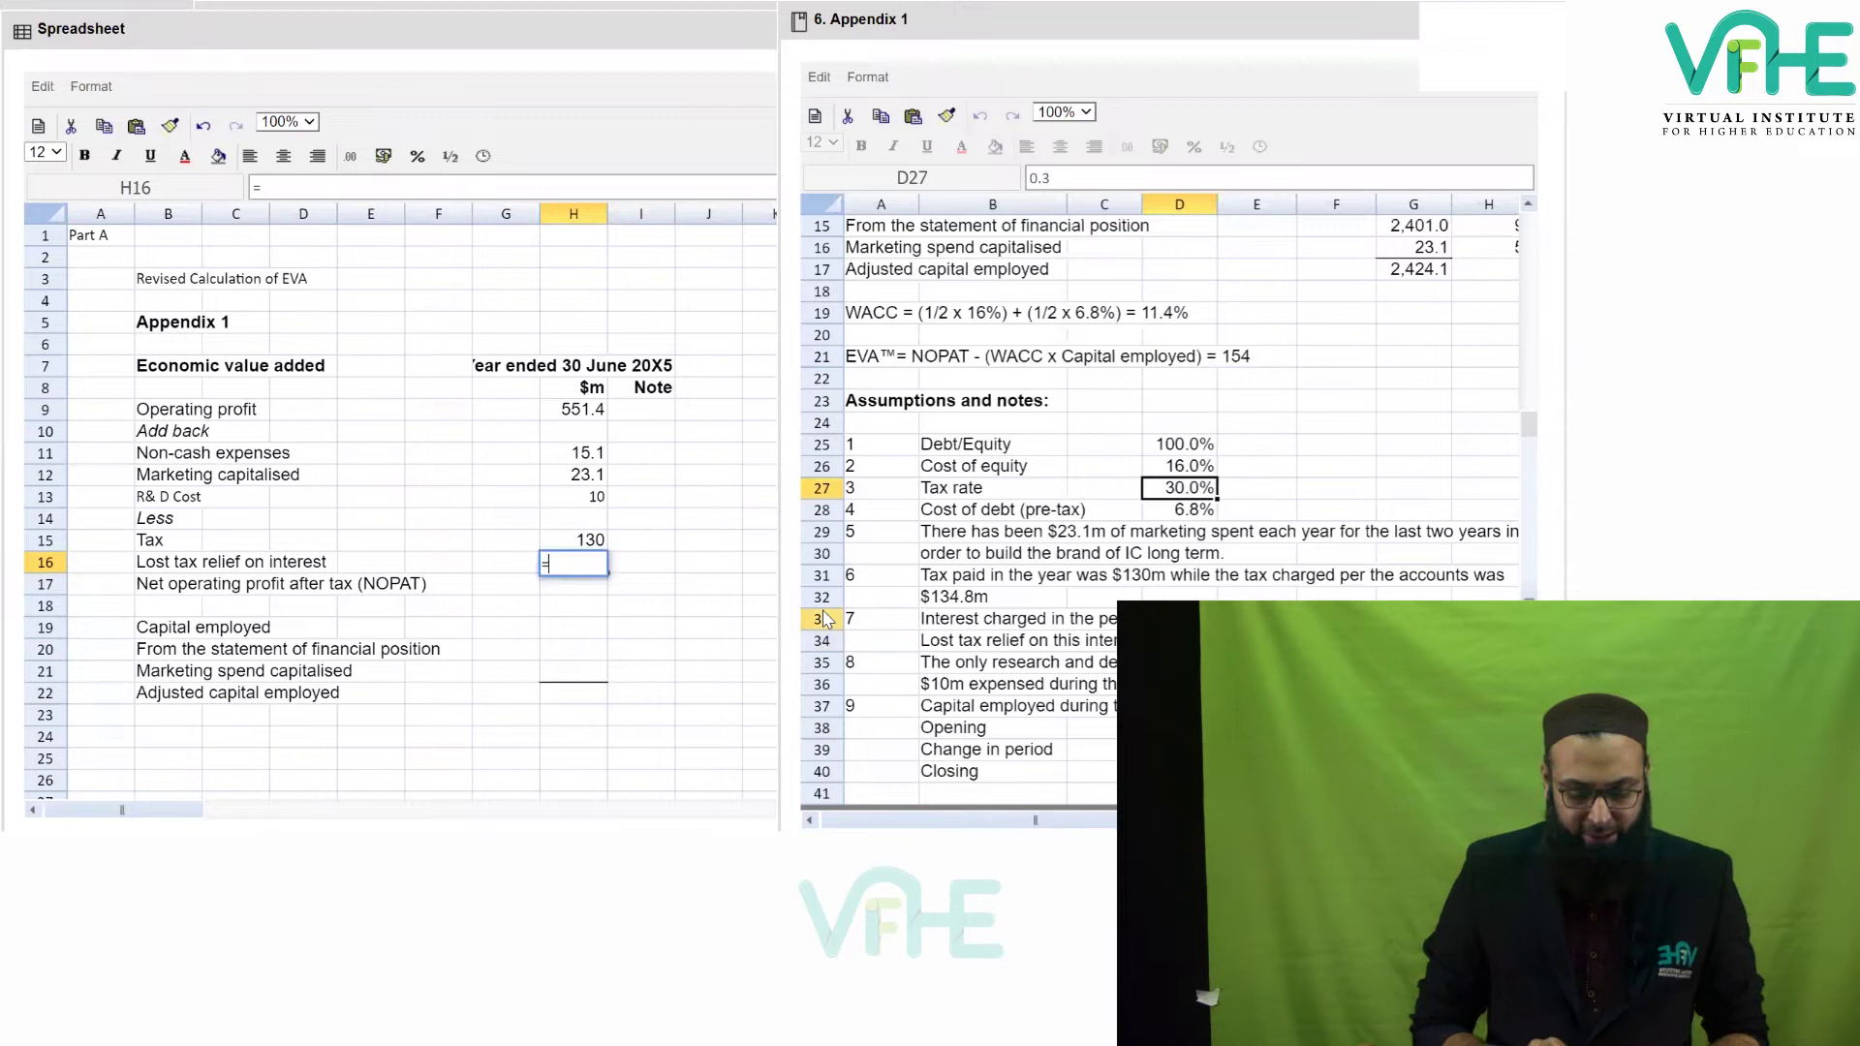
pyautogui.write('81')
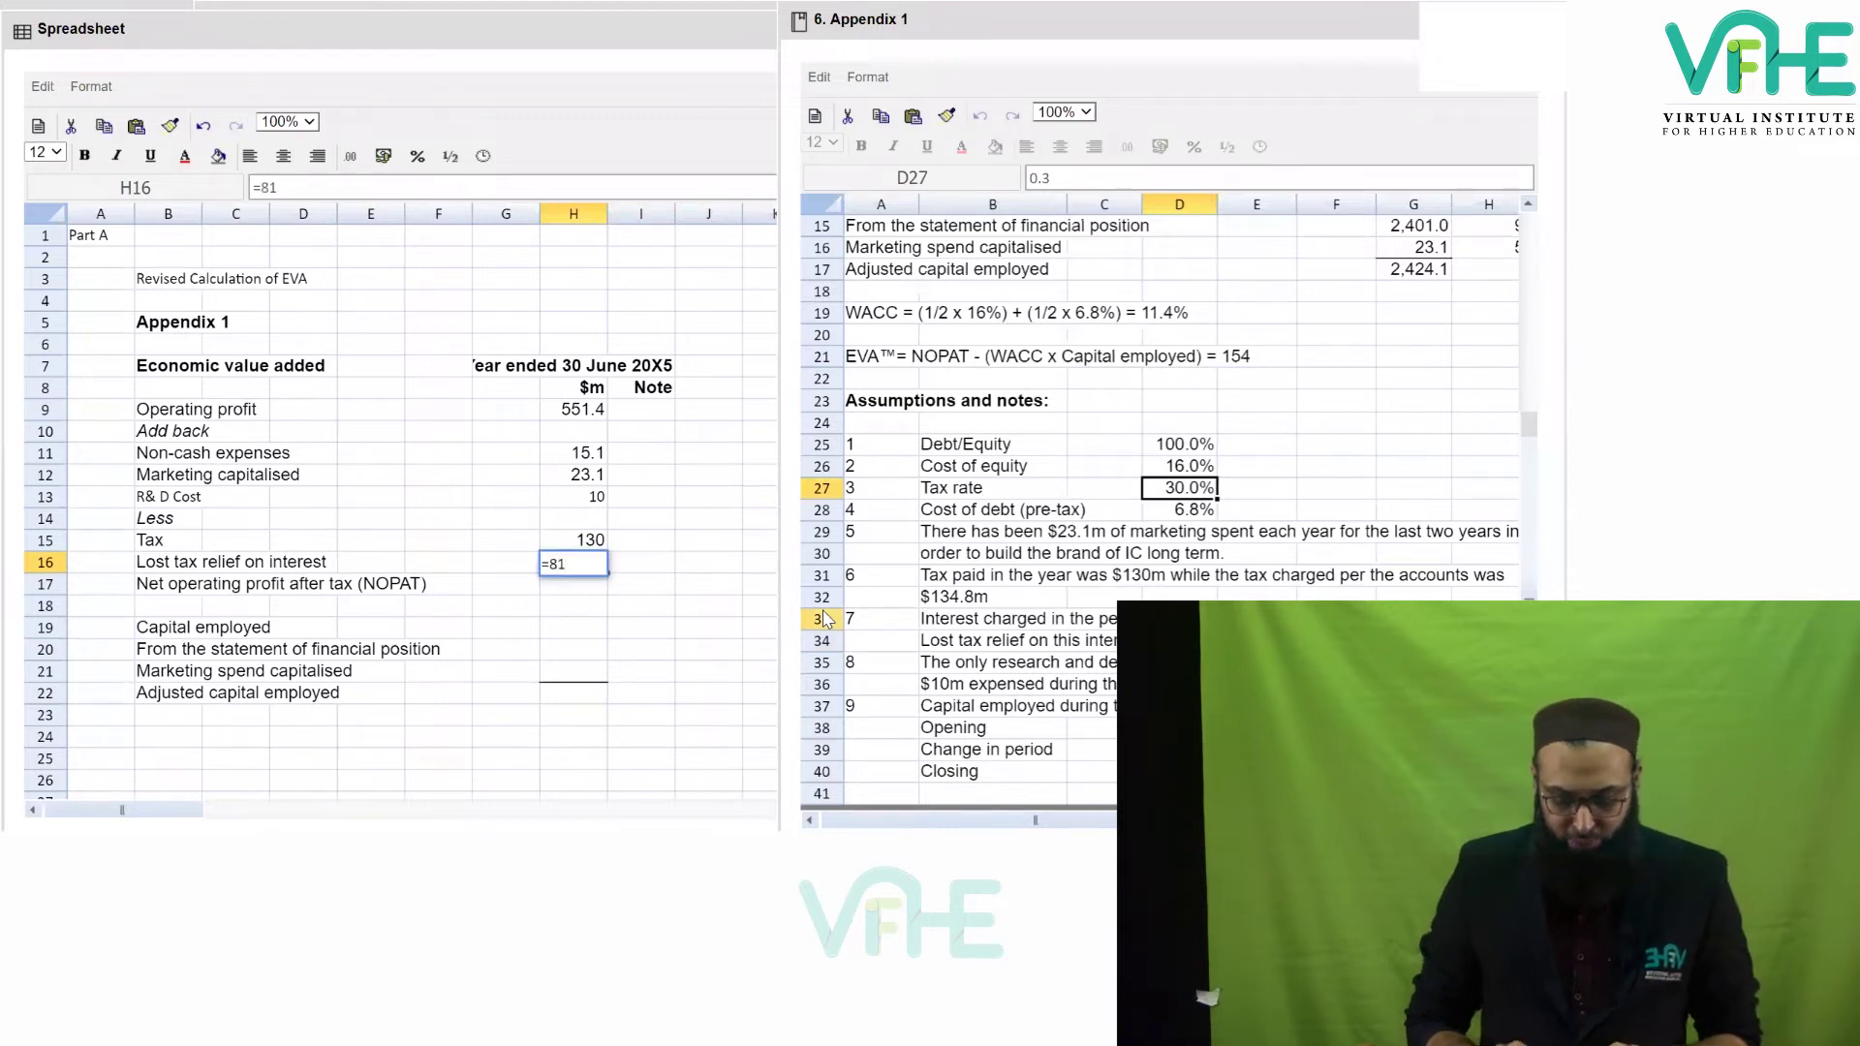
pyautogui.write('.6*0.3')
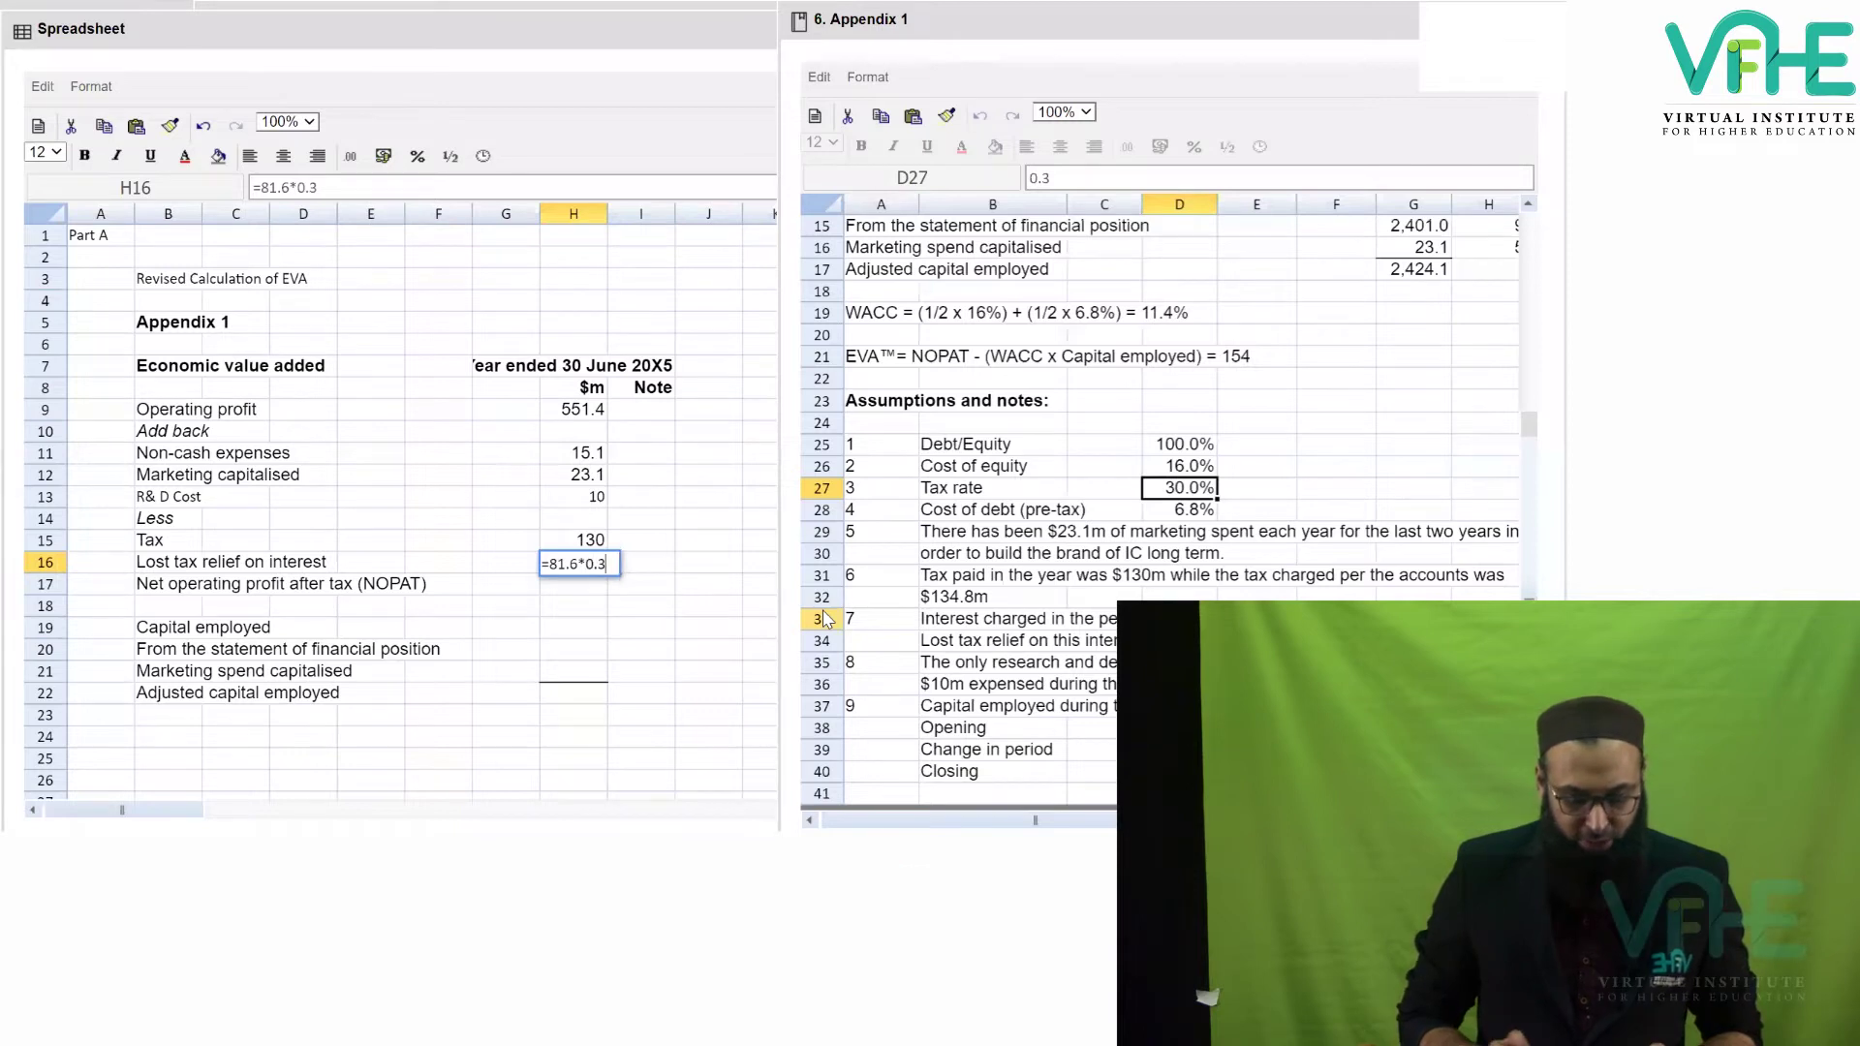
pyautogui.press('Return')
pyautogui.press('Up')
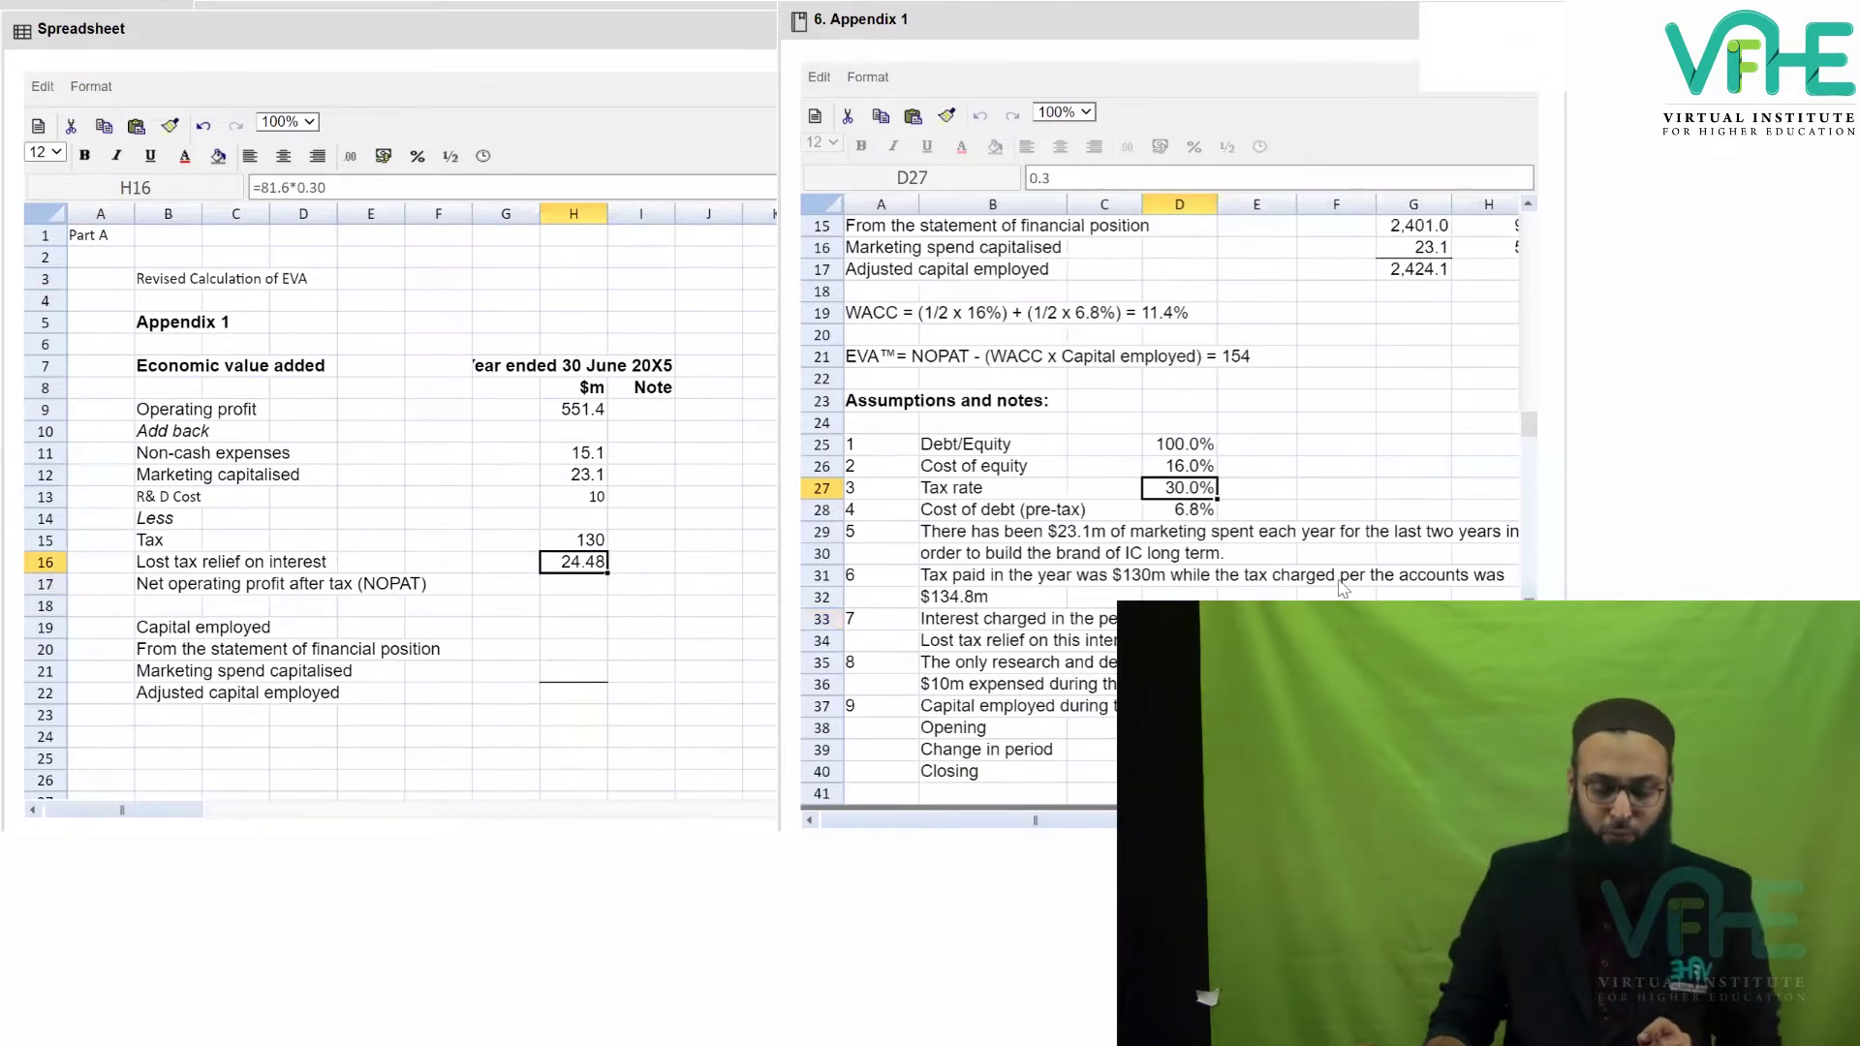
# Compare H16 with the lost tax relief figure in the Appendix 1 calculation and review the formula behind it.
pyautogui.scroll(2, 1303, 511)
pyautogui.scroll(4, 1392, 374)
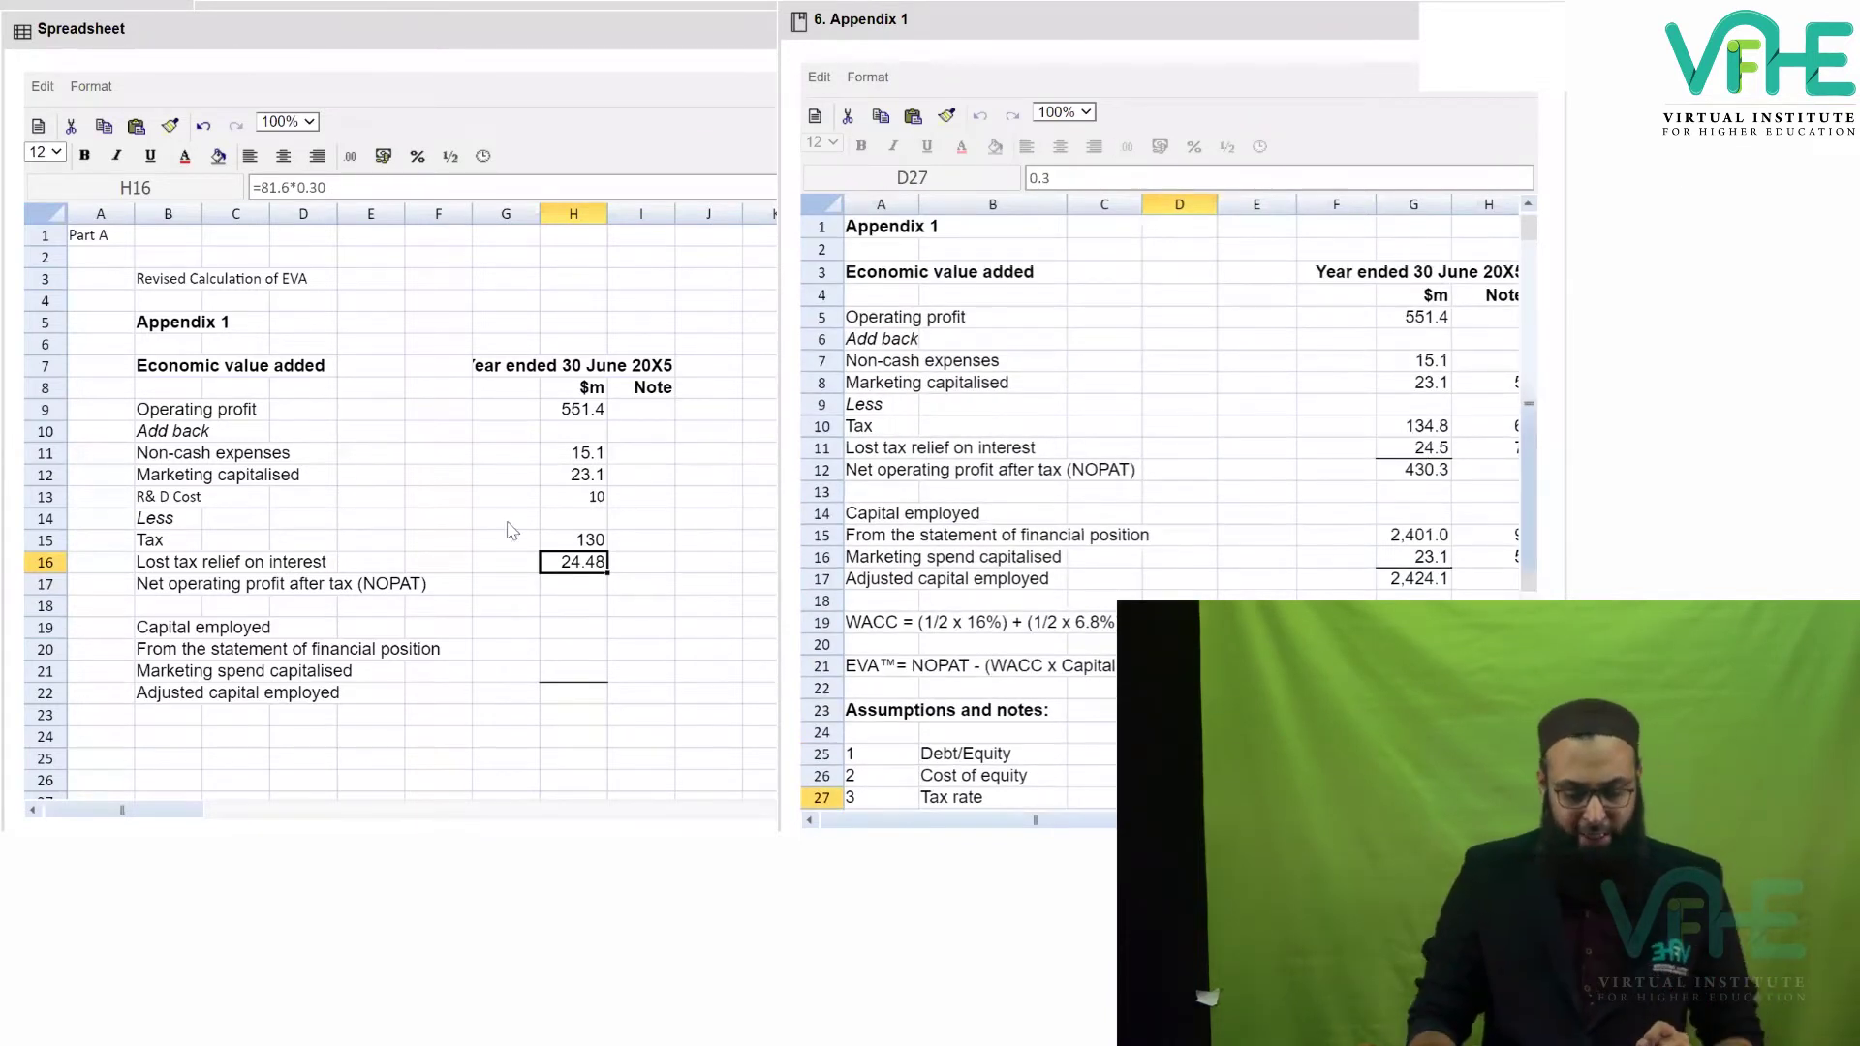
pyautogui.moveTo(369, 186); pyautogui.dragTo(233, 207)
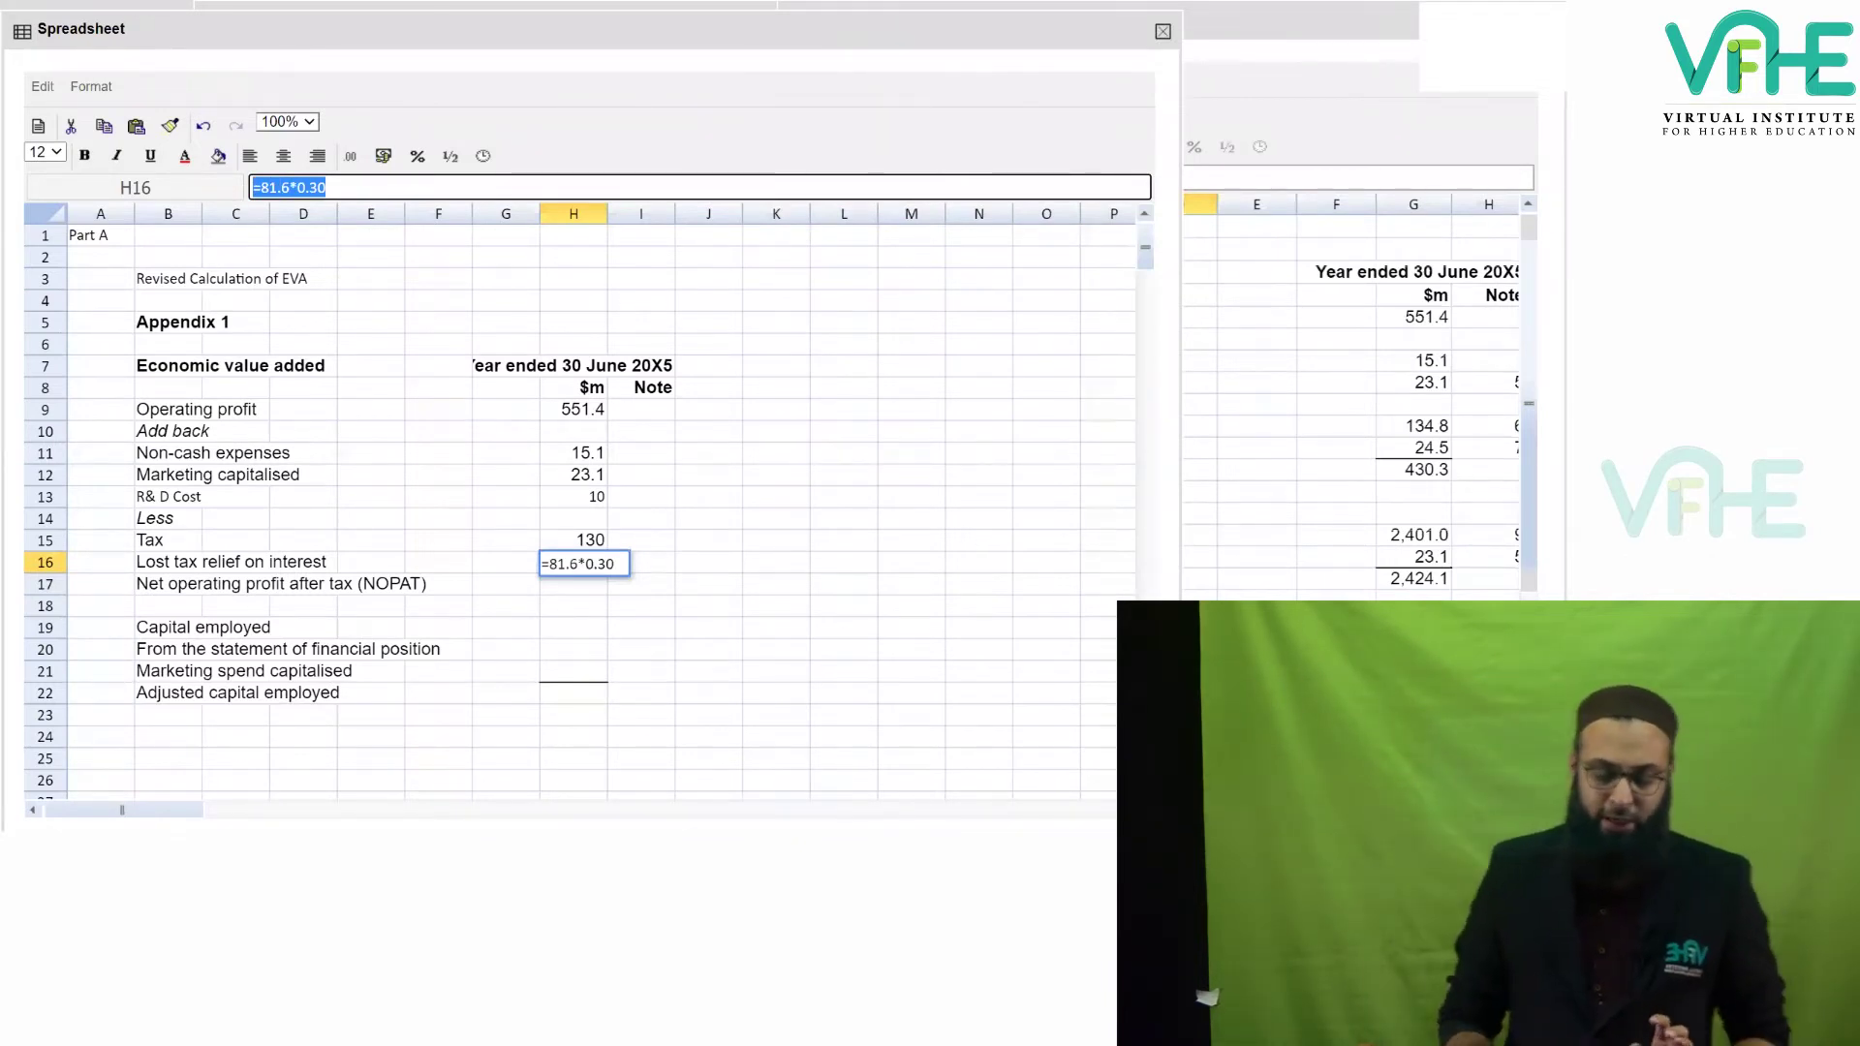
pyautogui.press('Return')
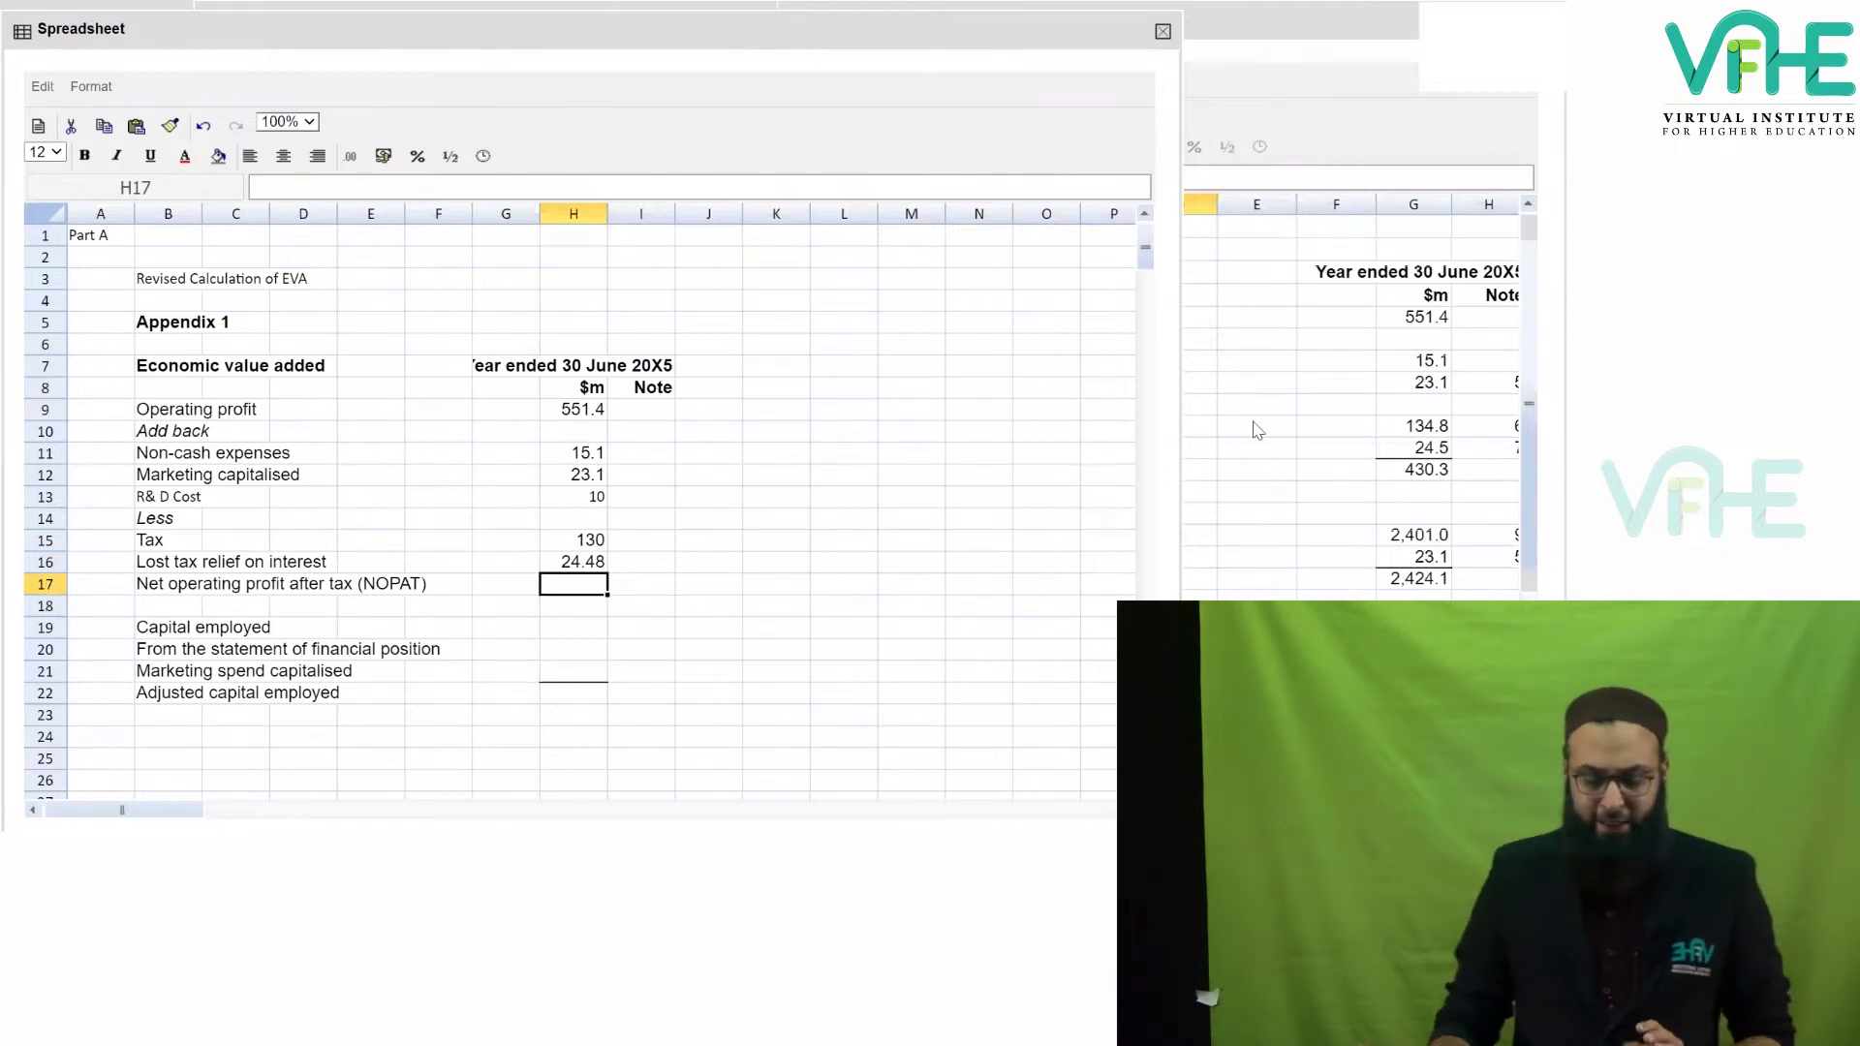
# Bring Appendix 1 back beside the response spreadsheet and replace the H16 formula with the rounded value 24.5.
pyautogui.click(1242, 35)
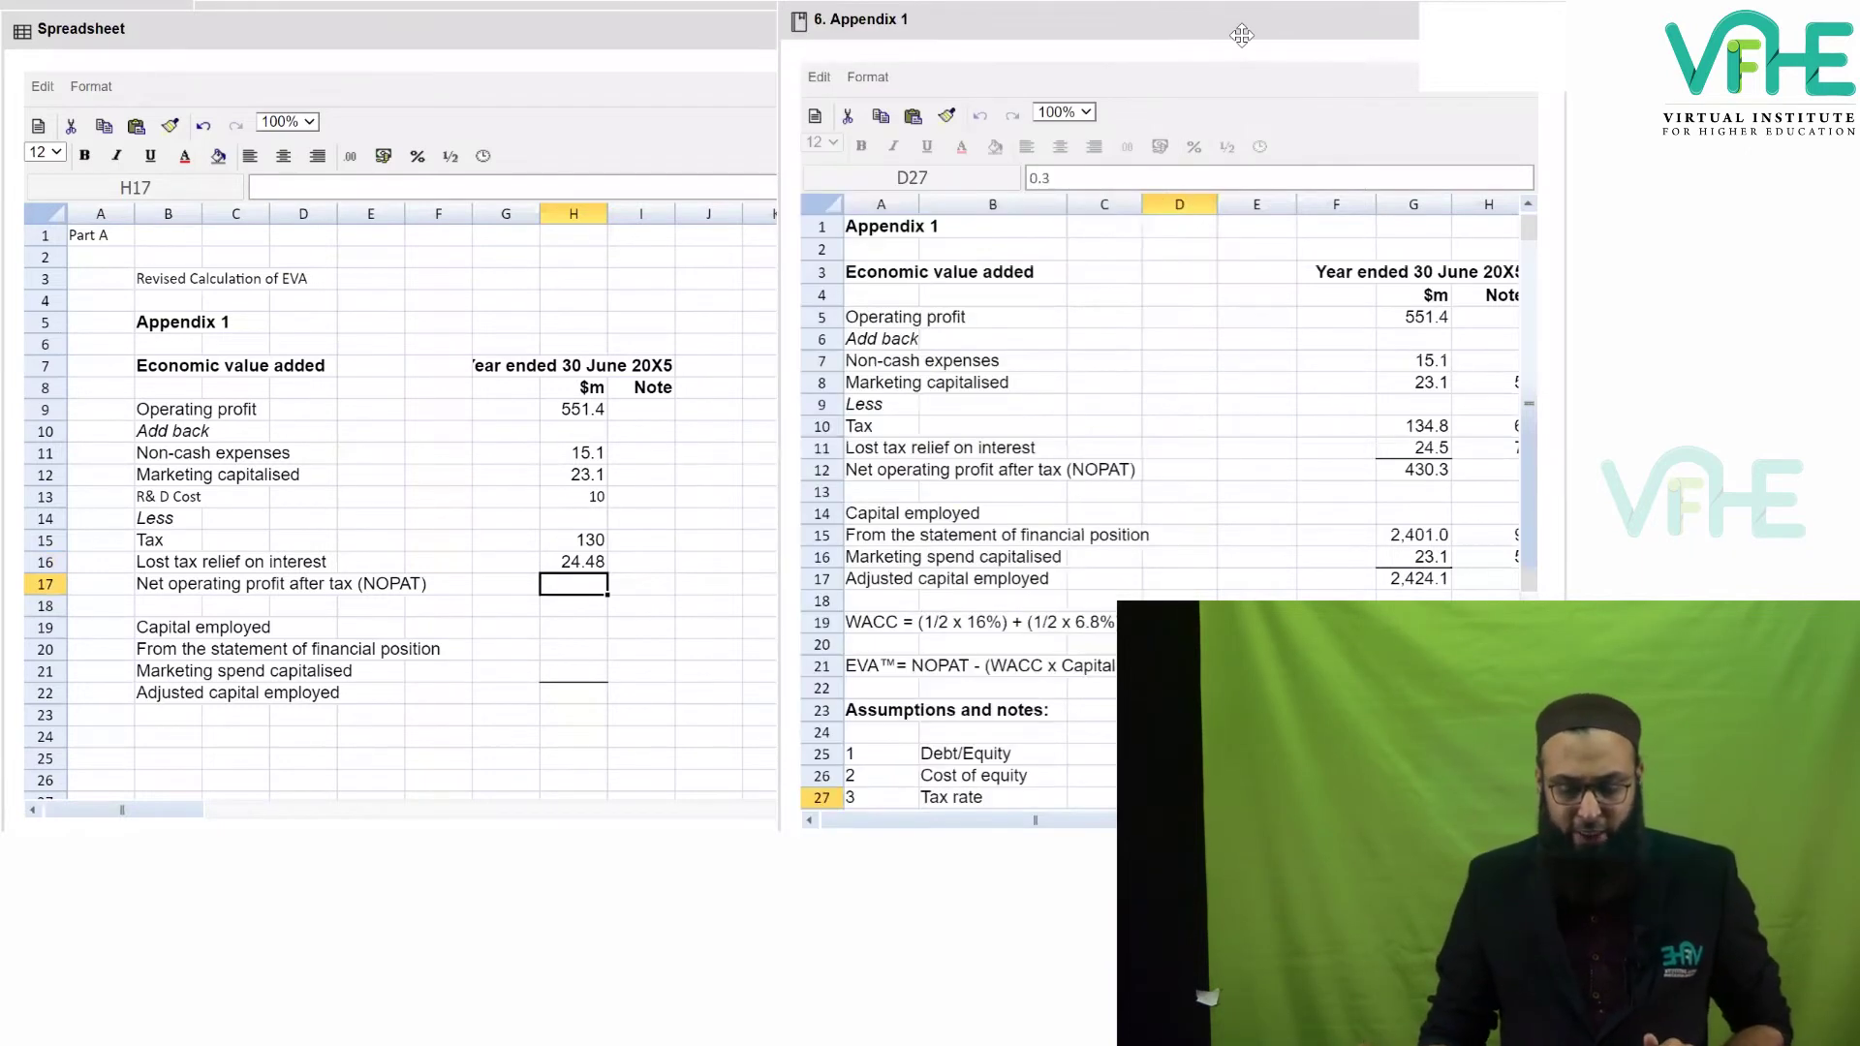
pyautogui.moveTo(1241, 35); pyautogui.dragTo(1160, 35)
pyautogui.click(1366, 453)
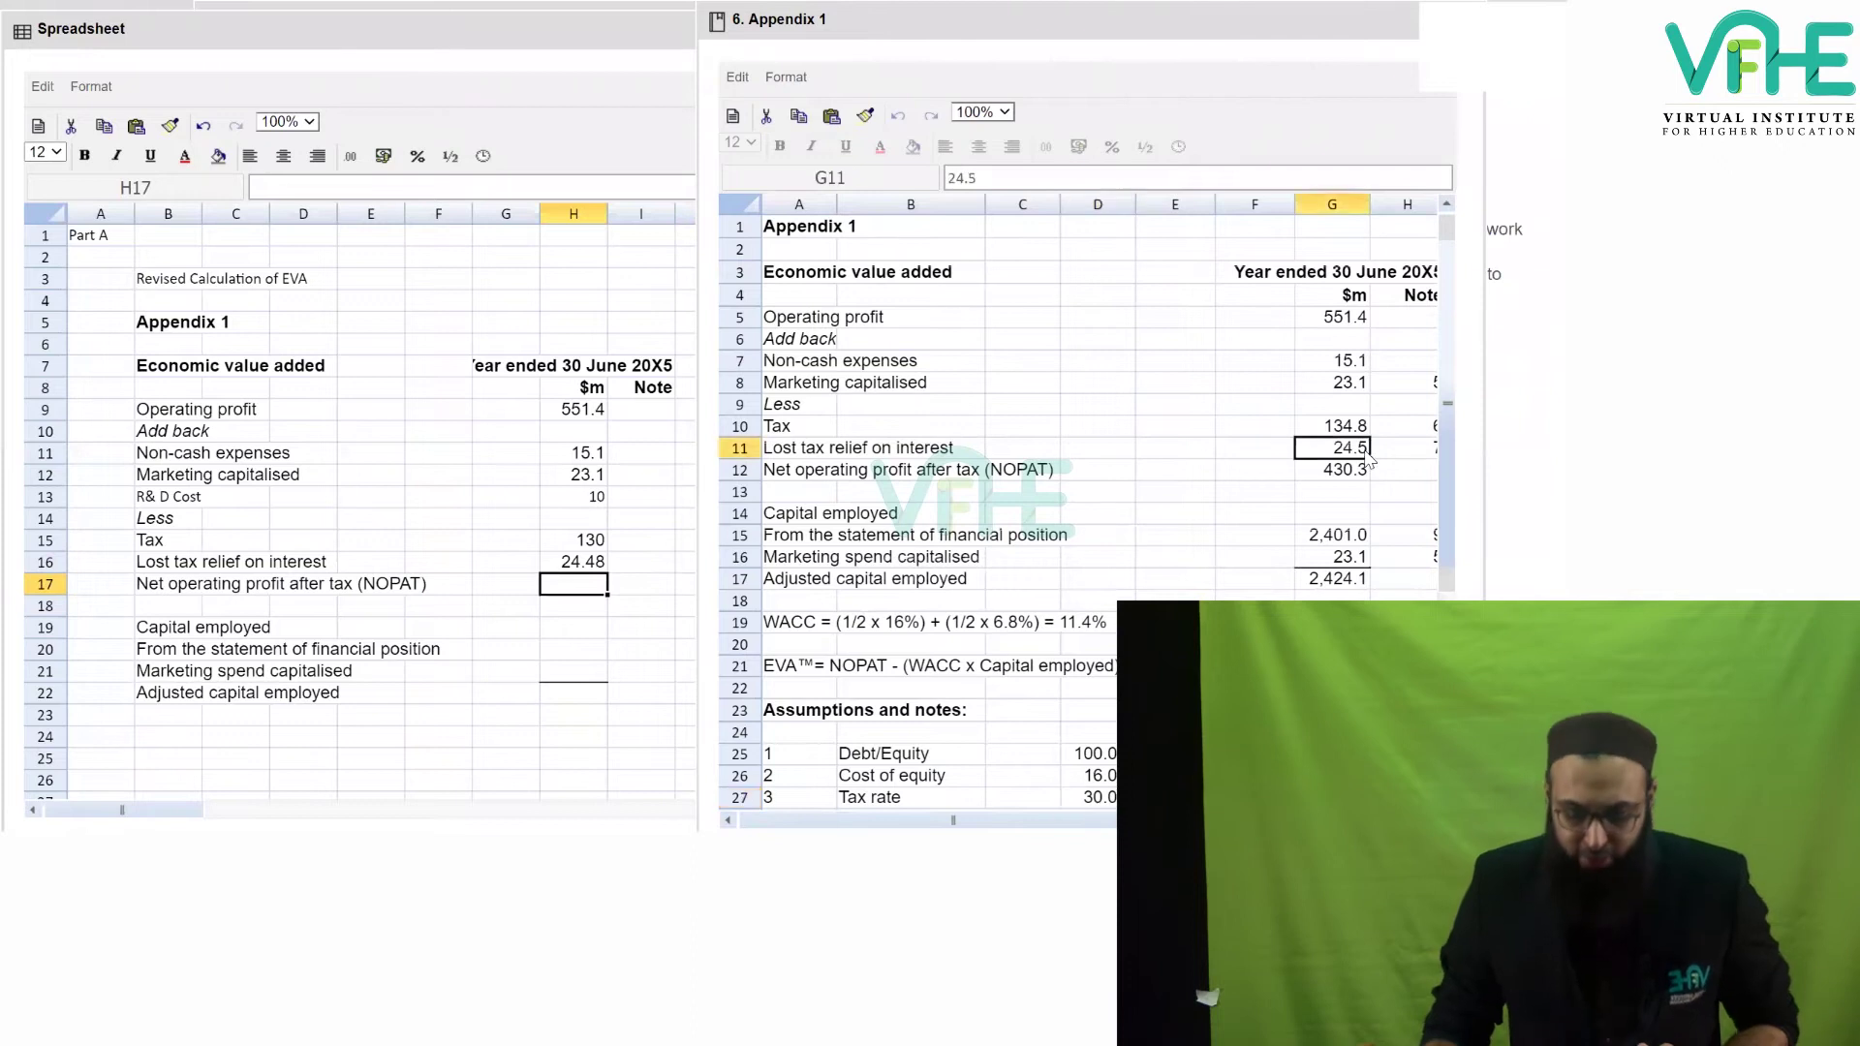
pyautogui.click(573, 563)
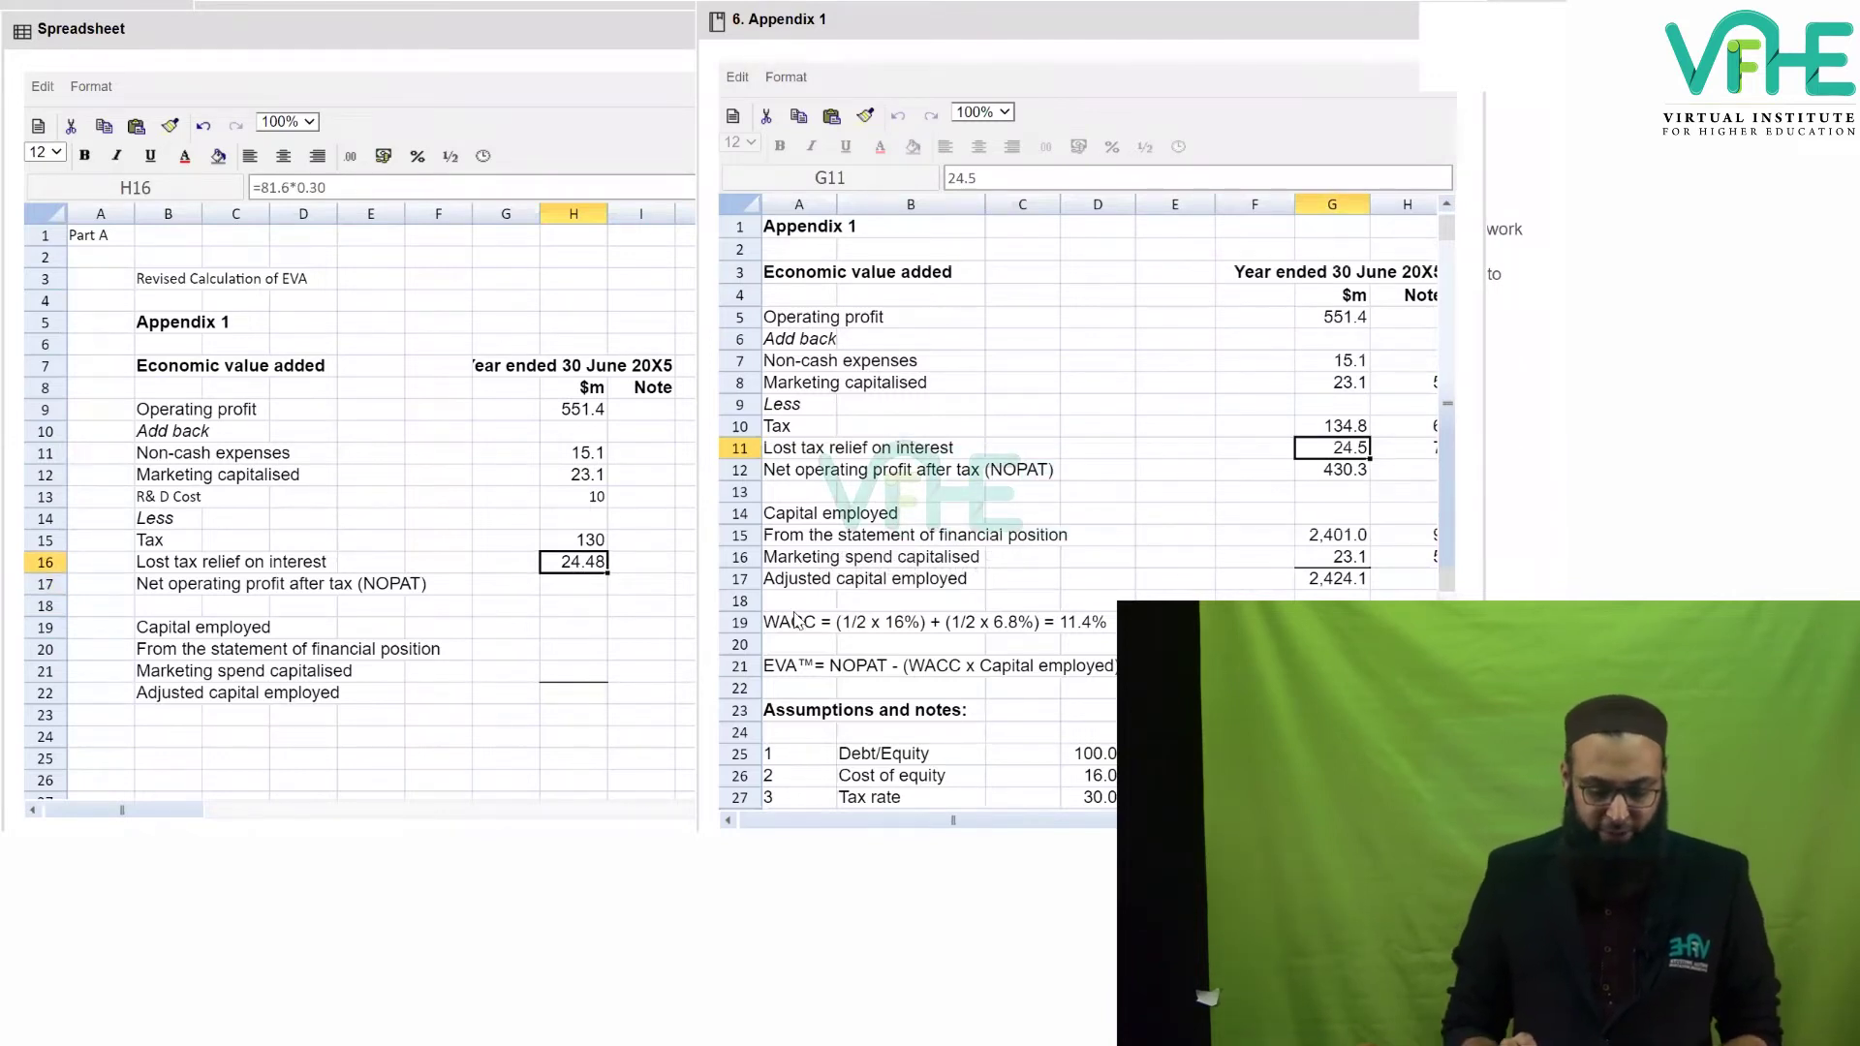
pyautogui.write('24.')
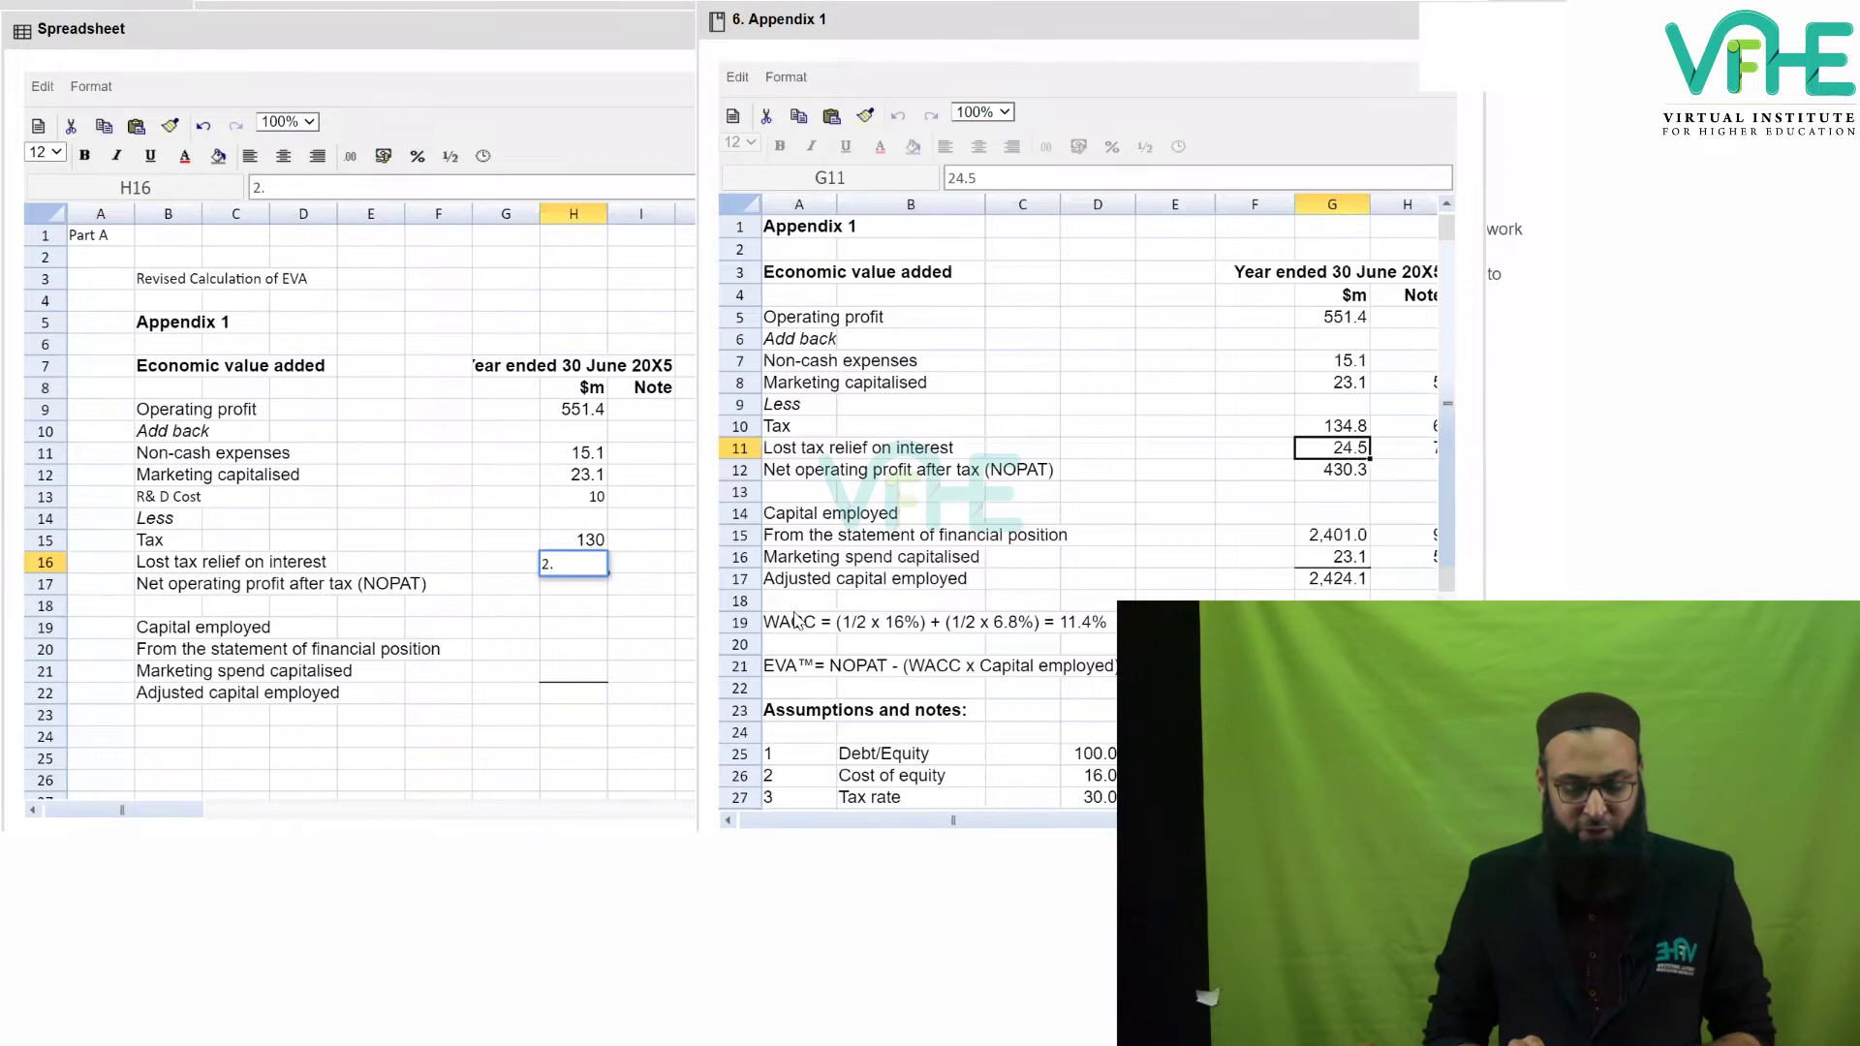
pyautogui.write('5')
pyautogui.press('Return')
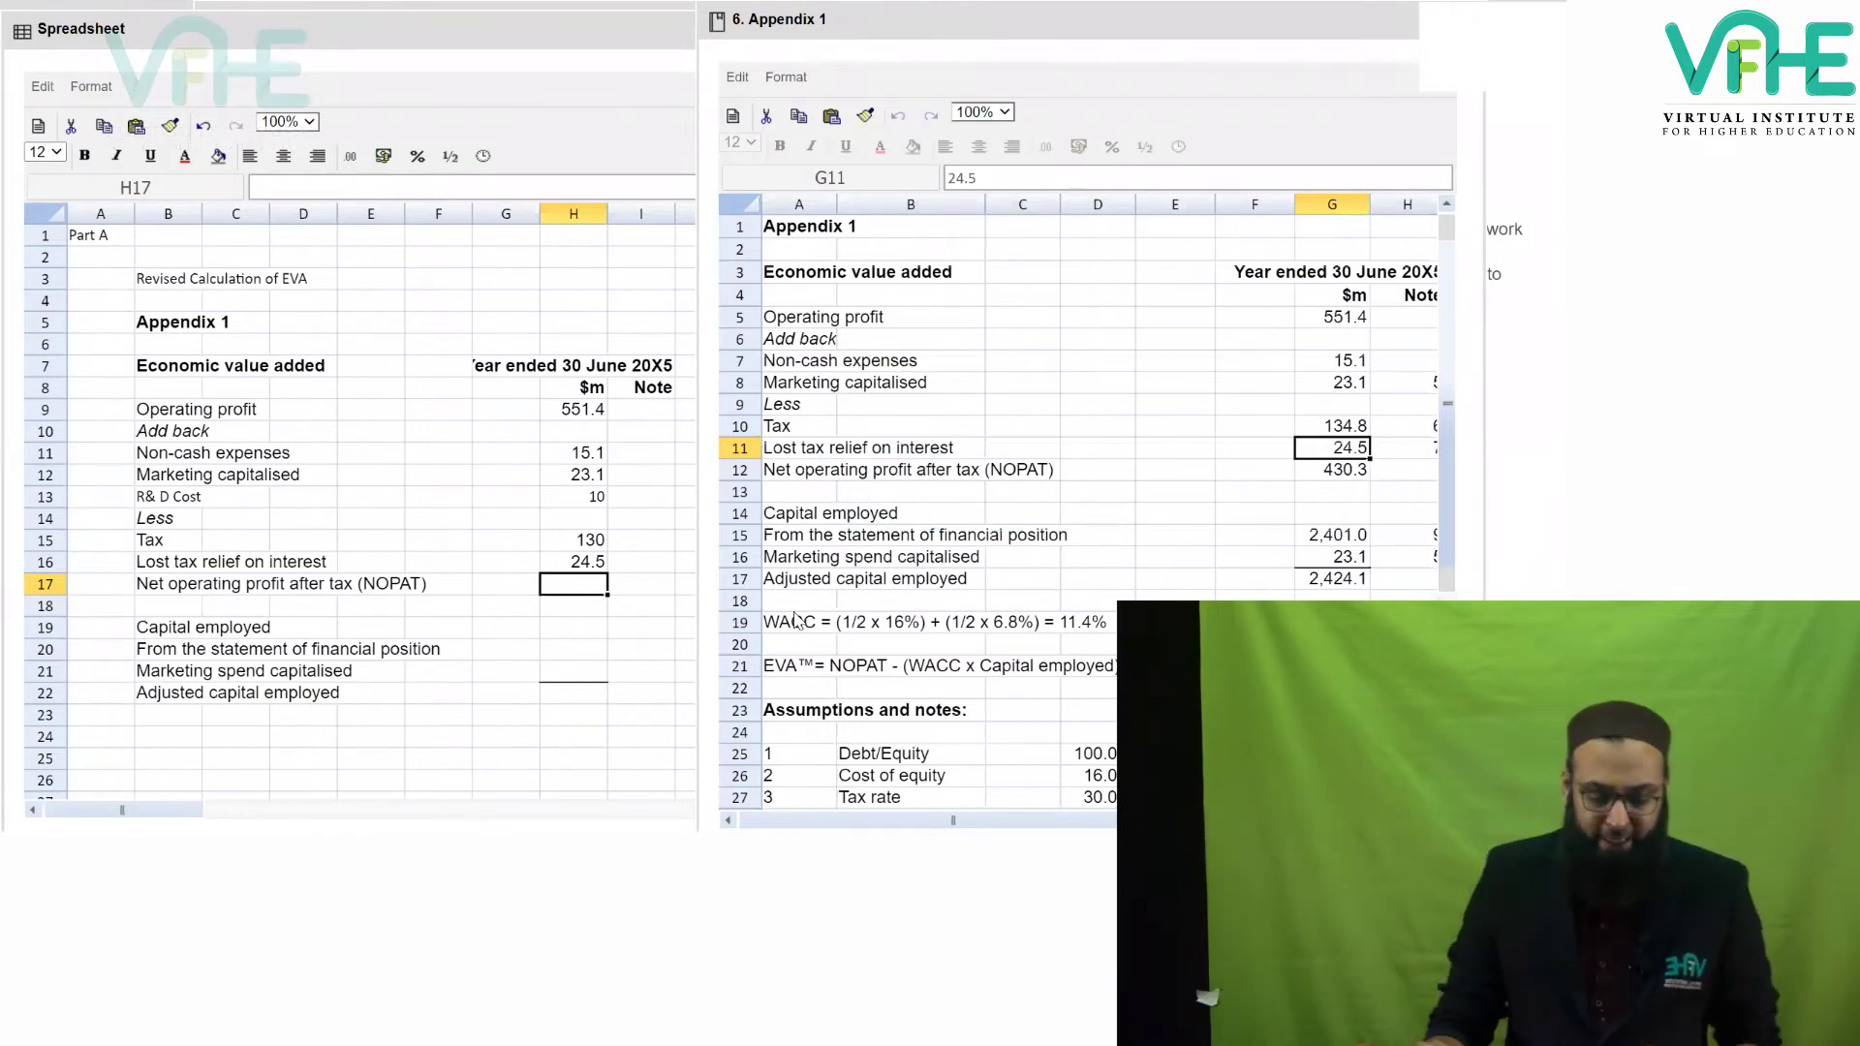
# Calculate net operating profit after tax in H17 with the formula =H9+H11+H12+H13-H15-H16.
pyautogui.write('=')
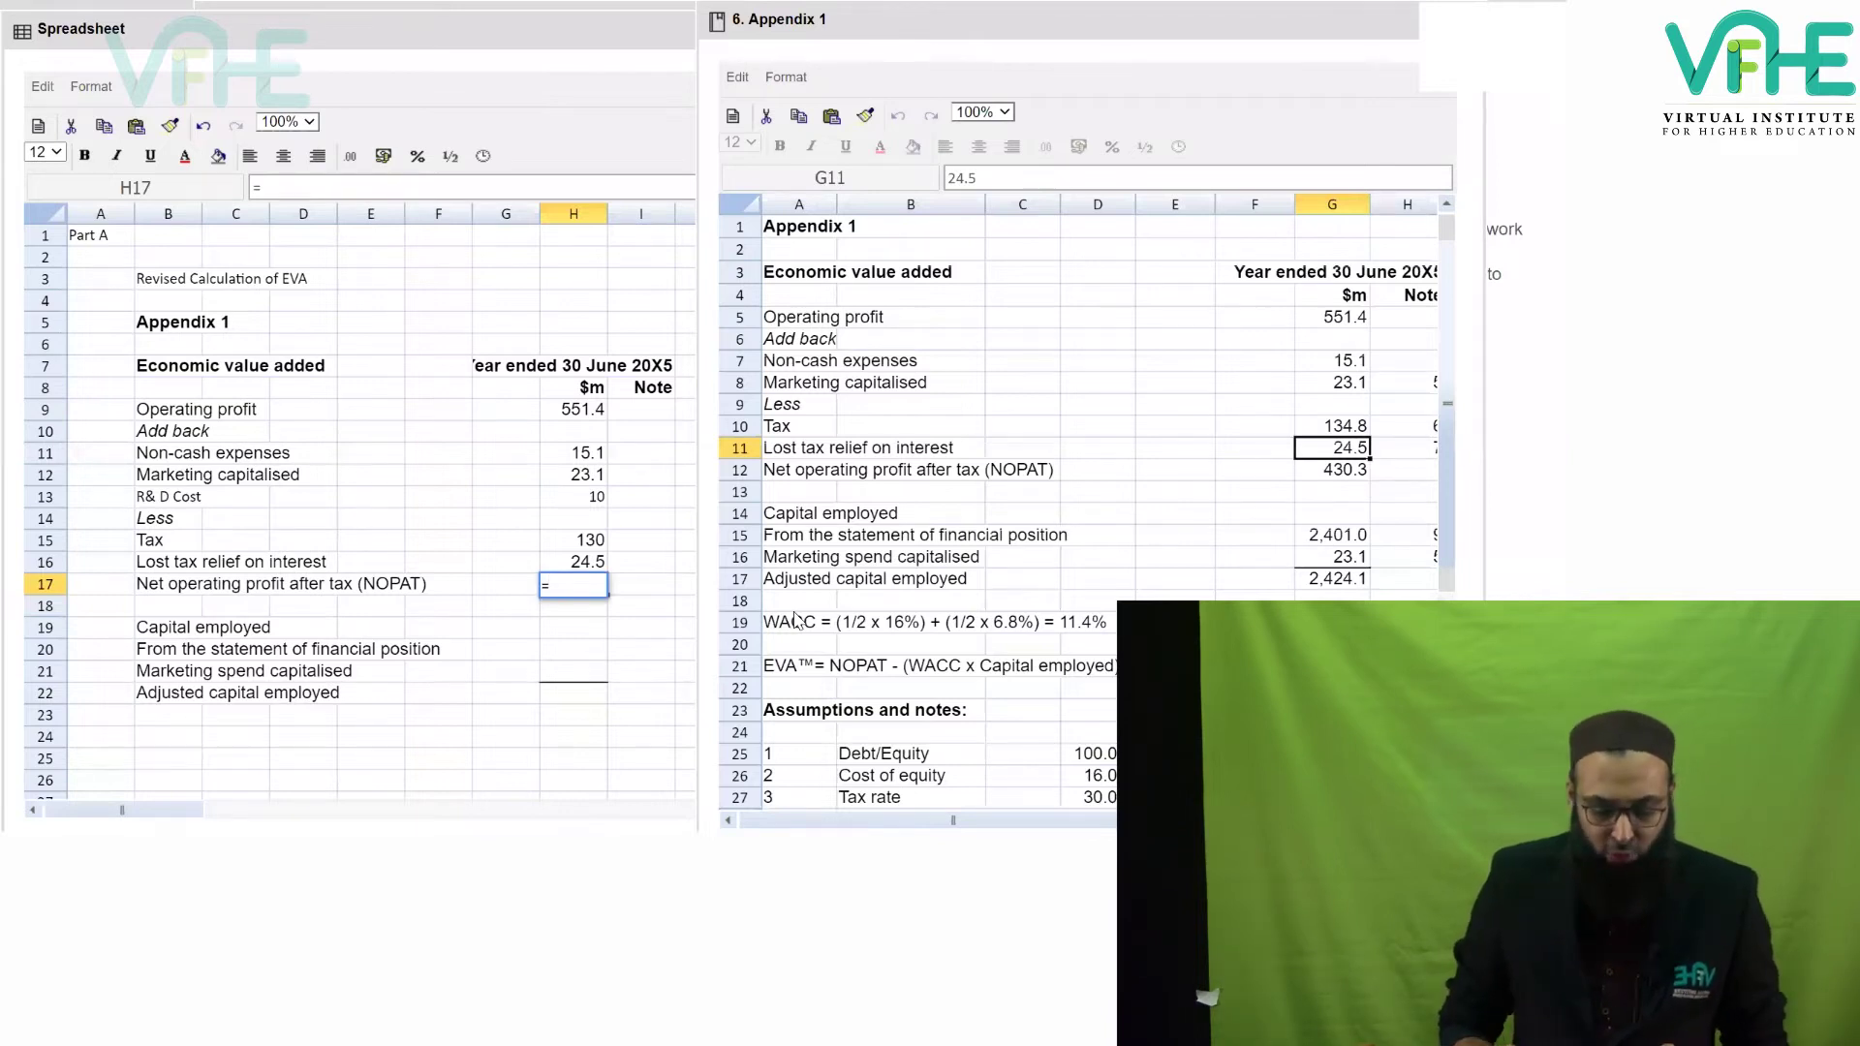
pyautogui.press('Up')
pyautogui.press('Up')
pyautogui.press('Up')
pyautogui.press('Up')
pyautogui.press('Up')
pyautogui.press('Up')
pyautogui.press('Up')
pyautogui.press('Up')
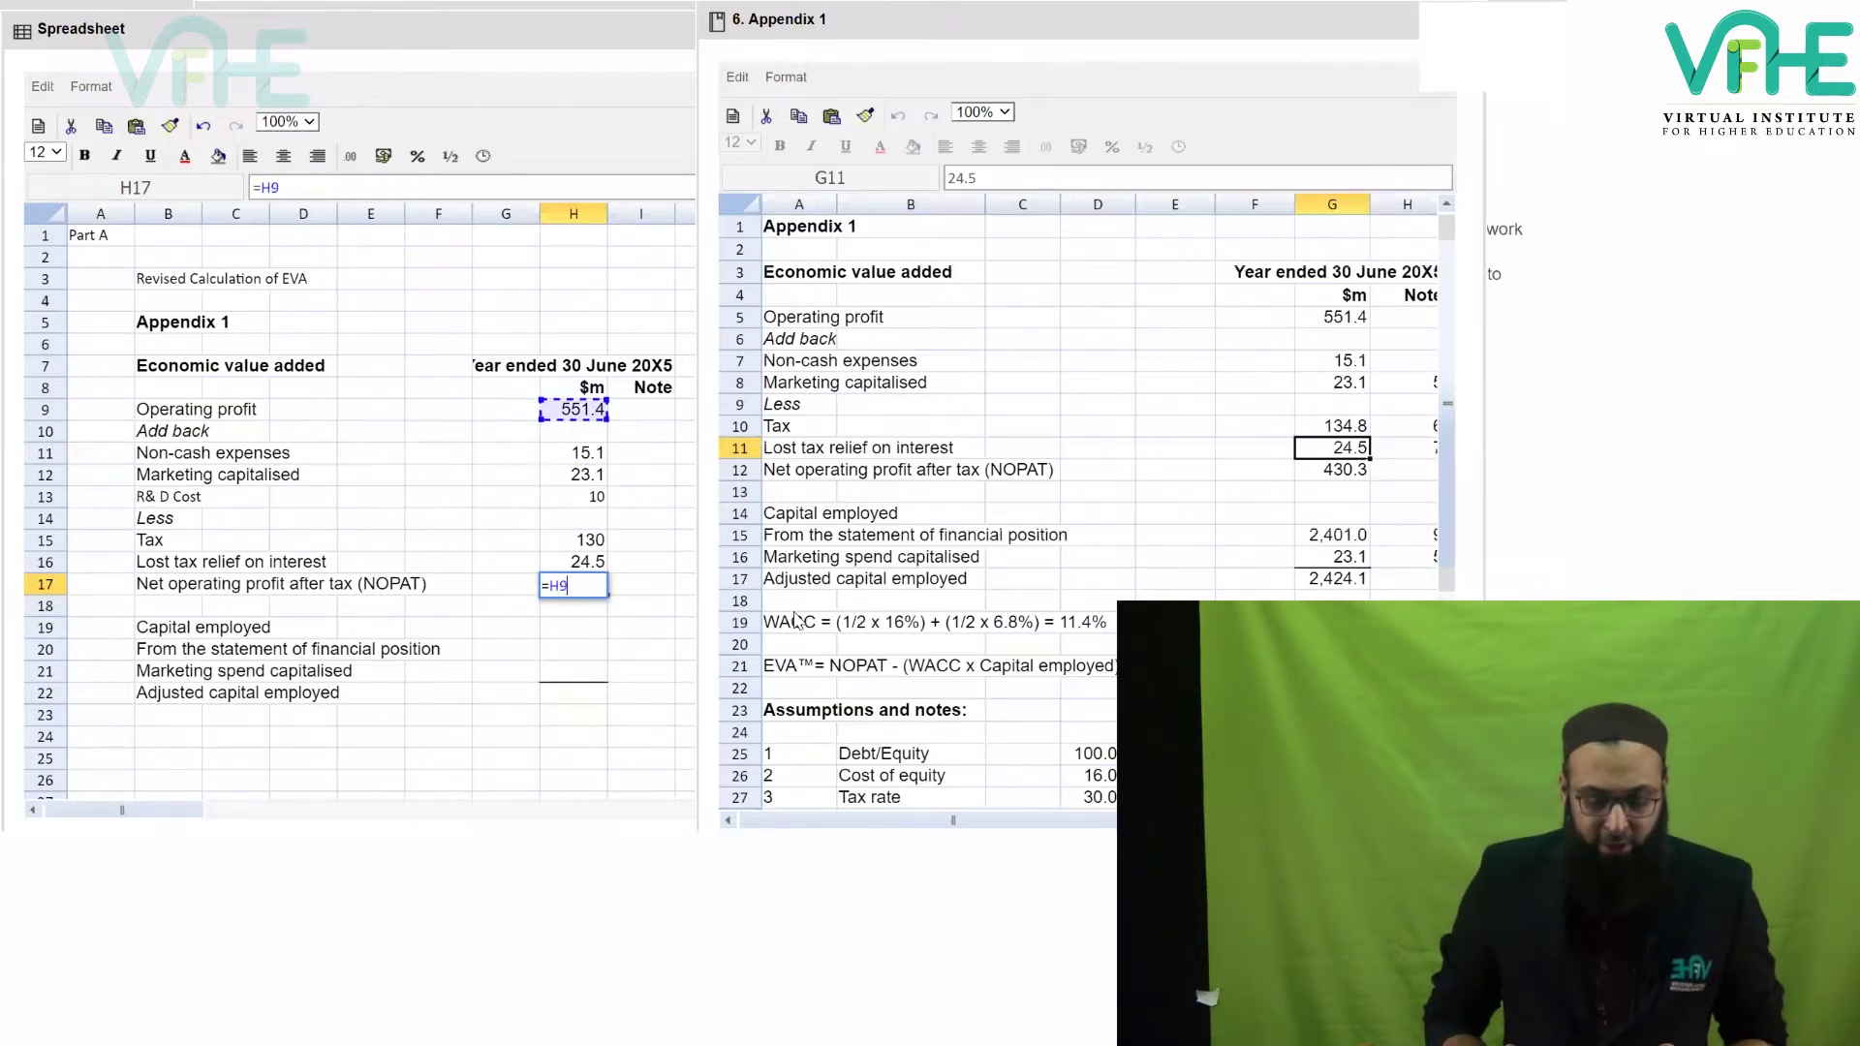
pyautogui.write('+')
pyautogui.press('Up')
pyautogui.press('Up')
pyautogui.press('Up')
pyautogui.press('Up')
pyautogui.press('Up')
pyautogui.press('Up')
pyautogui.write('+')
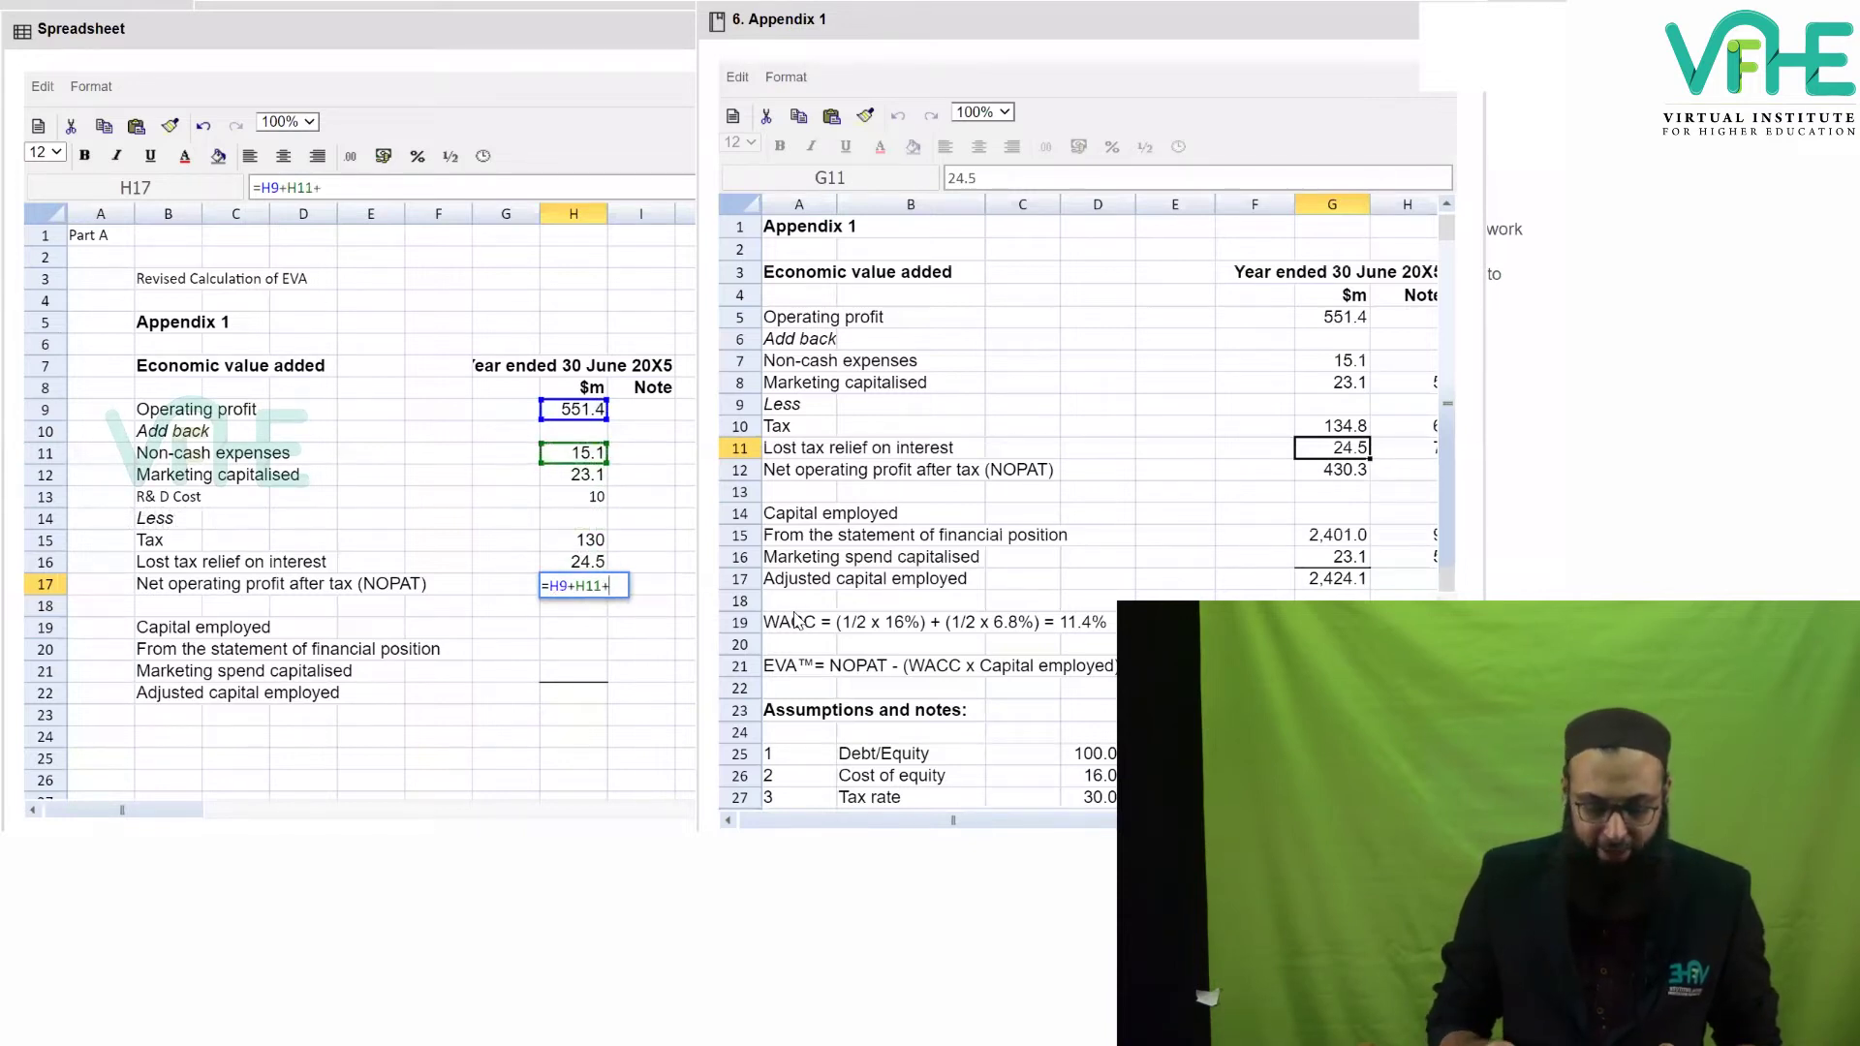
pyautogui.press('Up')
pyautogui.press('Up')
pyautogui.press('Up')
pyautogui.press('Up')
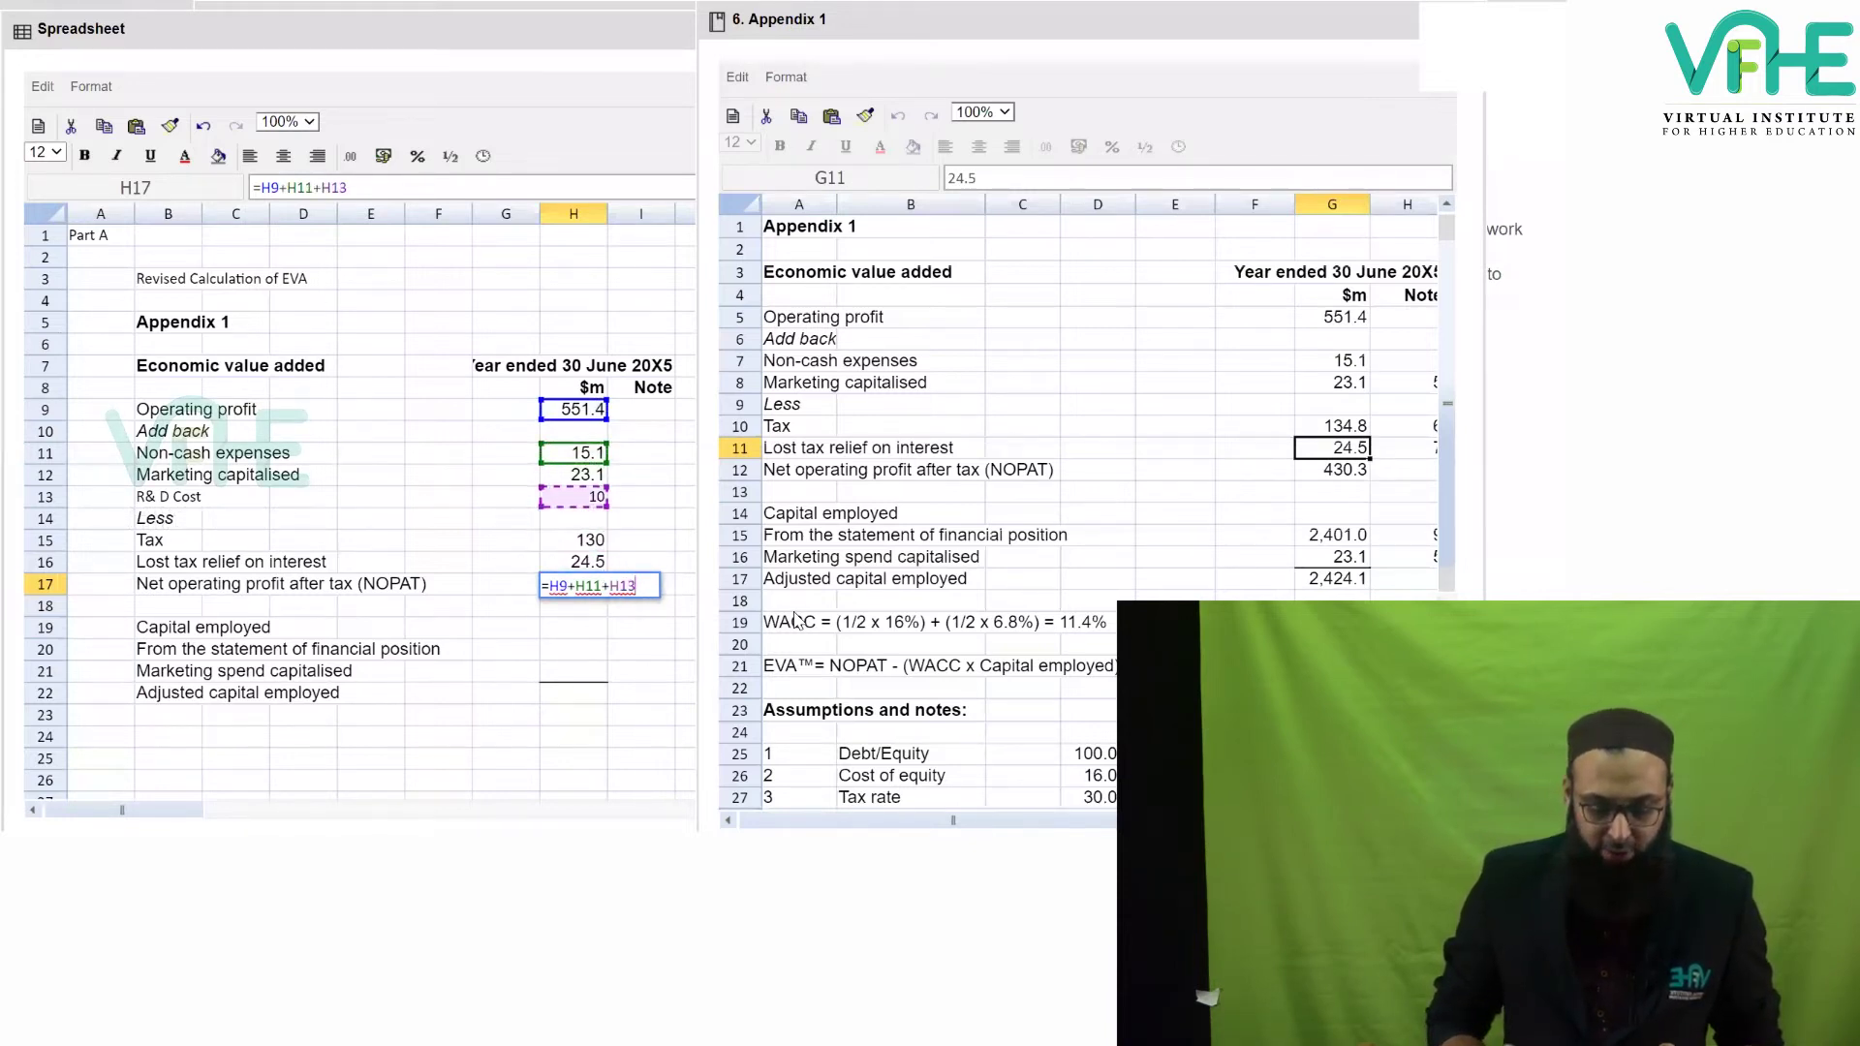
pyautogui.press('Up')
pyautogui.write('+')
pyautogui.press('Up')
pyautogui.press('Up')
pyautogui.press('Up')
pyautogui.press('Up')
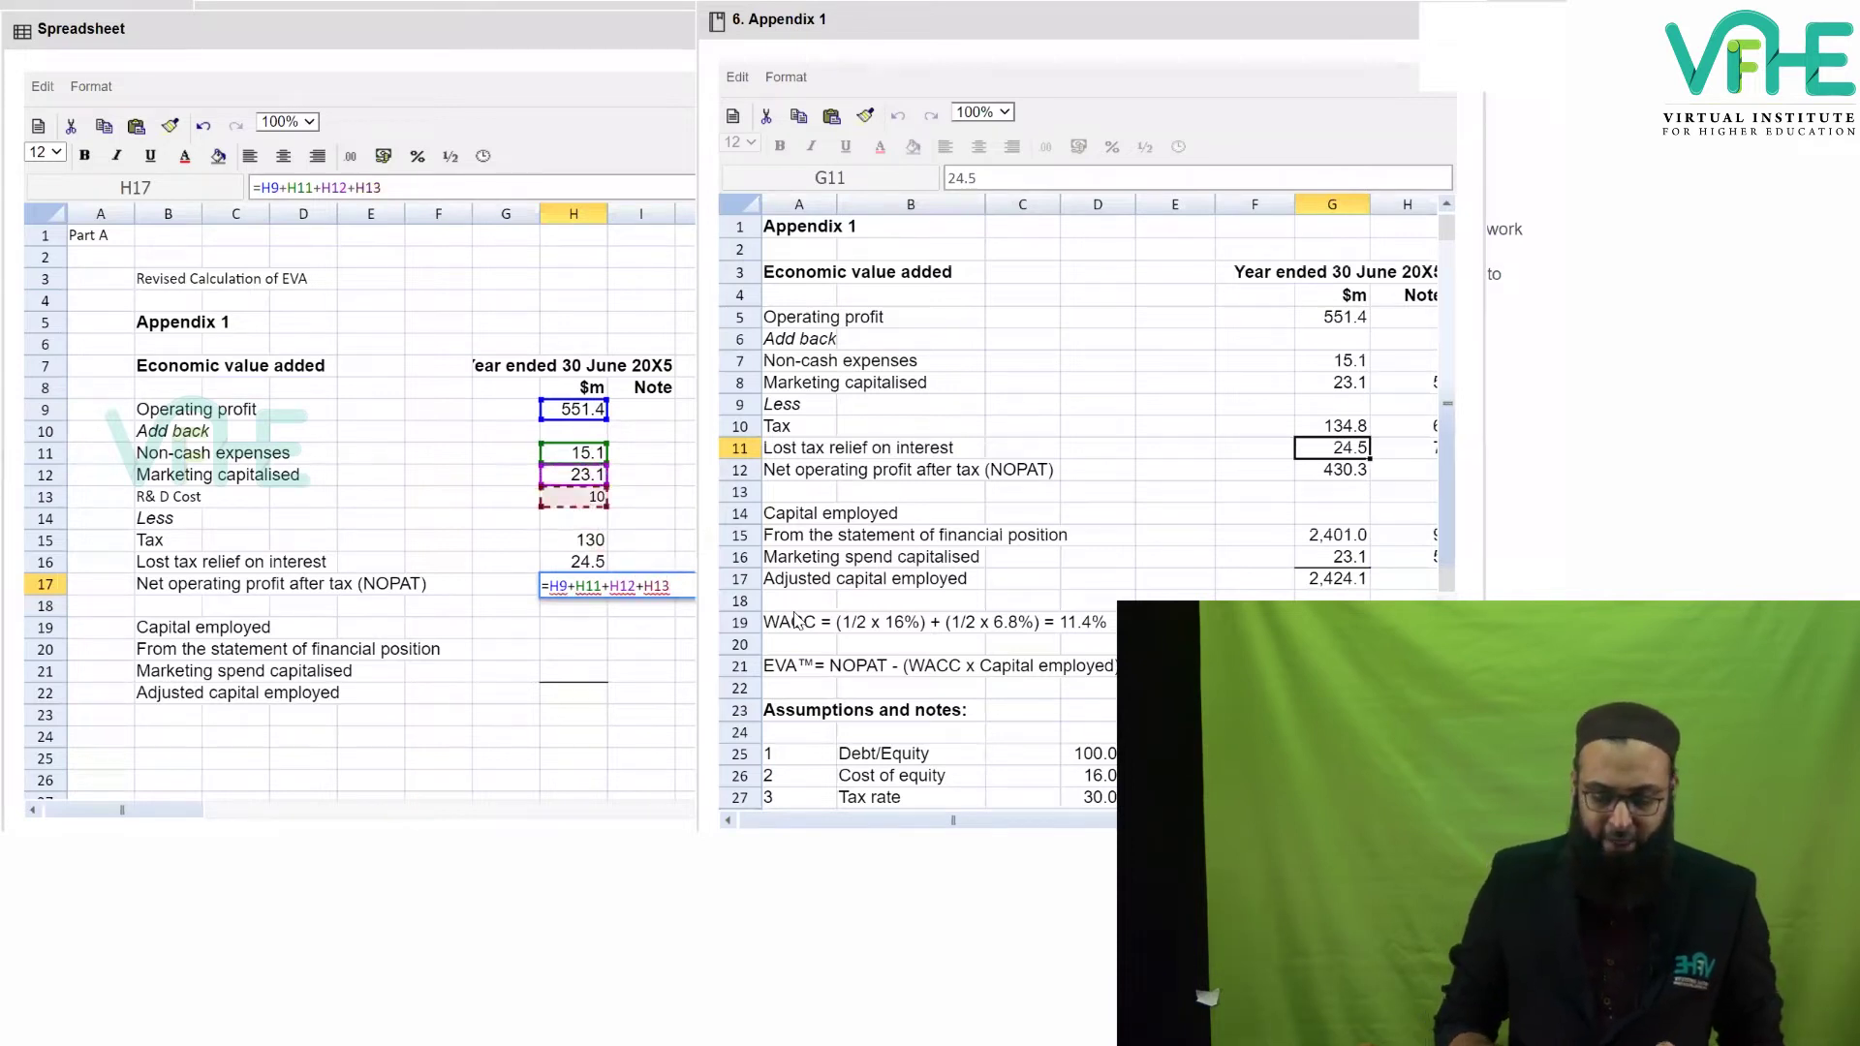
pyautogui.write('-')
pyautogui.press('Up')
pyautogui.press('Up')
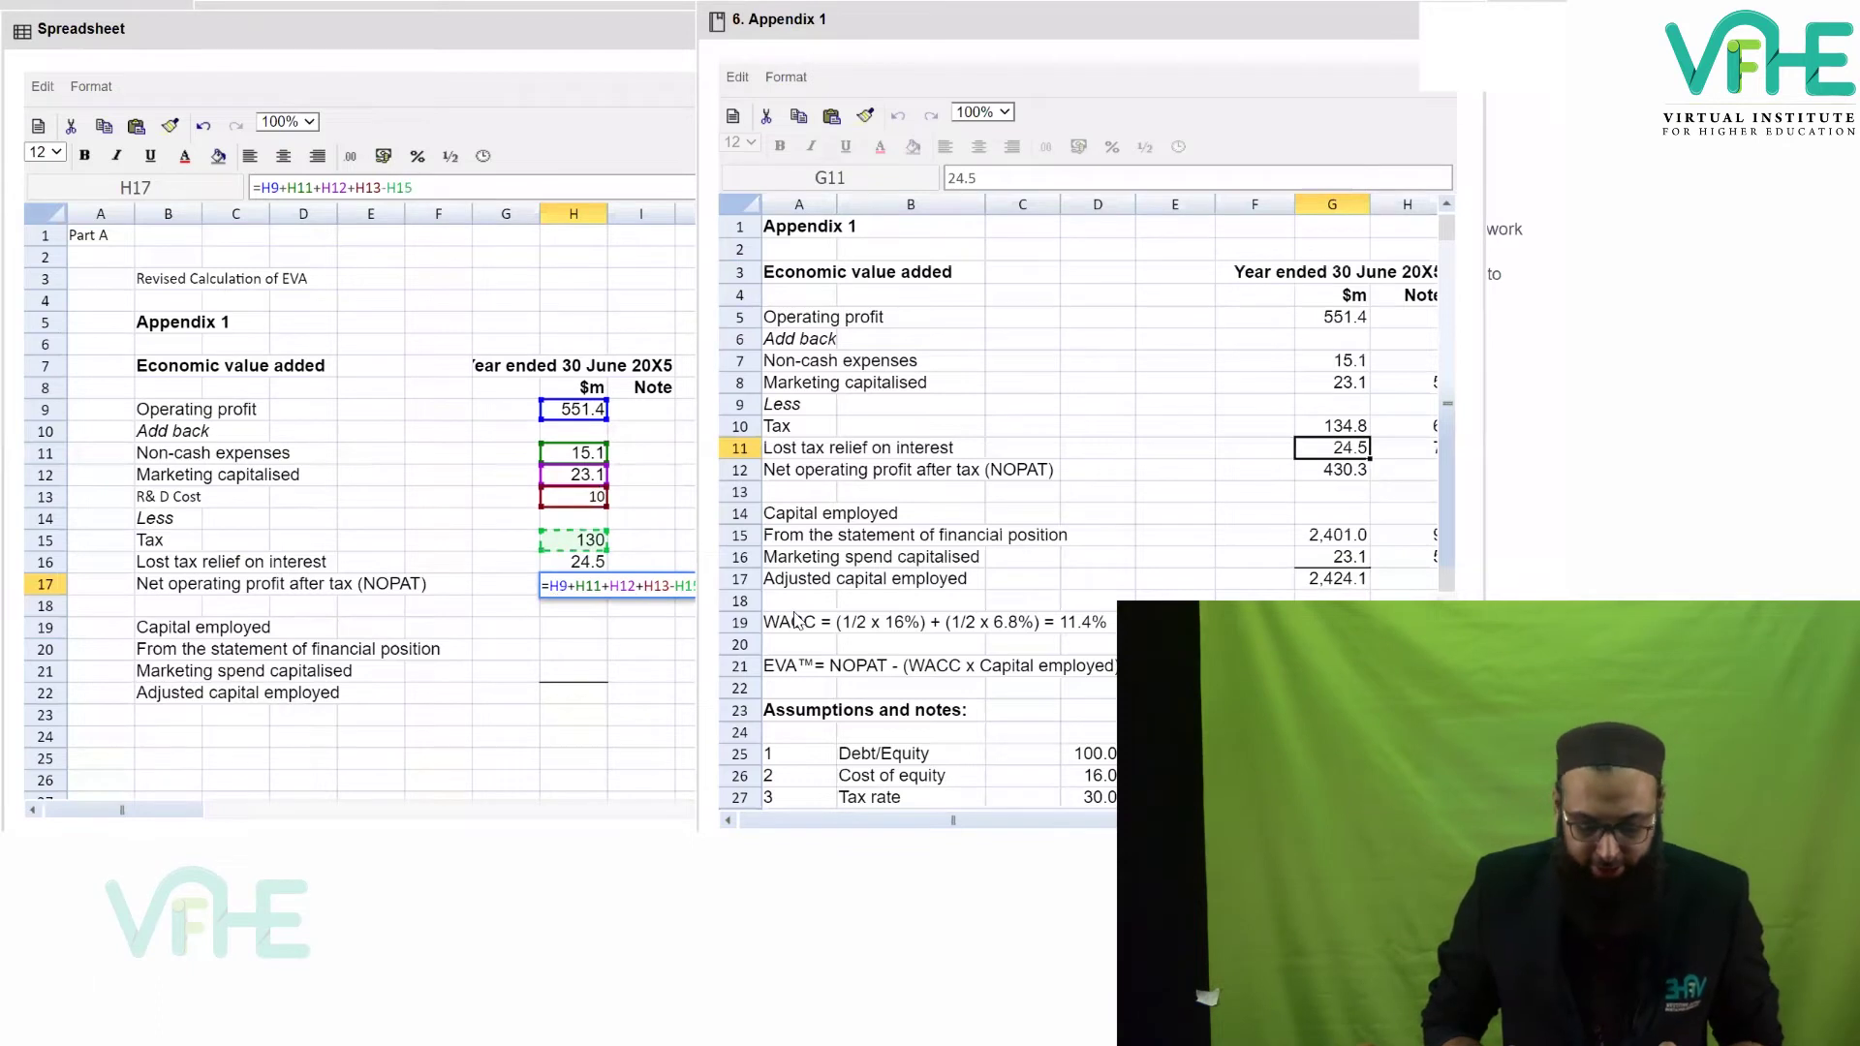
pyautogui.write('-')
pyautogui.press('Up')
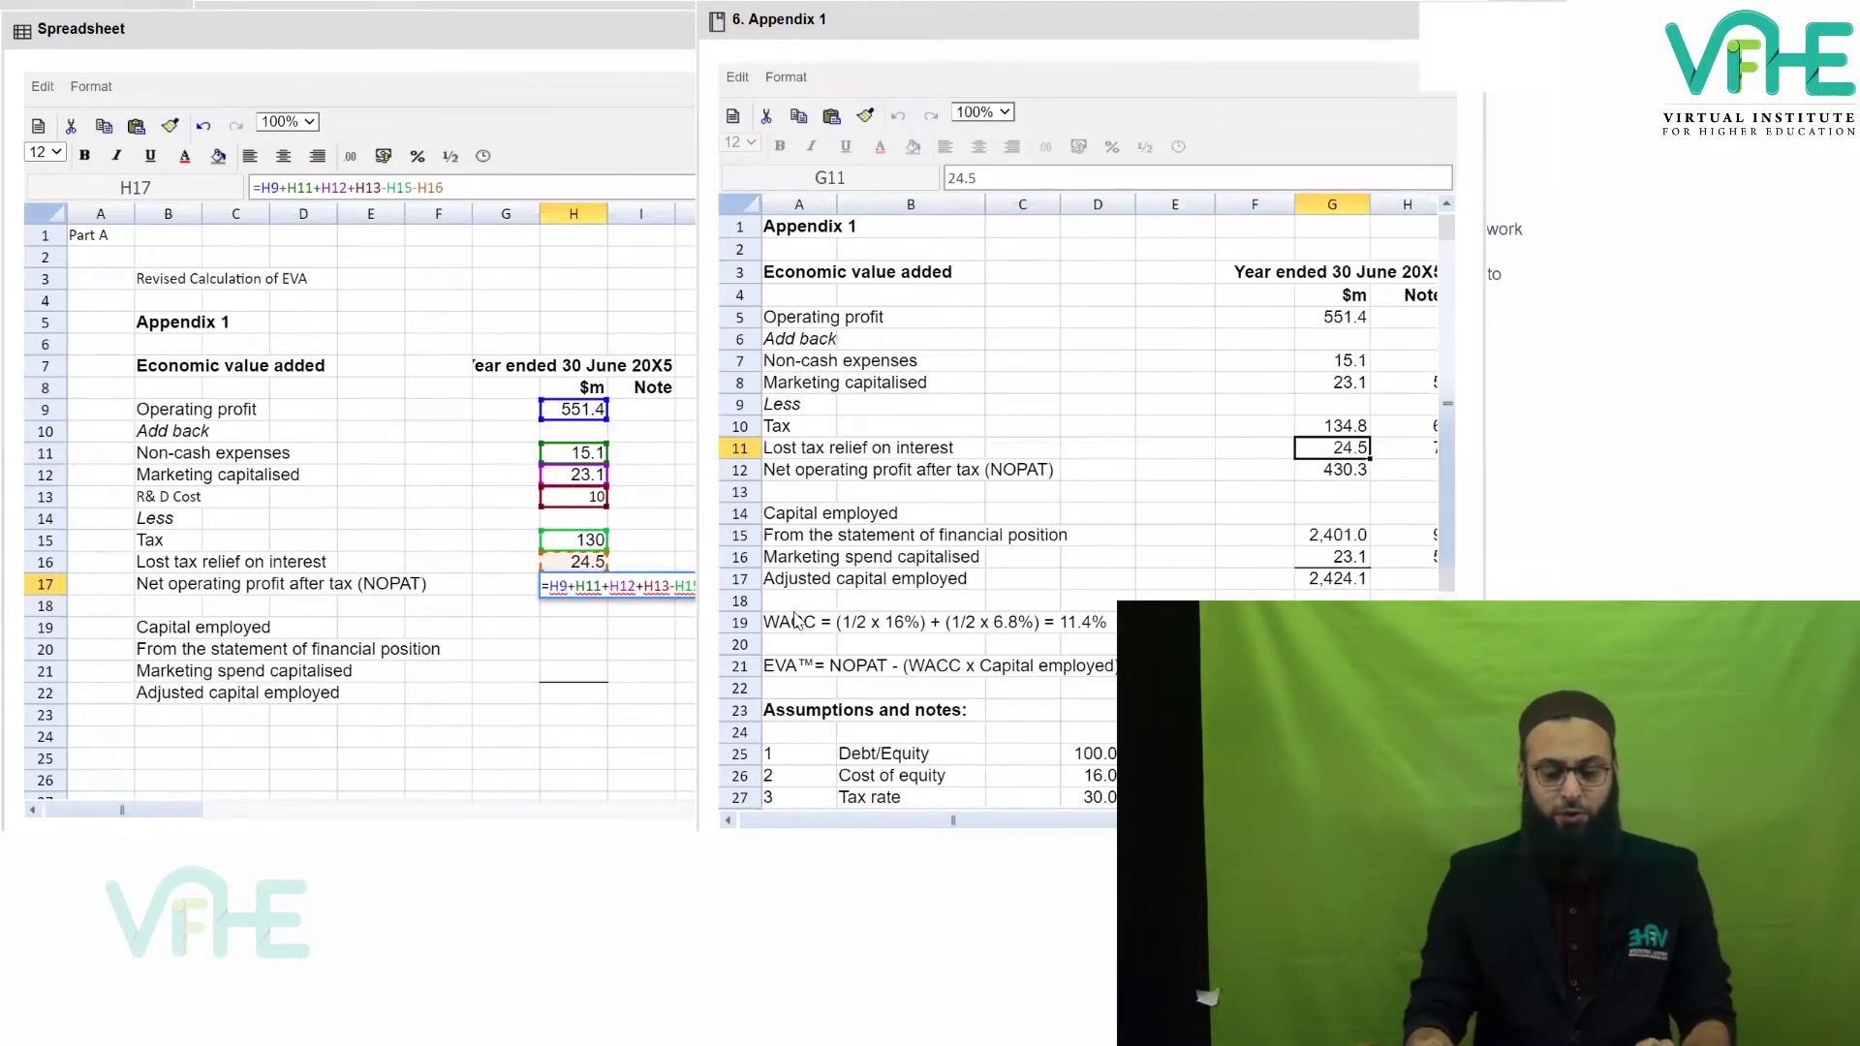
pyautogui.press('Return')
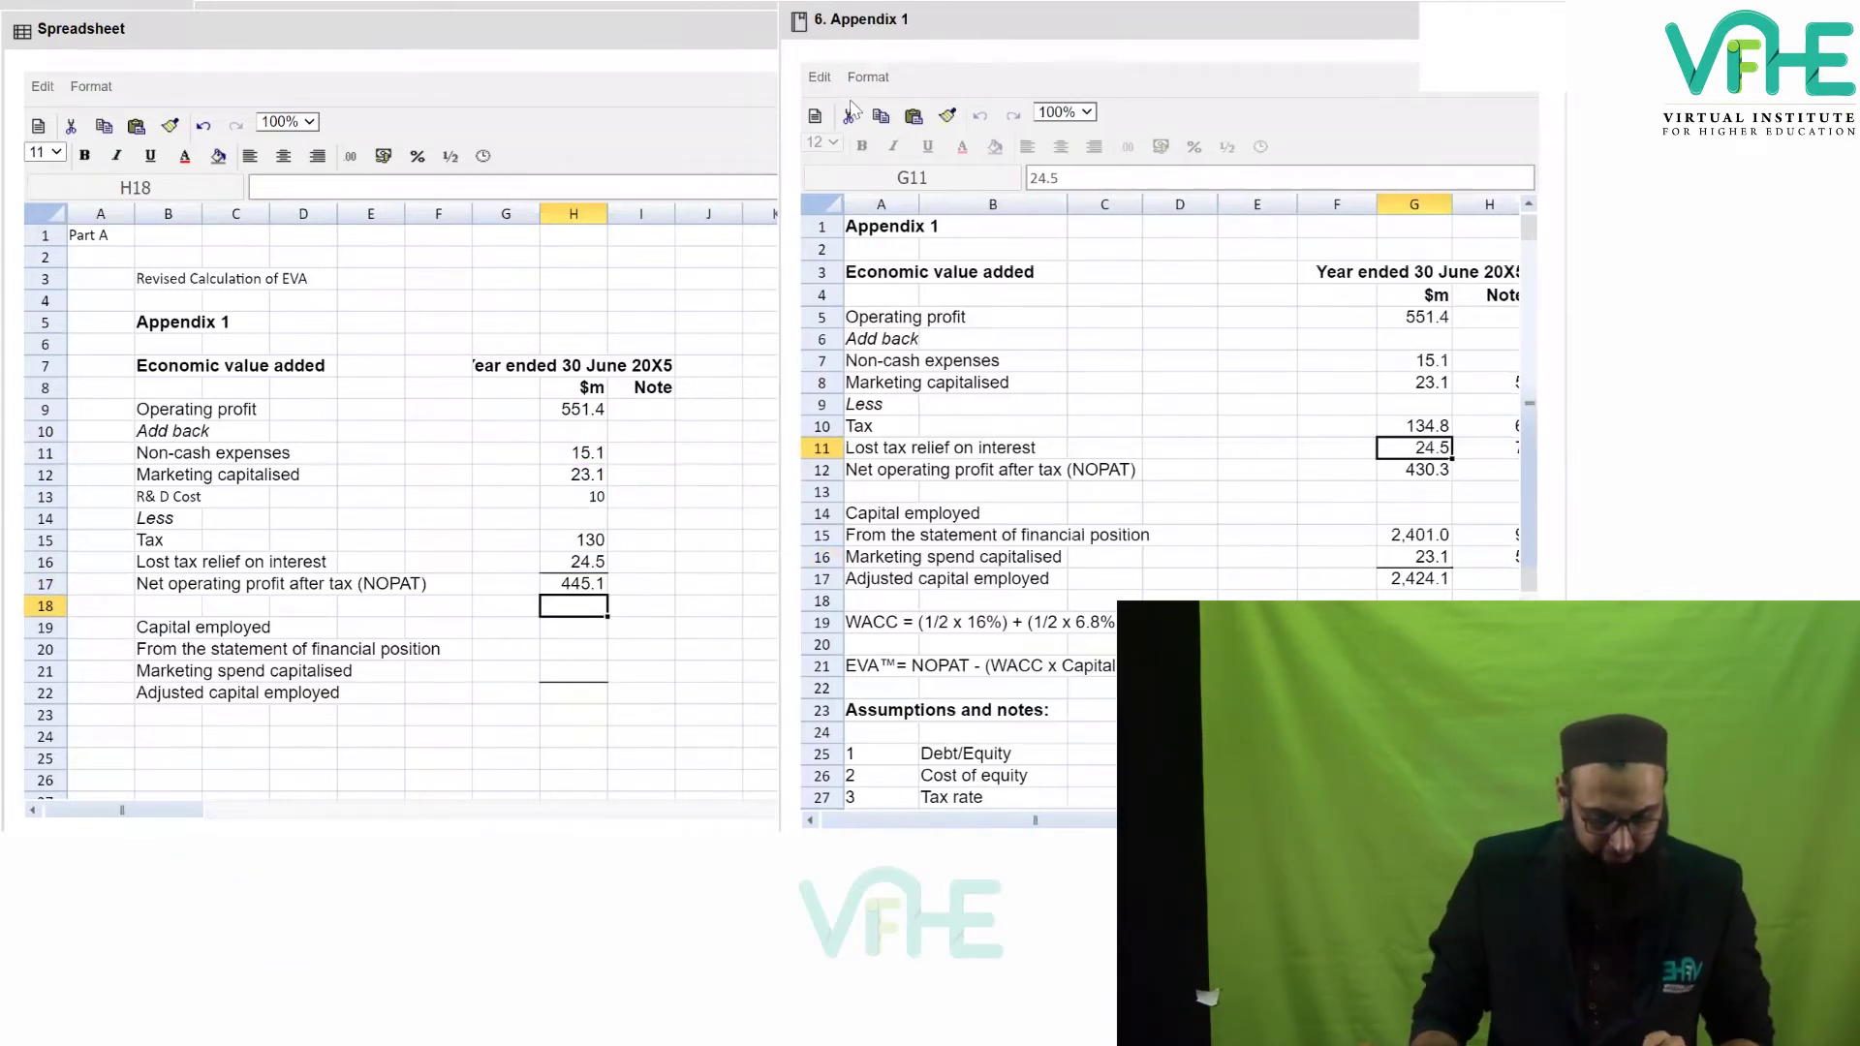
# Review the NOPAT formula in H17 and its referenced cells without changing it.
pyautogui.click(565, 587)
pyautogui.moveTo(467, 186); pyautogui.dragTo(215, 175)
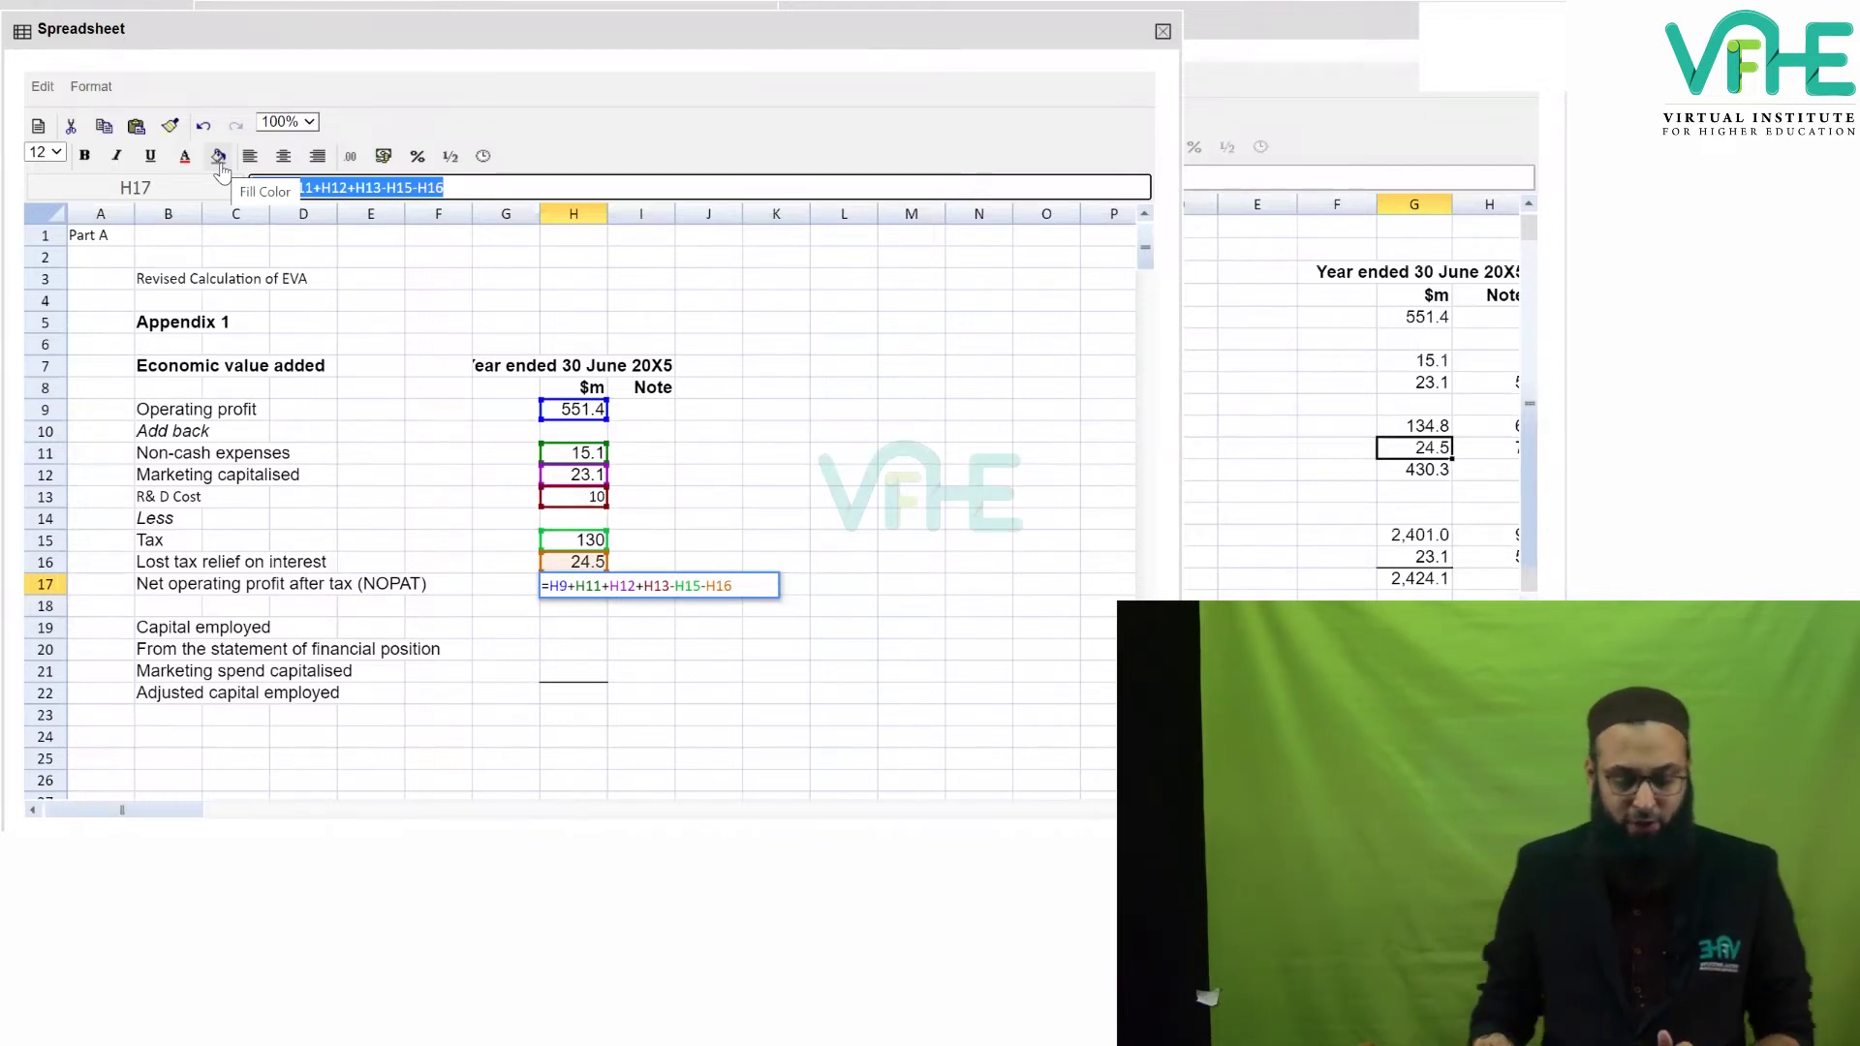
pyautogui.press('Return')
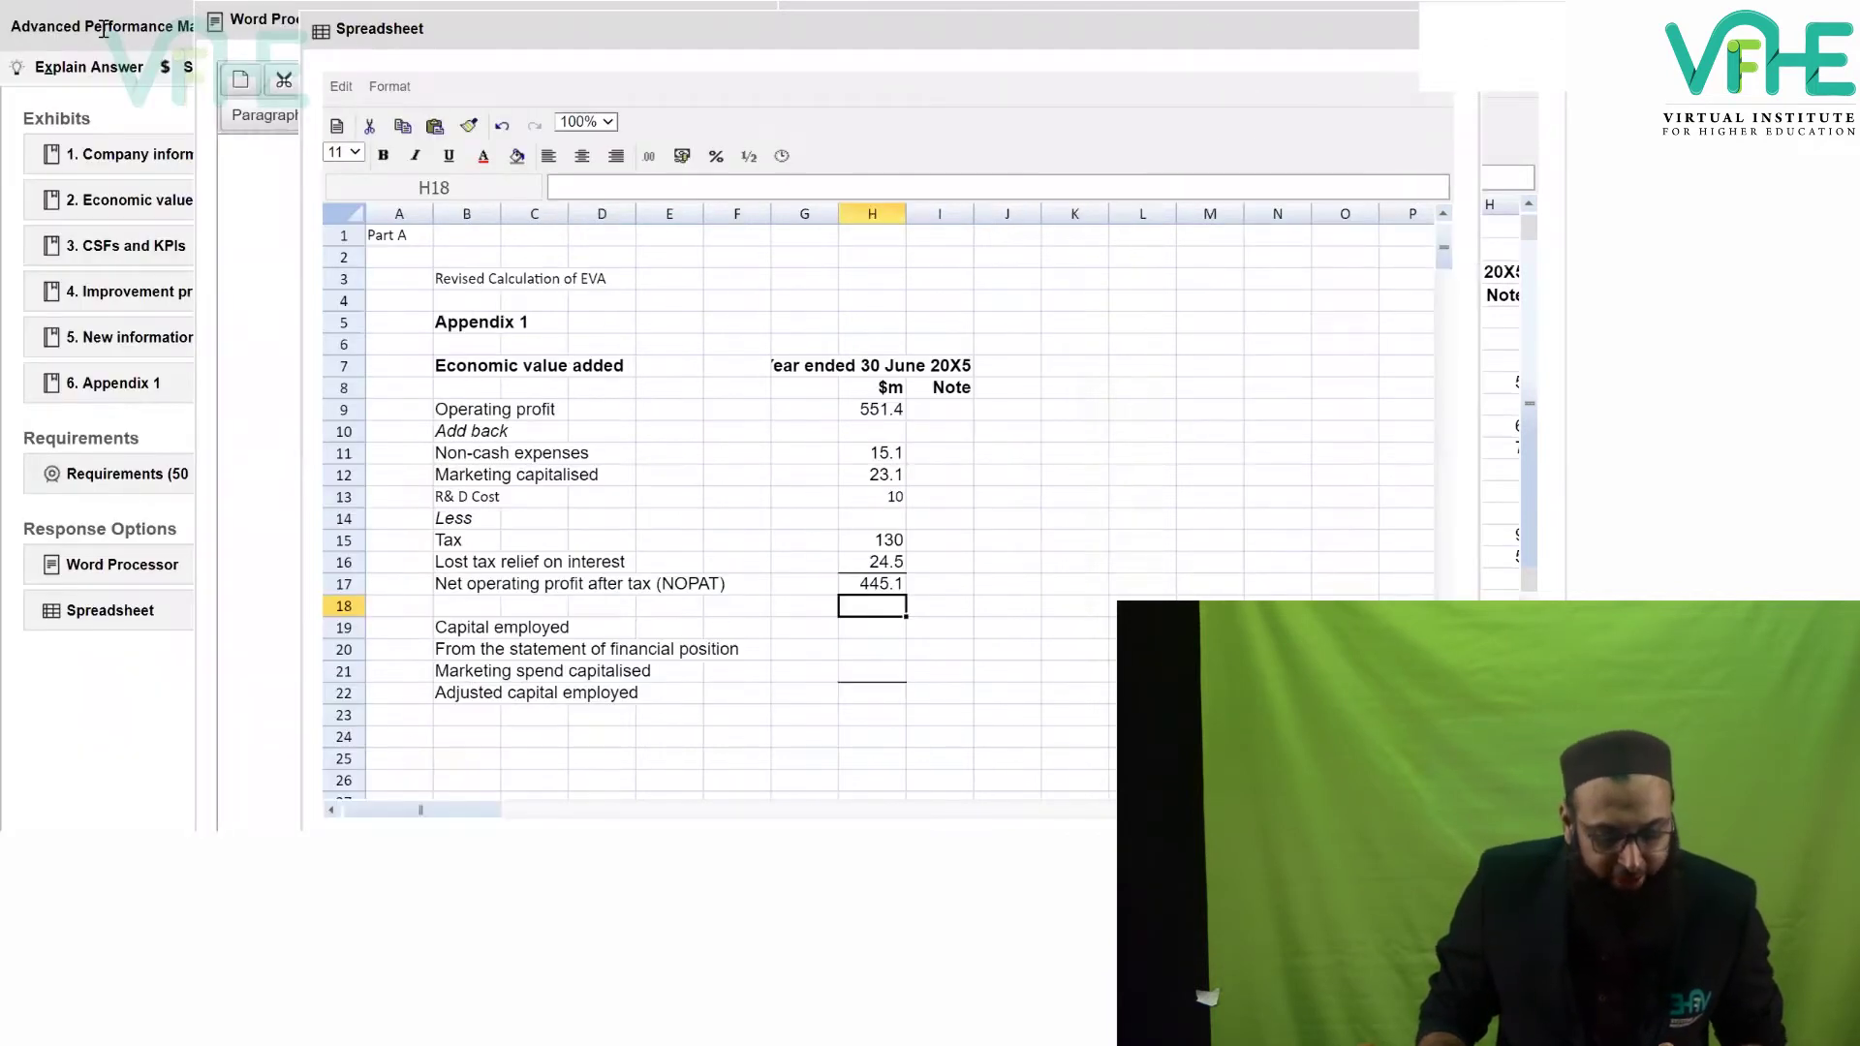
# Open the suggested solution, check its economic value added workings down to NOPAT, and close it.
pyautogui.click(89, 66)
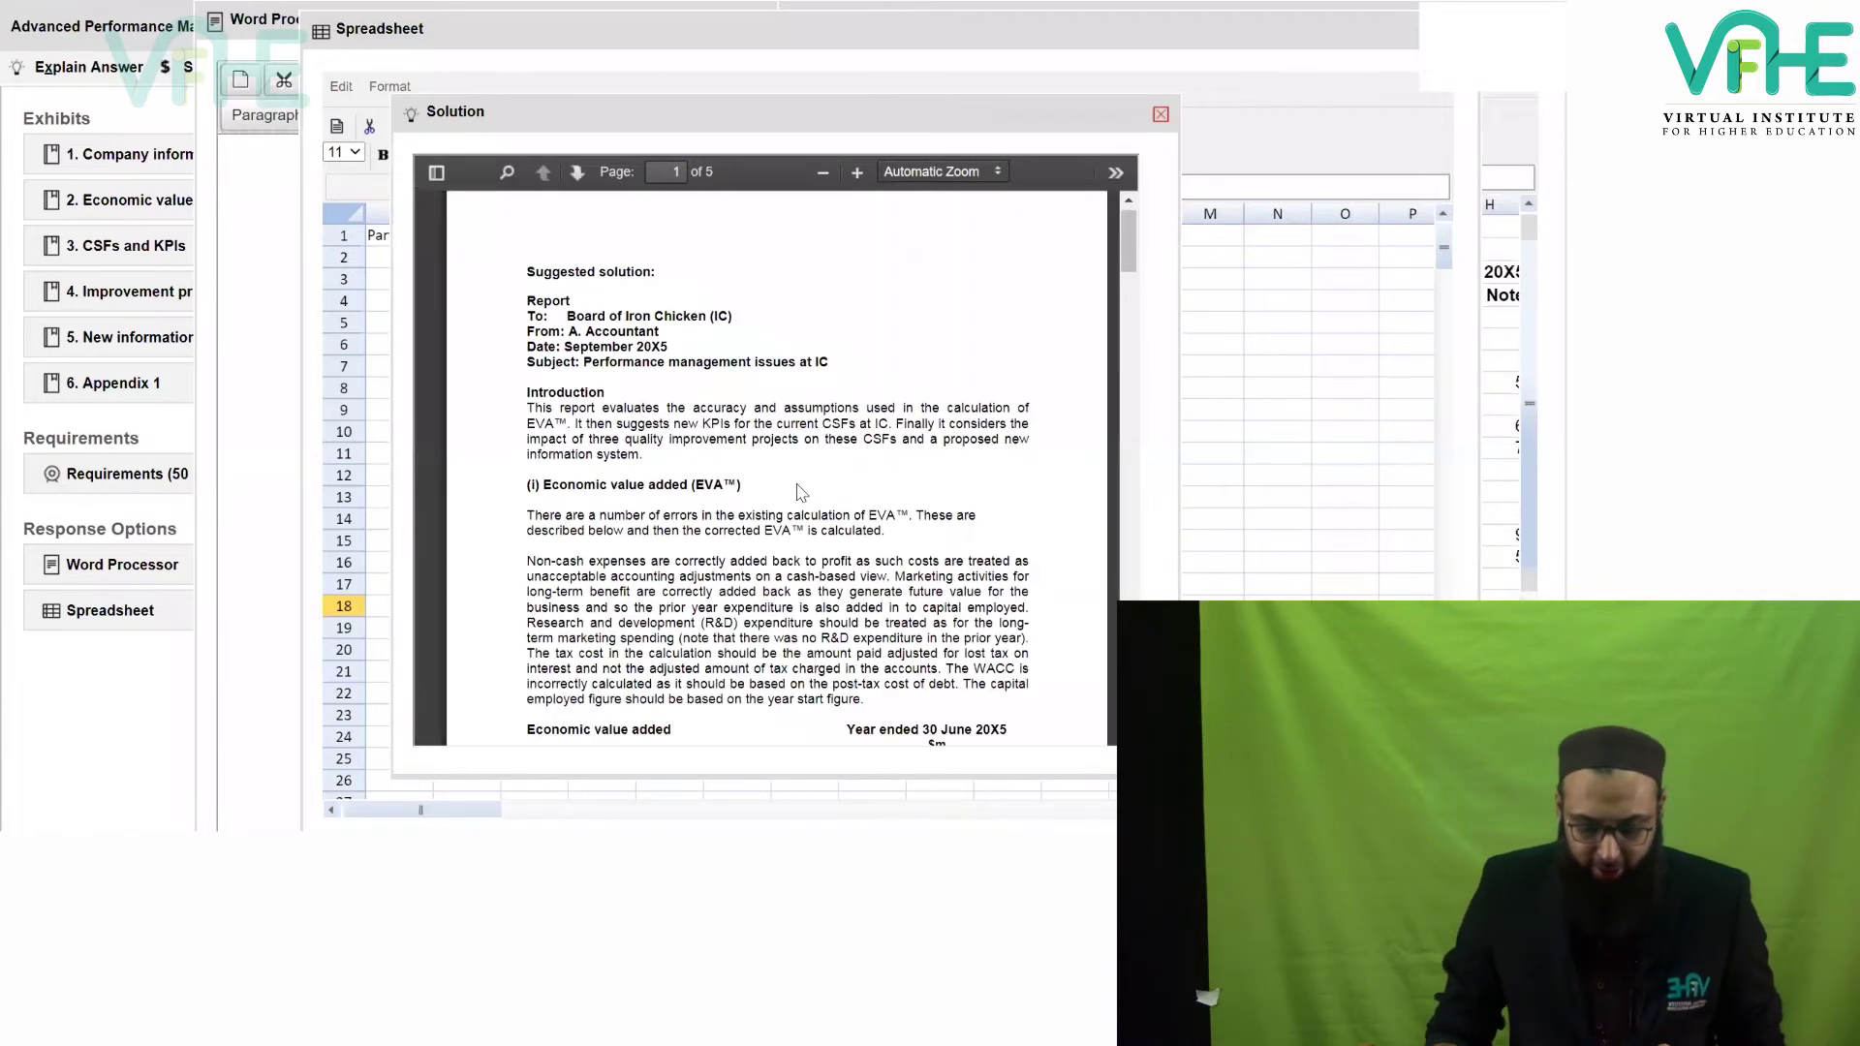
pyautogui.scroll(-2, 799, 484)
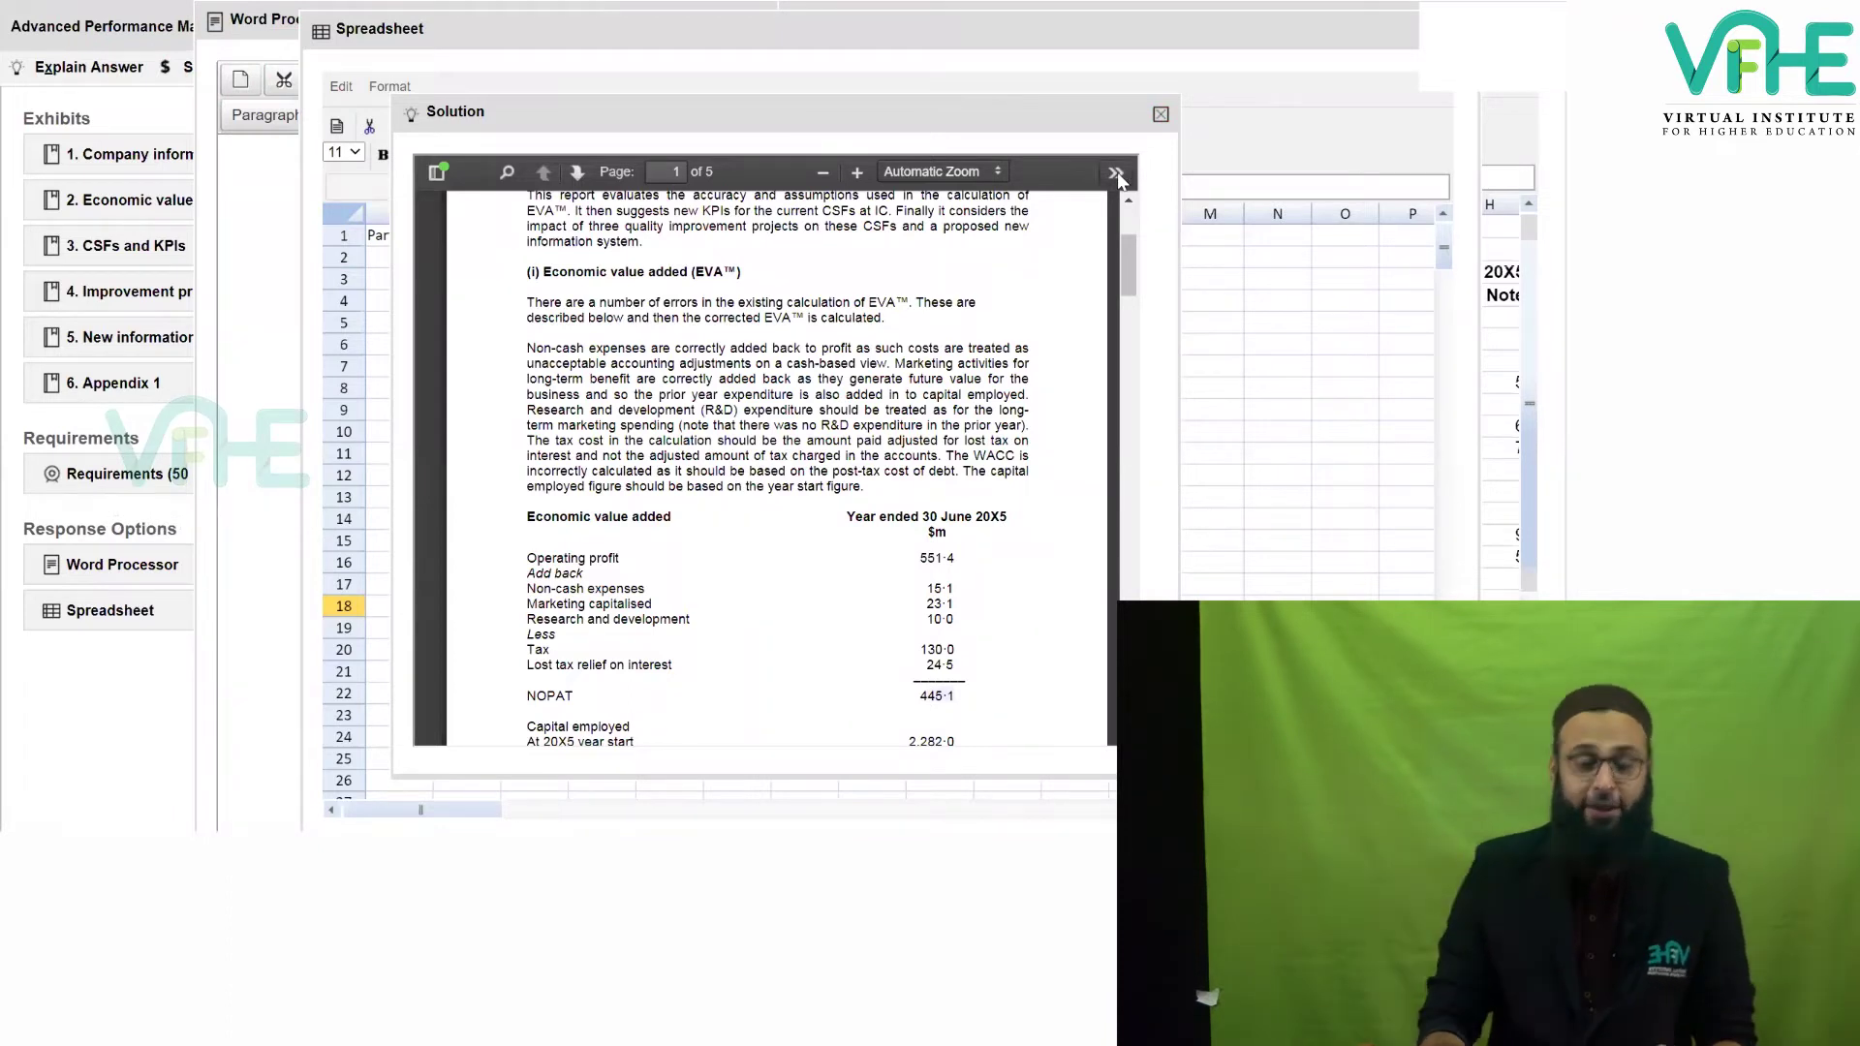
pyautogui.click(1160, 115)
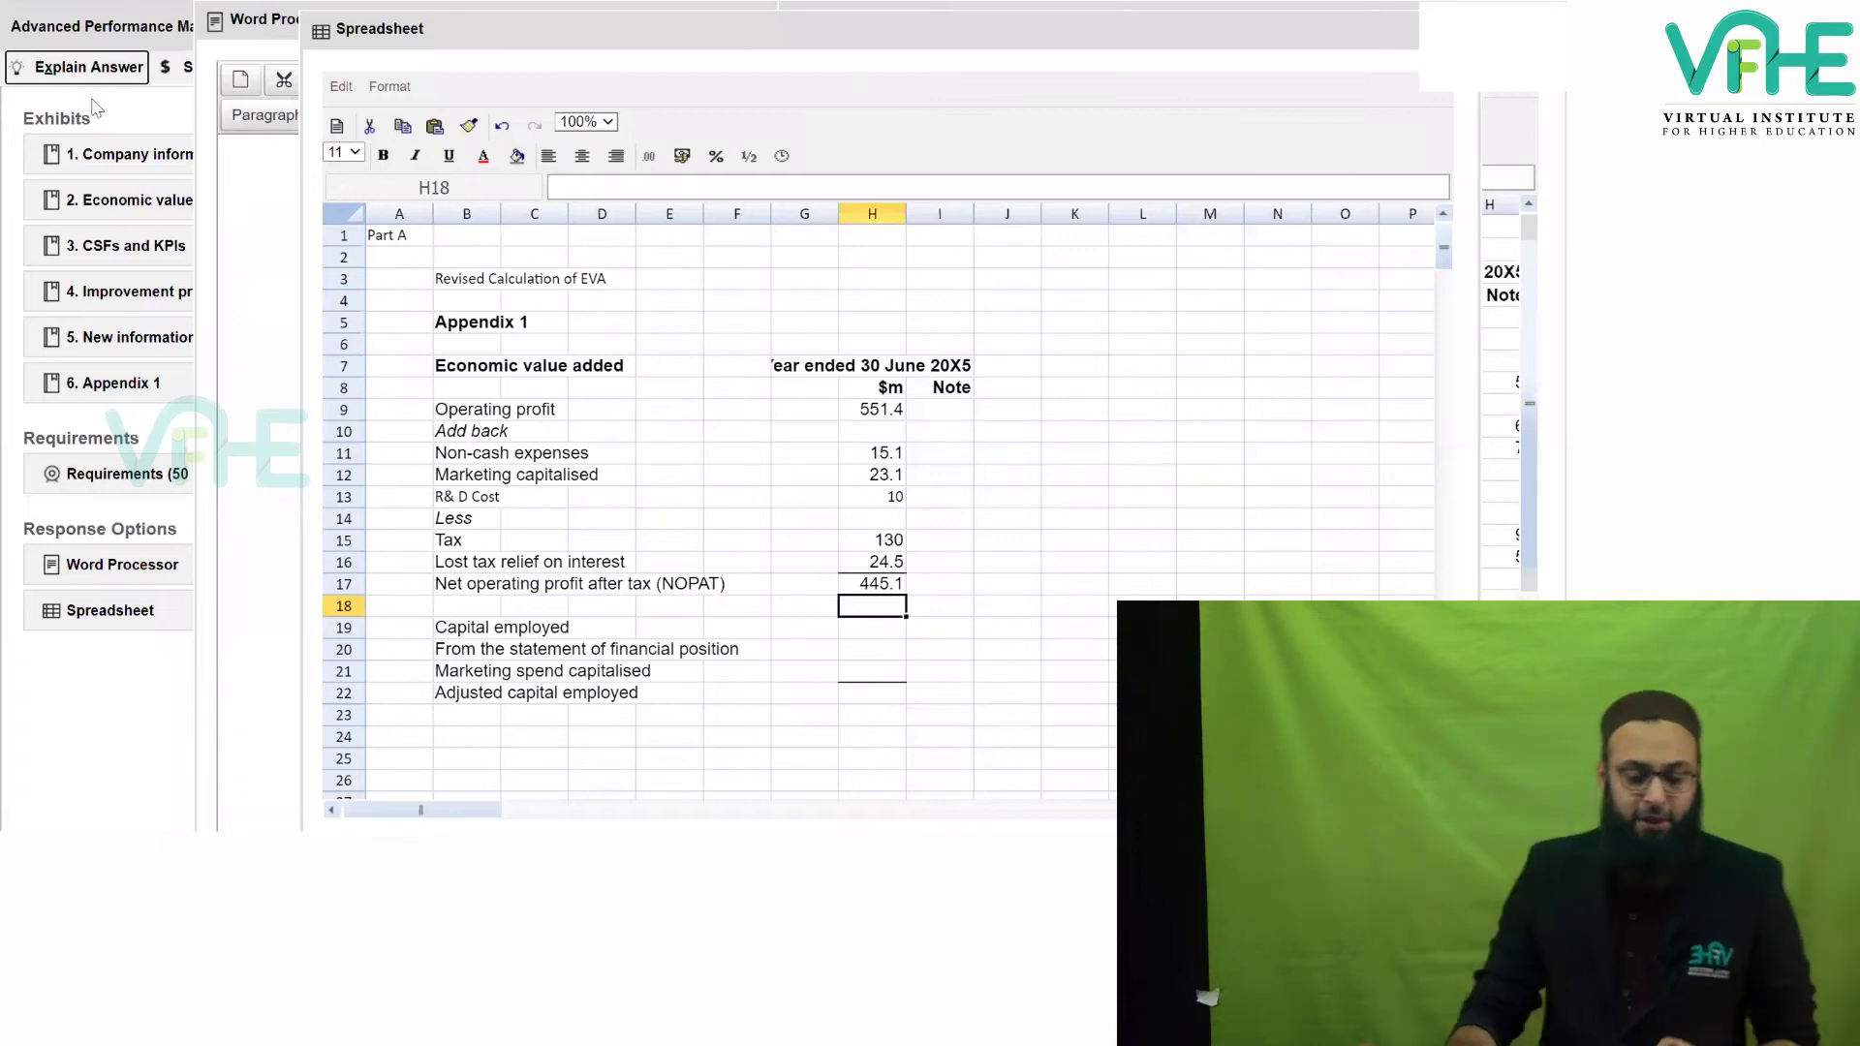
# Look up the opening capital employed in note 9 of Appendix 1 and enter 2,282 in H20 as the statement of financial position figure.
pyautogui.click(297, 60)
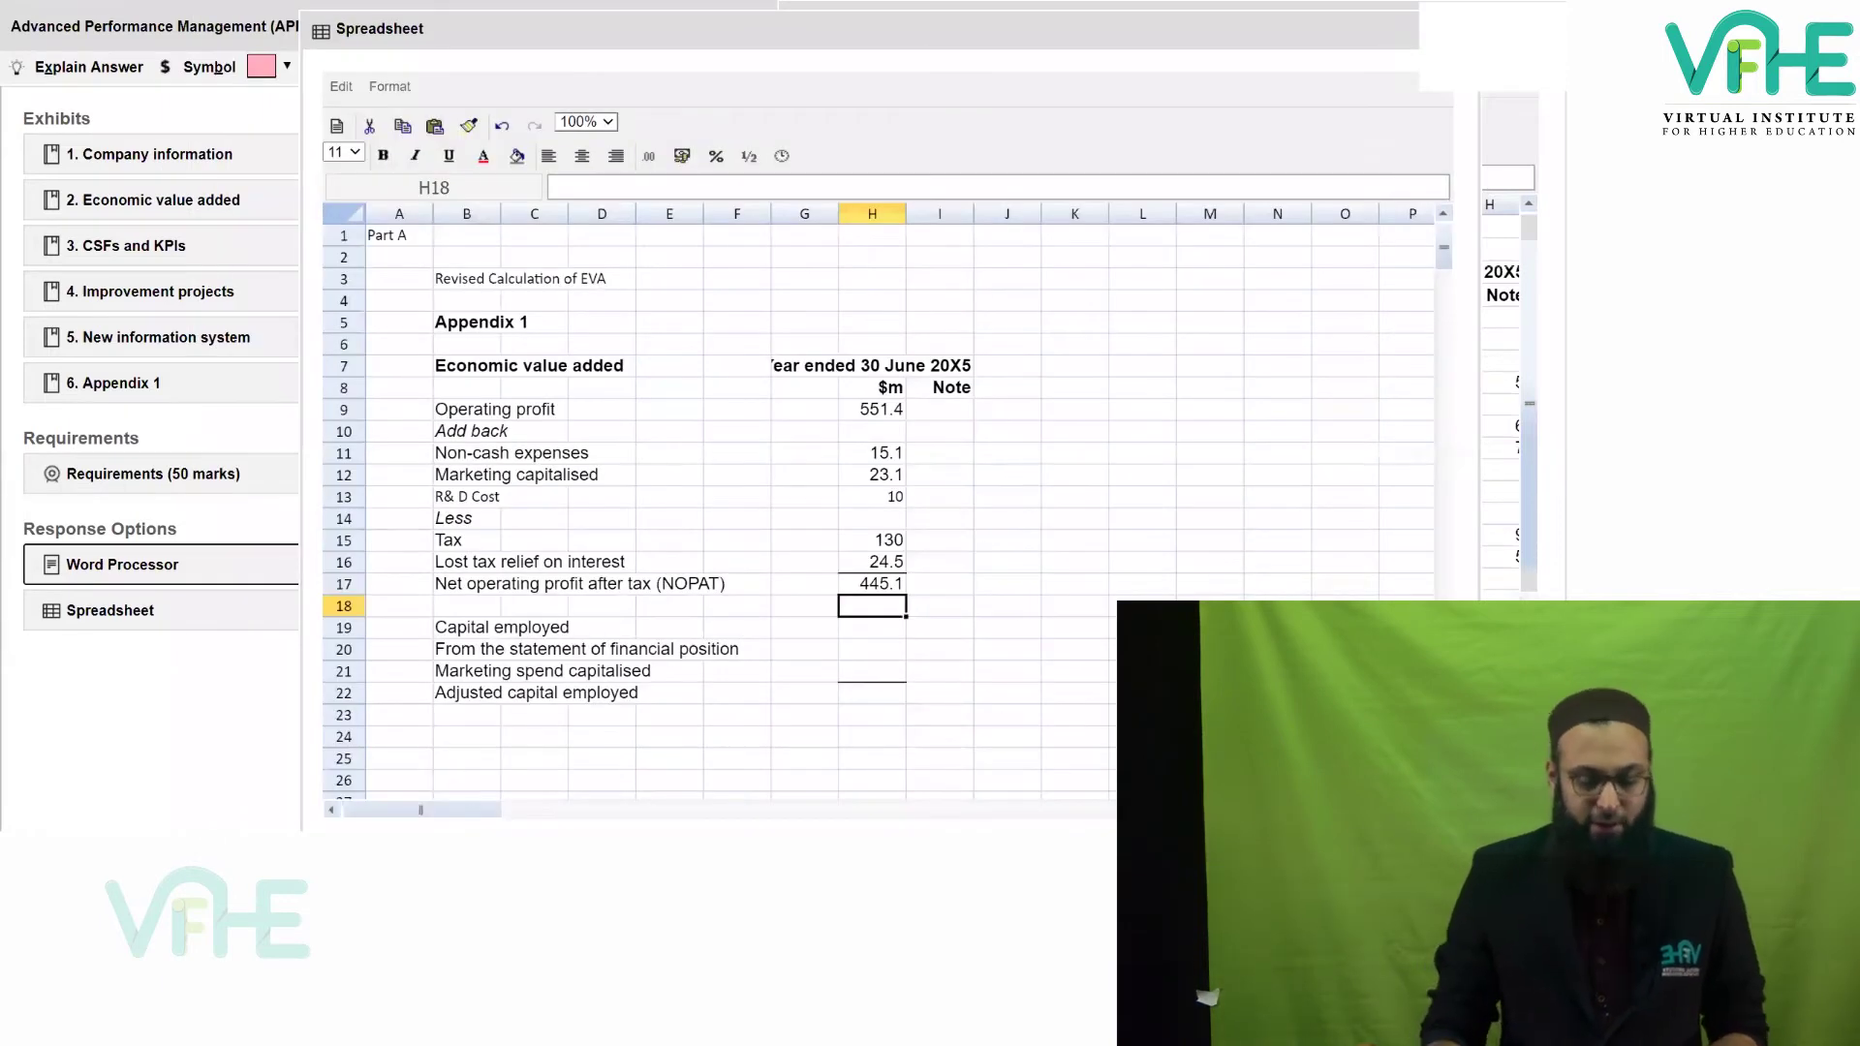
pyautogui.click(887, 651)
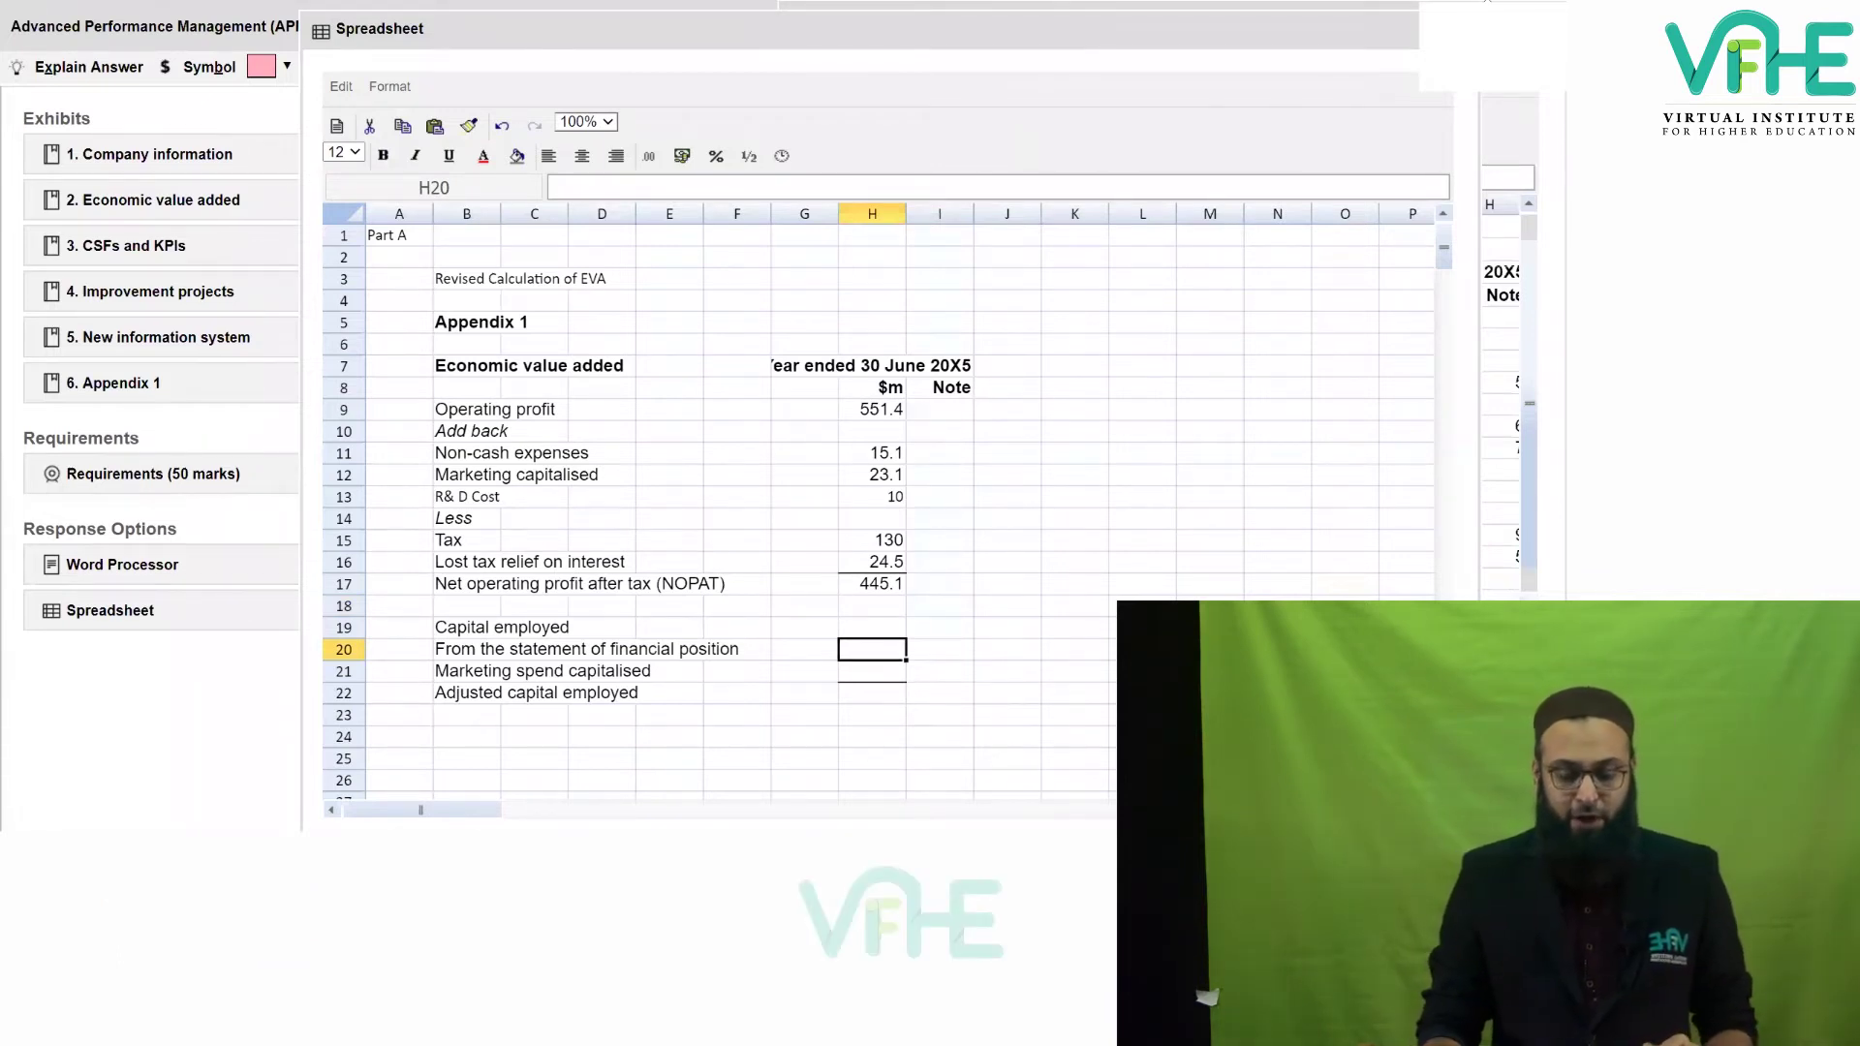
pyautogui.scroll(-5, 1169, 514)
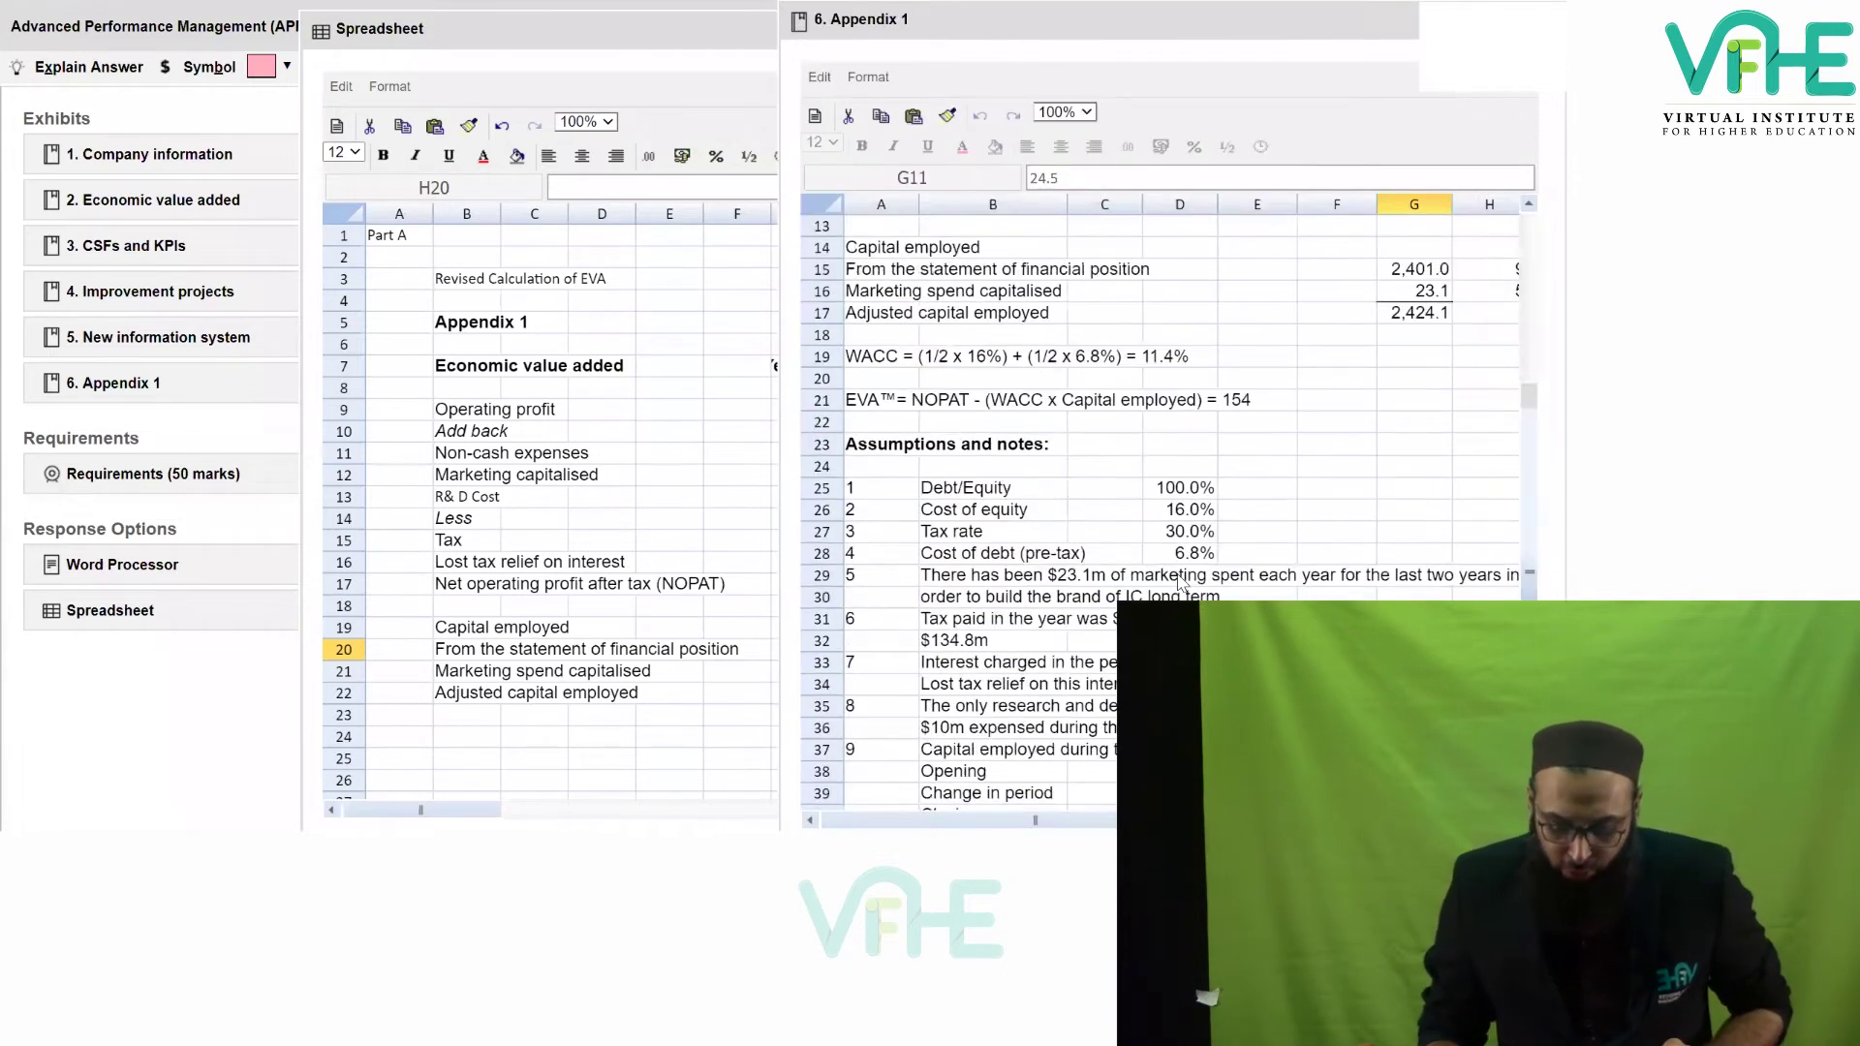
pyautogui.click(1180, 771)
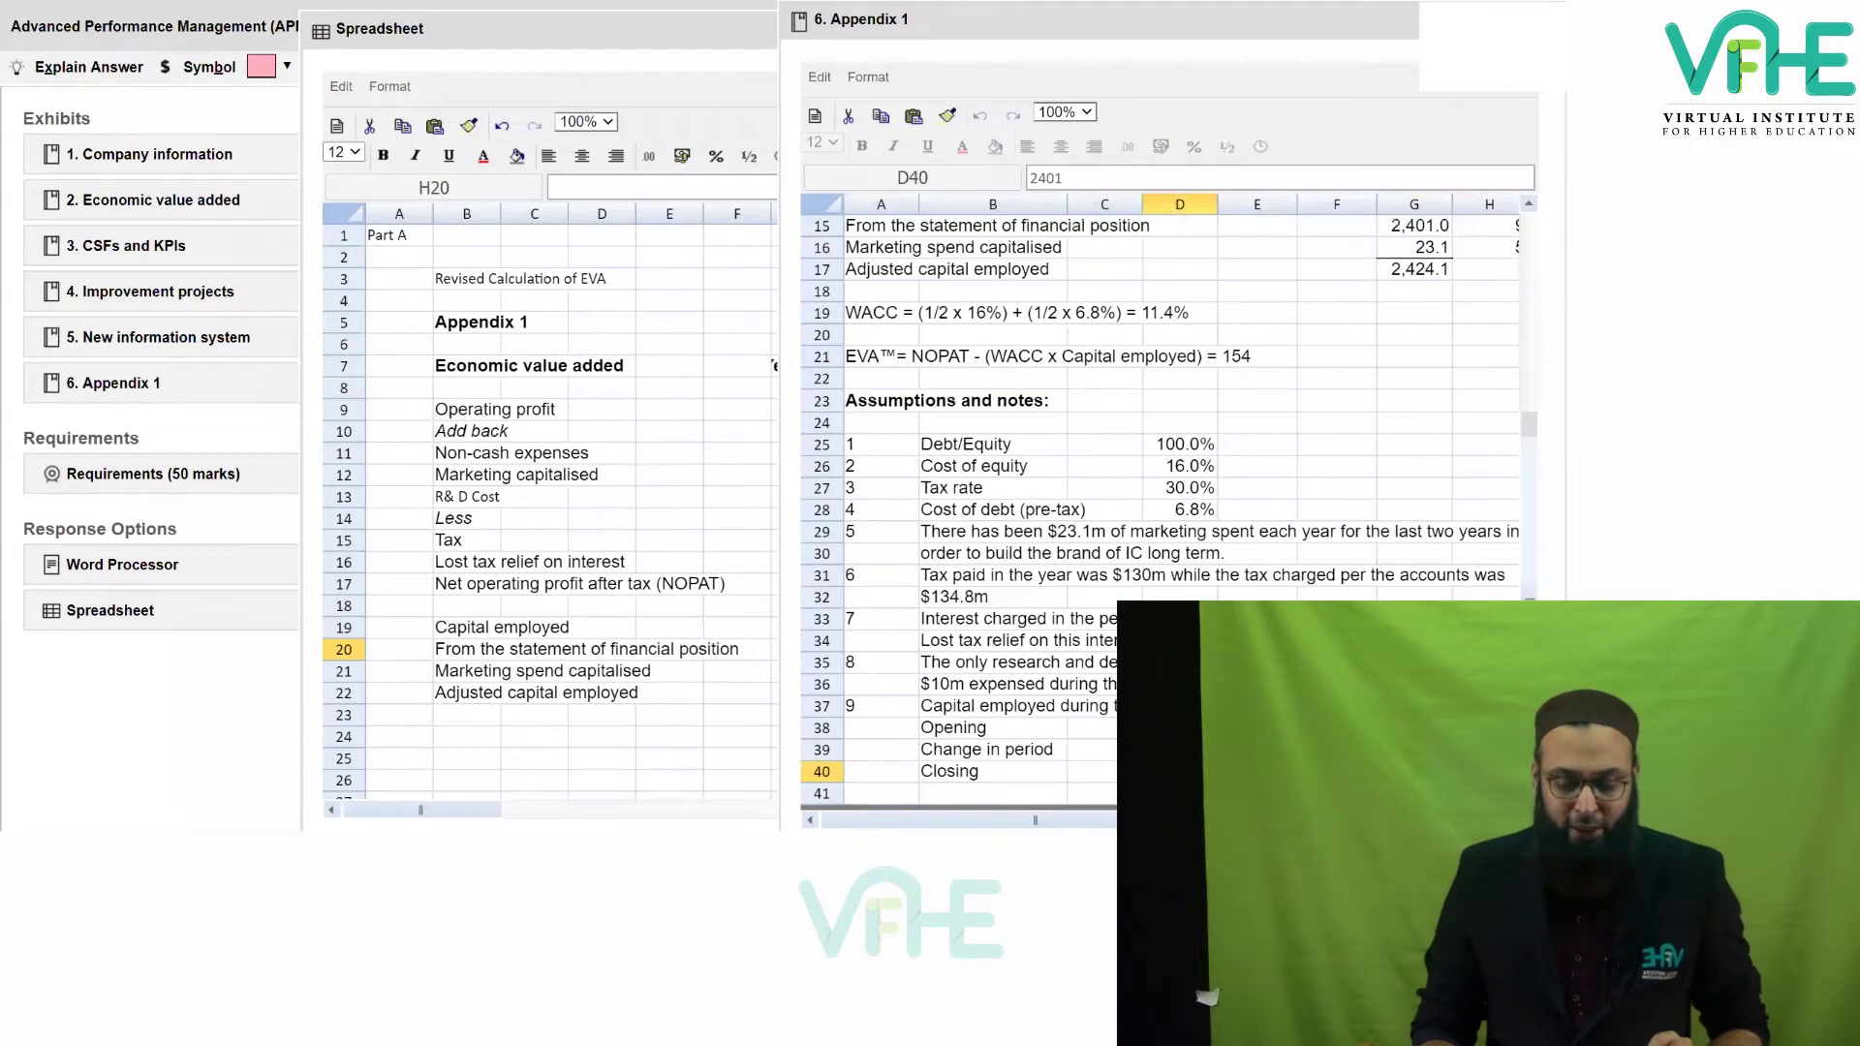
pyautogui.press('Up')
pyautogui.press('Up')
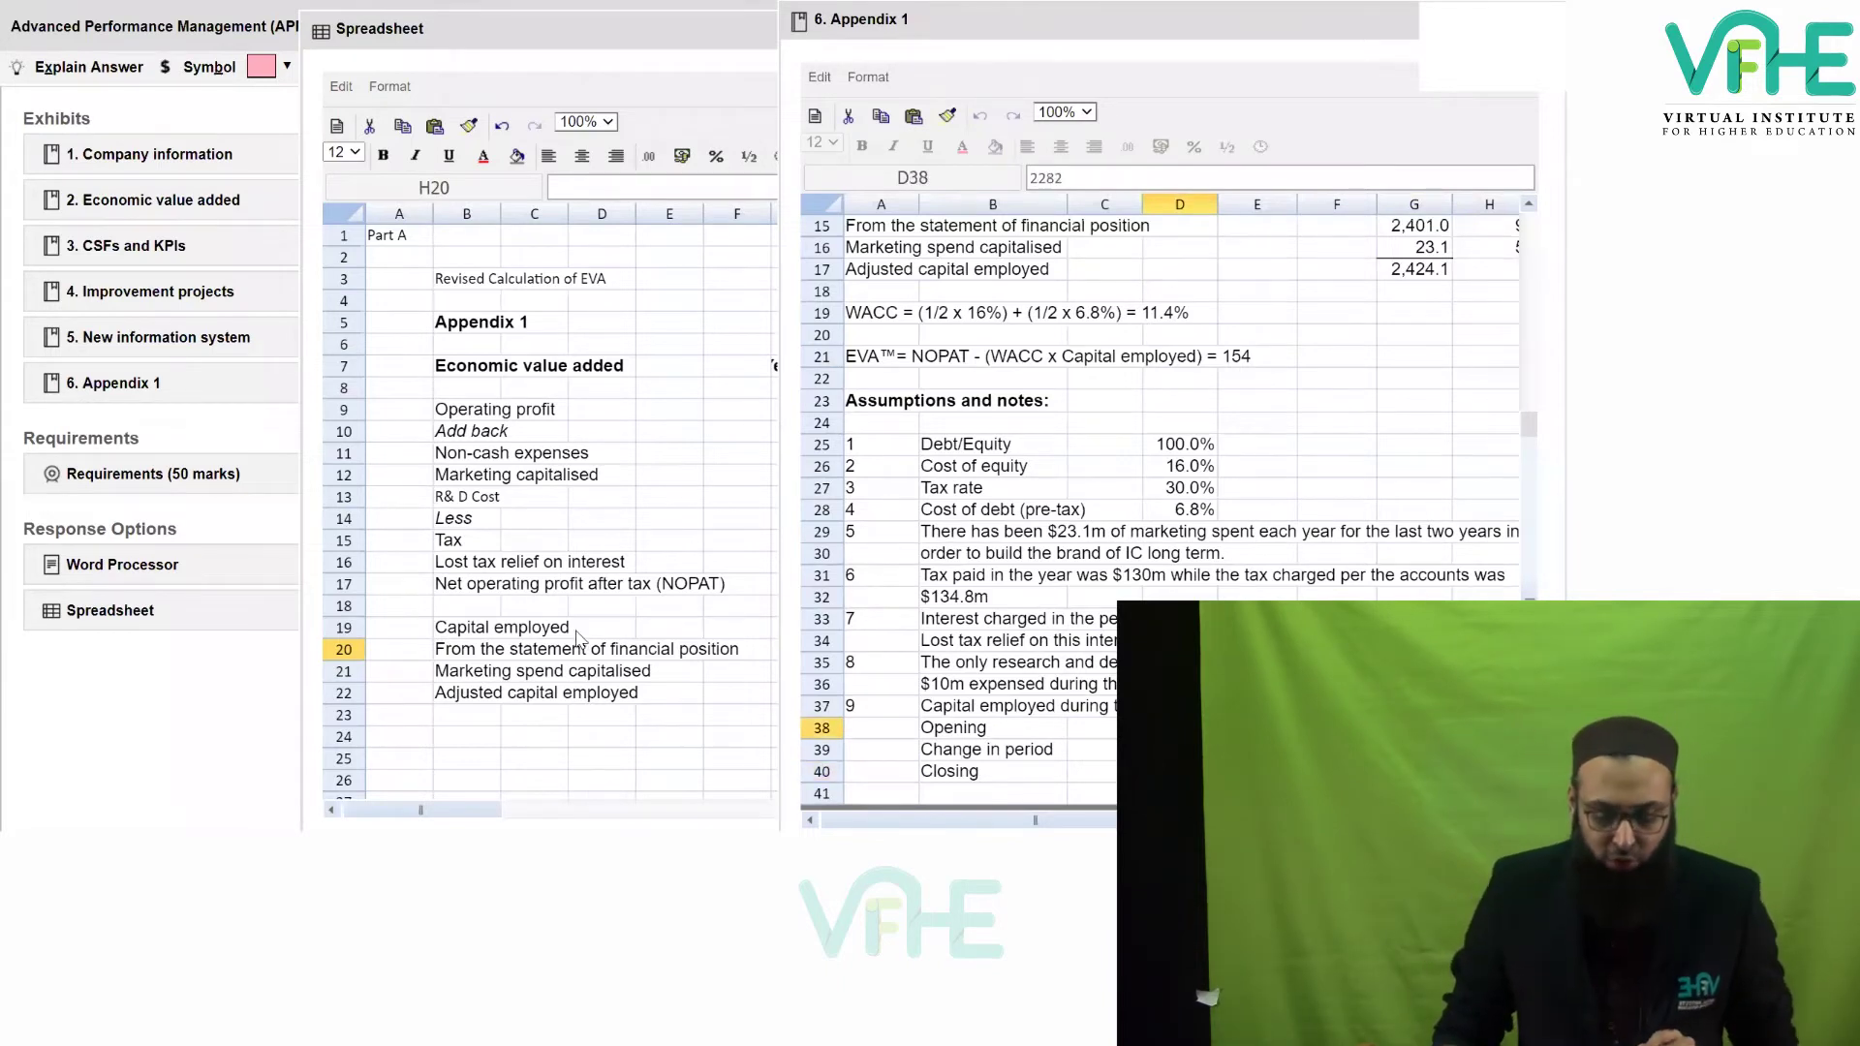
pyautogui.click(689, 657)
pyautogui.click(739, 650)
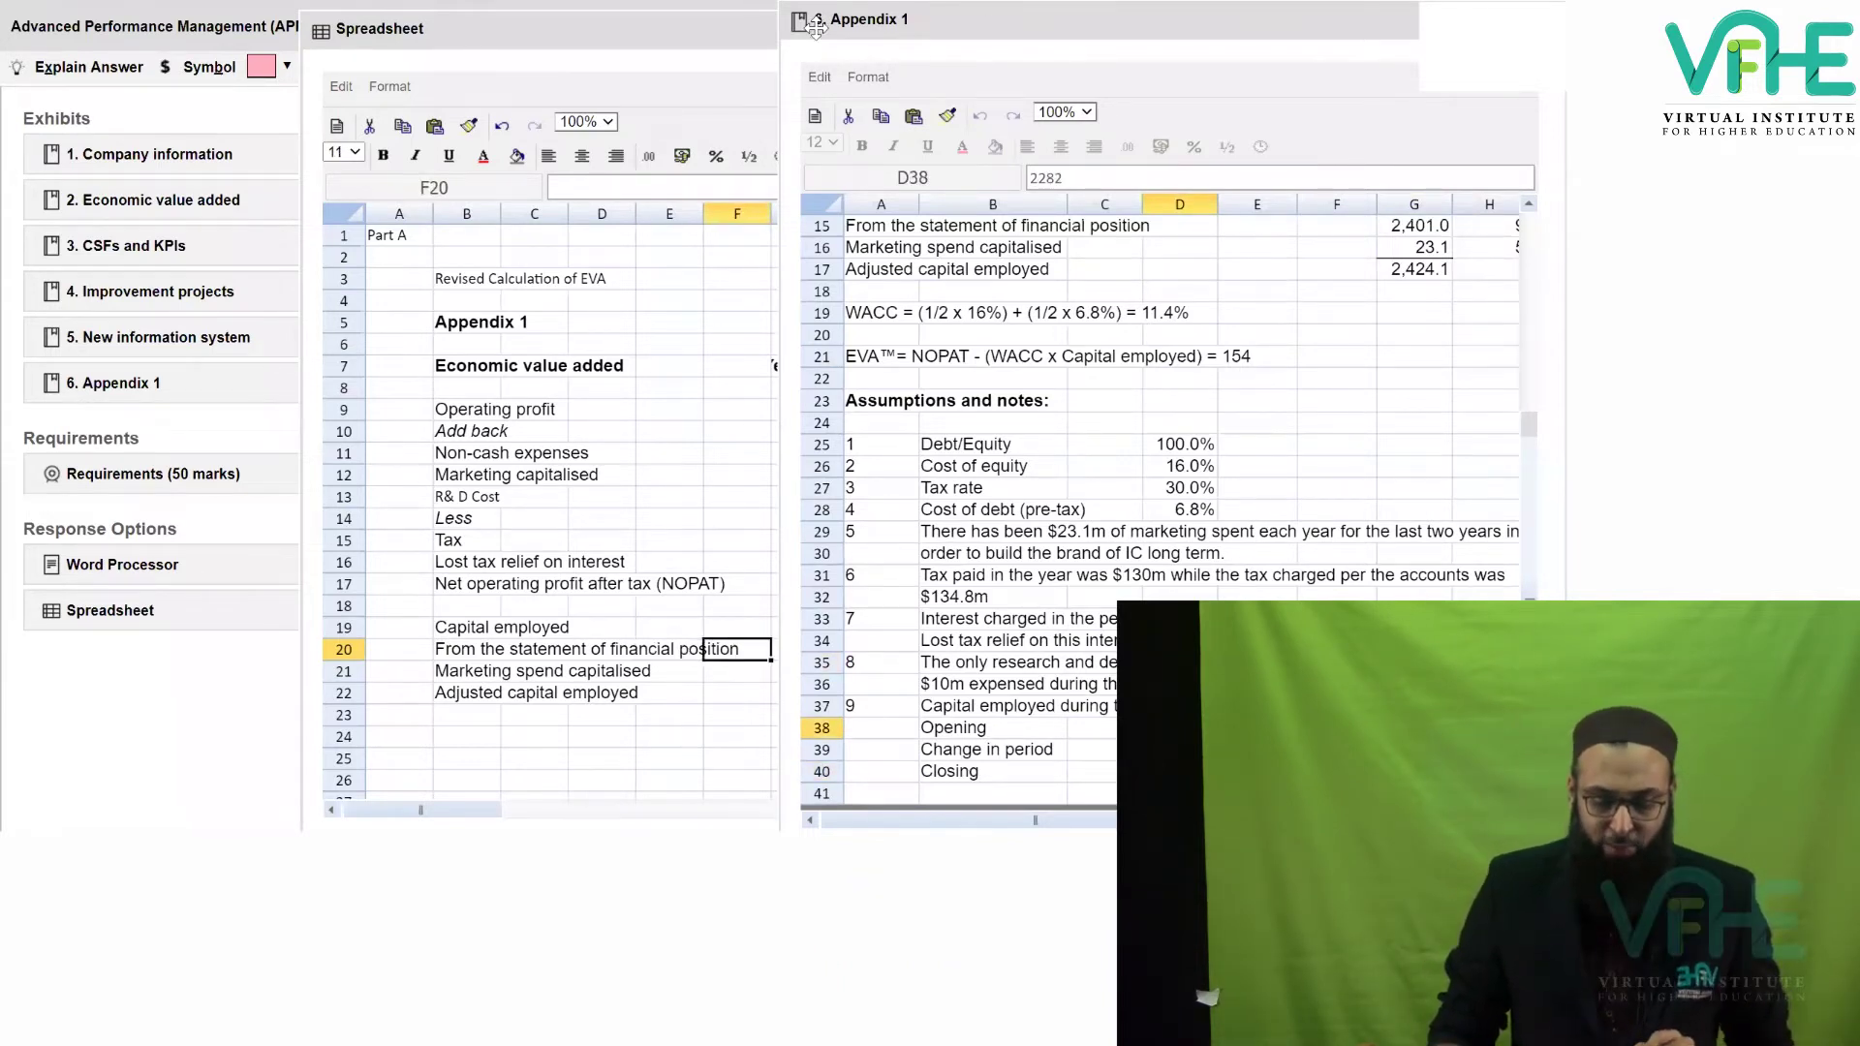
pyautogui.click(708, 38)
pyautogui.click(870, 655)
pyautogui.write('2')
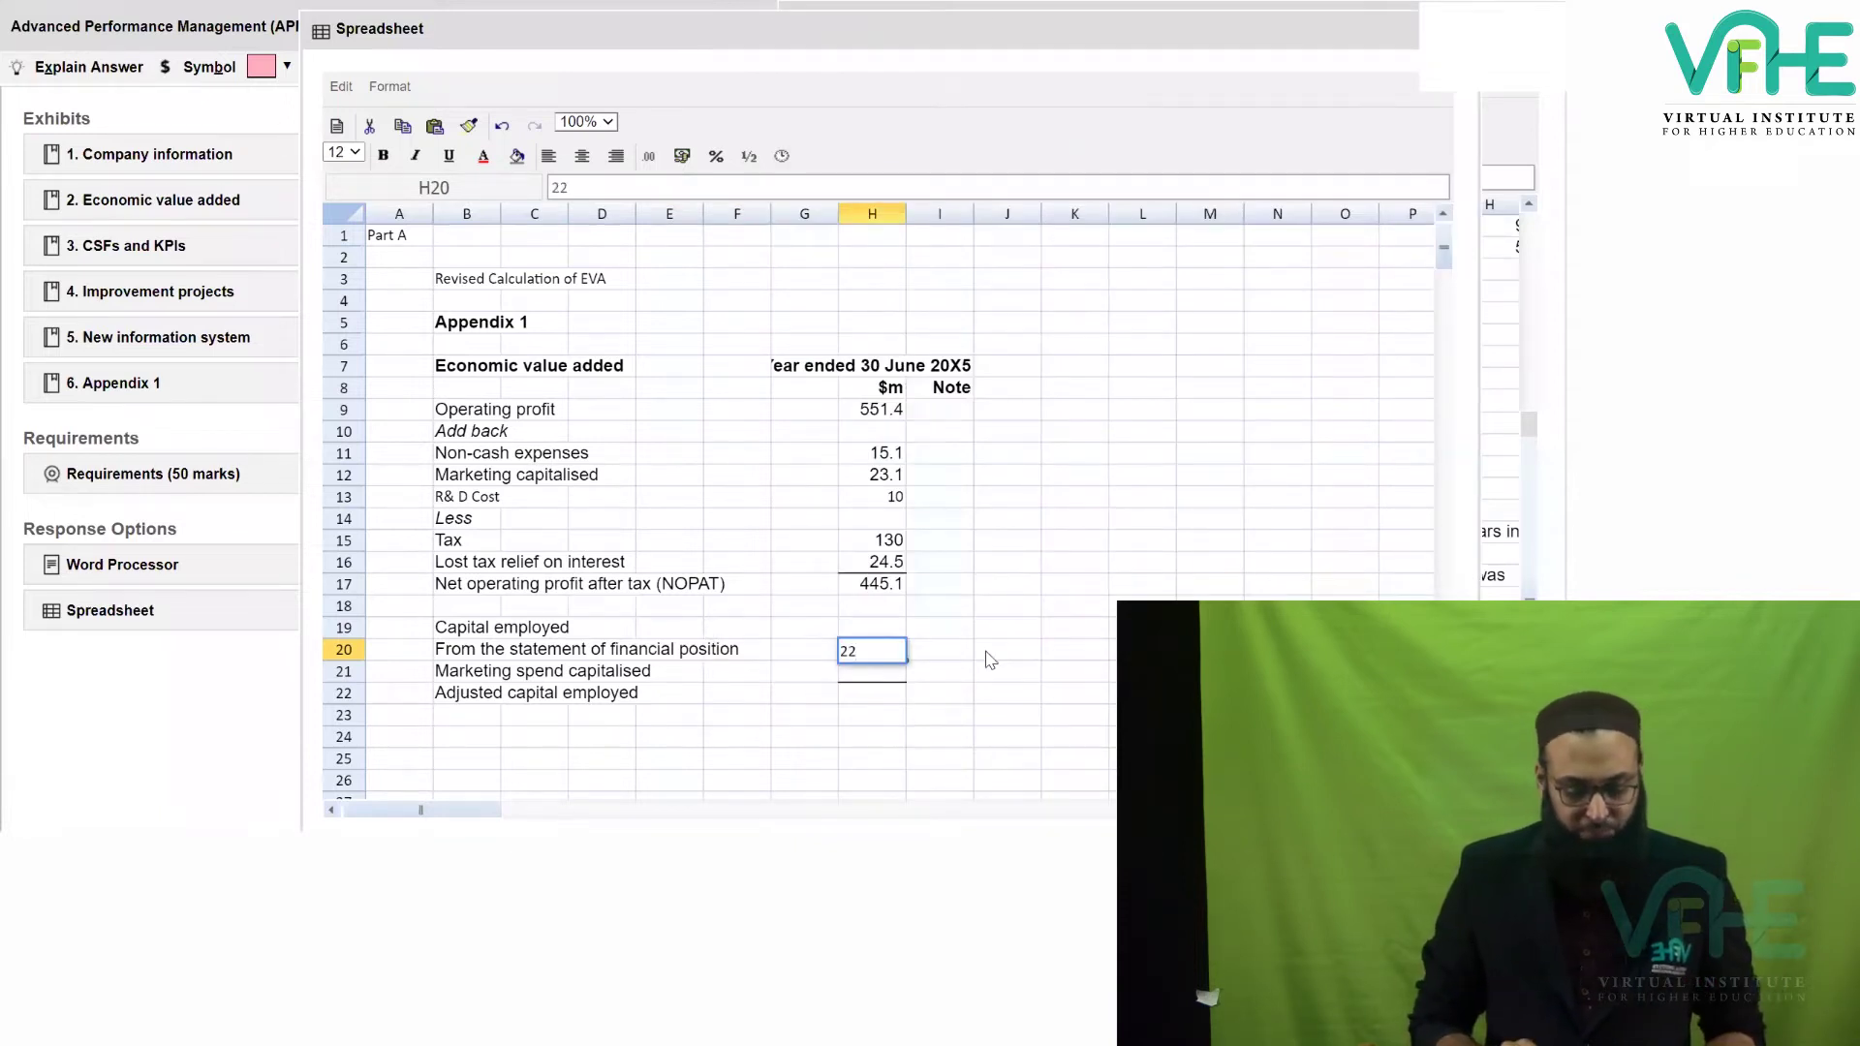
pyautogui.write(',282')
pyautogui.press('Return')
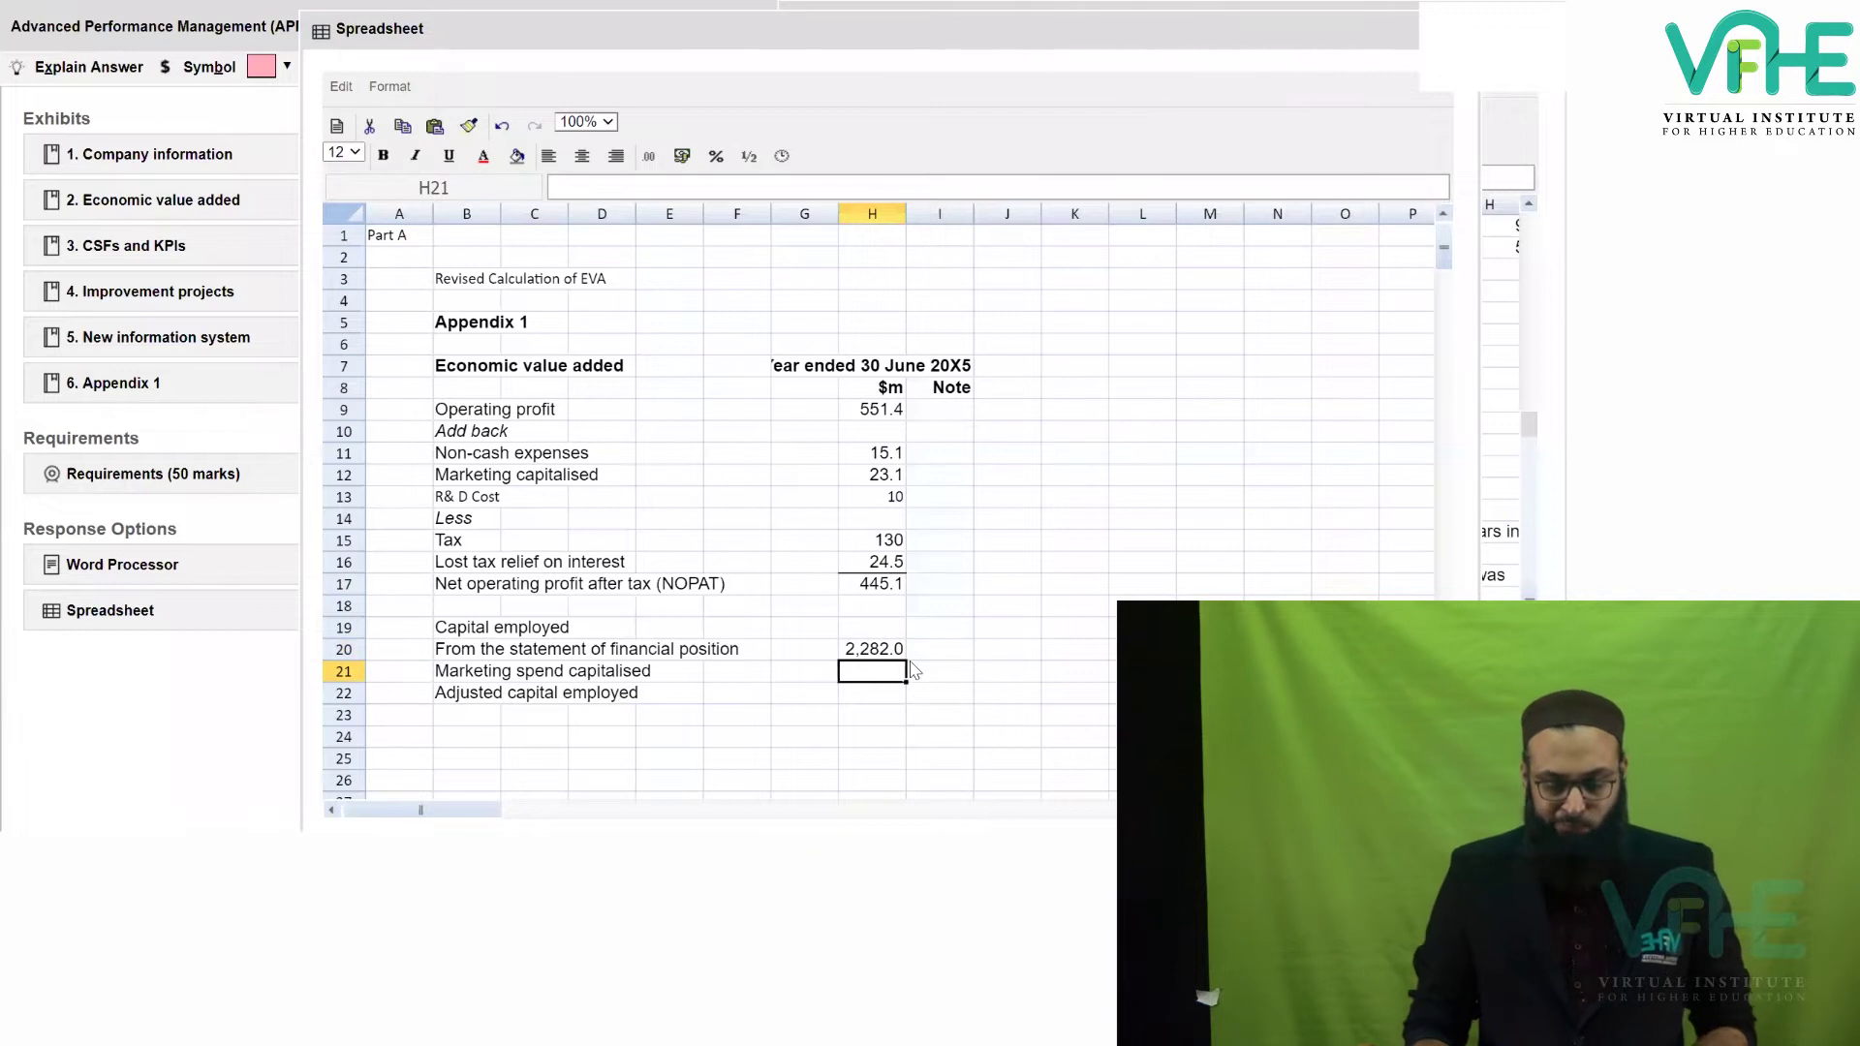
# Place the response spreadsheet beside Appendix 1 and highlight note 5 on marketing spending, from B29 to H29, to read it.
pyautogui.moveTo(1154, 30); pyautogui.dragTo(855, 20)
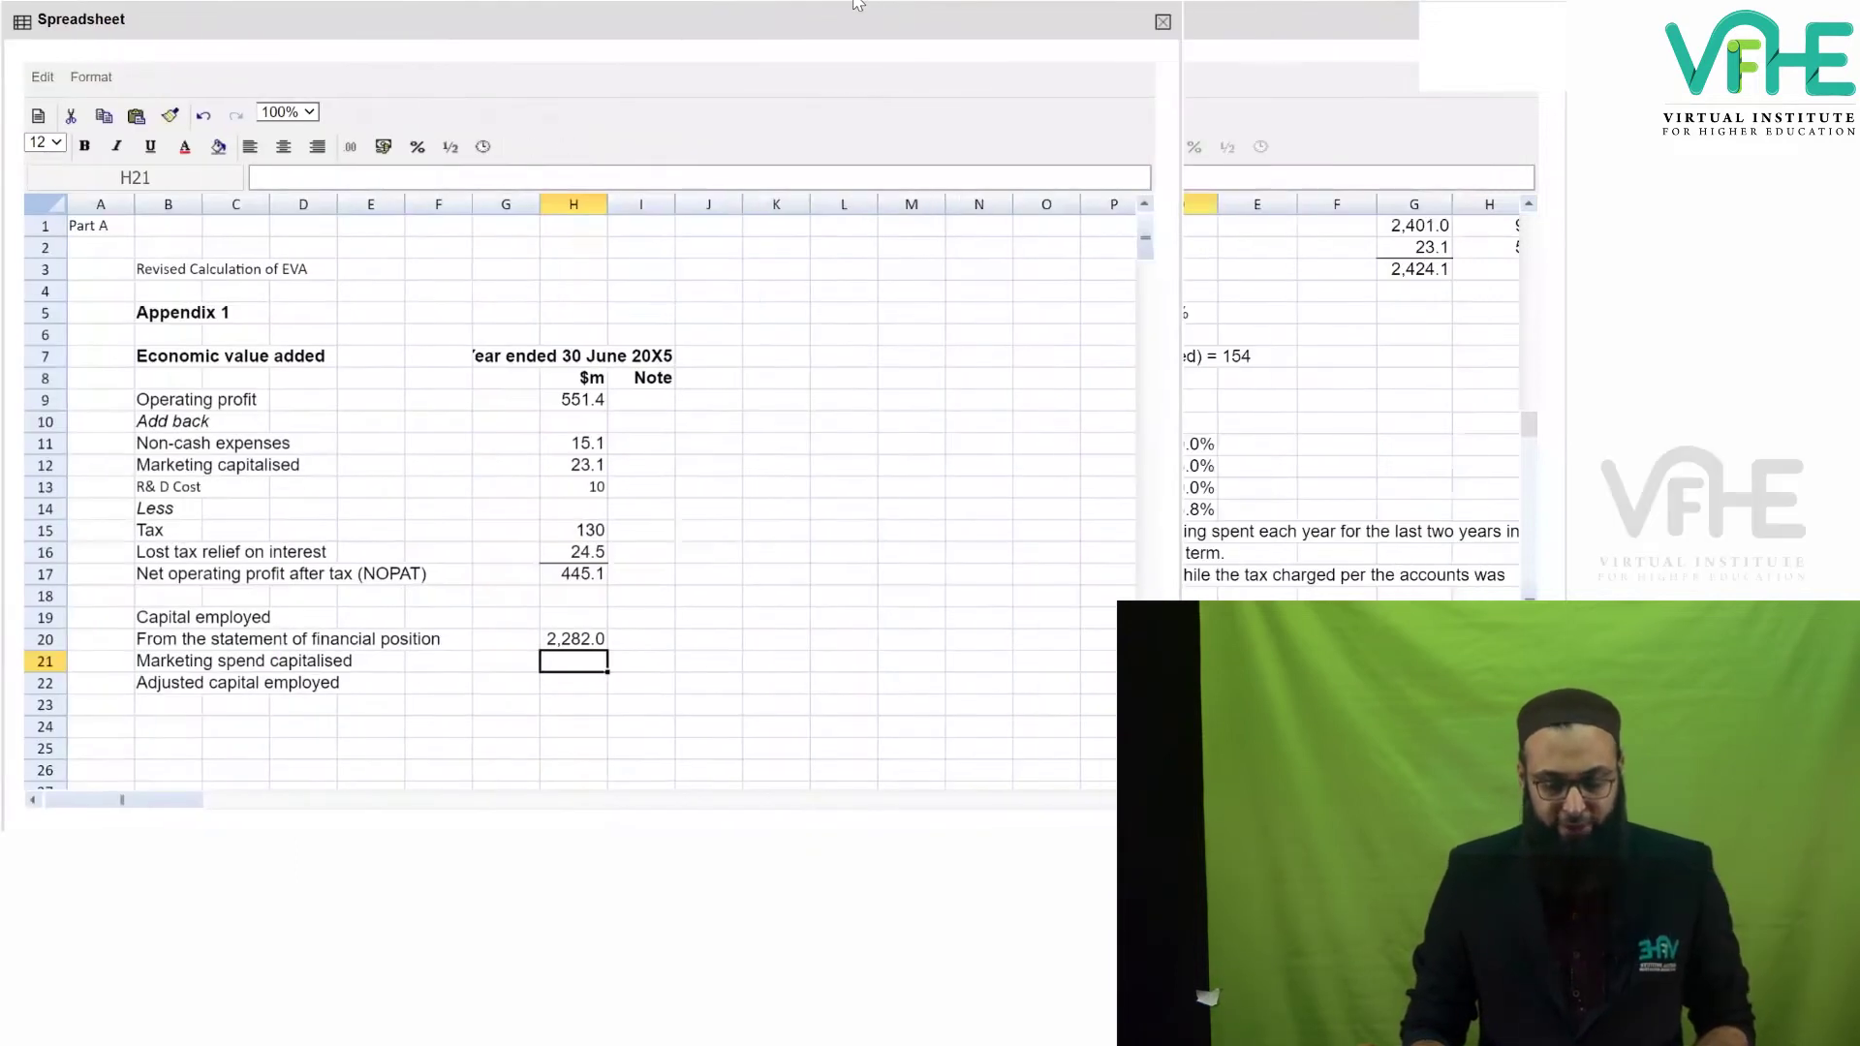
pyautogui.moveTo(1224, 24); pyautogui.dragTo(1189, 19)
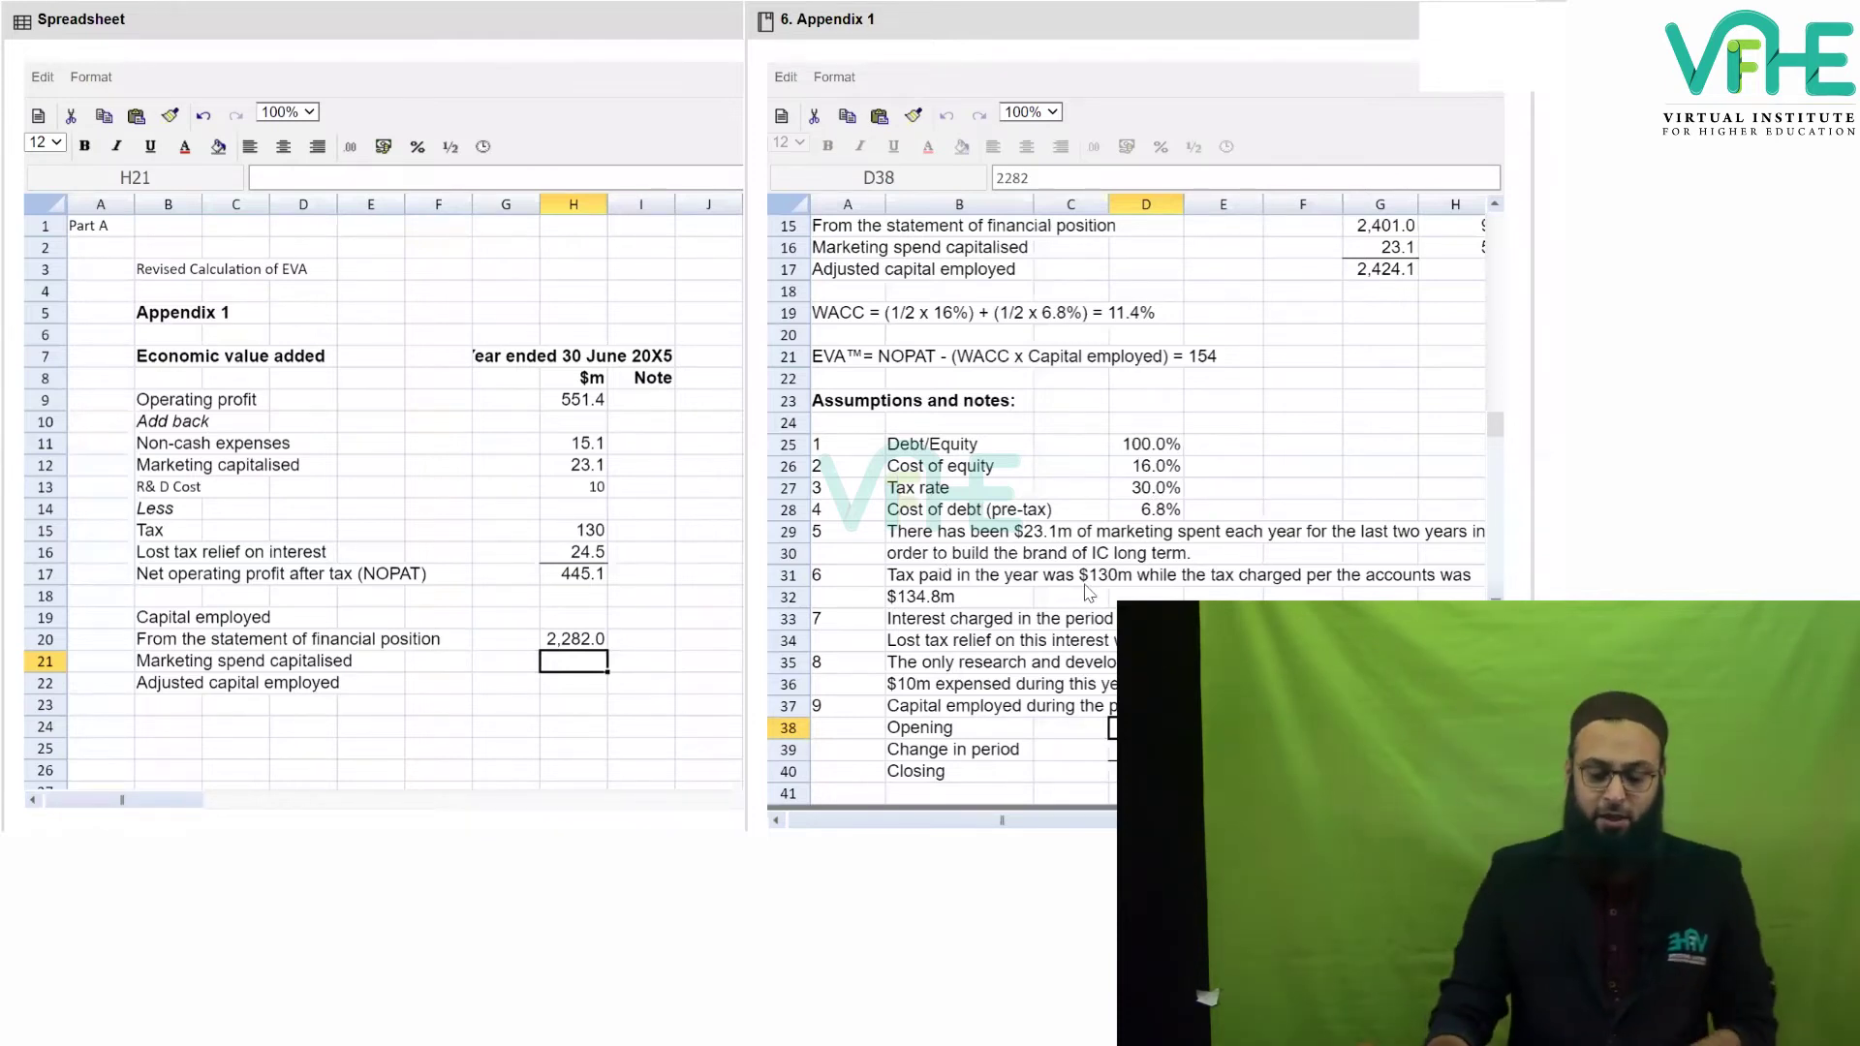
pyautogui.moveTo(930, 823); pyautogui.dragTo(957, 825)
pyautogui.click(945, 532)
pyautogui.moveTo(1046, 531); pyautogui.dragTo(1138, 532)
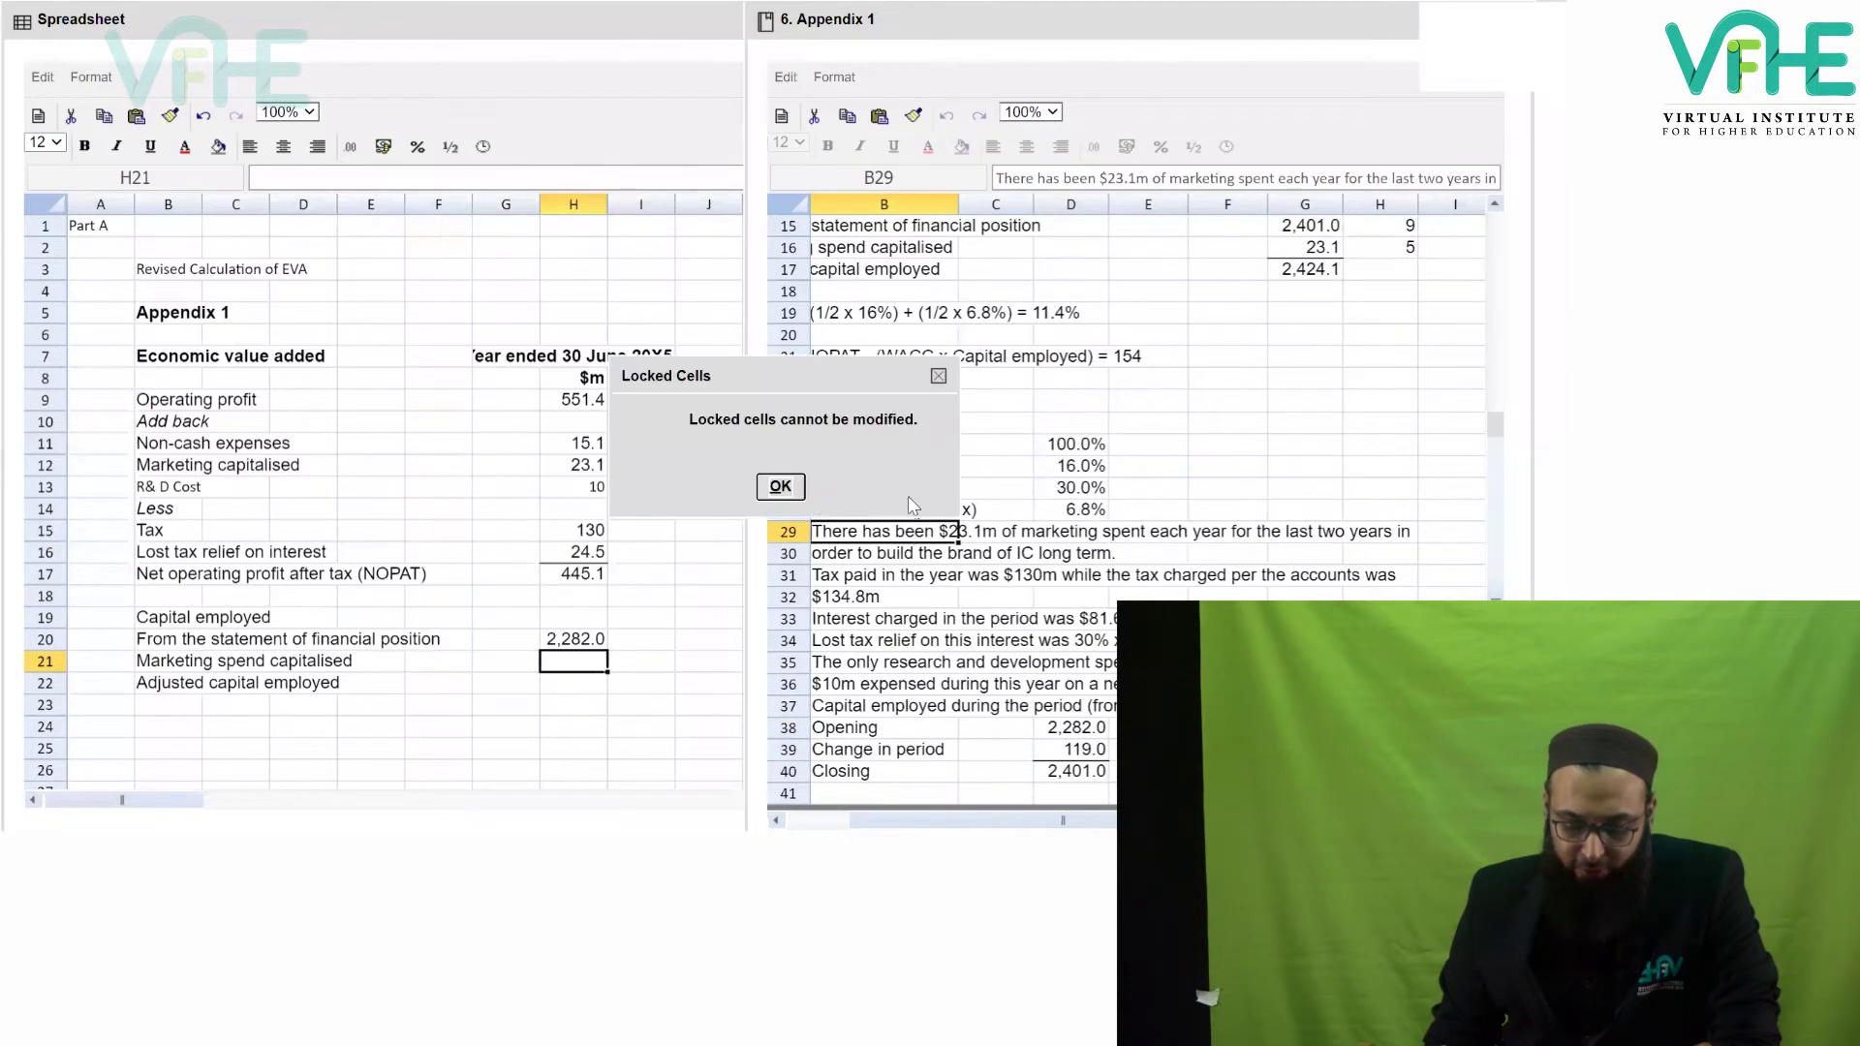
pyautogui.click(781, 487)
pyautogui.moveTo(859, 534); pyautogui.dragTo(1048, 535)
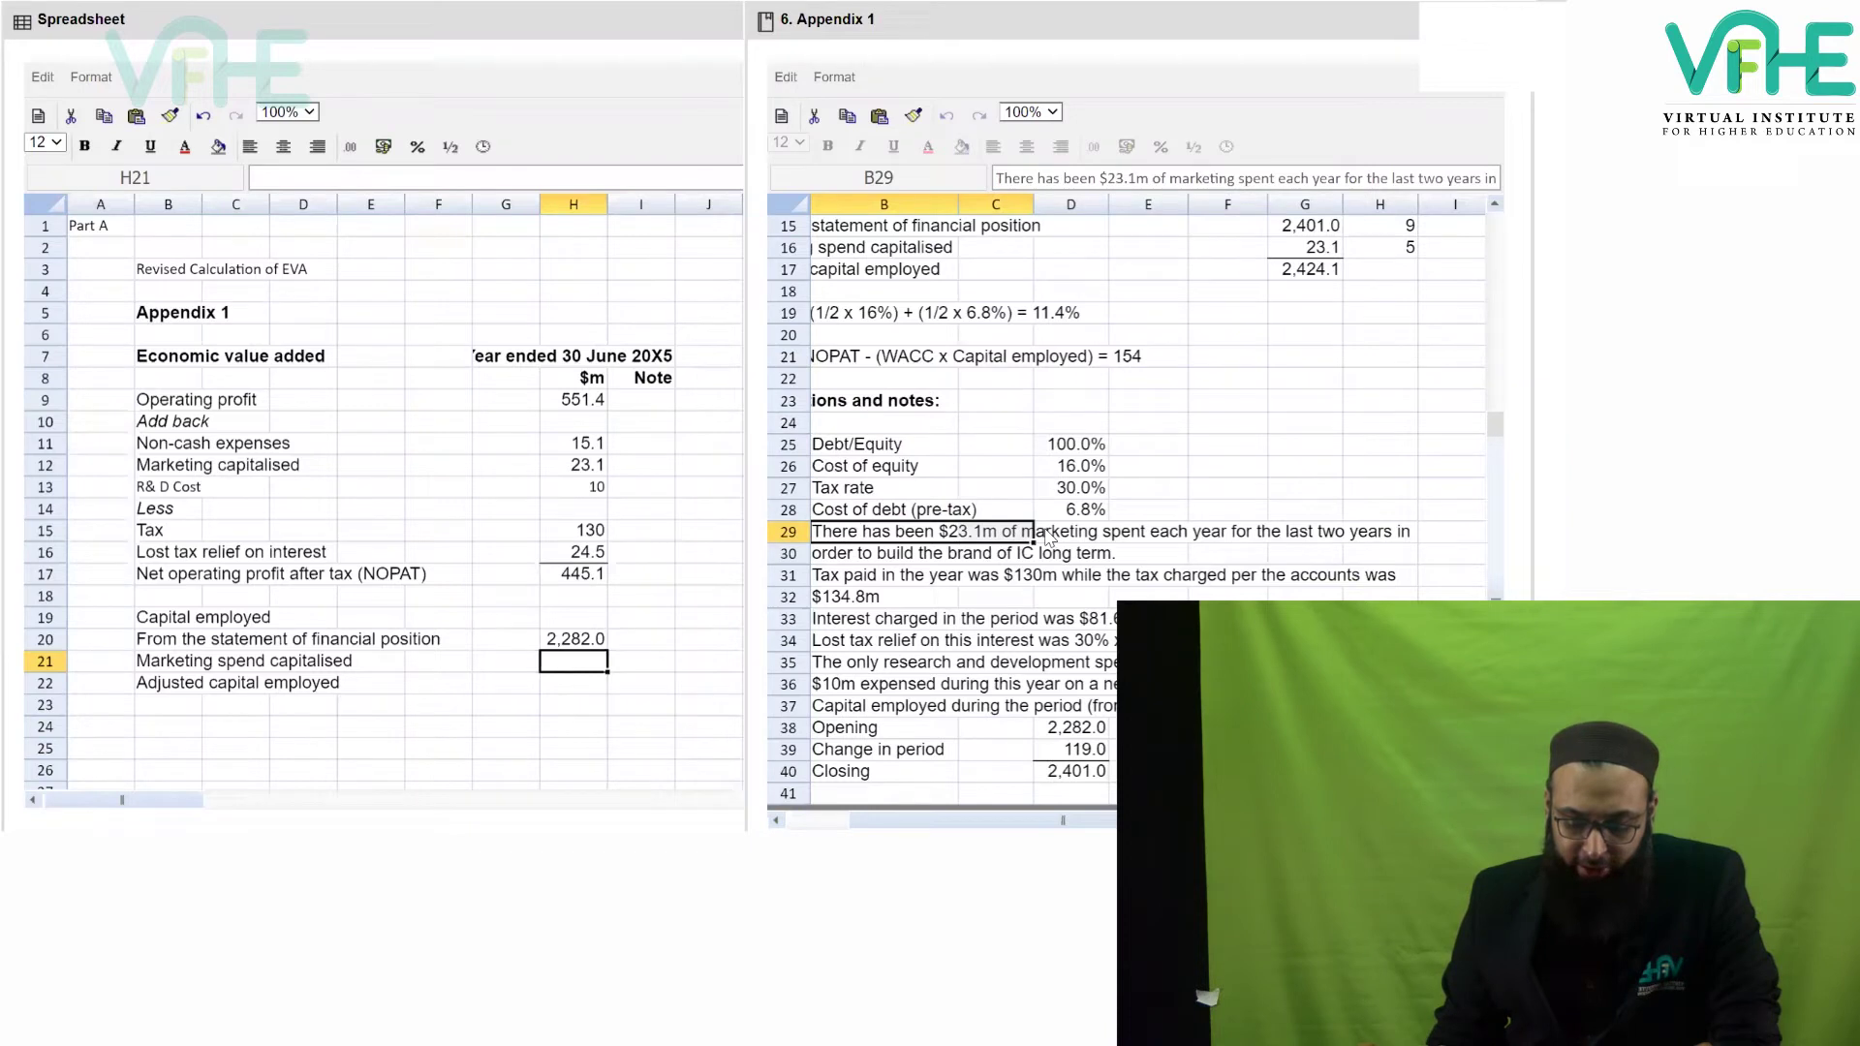
pyautogui.hotkey('shift', 'Right')
pyautogui.hotkey('shift', 'Right')
pyautogui.hotkey('shift', 'Right')
pyautogui.hotkey('shift', 'Right')
pyautogui.hotkey('shift', 'Right')
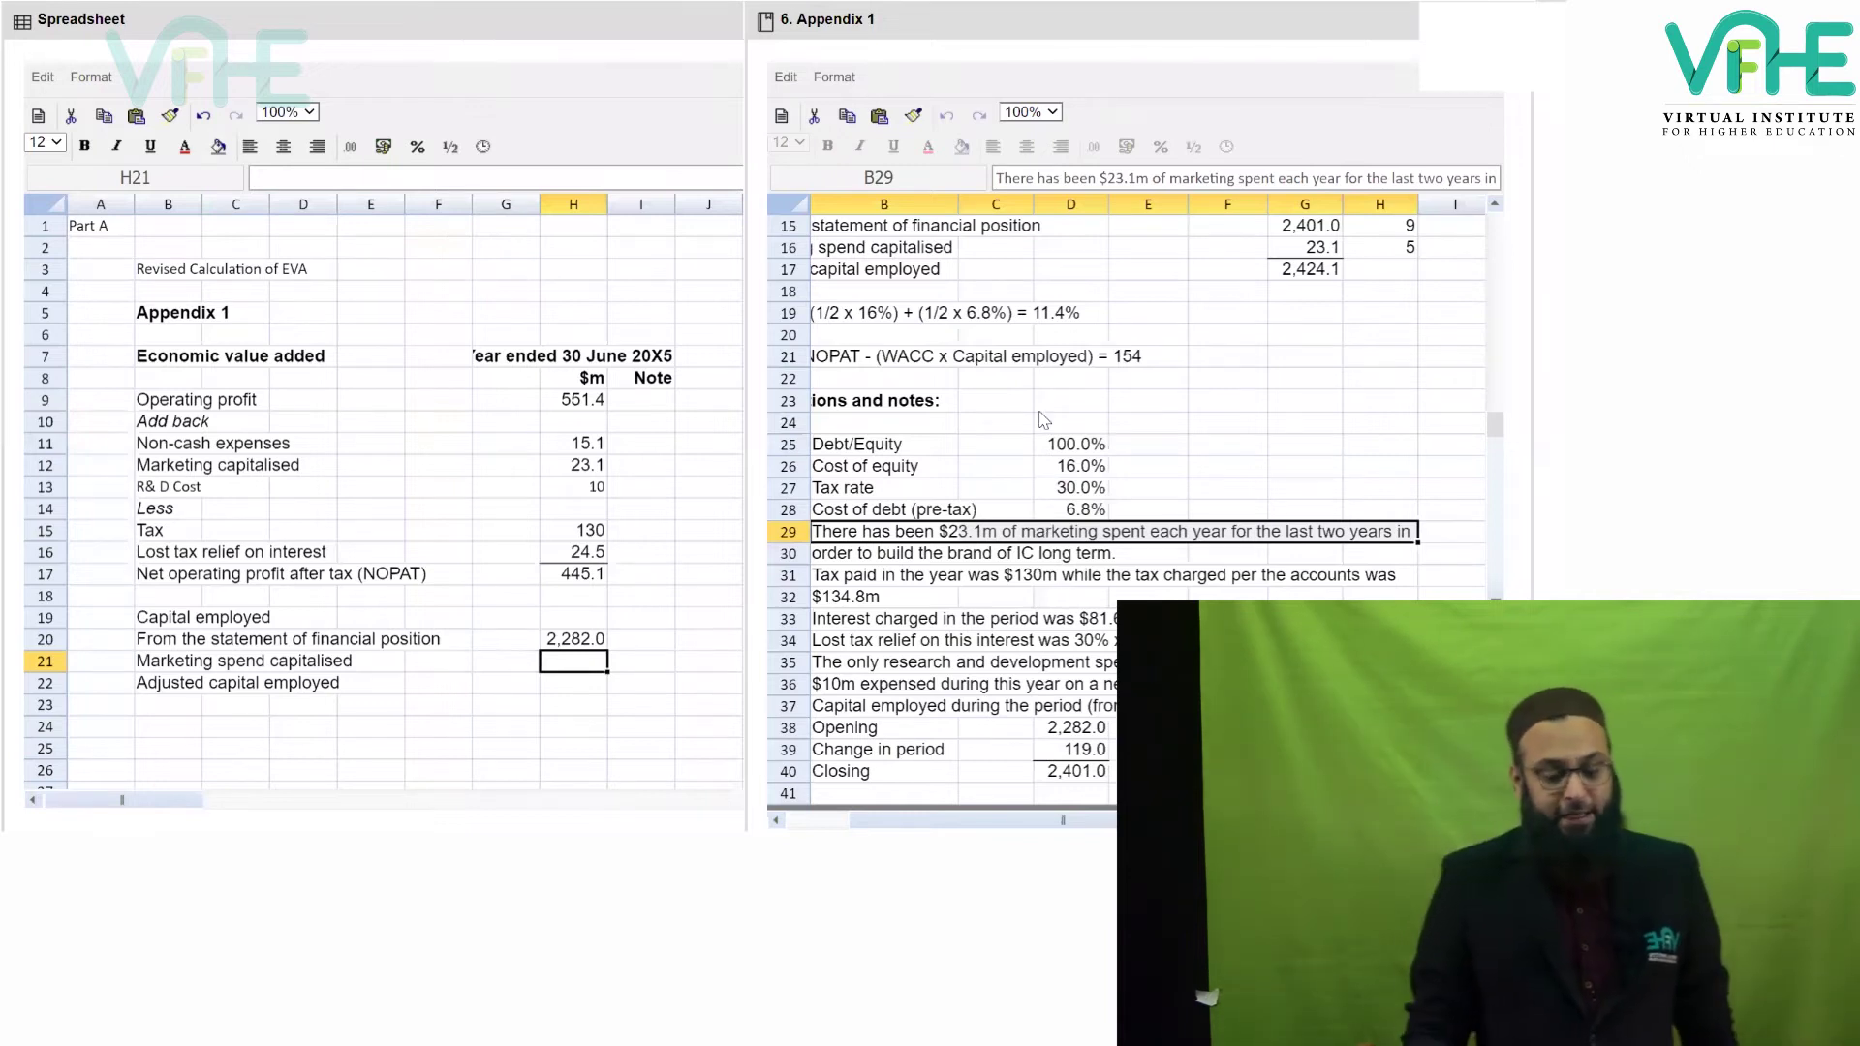
# Mark the capitalised marketing figure in H12 with a red font colour.
pyautogui.click(587, 468)
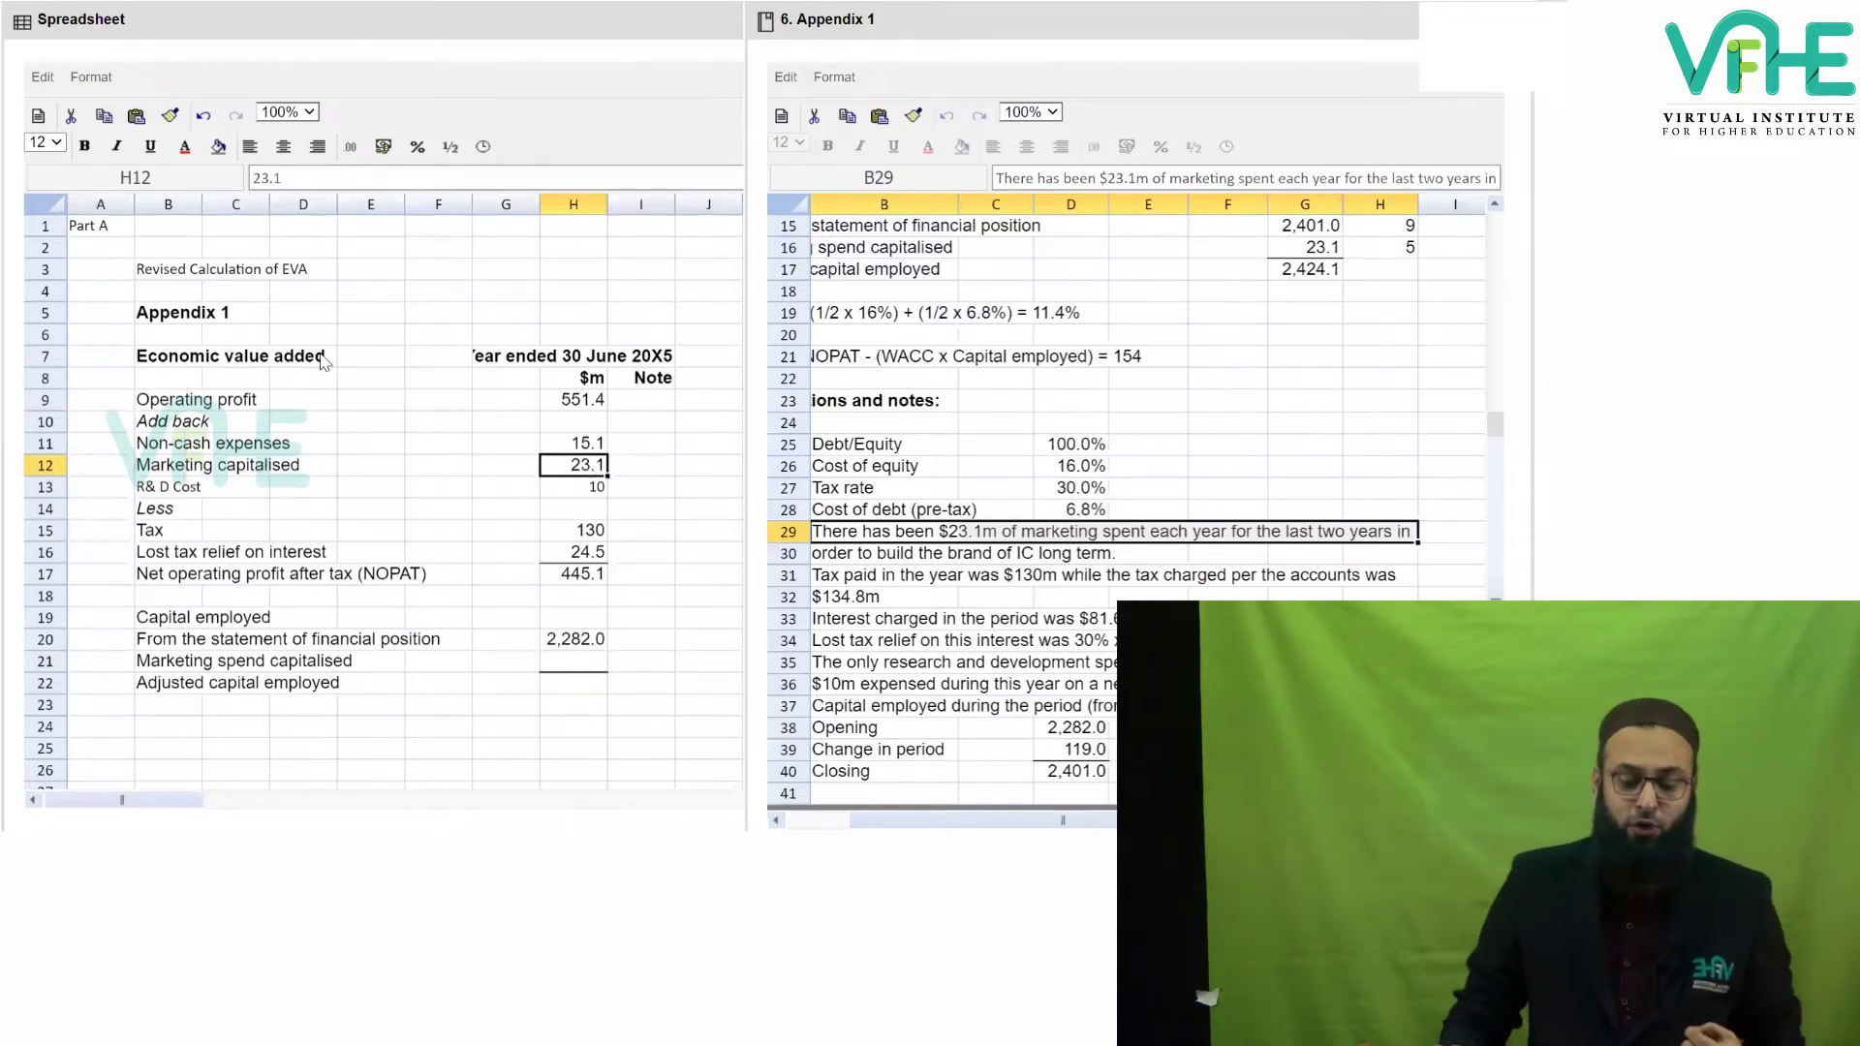
pyautogui.click(187, 147)
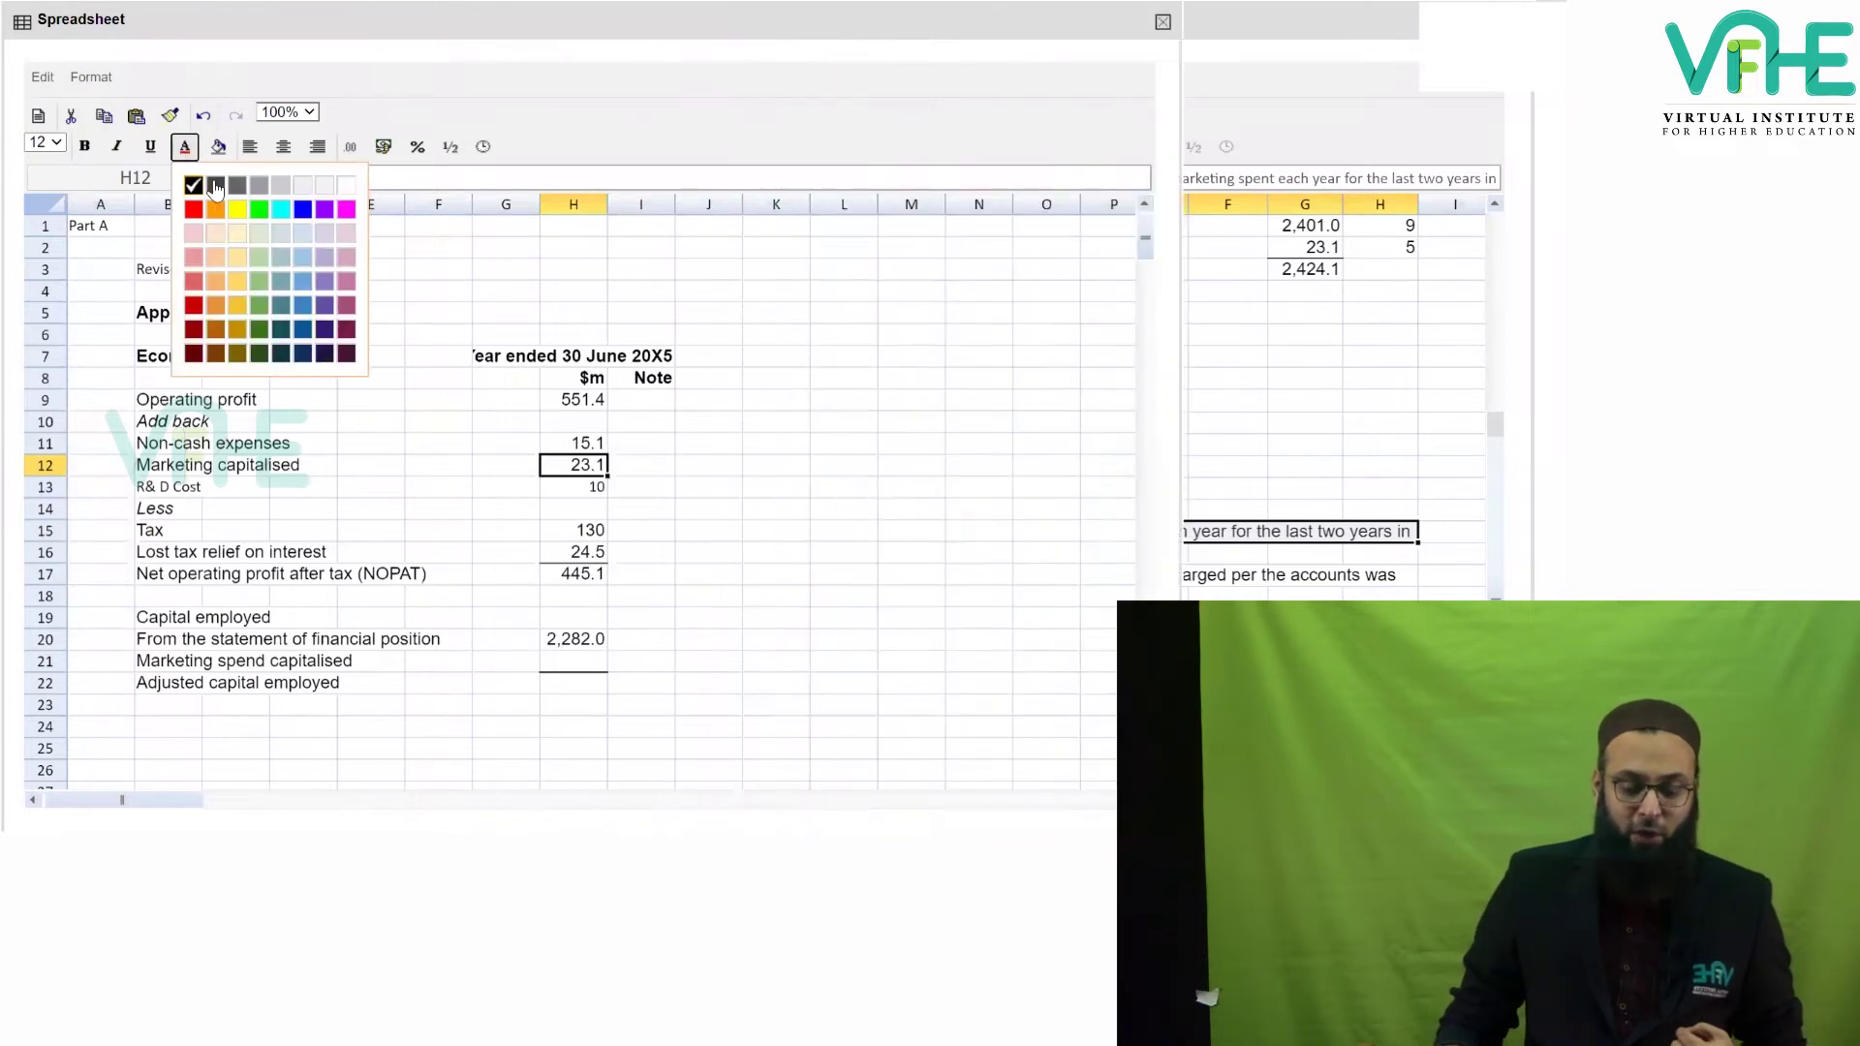
pyautogui.click(198, 210)
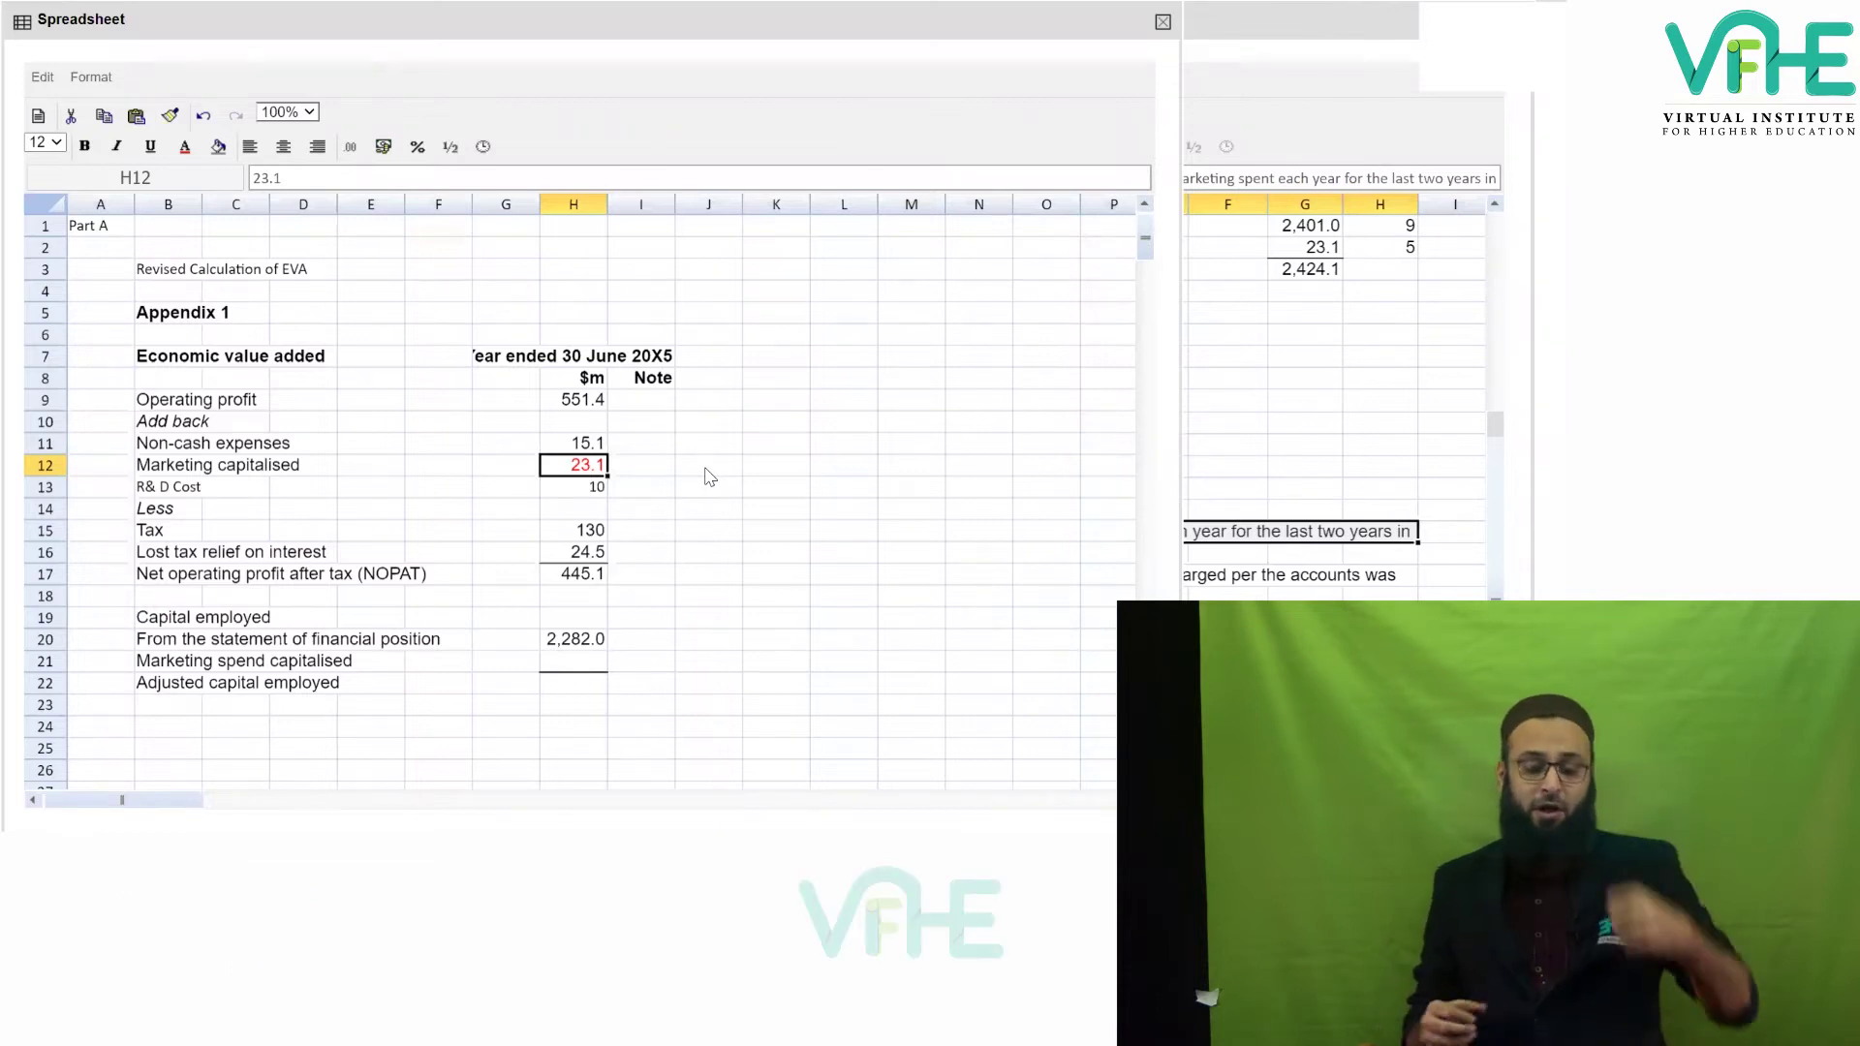
# Bring Appendix 1 back into view and enter 23.1 in H21 as the marketing spend capitalised in capital employed.
pyautogui.click(1287, 11)
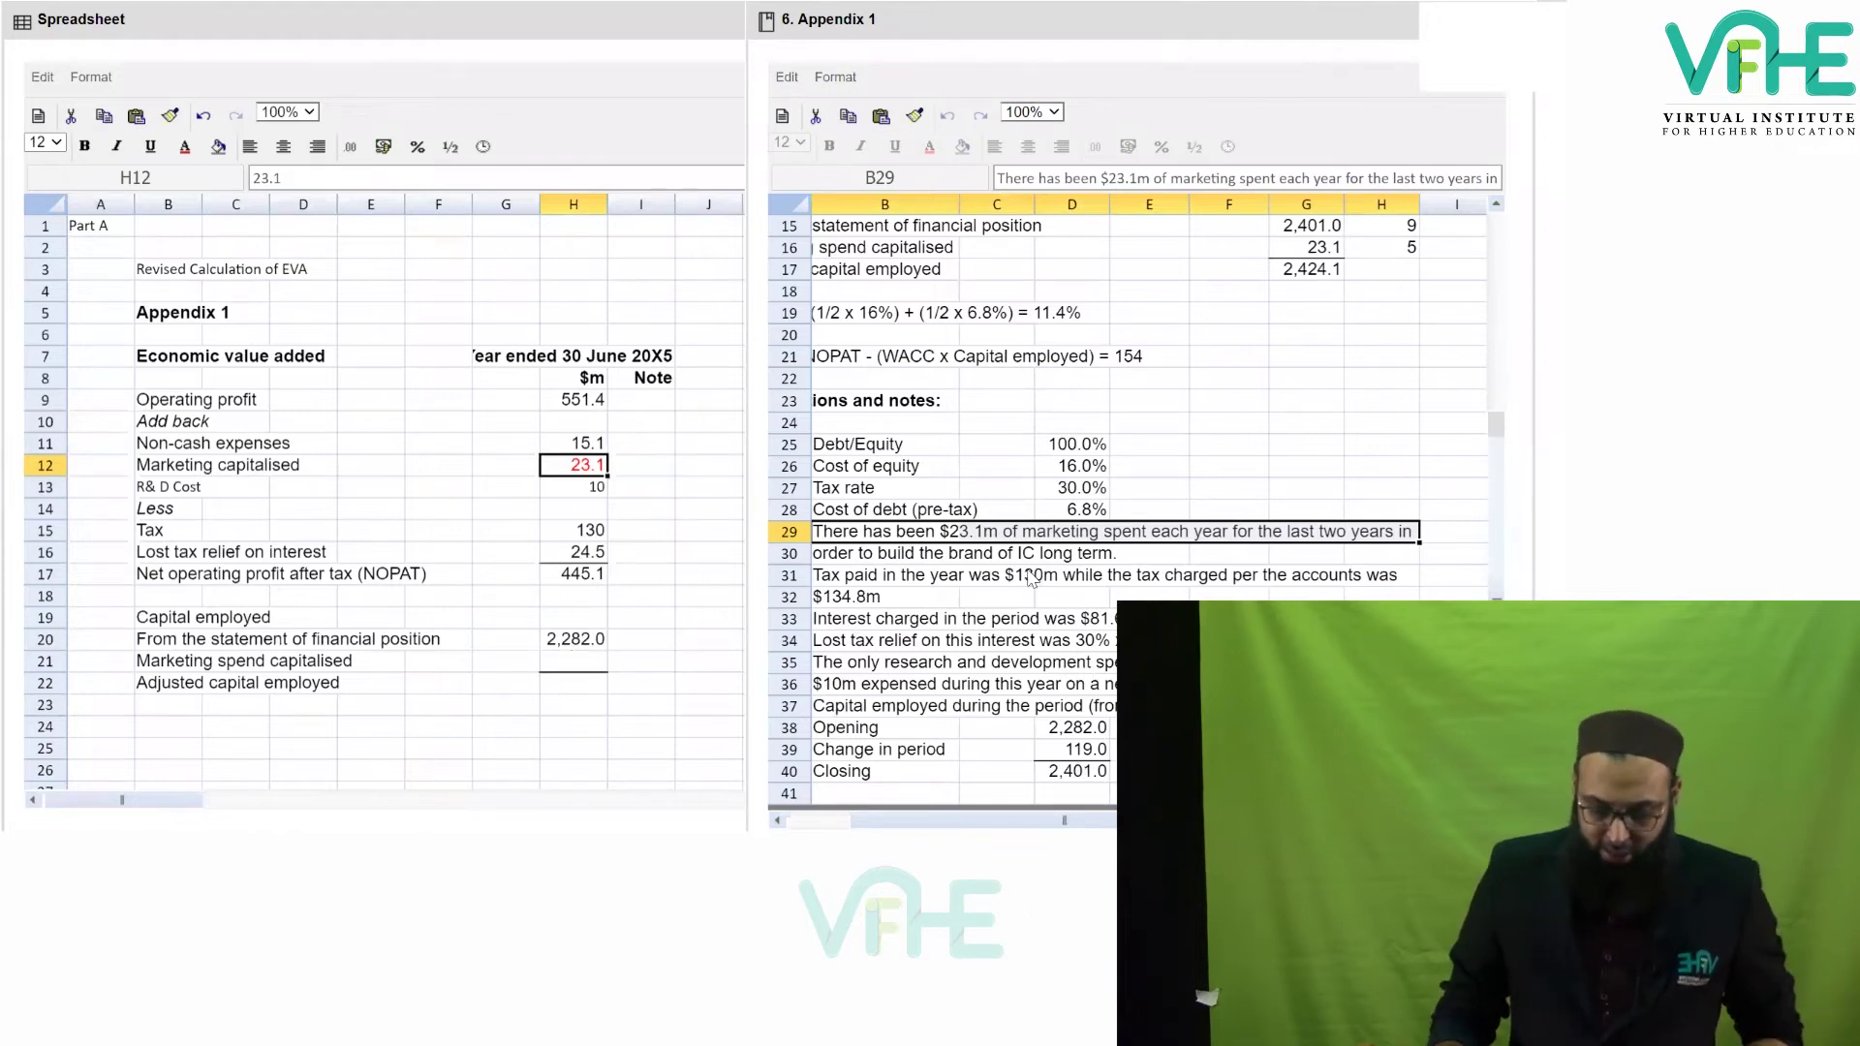
pyautogui.click(584, 663)
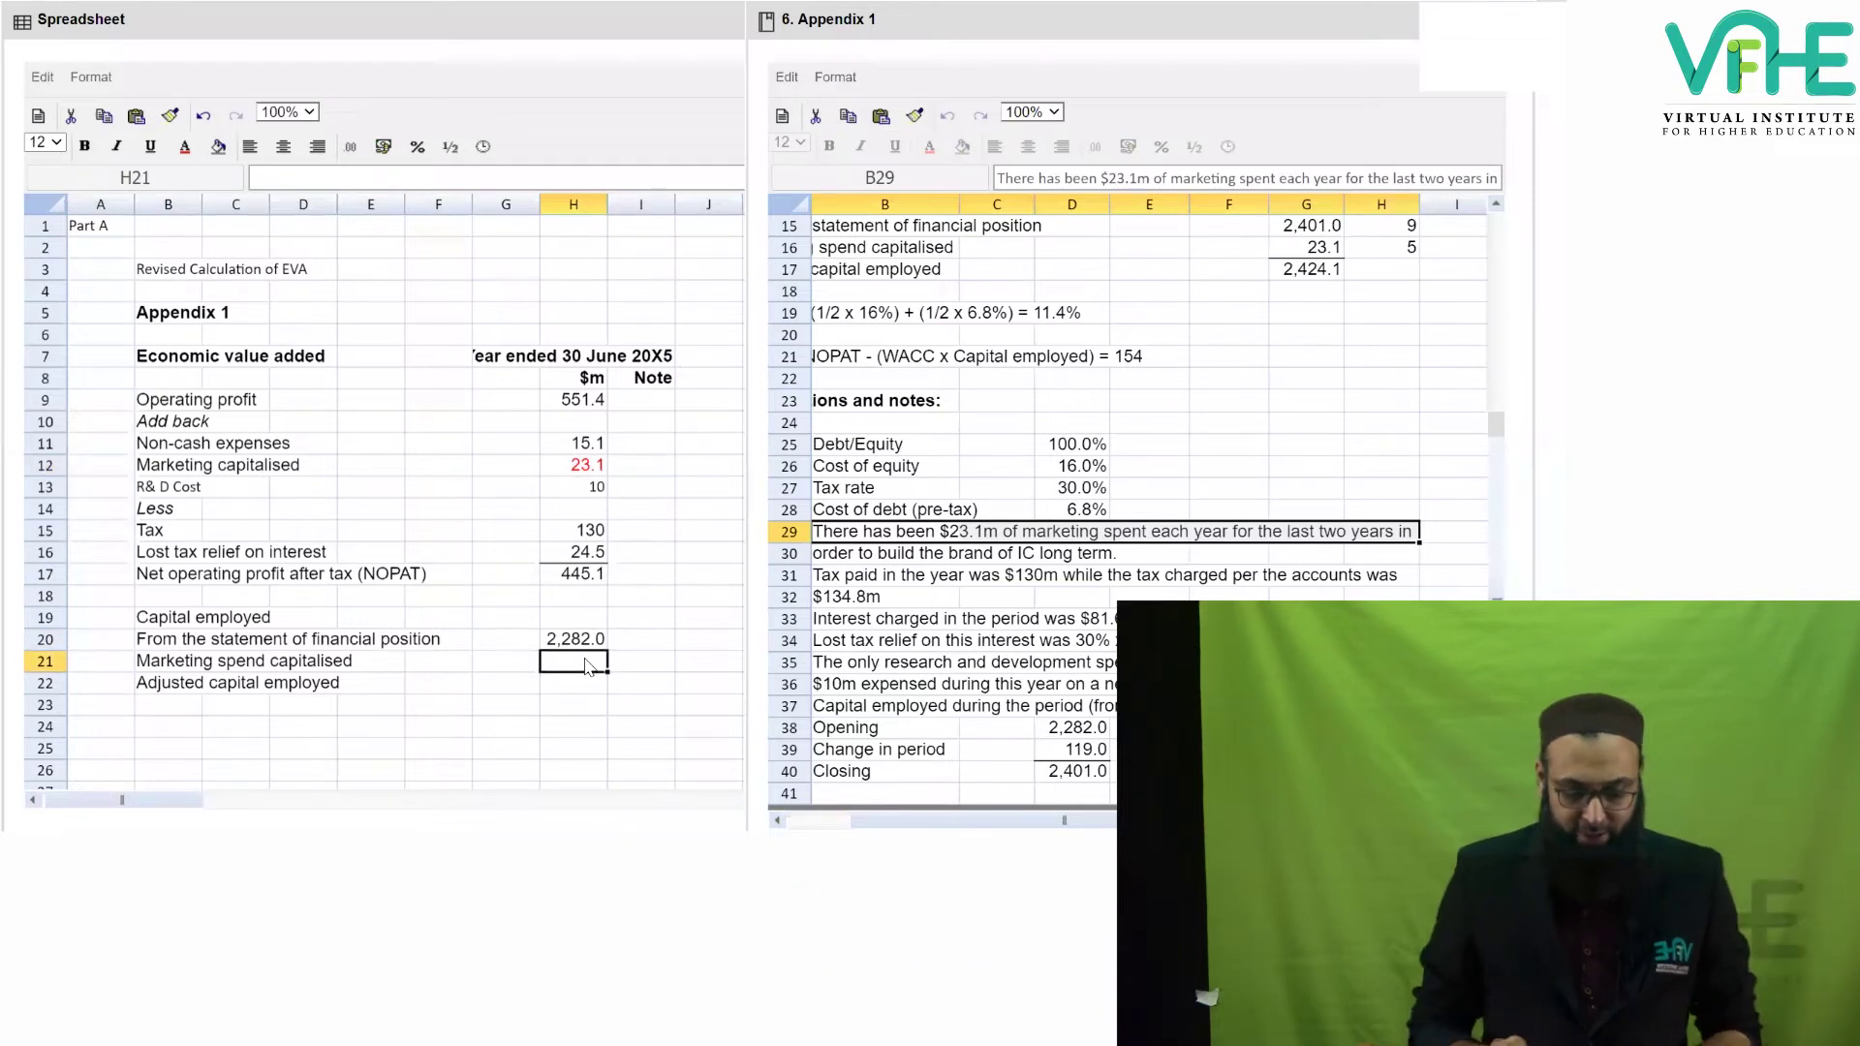
pyautogui.write('23.1')
pyautogui.press('Return')
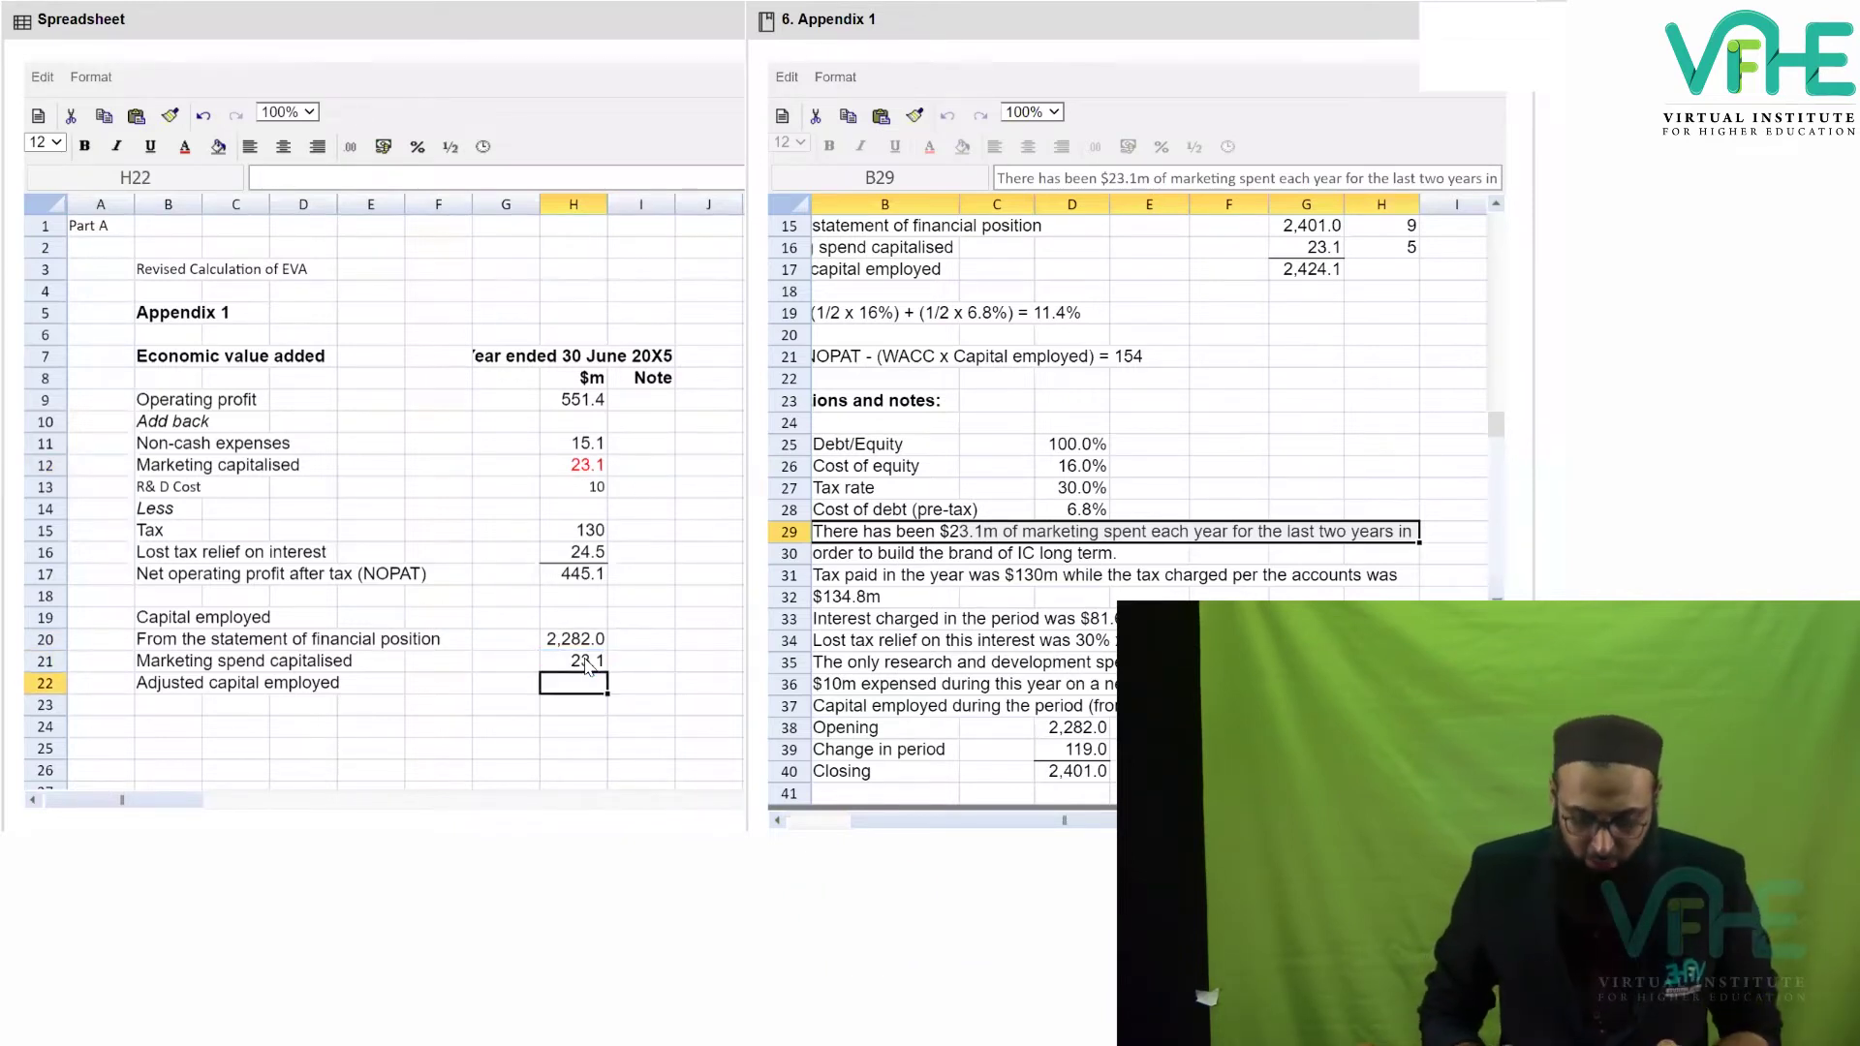
# Calculate adjusted capital employed in H22 with the formula =SUM(H20:H21).
pyautogui.write('=sum')
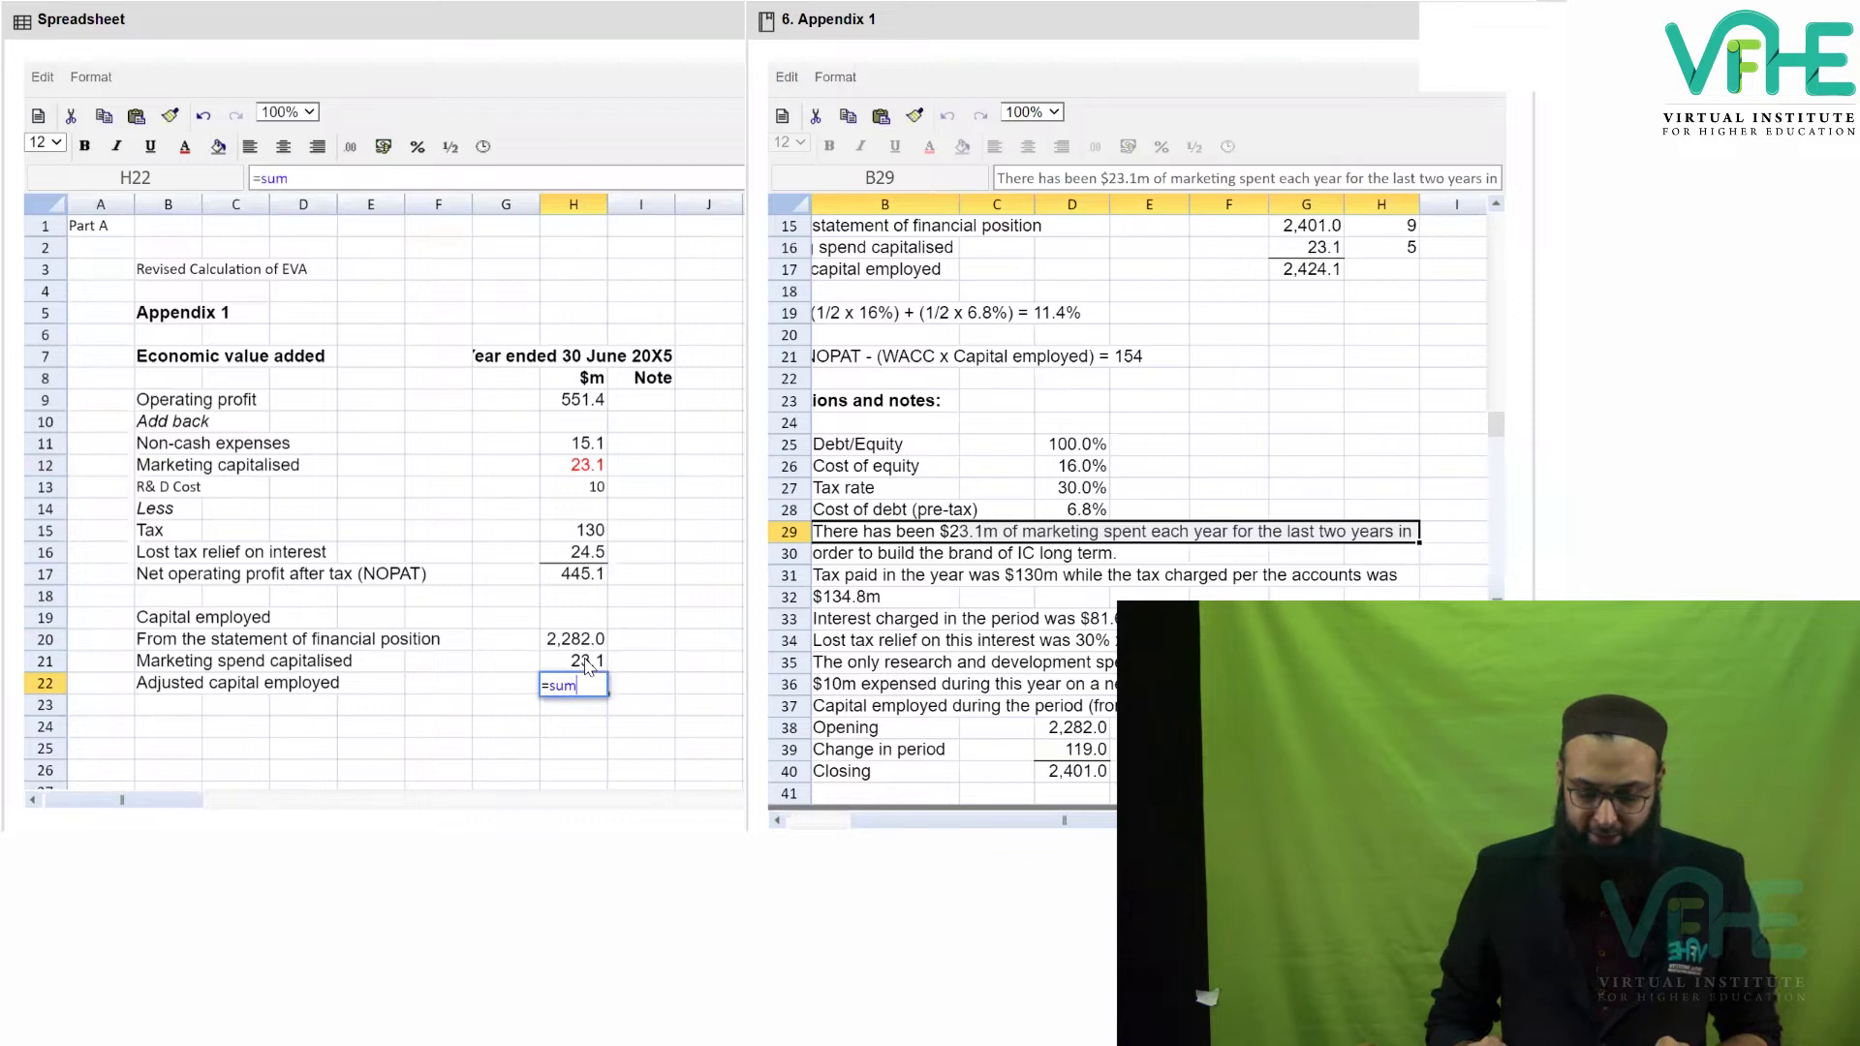
pyautogui.write('(')
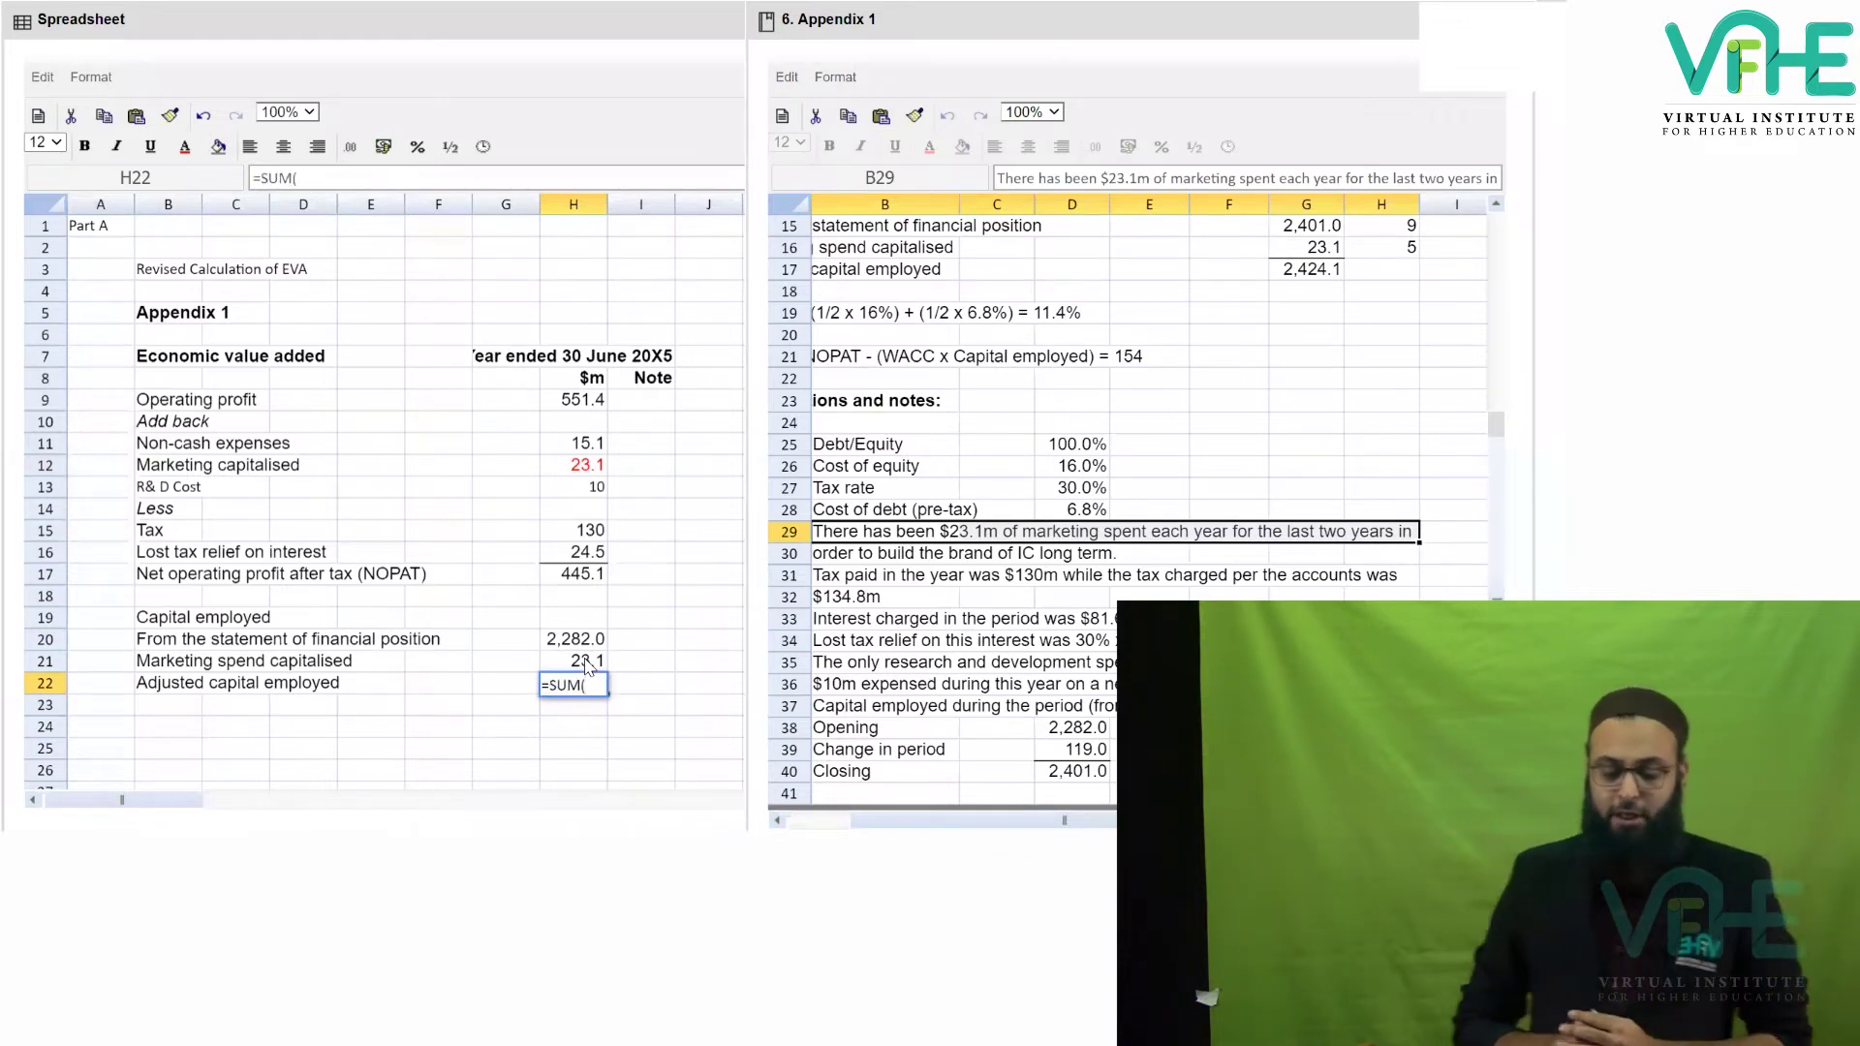
pyautogui.press('Up')
pyautogui.press('Up')
pyautogui.hotkey('shift', 'Down')
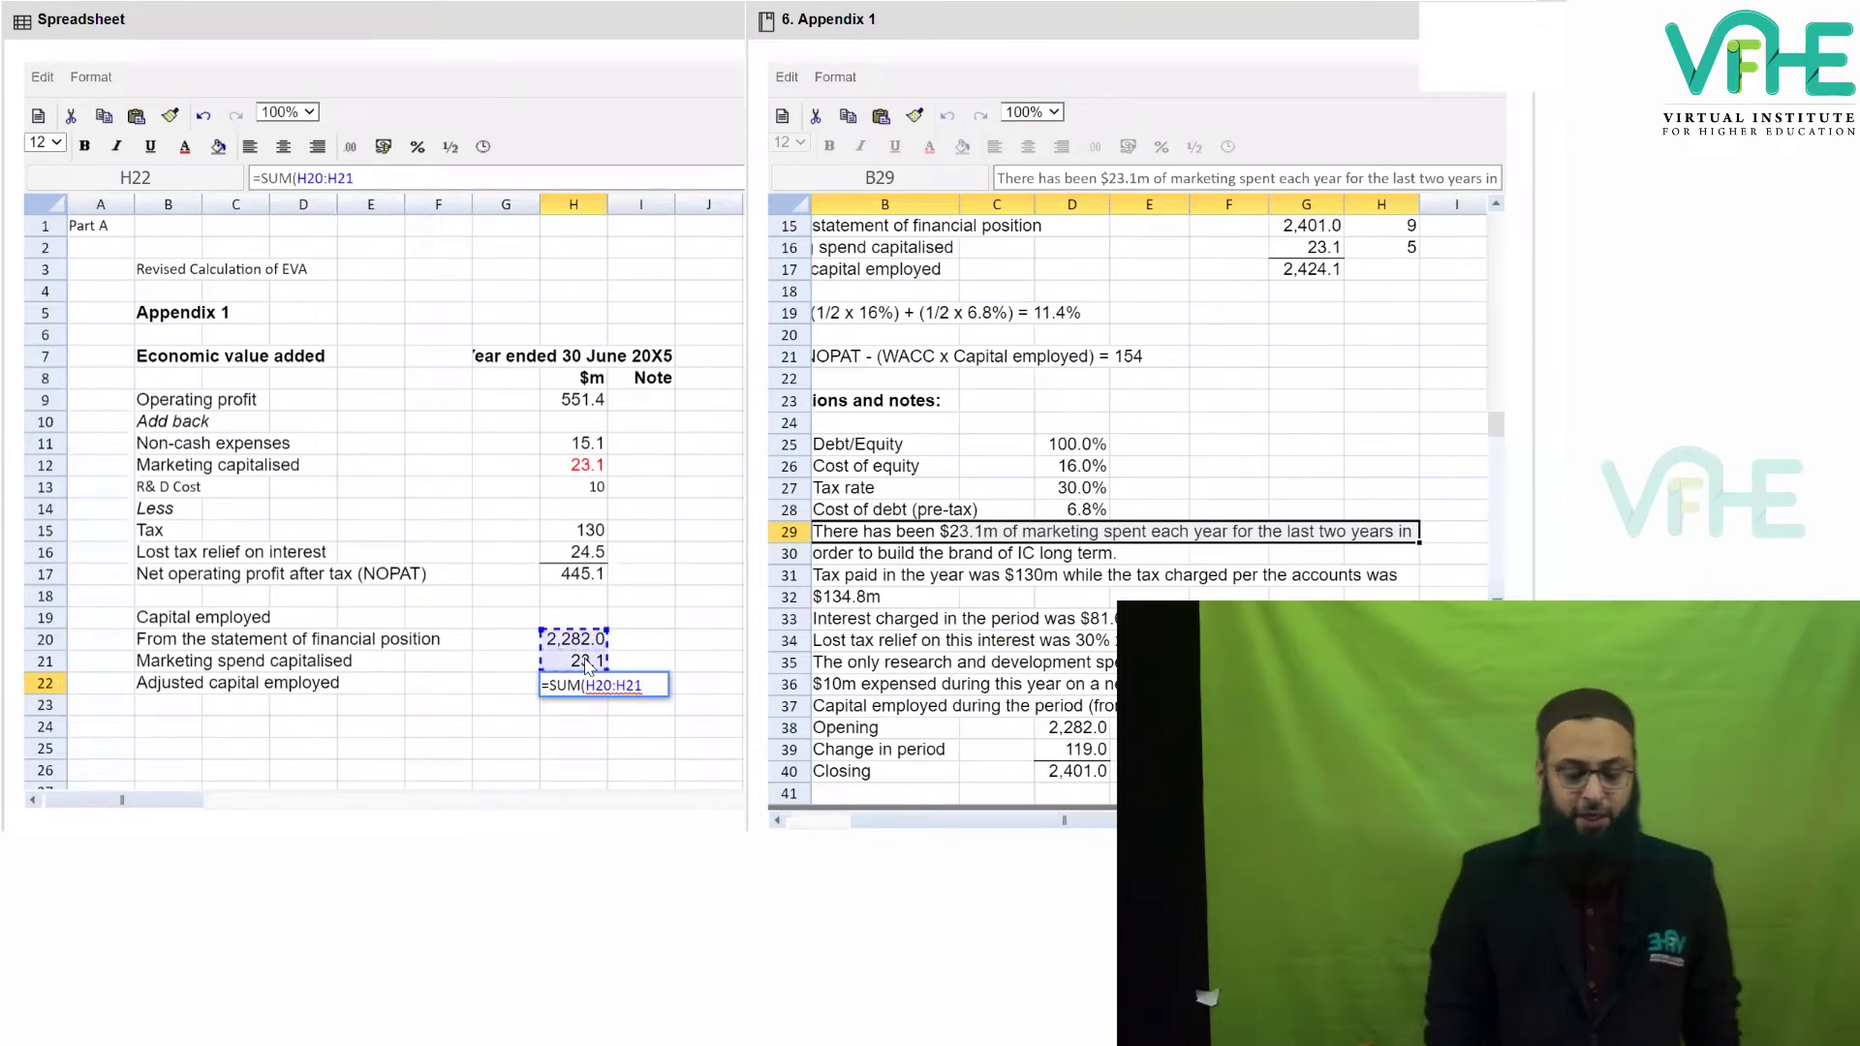
pyautogui.press('Return')
pyautogui.press('Up')
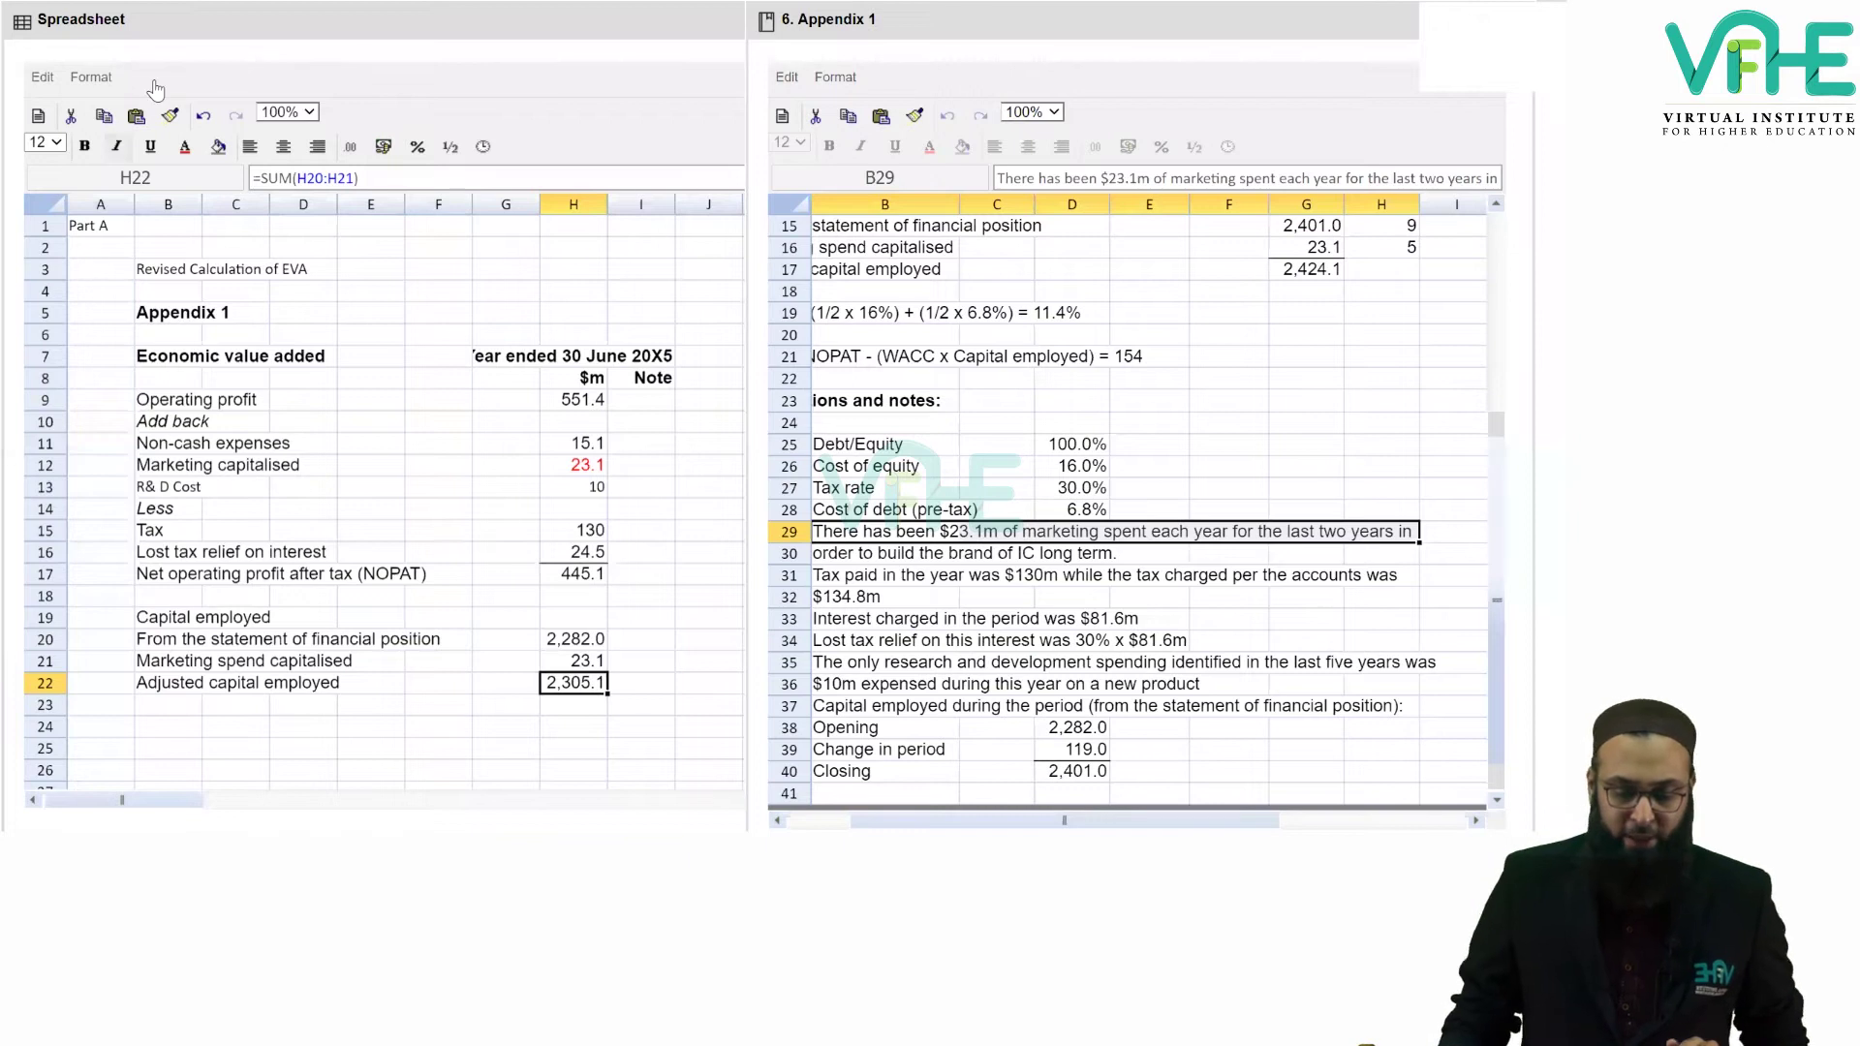
# Check the research and development note and the WACC working in Appendix 1, and label cell B25 Wacc.
pyautogui.click(574, 443)
pyautogui.click(1085, 672)
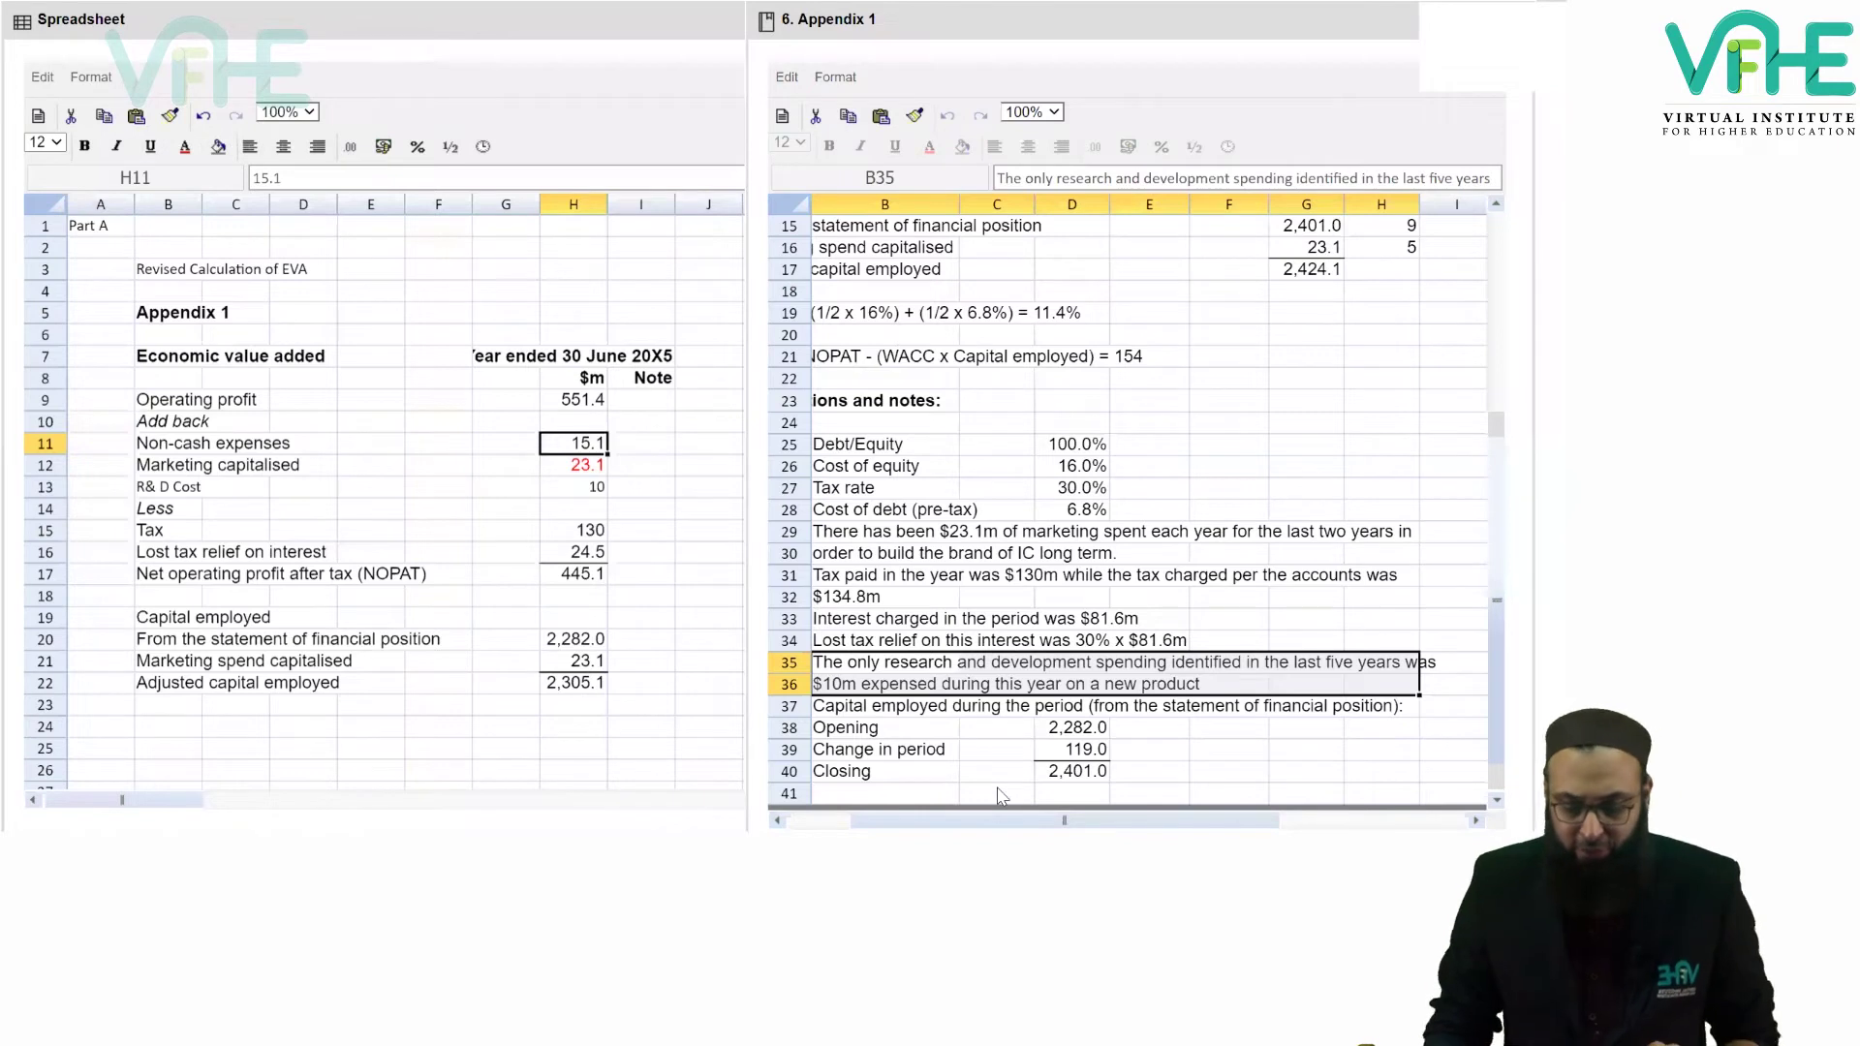
pyautogui.moveTo(998, 819); pyautogui.dragTo(799, 795)
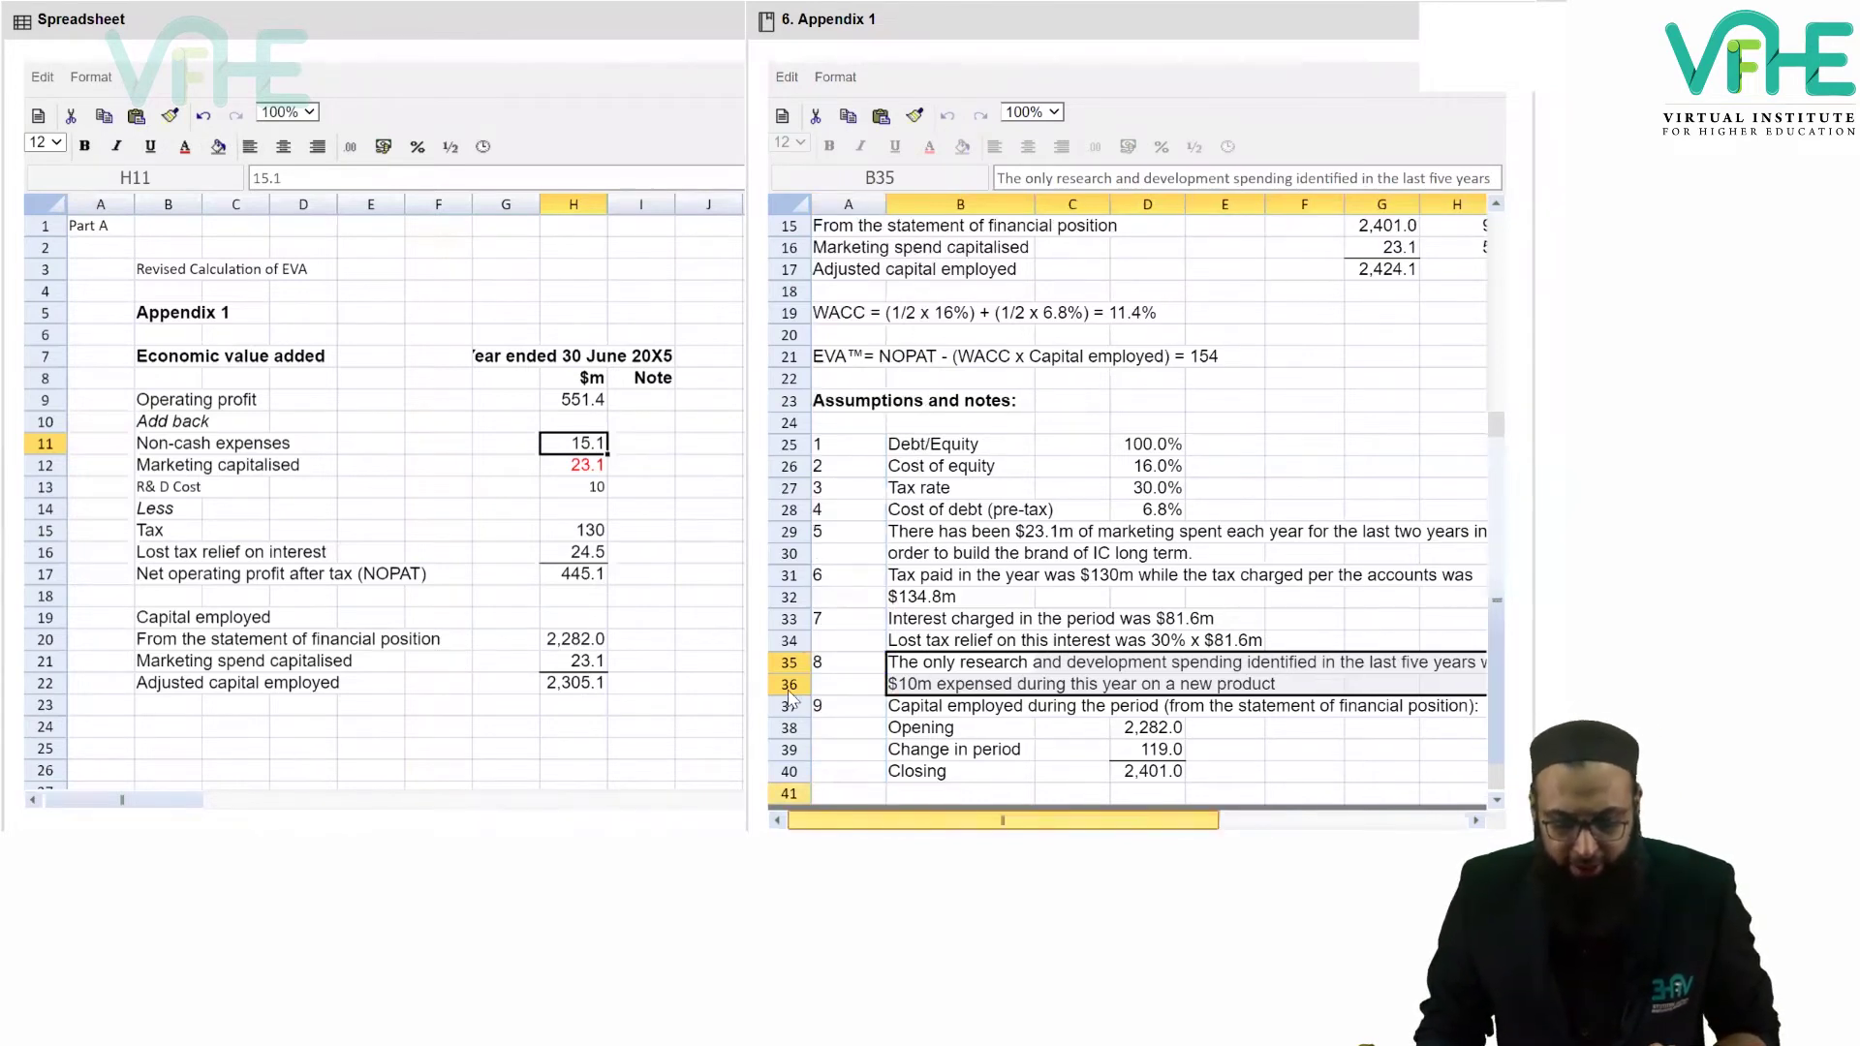
pyautogui.click(826, 312)
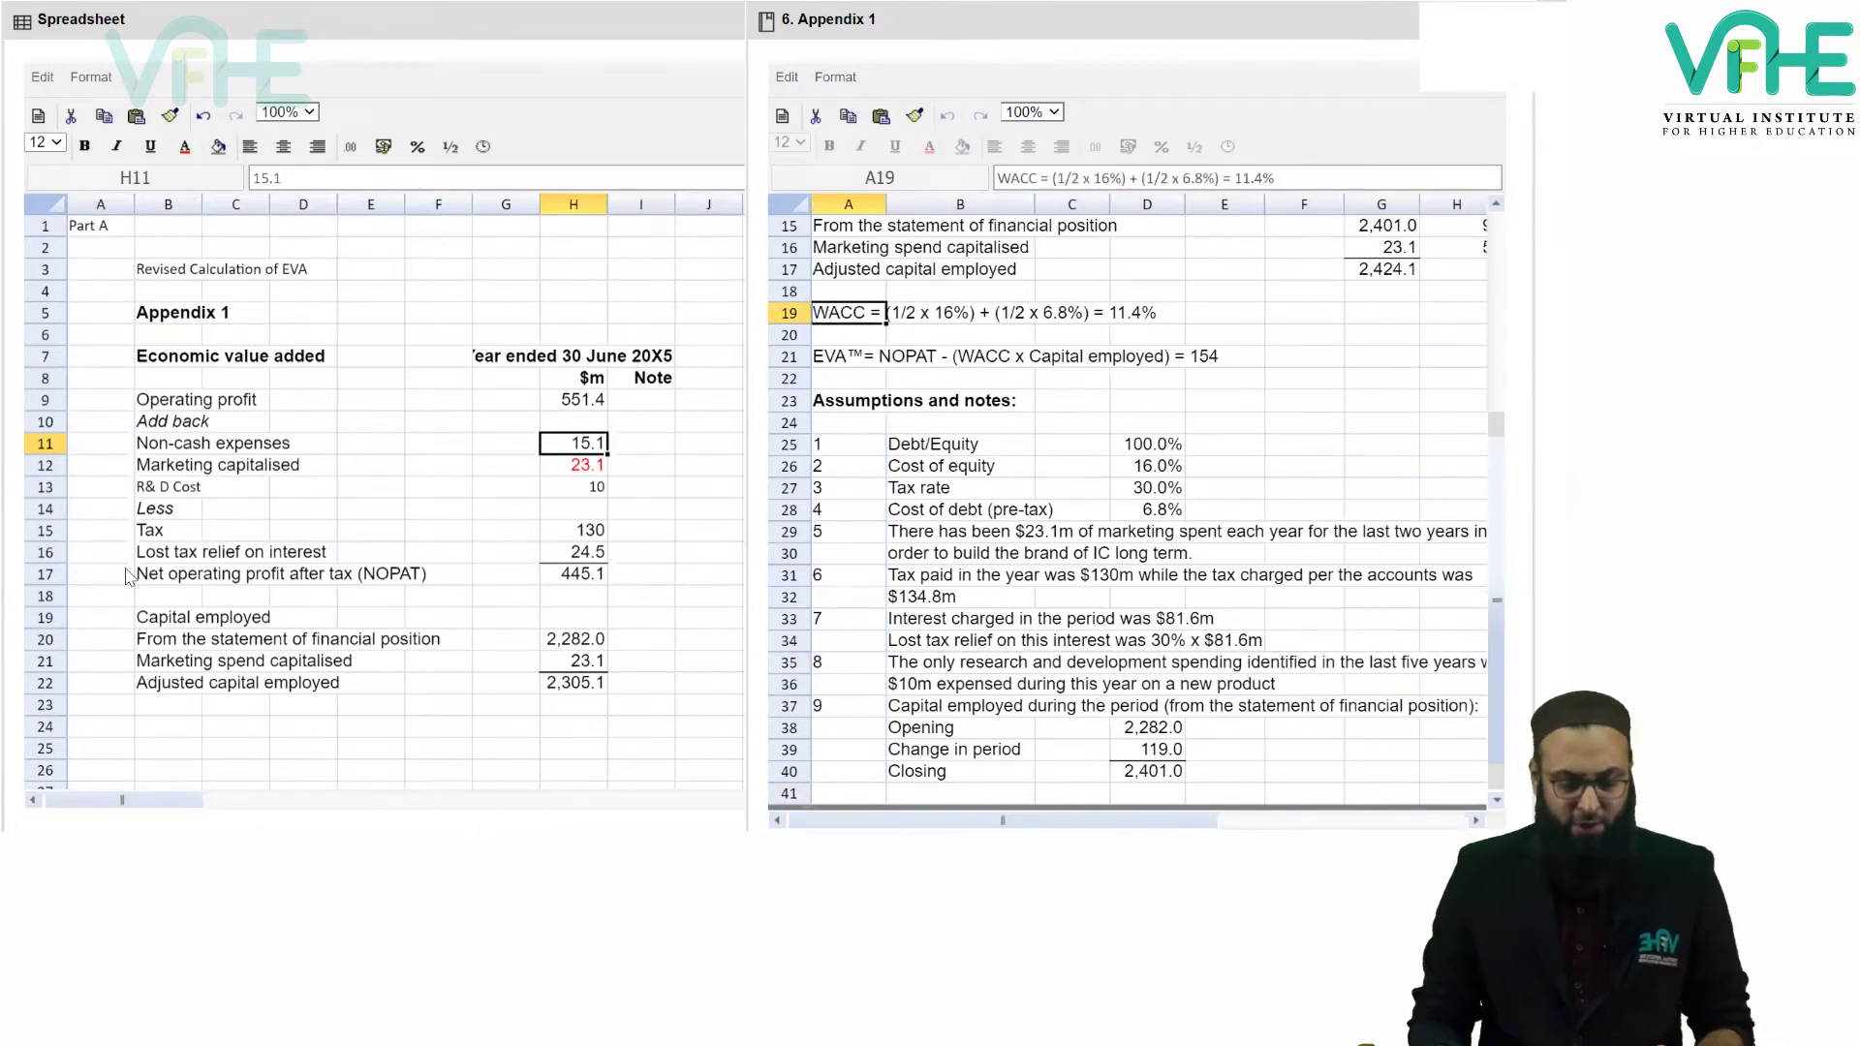
pyautogui.click(194, 751)
pyautogui.write('Wac')
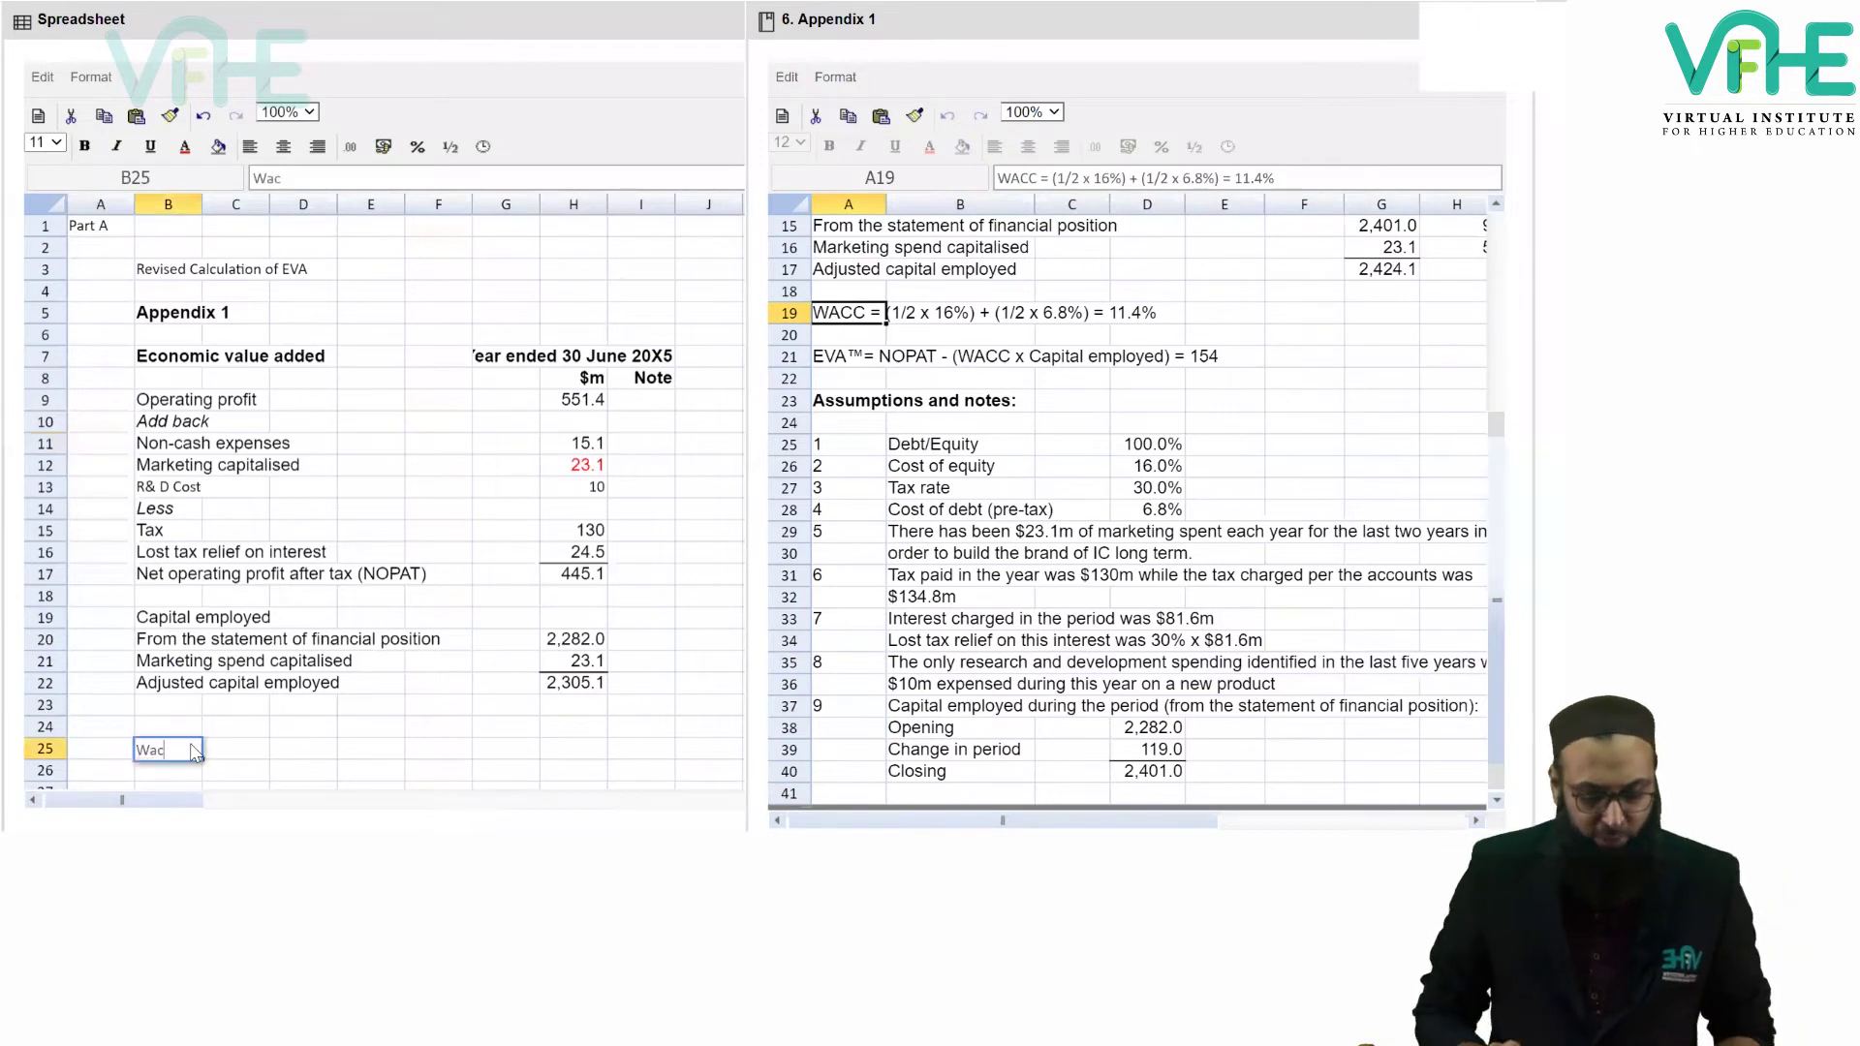
pyautogui.write('c')
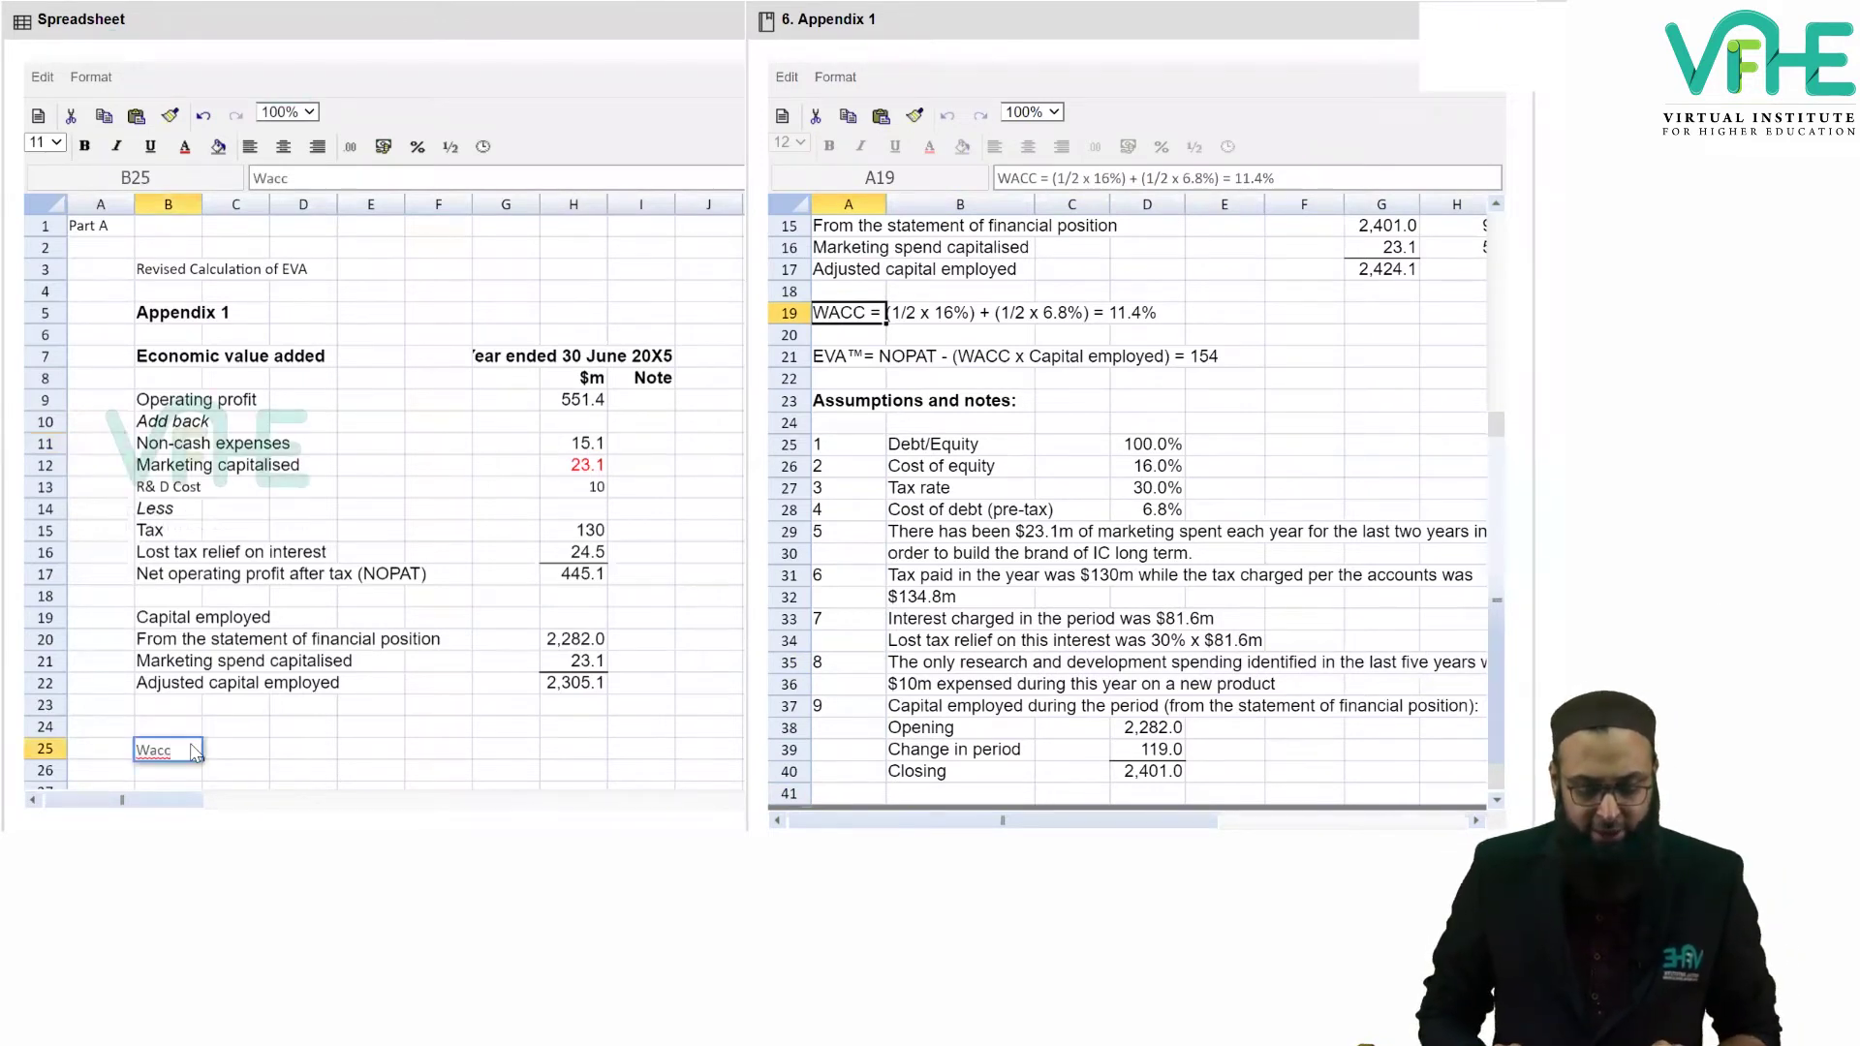
pyautogui.press('Tab')
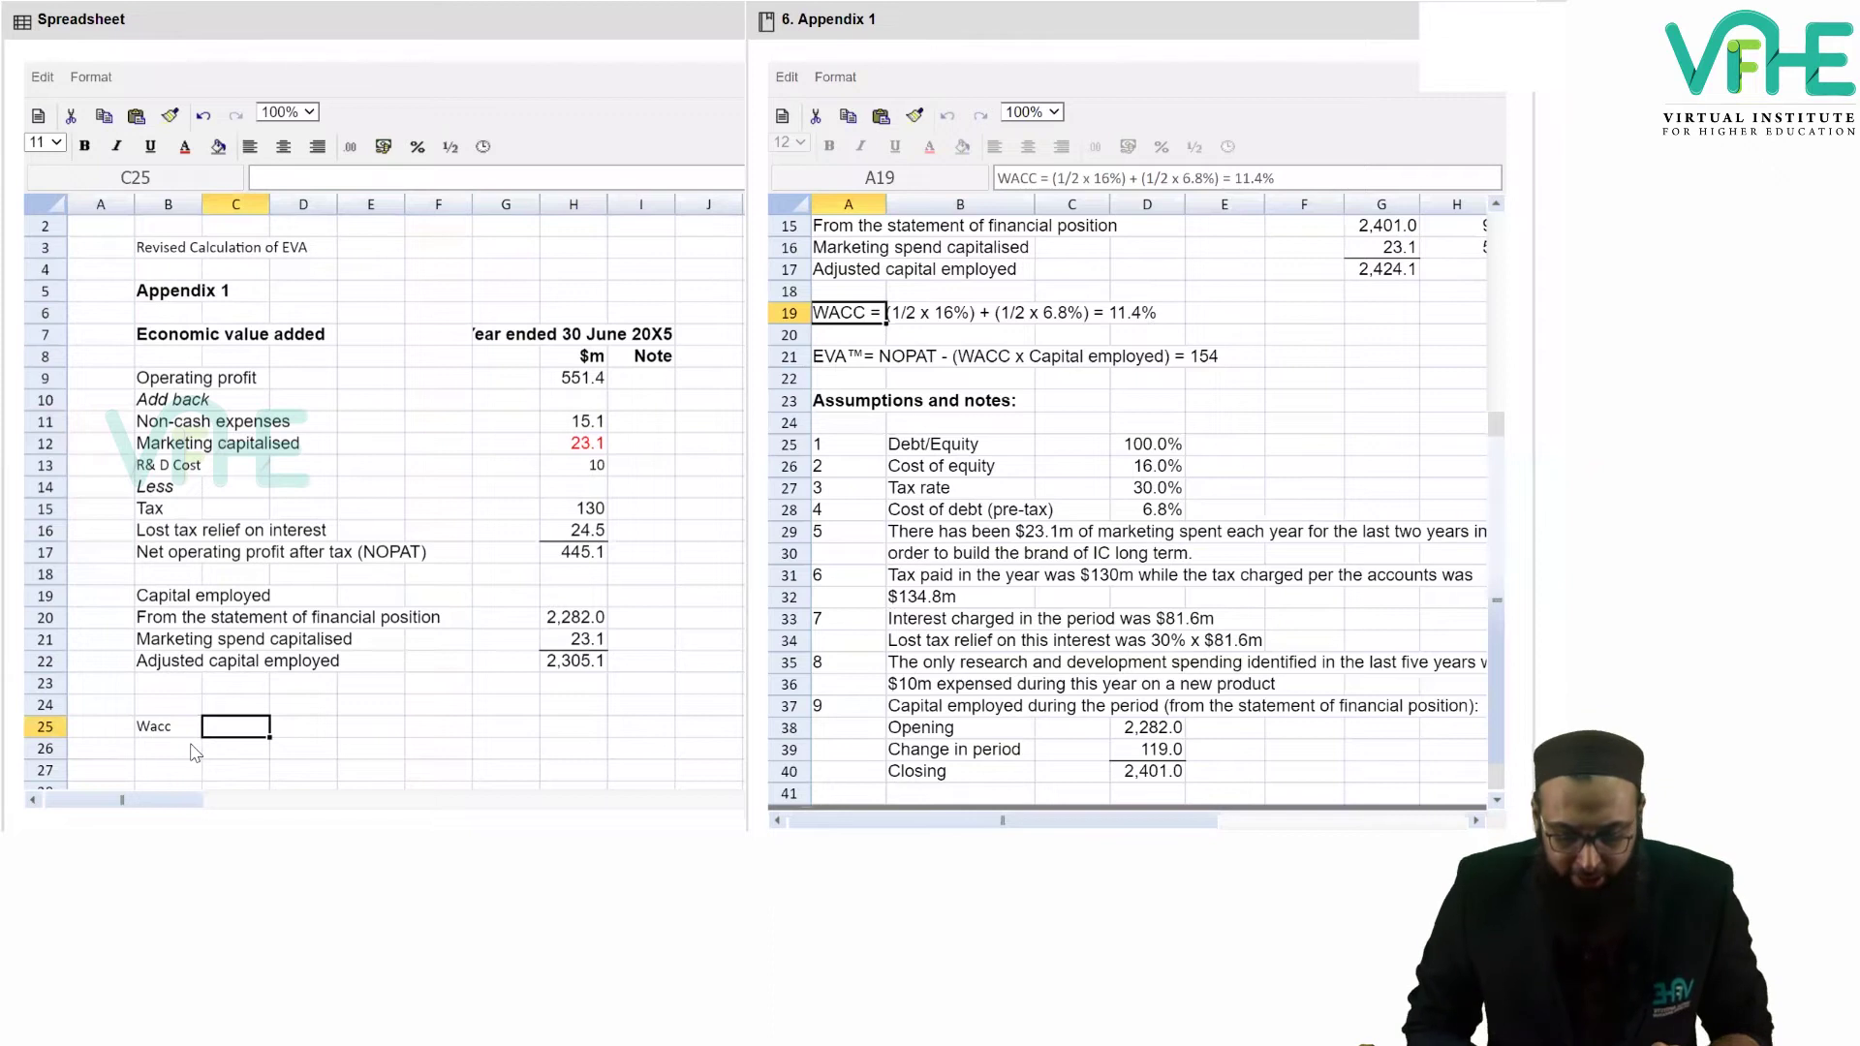
# Calculate the revised WACC in C25 with the formula =(0.5*0.16)+(0.5*0.068*0.7).
pyautogui.write('=(')
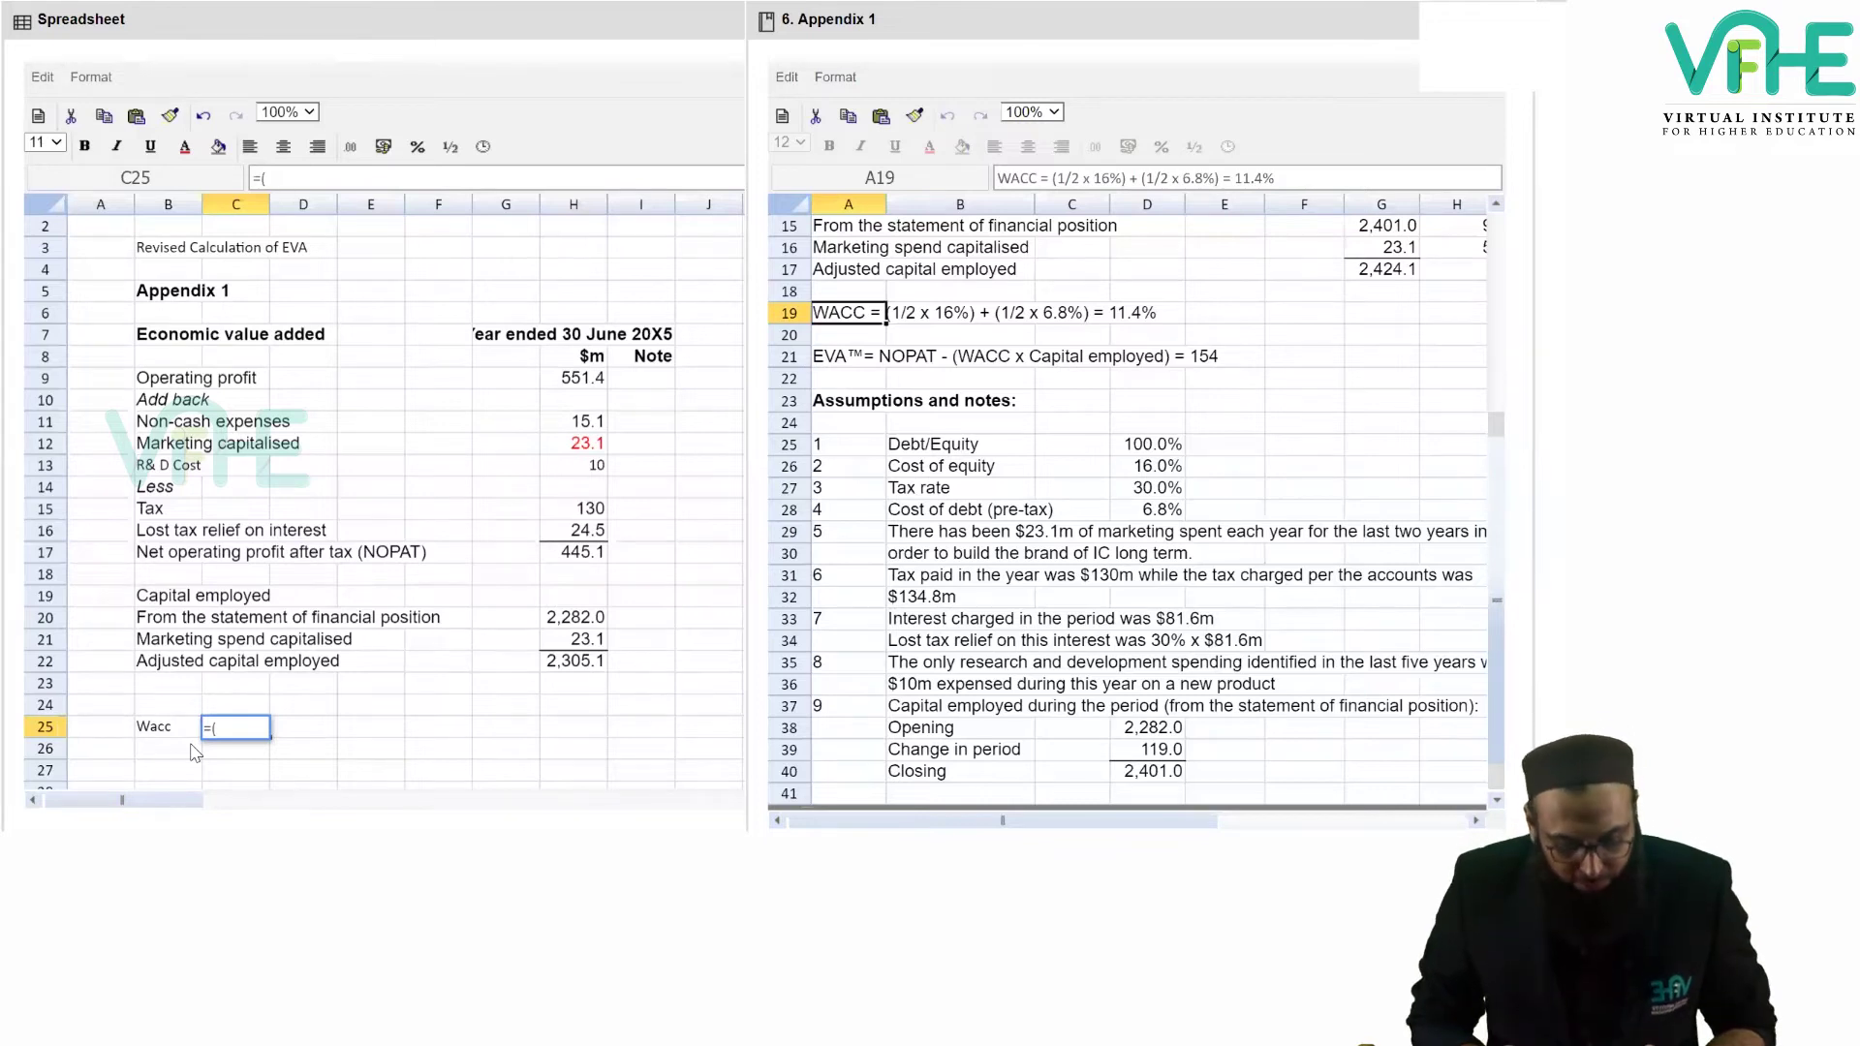
pyautogui.write('0.5')
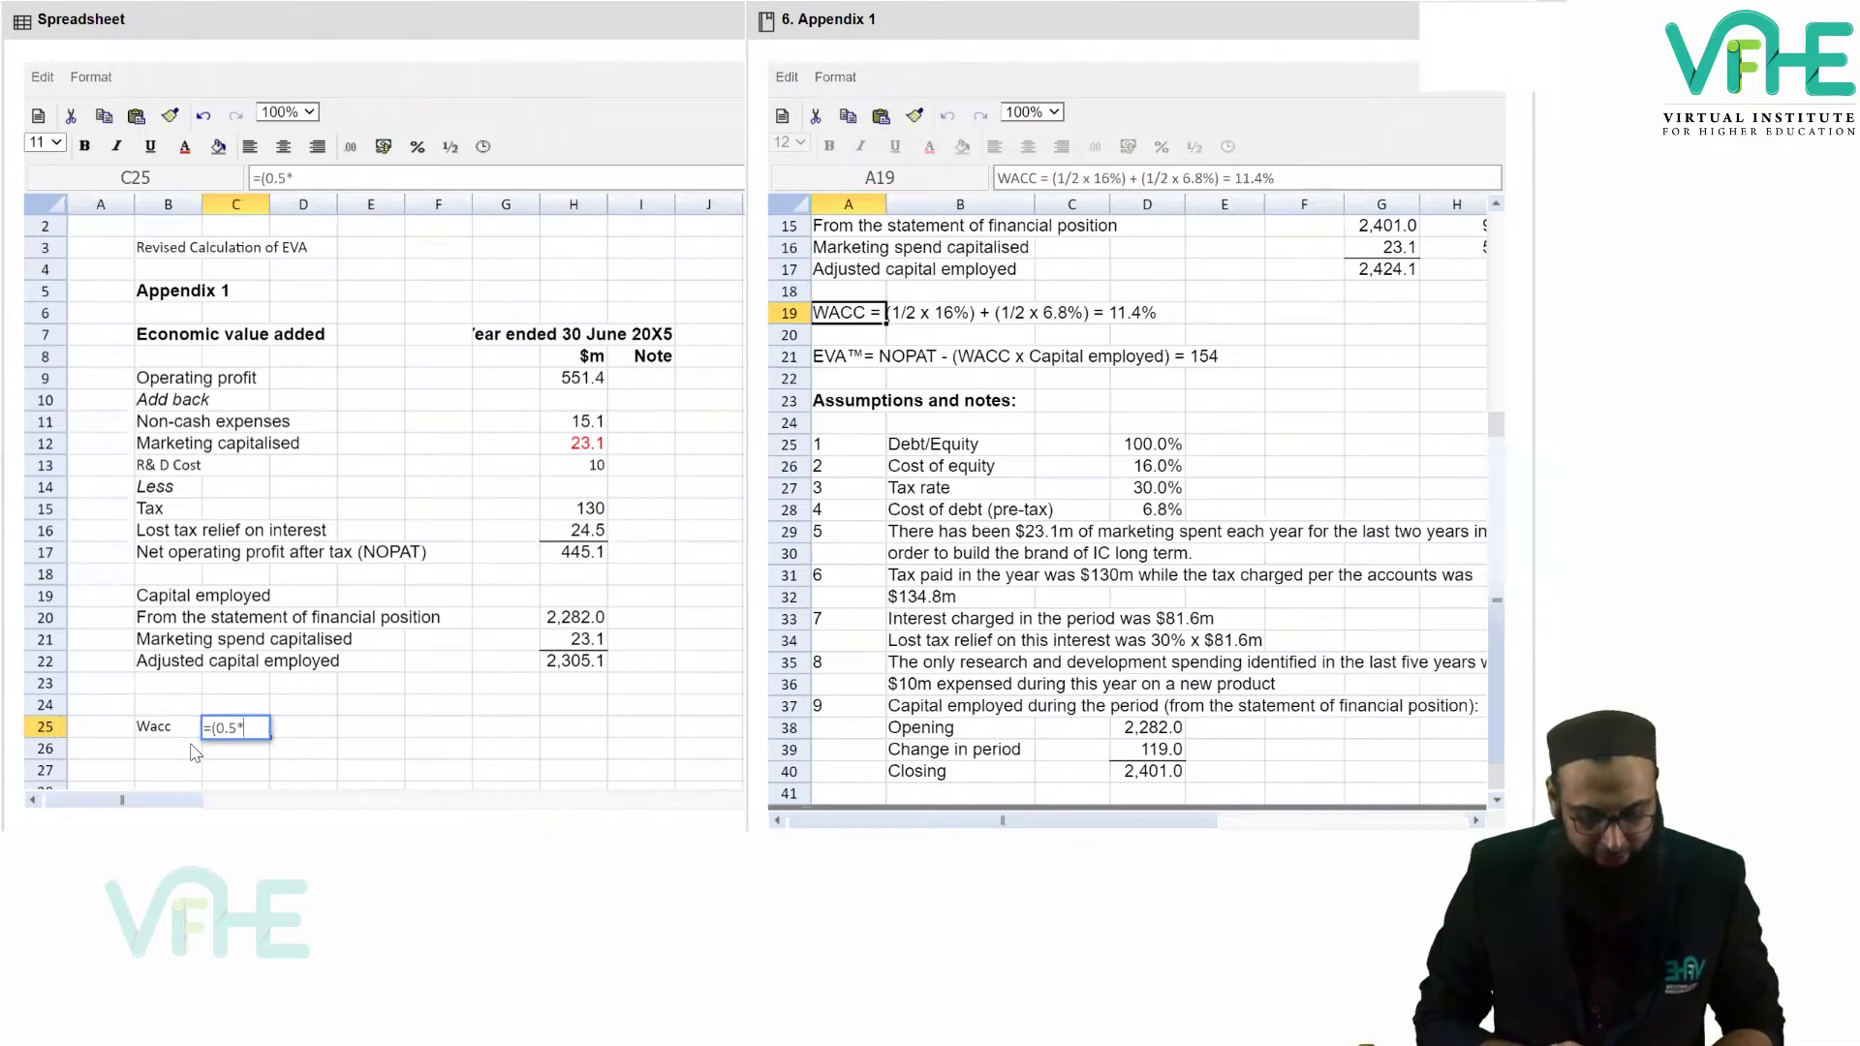
pyautogui.write('*0.')
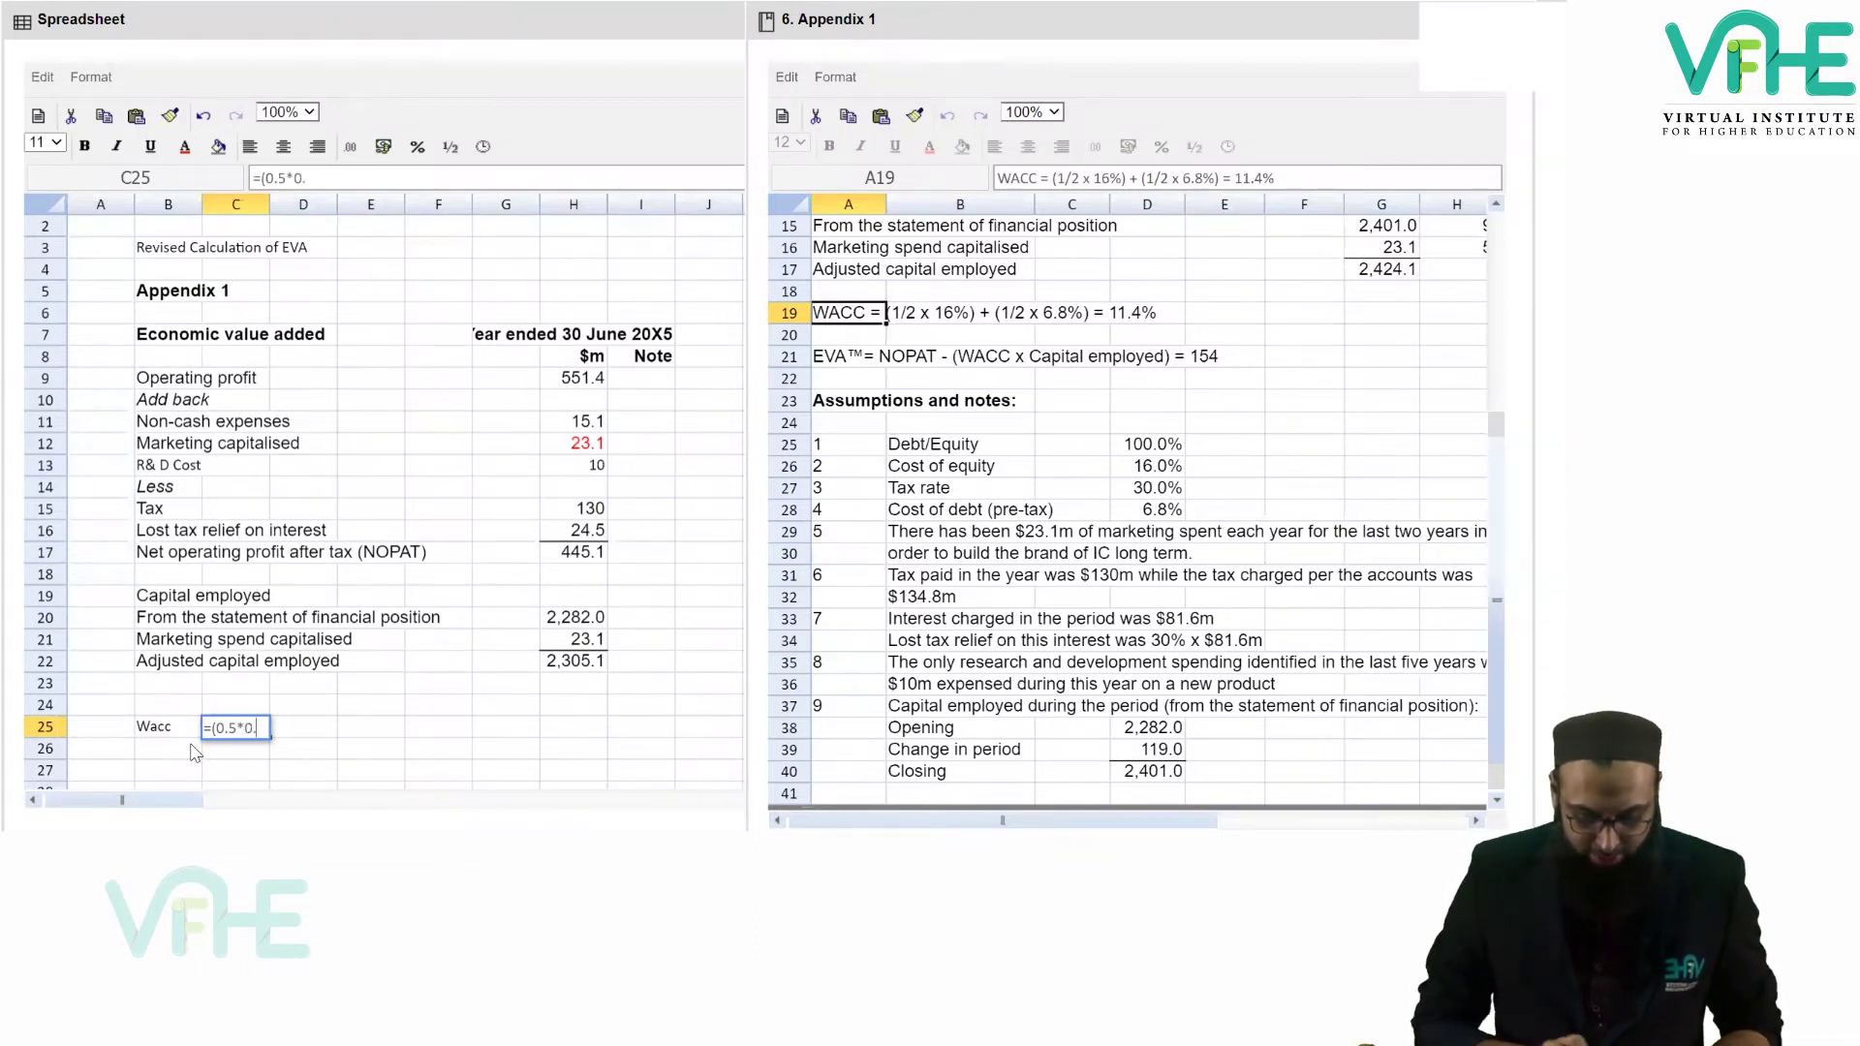
pyautogui.write('16)')
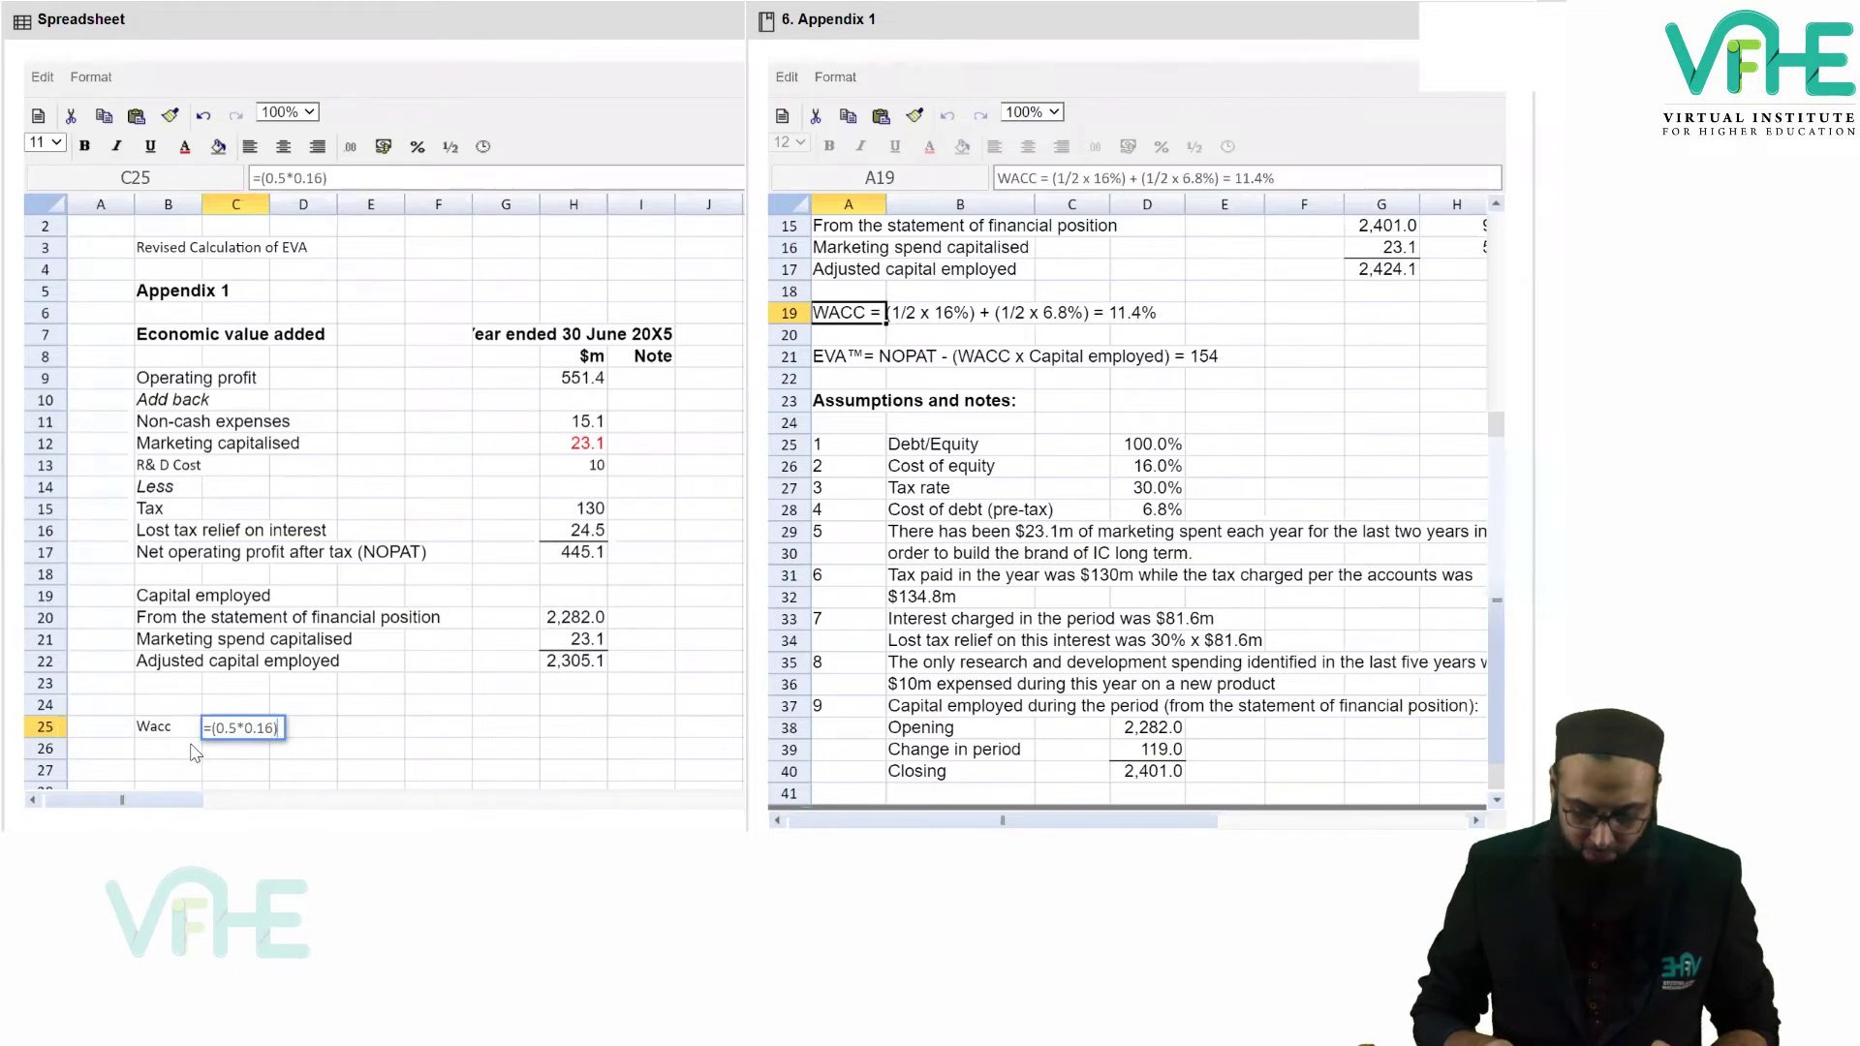
pyautogui.write('+')
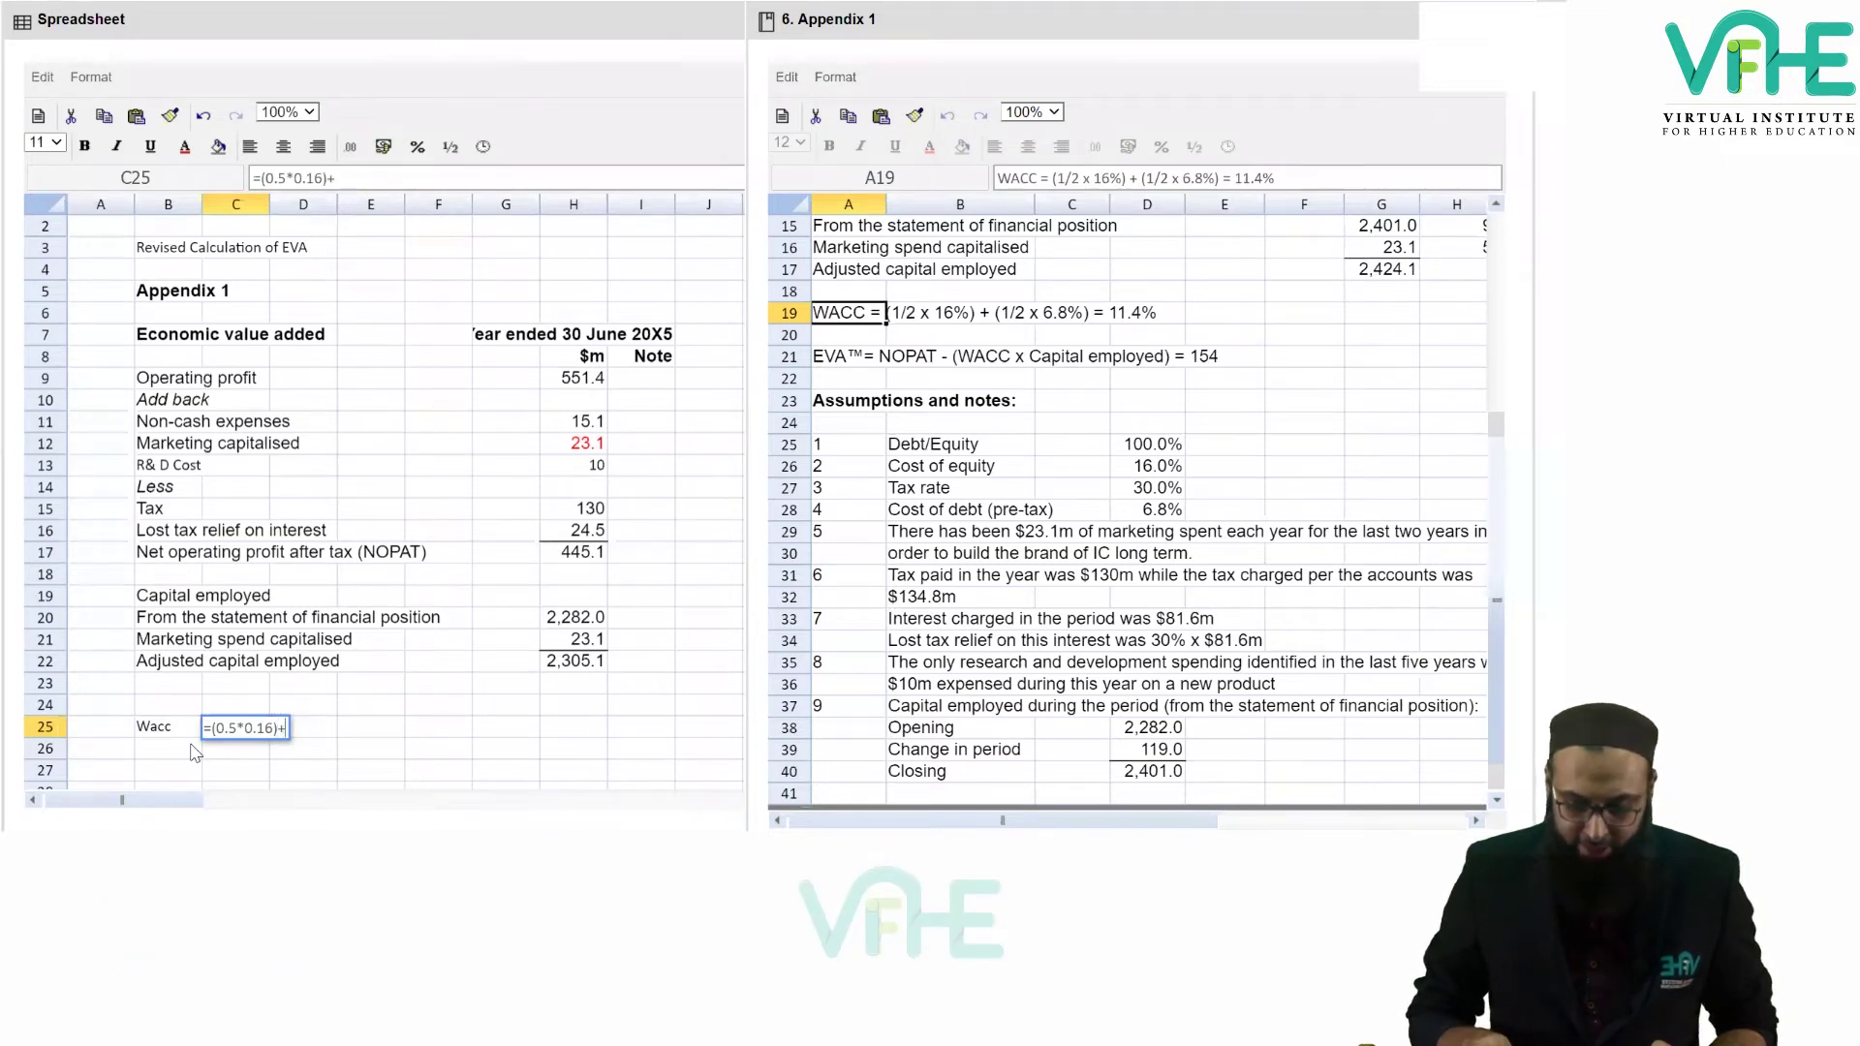
pyautogui.write('(0.5')
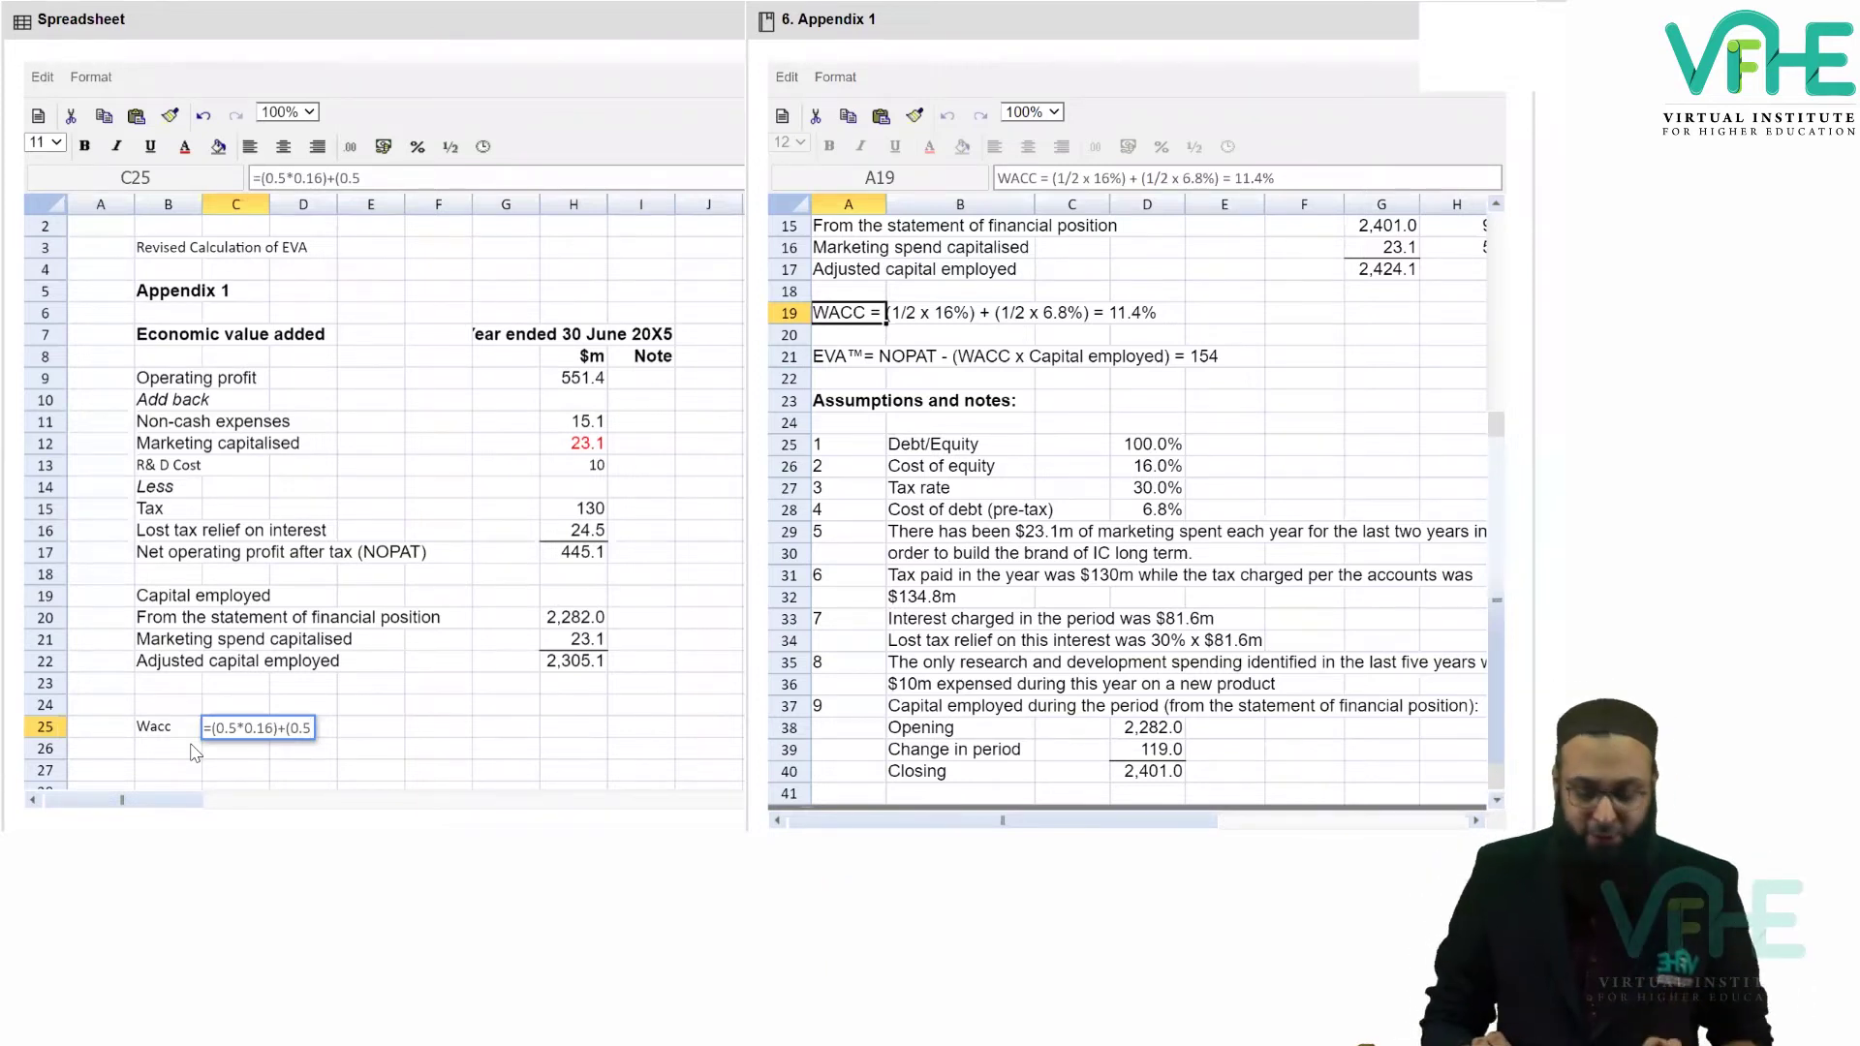
pyautogui.write('0')
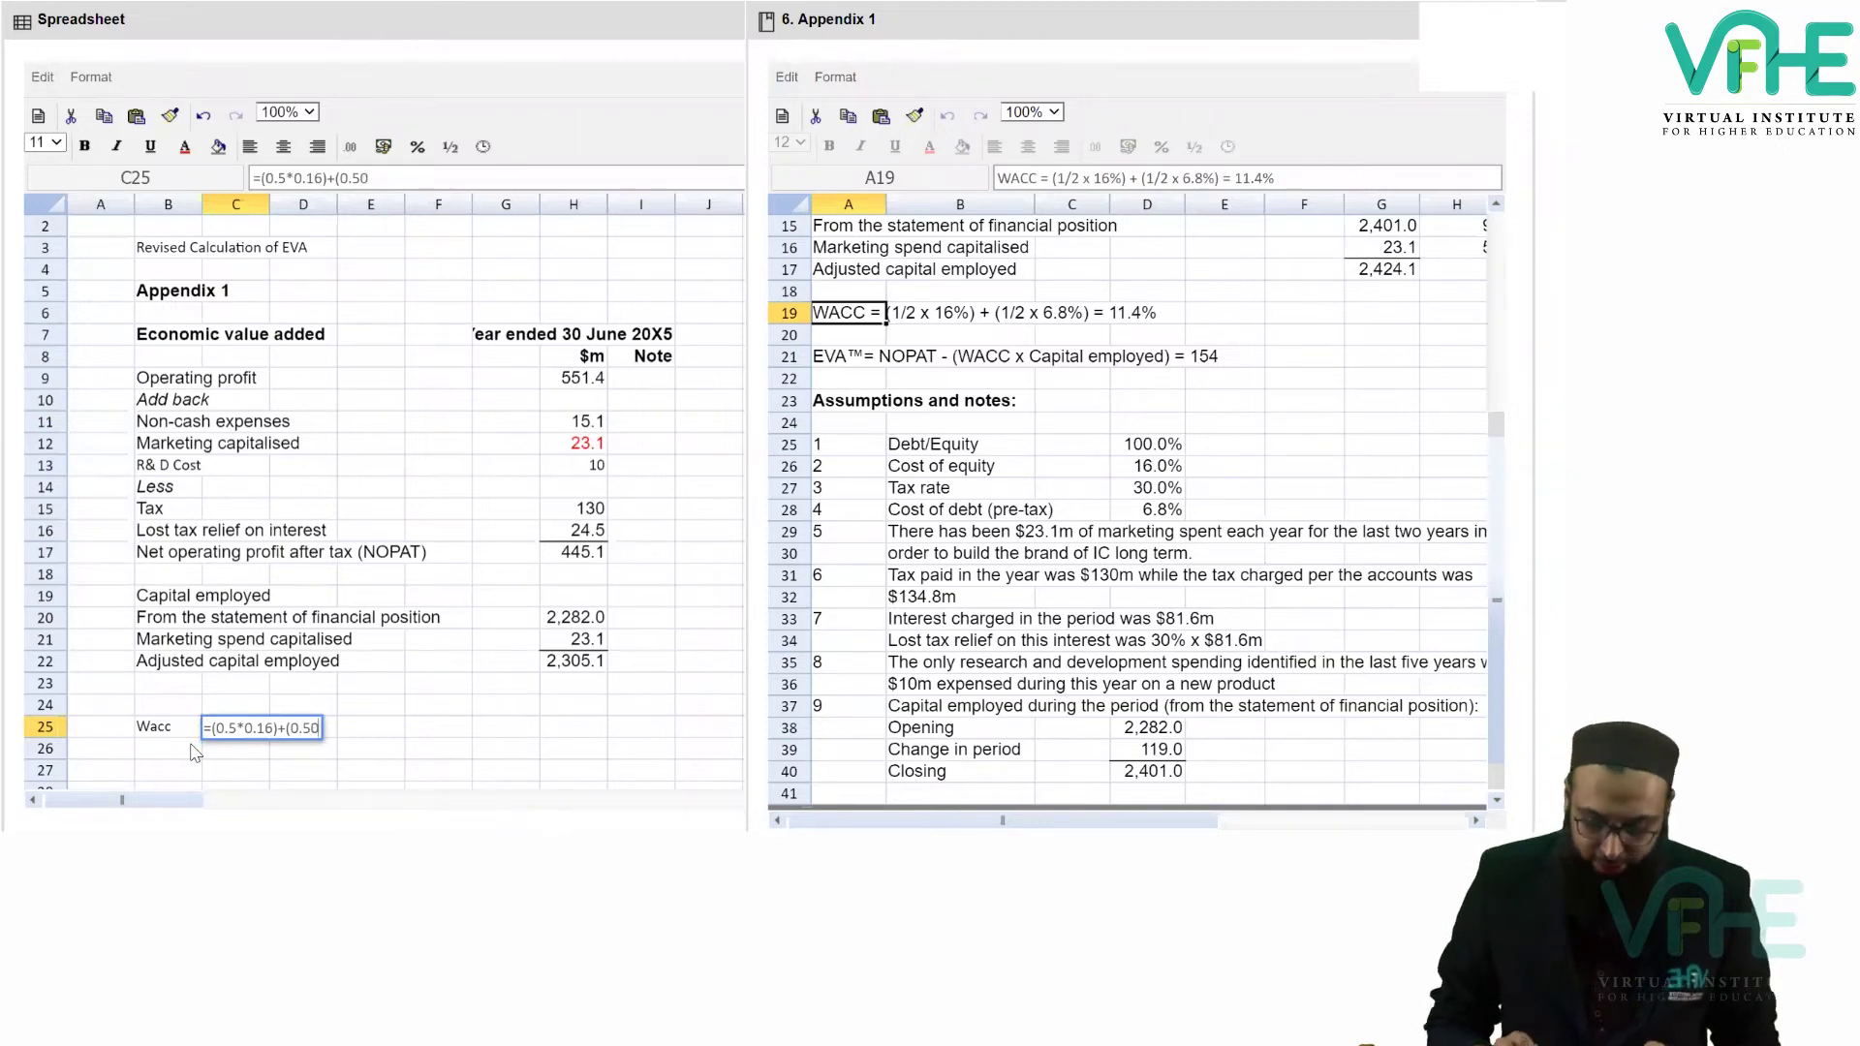
pyautogui.write('.086')
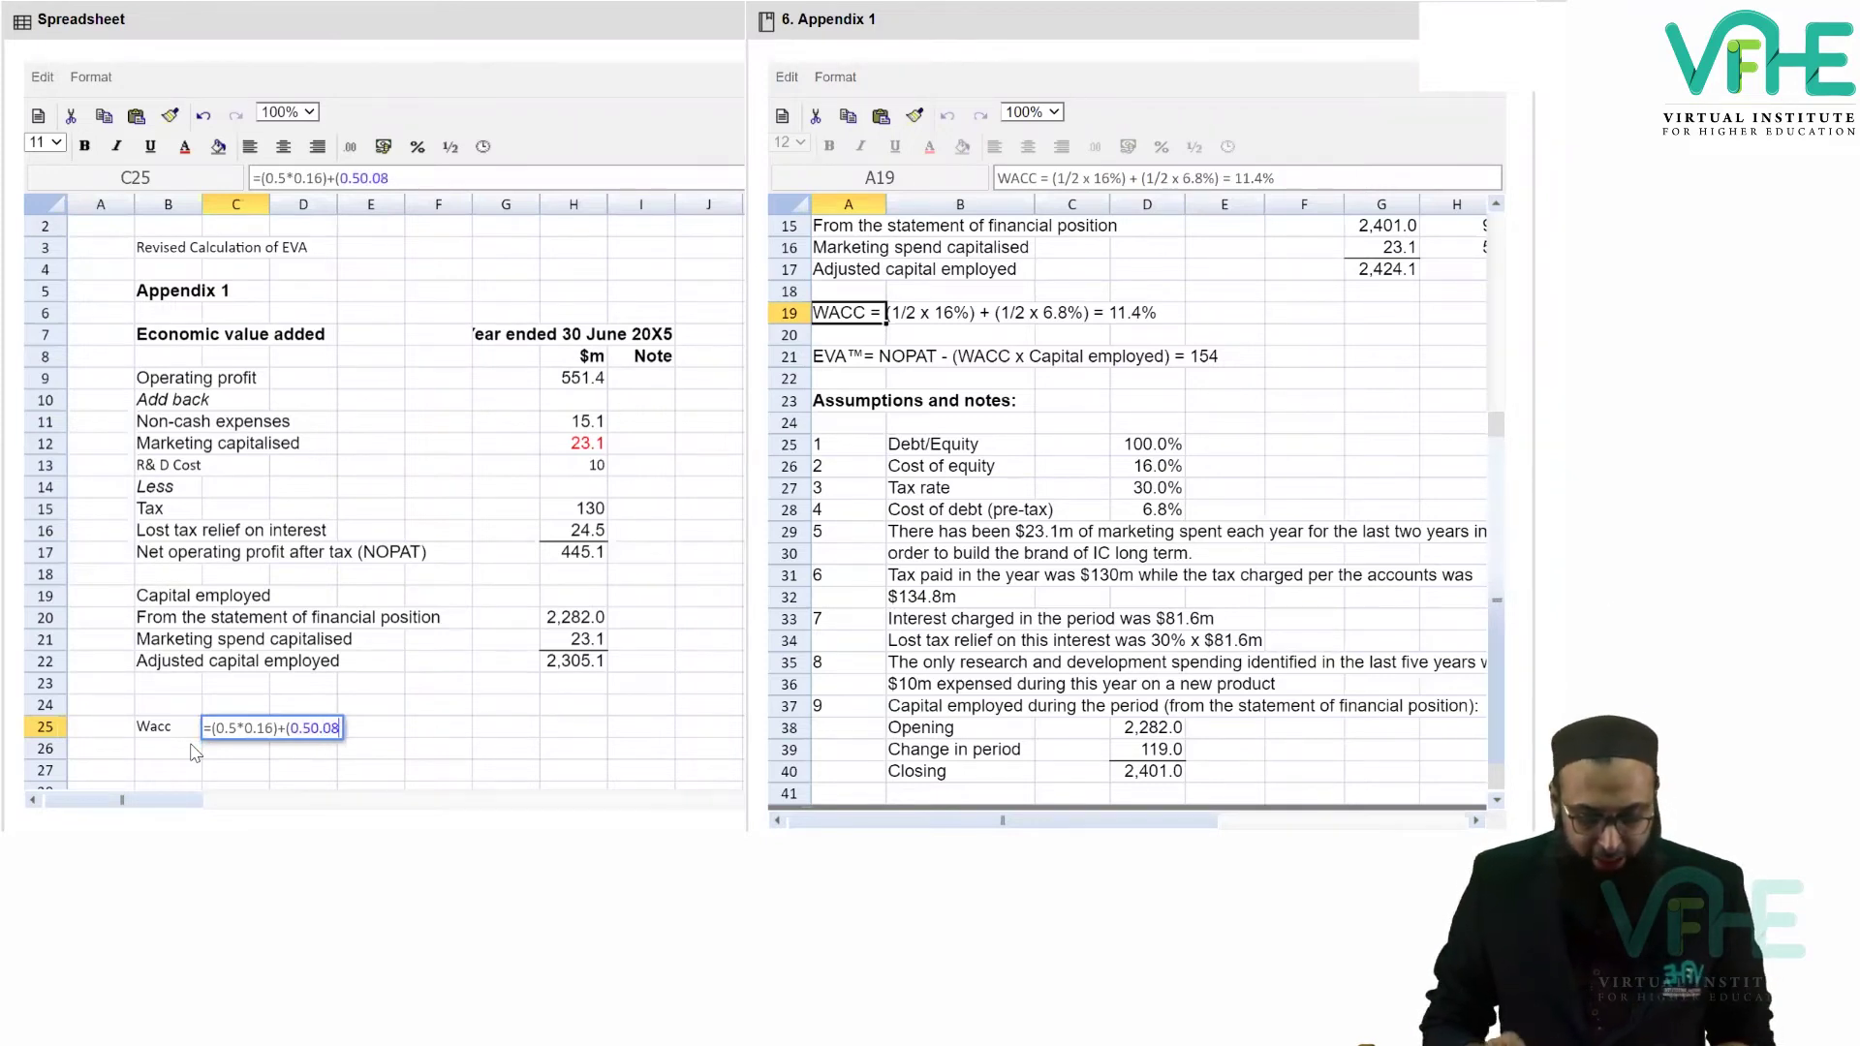
pyautogui.press('BackSpace')
pyautogui.press('BackSpace')
pyautogui.press('BackSpace')
pyautogui.press('BackSpace')
pyautogui.press('BackSpace')
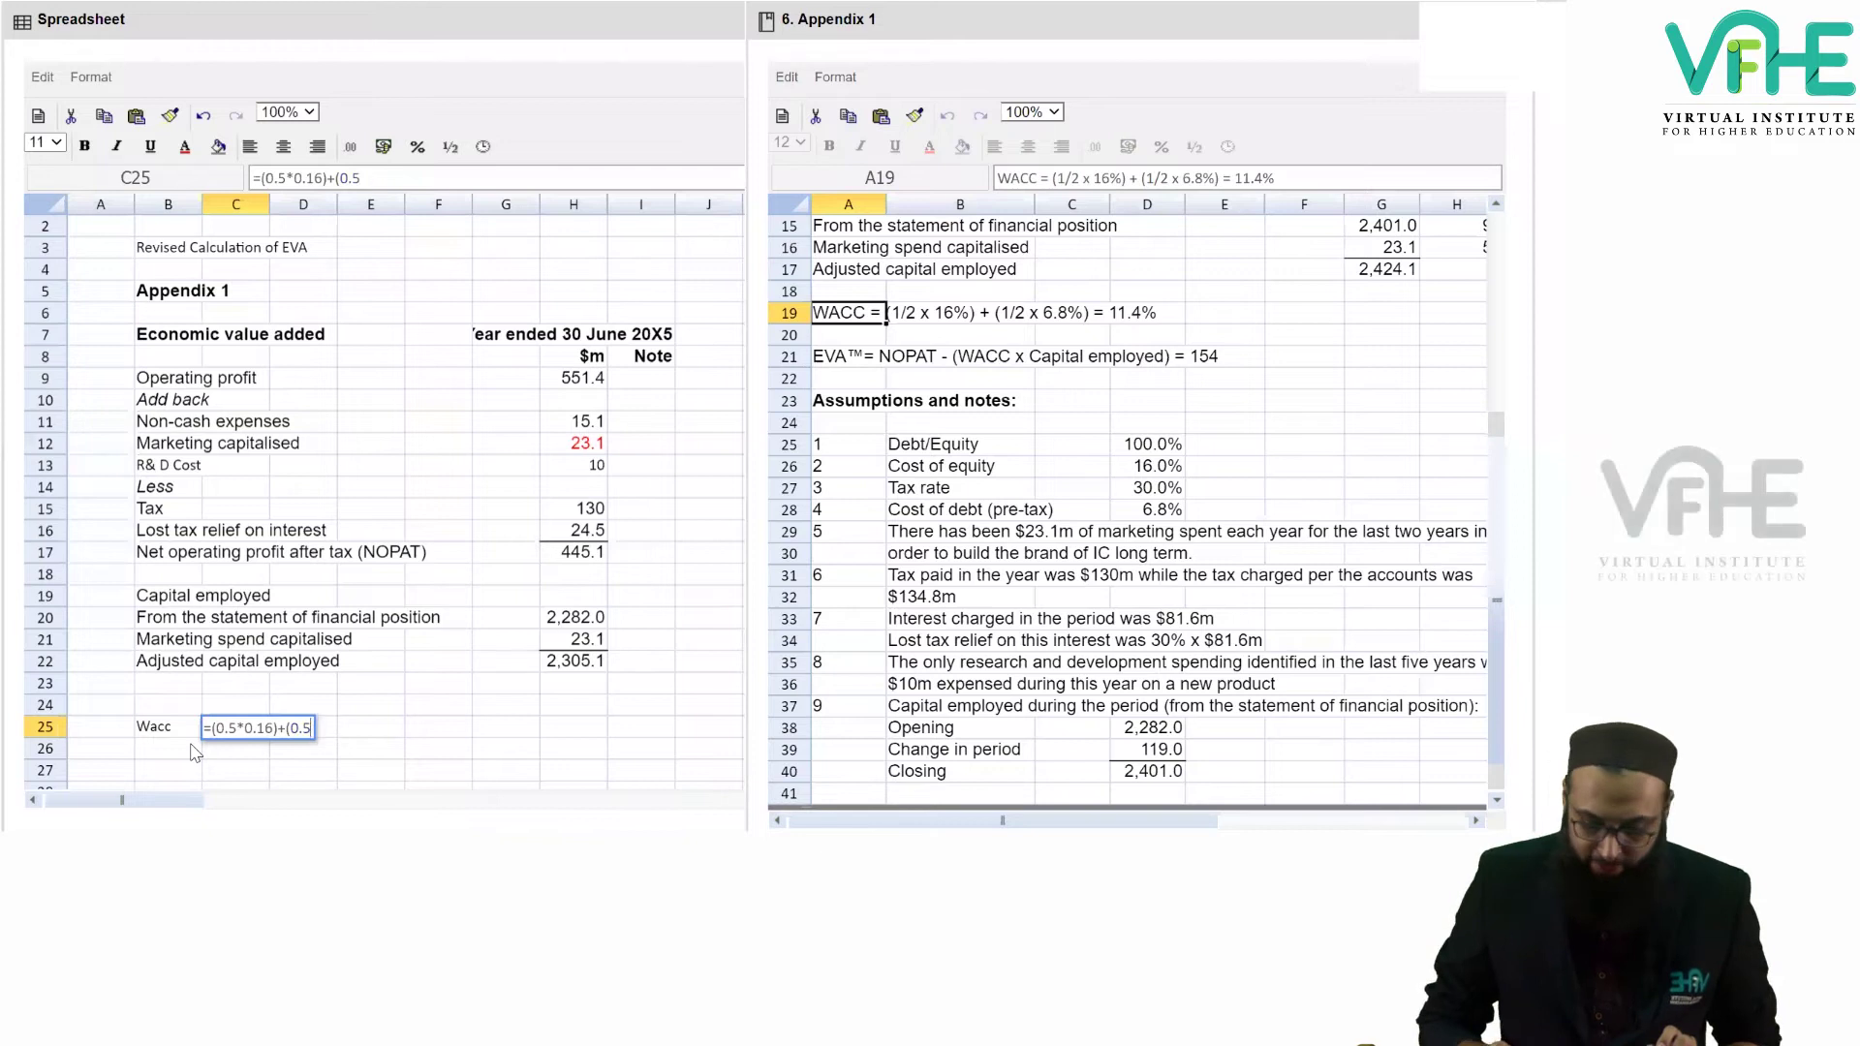
pyautogui.write('*')
pyautogui.write('0.')
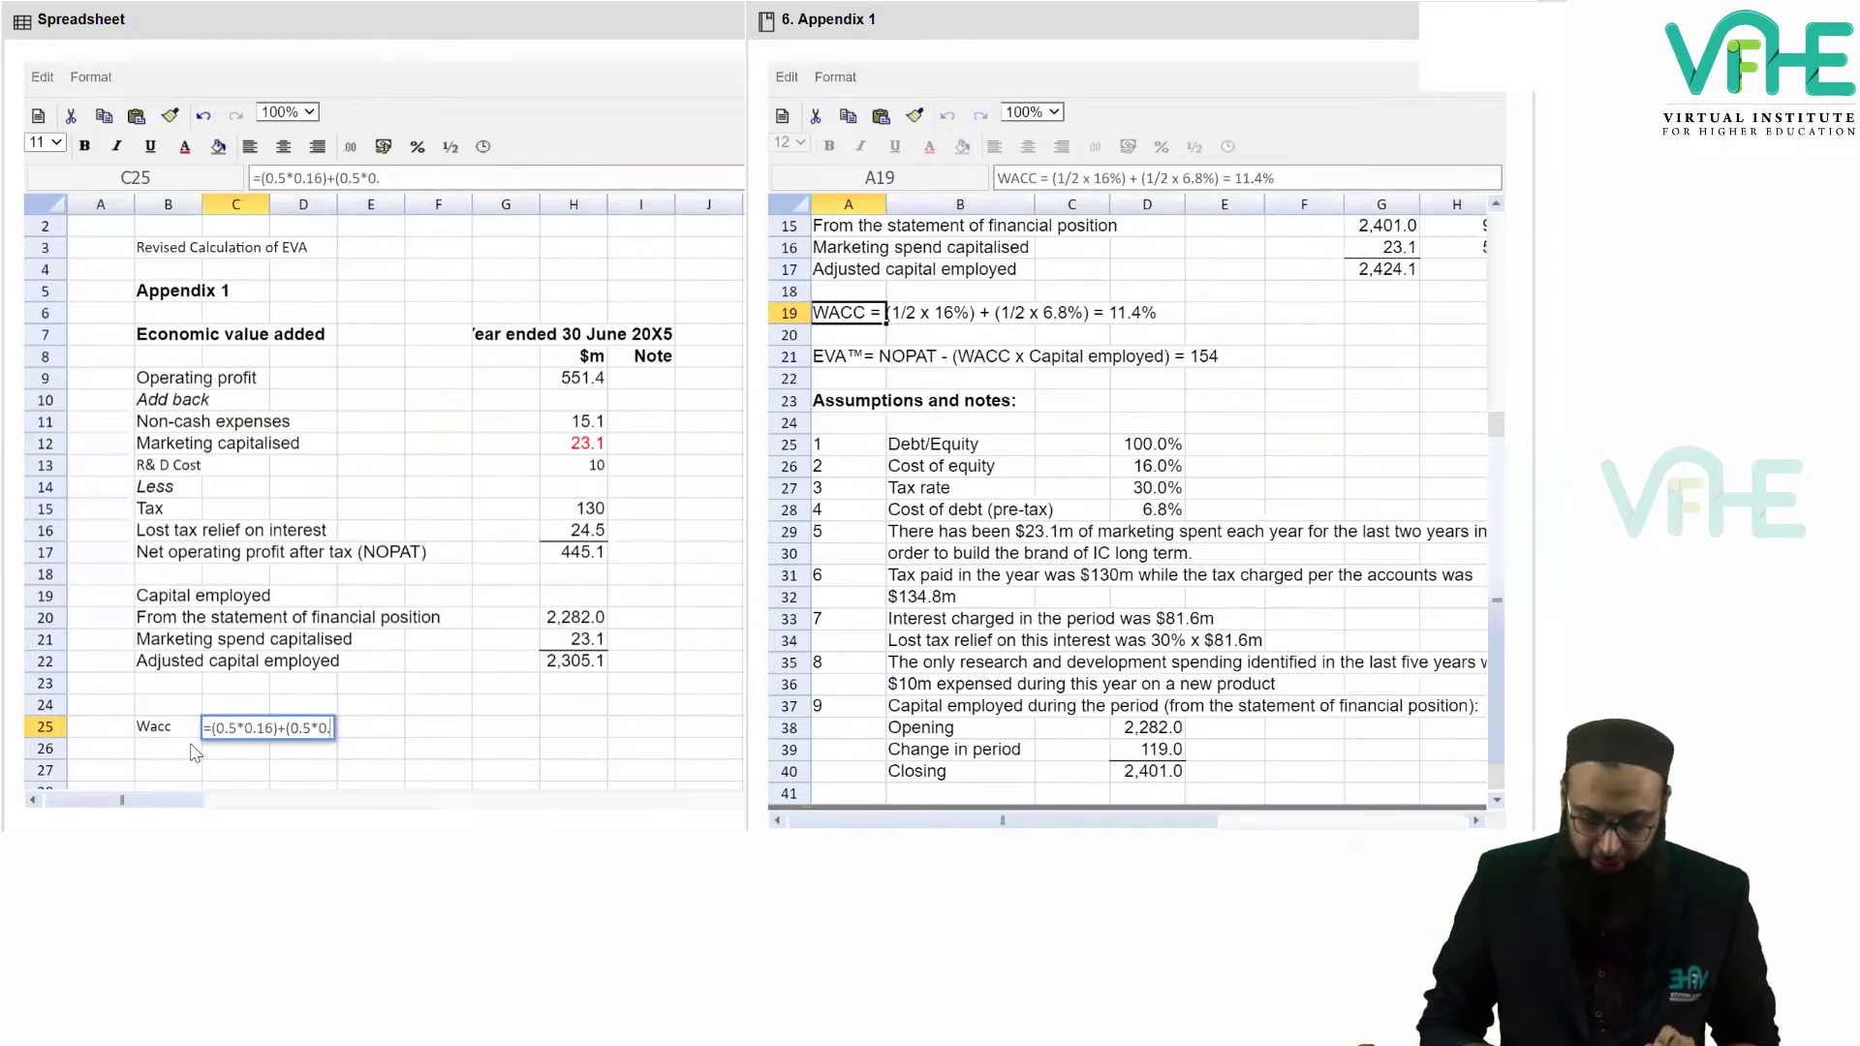
pyautogui.write('068*')
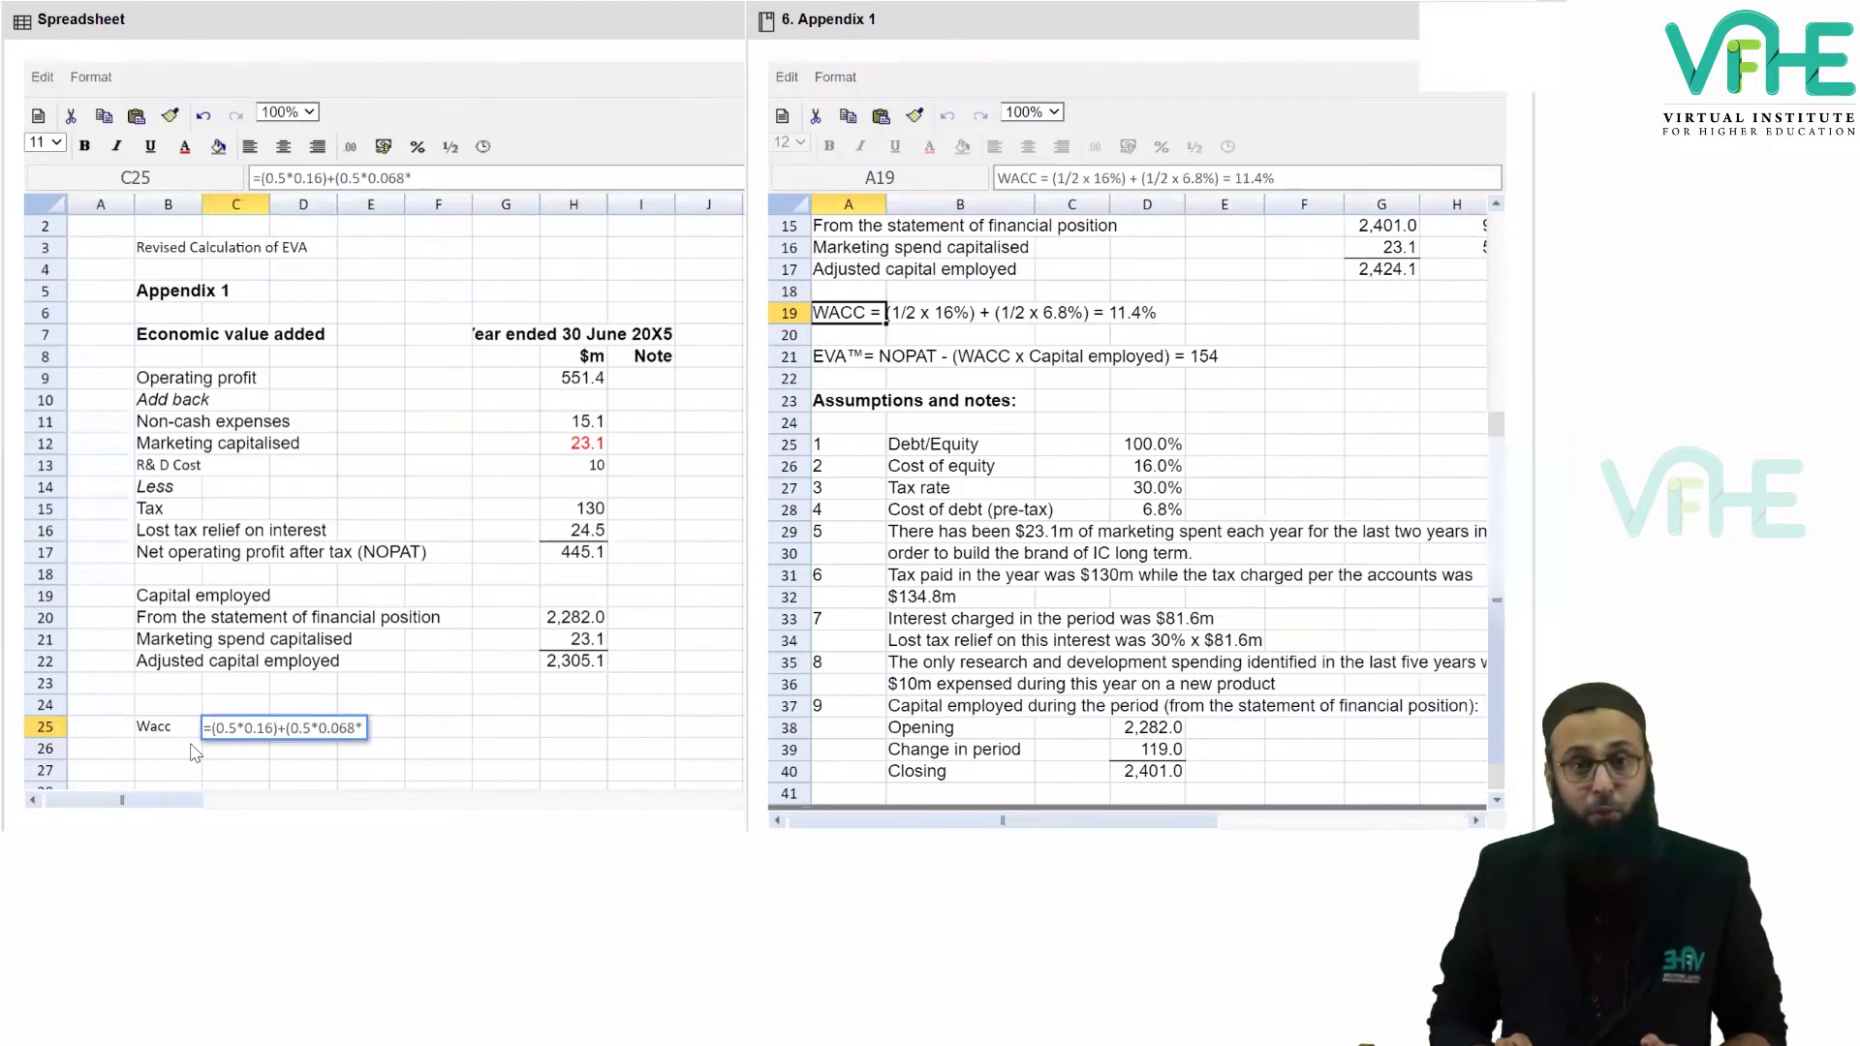
pyautogui.write('0.7)')
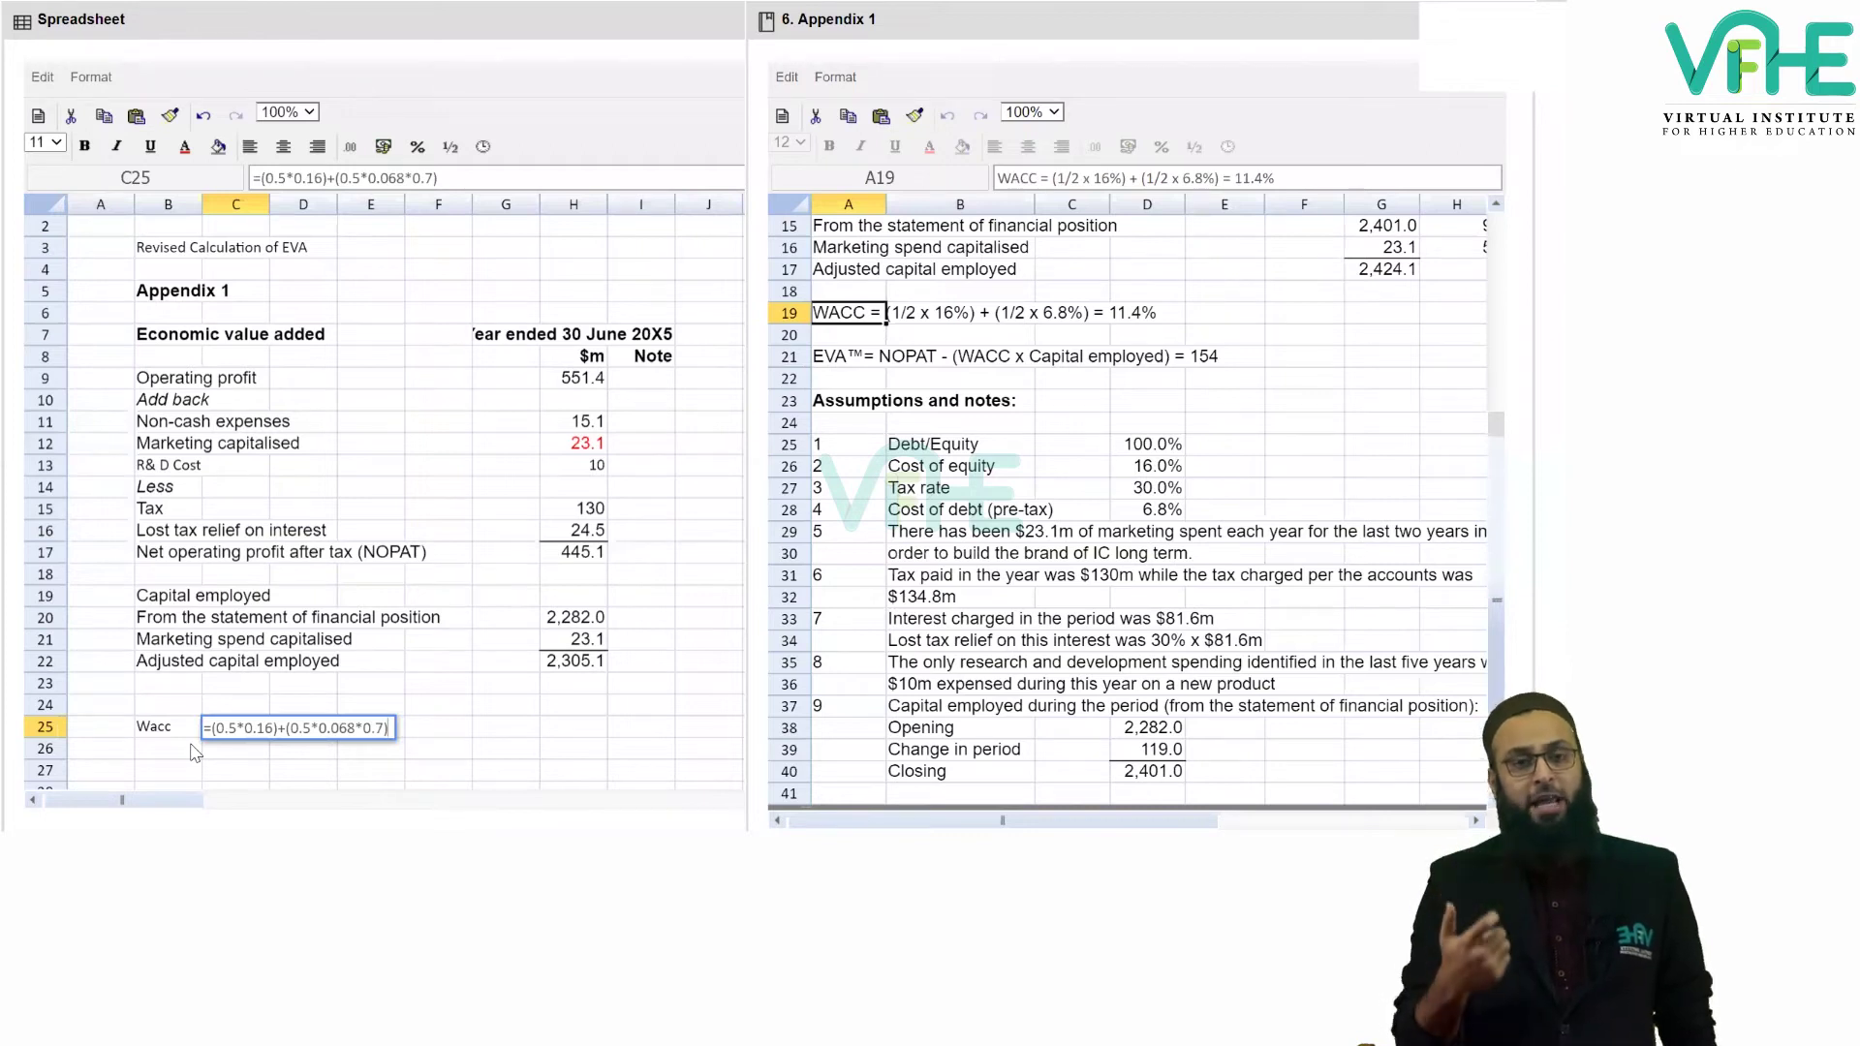
pyautogui.press('Return')
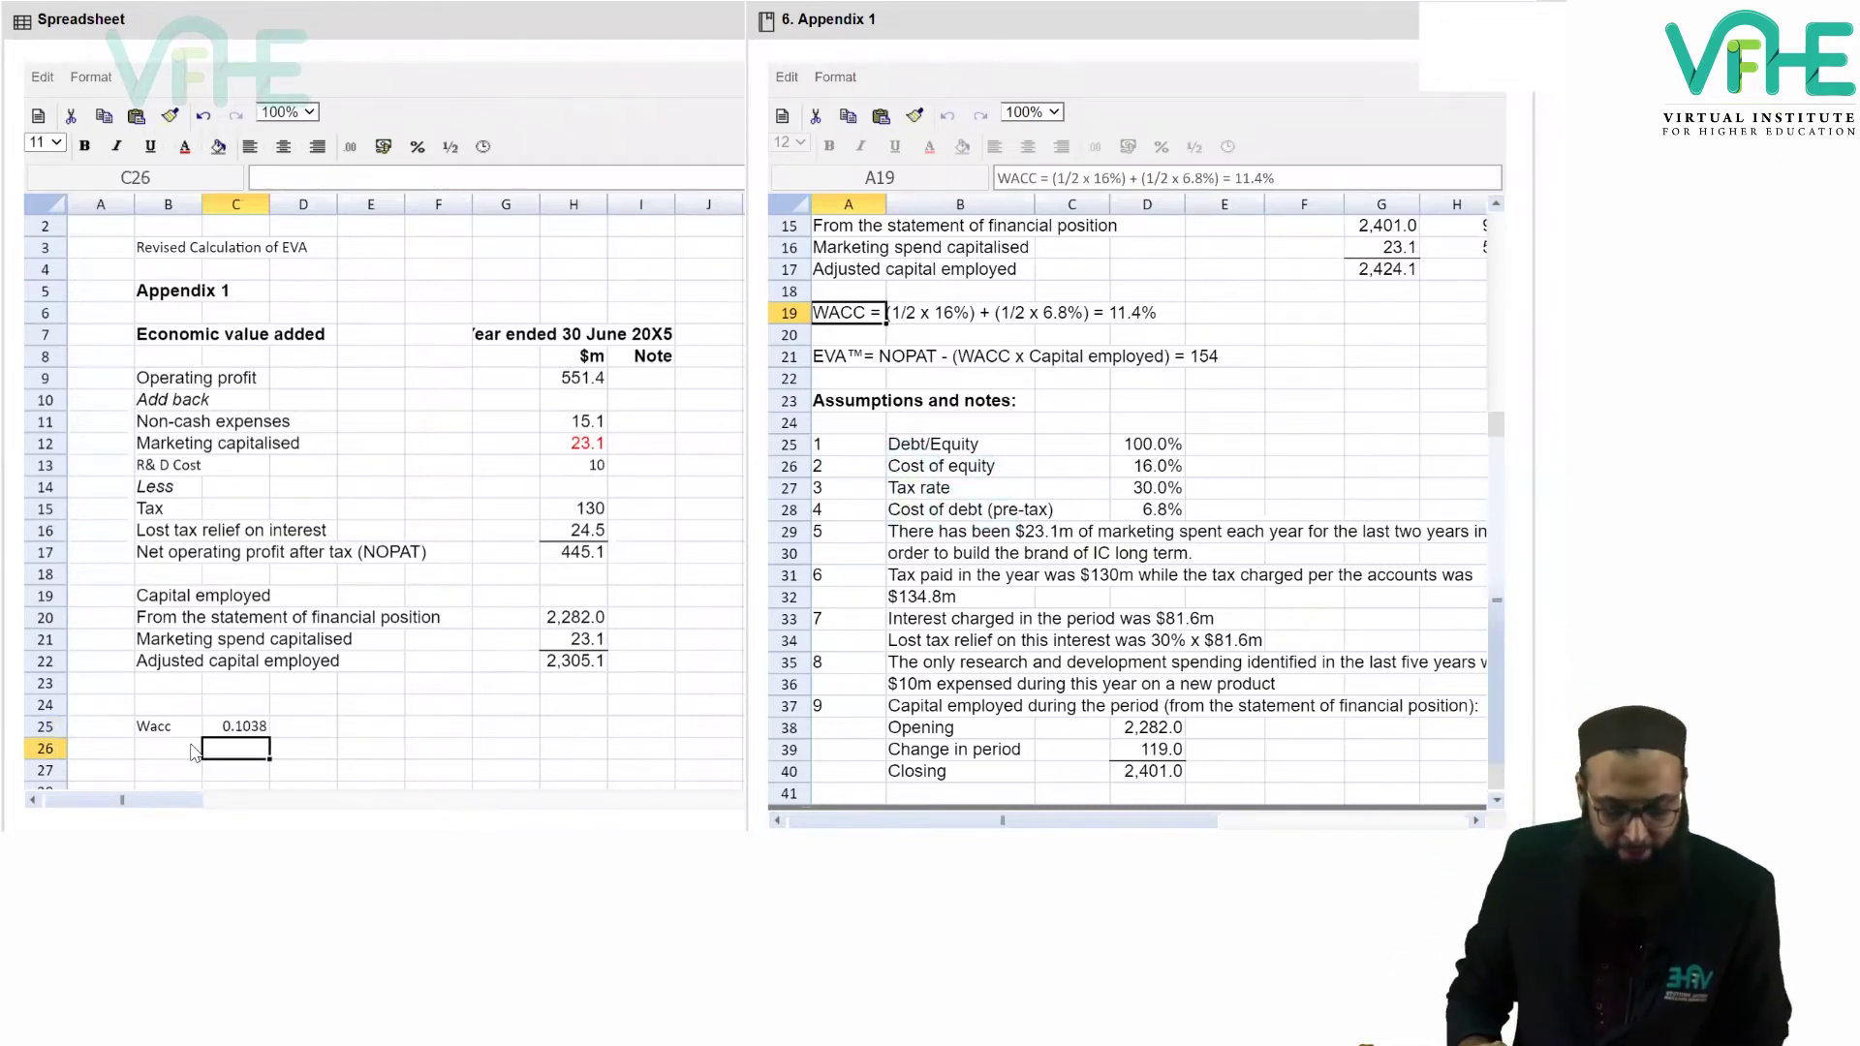
# Format the WACC result in C25 as a percentage with no decimals (0%).
pyautogui.press('Up')
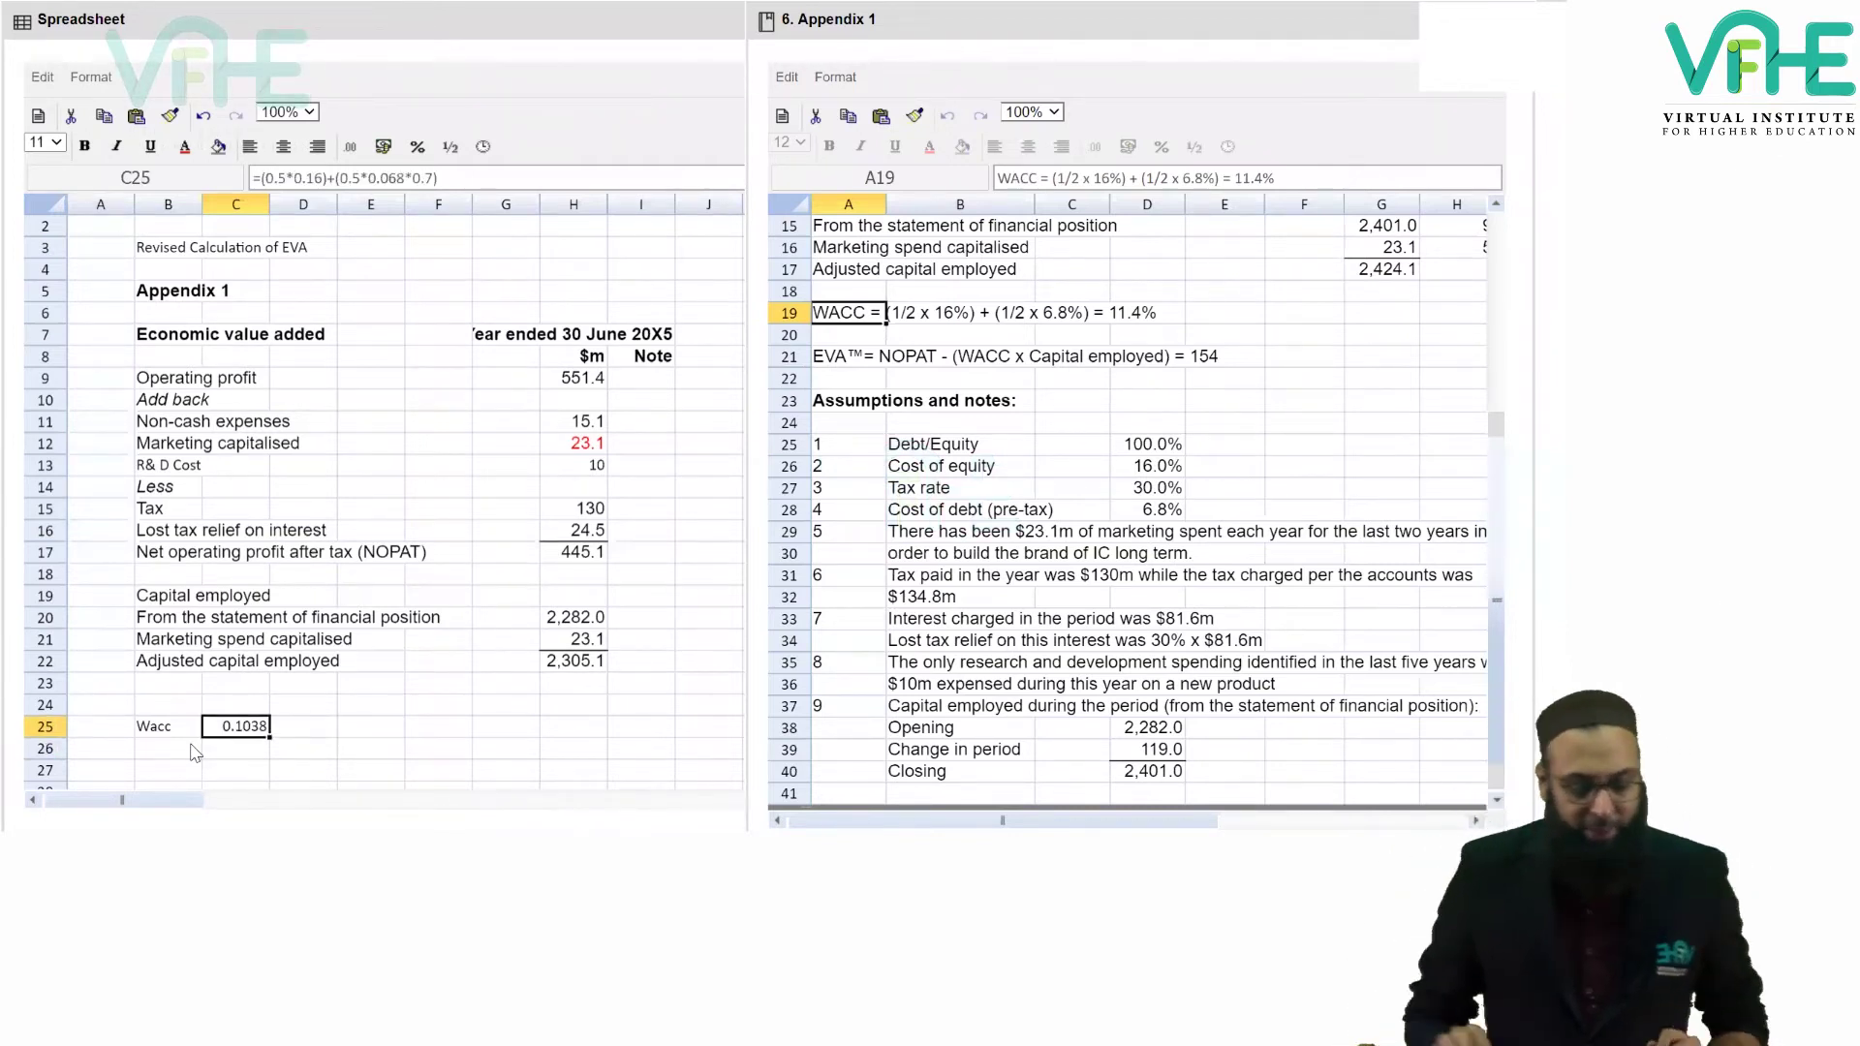
pyautogui.click(417, 148)
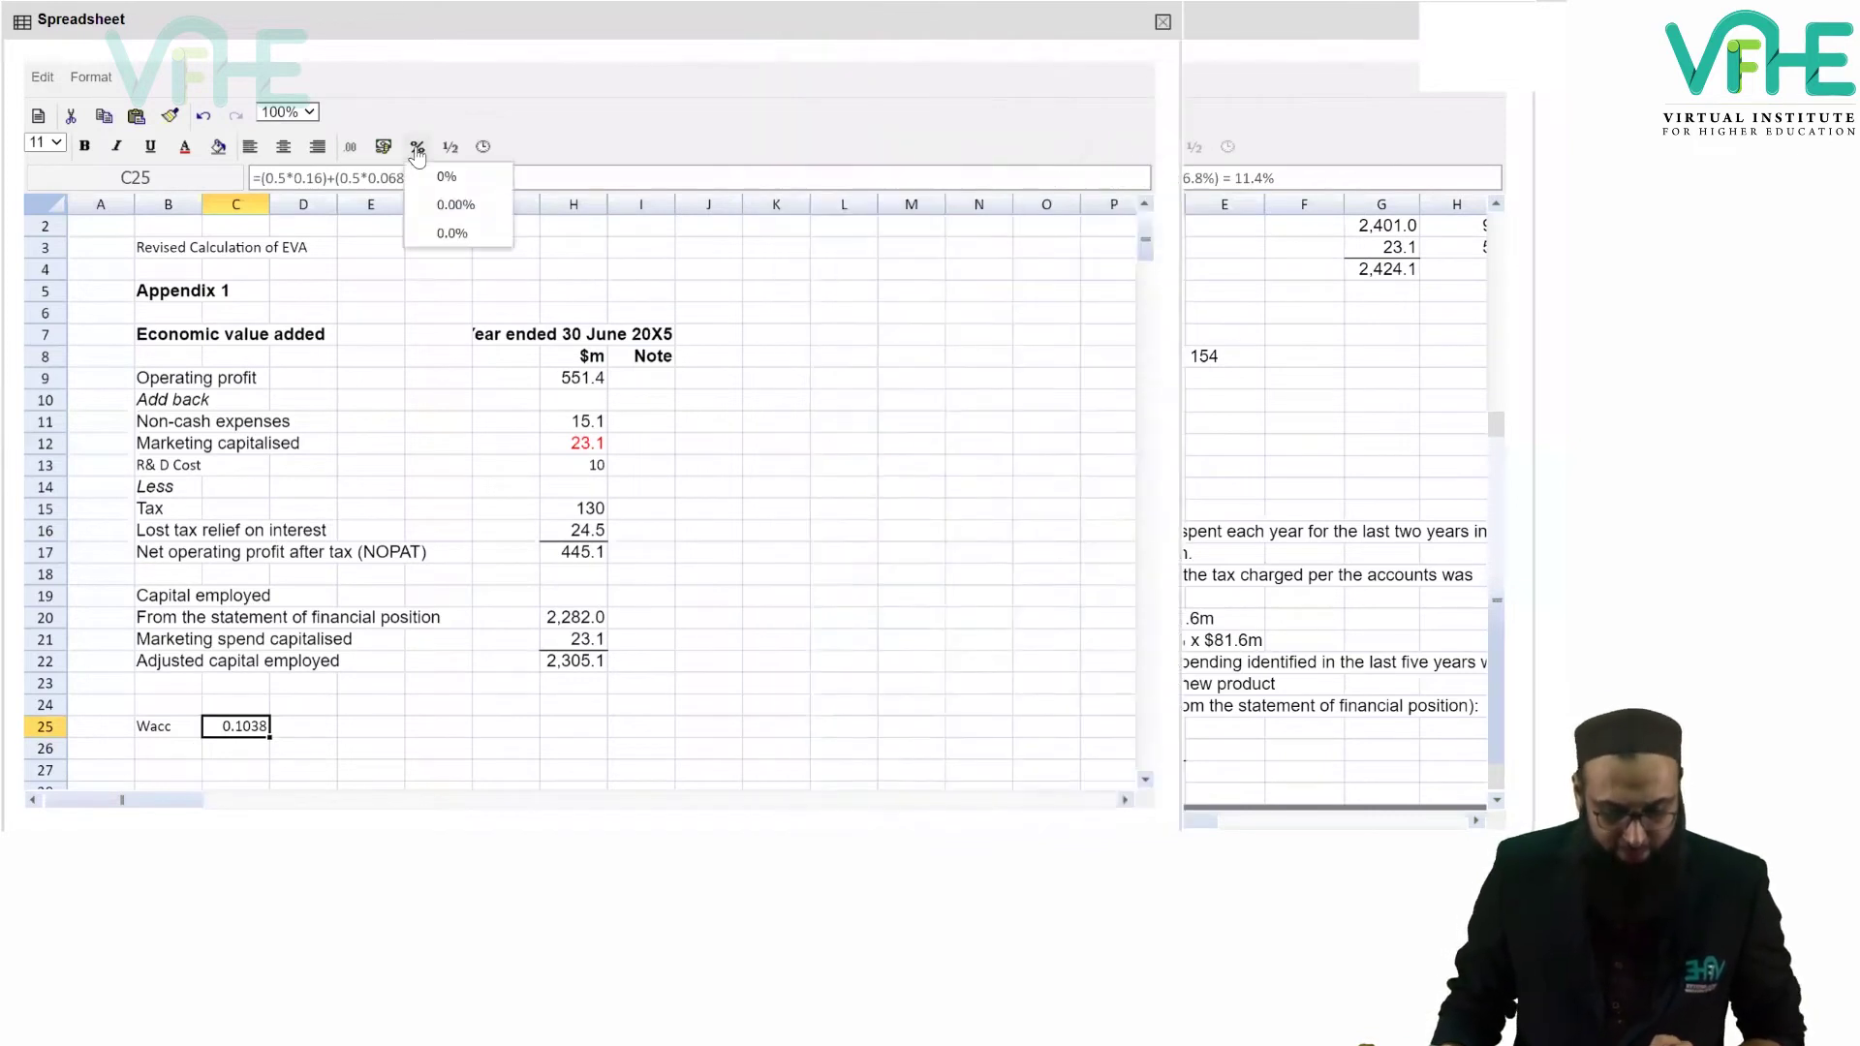
pyautogui.click(417, 148)
pyautogui.click(417, 148)
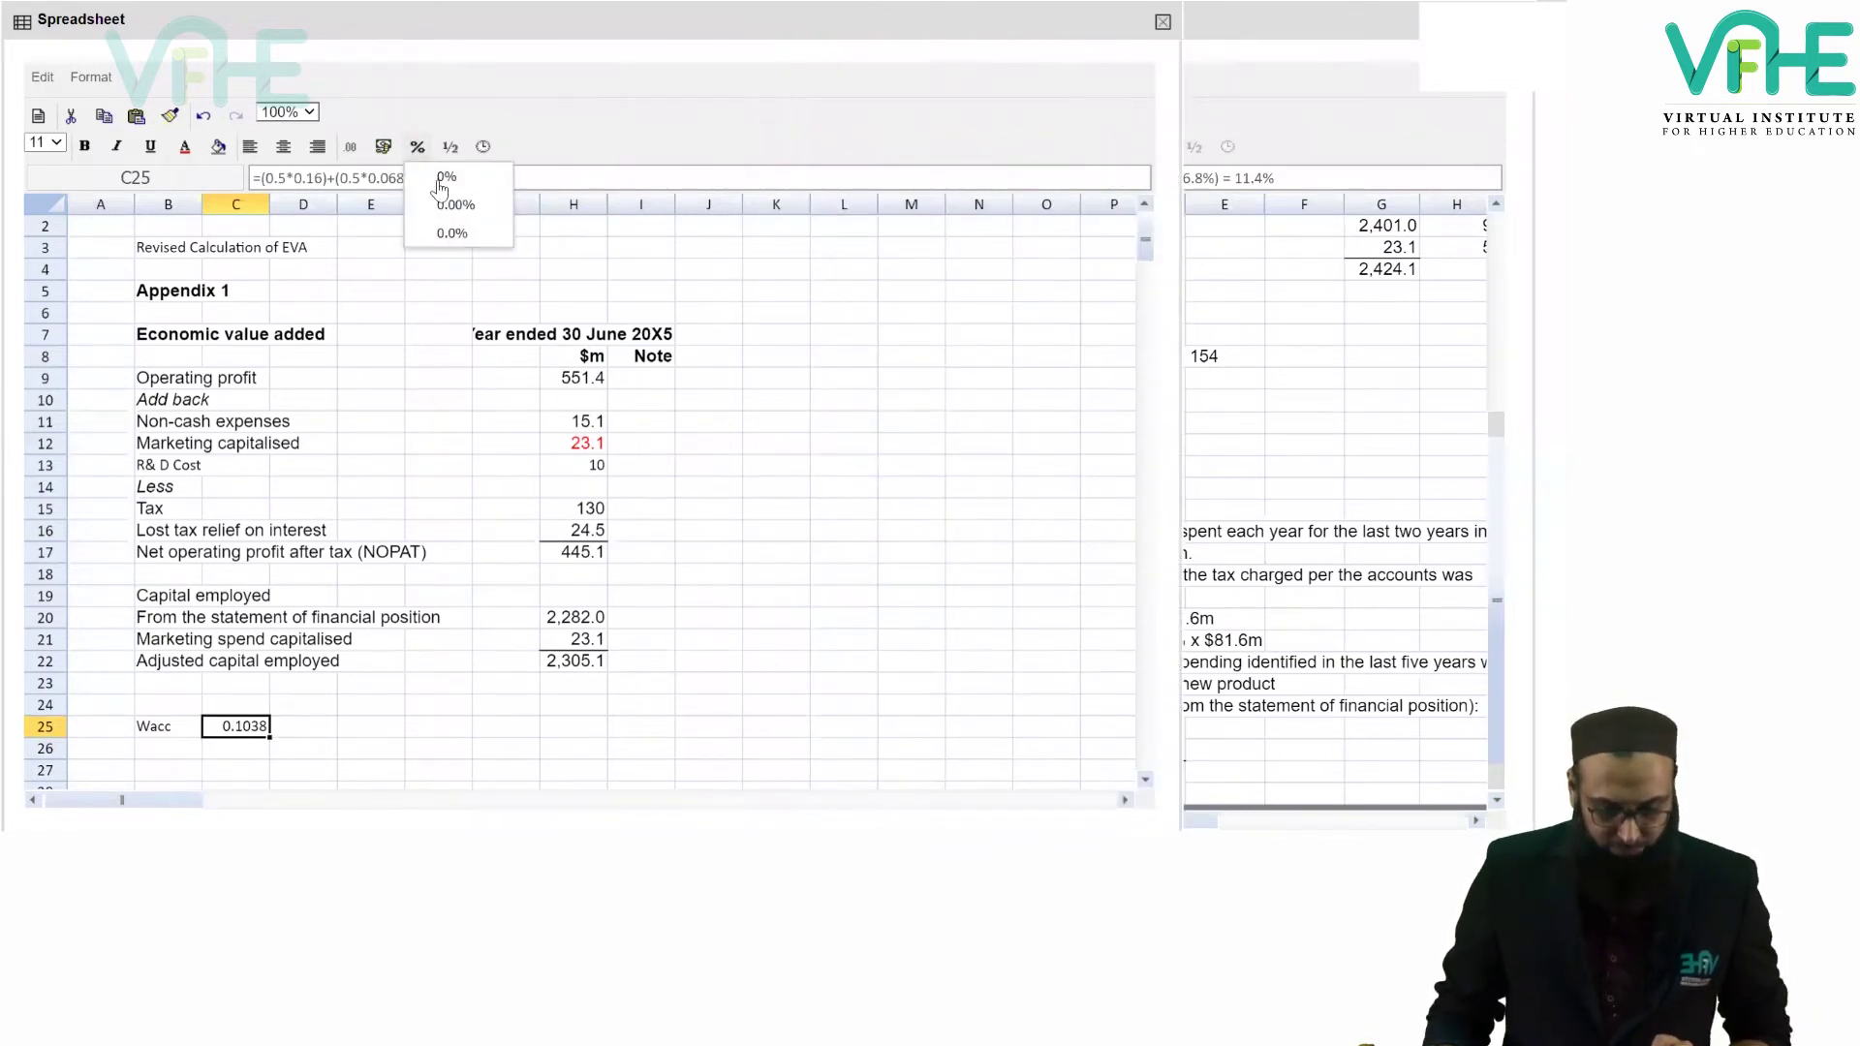
pyautogui.click(447, 176)
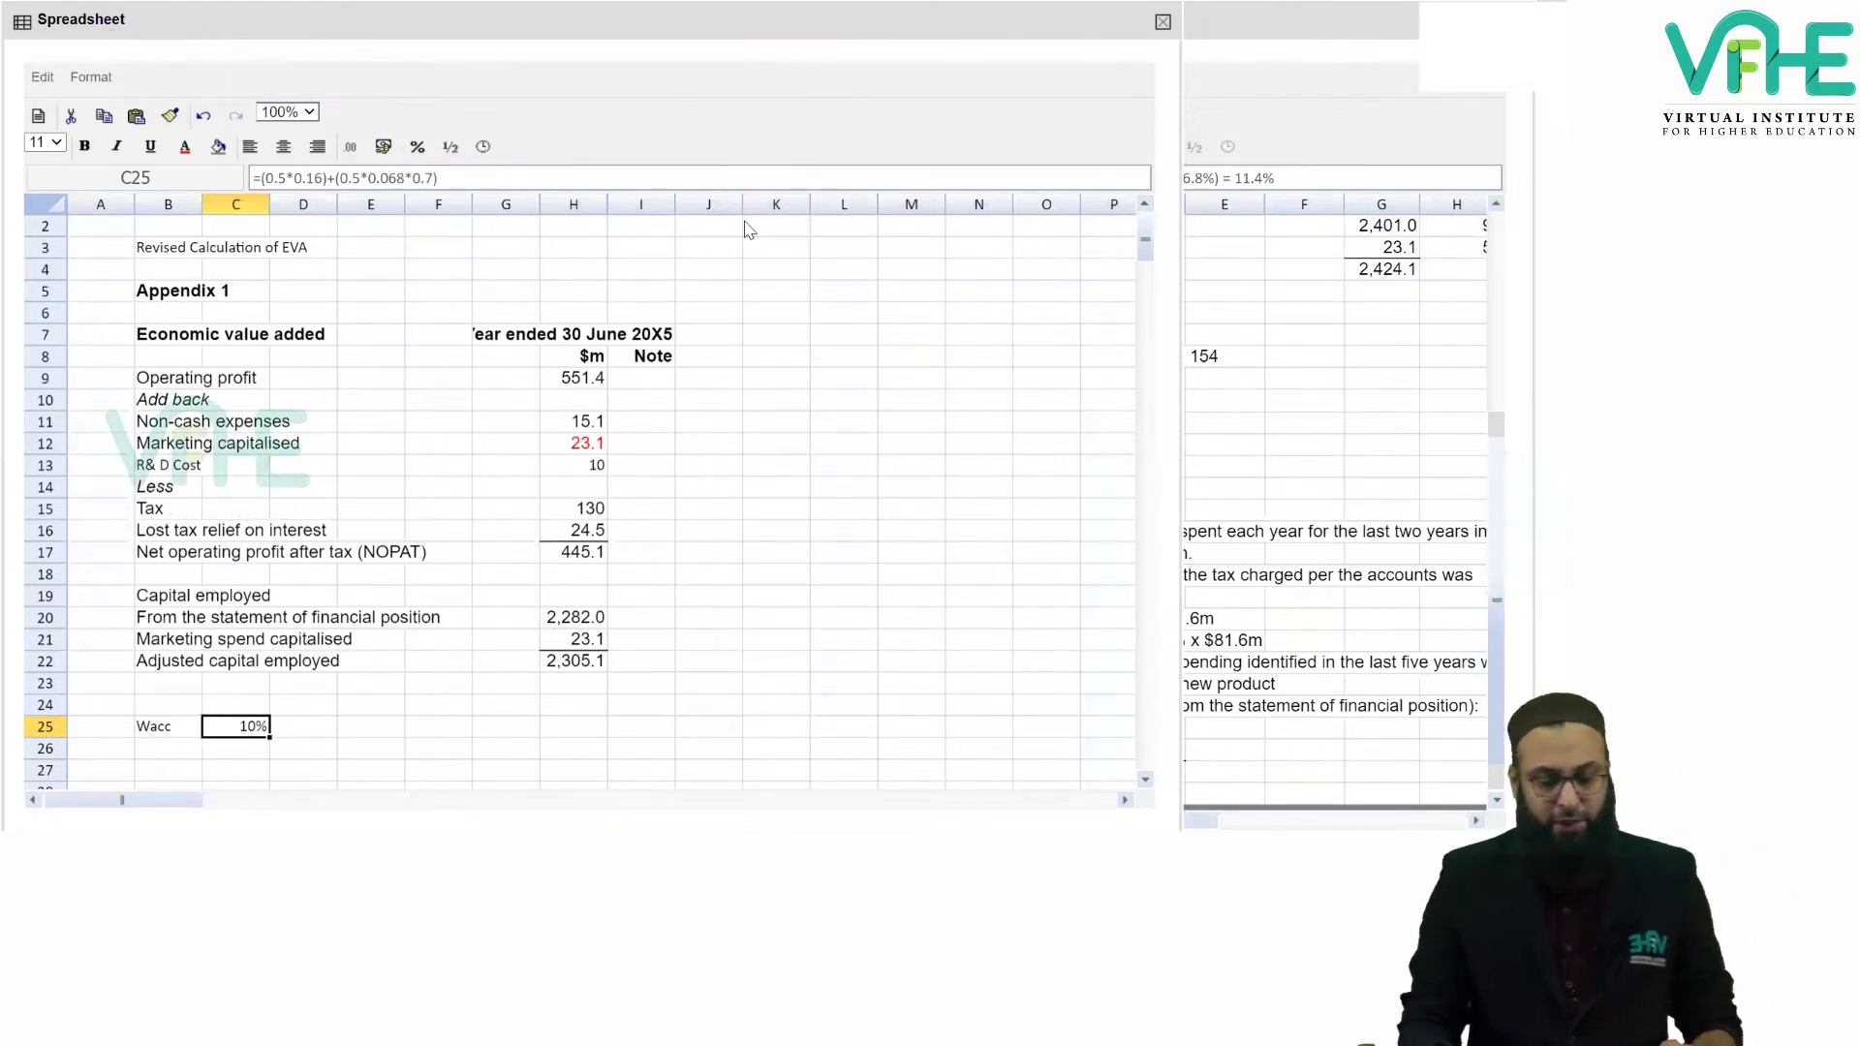
# Bring Appendix 1 back into view, label cell B27 EVA and review the WACC formula in C25.
pyautogui.click(1235, 17)
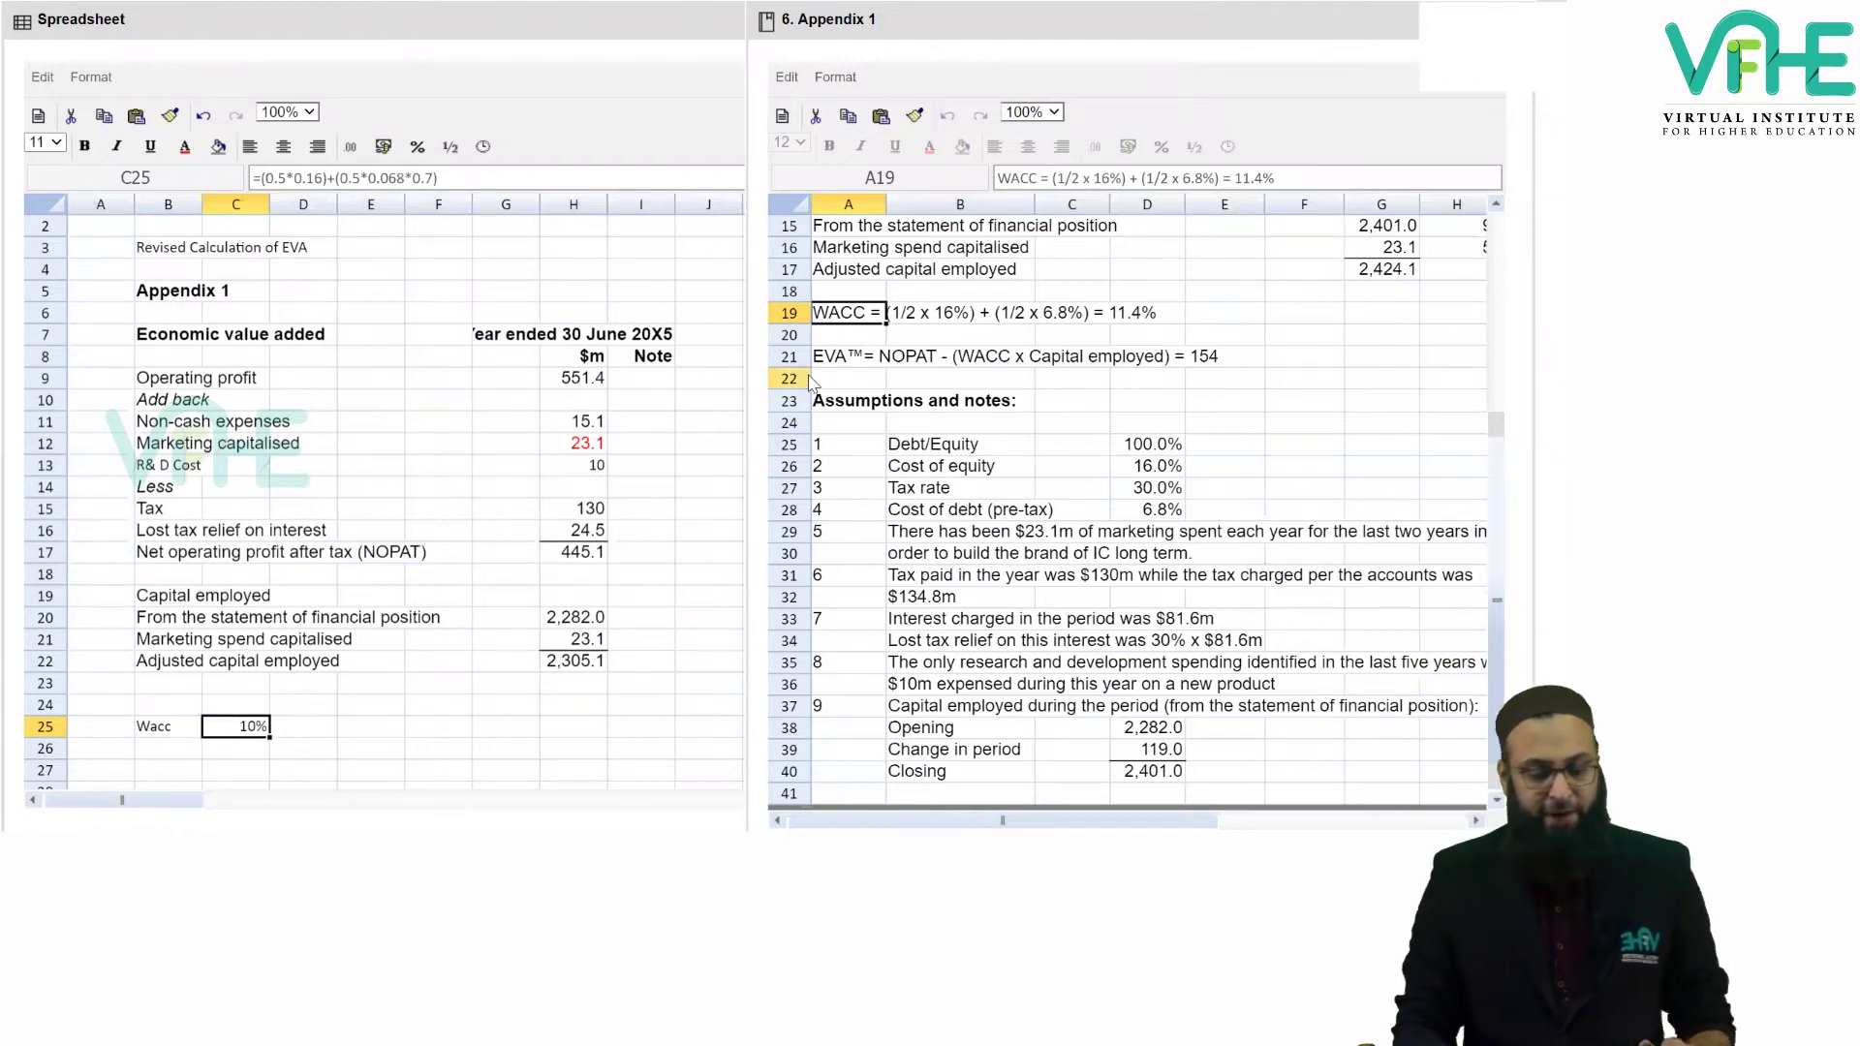
pyautogui.click(180, 777)
pyautogui.write('EVA')
pyautogui.click(237, 727)
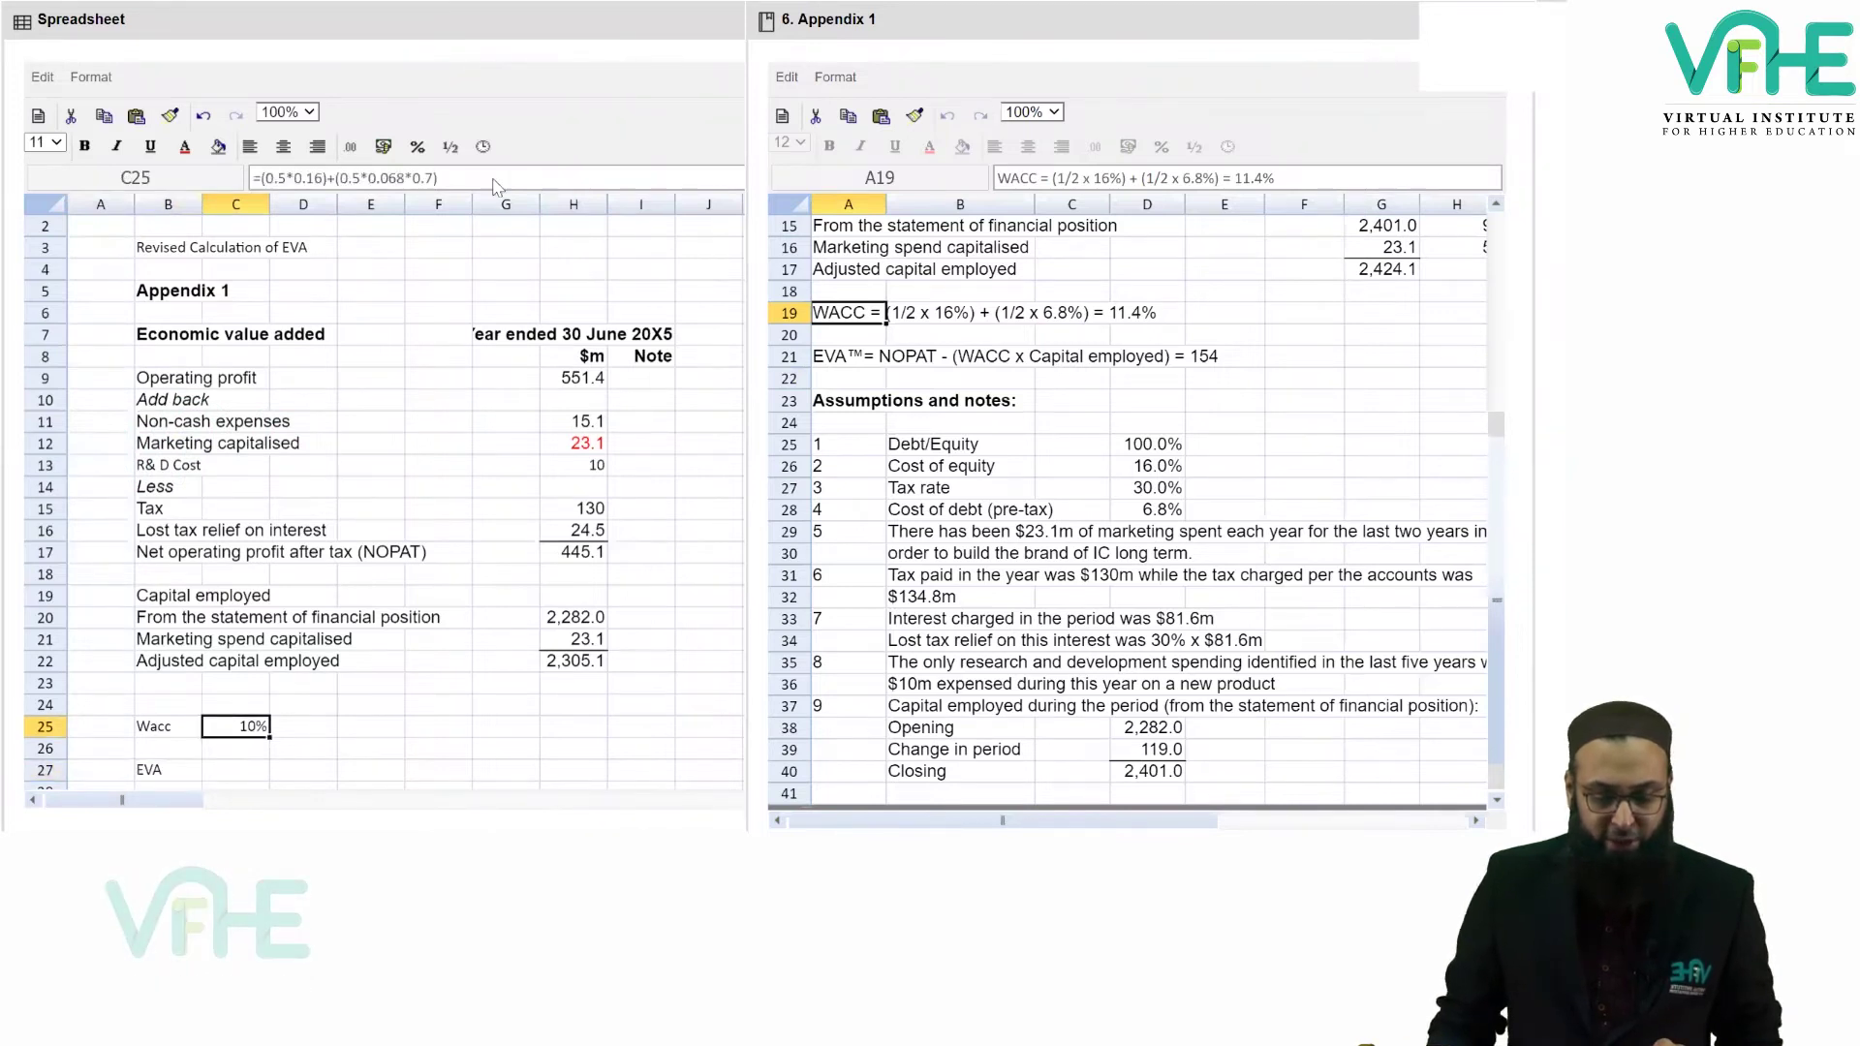
pyautogui.moveTo(496, 180); pyautogui.dragTo(237, 194)
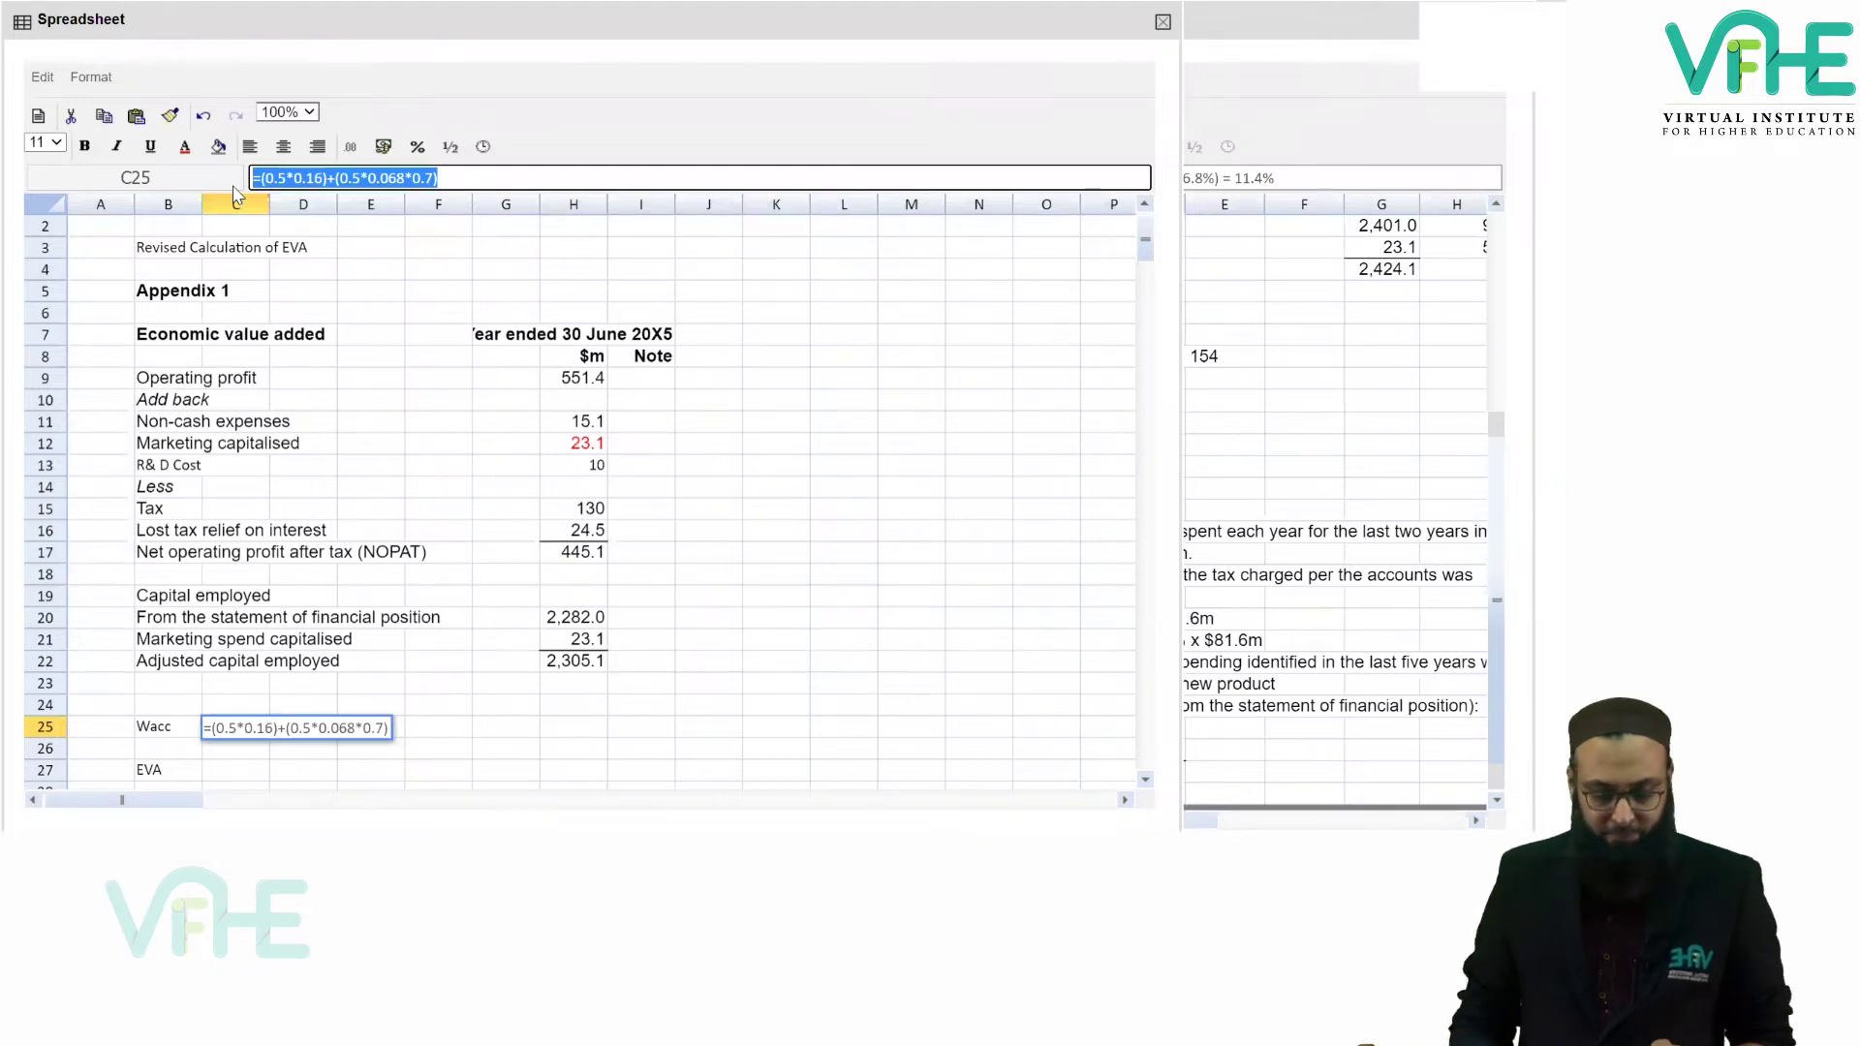
pyautogui.press('Return')
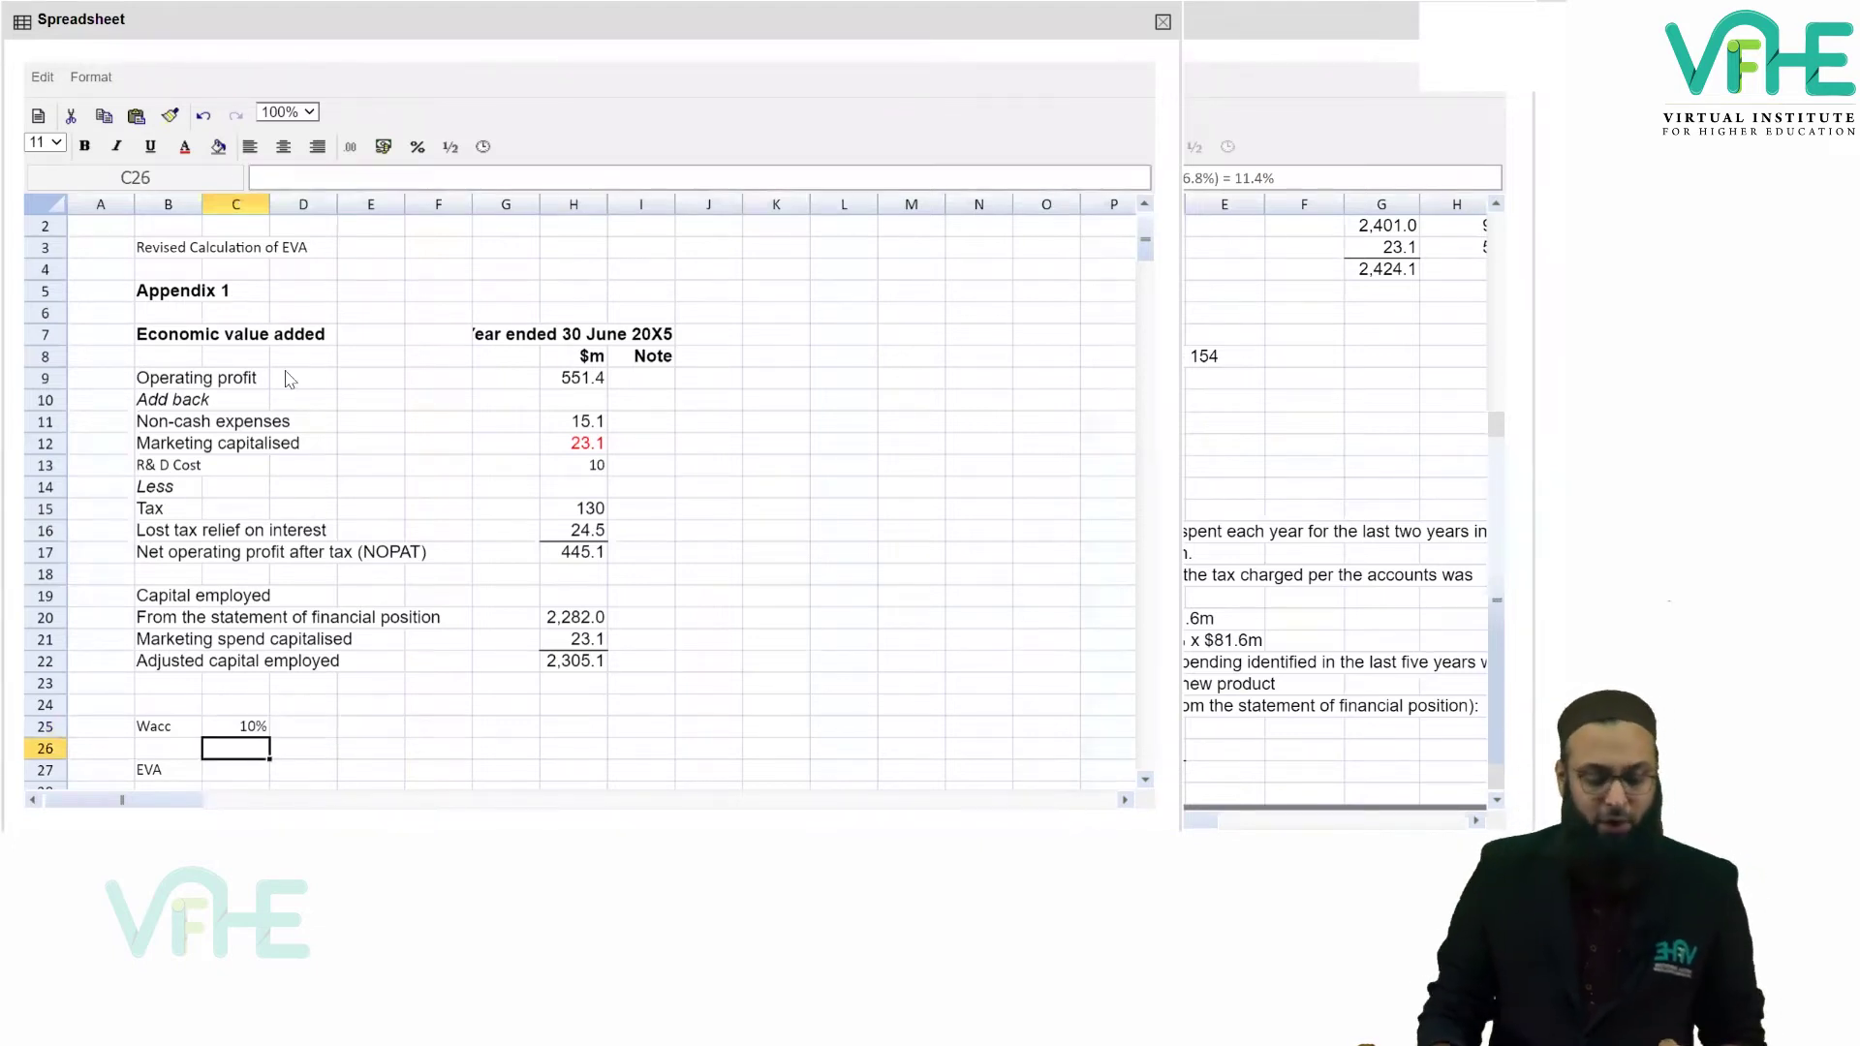
# Label C27 Nopat and link D27 to the net operating profit after tax with =H17.
pyautogui.scroll(-2, 301, 410)
pyautogui.press('Down')
pyautogui.click(1215, 29)
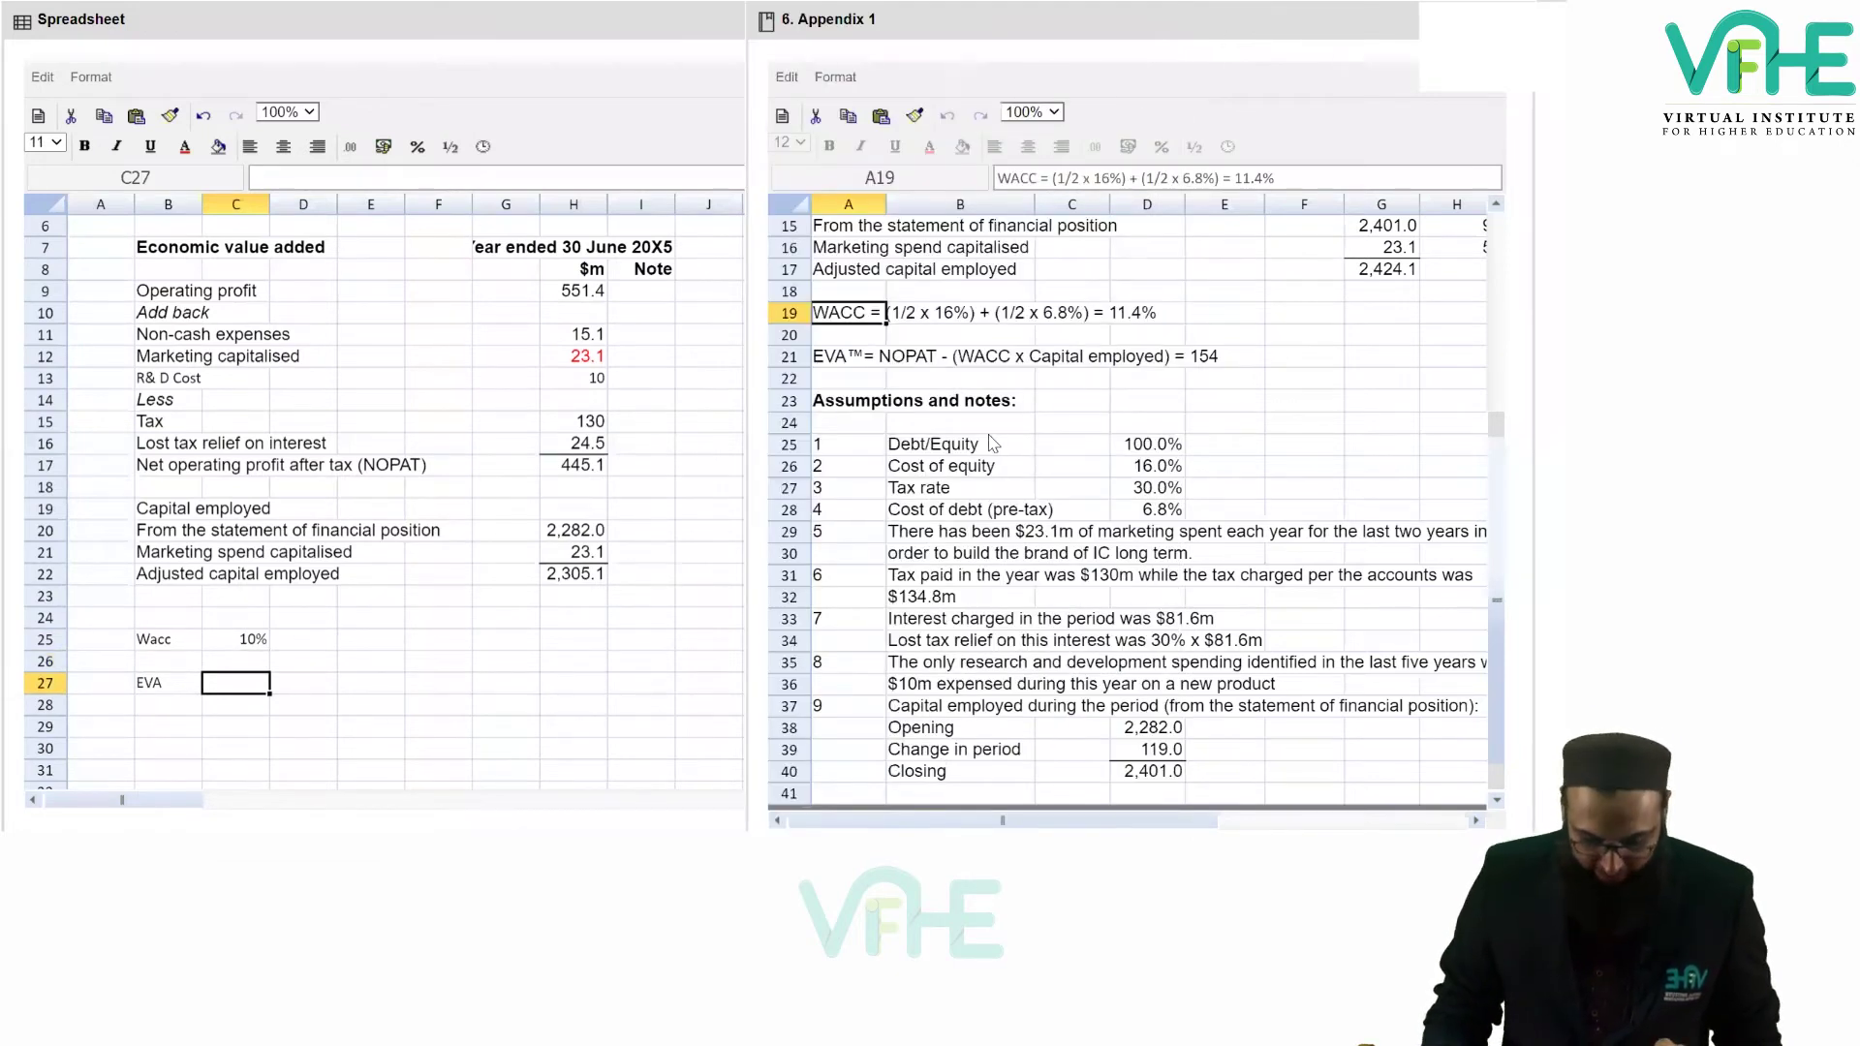
pyautogui.click(795, 648)
pyautogui.press('Return')
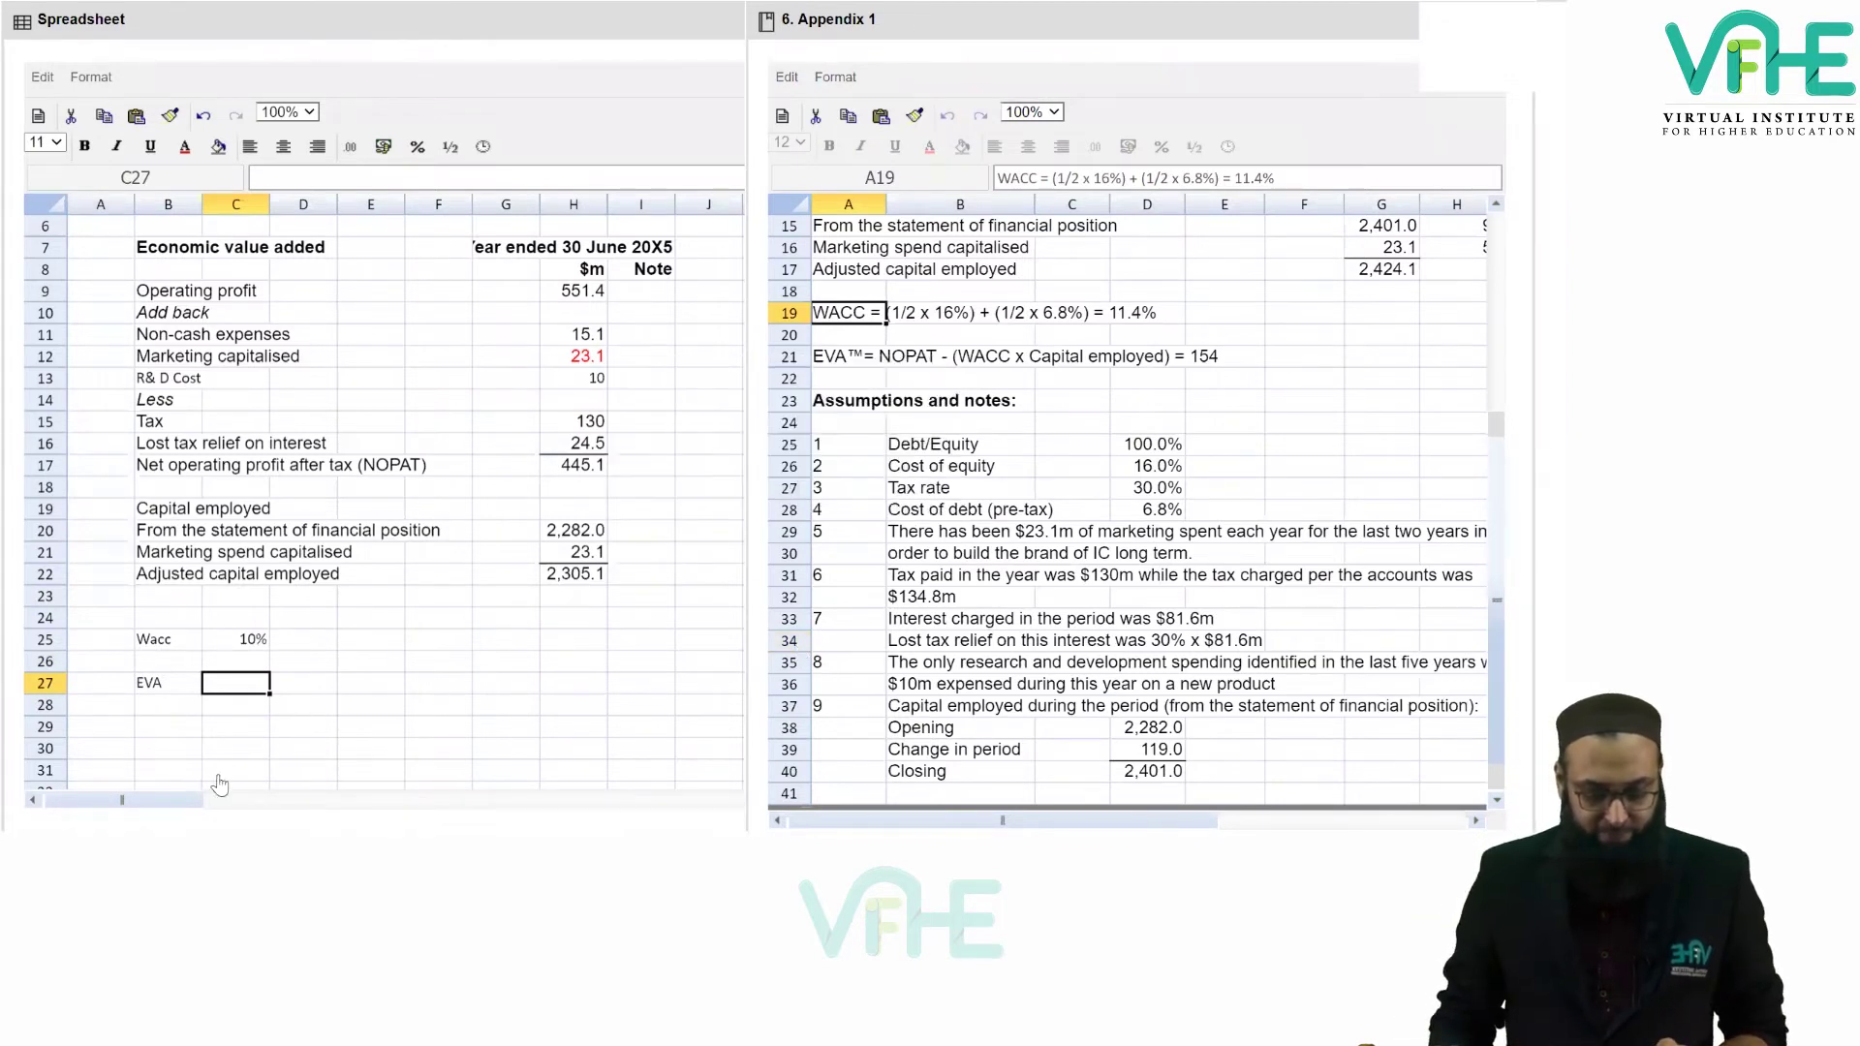
pyautogui.write('Np')
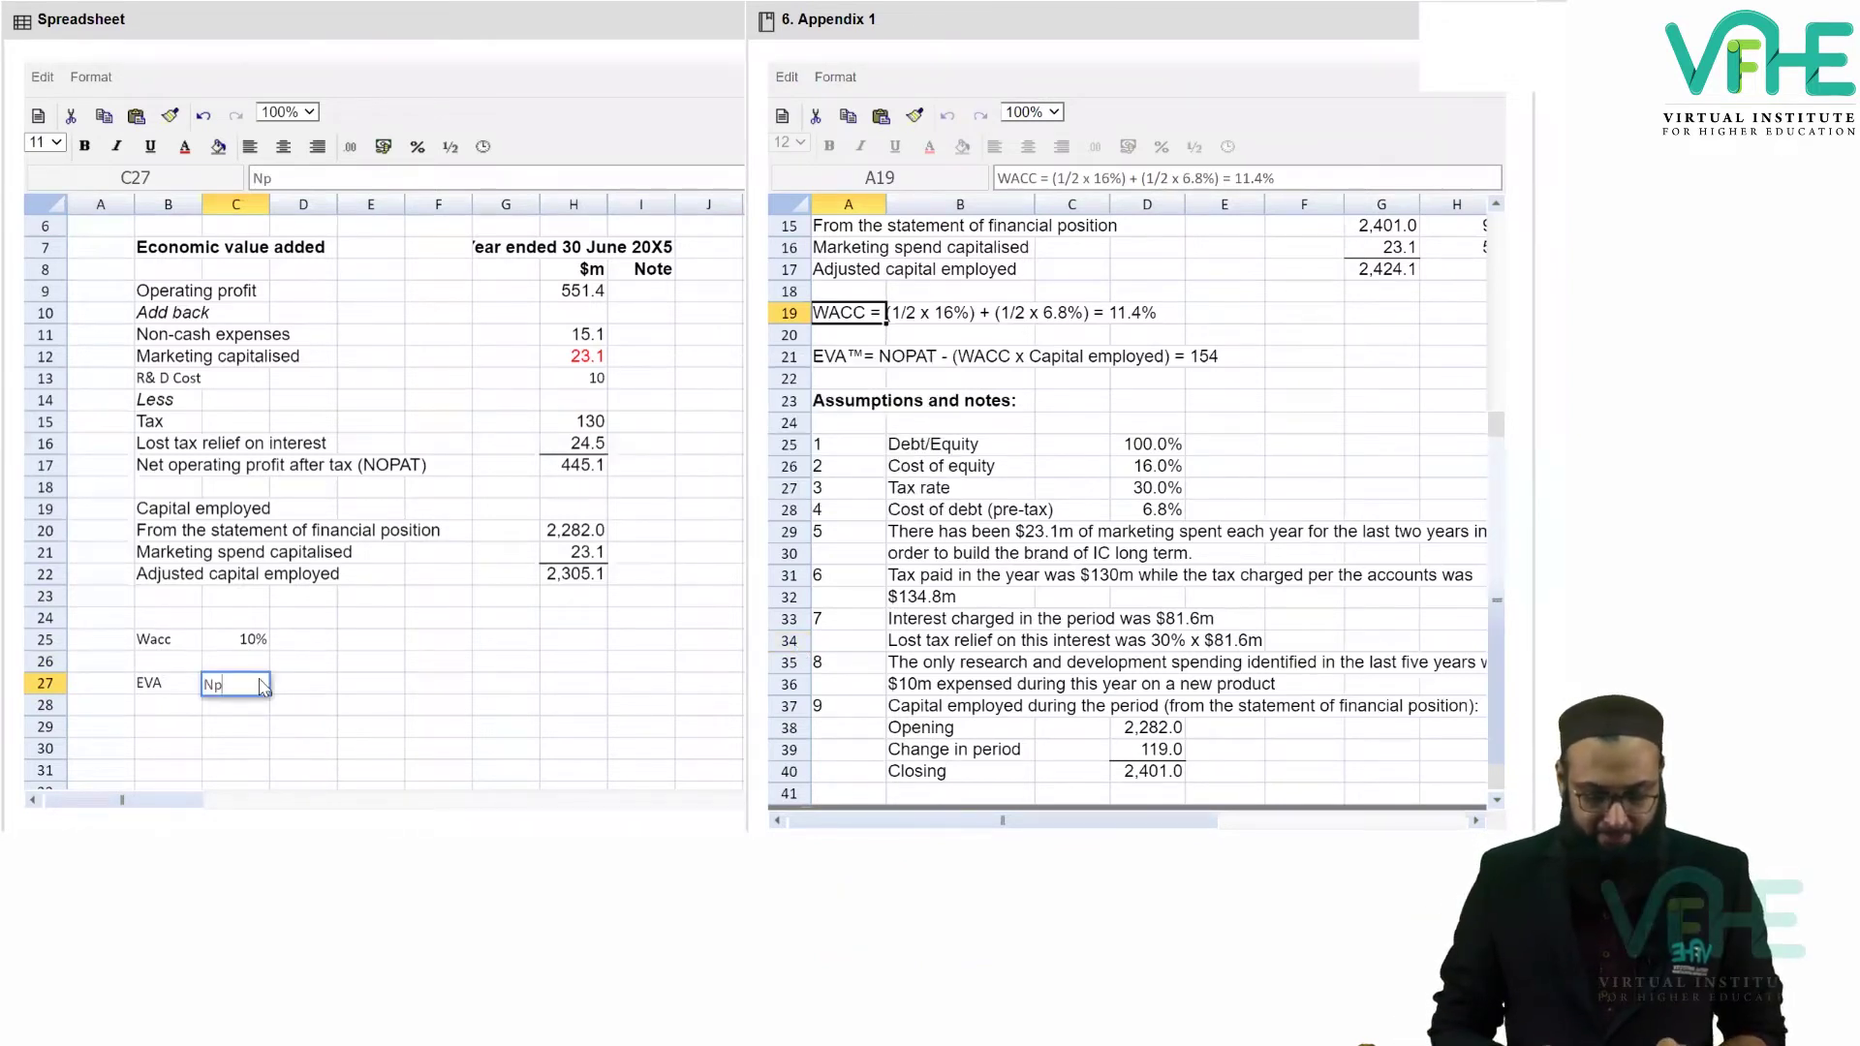
pyautogui.press('BackSpace')
pyautogui.write('opat')
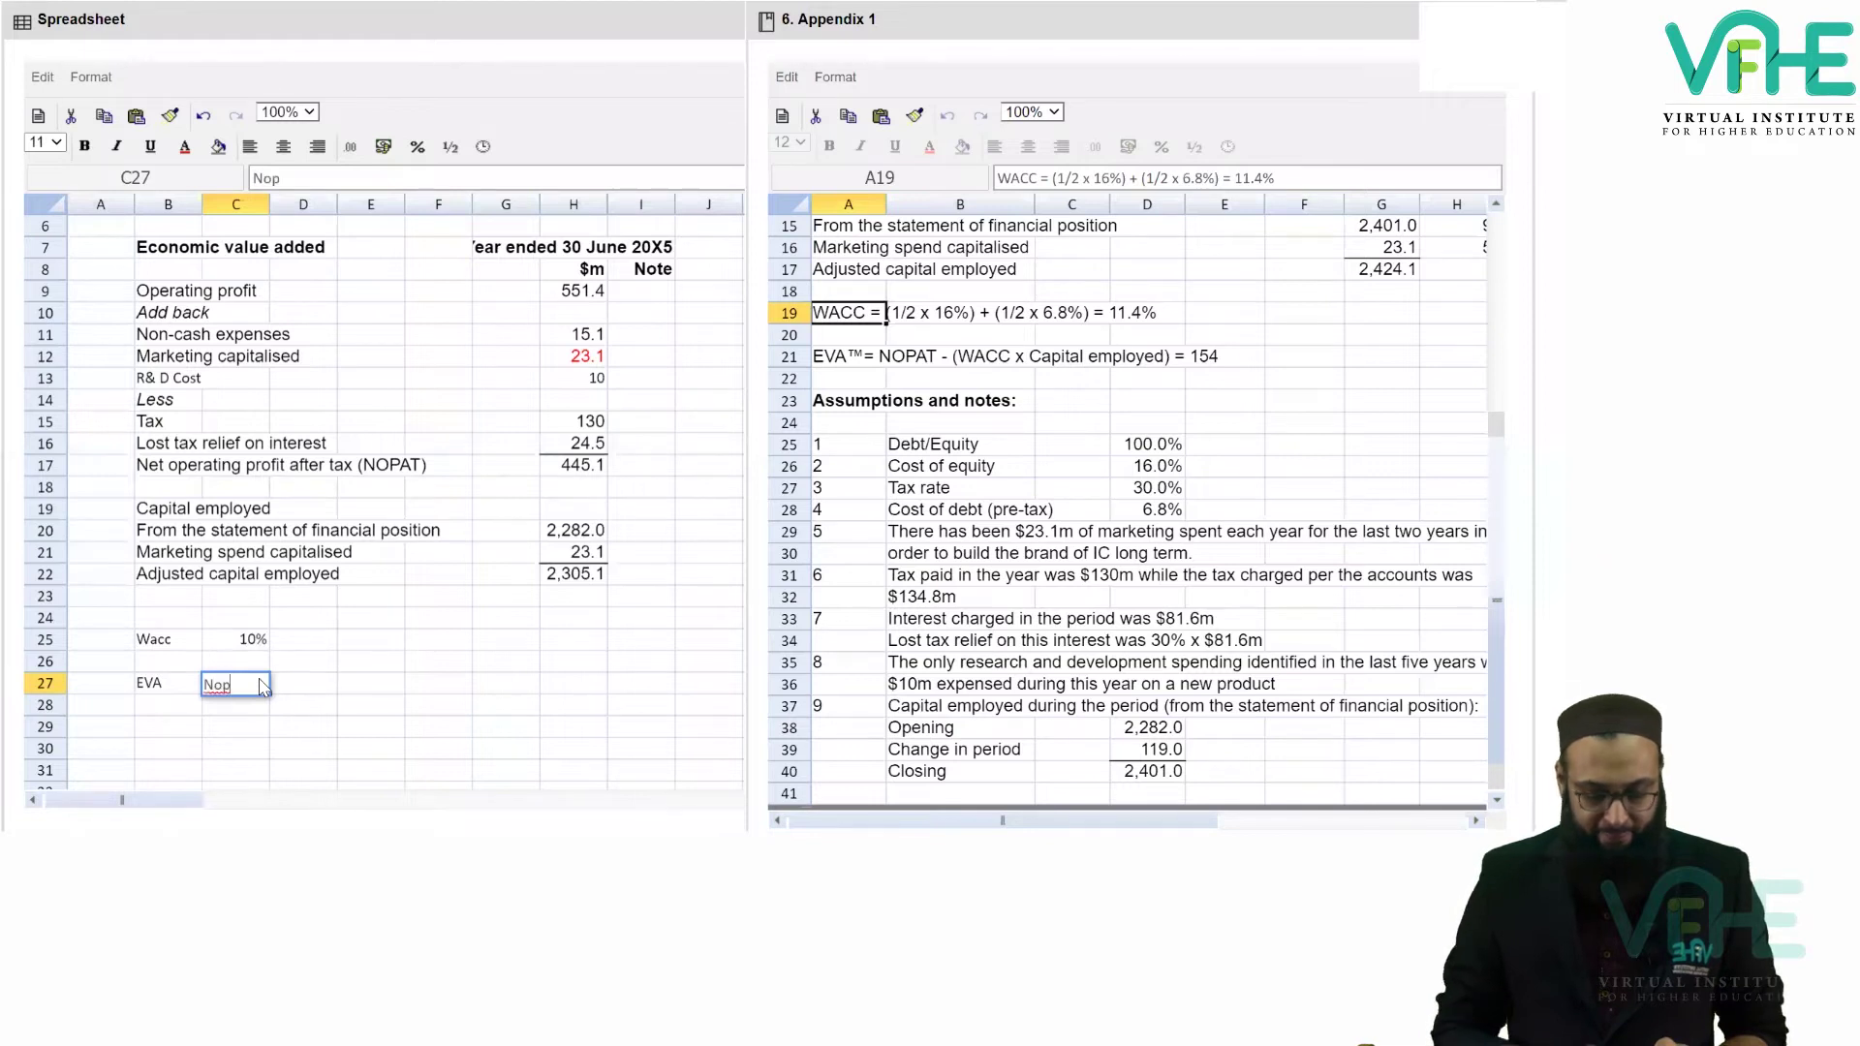
pyautogui.press('Tab')
pyautogui.write('=')
pyautogui.click(571, 466)
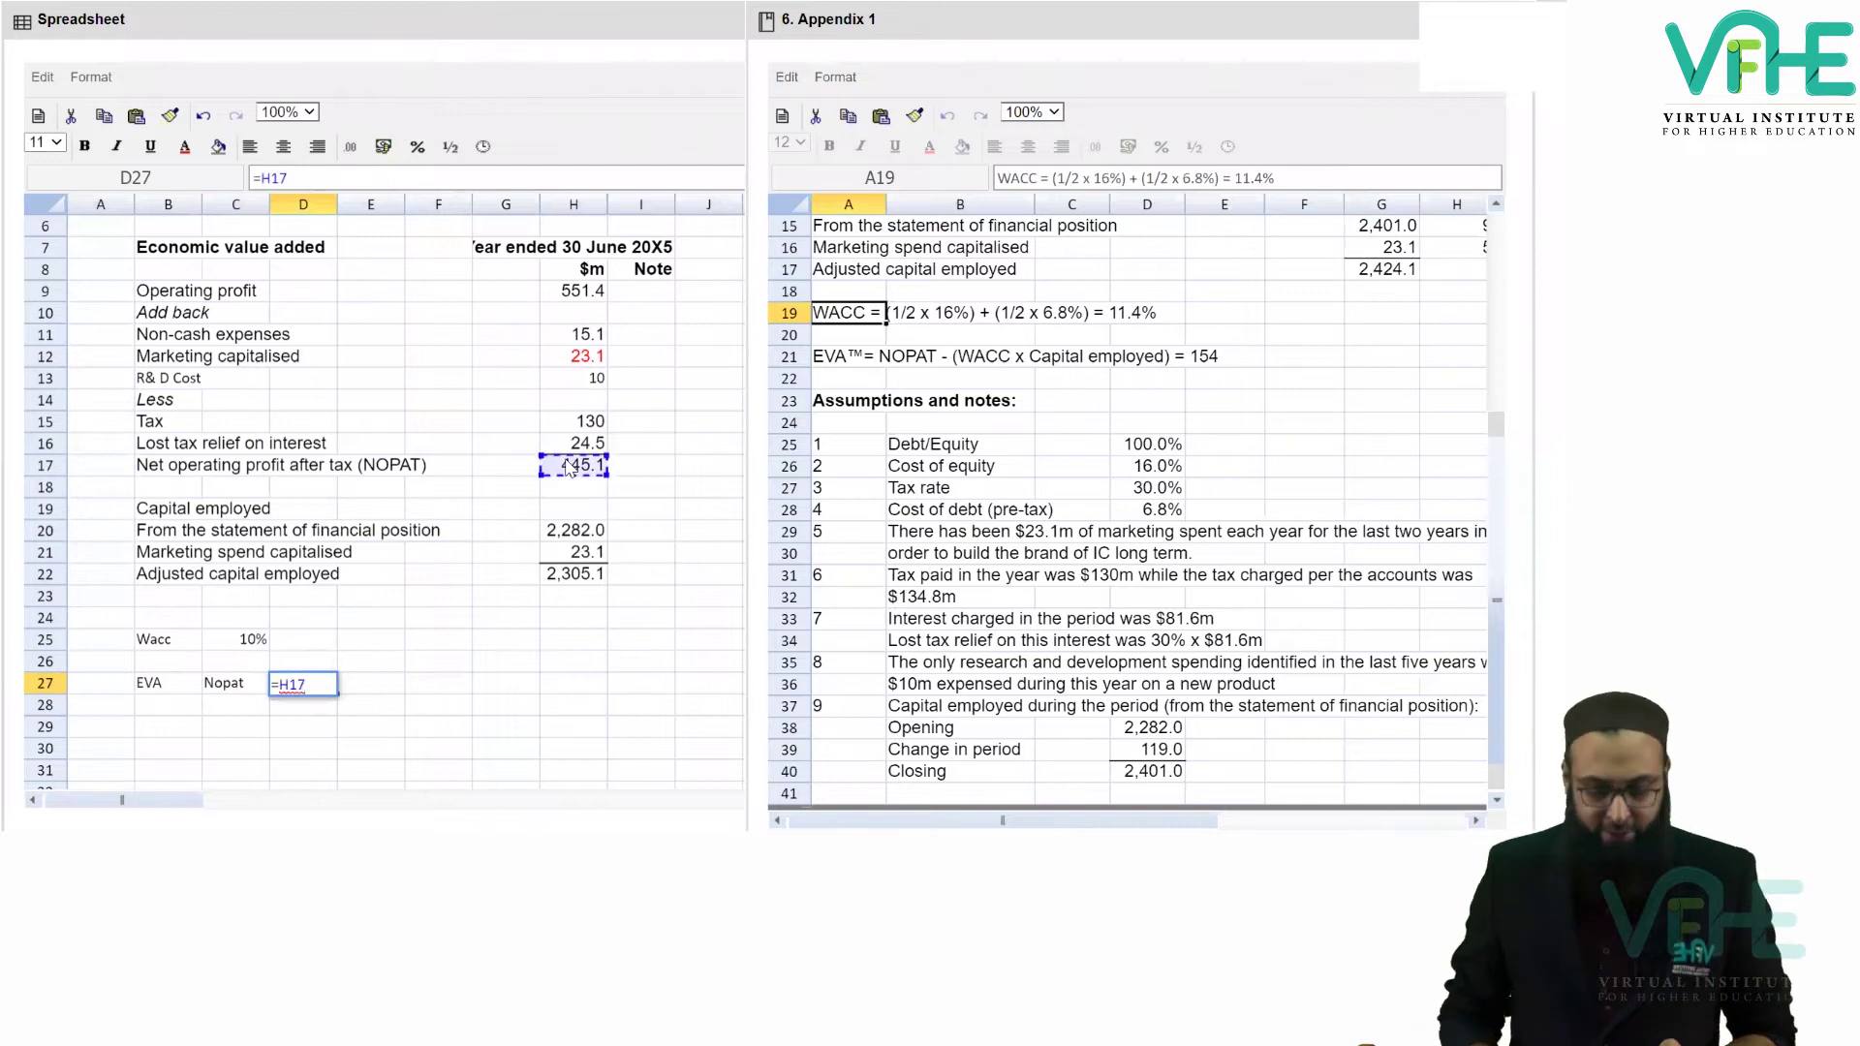
pyautogui.press('Return')
# Label C28 Charge and calculate the negative capital charge in D28 with the formula =-H22*0.1.
pyautogui.press('Left')
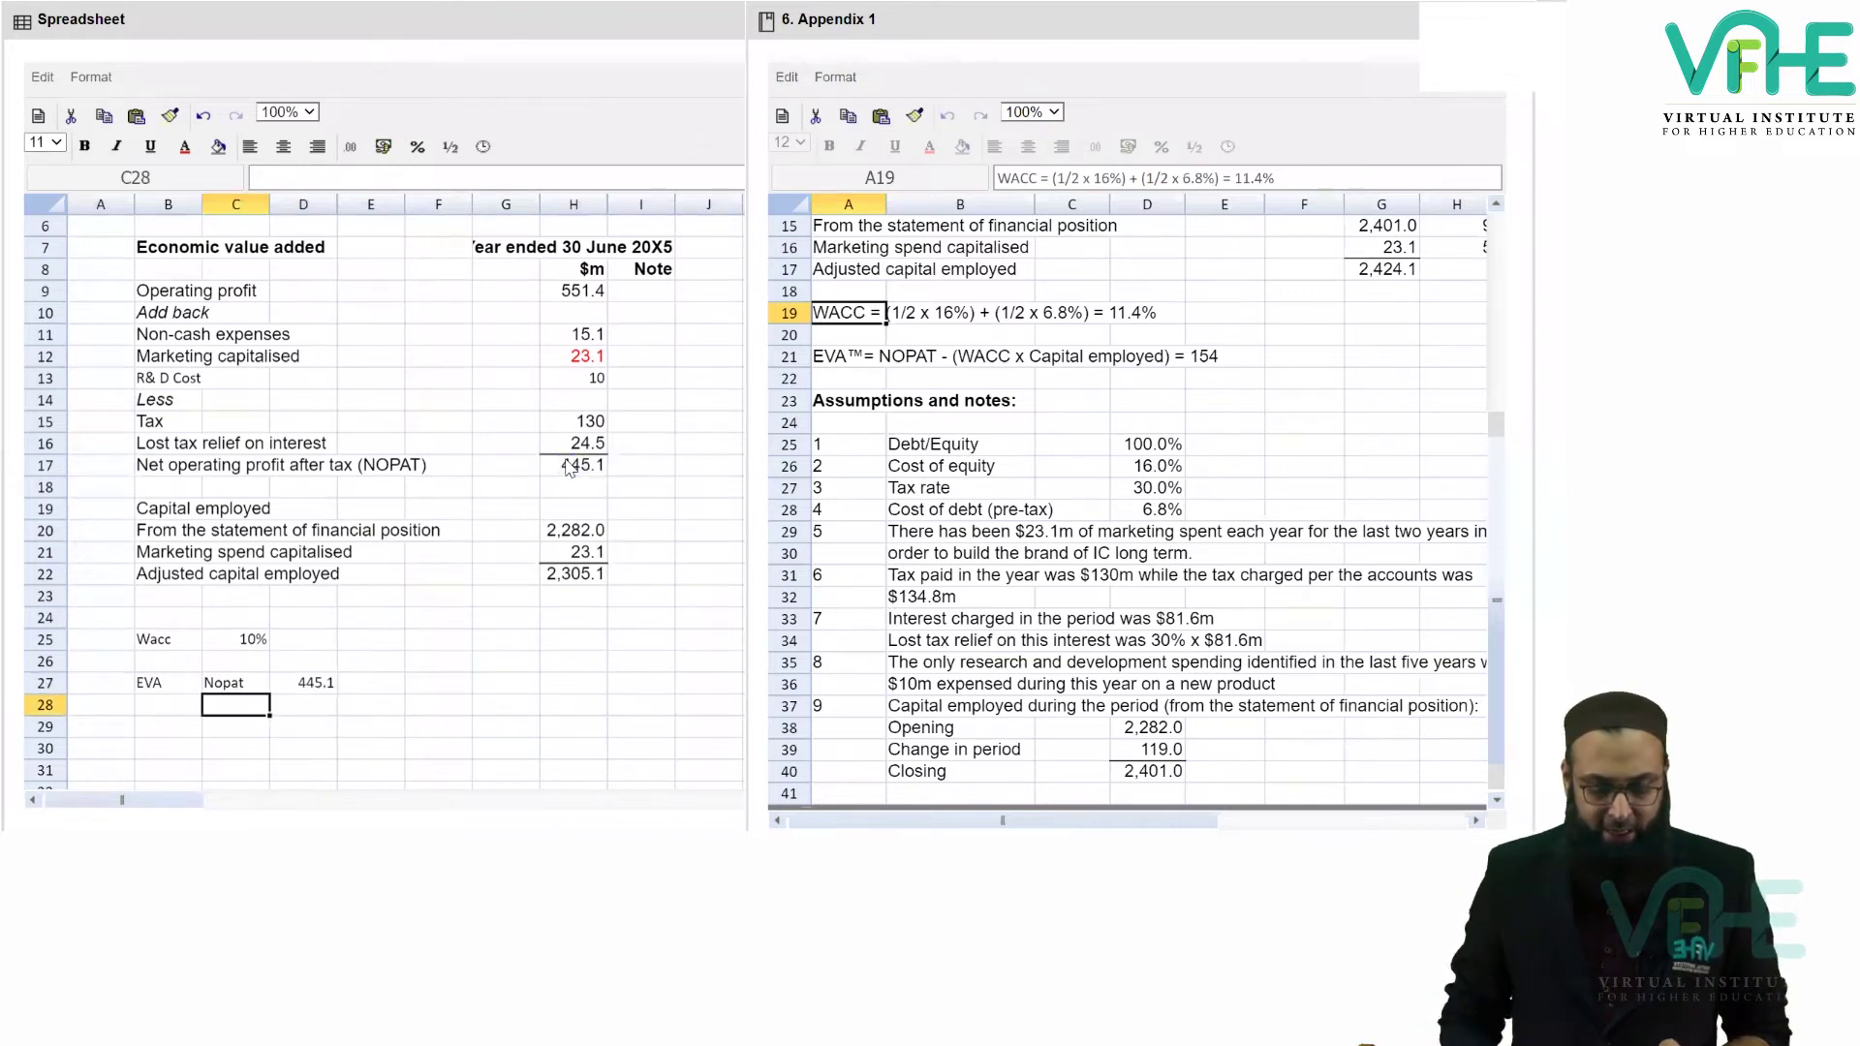
pyautogui.write('Charge')
pyautogui.press('Right')
pyautogui.write('=-')
pyautogui.press('Up')
pyautogui.press('Up')
pyautogui.press('Up')
pyautogui.press('Up')
pyautogui.press('Up')
pyautogui.press('Up')
pyautogui.press('Right')
pyautogui.press('Right')
pyautogui.press('Right')
pyautogui.press('Right')
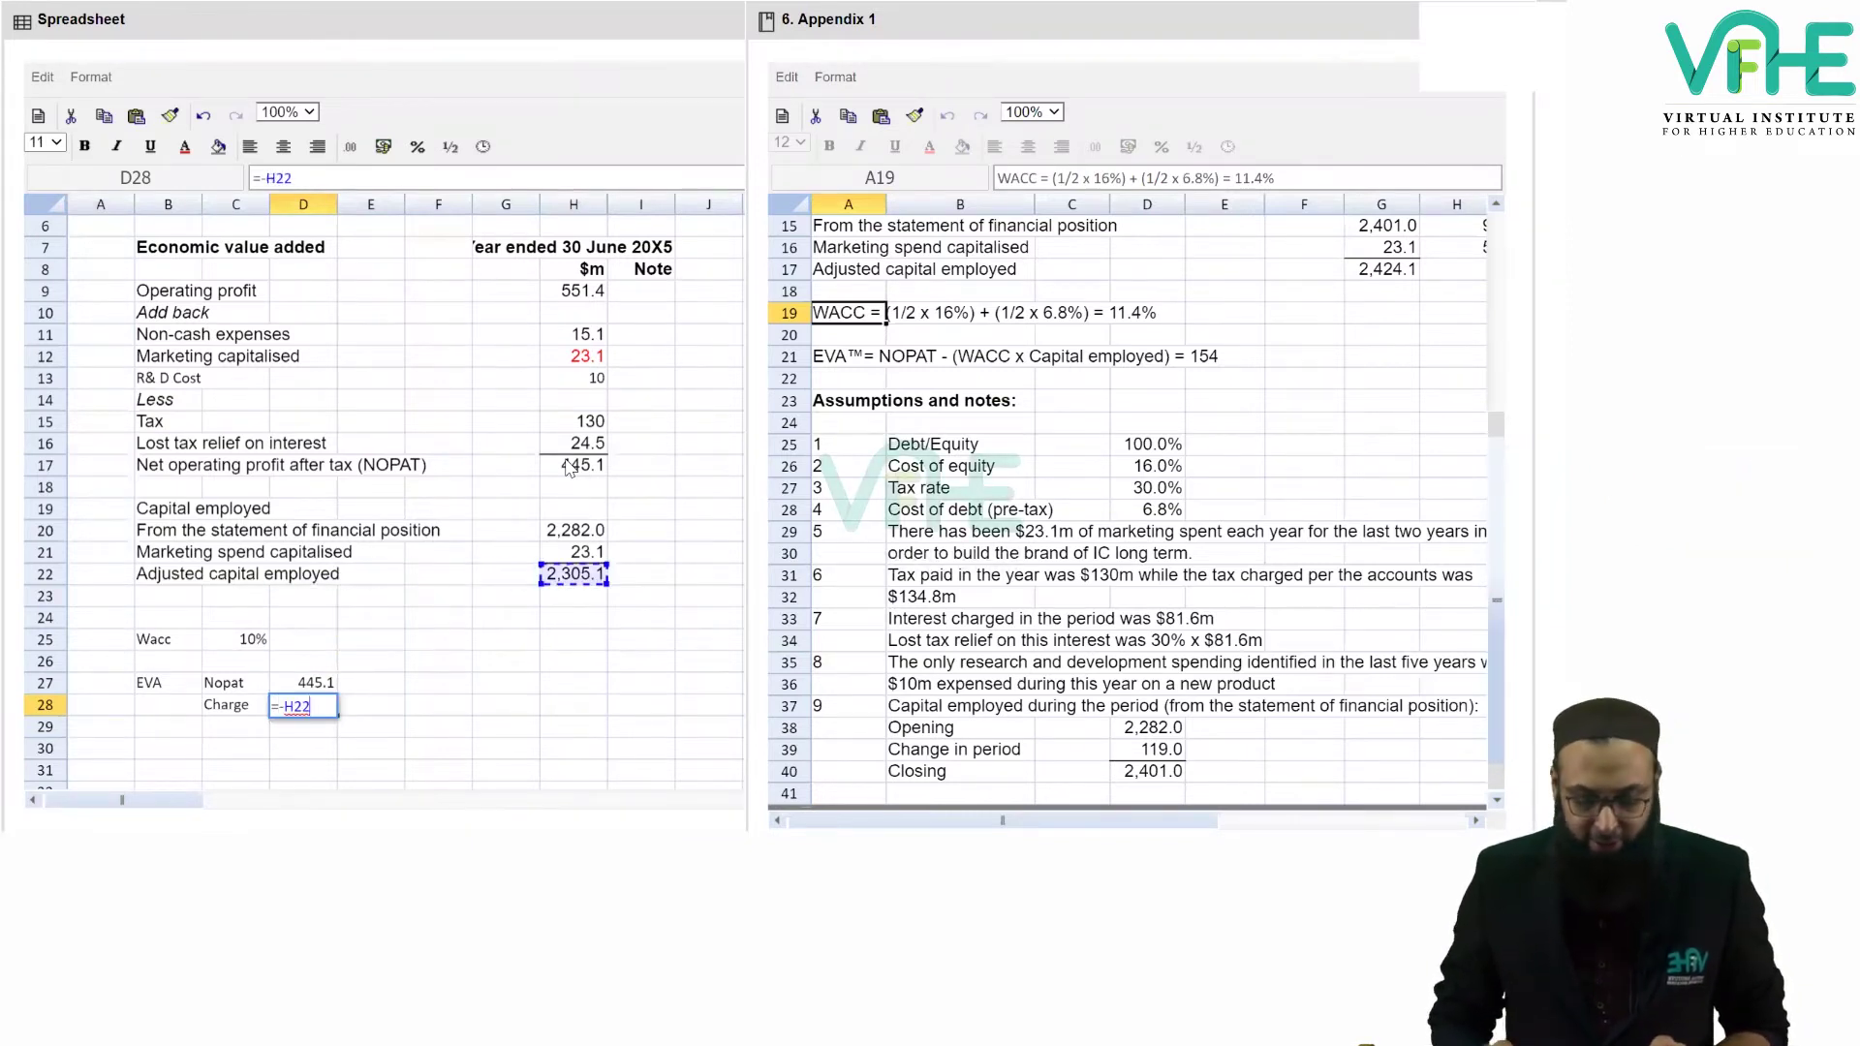
pyautogui.write('*0.1')
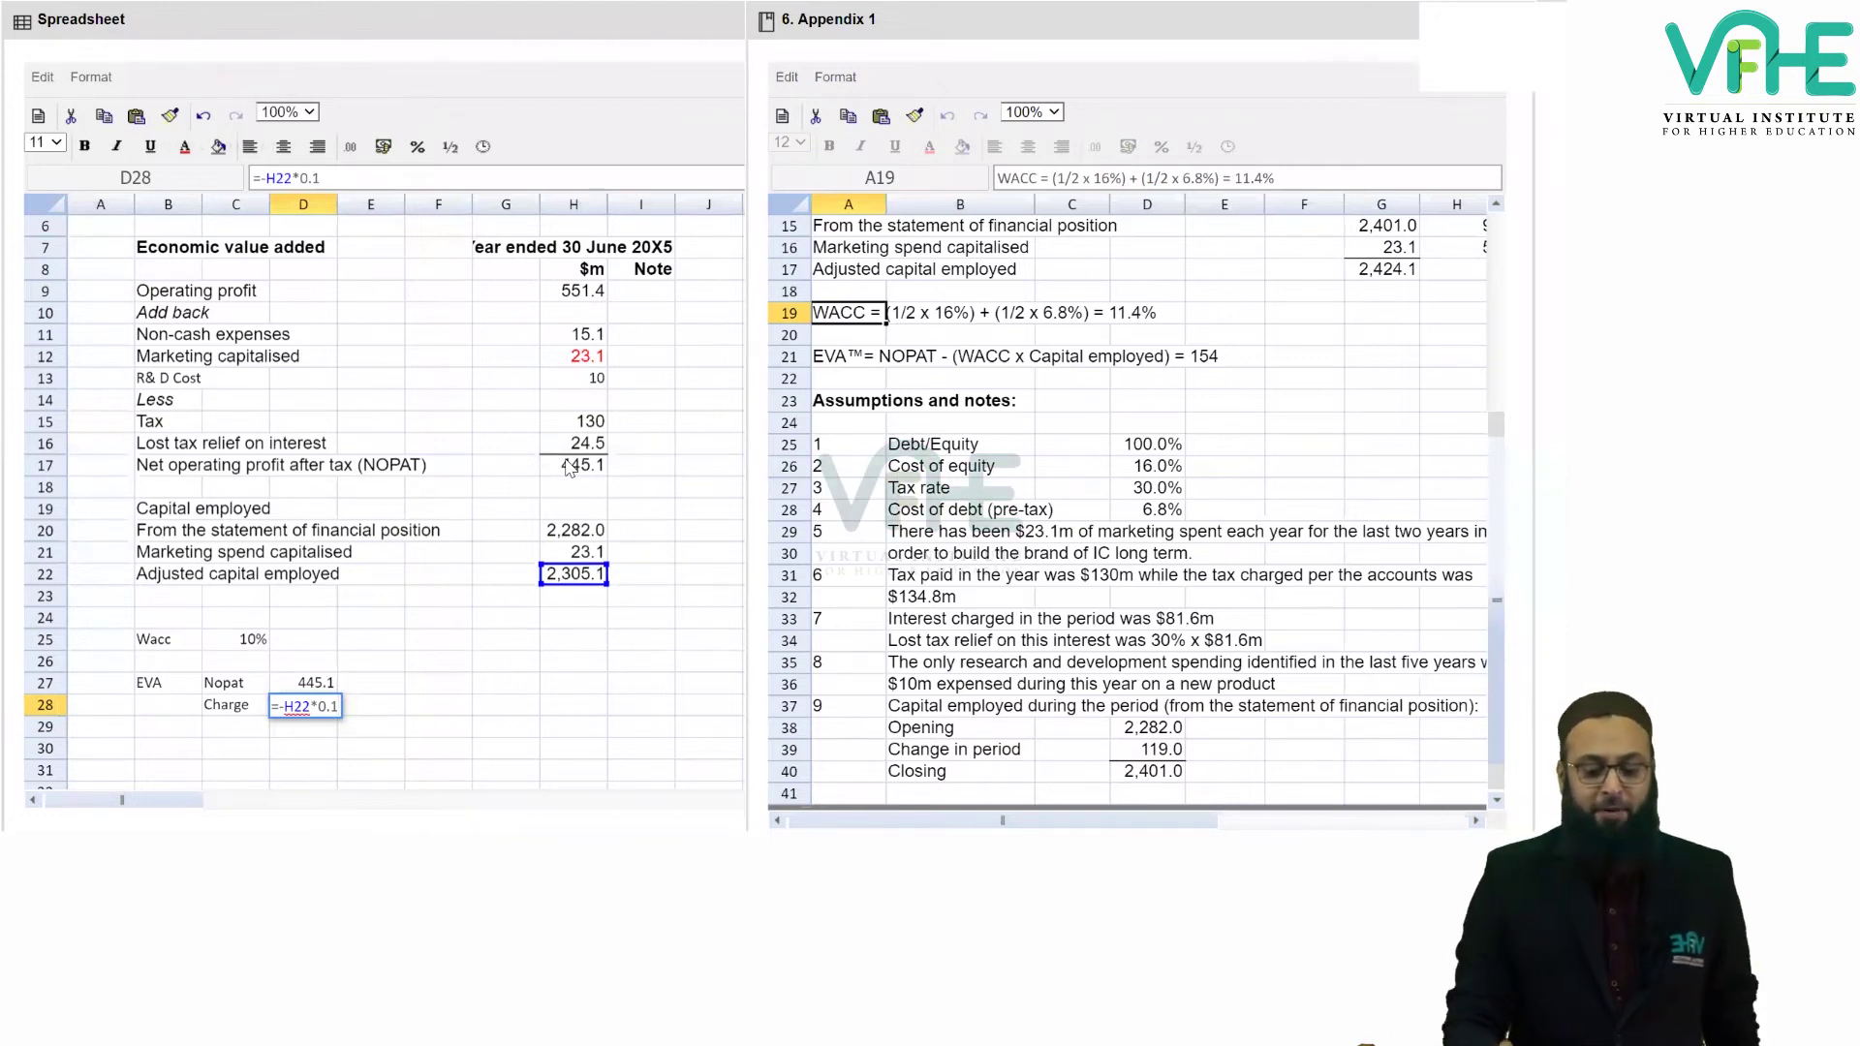
pyautogui.press('Return')
# Calculate the revised EVA in D29 with the formula =SUM(D27:D28).
pyautogui.write('=')
pyautogui.press('Up')
pyautogui.press('Up')
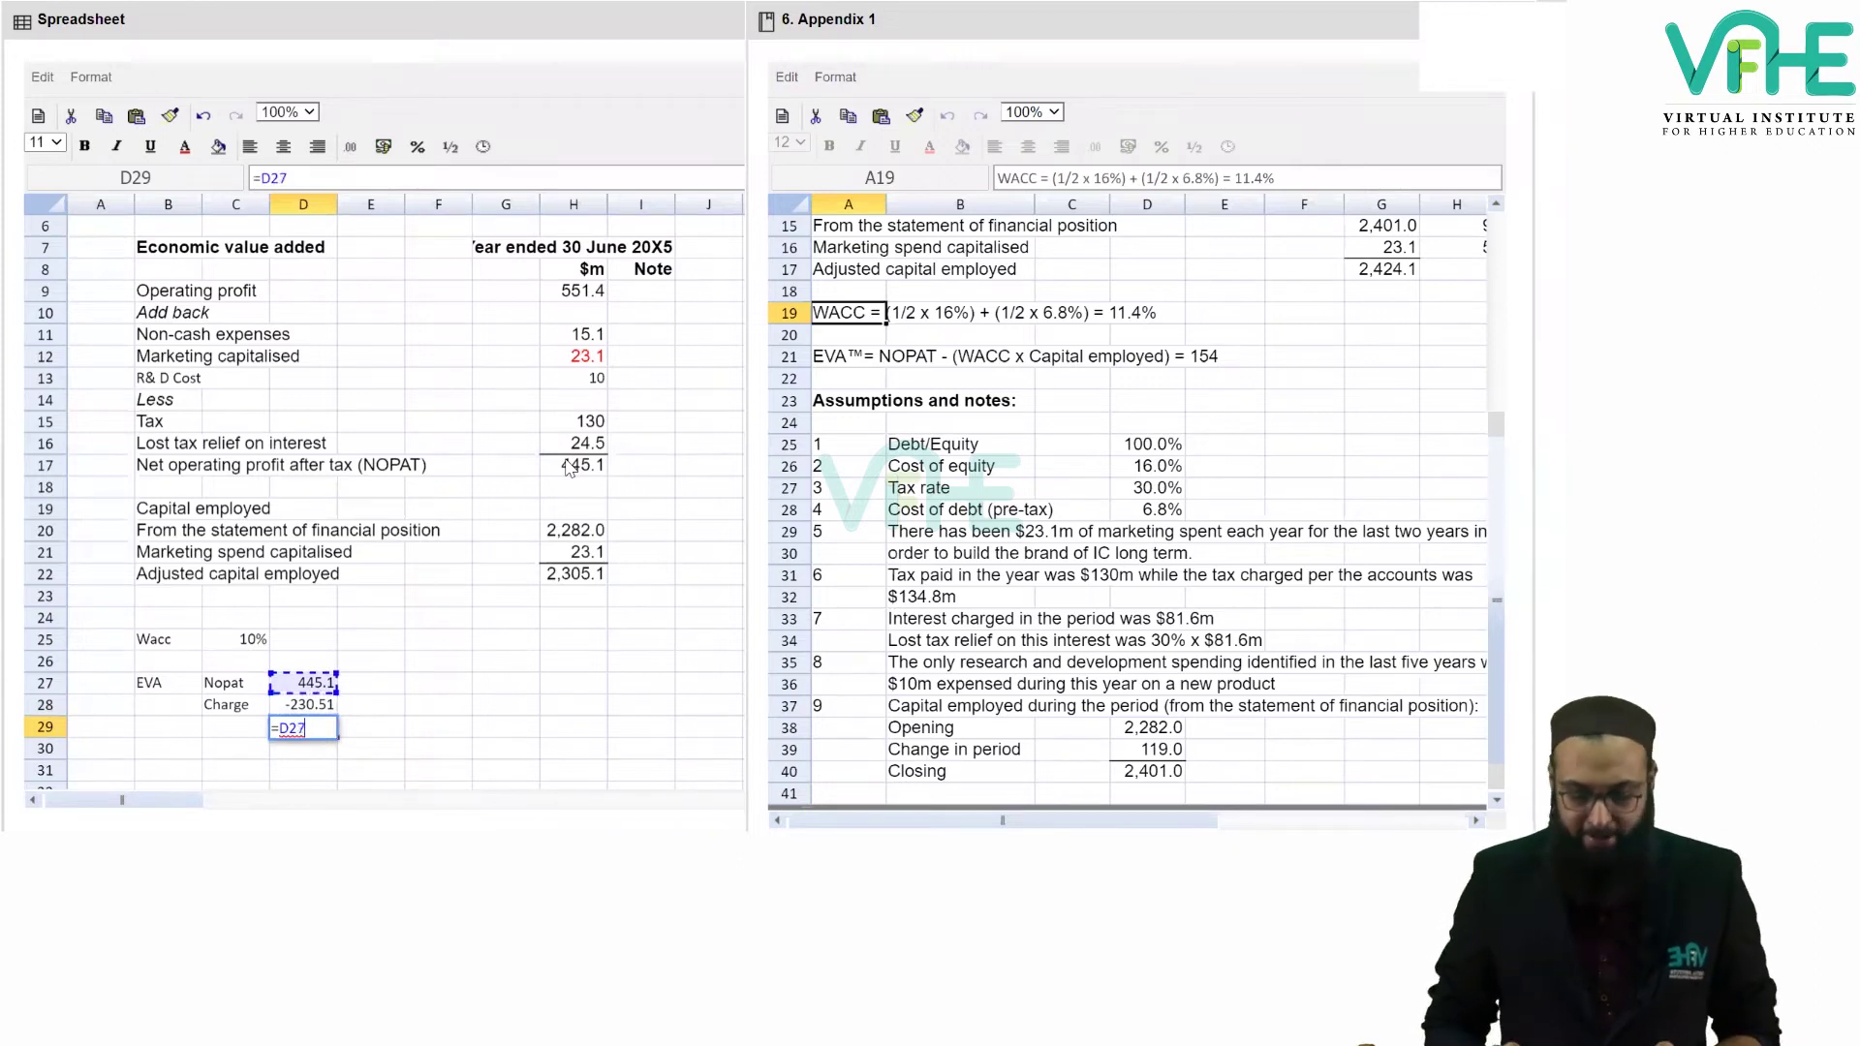
pyautogui.press('Down')
pyautogui.press('Down')
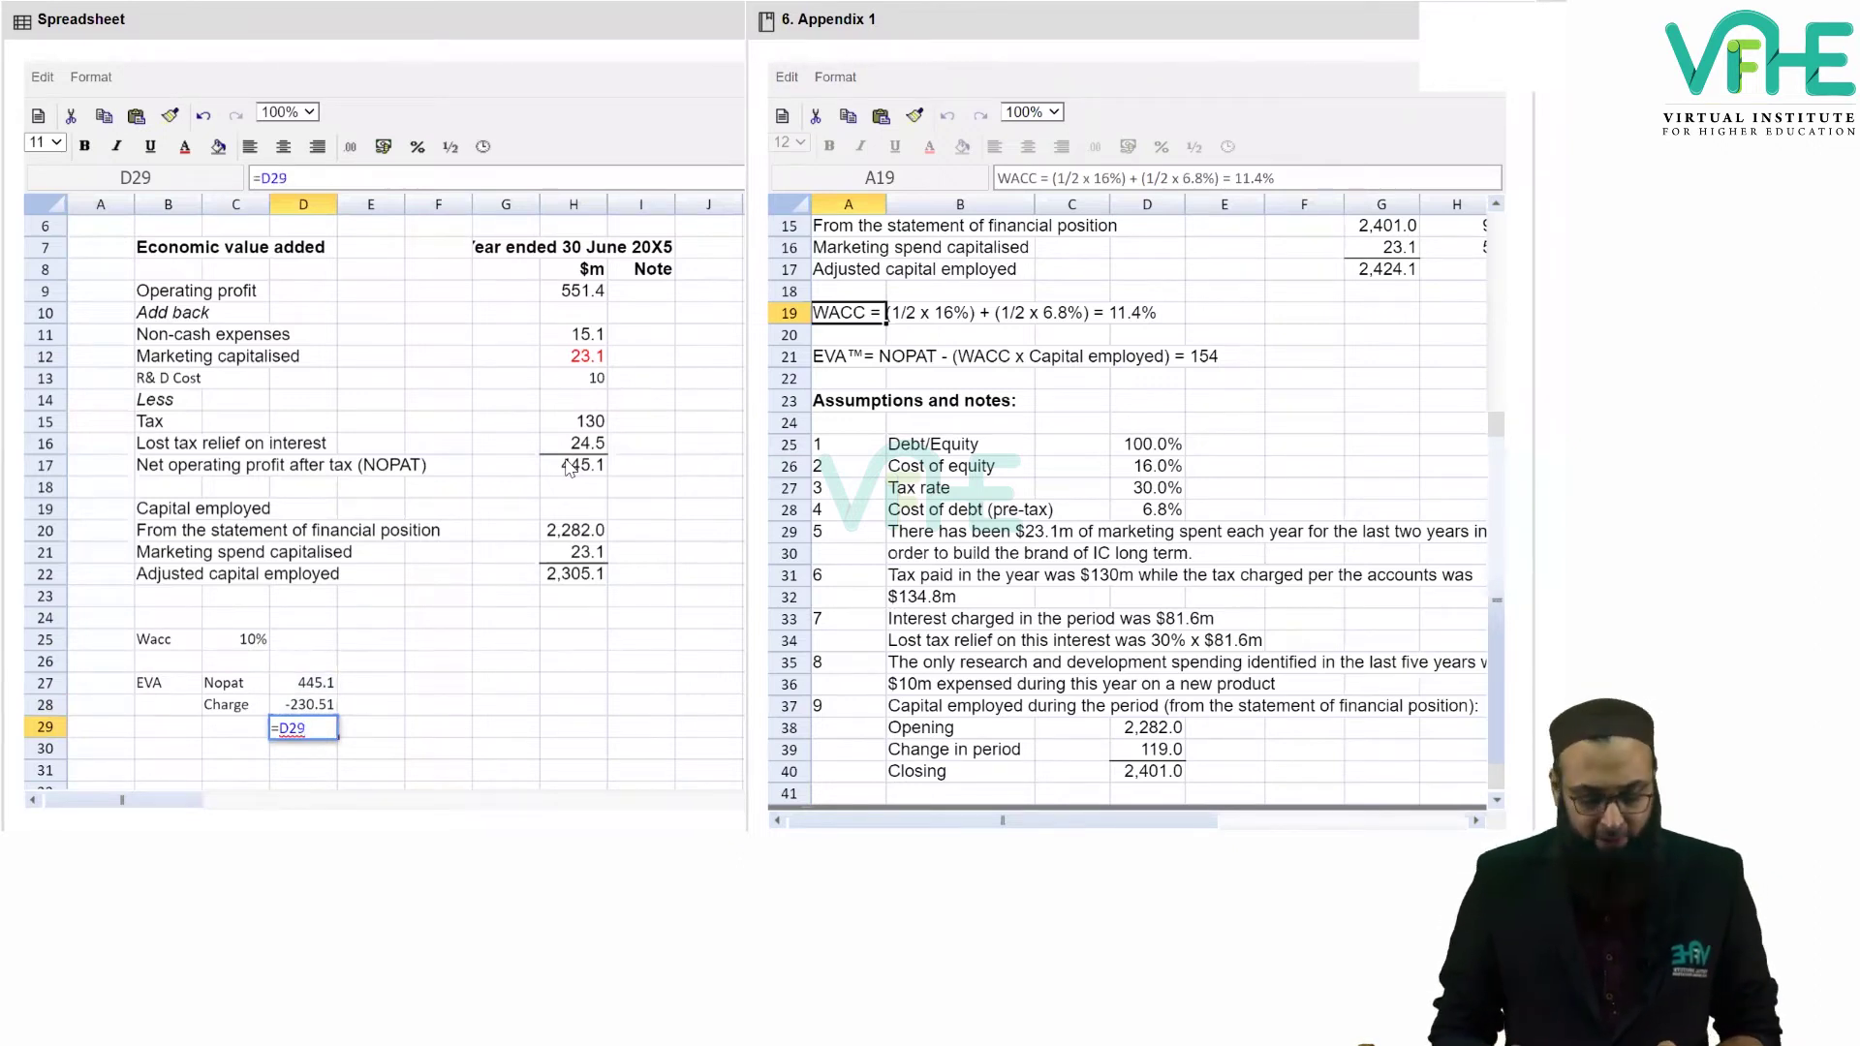
pyautogui.press('BackSpace')
pyautogui.press('BackSpace')
pyautogui.press('BackSpace')
pyautogui.write('SUM(')
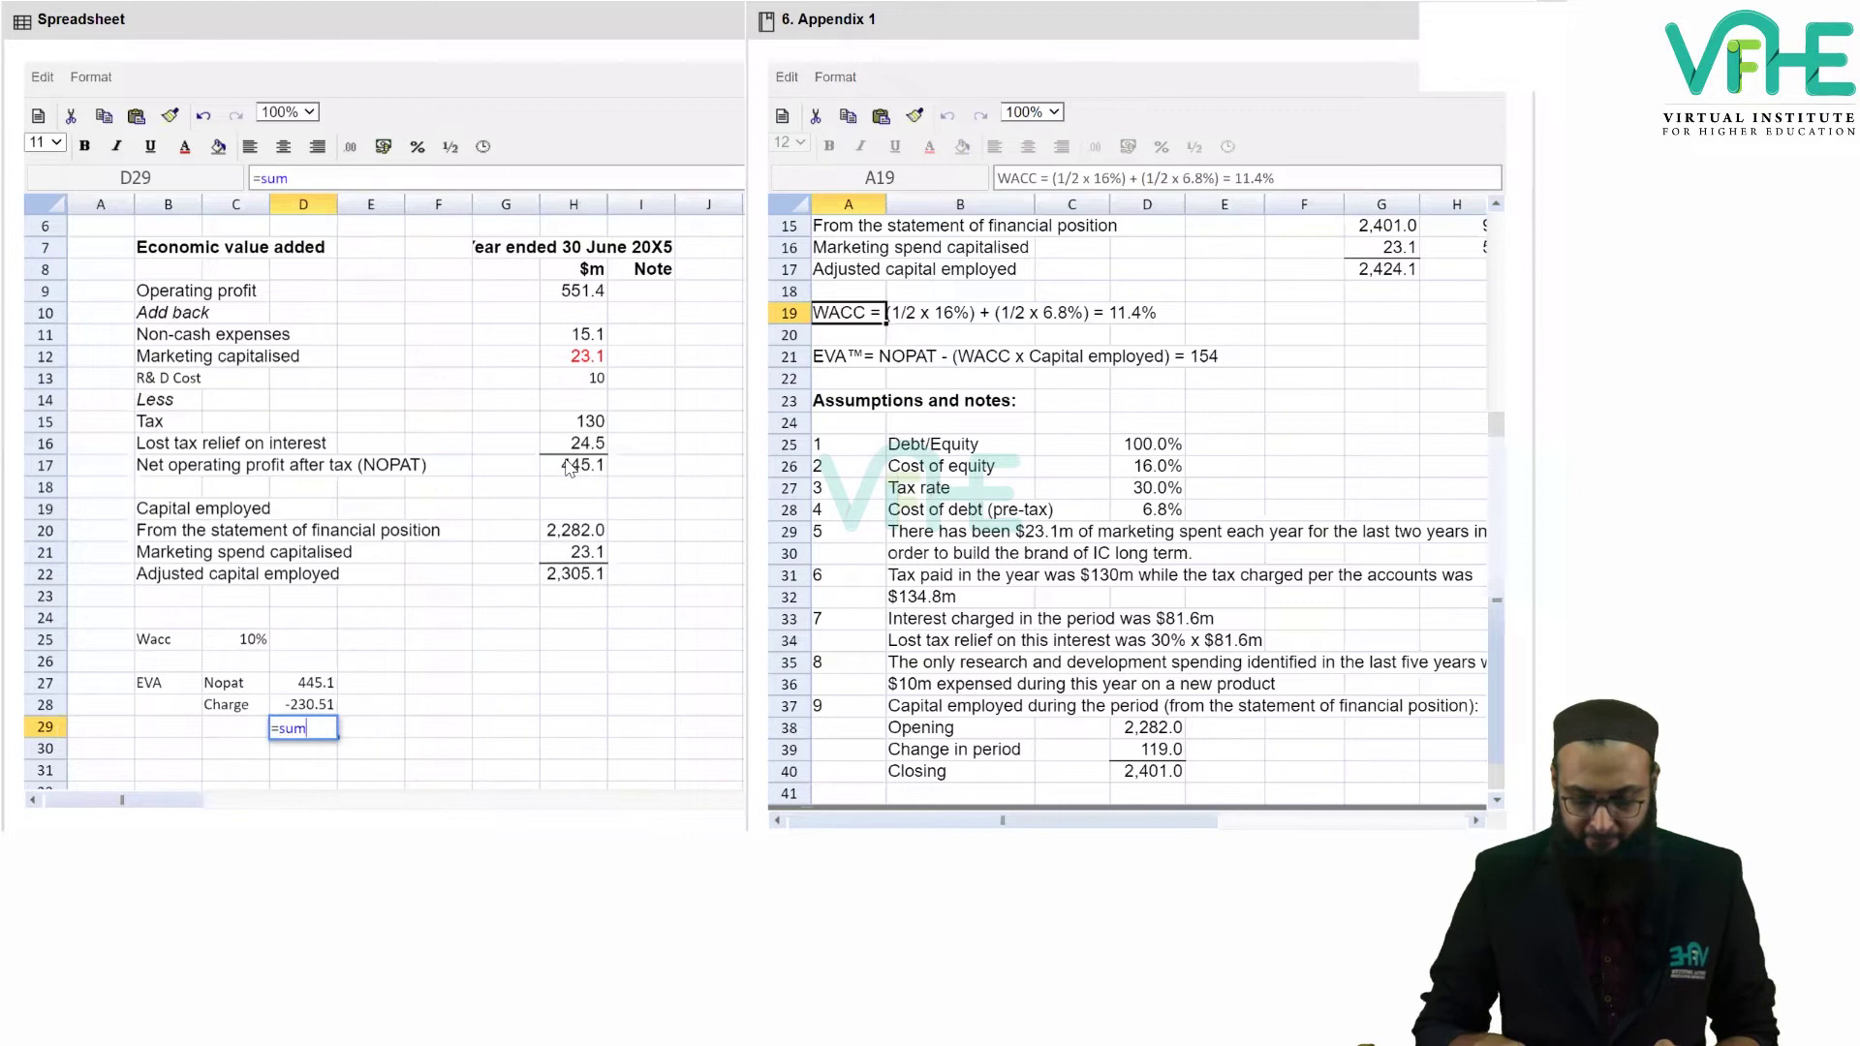
pyautogui.press('Up')
pyautogui.press('Up')
pyautogui.hotkey('shift', 'Down')
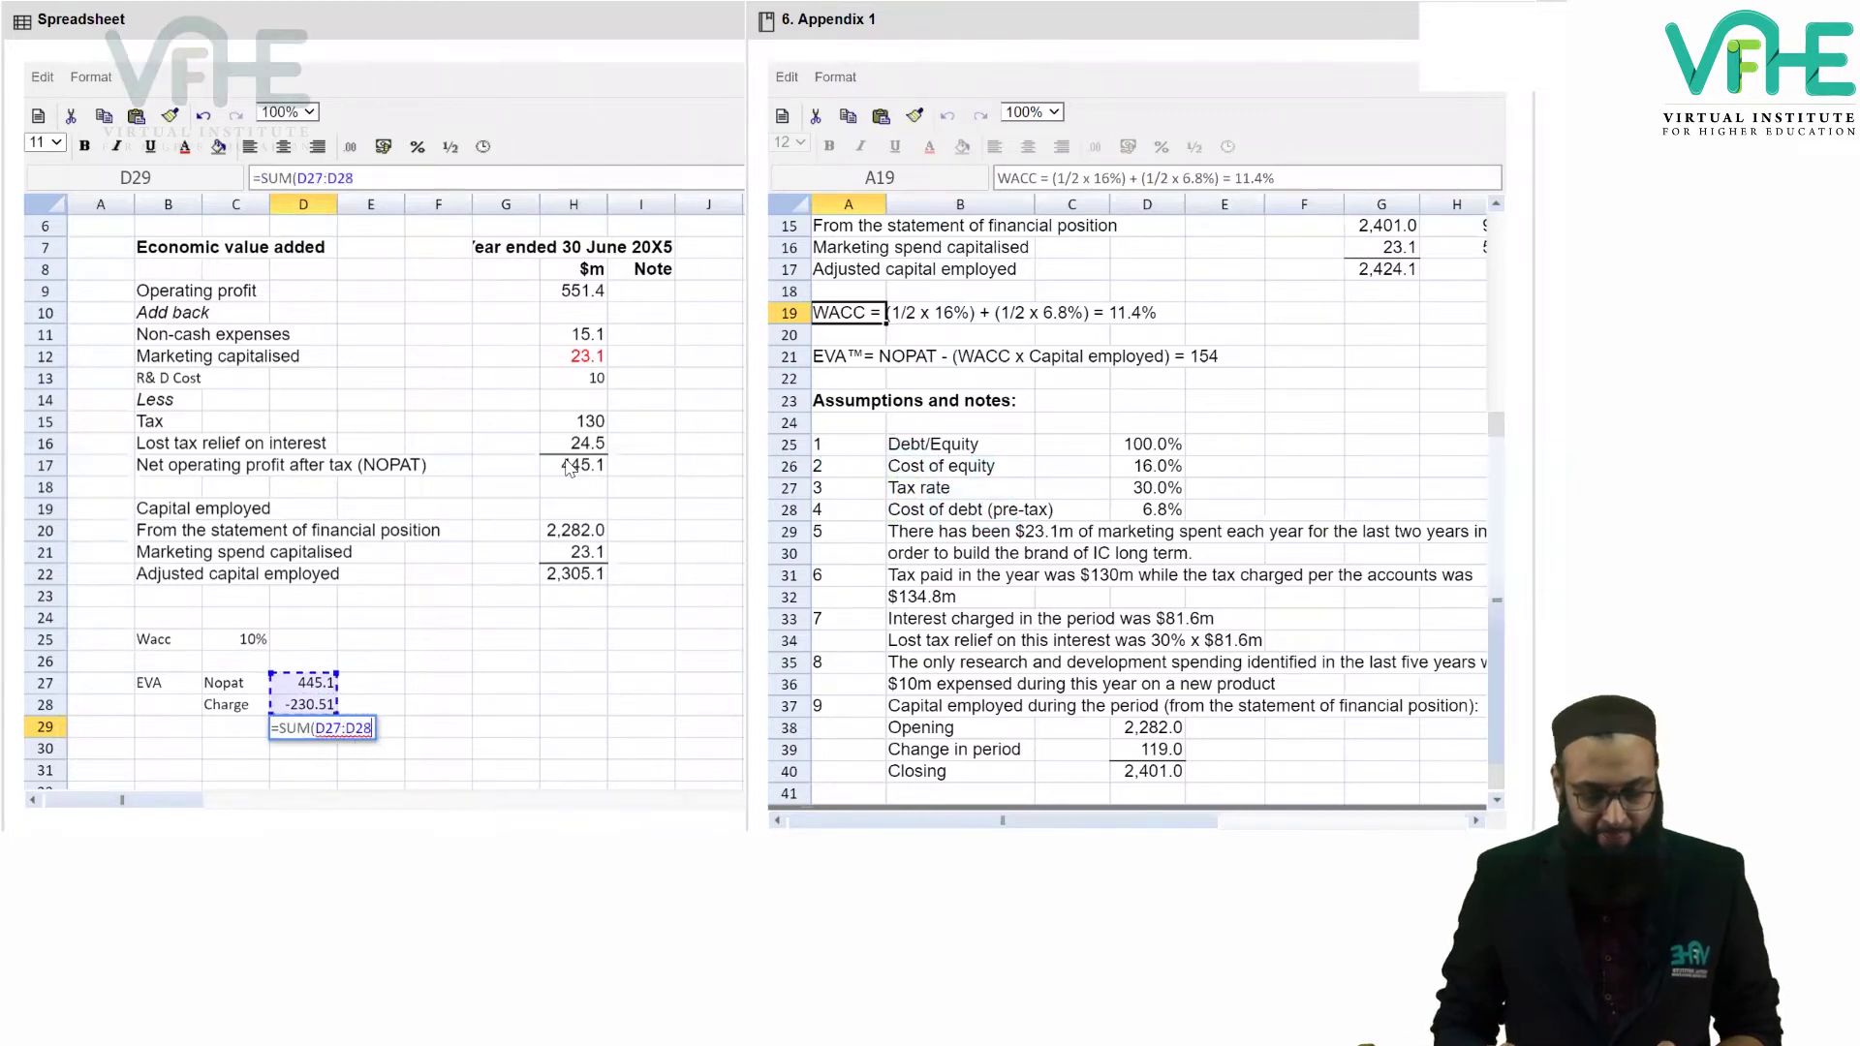
pyautogui.press('Return')
# Label C29 EVA and check the original EVA figure in E21 of Appendix 1.
pyautogui.press('Up')
pyautogui.press('Left')
pyautogui.write('EVA')
pyautogui.press('Return')
pyautogui.press('Up')
pyautogui.press('Up')
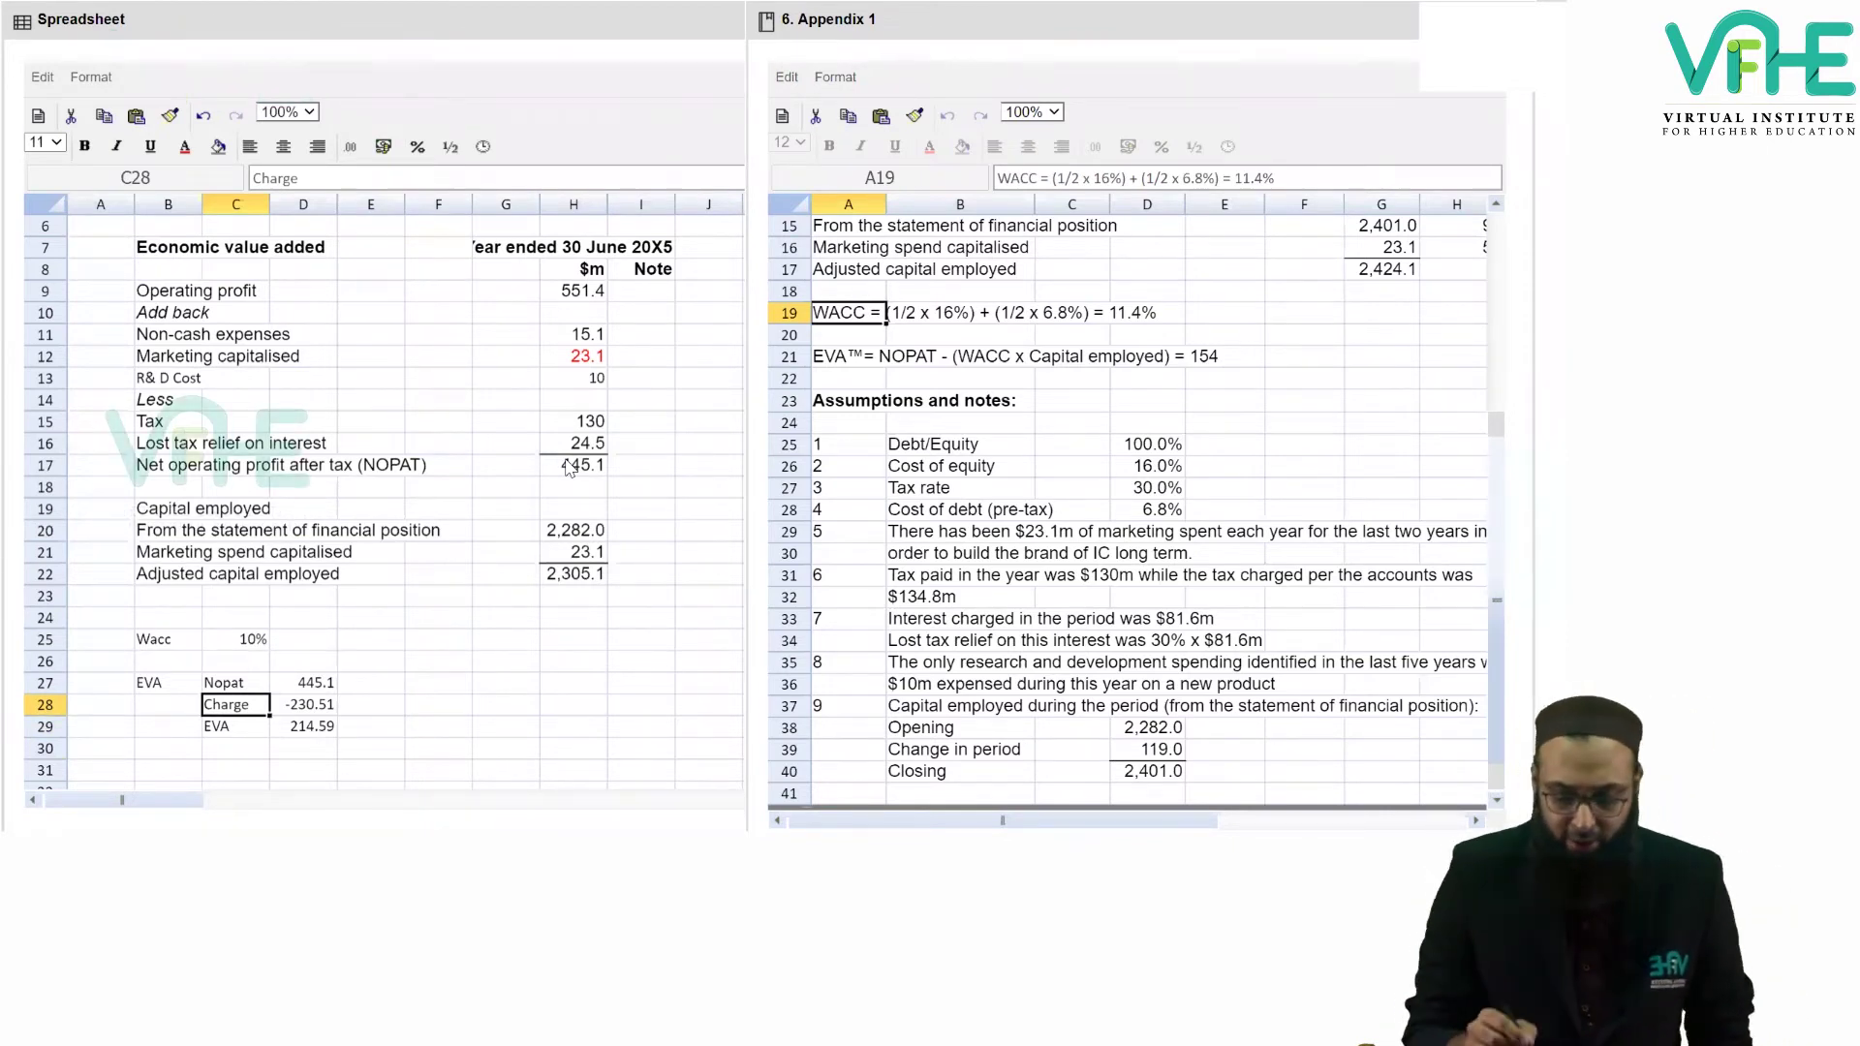
pyautogui.click(1223, 357)
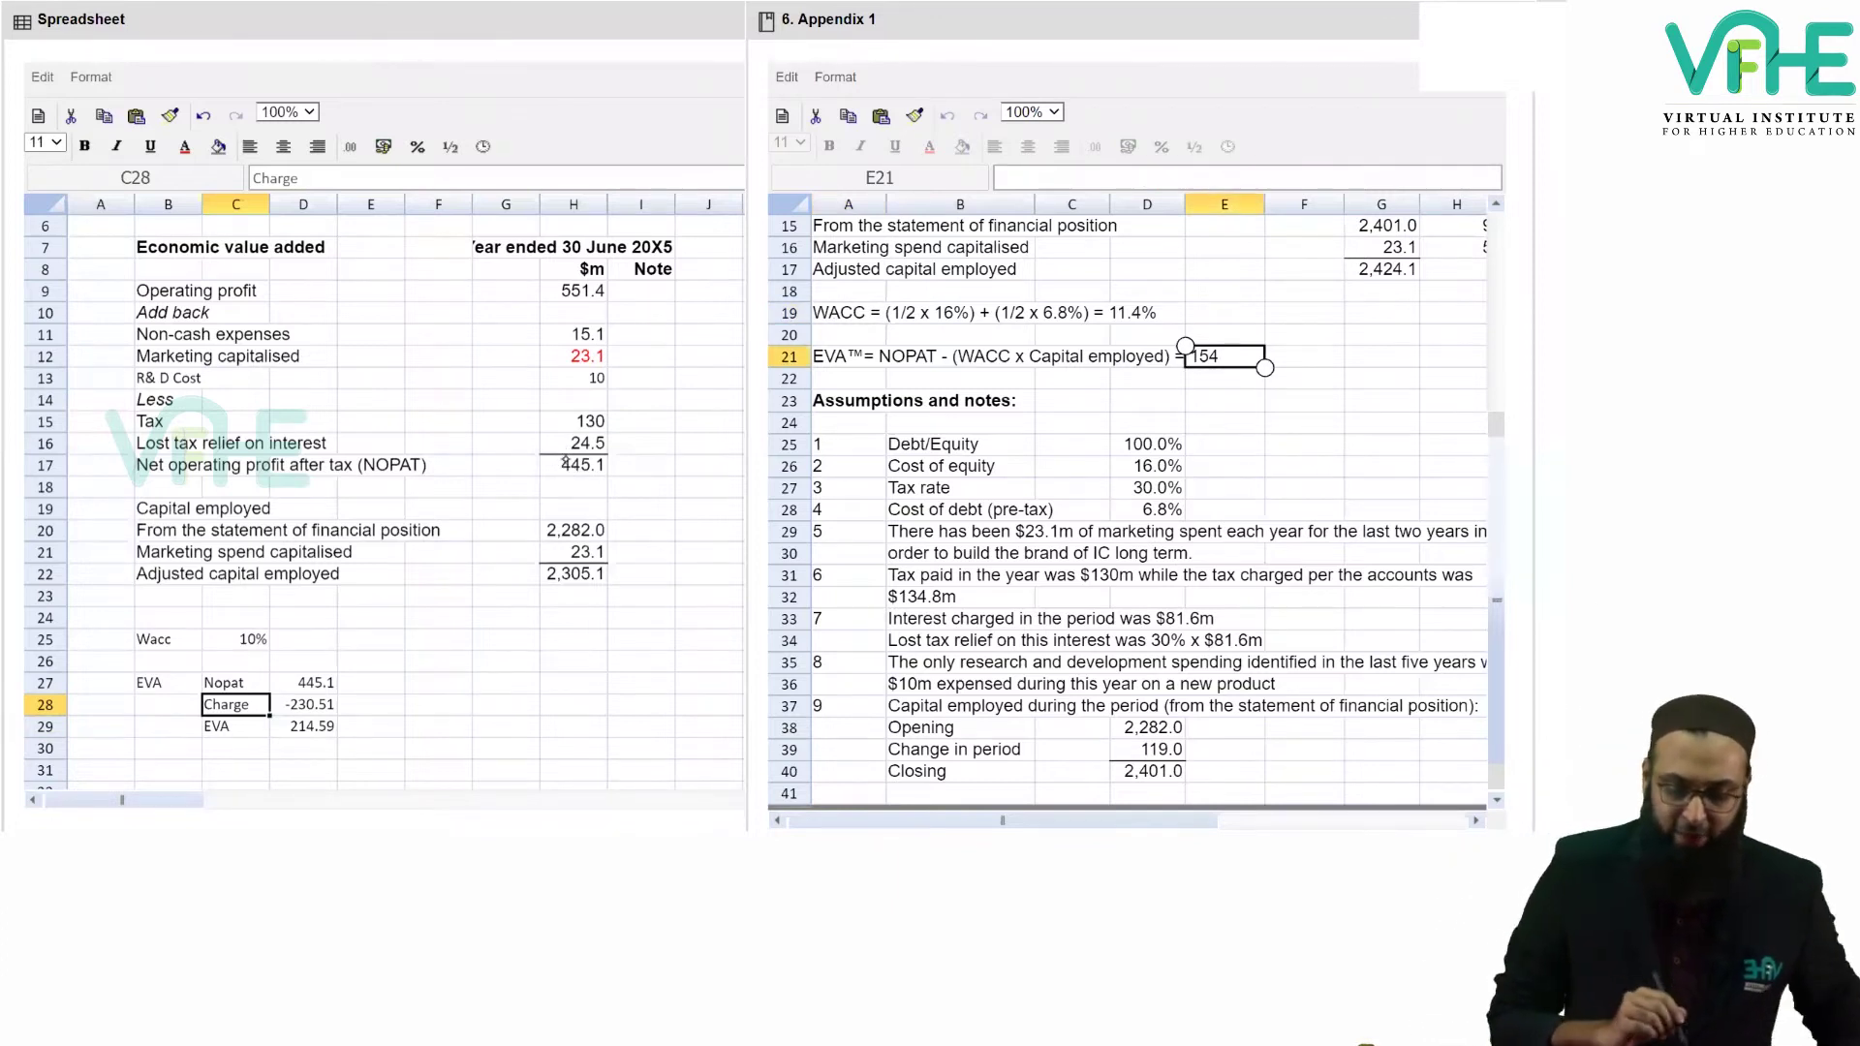
# Enter the original EVA figure 154 in F29 for comparison with the revised EVA.
pyautogui.click(303, 727)
pyautogui.press('Right')
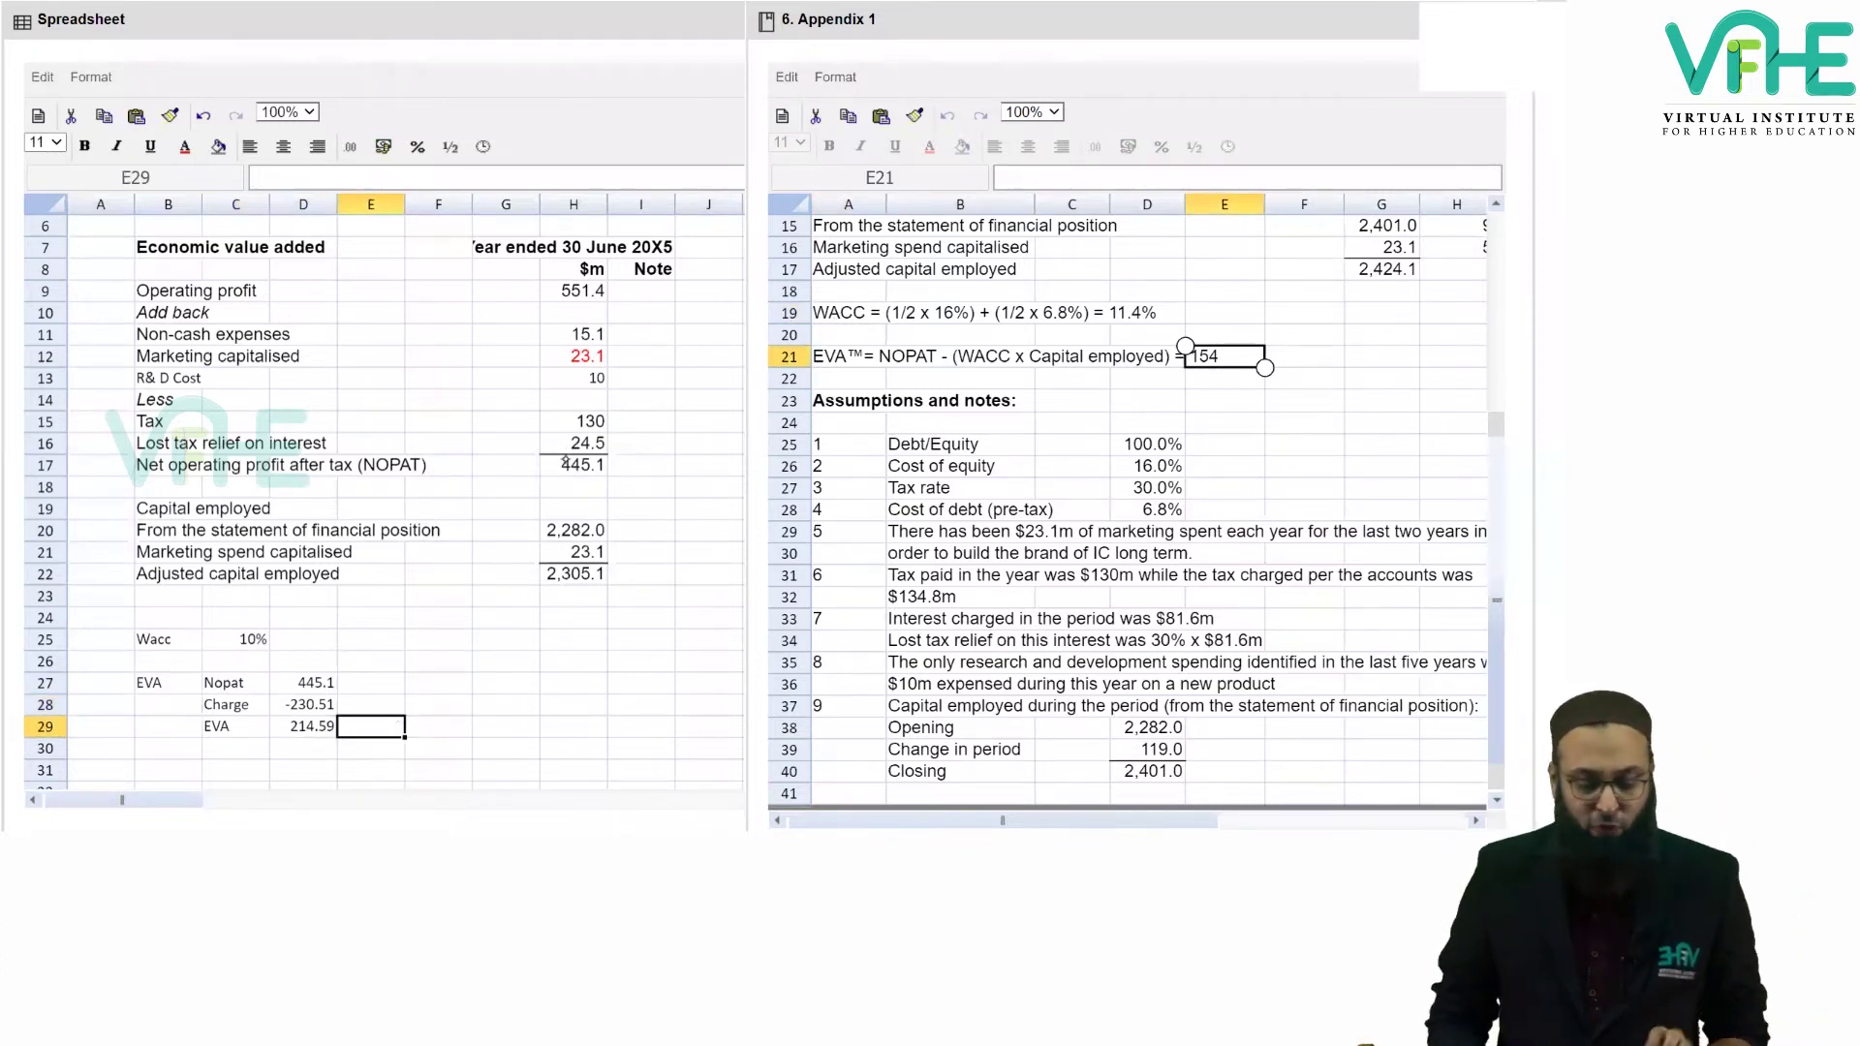
pyautogui.press('Right')
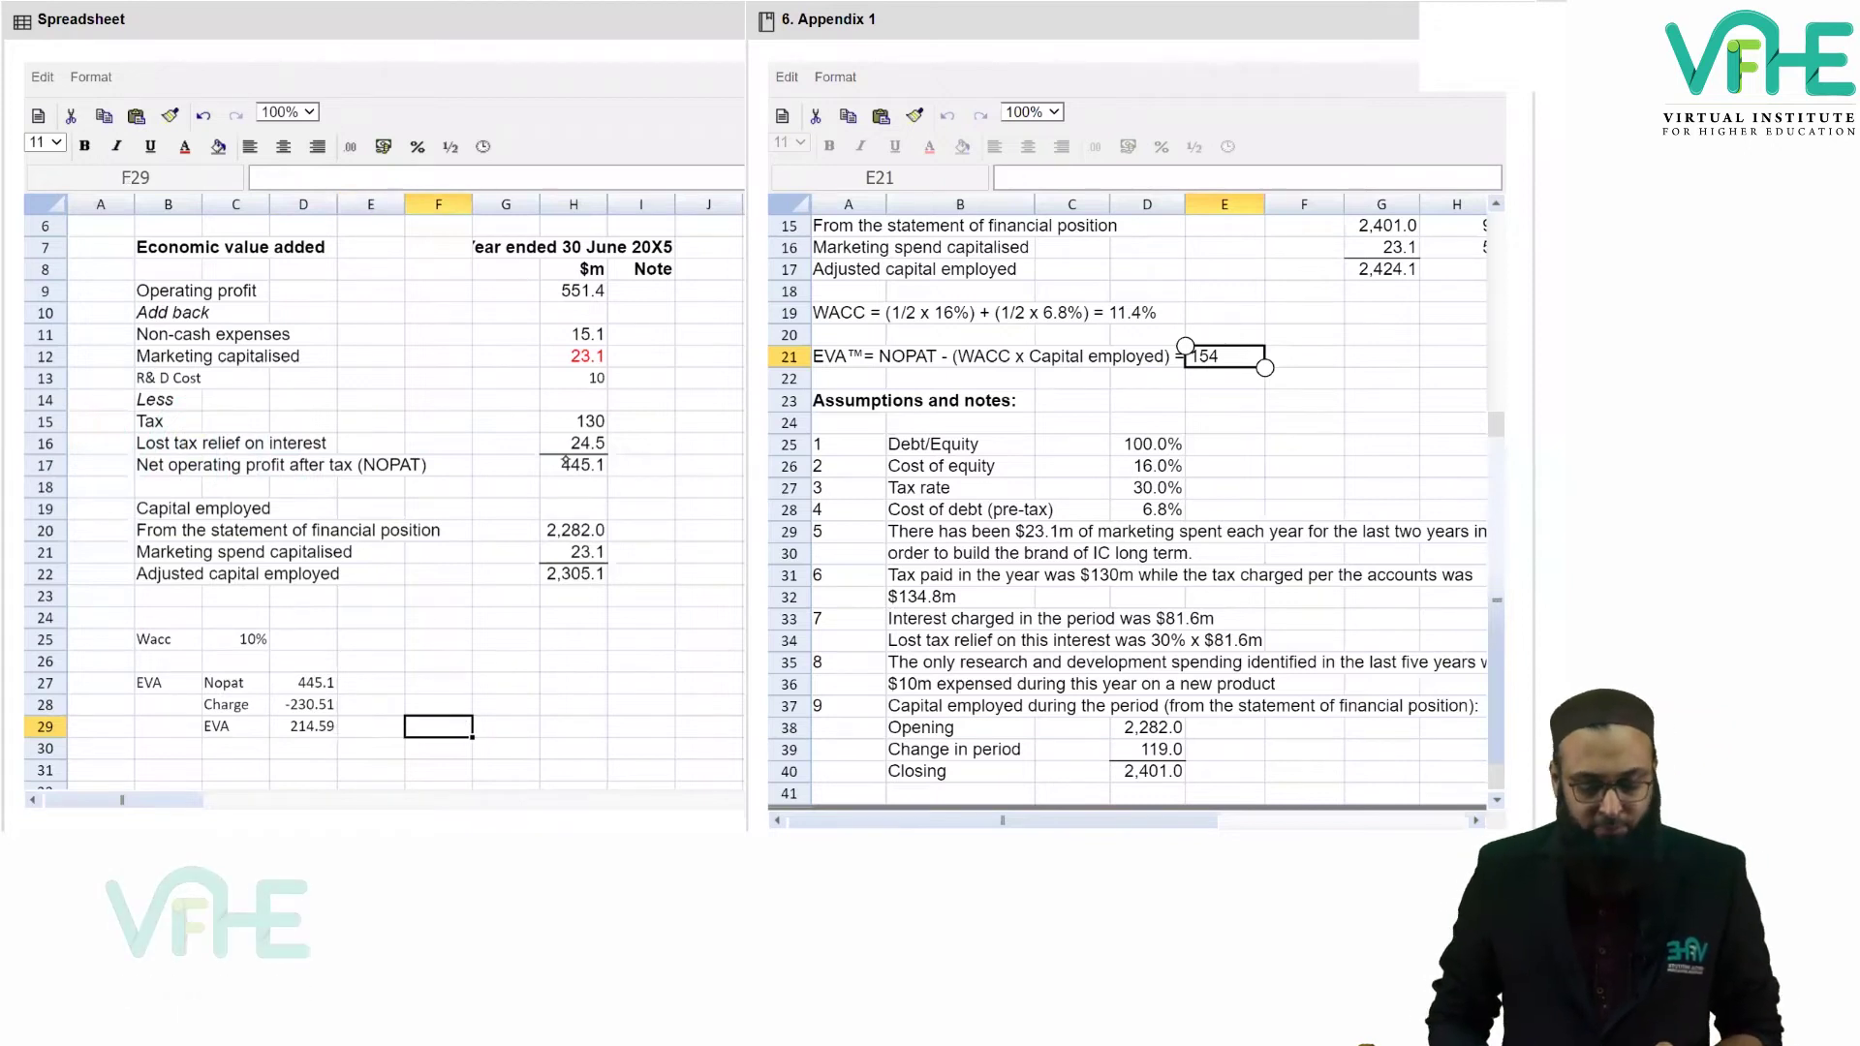
pyautogui.write('154')
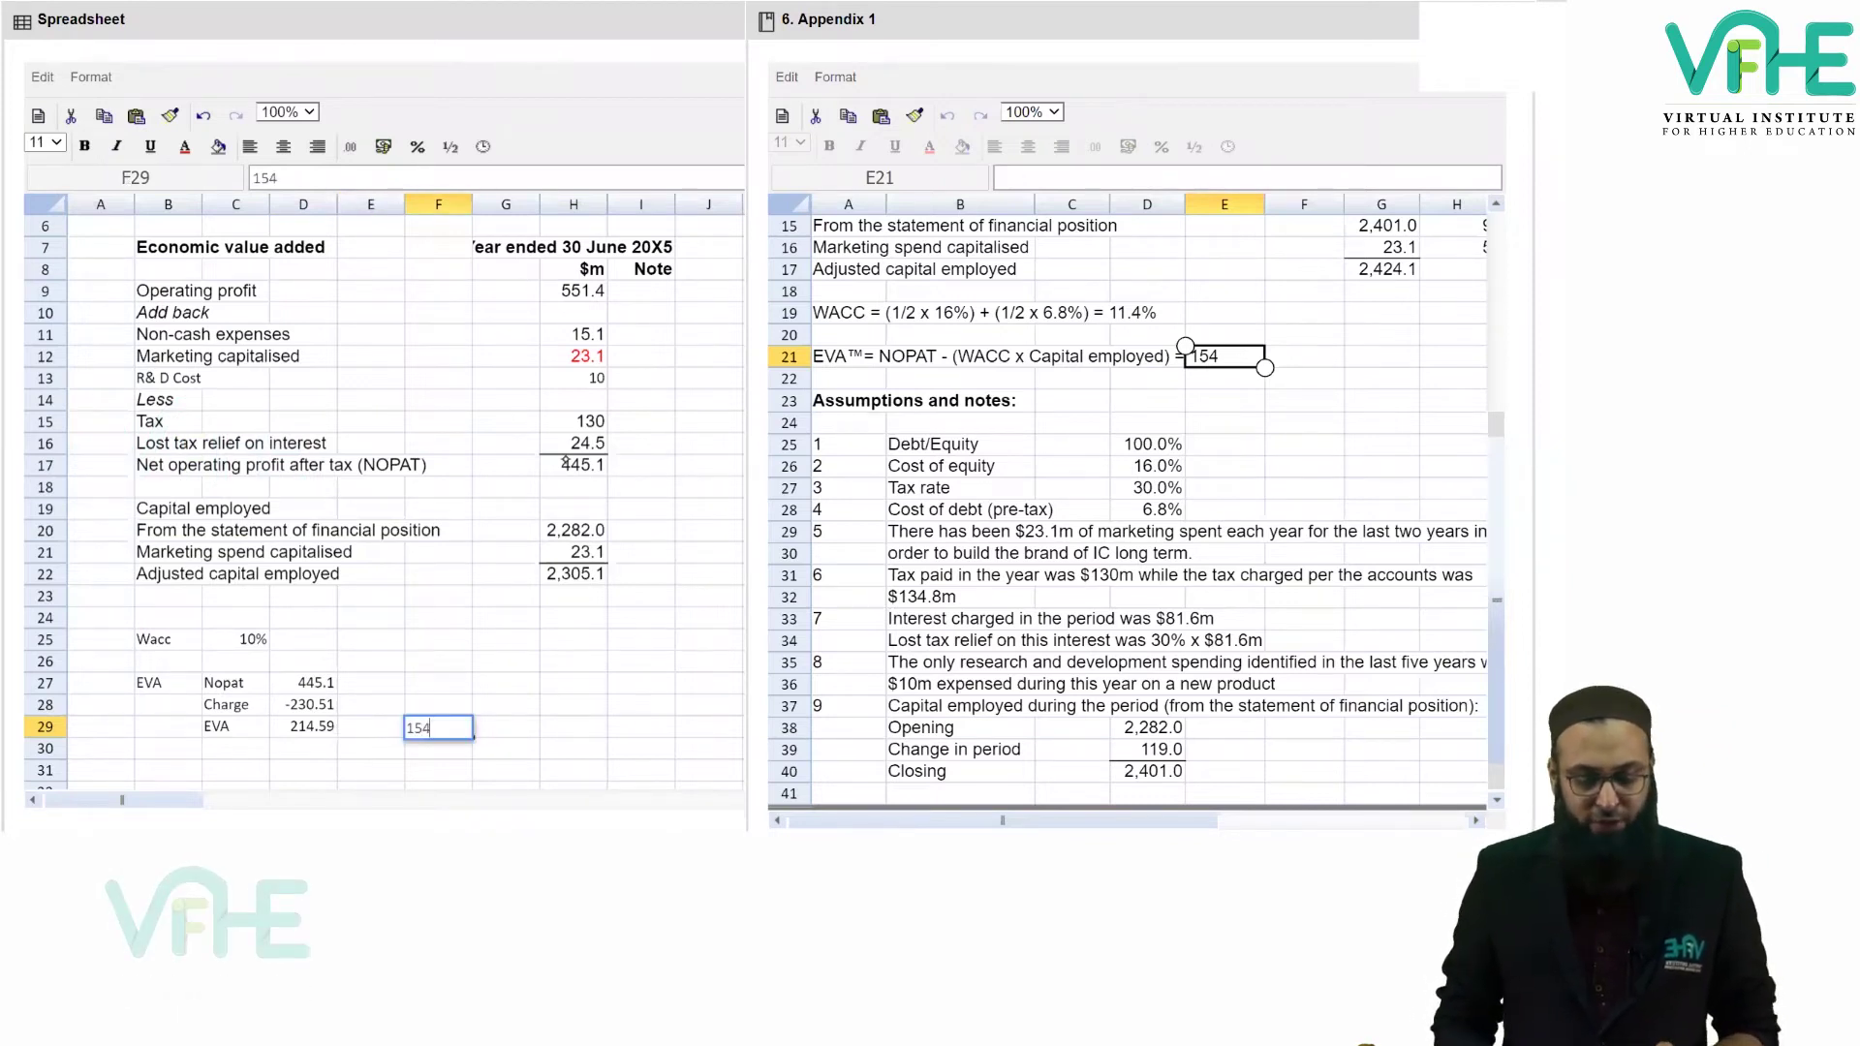
pyautogui.press('Return')
# Add the comment "EVA has increased" in D31 below the EVA figures.
pyautogui.press('Down')
pyautogui.press('Left')
pyautogui.press('Left')
pyautogui.write('EVA has increas')
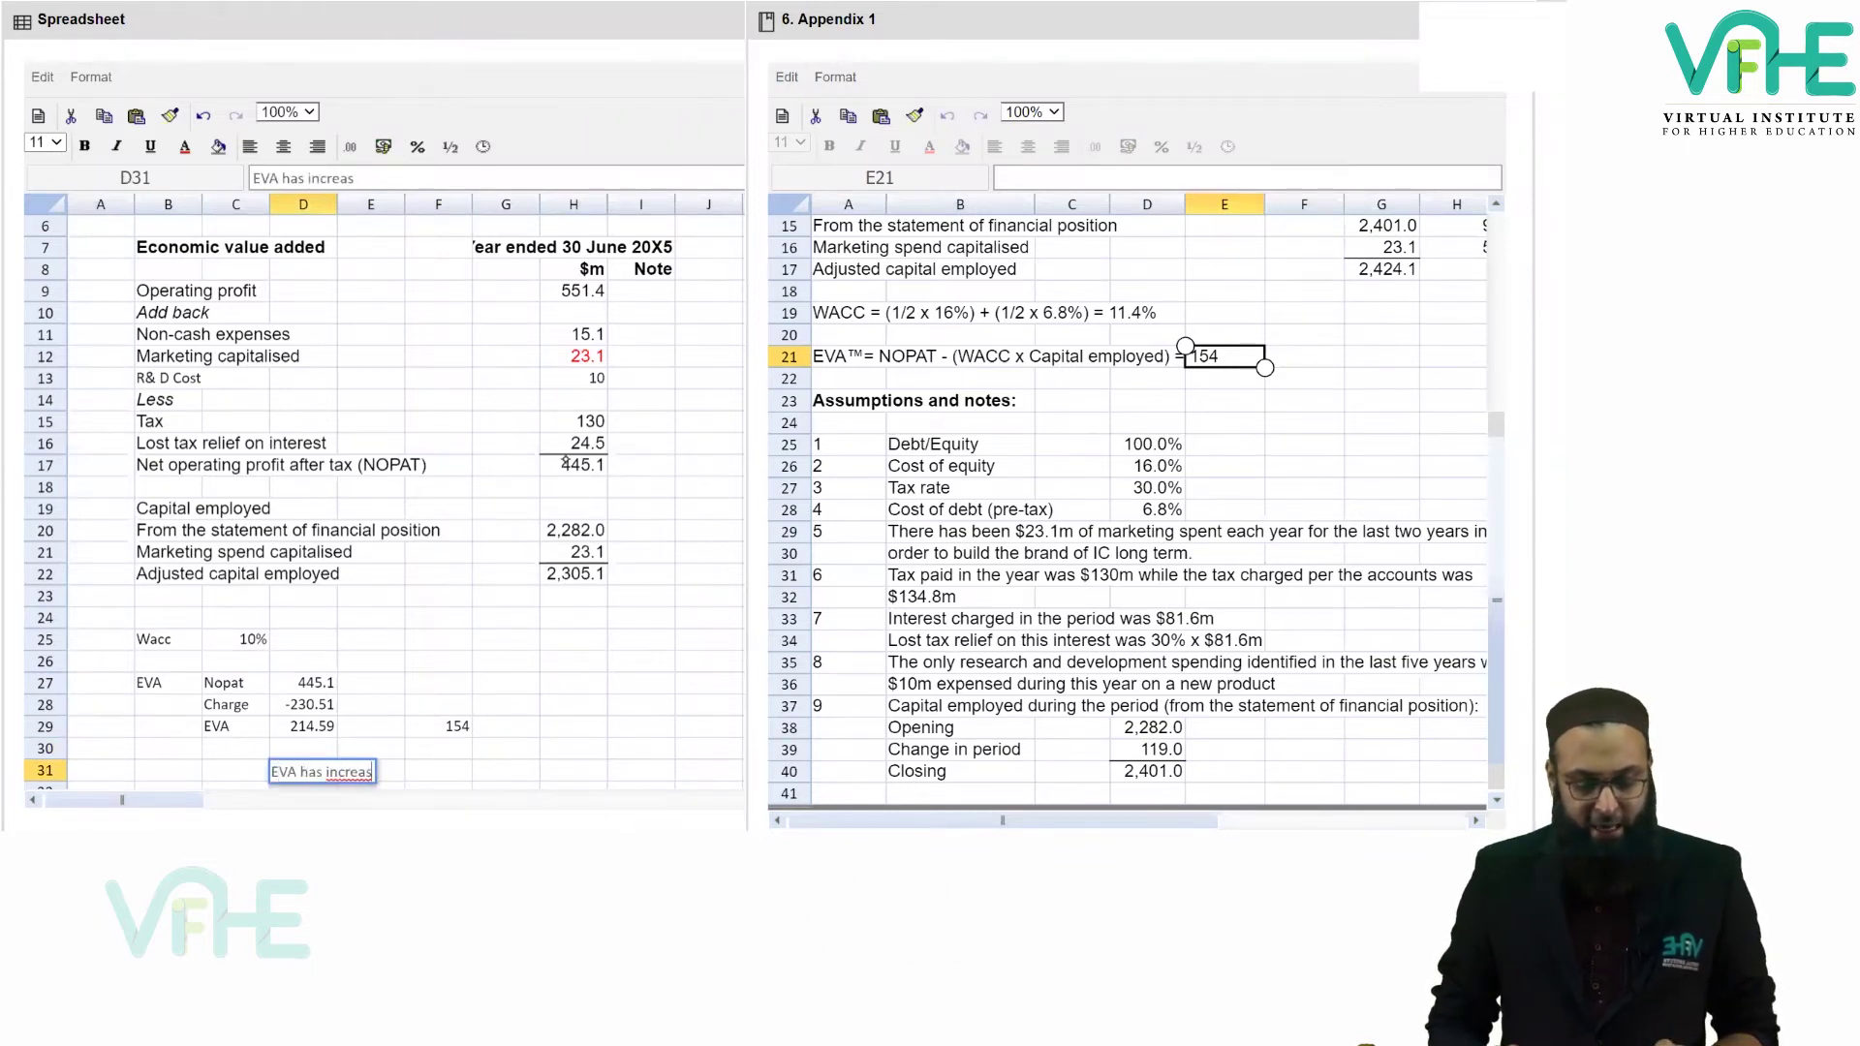
pyautogui.write('ed')
pyautogui.press('Return')
# Add the comment "Positive EVA means waelth has been increased" in D32.
pyautogui.write('Postive')
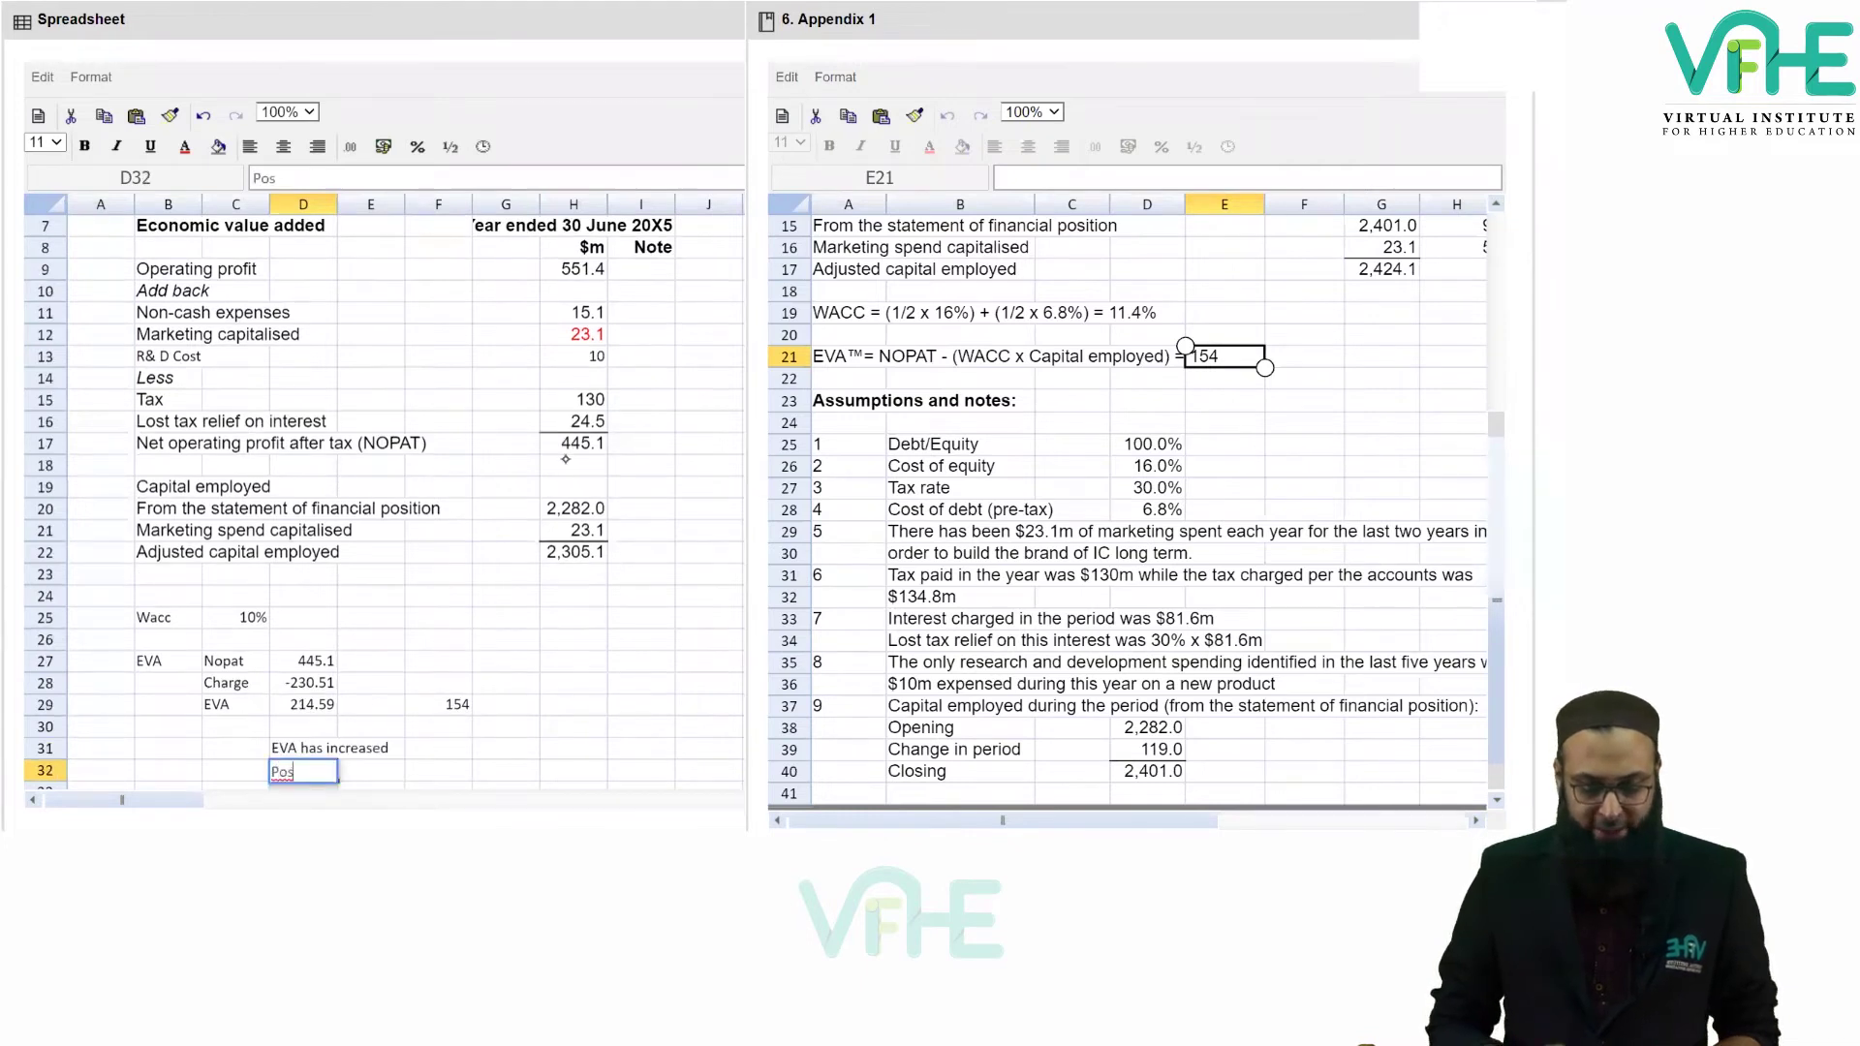
pyautogui.press('BackSpace')
pyautogui.press('BackSpace')
pyautogui.press('BackSpace')
pyautogui.write('itiv')
pyautogui.press('BackSpace')
pyautogui.press('BackSpace')
pyautogui.press('BackSpace')
pyautogui.press('BackSpace')
pyautogui.press('BackSpace')
pyautogui.write('tive EVA means waelth has been increased')
pyautogui.press('Return')
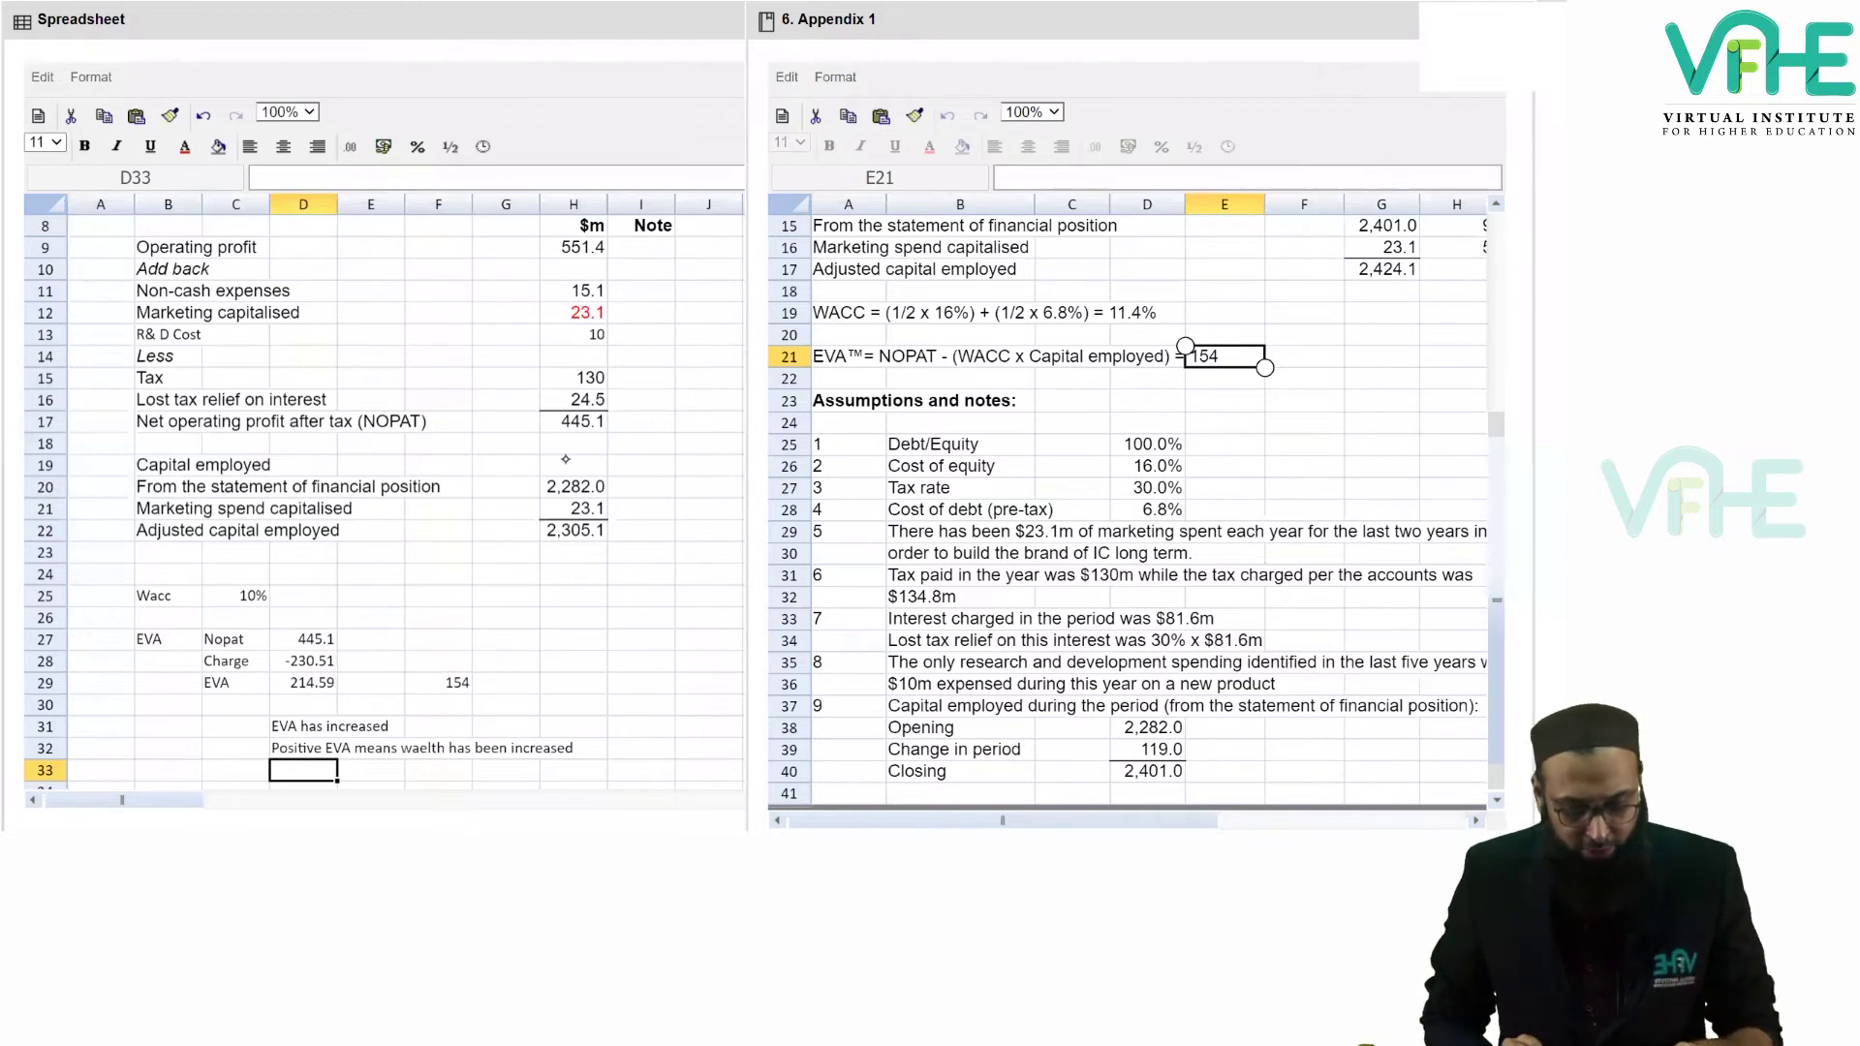
# Set the font size of the WACC, EVA and comment block B25:H32 to 13.
pyautogui.click(168, 727)
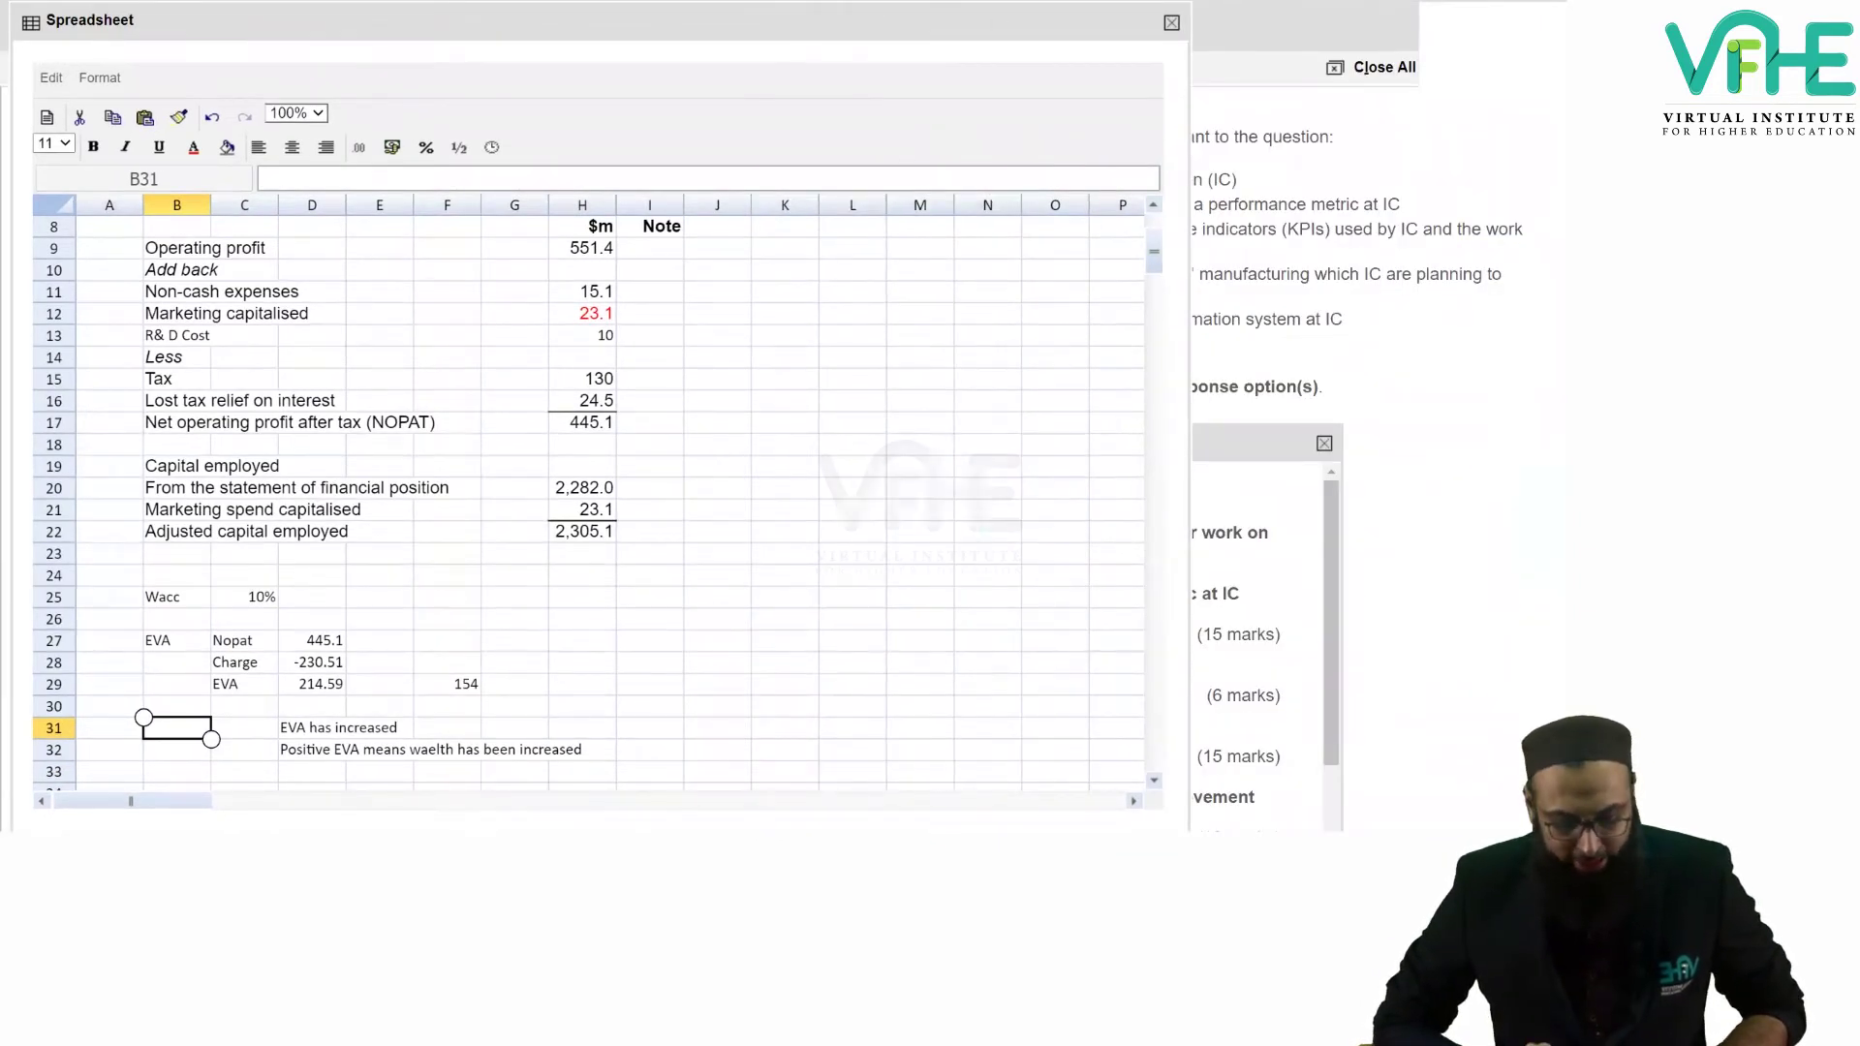
pyautogui.click(504, 673)
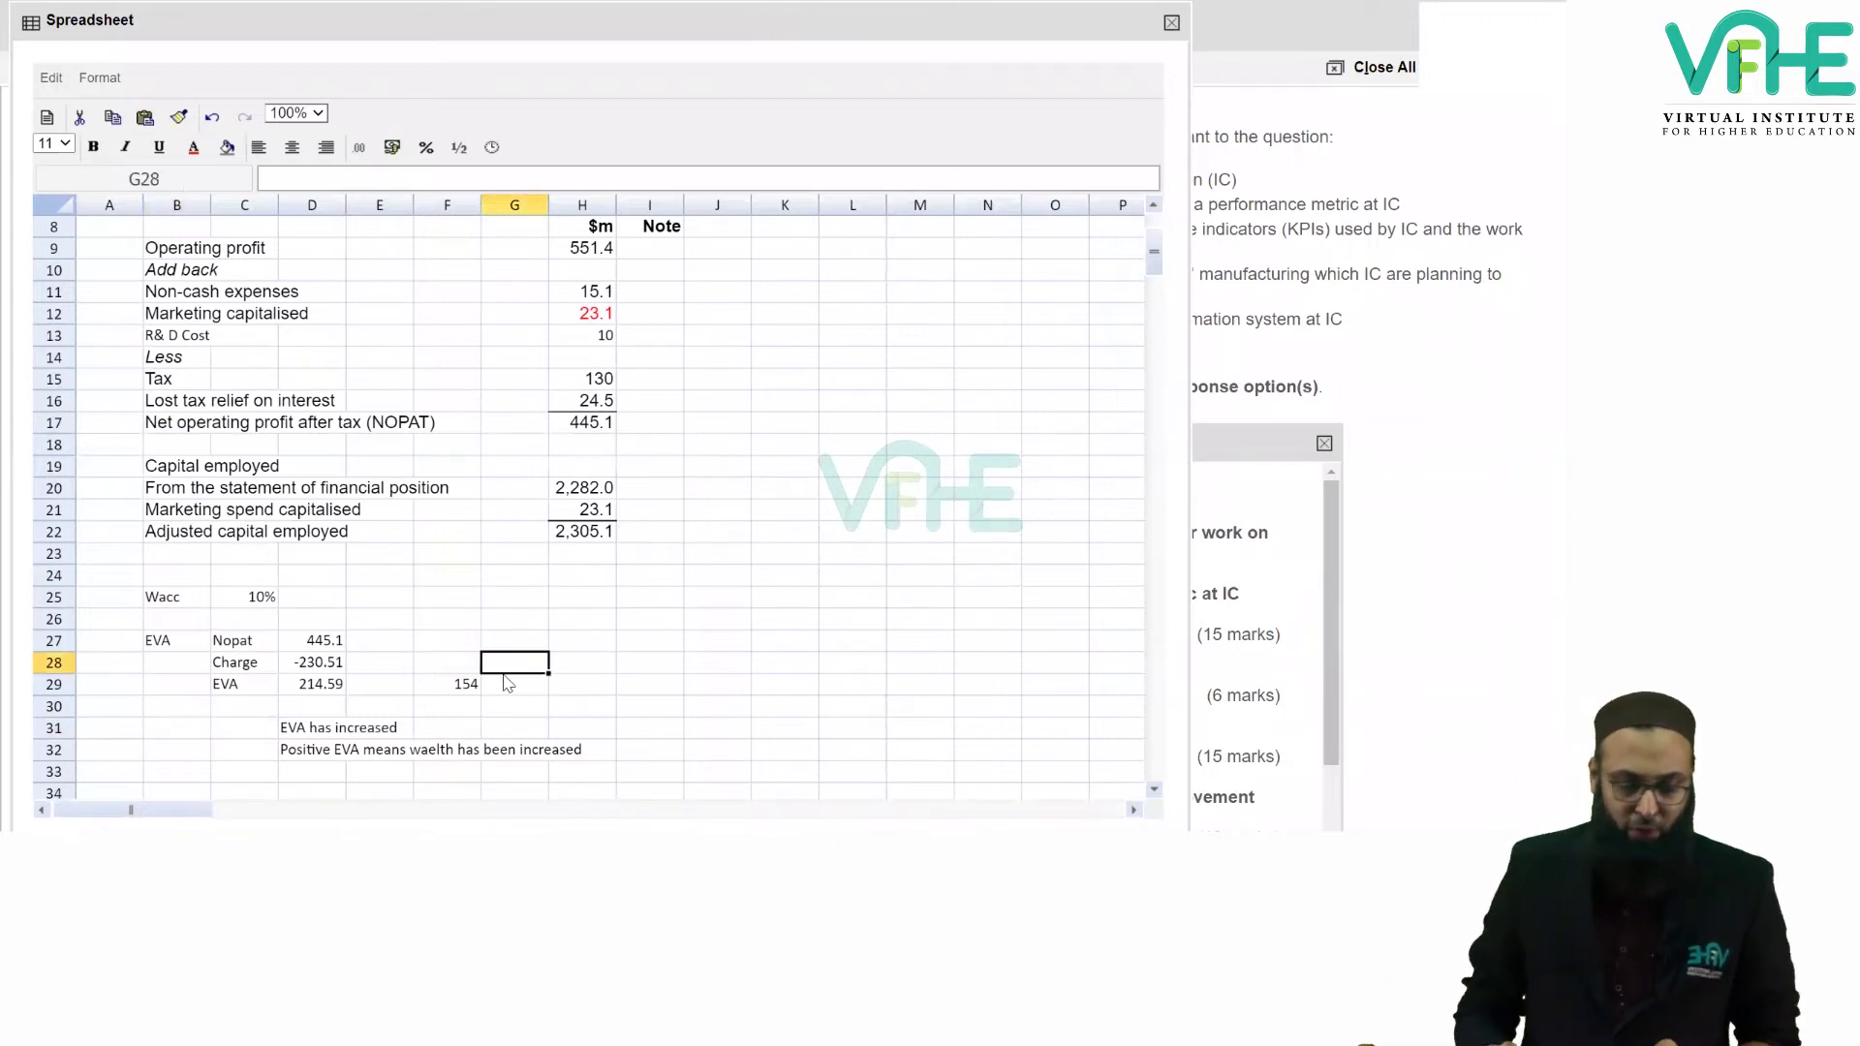
pyautogui.moveTo(159, 598); pyautogui.dragTo(598, 753)
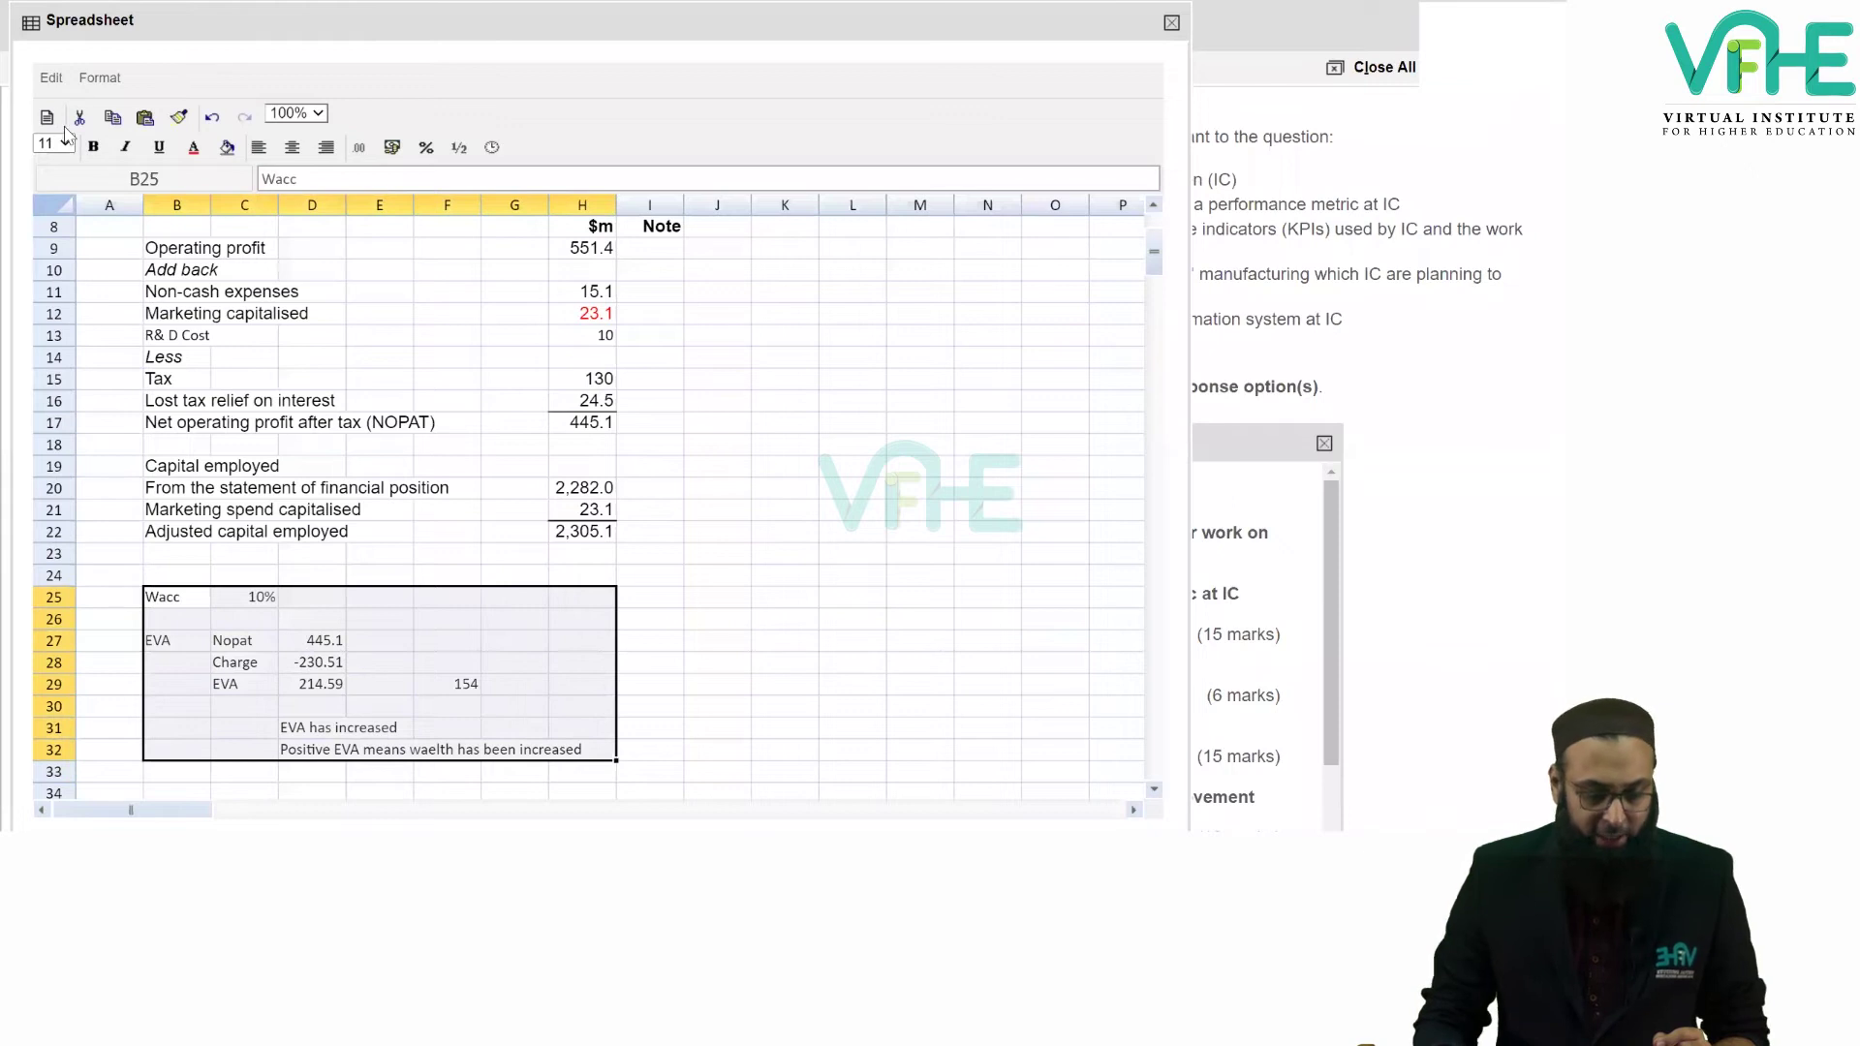
pyautogui.click(65, 144)
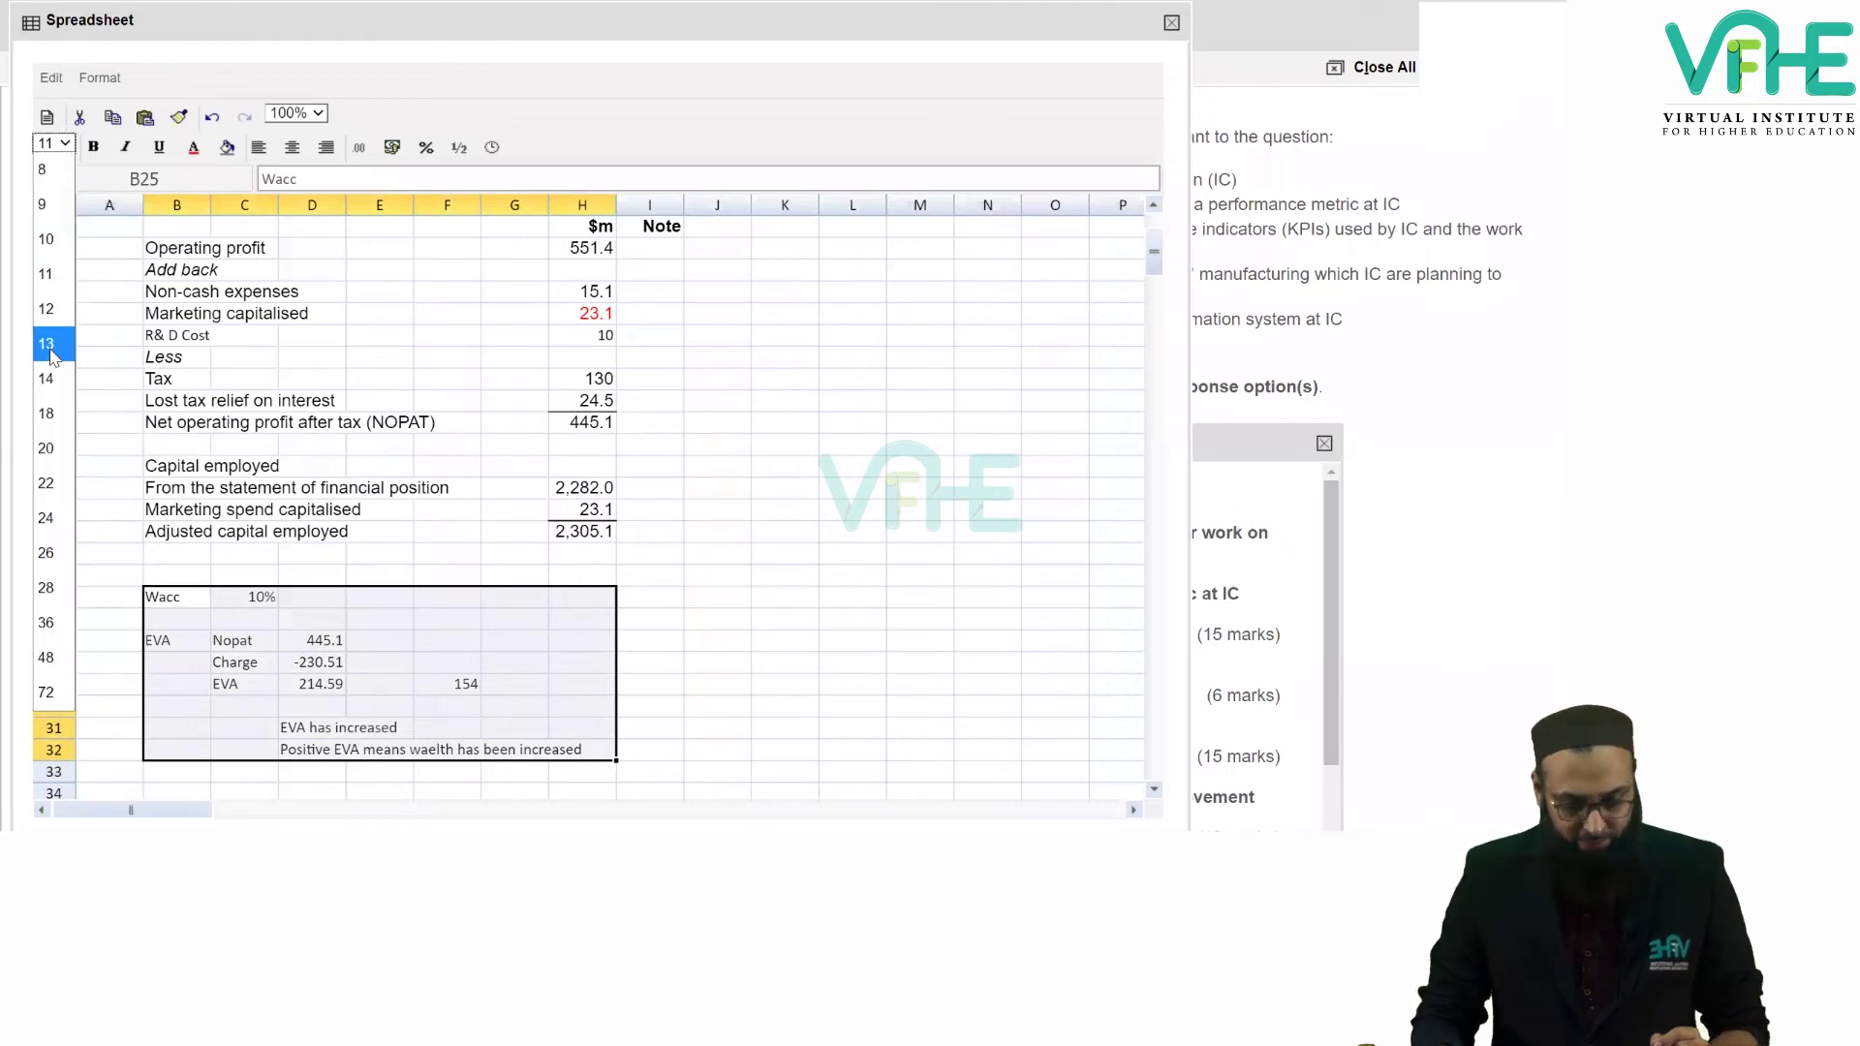
pyautogui.click(50, 356)
pyautogui.click(775, 635)
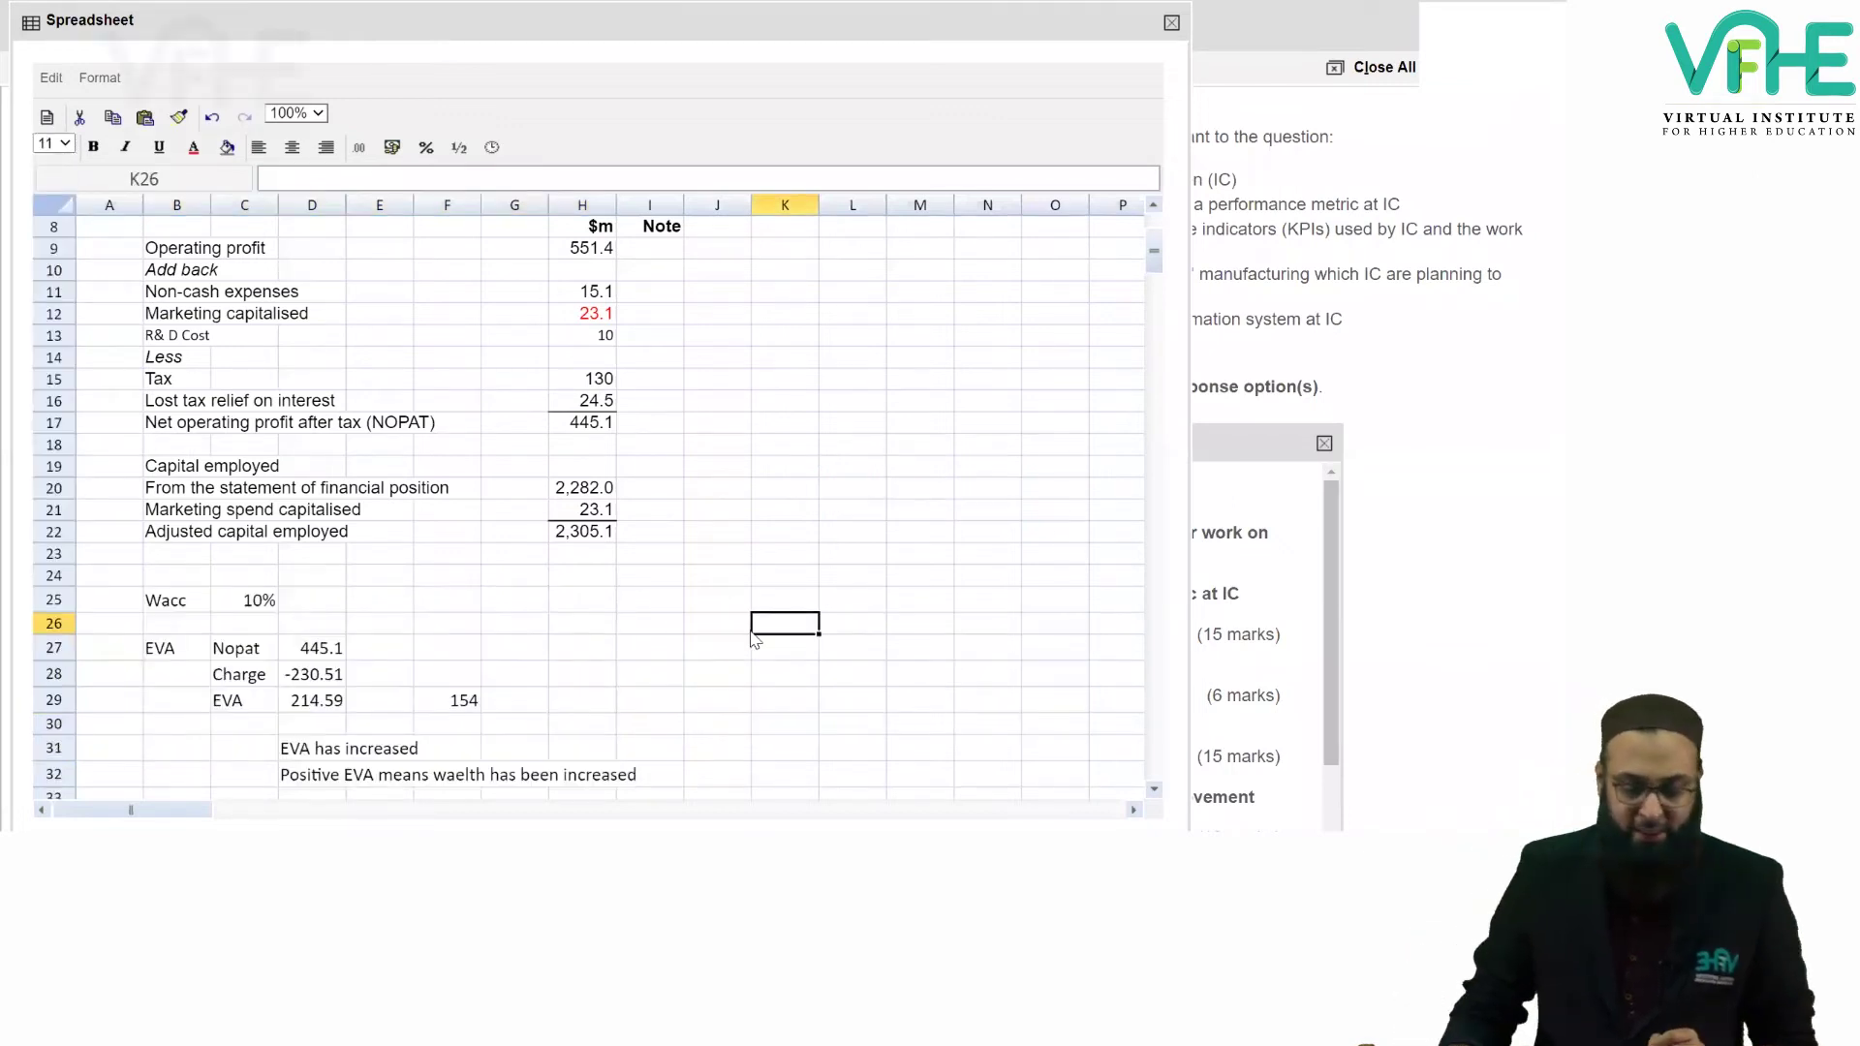
# Review the Nopat, charge and EVA formulas in D27 to D29.
pyautogui.scroll(-2, 756, 630)
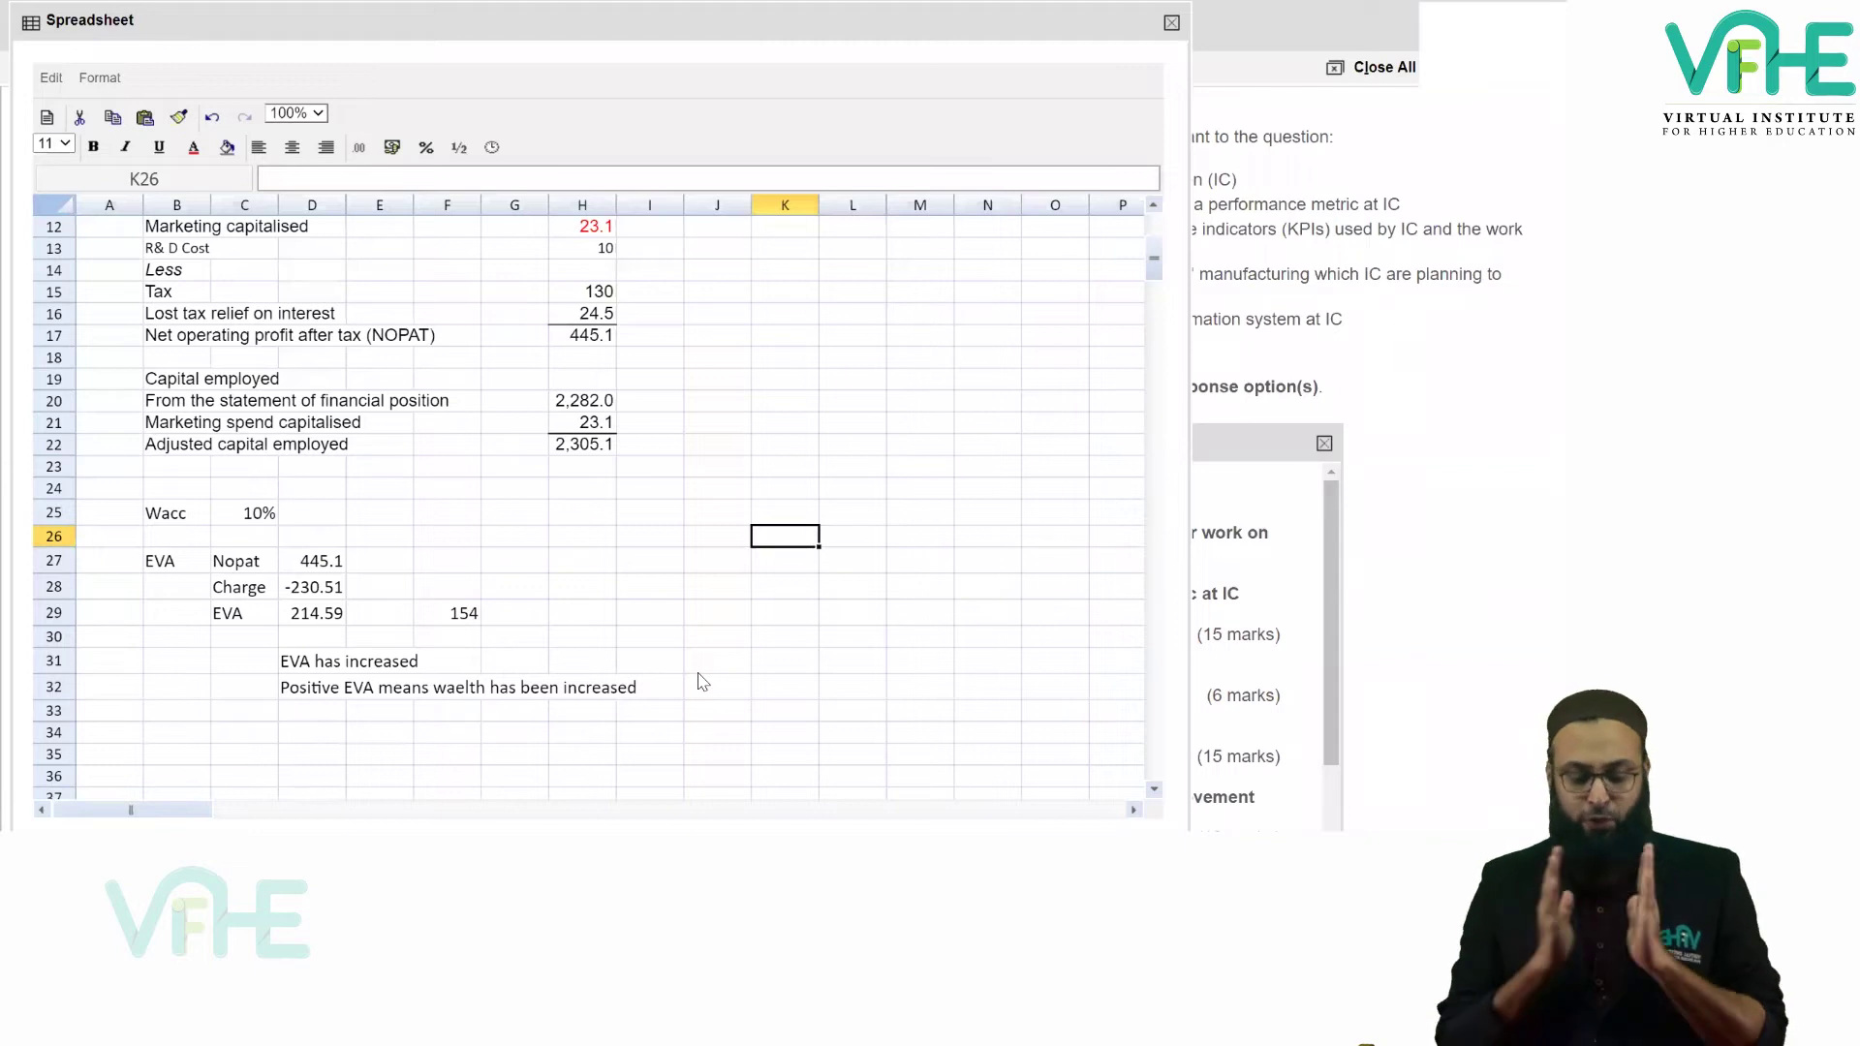
pyautogui.click(298, 570)
pyautogui.click(313, 593)
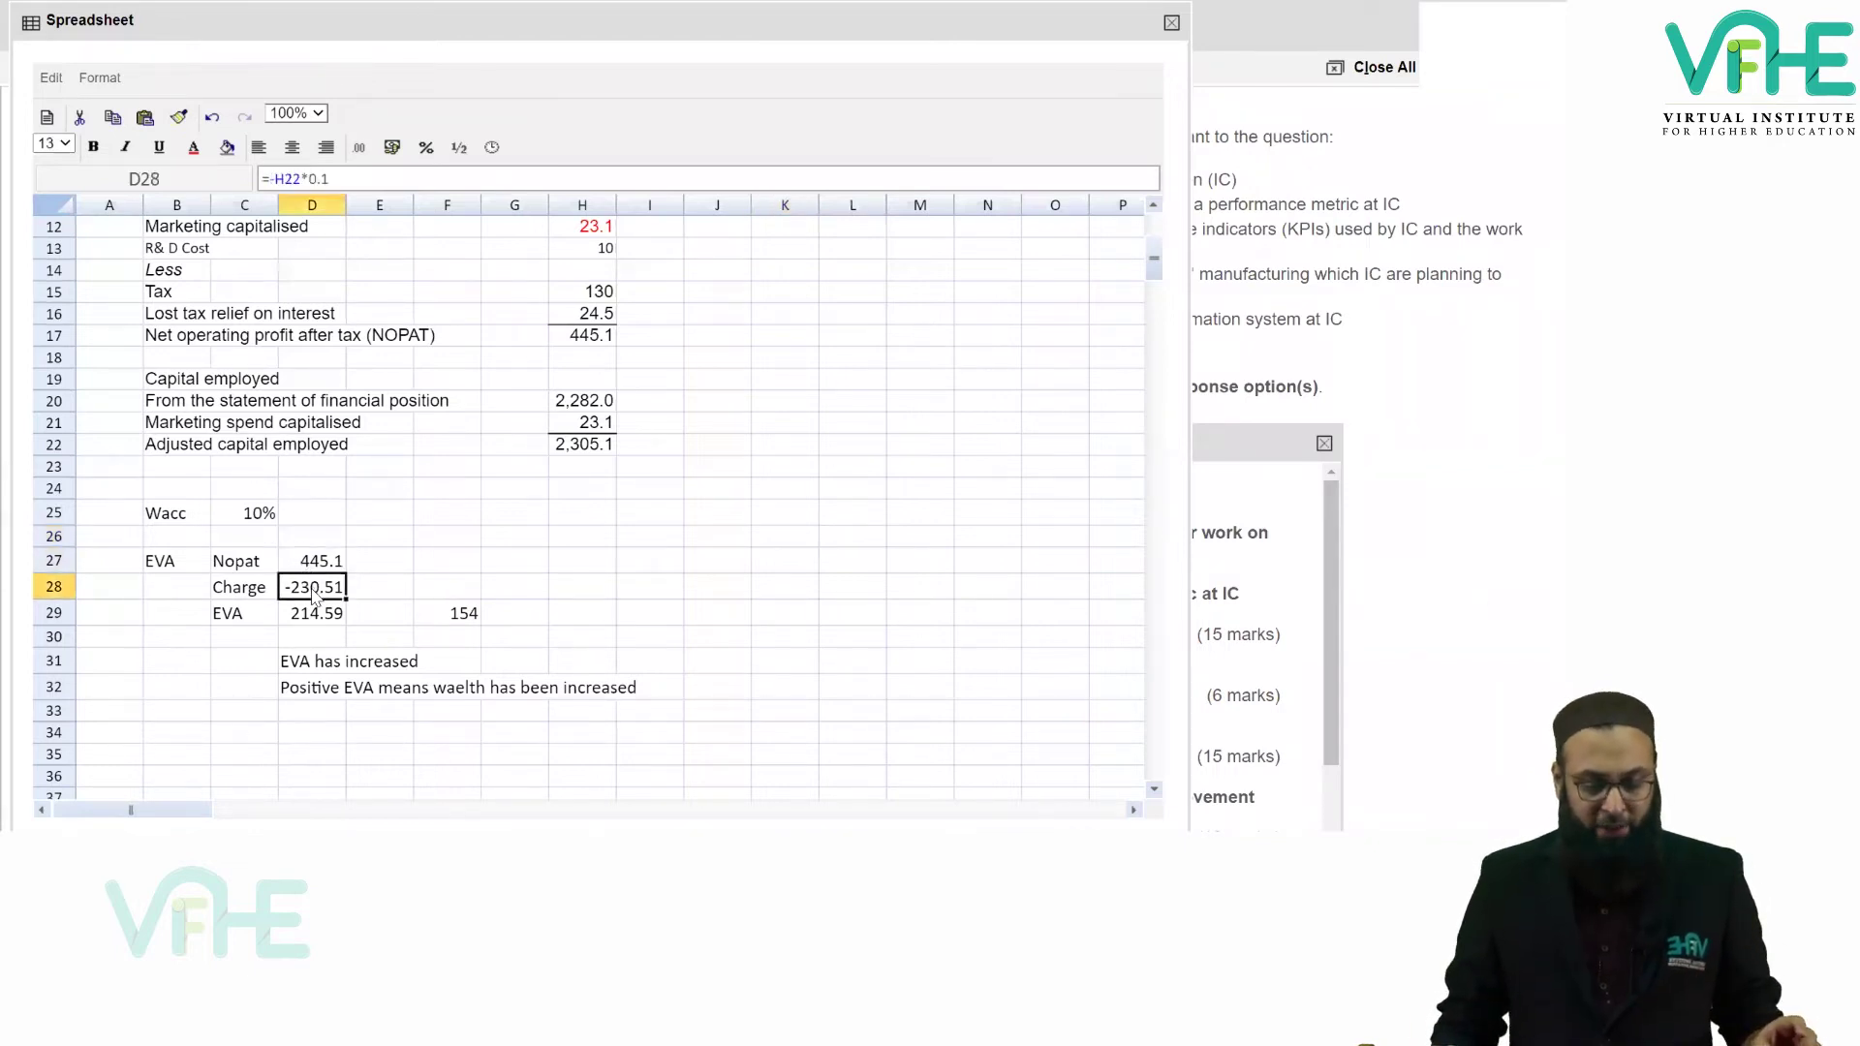
pyautogui.click(316, 618)
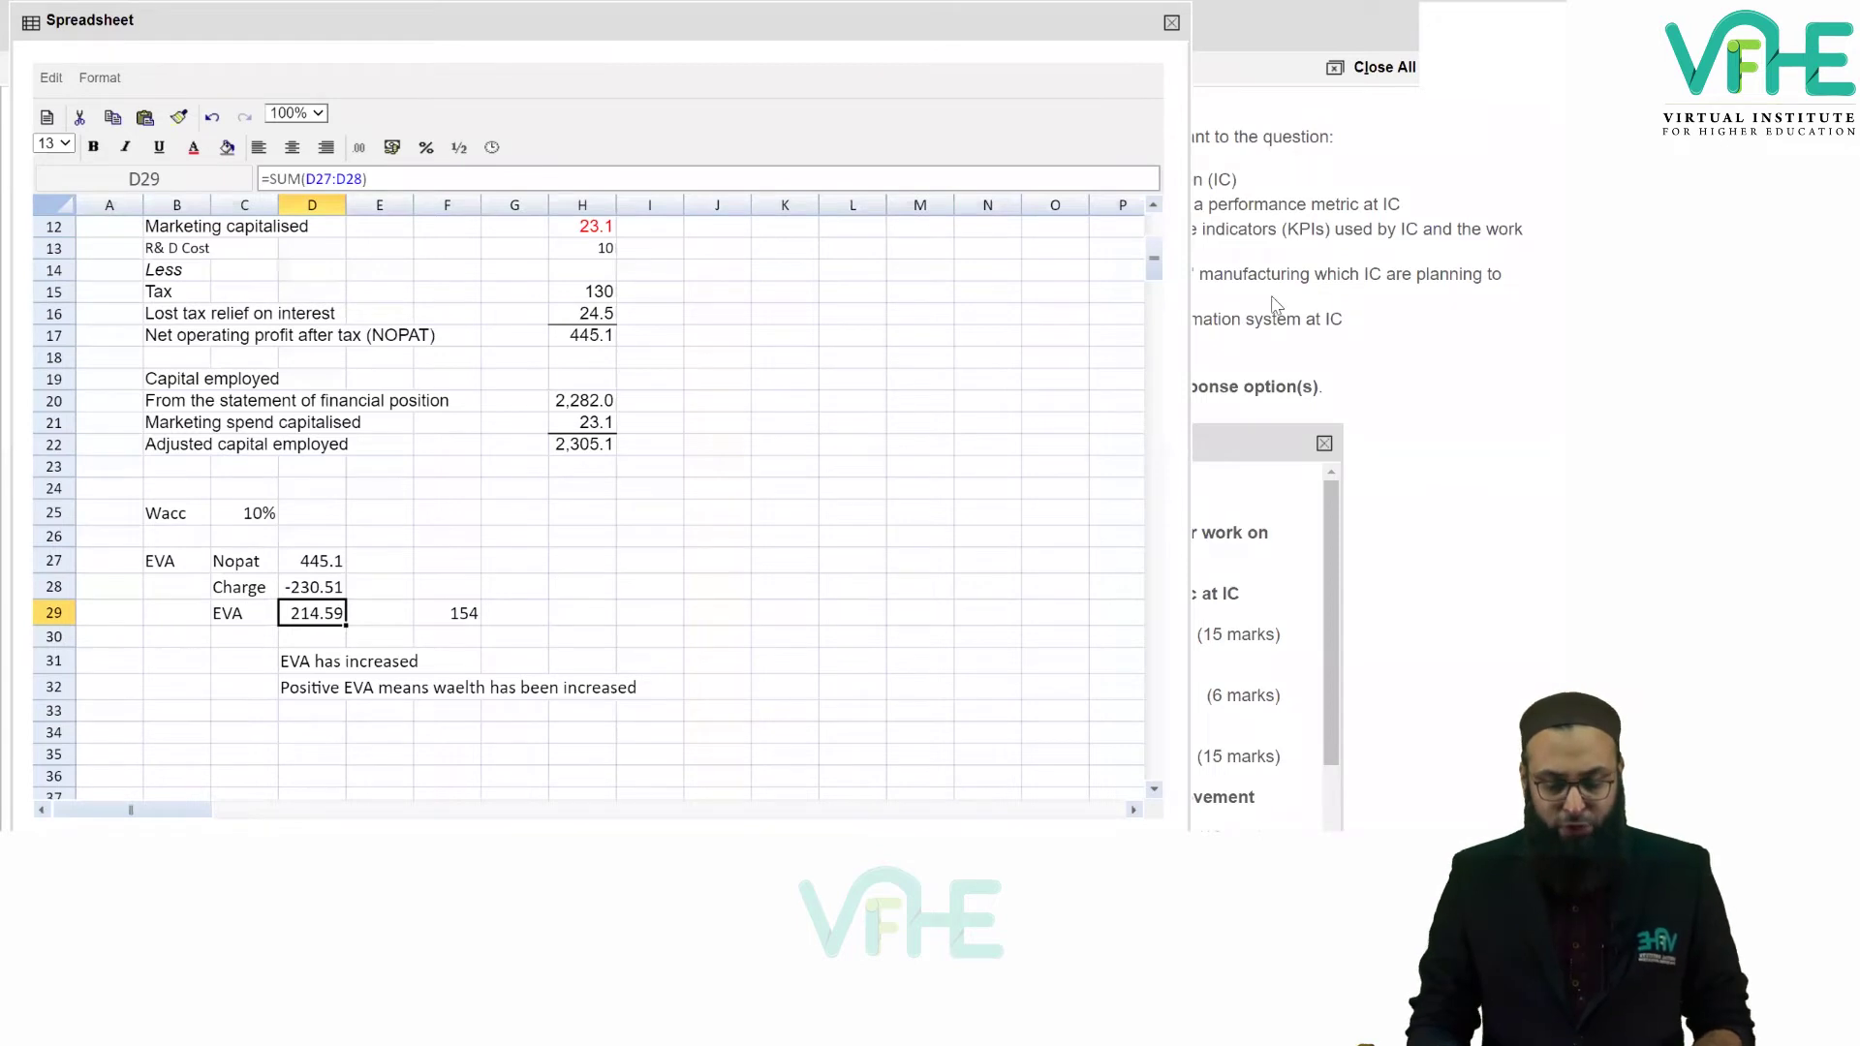
# Check the requirements and the Economic value added exhibit against the calculation, finishing back on the spreadsheet.
pyautogui.click(1217, 447)
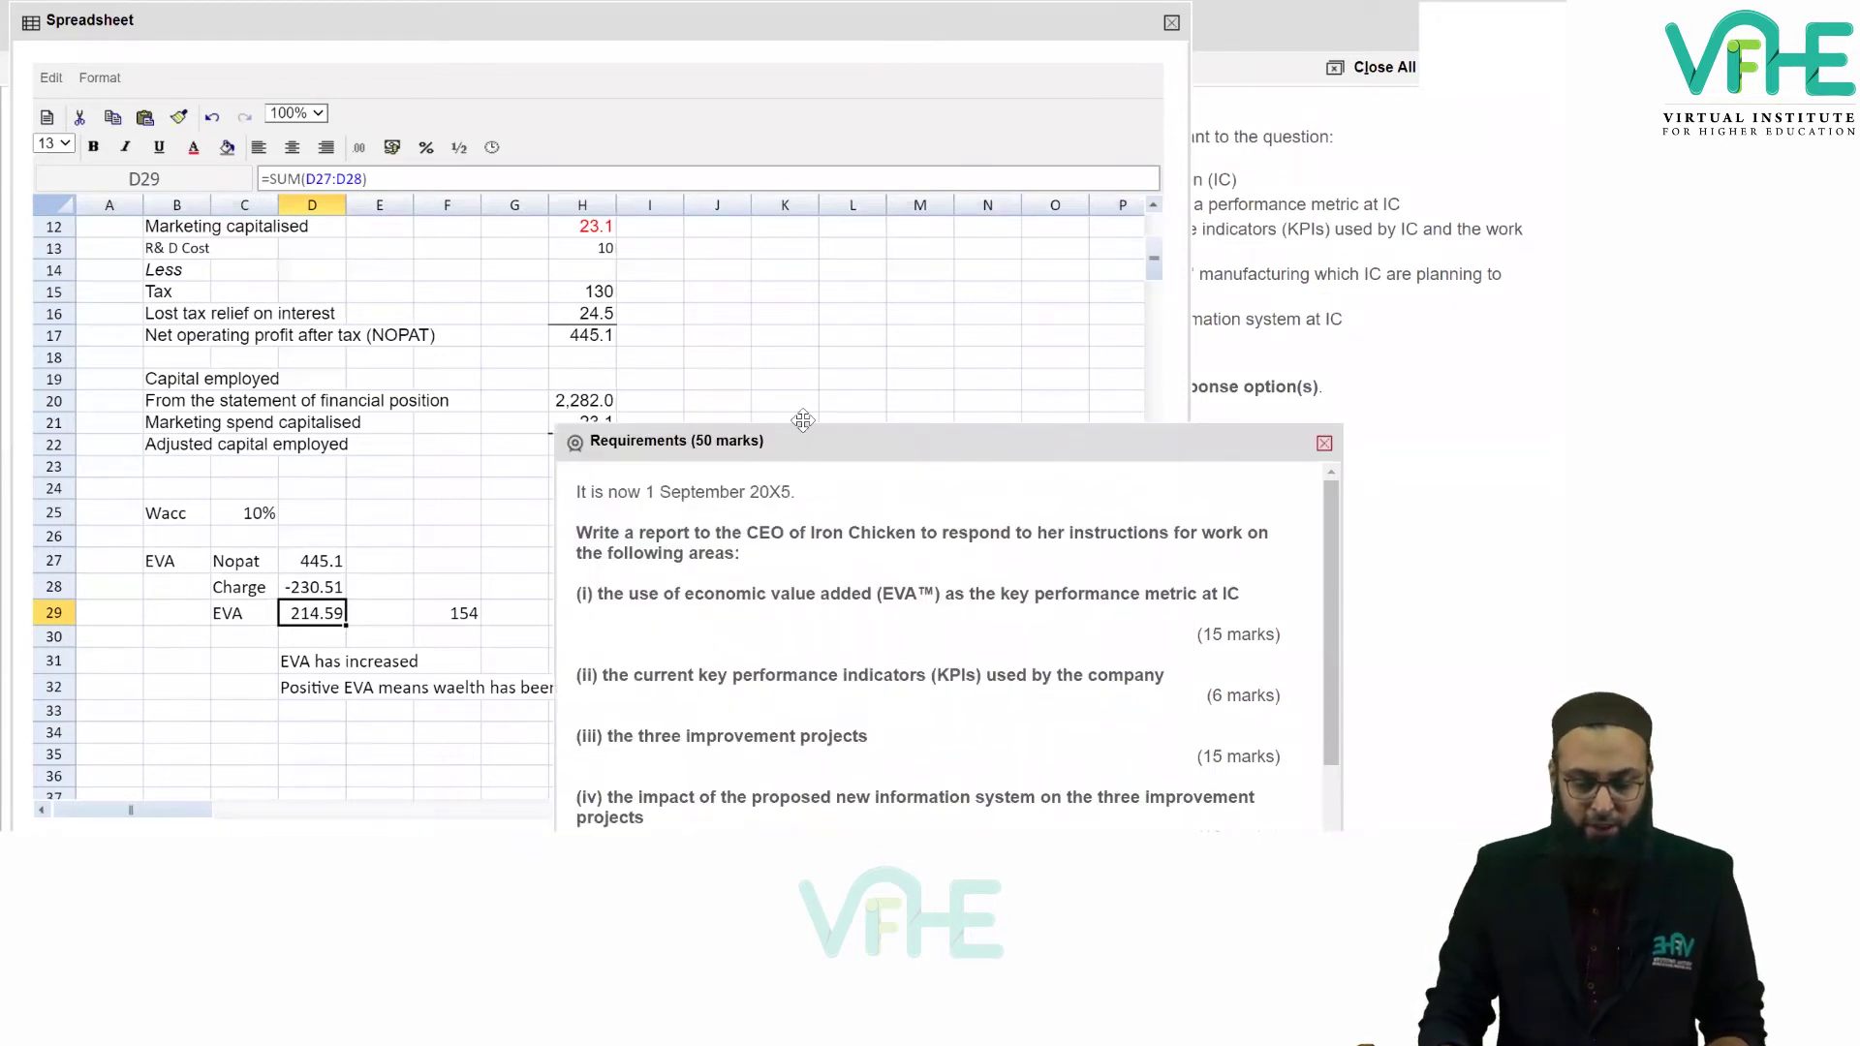
pyautogui.moveTo(858, 29); pyautogui.dragTo(1236, 29)
pyautogui.click(163, 209)
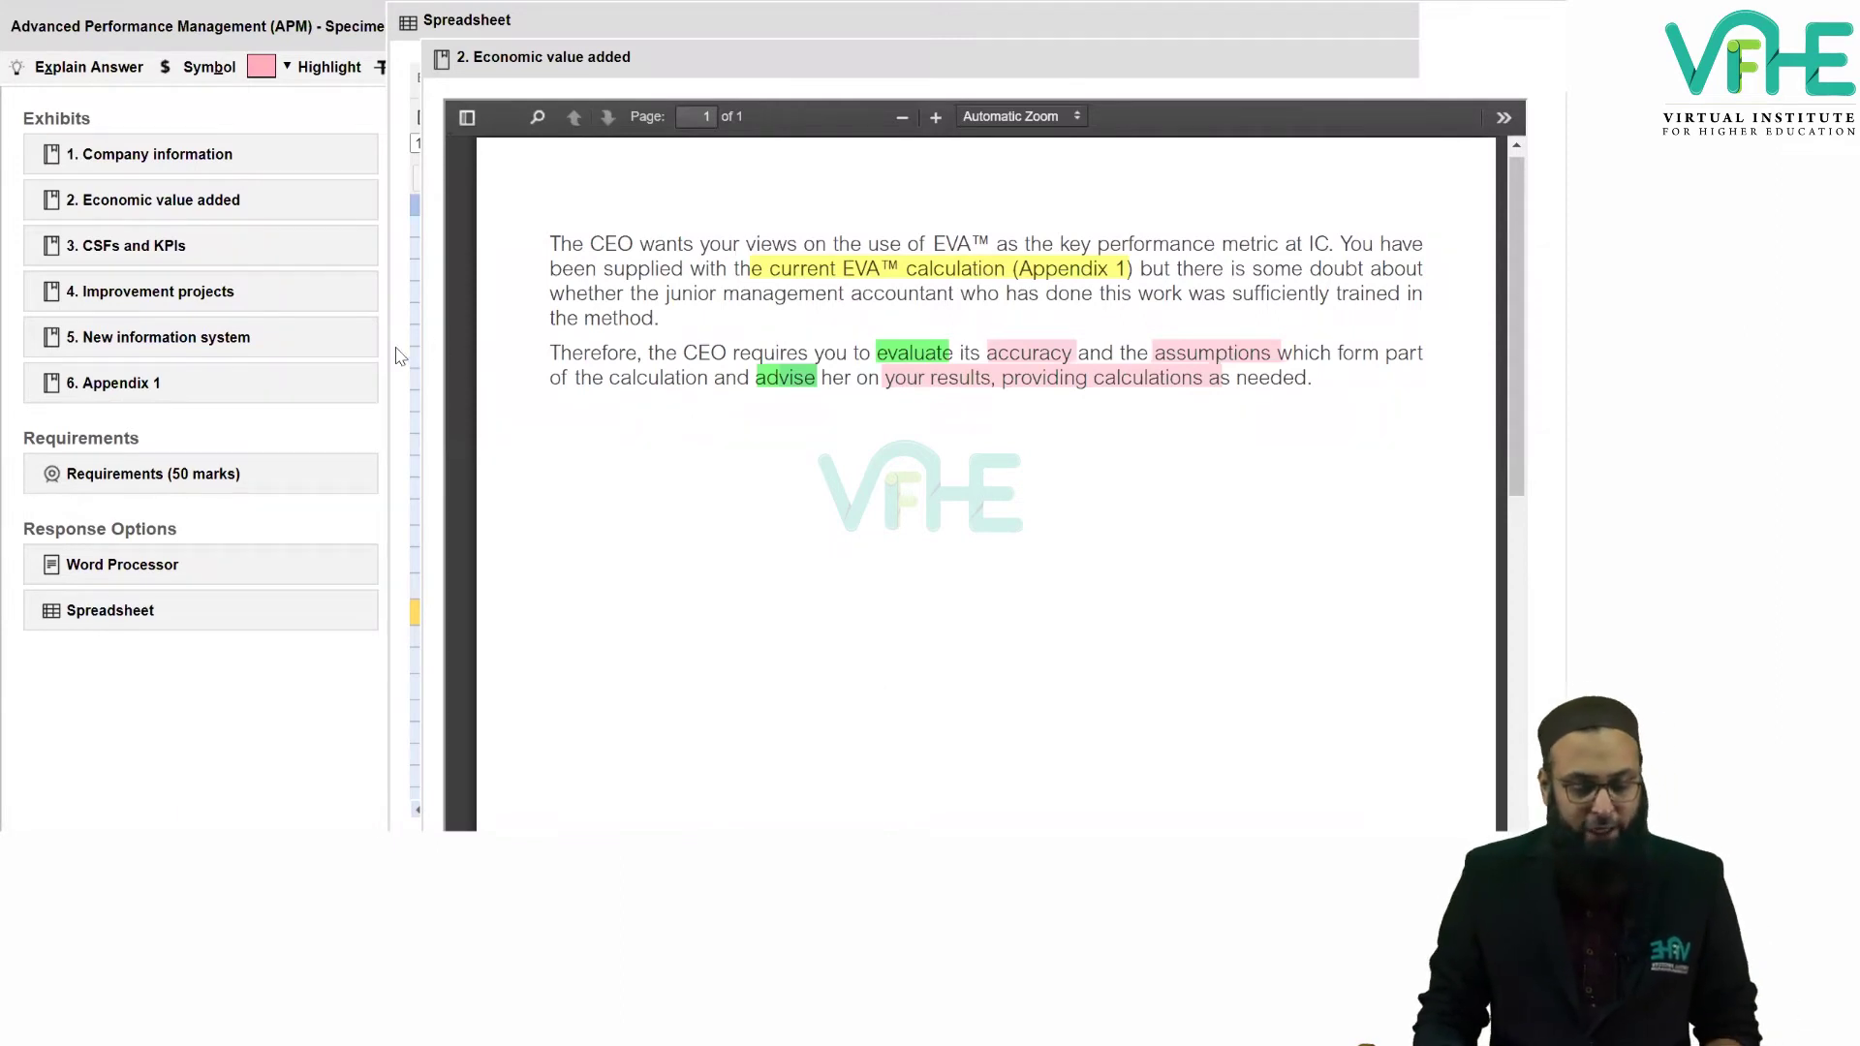
pyautogui.click(558, 21)
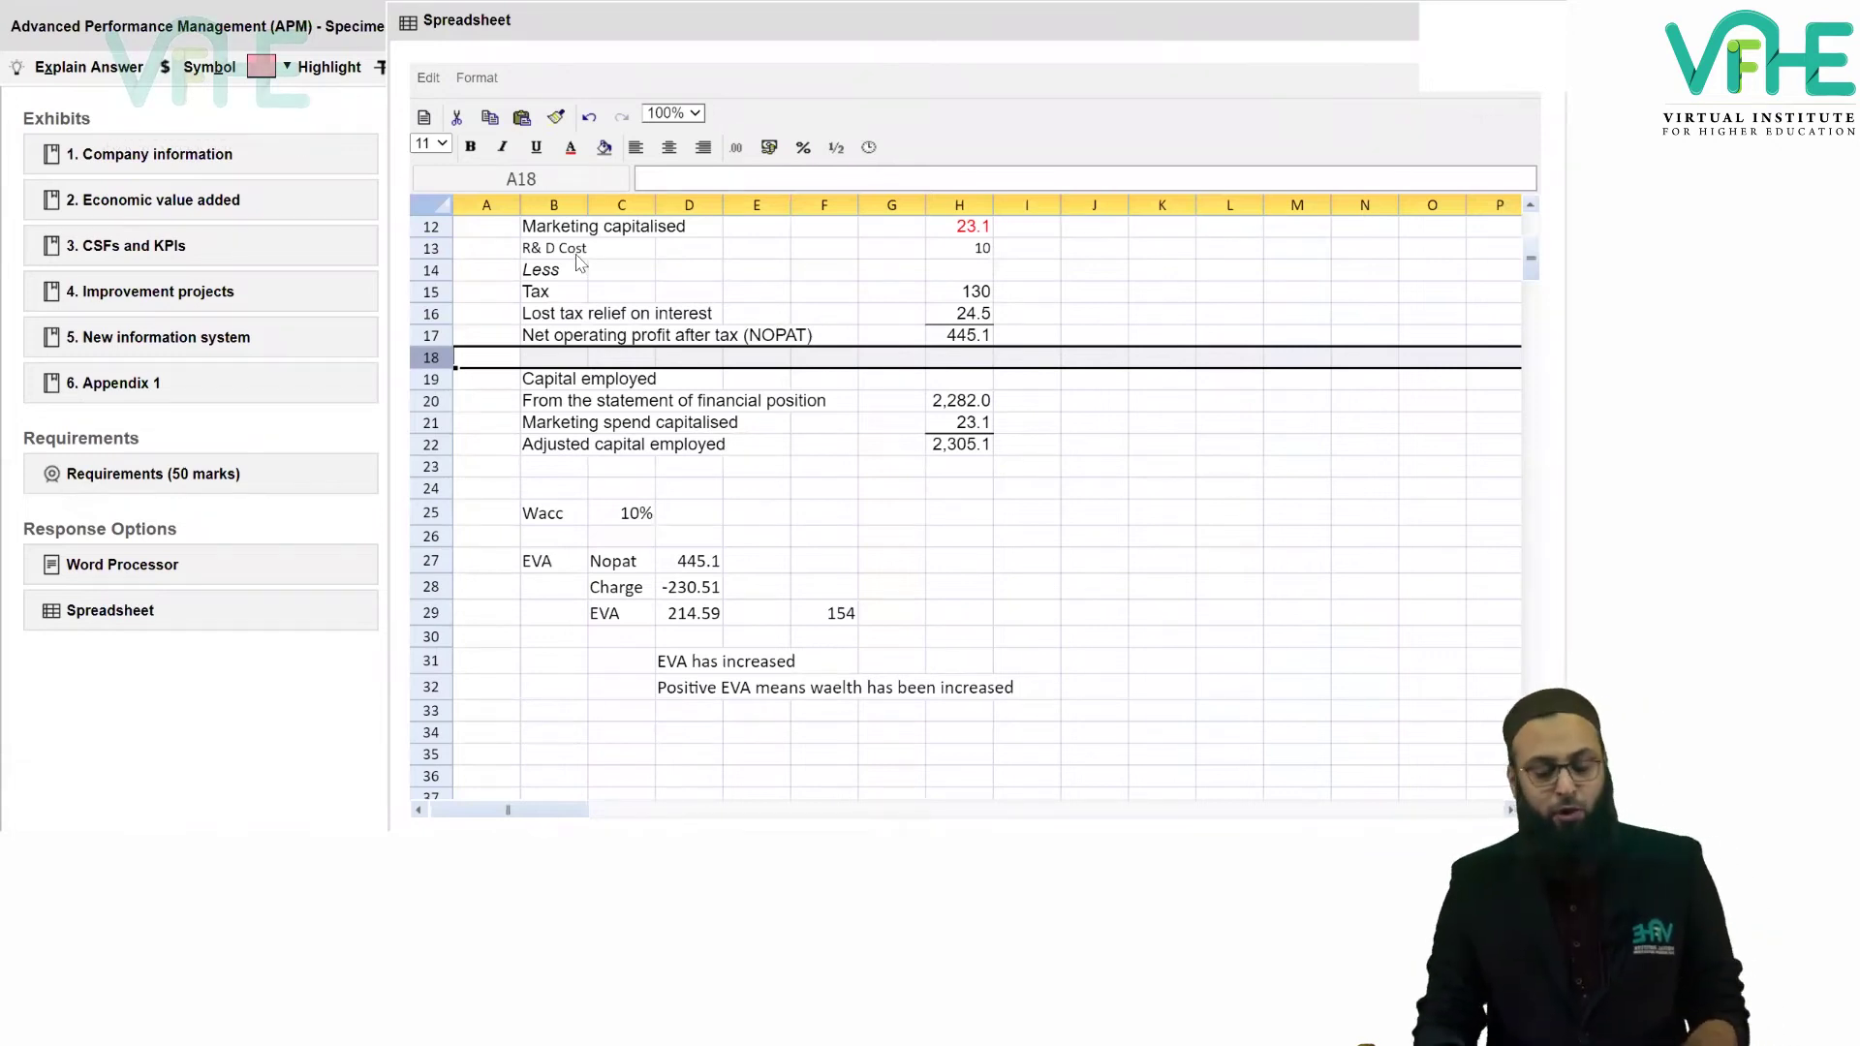
# Switch to the suggested solution document and tick the Economic value added section and the line introducing the assumptions in red ink.
pyautogui.hotkey('alt', 'Tab')
pyautogui.hotkey('alt', 'Tab')
pyautogui.hotkey('alt', 'Tab')
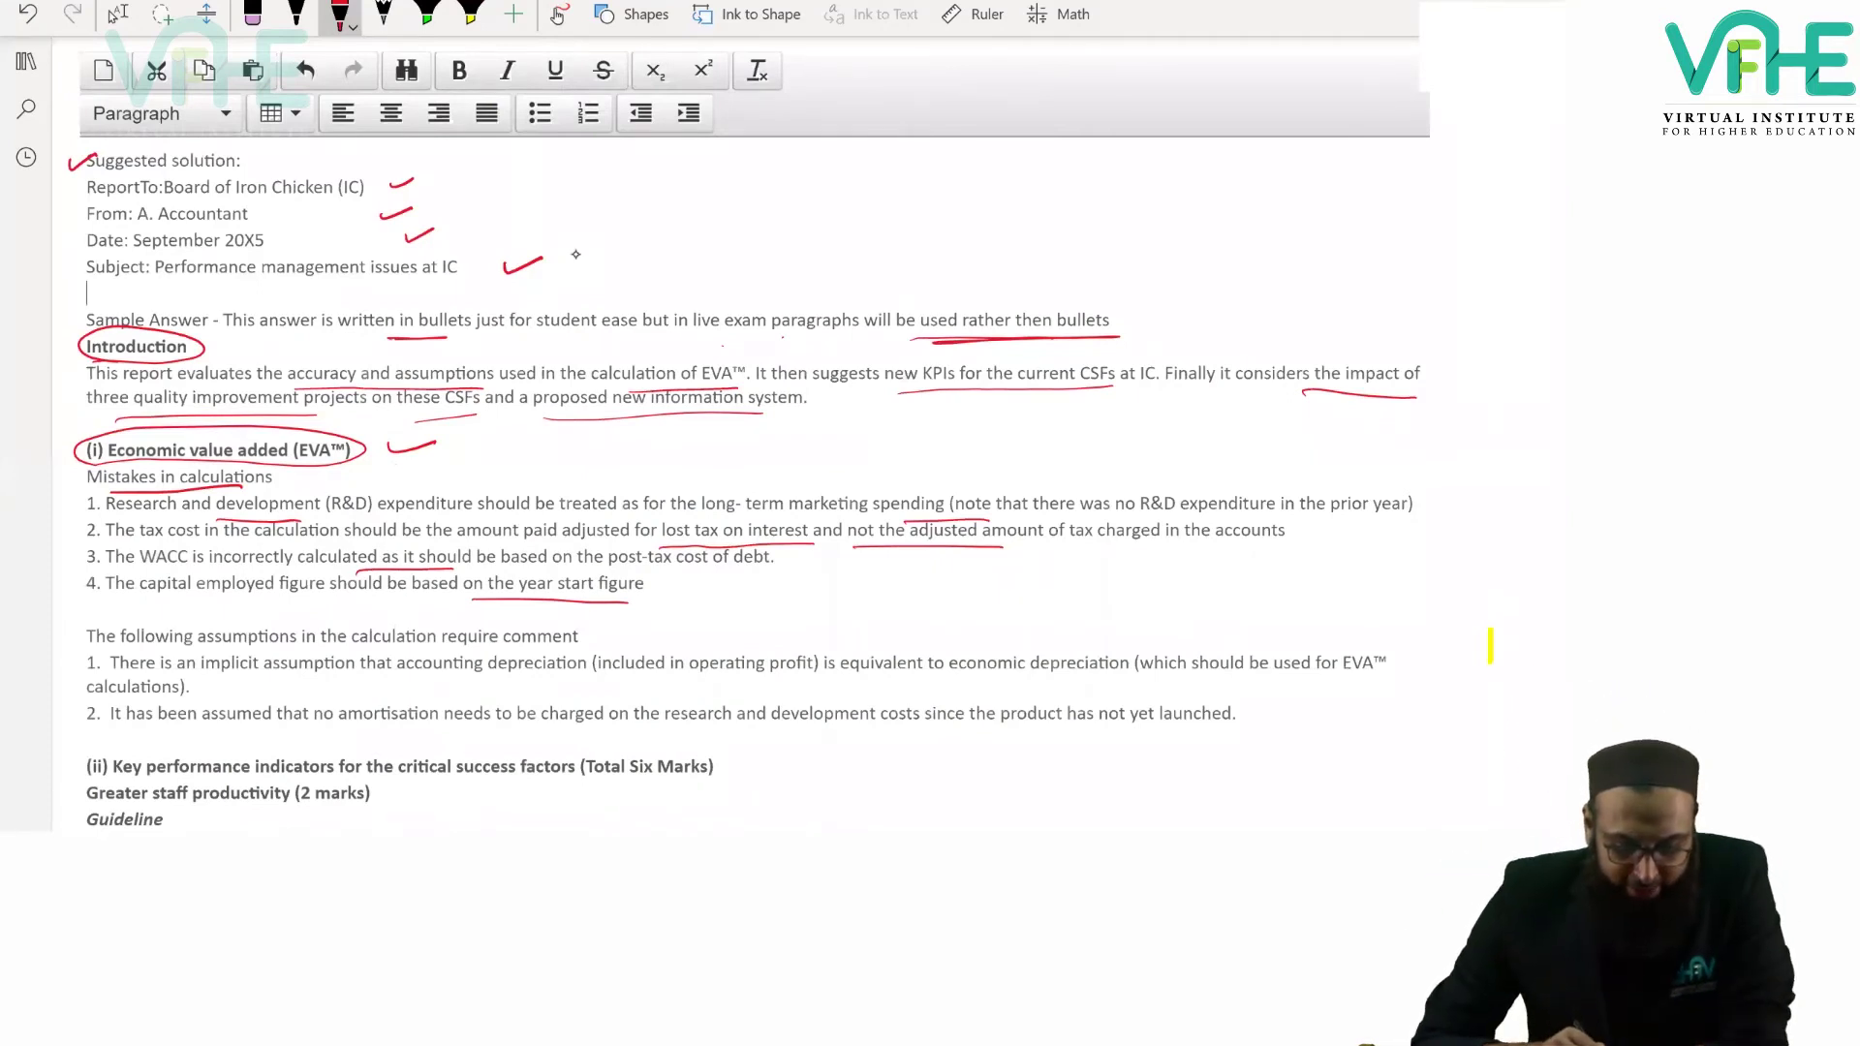
pyautogui.moveTo(397, 463); pyautogui.dragTo(458, 441)
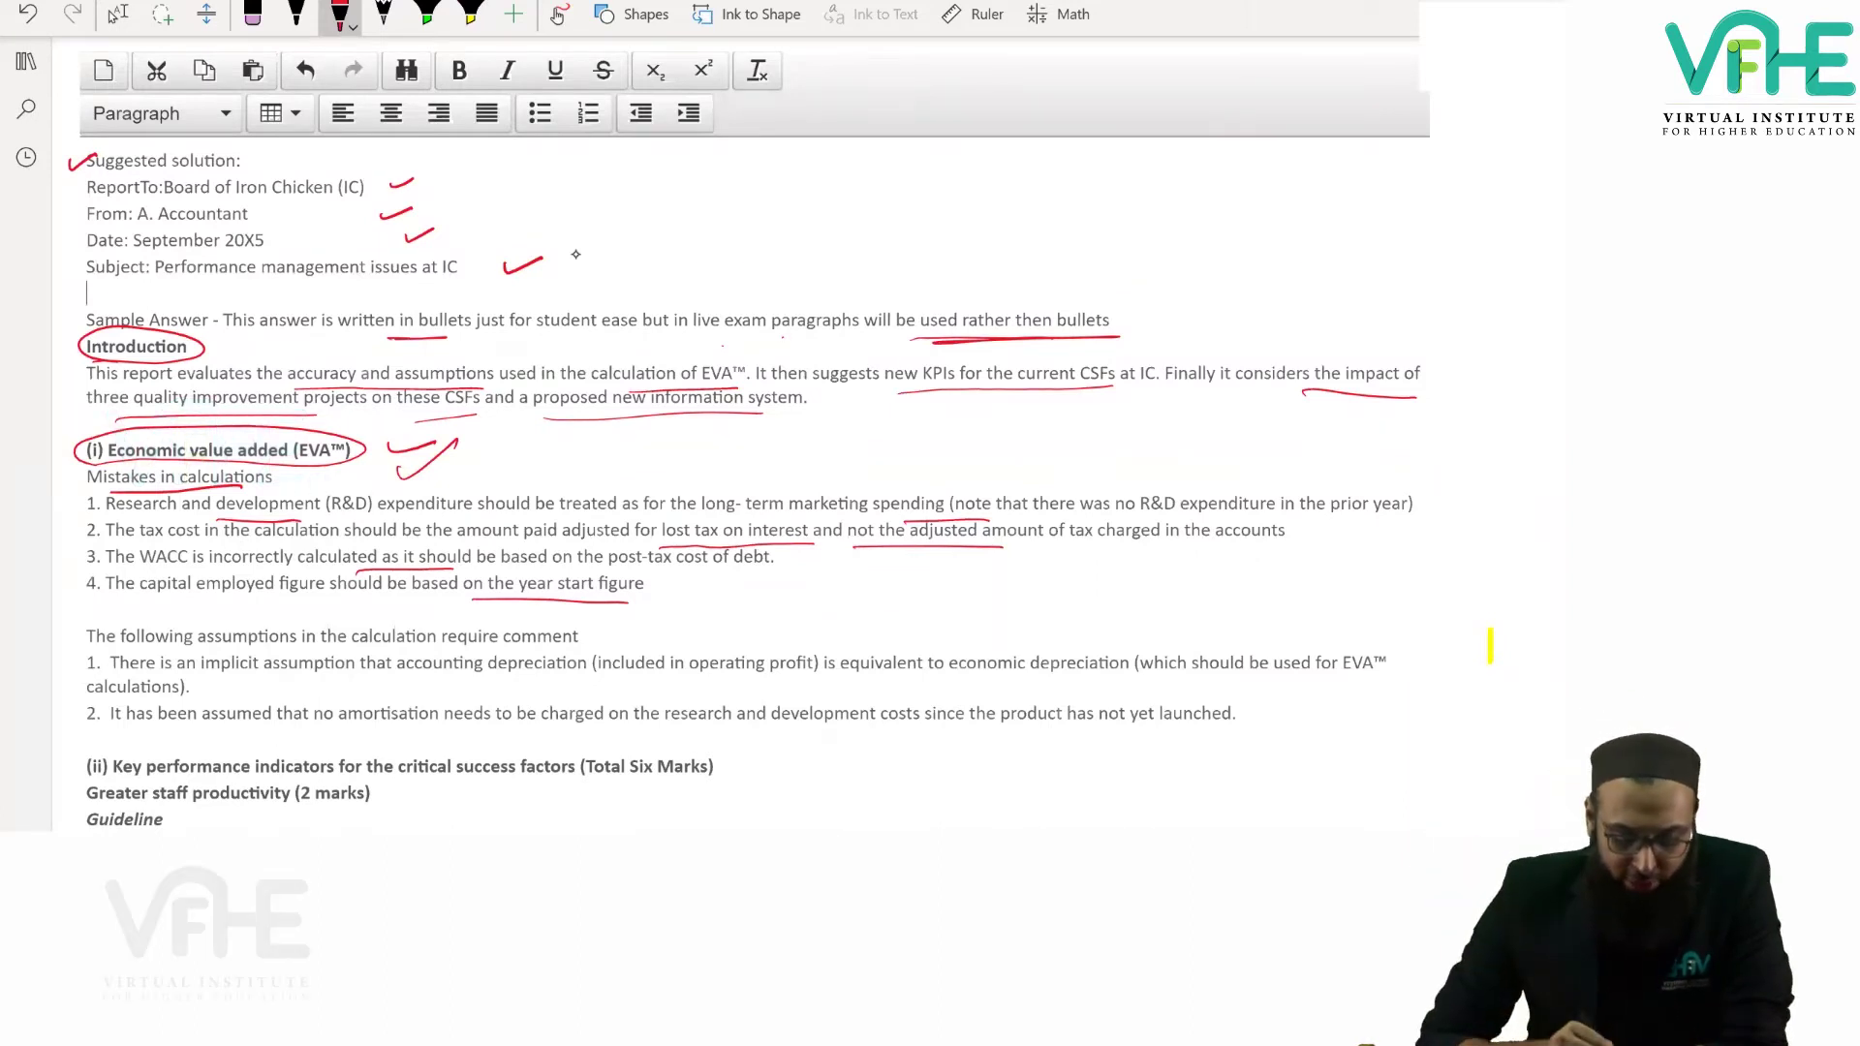
pyautogui.moveTo(626, 638); pyautogui.dragTo(675, 604)
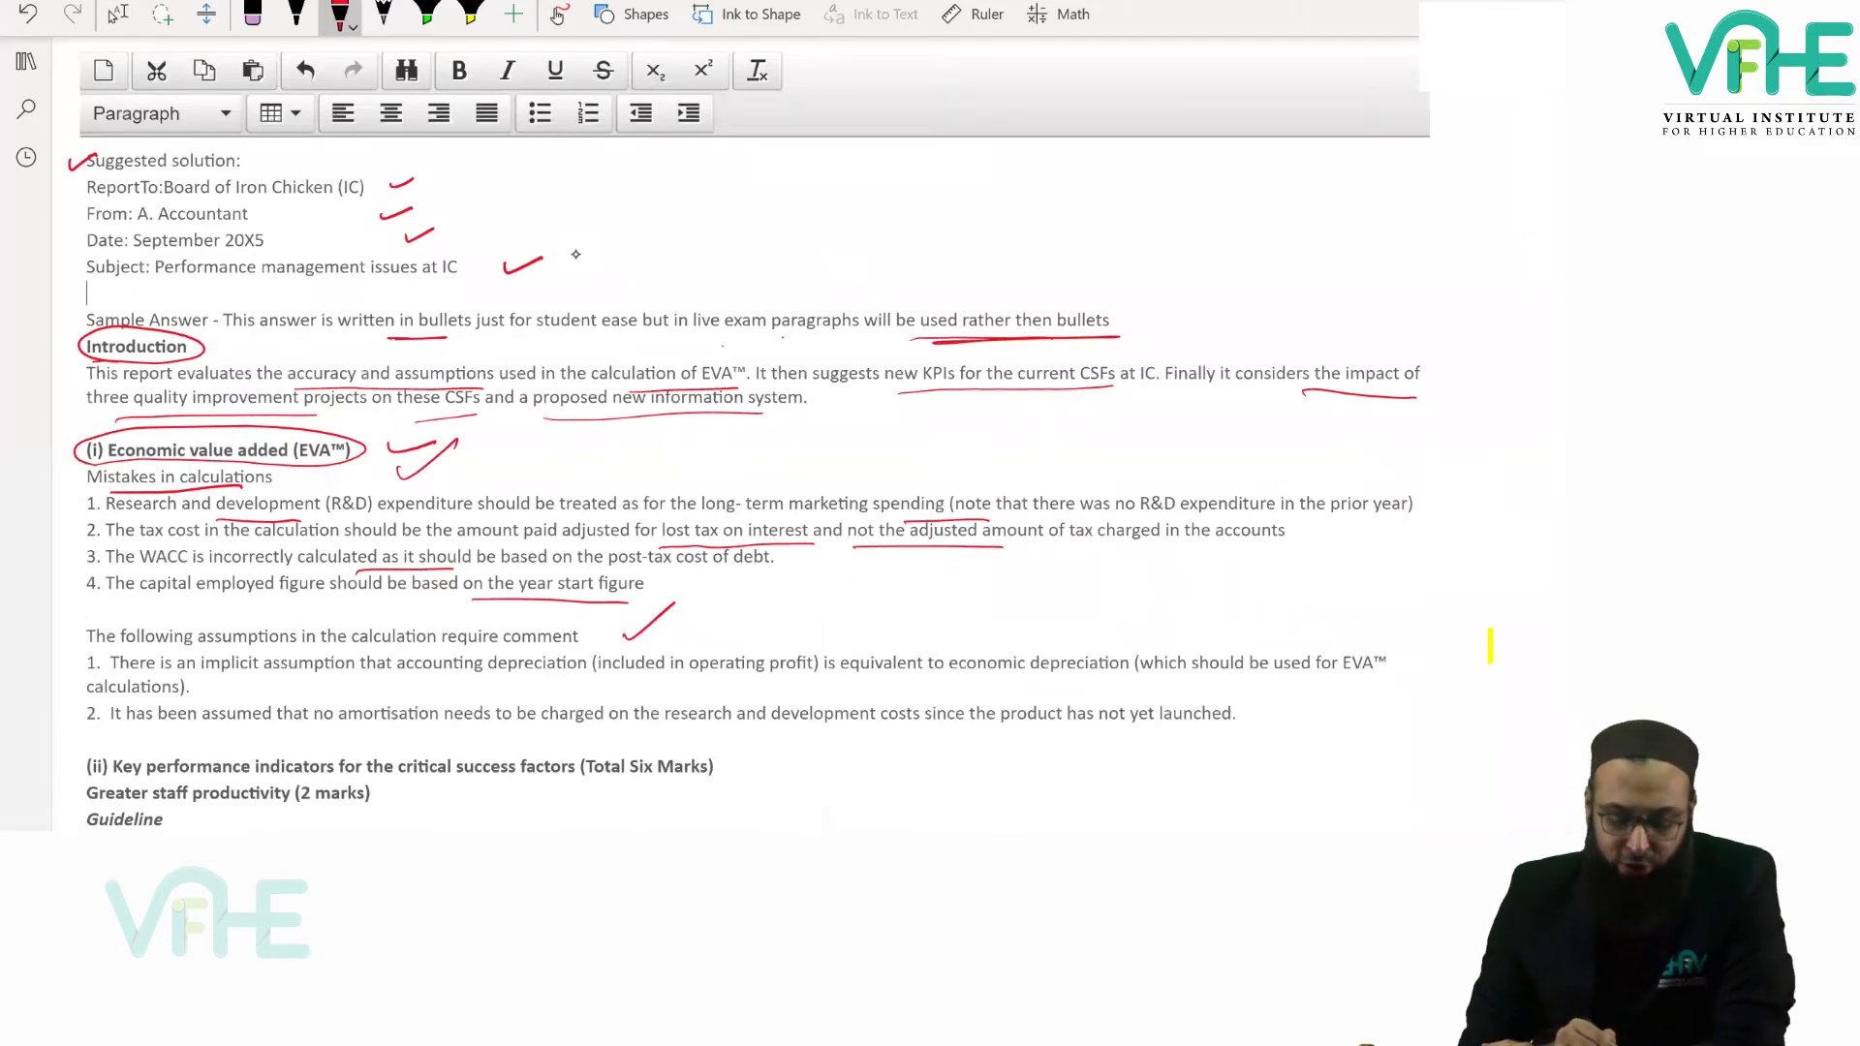
# Underline "implicit assumption", "accounting depreciation", "economic depreciation" and "is equivalent to" in the first assumption in red ink.
pyautogui.moveTo(217, 684)
pyautogui.mouseDown()
pyautogui.moveTo(344, 665)
pyautogui.moveTo(543, 672)
pyautogui.mouseUp()
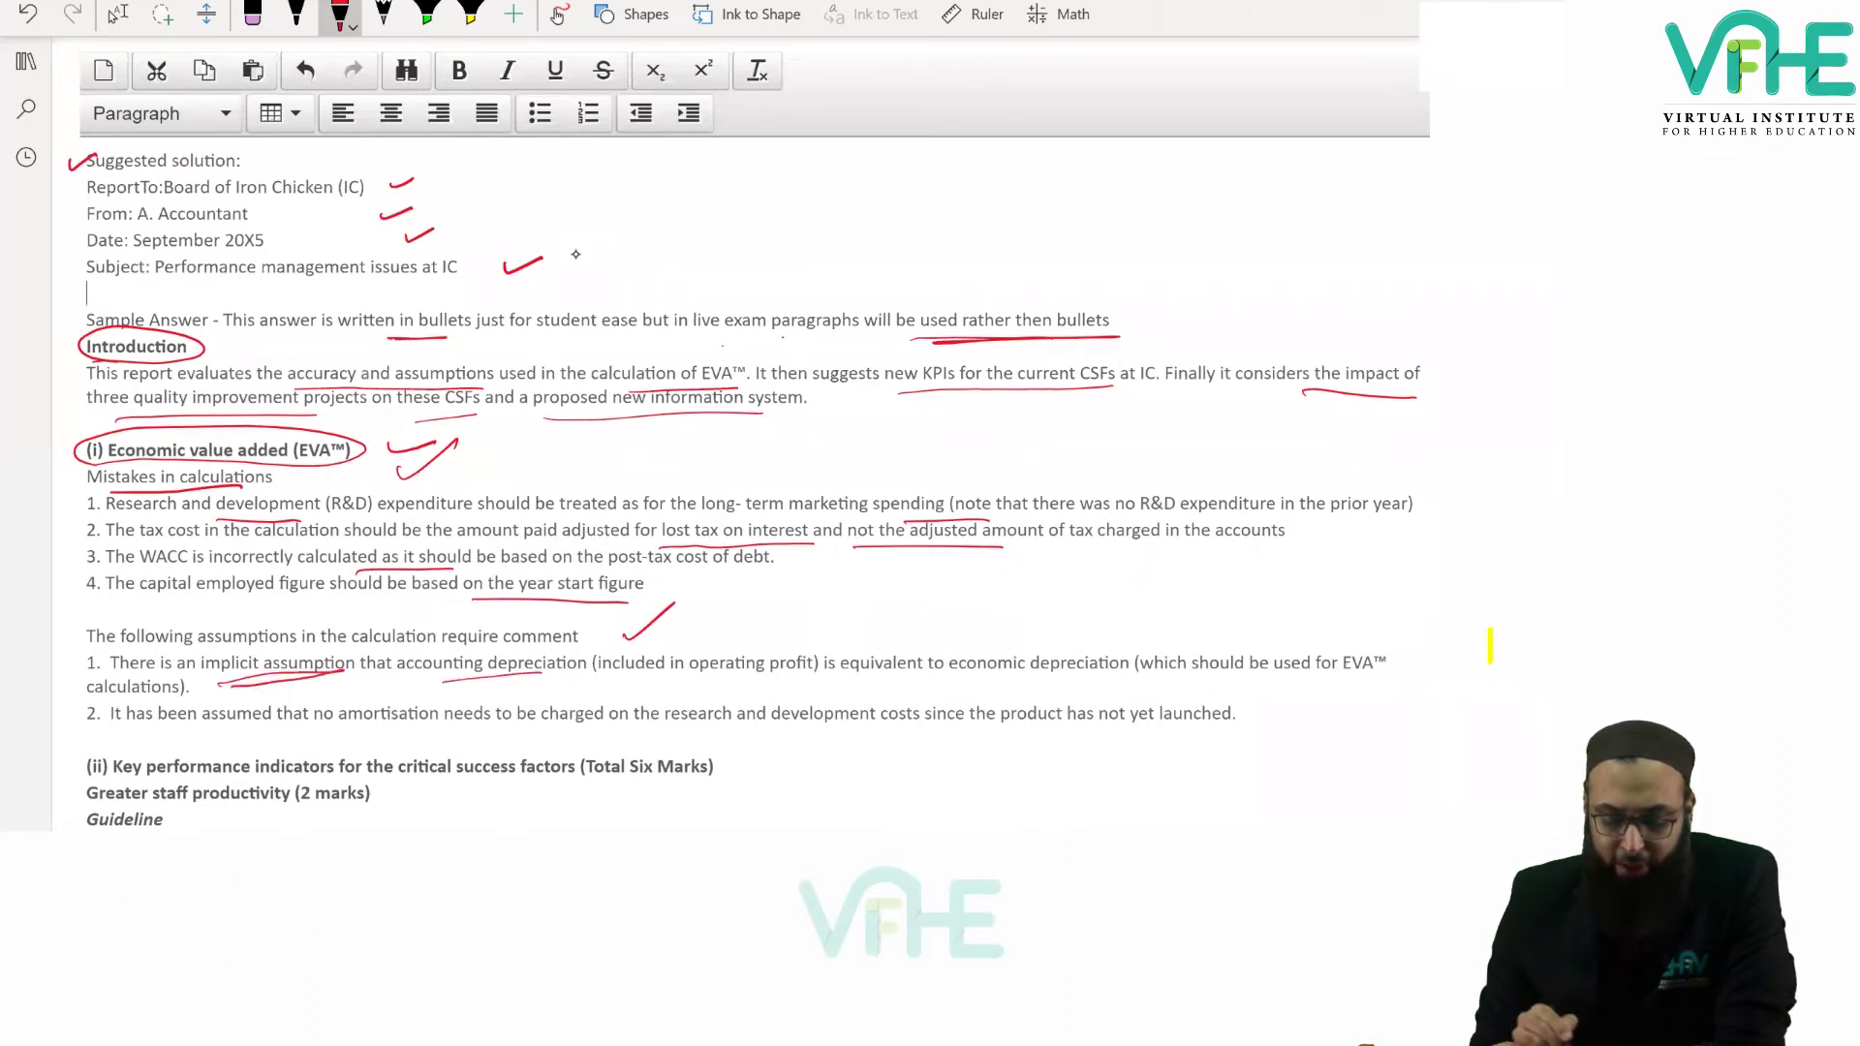
pyautogui.moveTo(949, 679); pyautogui.dragTo(1092, 680)
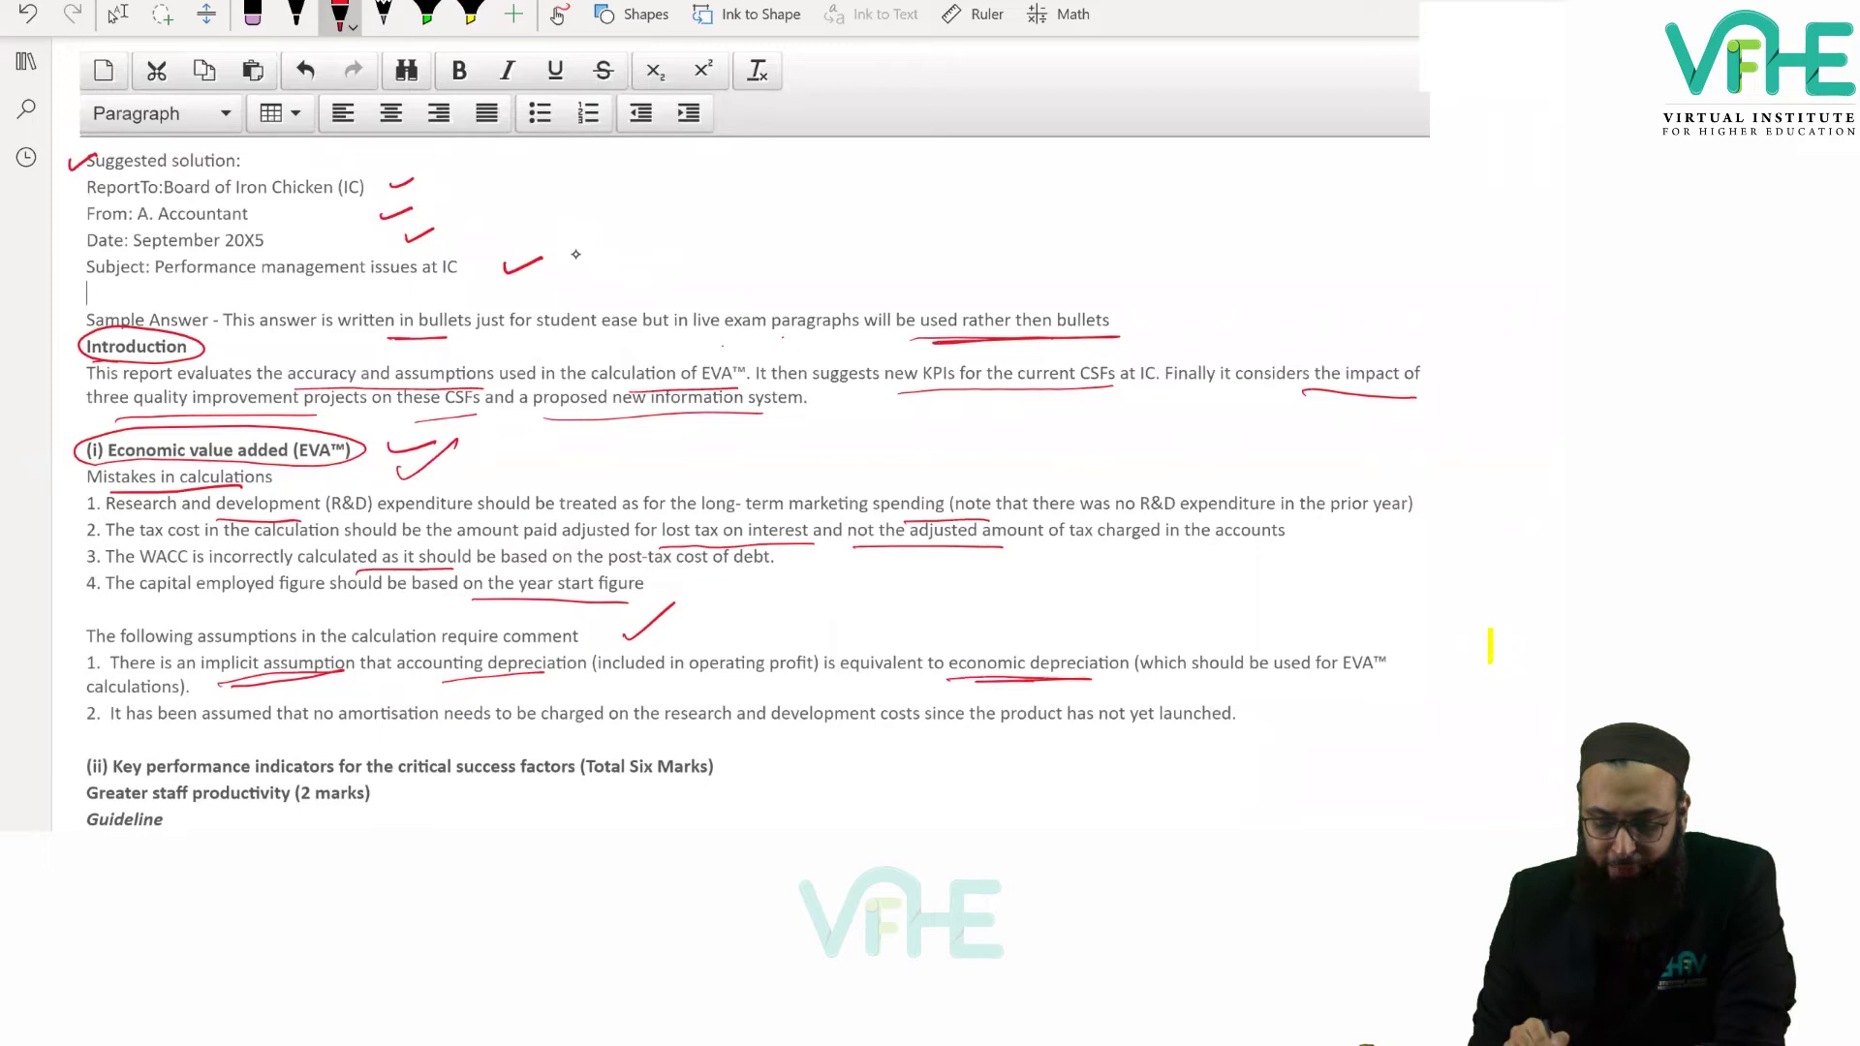
pyautogui.moveTo(828, 686)
pyautogui.mouseDown()
pyautogui.moveTo(933, 678)
pyautogui.moveTo(903, 684)
pyautogui.mouseUp()
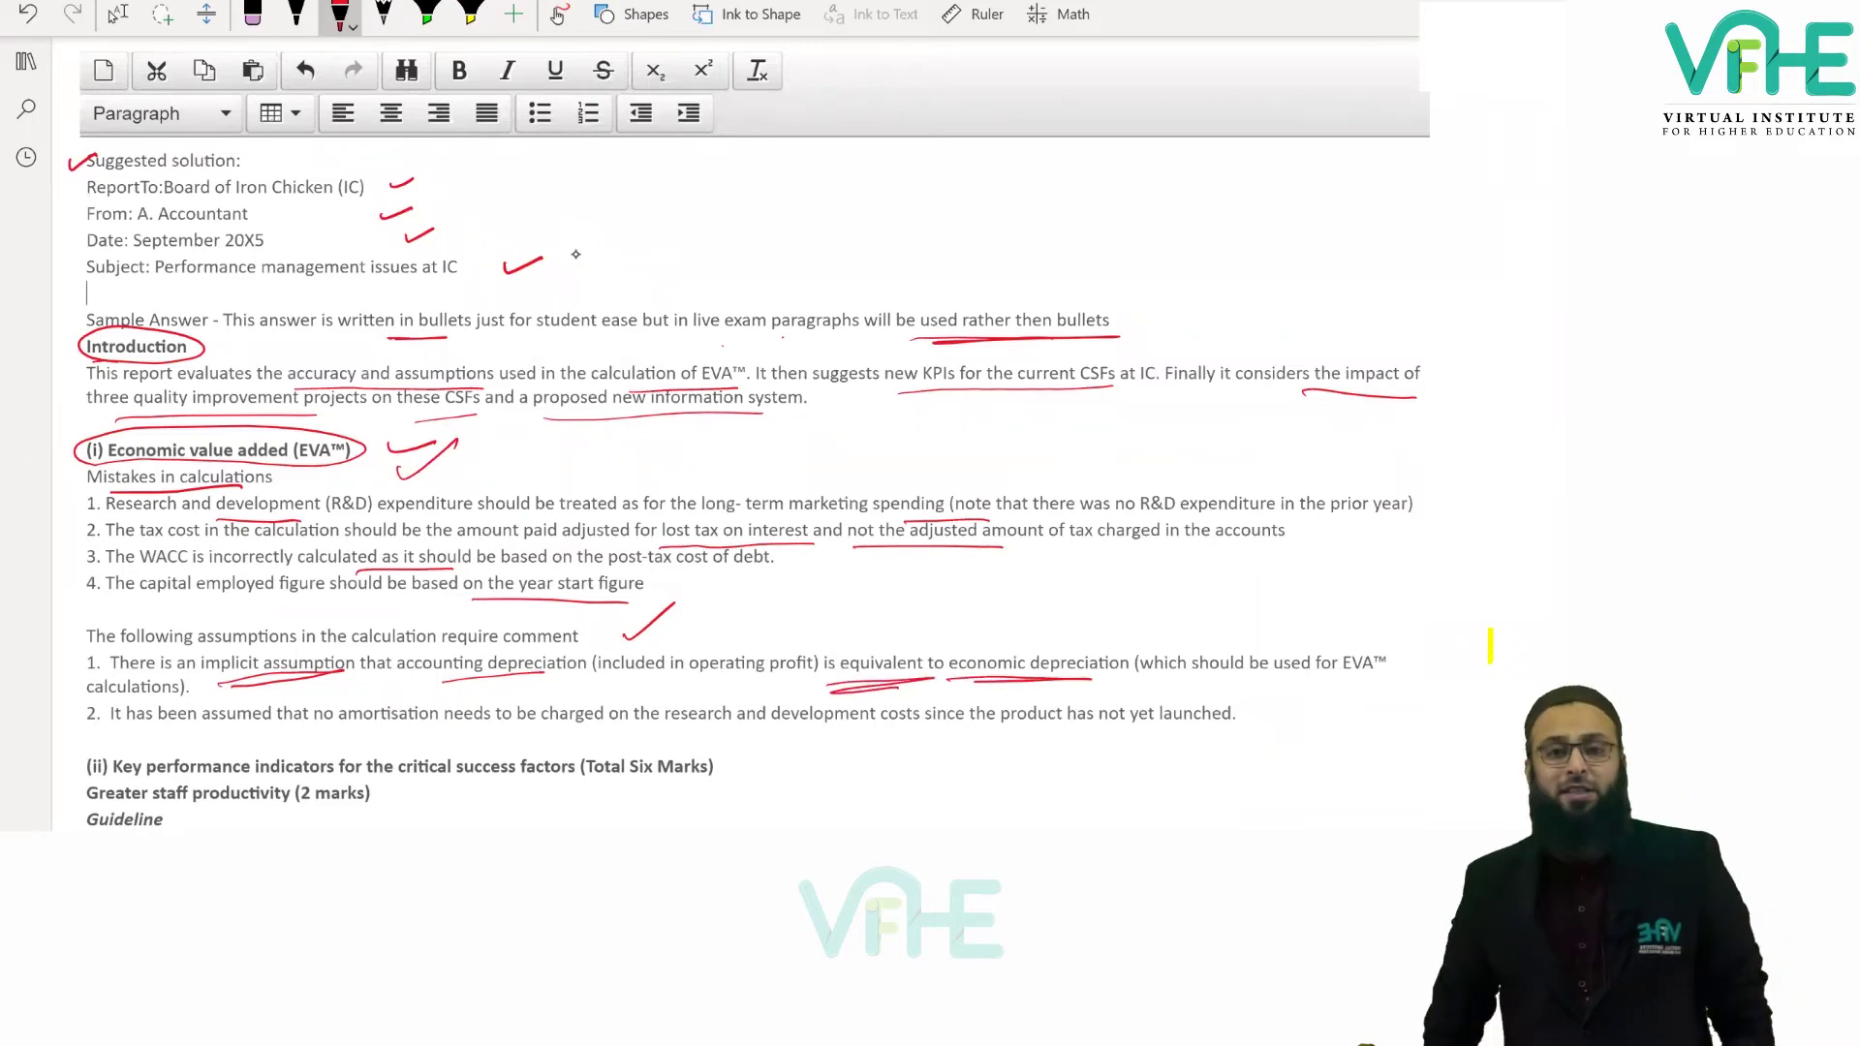